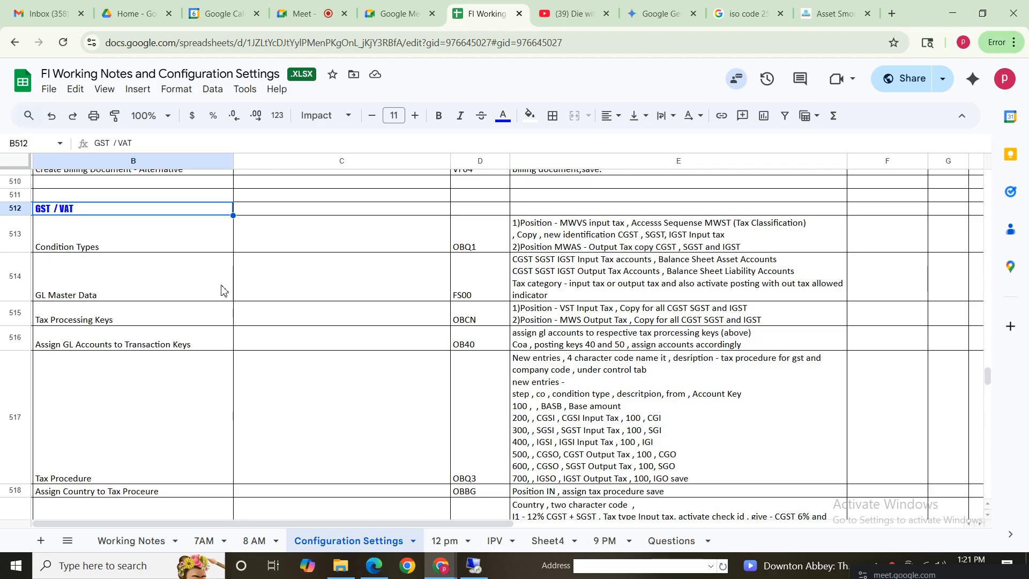
Step: In the SAP session, leave the asset master display and run transaction SPRO
{"action": "left_click", "coordinate": [474, 567]}
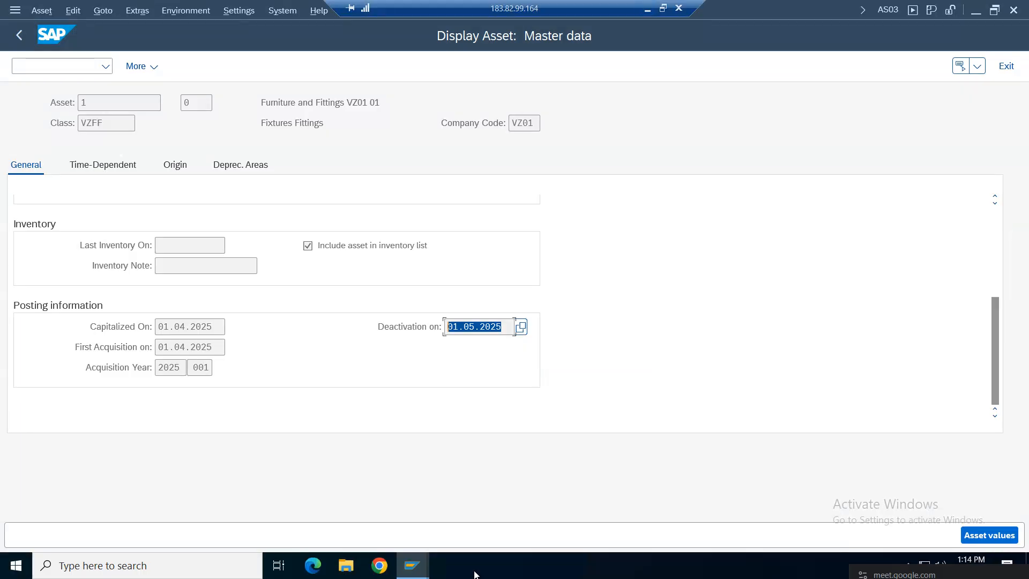
{"action": "left_click", "coordinate": [1011, 64]}
{"action": "left_click", "coordinate": [54, 67]}
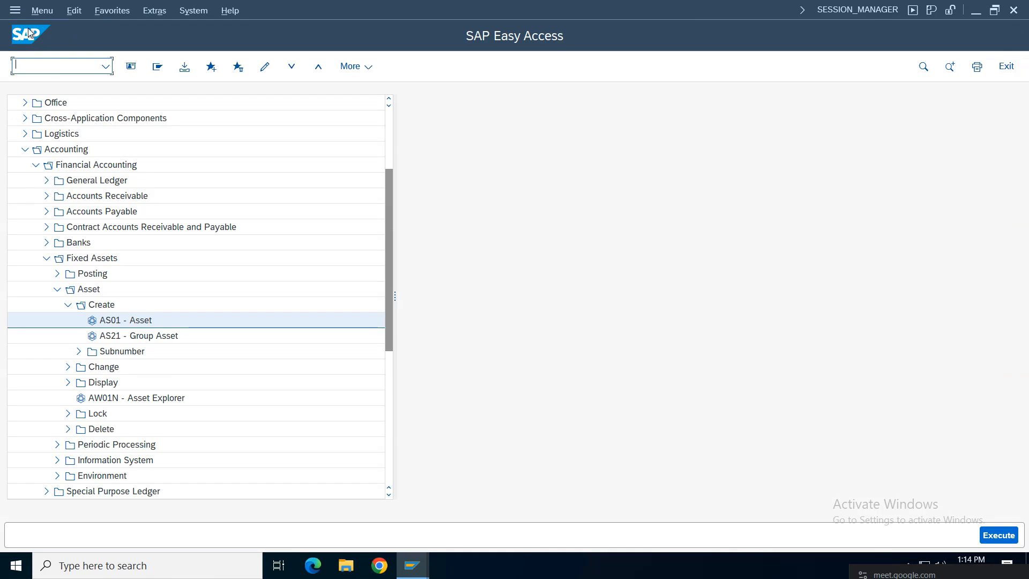
{"action": "type", "text": "spro"}
{"action": "key", "text": "Return"}
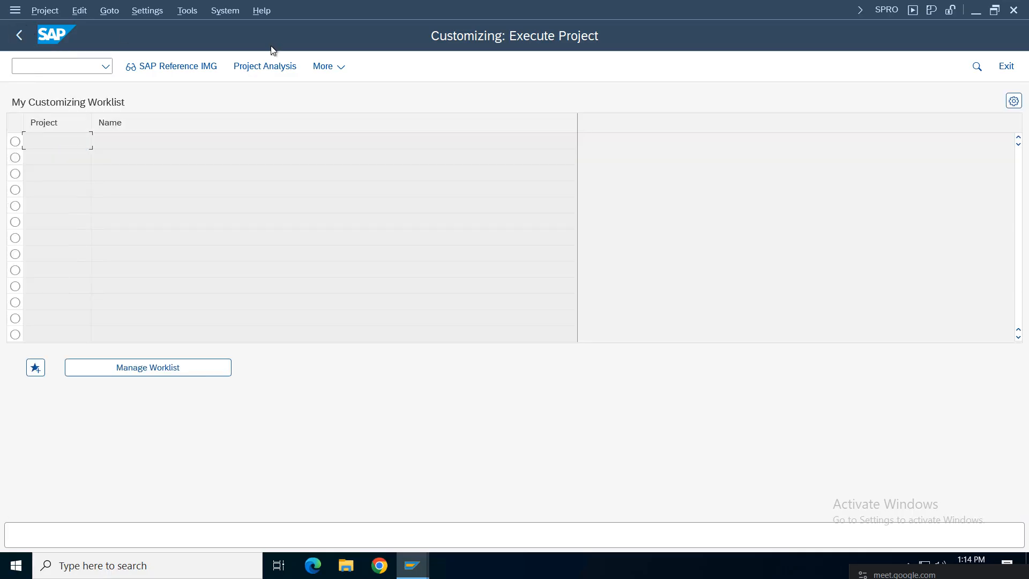
Step: In the SAP Reference IMG, expand Financial Accounting Global Settings > Tax on Sales/Purchases > Basic Settings
{"action": "left_click", "coordinate": [197, 66]}
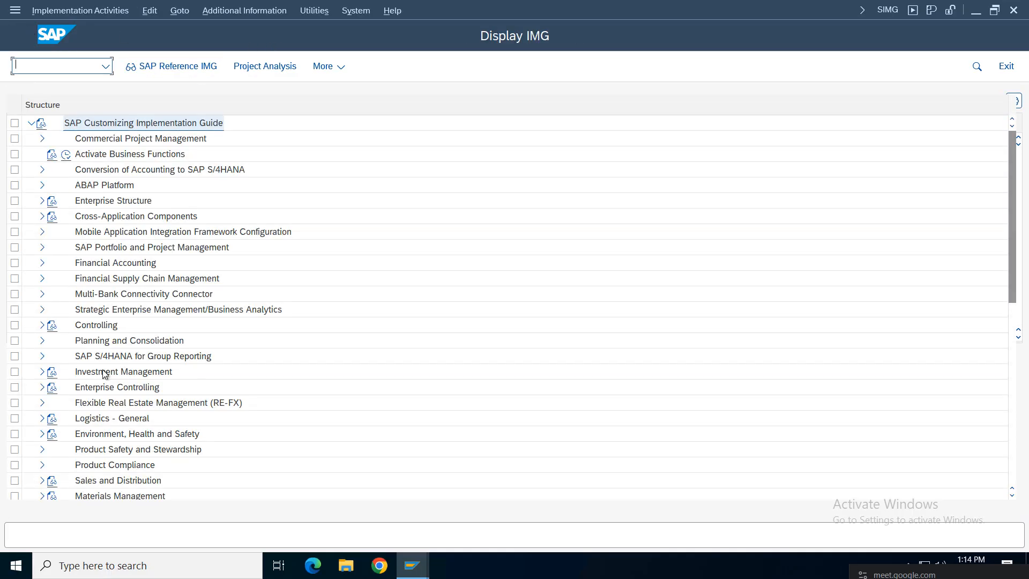
{"action": "left_click", "coordinate": [43, 263]}
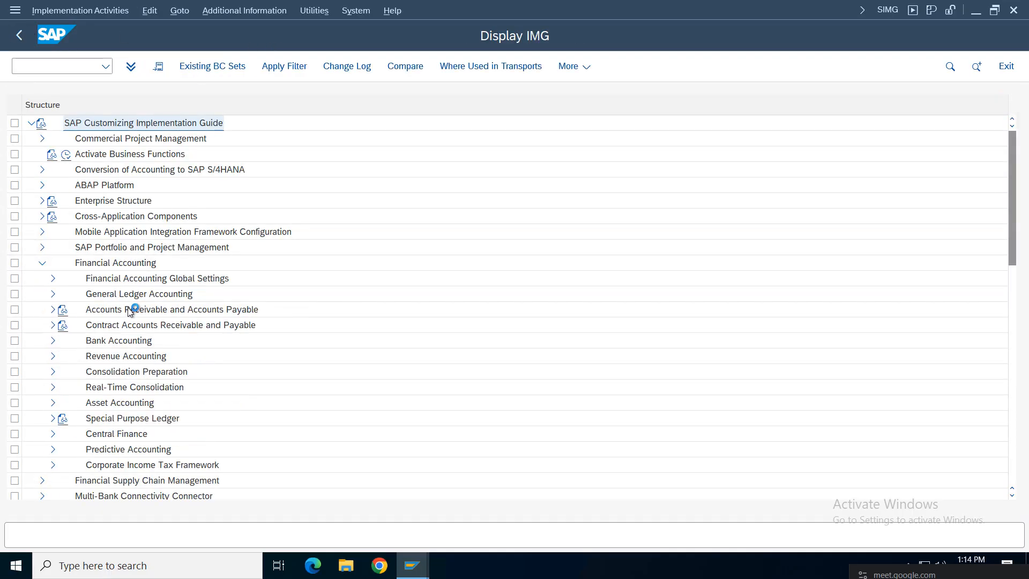
{"action": "left_click", "coordinate": [137, 282]}
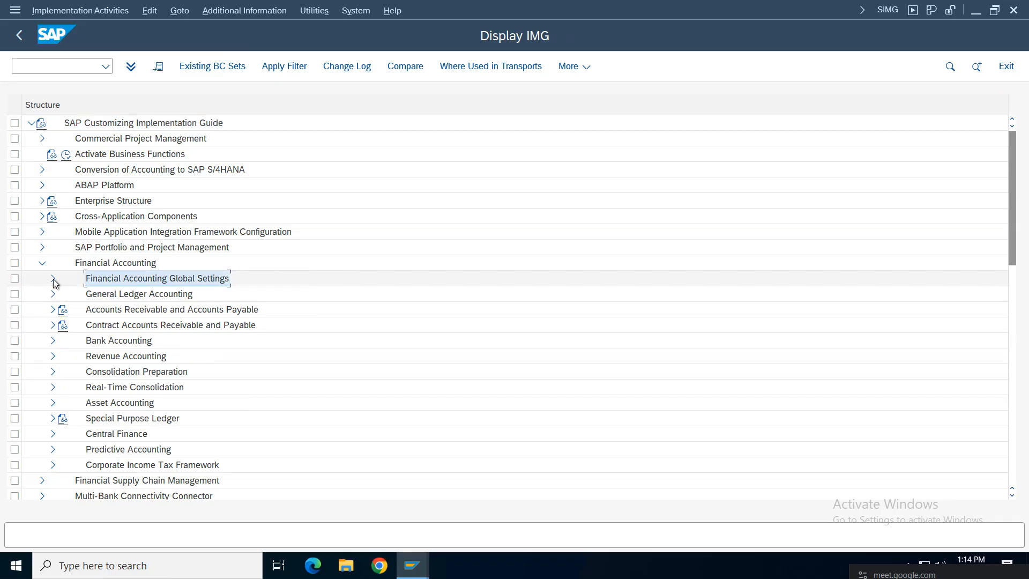
{"action": "left_click", "coordinate": [53, 278]}
{"action": "left_click", "coordinate": [155, 325]}
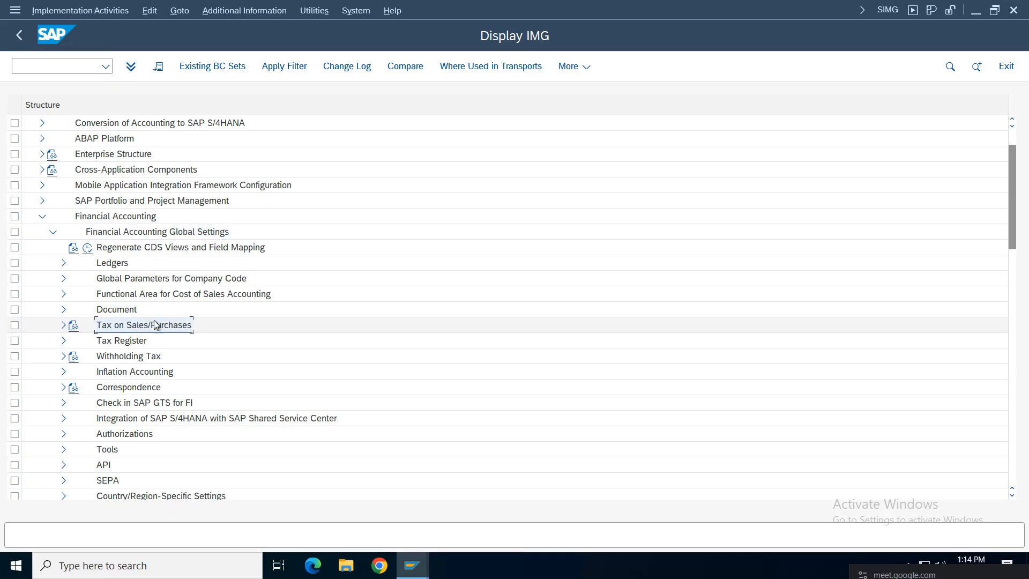
{"action": "left_click", "coordinate": [63, 324]}
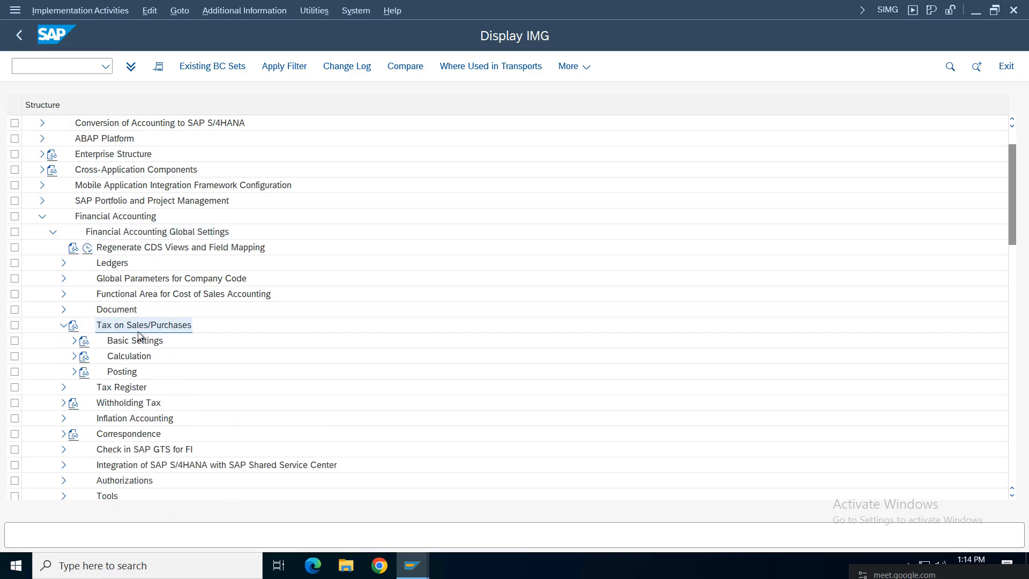
{"action": "left_click", "coordinate": [116, 217]}
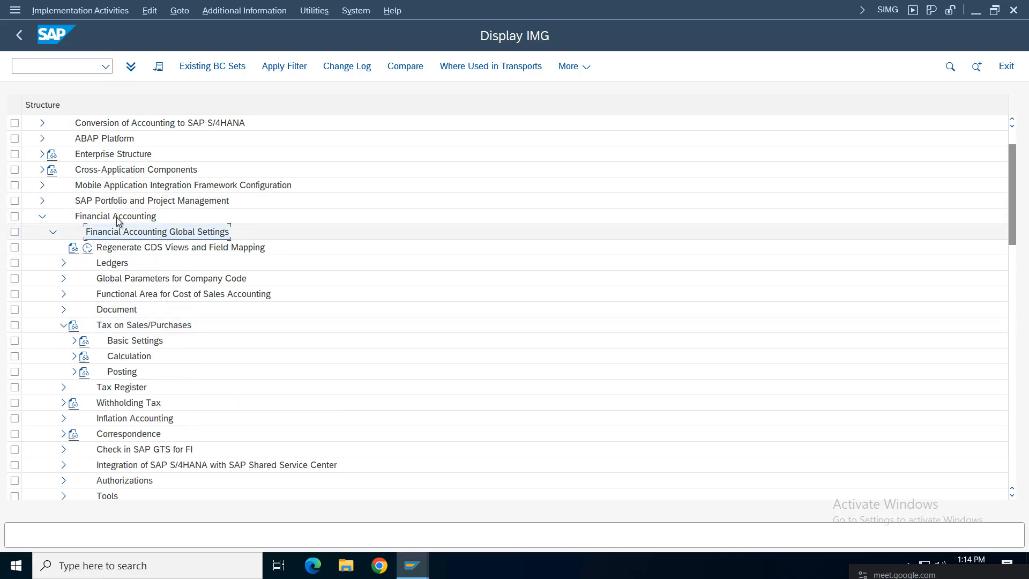
{"action": "left_click", "coordinate": [159, 236]}
{"action": "left_click", "coordinate": [137, 327]}
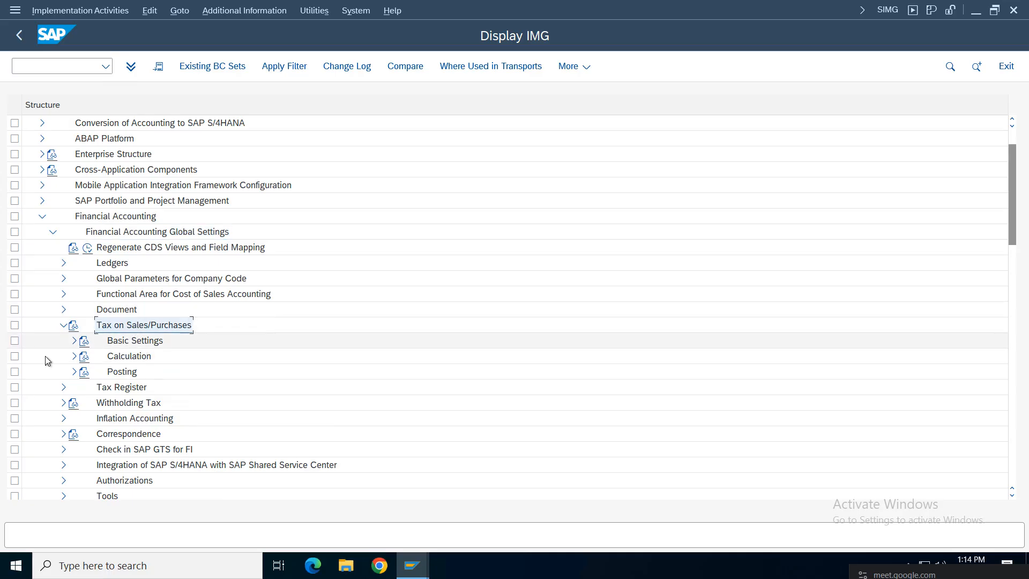
{"action": "double_click", "coordinate": [118, 343]}
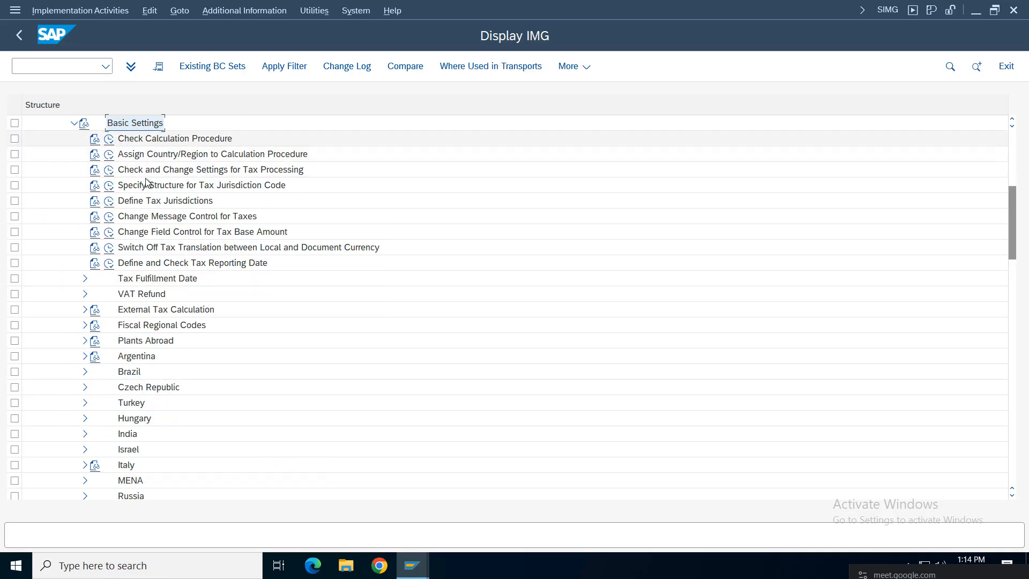
Step: Open Define Condition Types under Check Calculation Procedure and check the system session information
{"action": "left_click", "coordinate": [108, 141]}
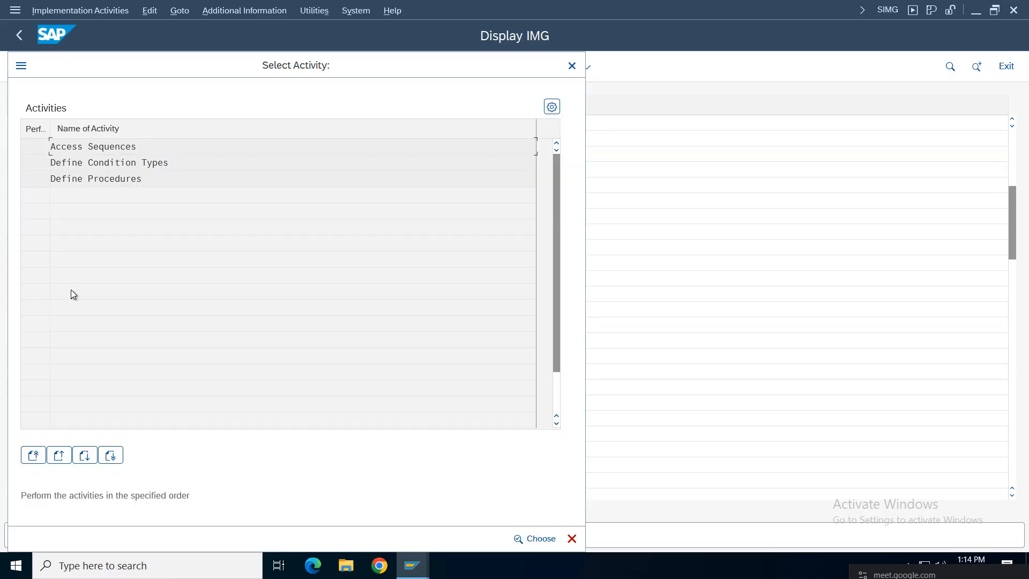
{"action": "double_click", "coordinate": [107, 162]}
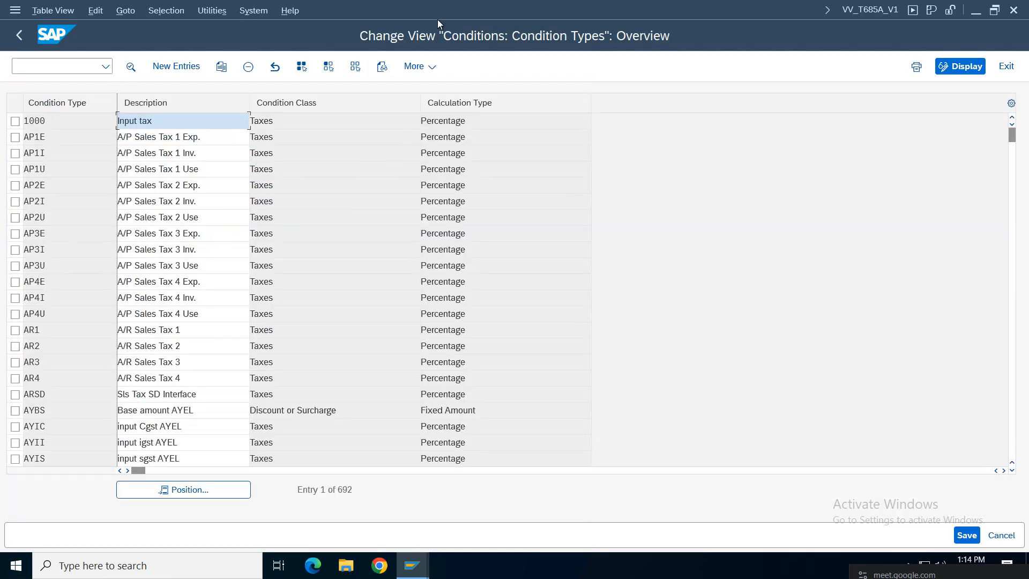
{"action": "left_click", "coordinate": [882, 15]}
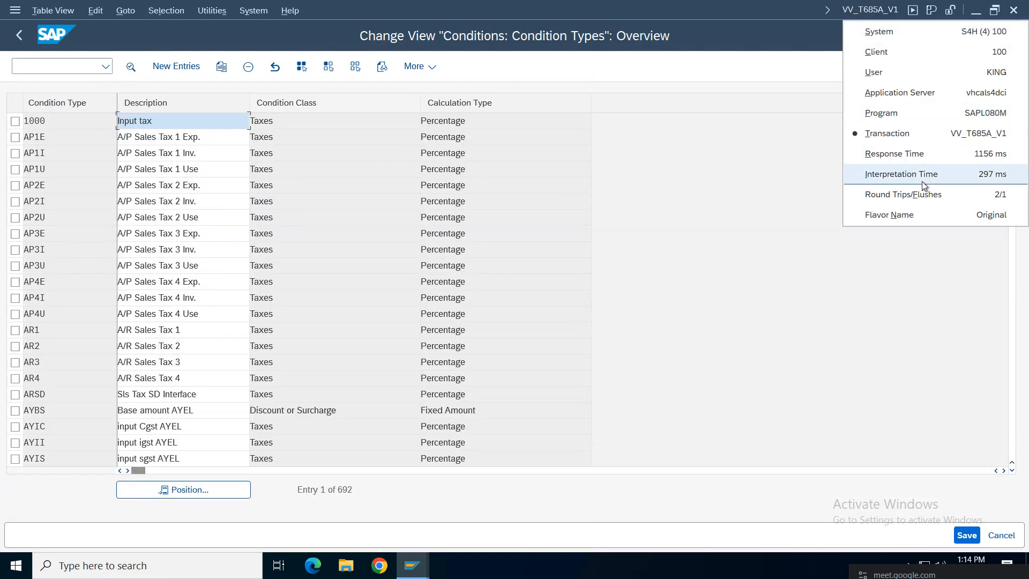
{"action": "left_click", "coordinate": [60, 221]}
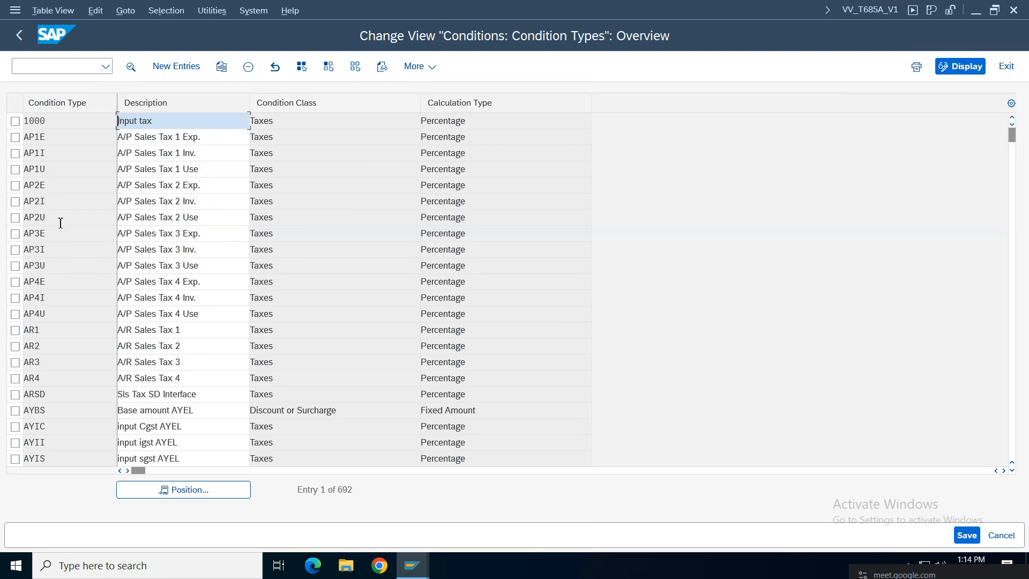
{"action": "left_click", "coordinate": [421, 571]}
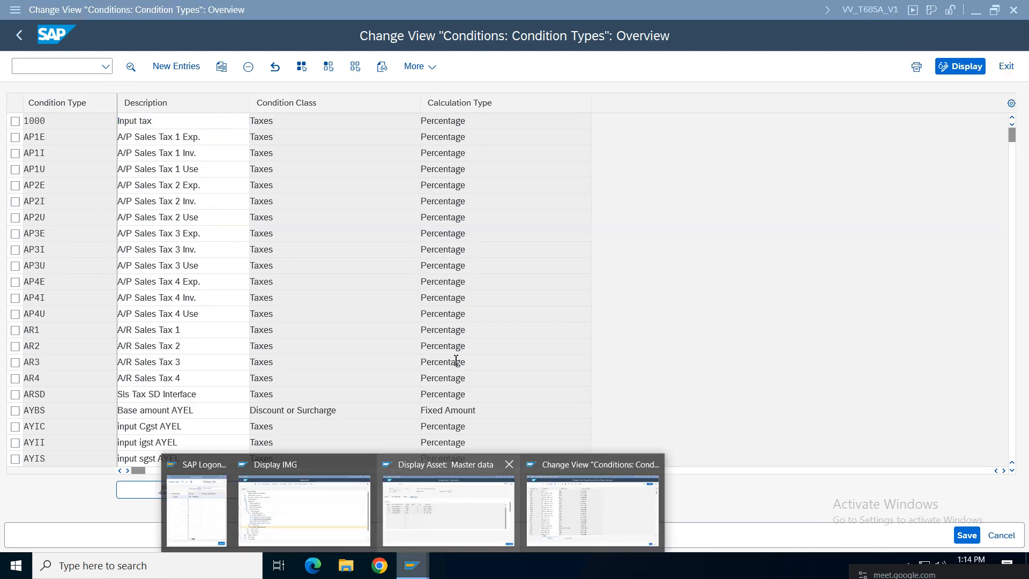
Step: Read the OBQ1 Condition Types note in cells B513 and E513, then return to SAP
{"action": "mouse_move", "coordinate": [615, 7]}
{"action": "left_click", "coordinate": [647, 9]}
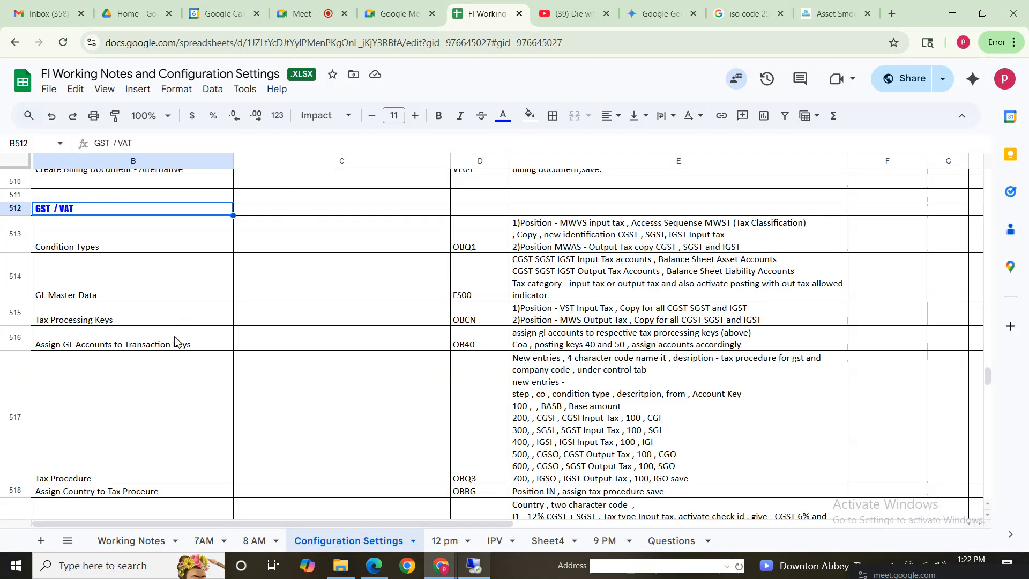
{"action": "left_click", "coordinate": [103, 248]}
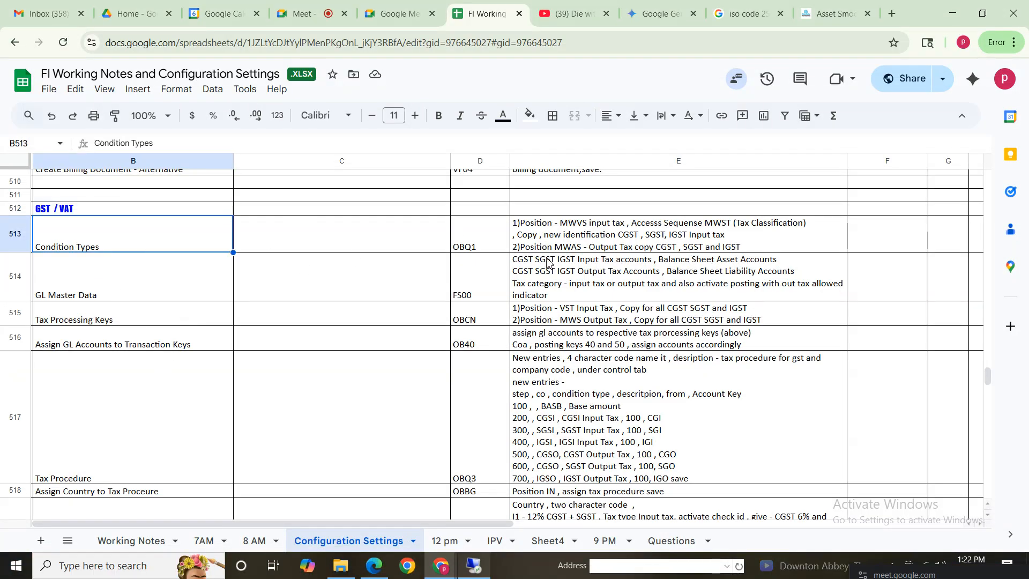
{"action": "left_click", "coordinate": [534, 234]}
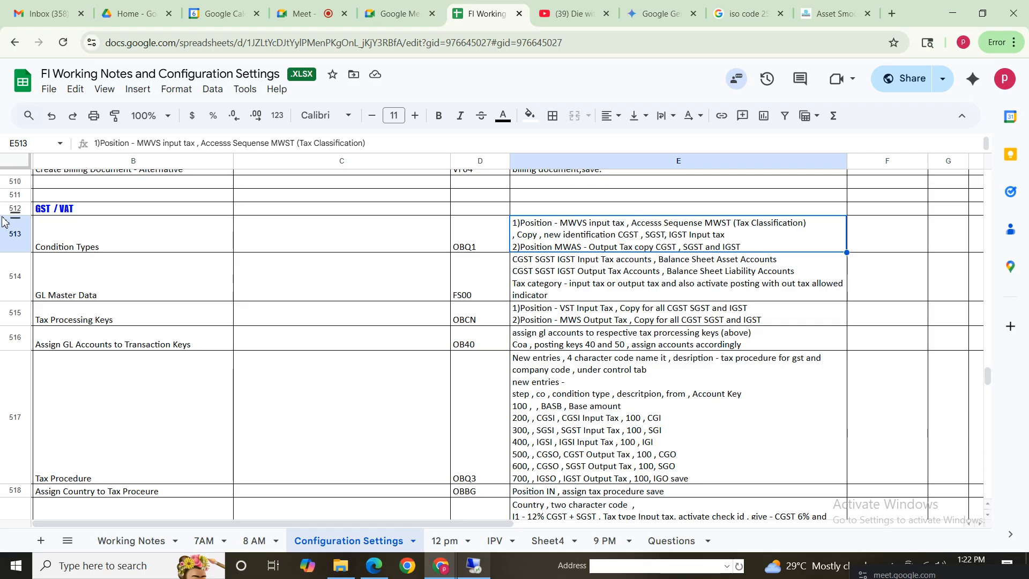
{"action": "left_click", "coordinate": [473, 566]}
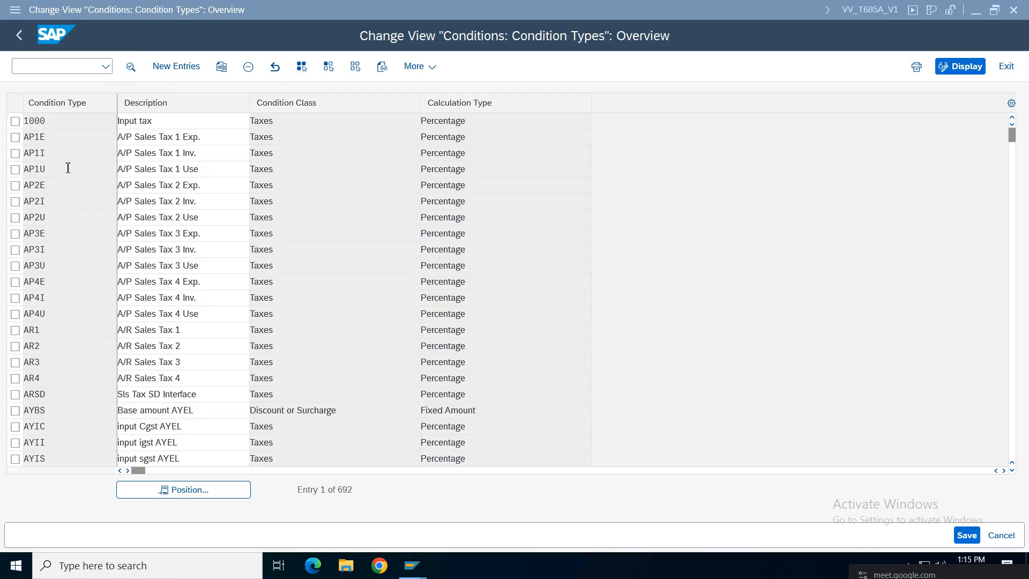
Step: Position the Condition Types list at MWVS (Input tax) and mark its row
{"action": "left_click", "coordinate": [207, 492]}
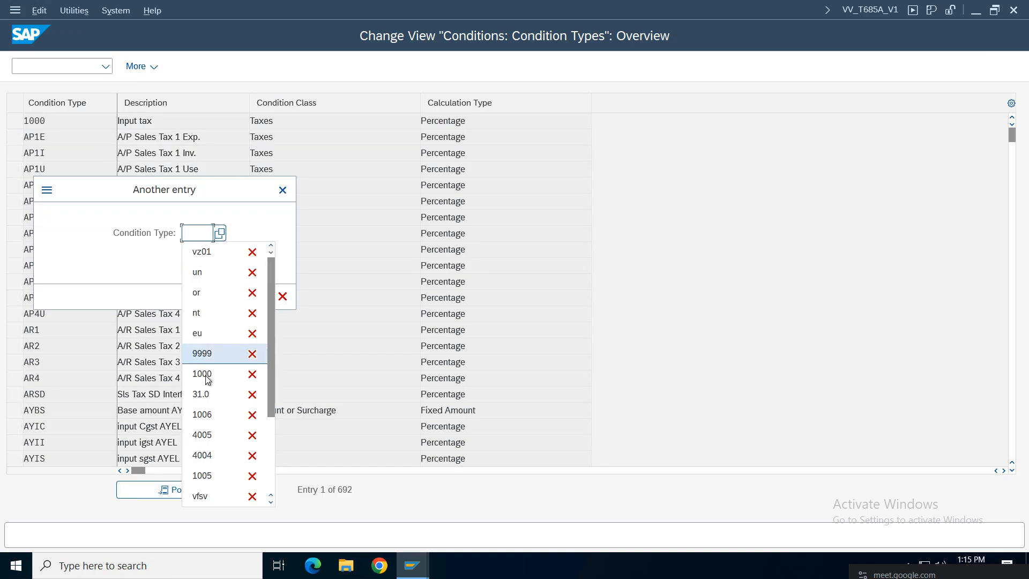
{"action": "left_click", "coordinate": [200, 241]}
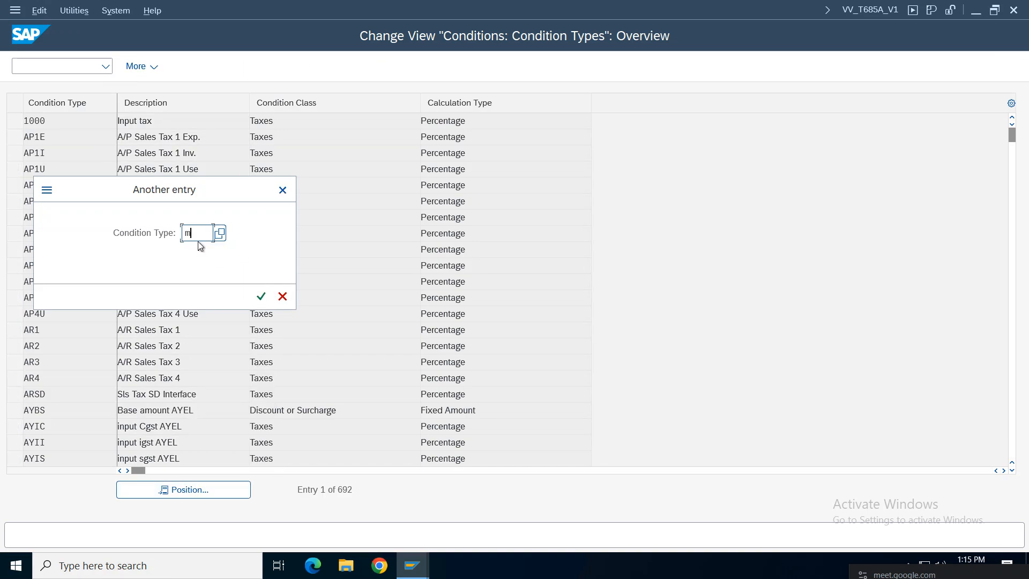
{"action": "key", "text": "Return"}
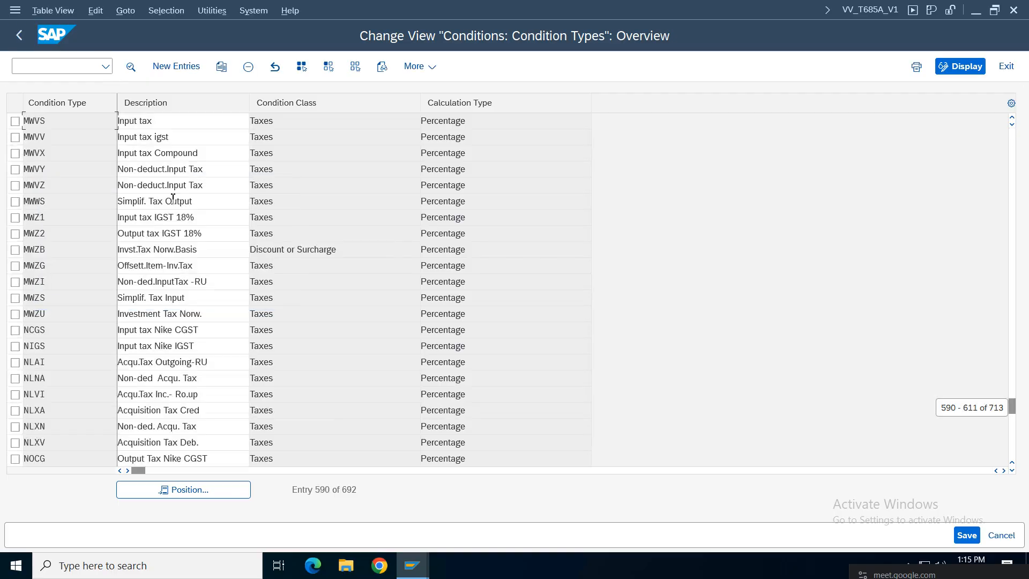
{"action": "left_click", "coordinate": [163, 119]}
{"action": "left_click", "coordinate": [15, 121]}
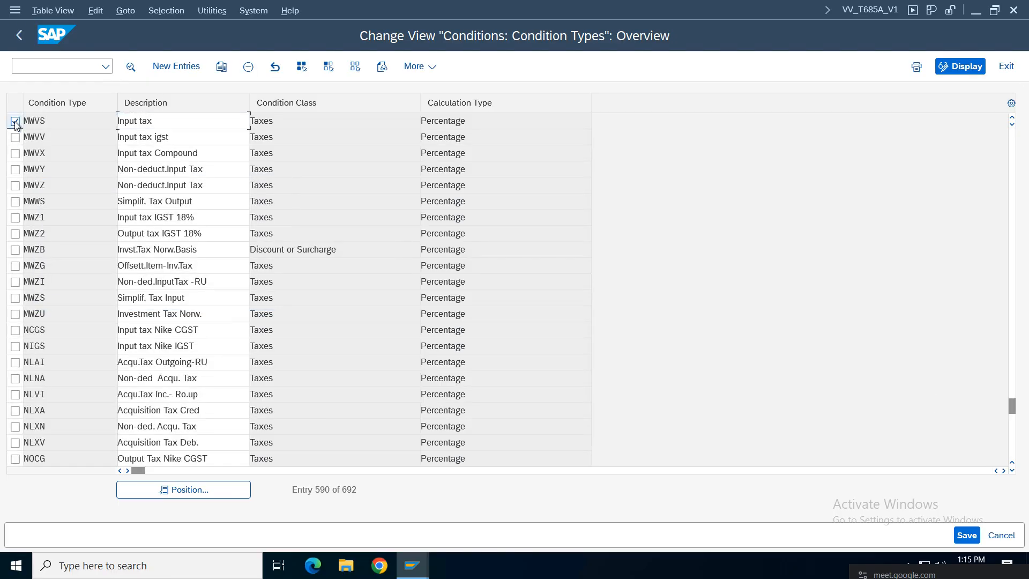
{"action": "left_click_drag", "start_coordinate": [250, 123], "coordinate": [499, 122]}
Step: Open the MWVS Input tax details and review its Condition Class and Calculation Type options
{"action": "double_click", "coordinate": [75, 121]}
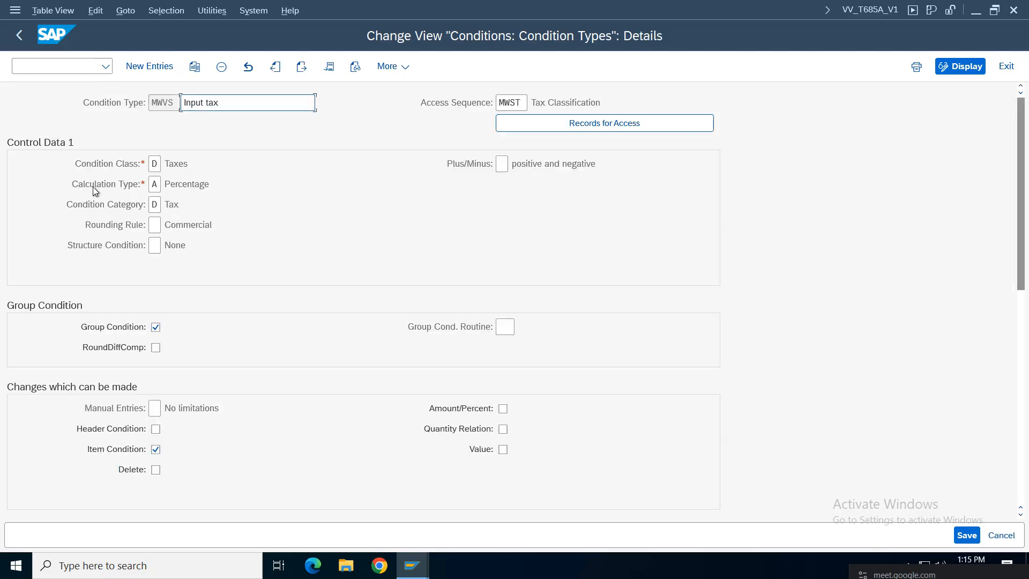
{"action": "left_click", "coordinate": [183, 165]}
{"action": "left_click", "coordinate": [189, 186]}
{"action": "left_click", "coordinate": [177, 205]}
{"action": "key", "text": "F4"}
{"action": "left_click", "coordinate": [653, 147]}
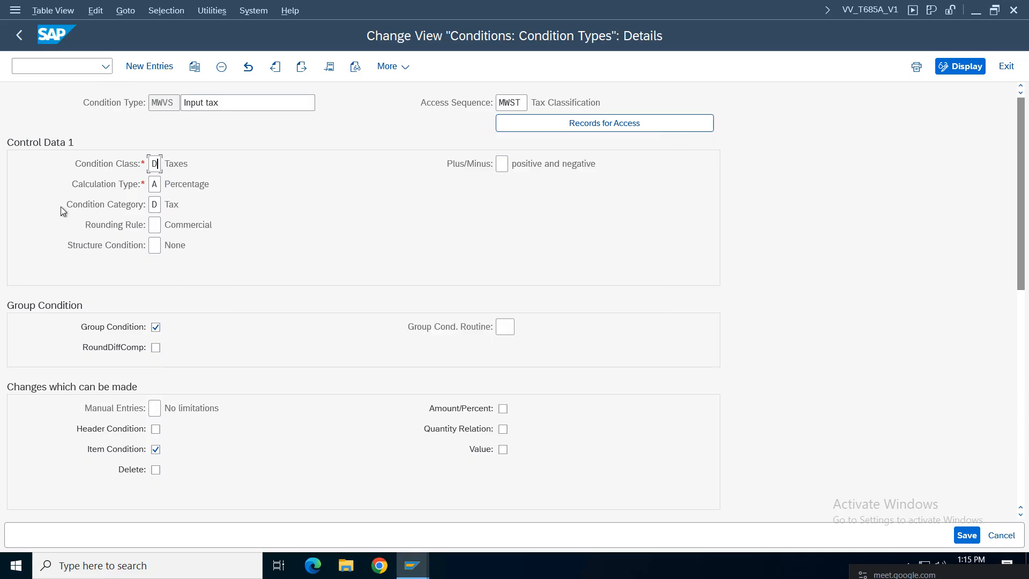
{"action": "left_click", "coordinate": [155, 184]}
{"action": "key", "text": "F4"}
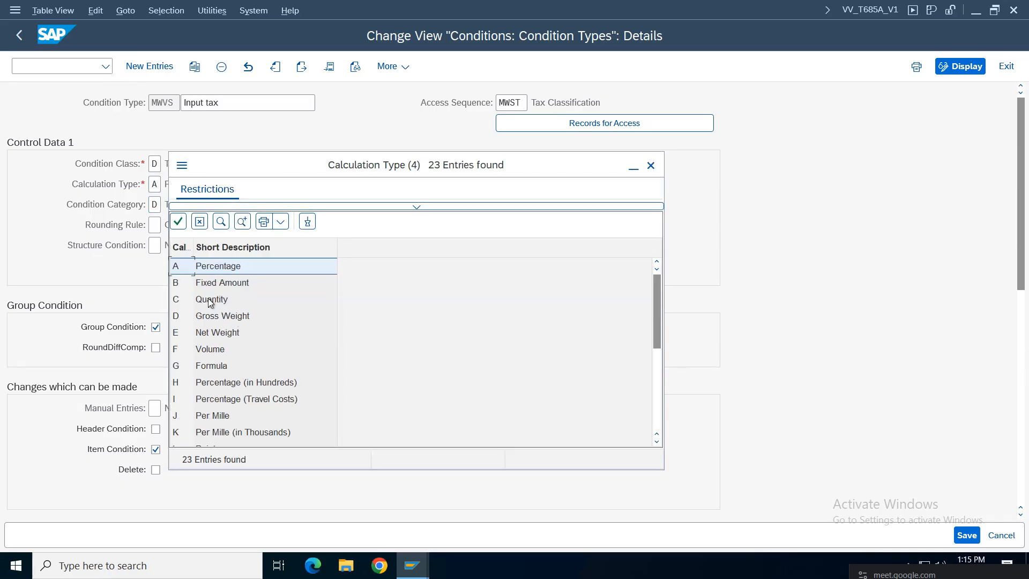
{"action": "left_click", "coordinate": [651, 165]}
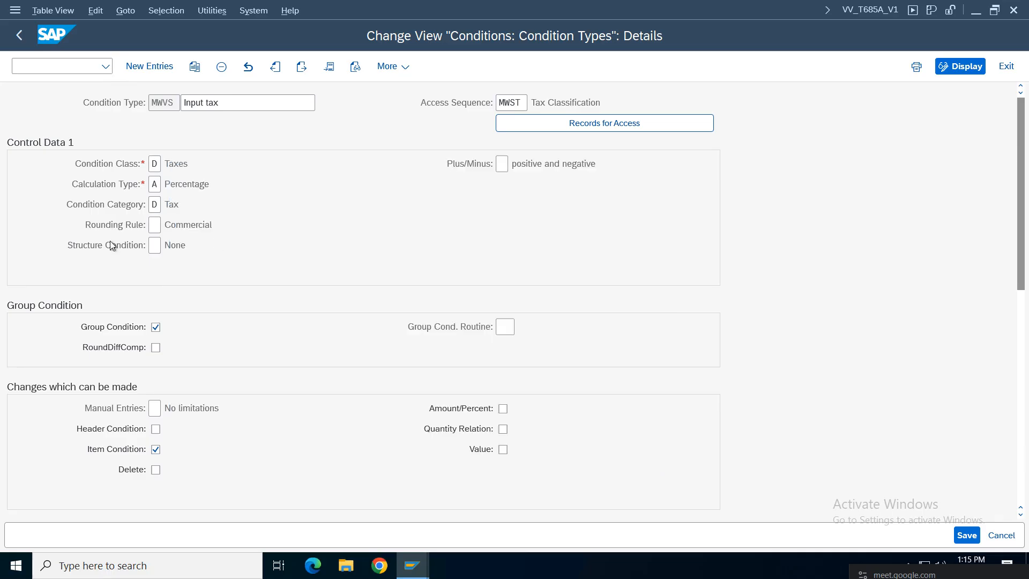
{"action": "left_click", "coordinate": [195, 66]}
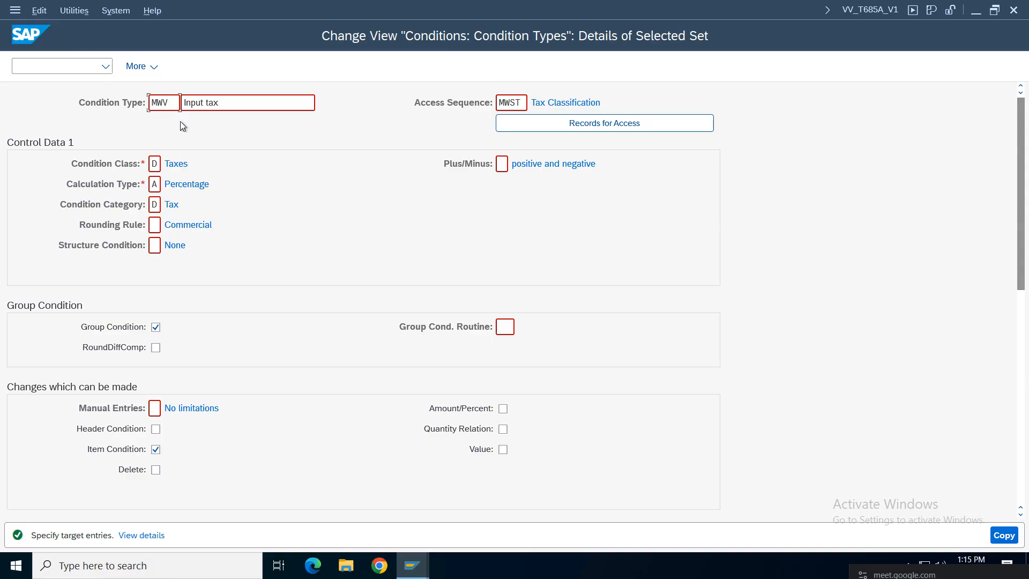
Step: Save a copy of MWVS as condition type VZCG under the customizing request
{"action": "key", "text": "BackSpace"}
{"action": "key", "text": "BackSpace"}
{"action": "key", "text": "BackSpace"}
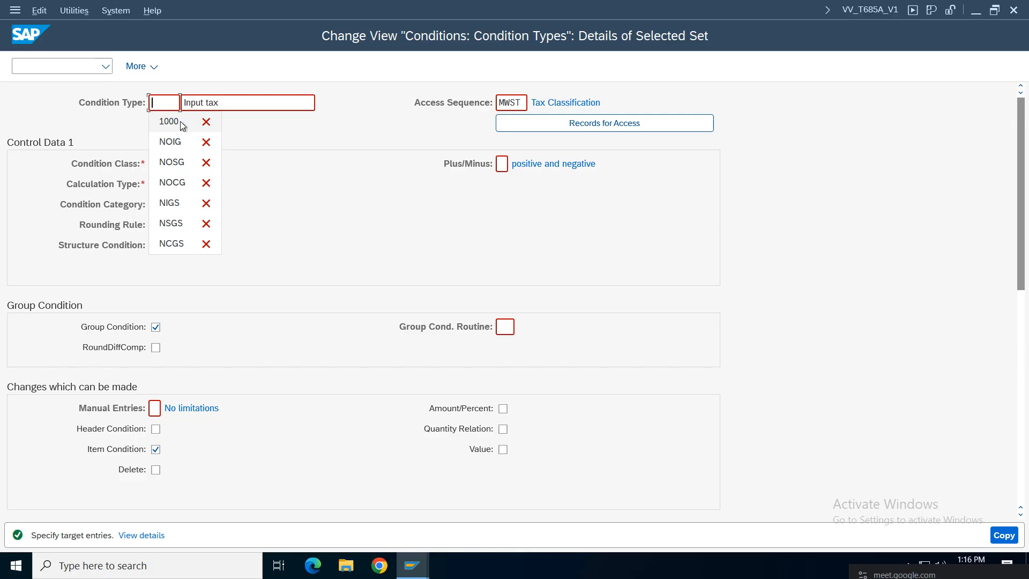
{"action": "type", "text": "VAC"}
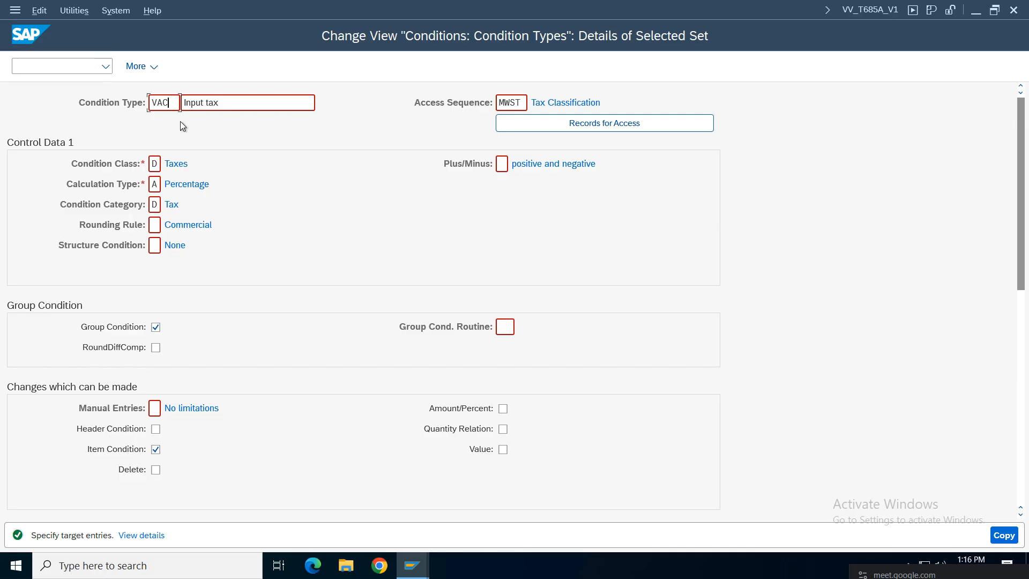
{"action": "key", "text": "BackSpace"}
{"action": "key", "text": "BackSpace"}
{"action": "key", "text": "BackSpace"}
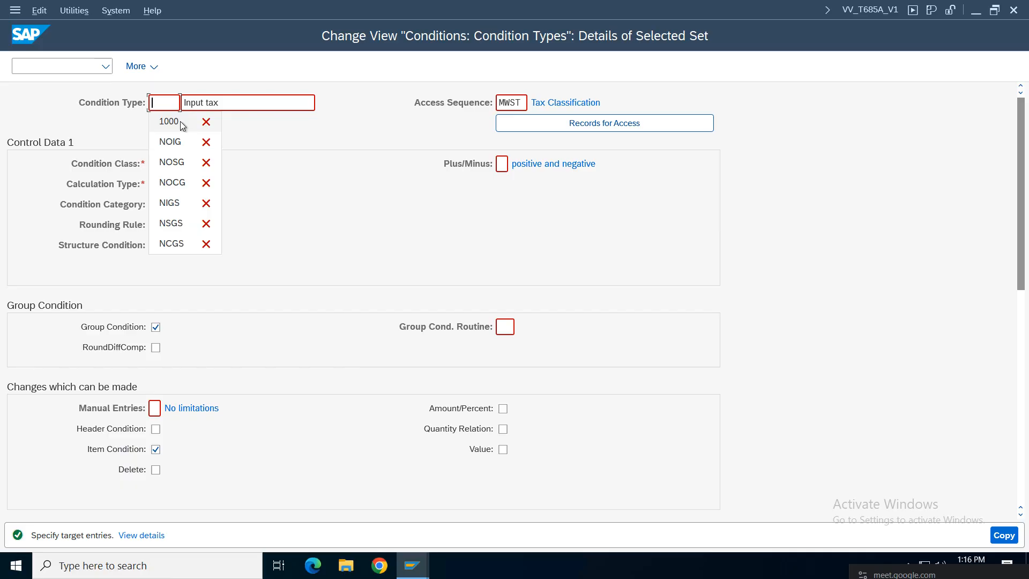
{"action": "type", "text": "VZCG"}
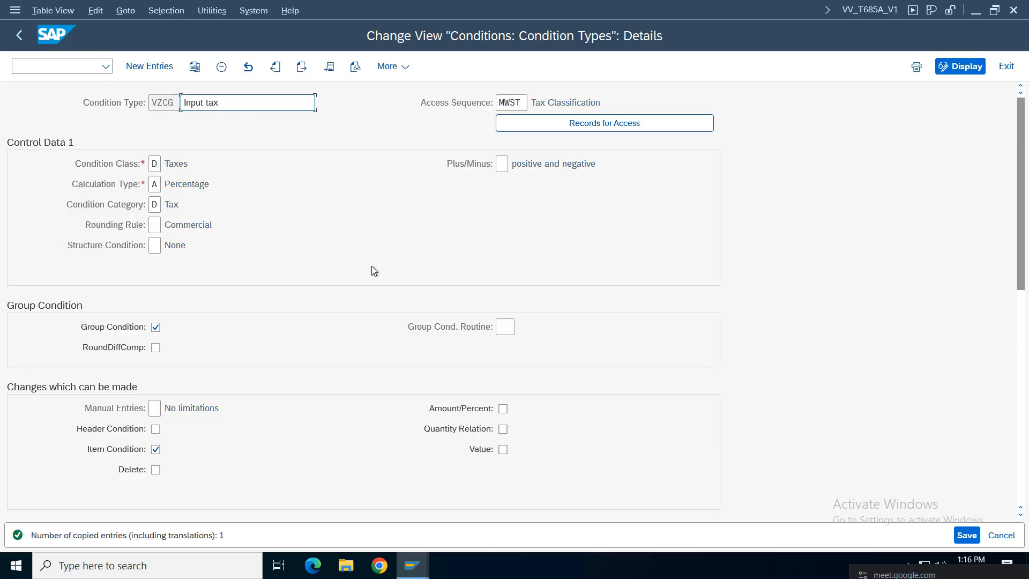
{"action": "left_click", "coordinate": [965, 538]}
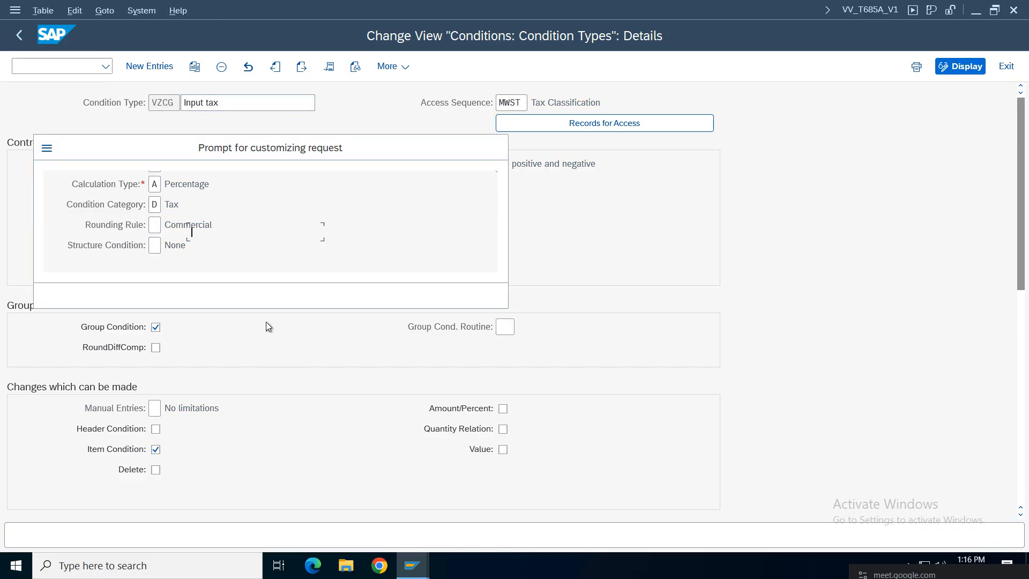
{"action": "left_click", "coordinate": [342, 296]}
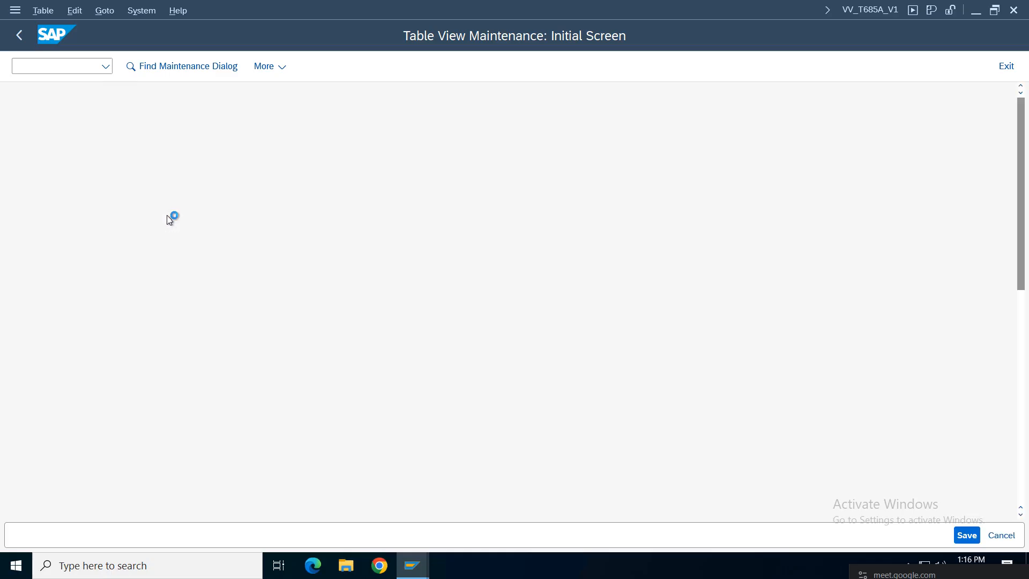
Step: Create and save two more MWVS copies, VZSG and VZIG, then return to the overview
{"action": "left_click", "coordinate": [195, 67]}
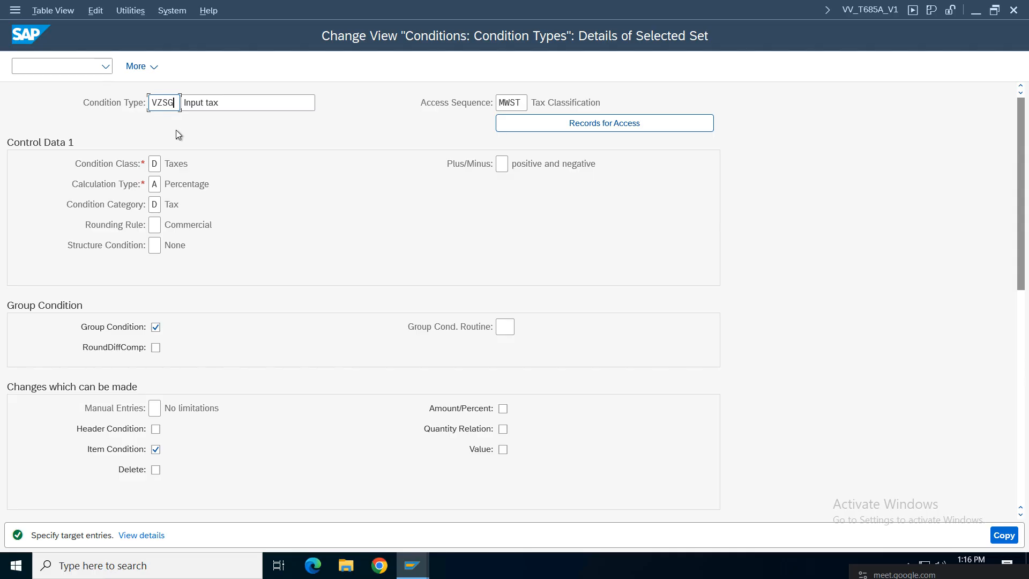
{"action": "key", "text": "Return"}
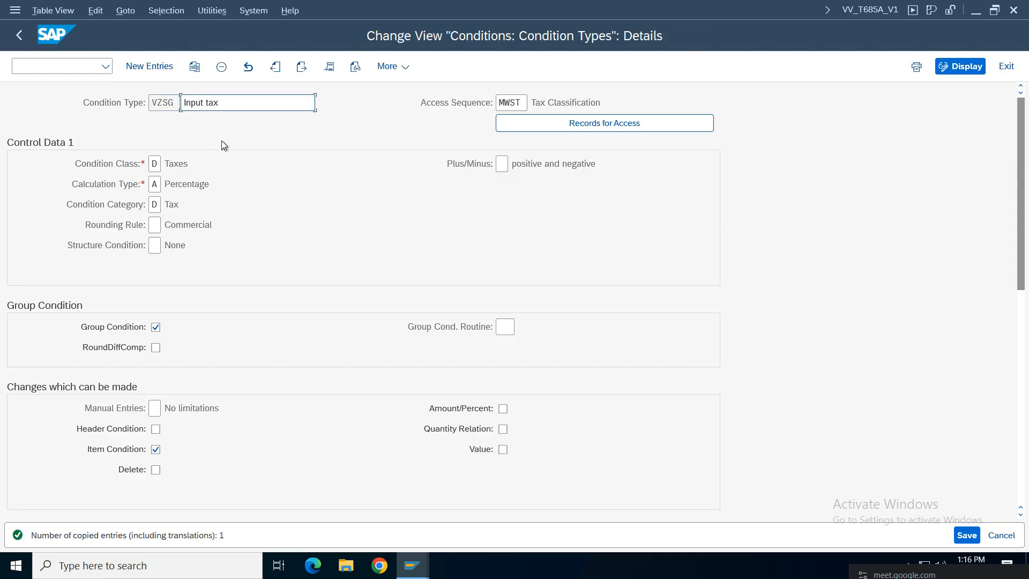
{"action": "left_click", "coordinate": [975, 536]}
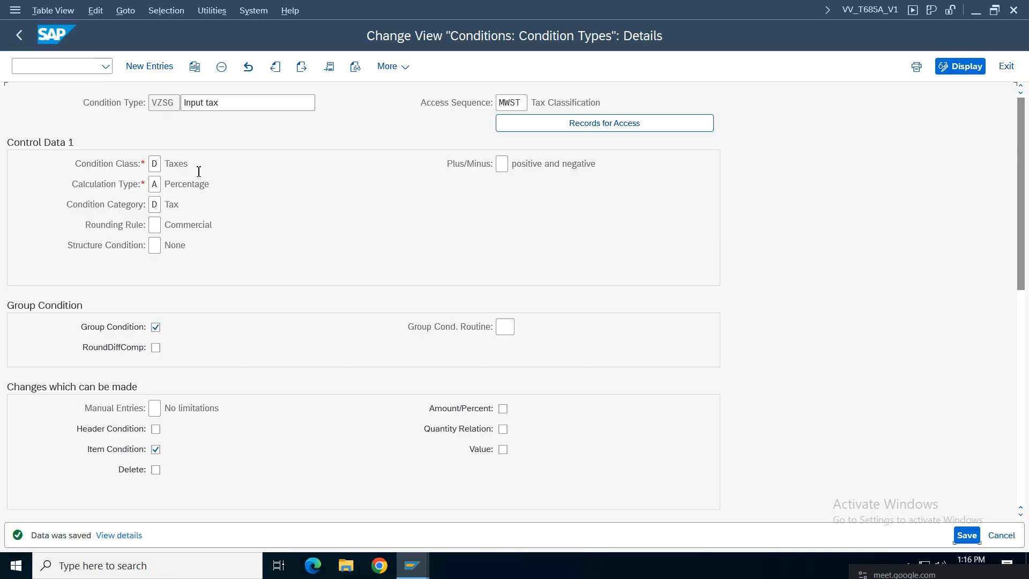
{"action": "left_click", "coordinate": [195, 68]}
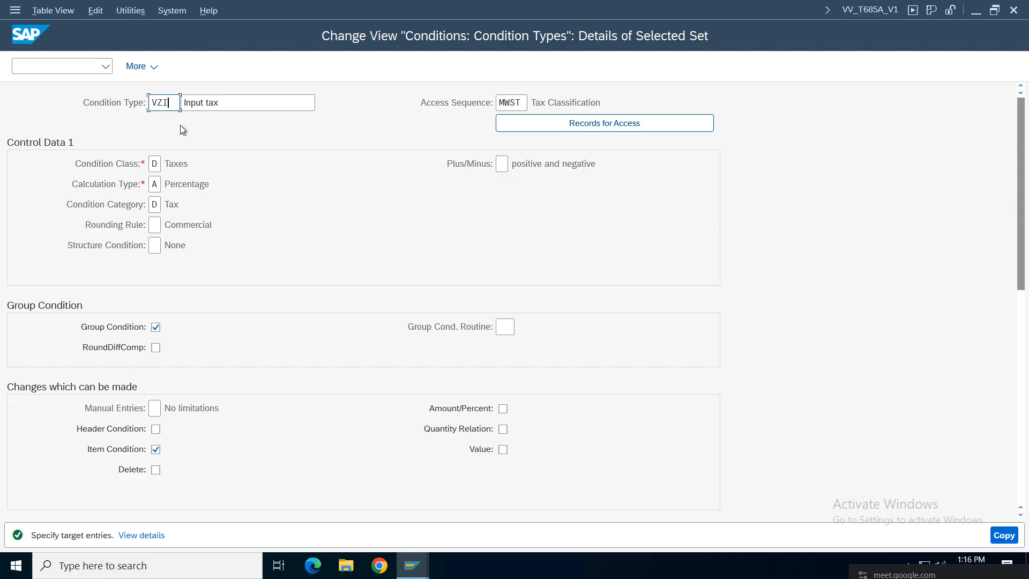
{"action": "key", "text": "Return"}
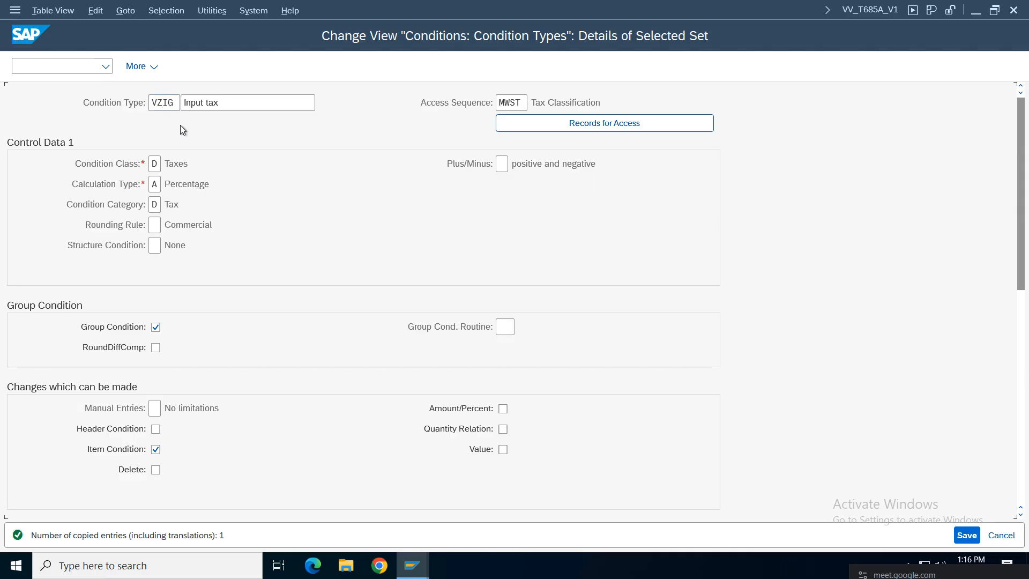
{"action": "key", "text": "ctrl+s"}
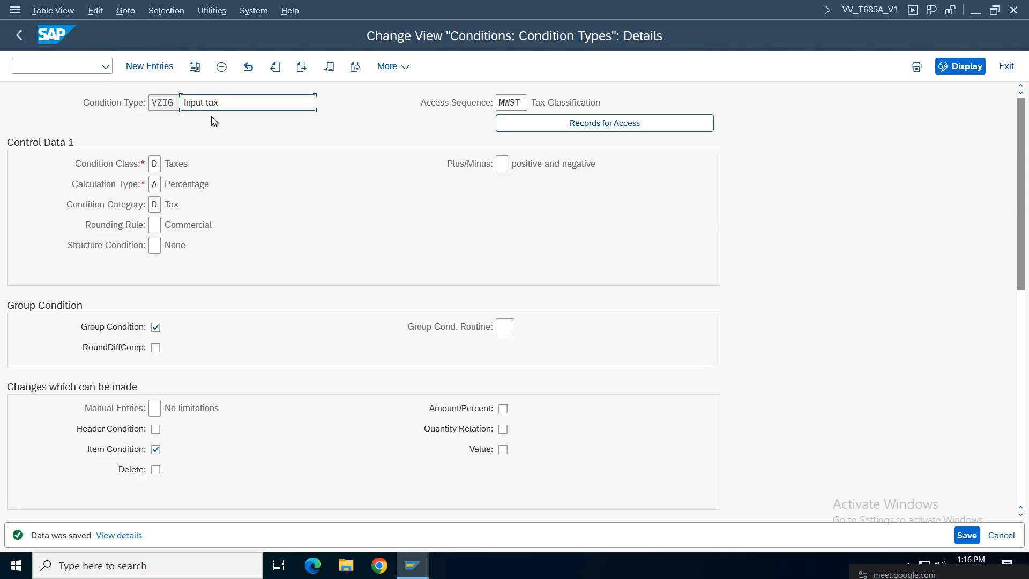
{"action": "left_click", "coordinate": [240, 101]}
{"action": "left_click", "coordinate": [20, 36]}
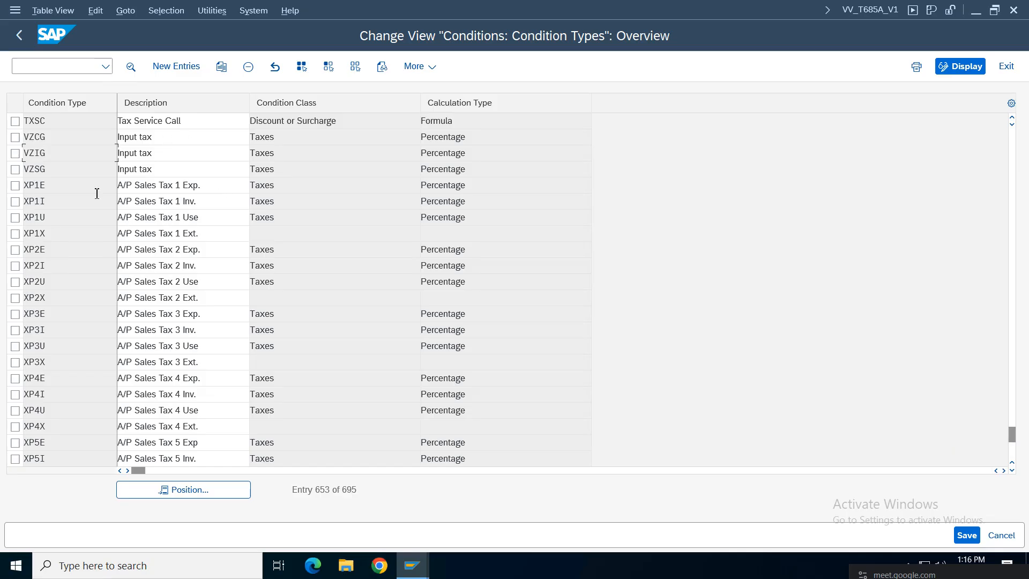
Step: Change VZCG's description to 'Input tax Cent GST', retype the VZIG and VZSG descriptions, and save
{"action": "left_click", "coordinate": [173, 142]}
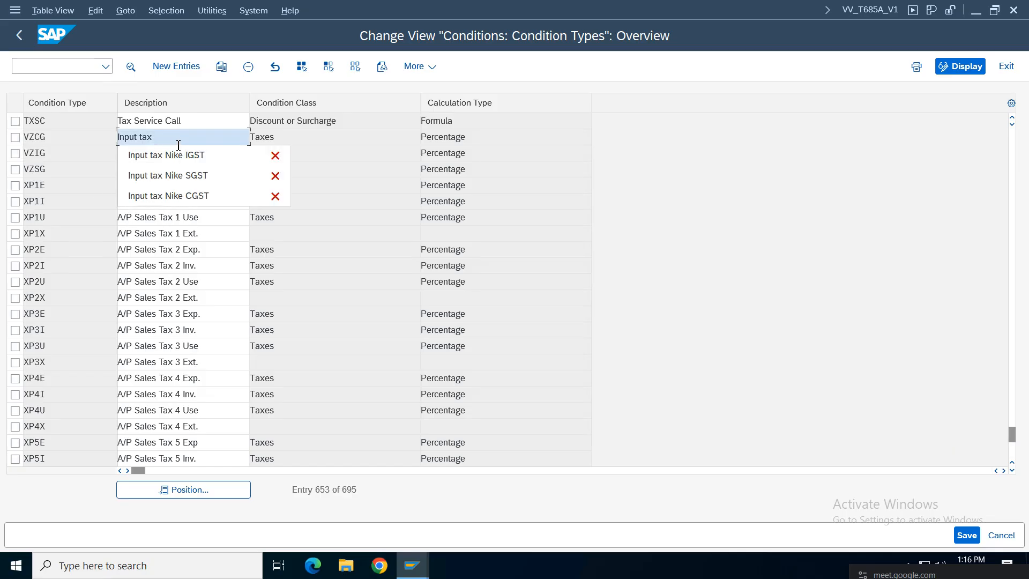
{"action": "type", "text": "Central GS"}
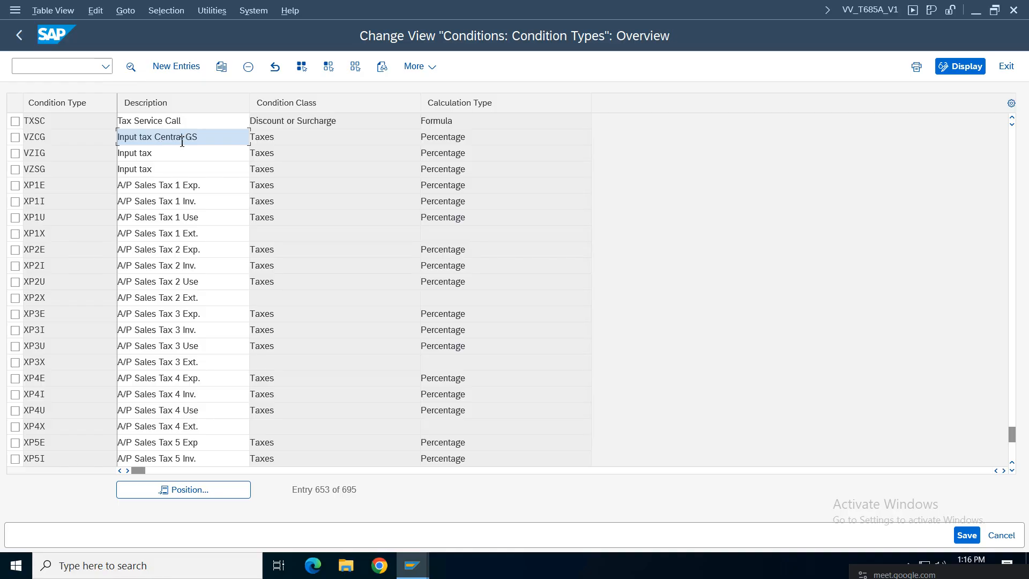
{"action": "key", "text": "BackSpace"}
{"action": "key", "text": "BackSpace"}
{"action": "key", "text": "BackSpace"}
{"action": "left_click", "coordinate": [179, 155]}
{"action": "type", "text": "State GST"}
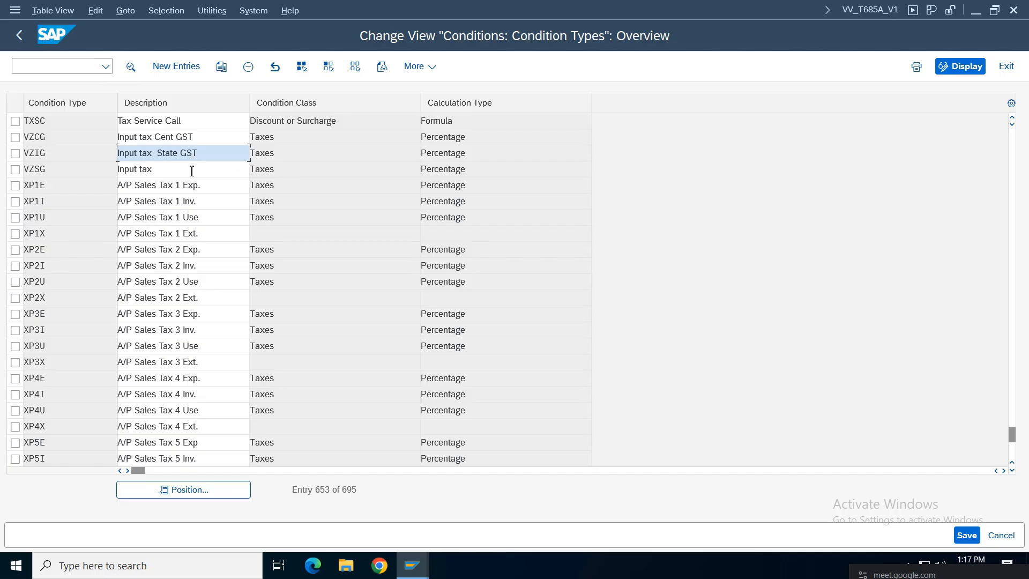
{"action": "left_click", "coordinate": [195, 170]}
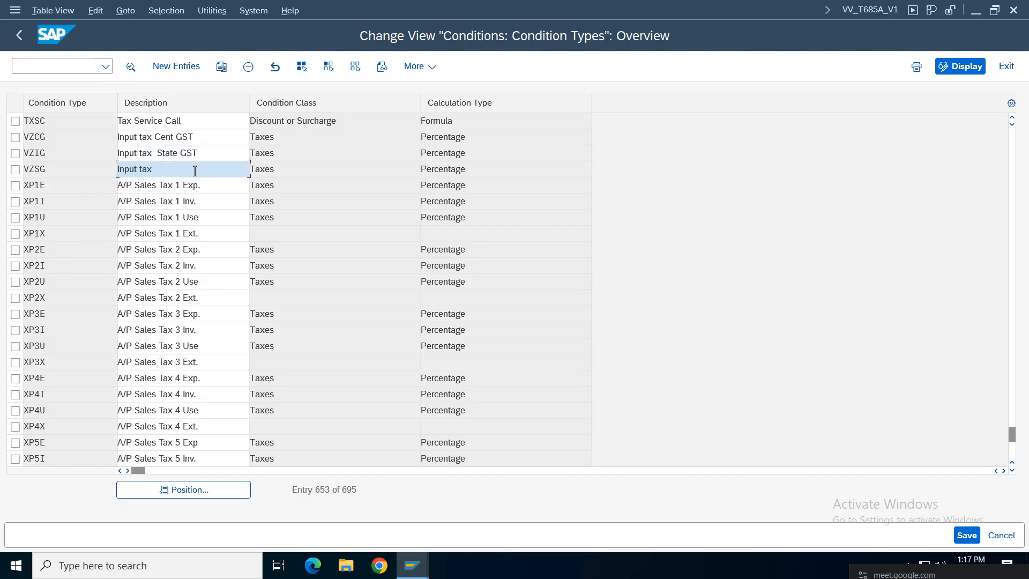
{"action": "type", "text": "InteGST"}
{"action": "left_click", "coordinate": [966, 535]}
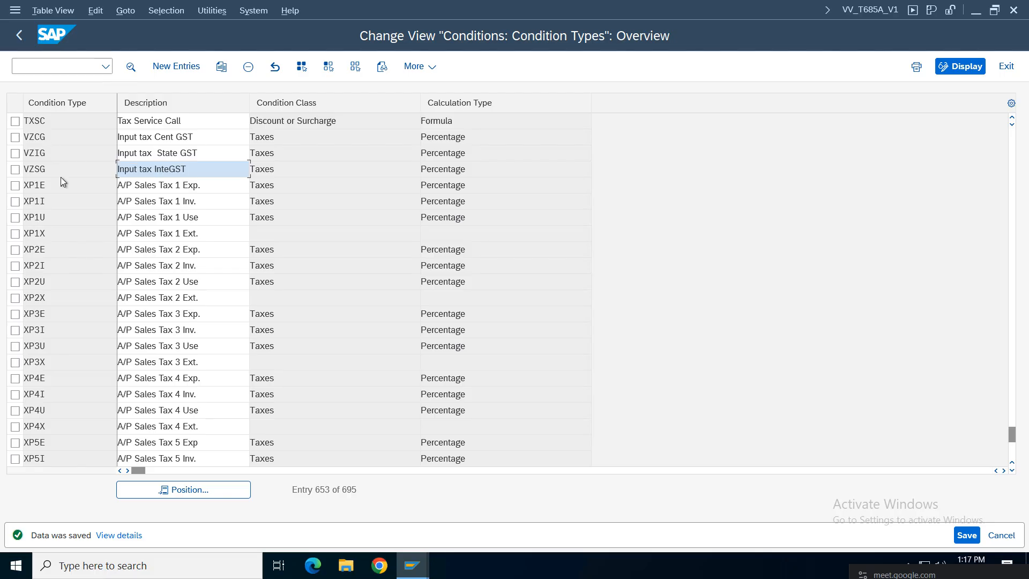
Step: Correct the descriptions to 'Input tax INt GST' for VZIG and 'Input tax State GST' for VZSG, and save
{"action": "left_click", "coordinate": [161, 154]}
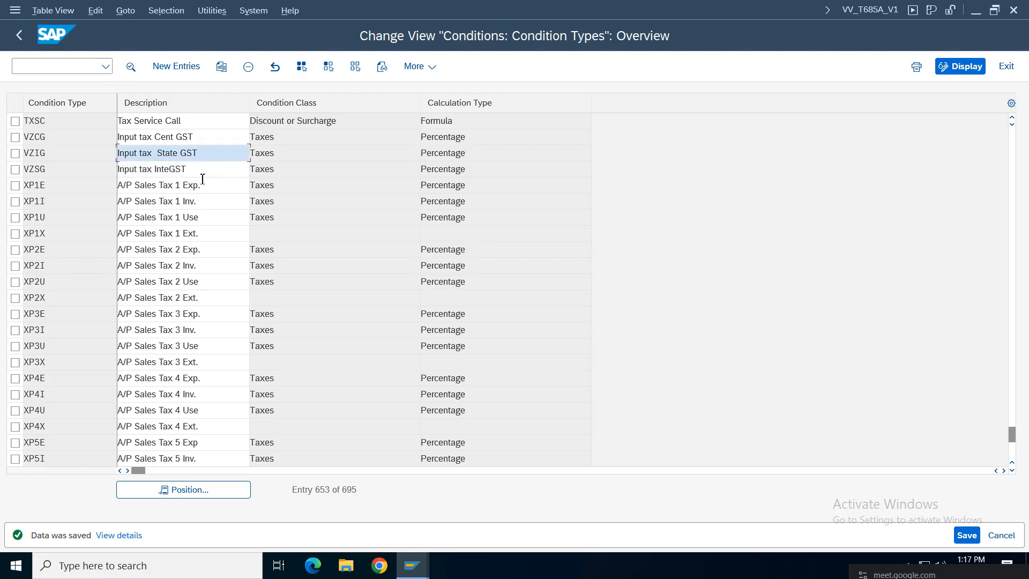
{"action": "key", "text": "BackSpace"}
{"action": "key", "text": "BackSpace"}
{"action": "key", "text": "BackSpace"}
{"action": "key", "text": "BackSpace"}
{"action": "key", "text": "BackSpace"}
{"action": "type", "text": "INST"}
{"action": "left_click", "coordinate": [171, 169]}
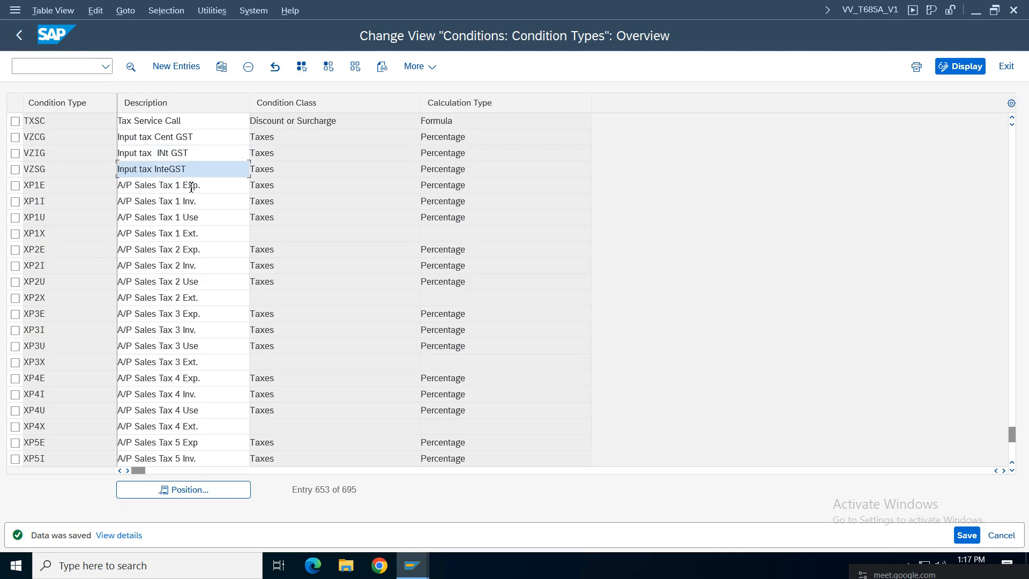
{"action": "key", "text": "BackSpace"}
{"action": "key", "text": "BackSpace"}
{"action": "key", "text": "BackSpace"}
{"action": "key", "text": "BackSpace"}
{"action": "type", "text": "S"}
{"action": "left_click", "coordinate": [45, 159]}
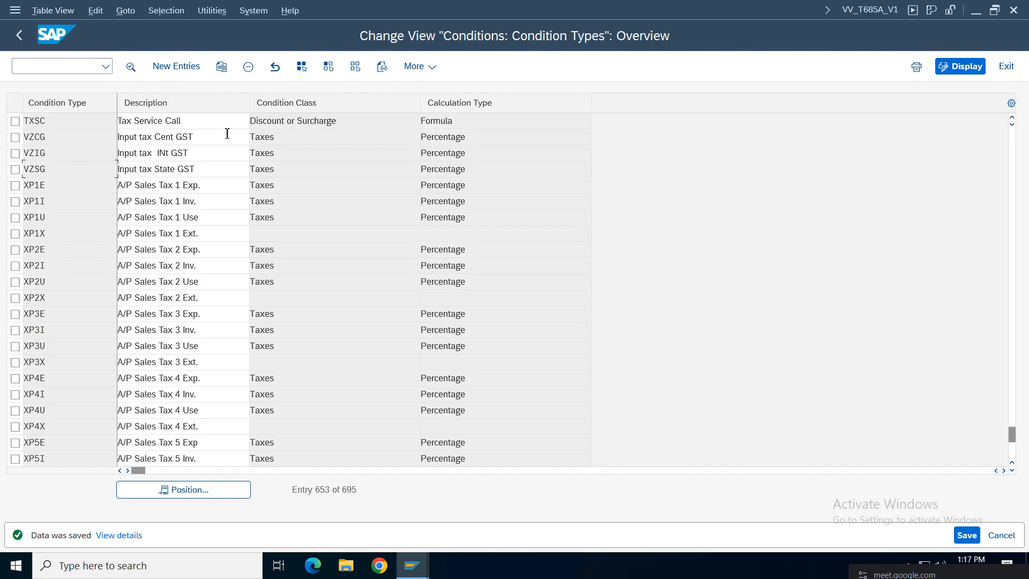
{"action": "left_click", "coordinate": [175, 169]}
{"action": "left_click", "coordinate": [170, 159]}
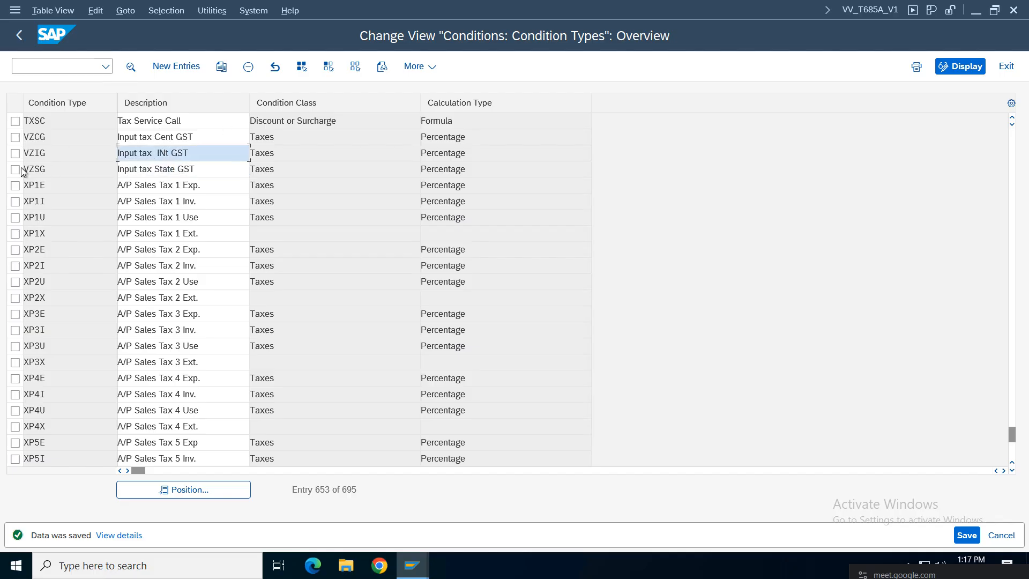
{"action": "left_click", "coordinate": [974, 537]}
{"action": "mouse_move", "coordinate": [571, 5]}
{"action": "left_click", "coordinate": [648, 9]}
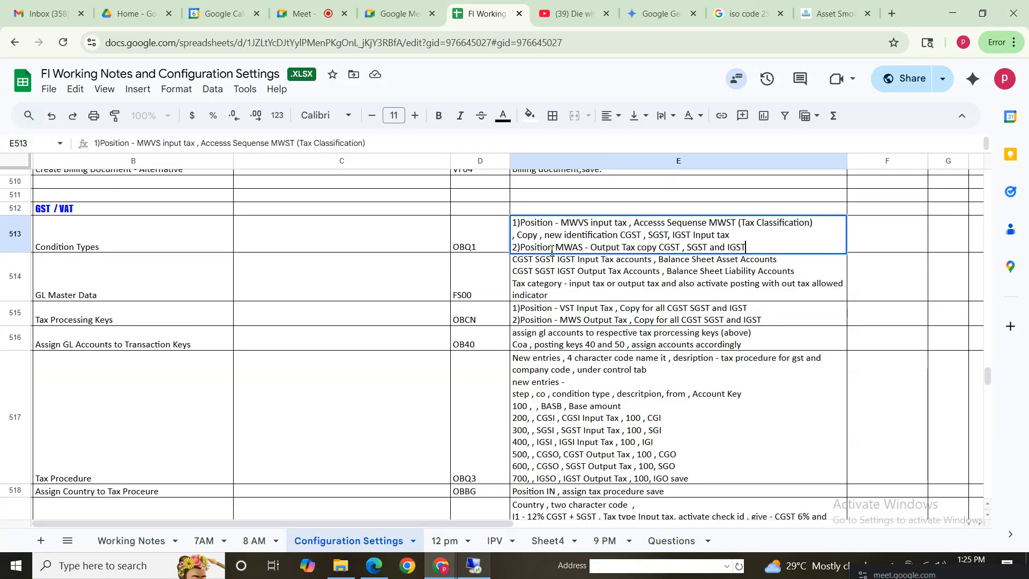
{"action": "double_click", "coordinate": [577, 240]}
{"action": "left_click_drag", "start_coordinate": [555, 247], "coordinate": [644, 247]}
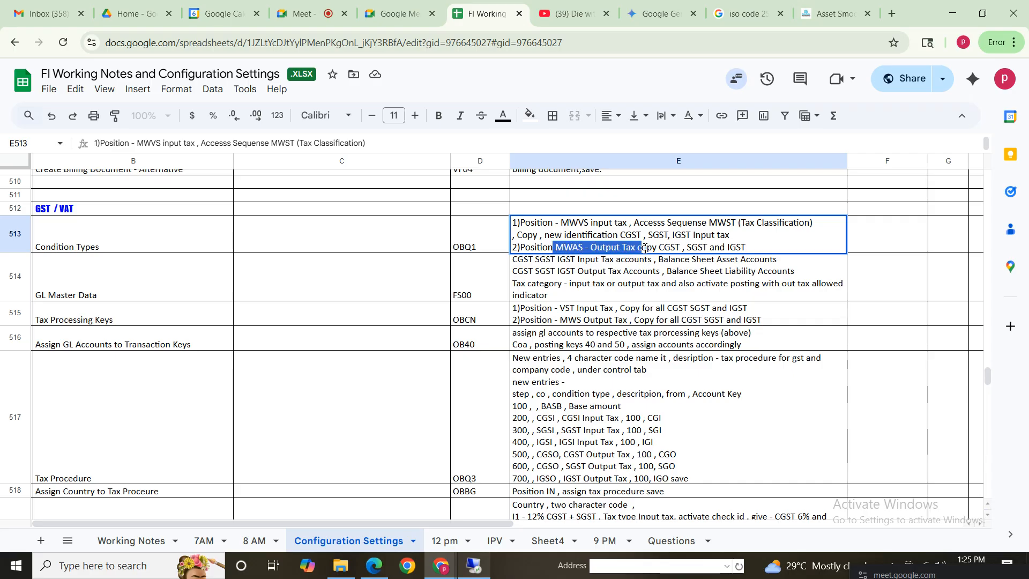
{"action": "left_click", "coordinate": [564, 248]}
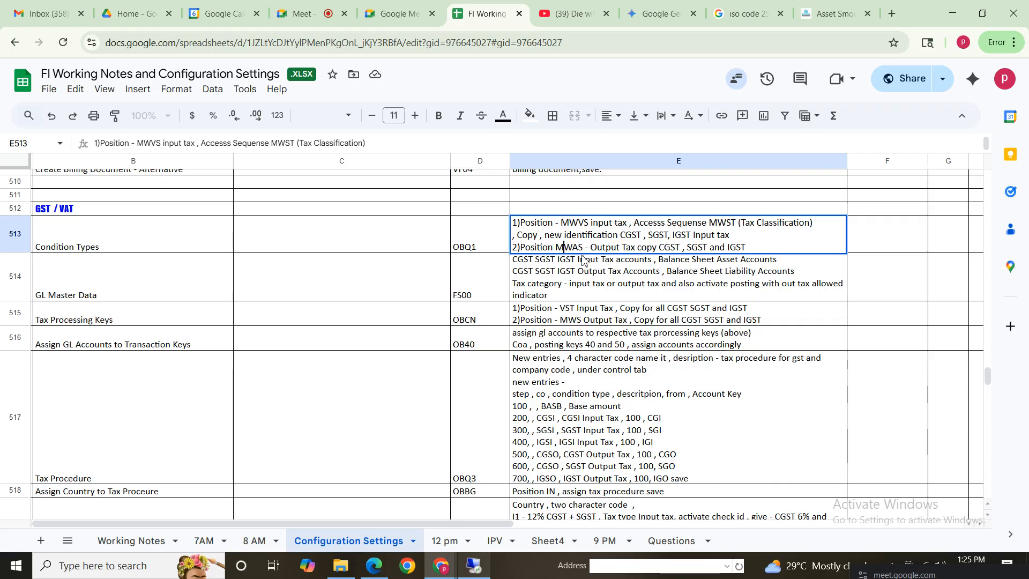
{"action": "left_click_drag", "start_coordinate": [555, 247], "coordinate": [740, 250]}
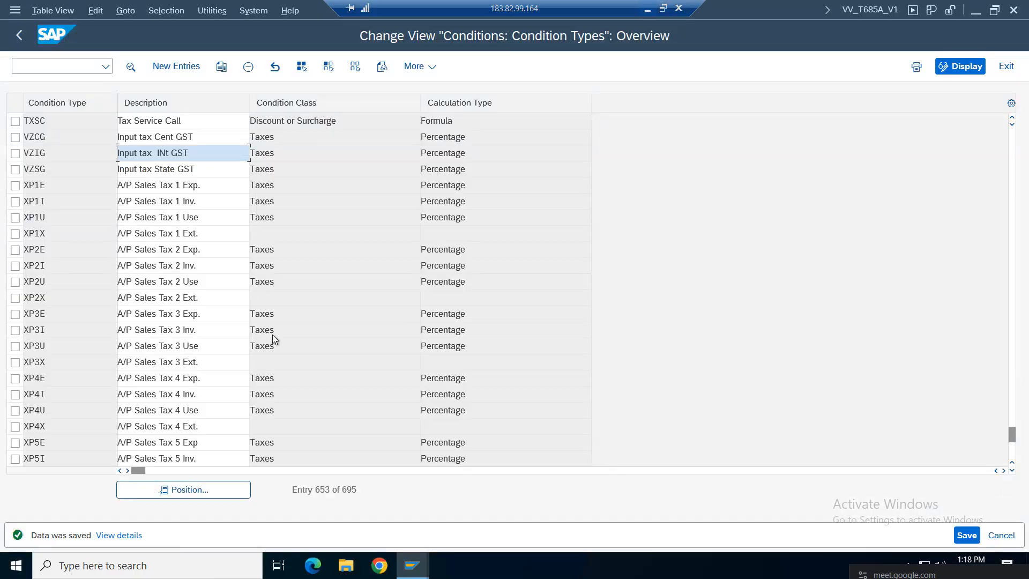
Step: Position the list at MWAS and copy it as the new output tax condition type VZCO
{"action": "left_click", "coordinate": [178, 490]}
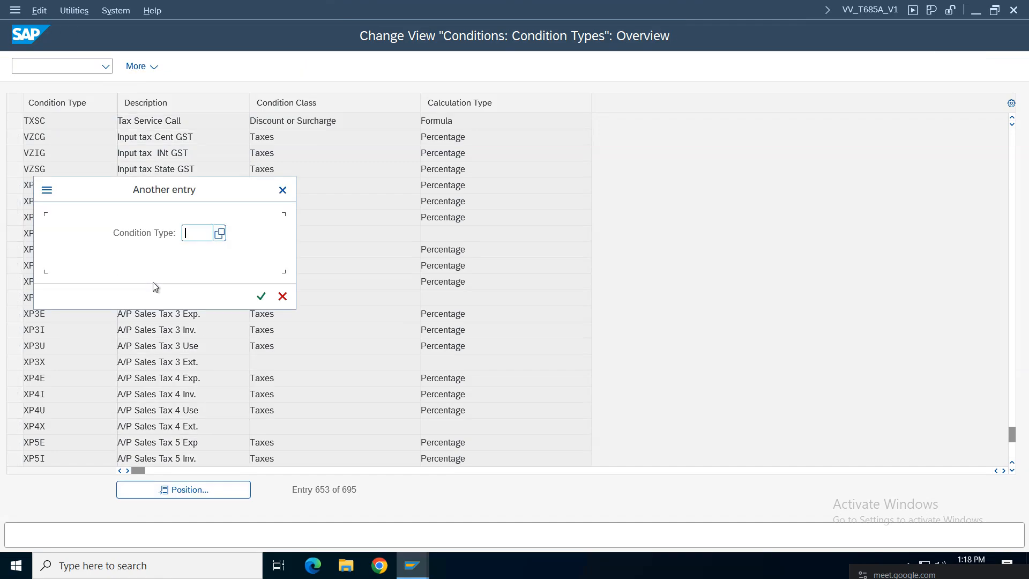
{"action": "type", "text": "mwas"}
{"action": "key", "text": "Return"}
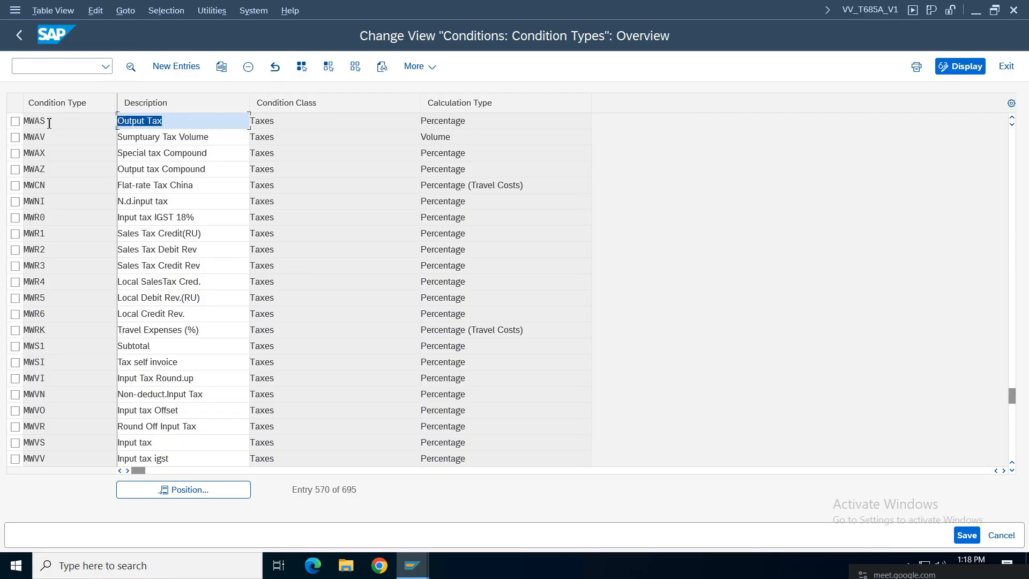
{"action": "left_click", "coordinate": [15, 121]}
{"action": "left_click", "coordinate": [223, 67]}
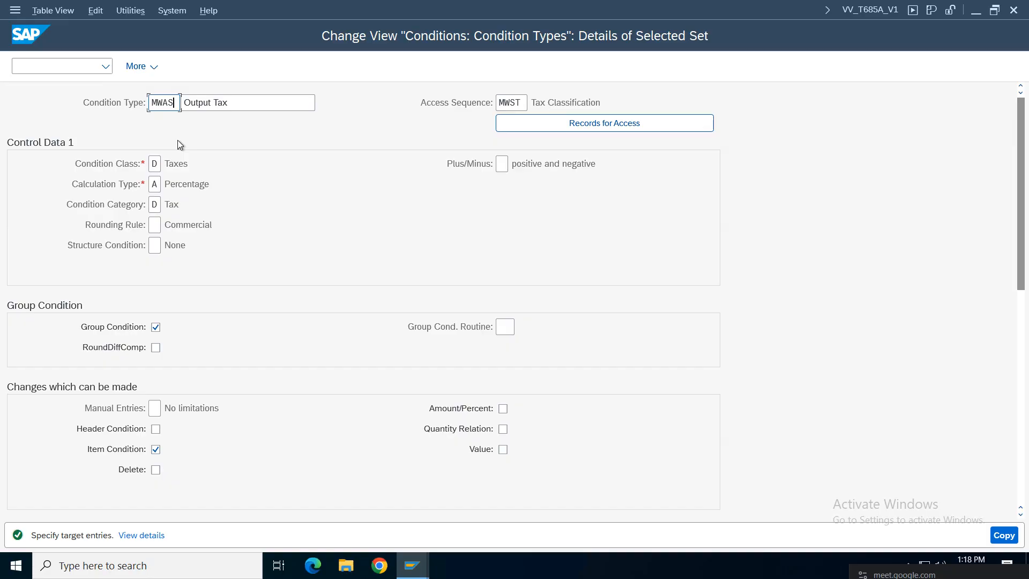
{"action": "key", "text": "BackSpace"}
{"action": "key", "text": "BackSpace"}
{"action": "key", "text": "BackSpace"}
{"action": "key", "text": "BackSpace"}
{"action": "type", "text": "VZ"}
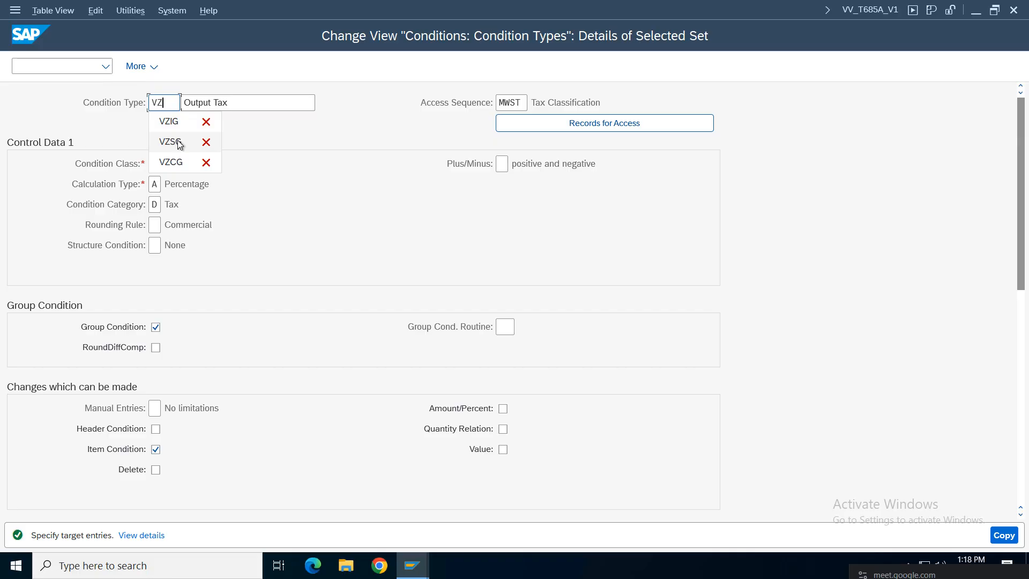
{"action": "left_click", "coordinate": [176, 105]}
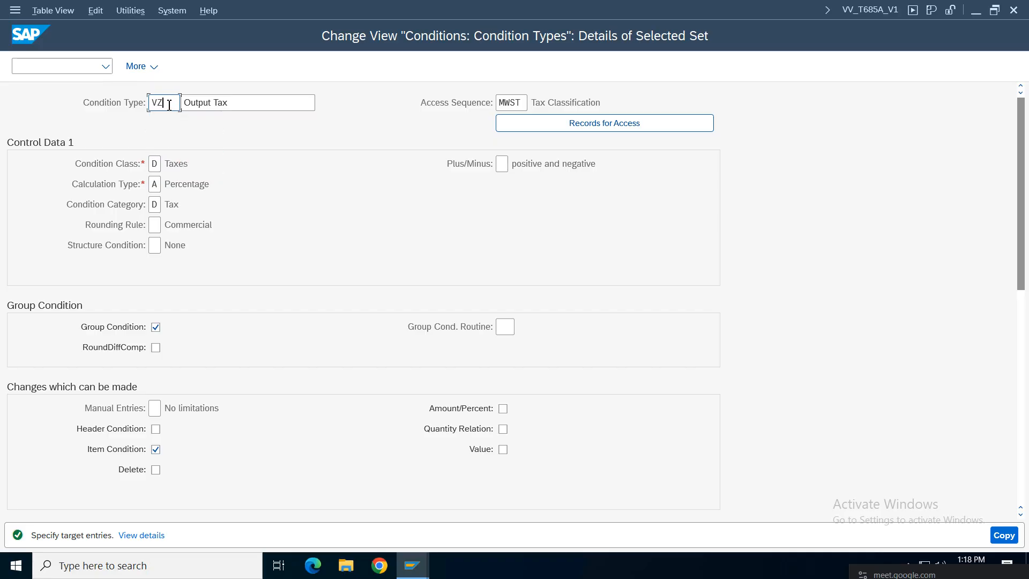
{"action": "type", "text": "CO"}
{"action": "key", "text": "Return"}
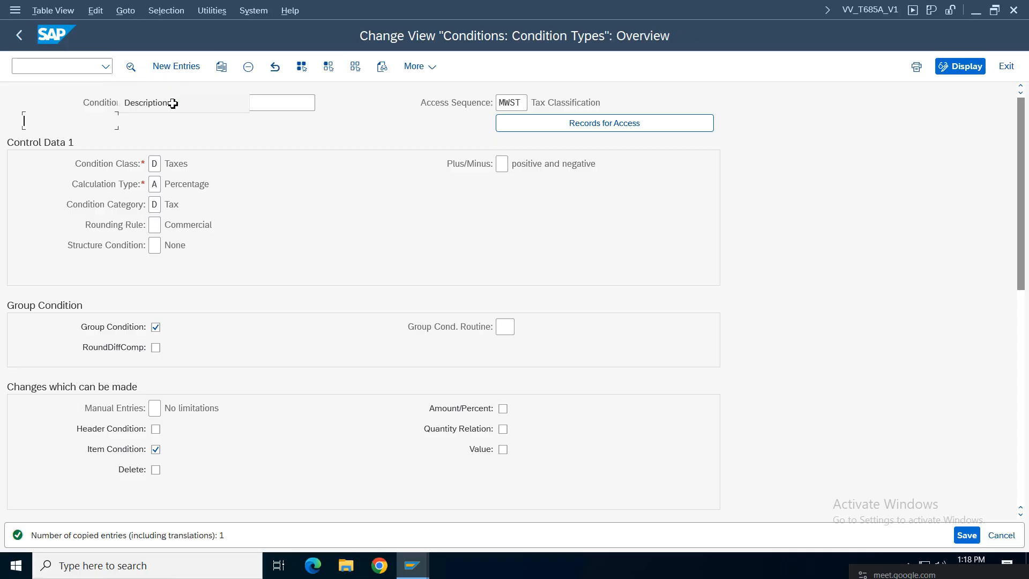
Step: Copy VZCO as VZSO with 'State' added to its description
{"action": "left_click", "coordinate": [15, 121]}
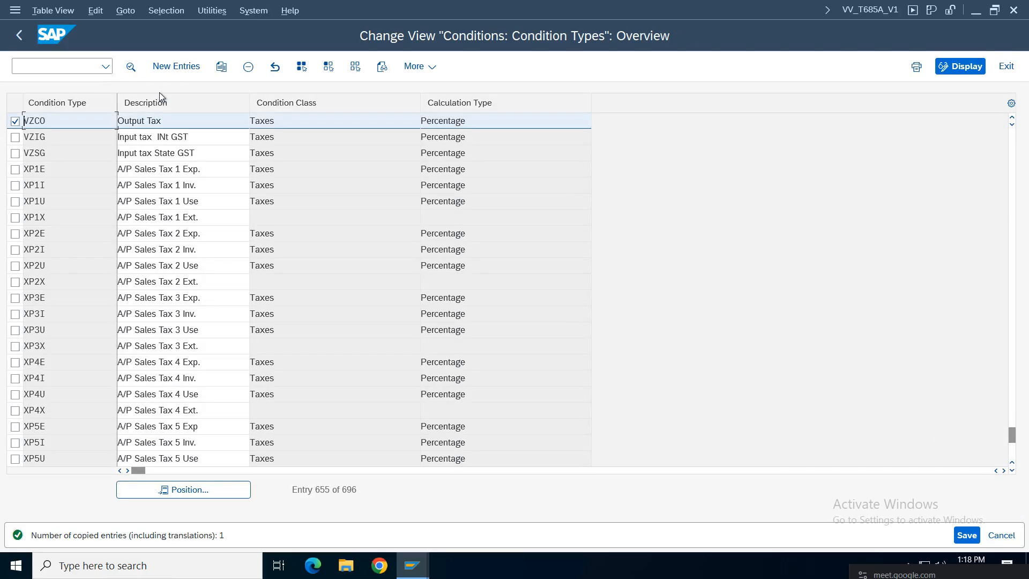
{"action": "left_click", "coordinate": [221, 66]}
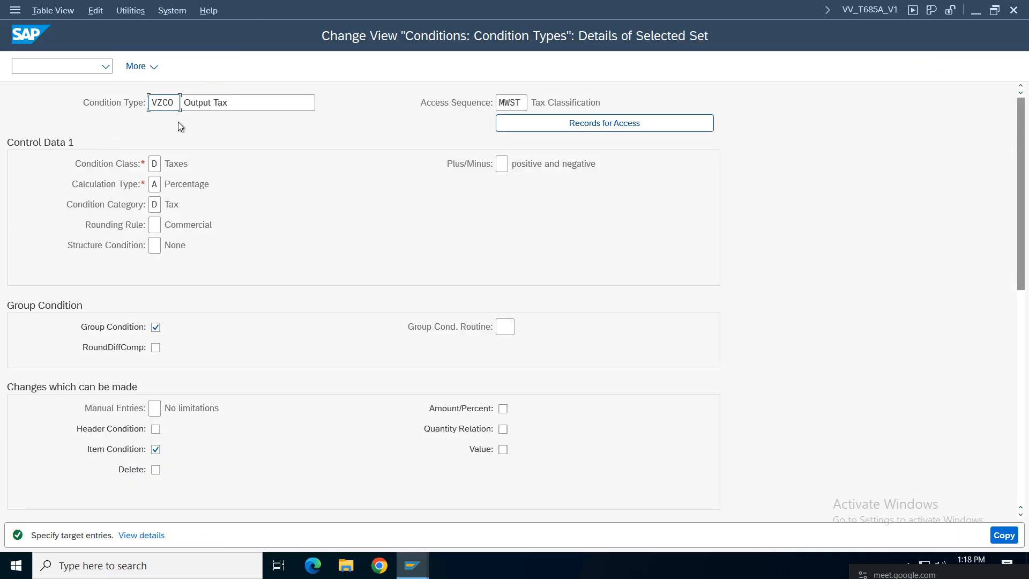
{"action": "key", "text": "Delete"}
{"action": "type", "text": "SO"}
{"action": "left_click", "coordinate": [259, 104]}
{"action": "type", "text": "State"}
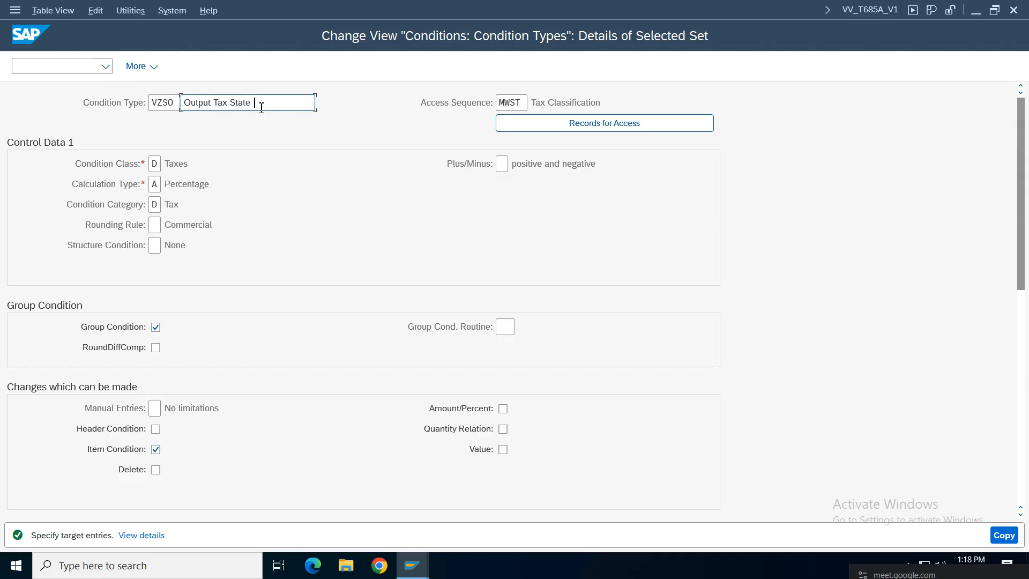
{"action": "key", "text": "Return"}
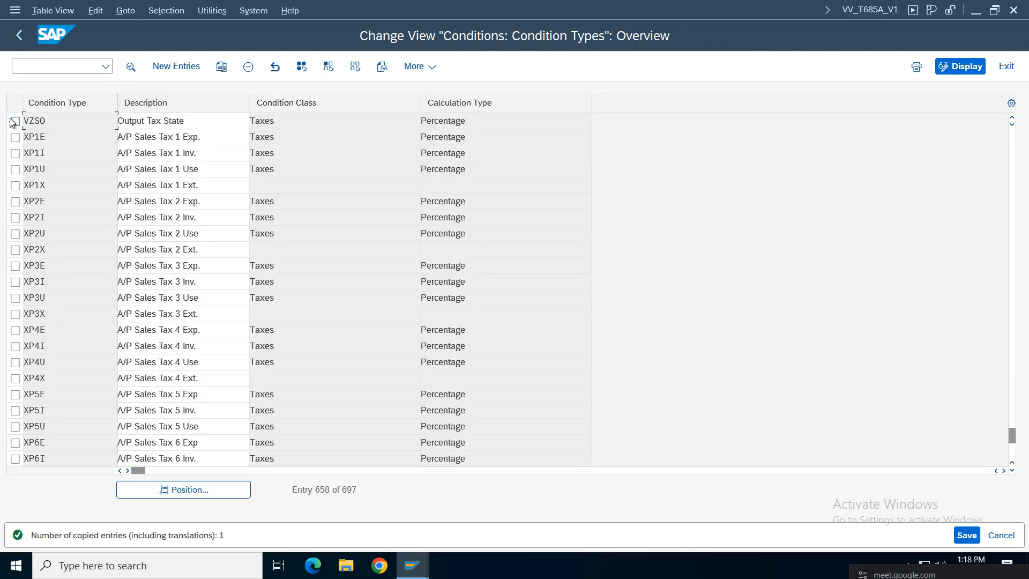
Step: Copy VZSO as VZIO and save the new output tax condition types
{"action": "left_click", "coordinate": [15, 121]}
{"action": "left_click", "coordinate": [221, 66]}
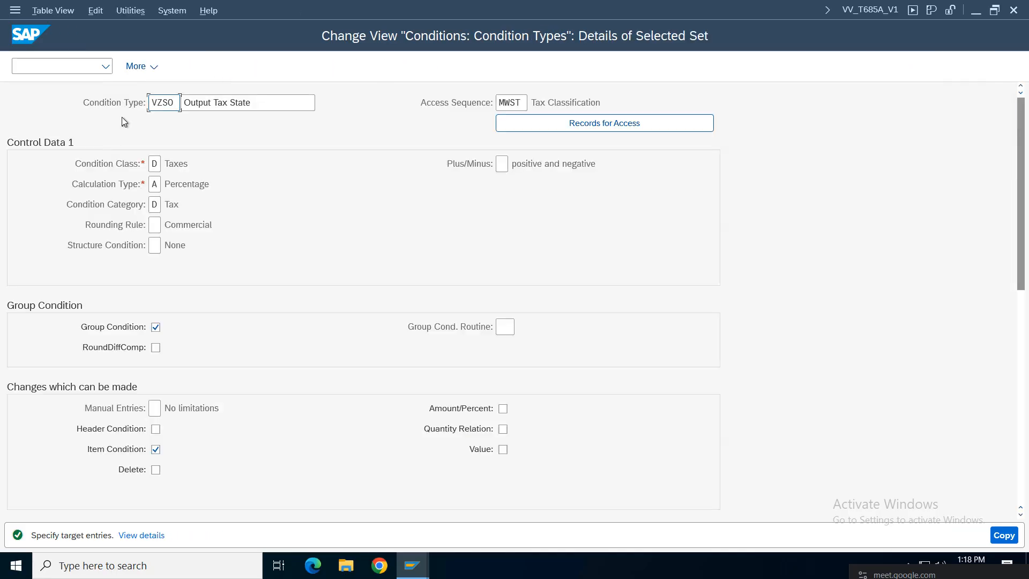
{"action": "left_click", "coordinate": [177, 101]}
{"action": "key", "text": "BackSpace"}
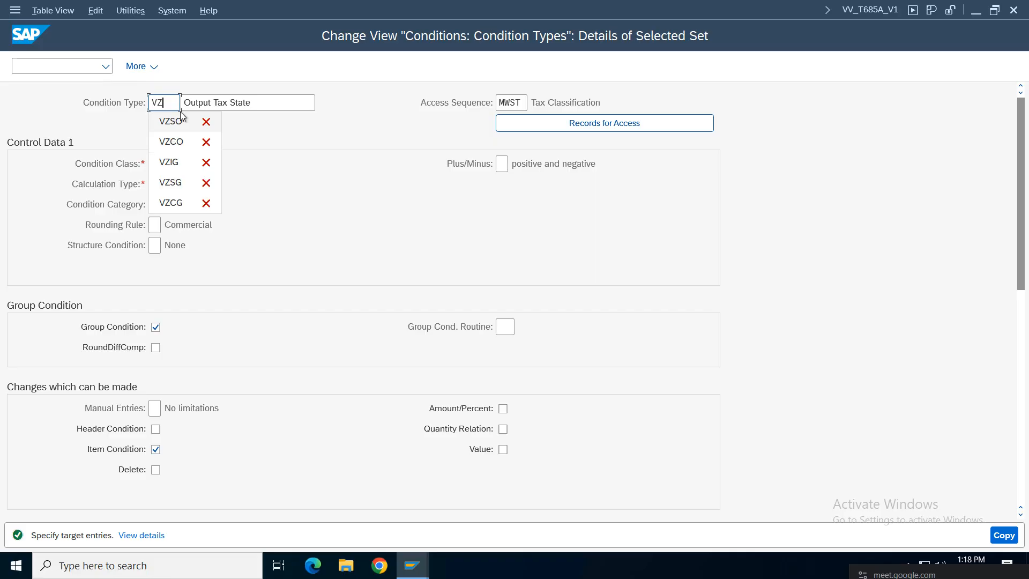
{"action": "type", "text": "IG"}
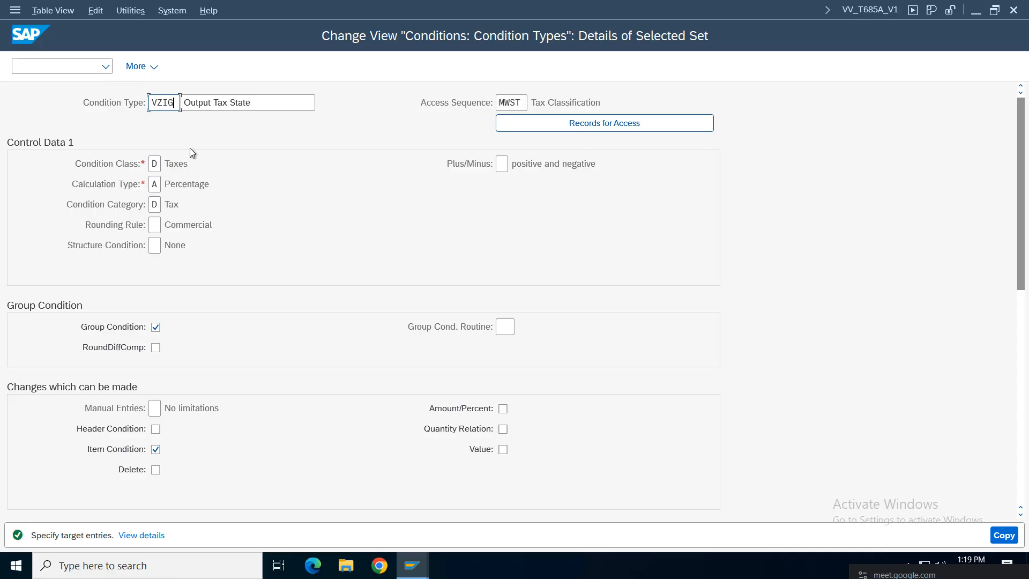
{"action": "key", "text": "BackSpace"}
{"action": "key", "text": "BackSpace"}
{"action": "type", "text": "IO"}
{"action": "key", "text": "Return"}
{"action": "key", "text": "ctrl+s"}
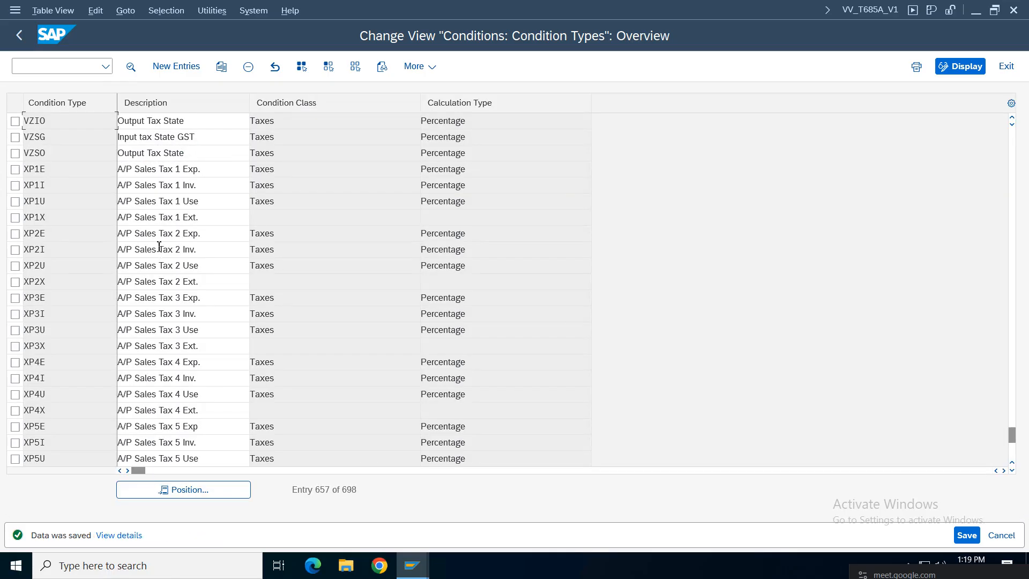
Step: Mark the VZCG, VZSG and VZIG input tax rows in the overview
{"action": "left_click", "coordinate": [1011, 118]}
{"action": "double_click", "coordinate": [1011, 119]}
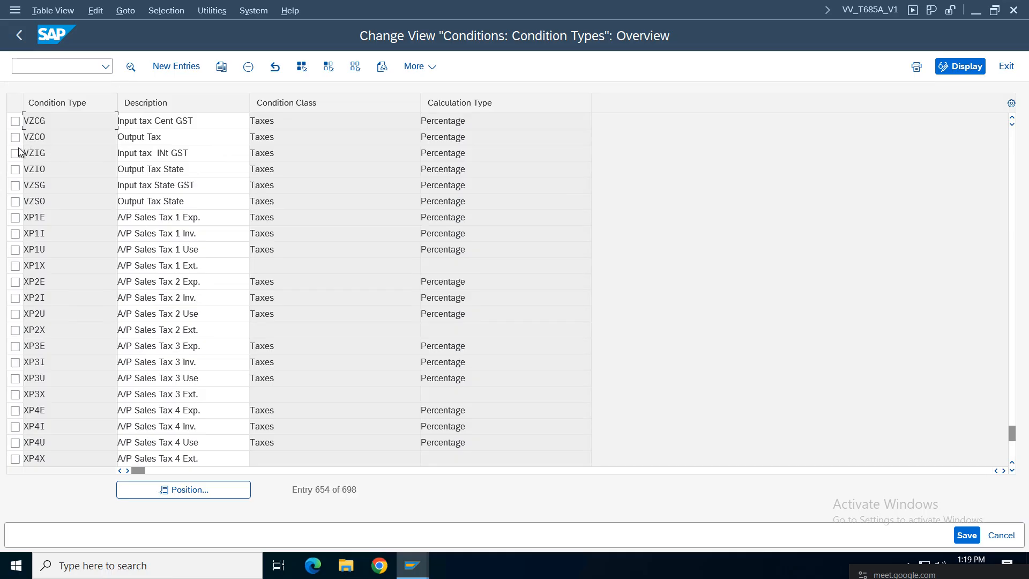
{"action": "left_click", "coordinate": [1011, 118]}
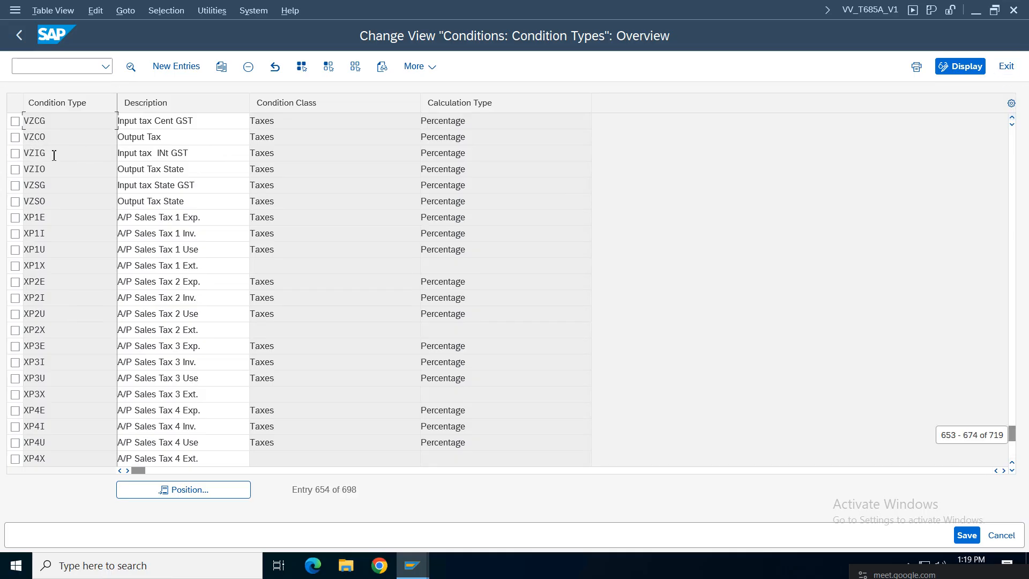
{"action": "left_click", "coordinate": [15, 138]}
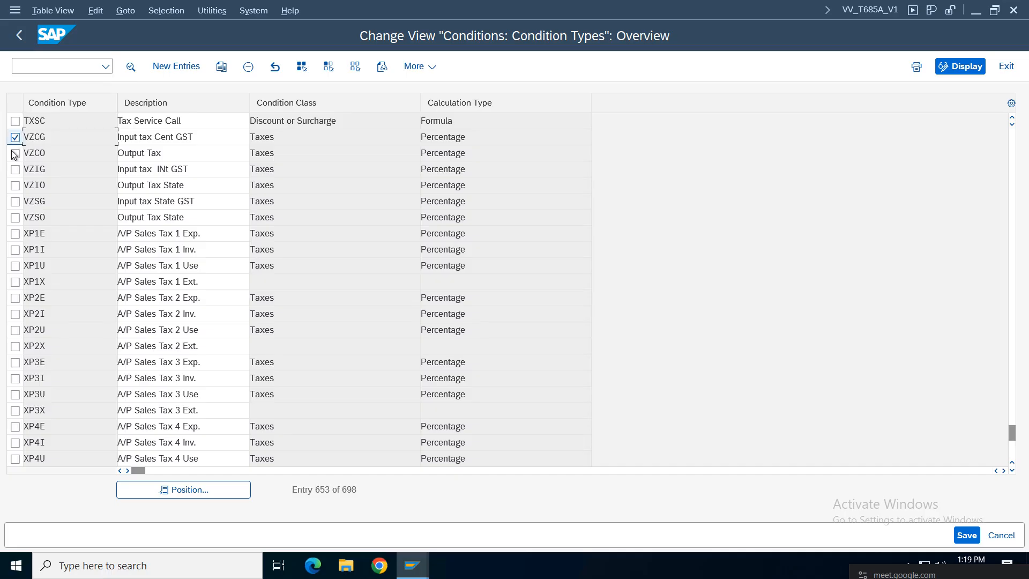
{"action": "left_click", "coordinate": [16, 201]}
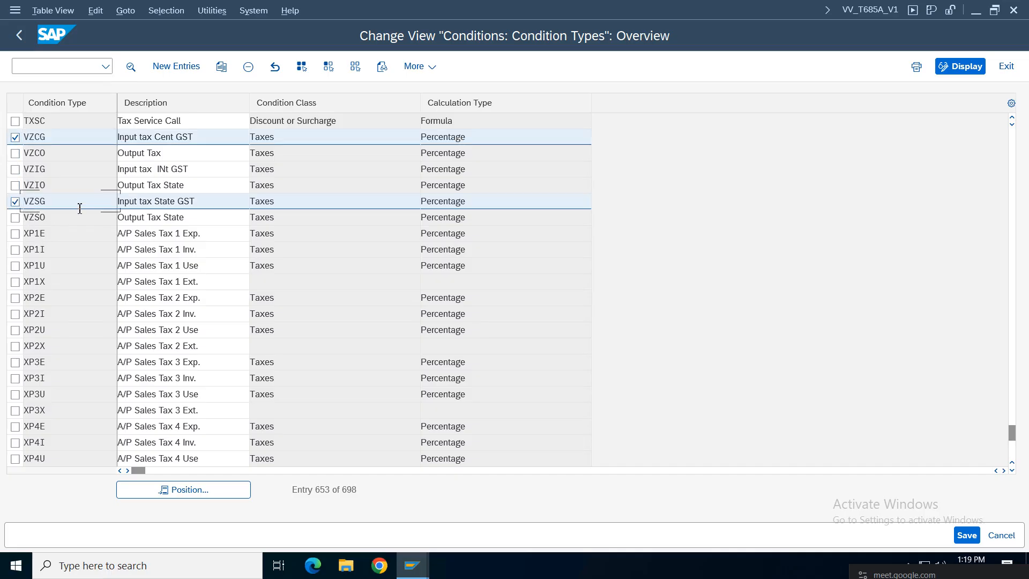
{"action": "left_click", "coordinate": [15, 169]}
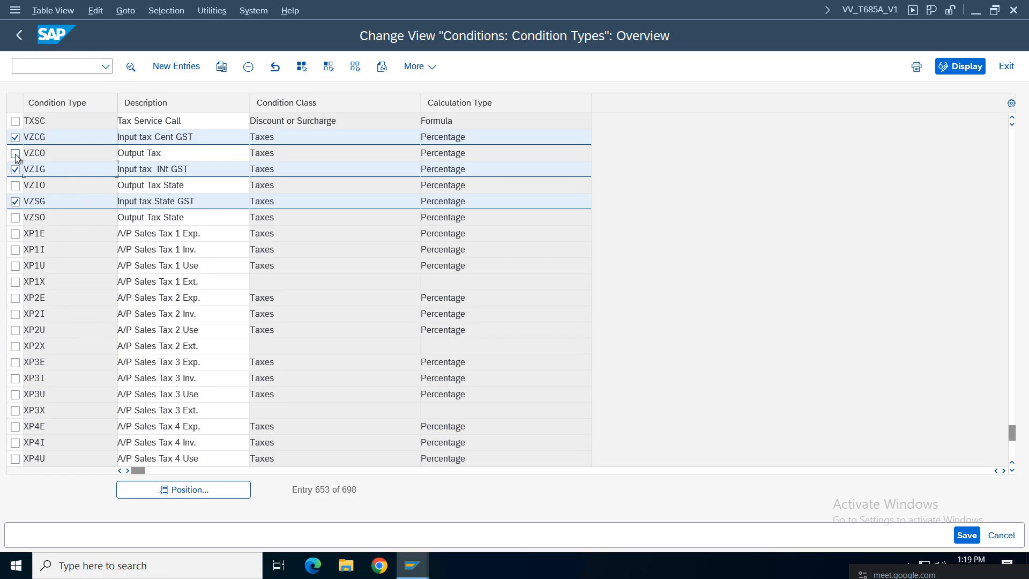
Step: Set VZCO's description to 'Output Tax Central', edit VZIO's, and mark the three output tax rows
{"action": "left_click", "coordinate": [190, 155]}
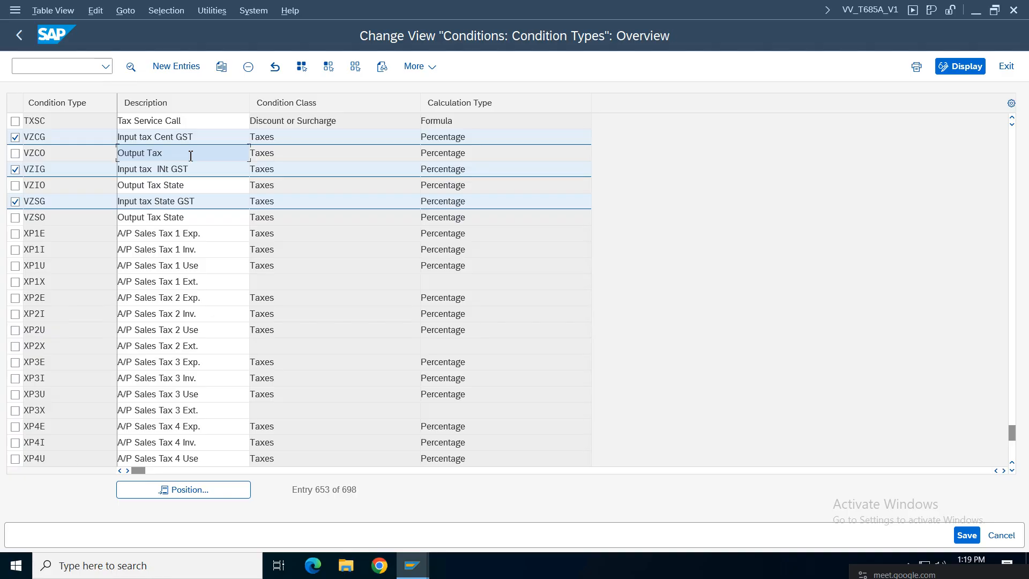
{"action": "type", "text": "Ce"}
{"action": "key", "text": "BackSpace"}
{"action": "left_click", "coordinate": [208, 186]}
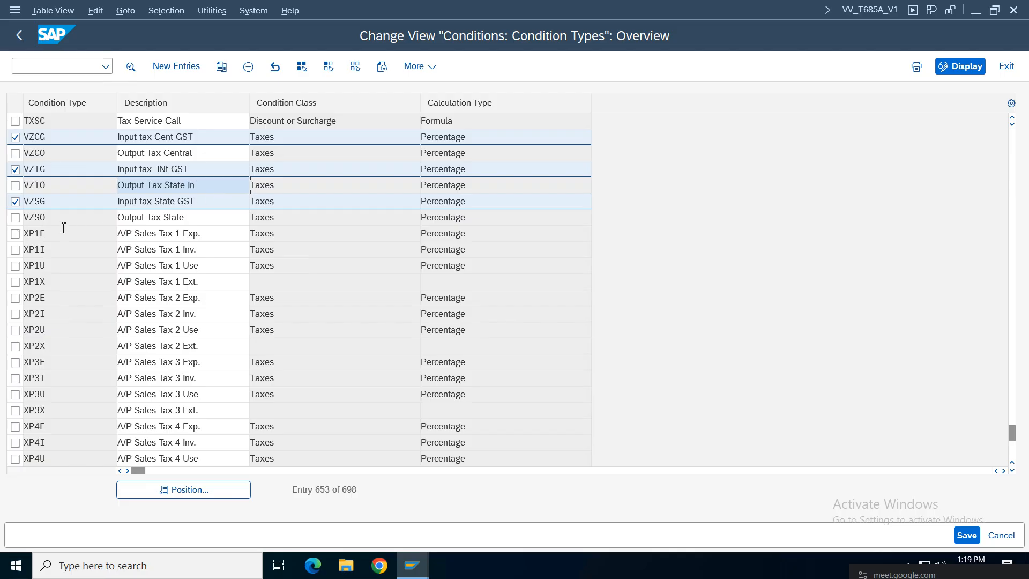
{"action": "left_click", "coordinate": [15, 217]}
{"action": "left_click", "coordinate": [191, 217]}
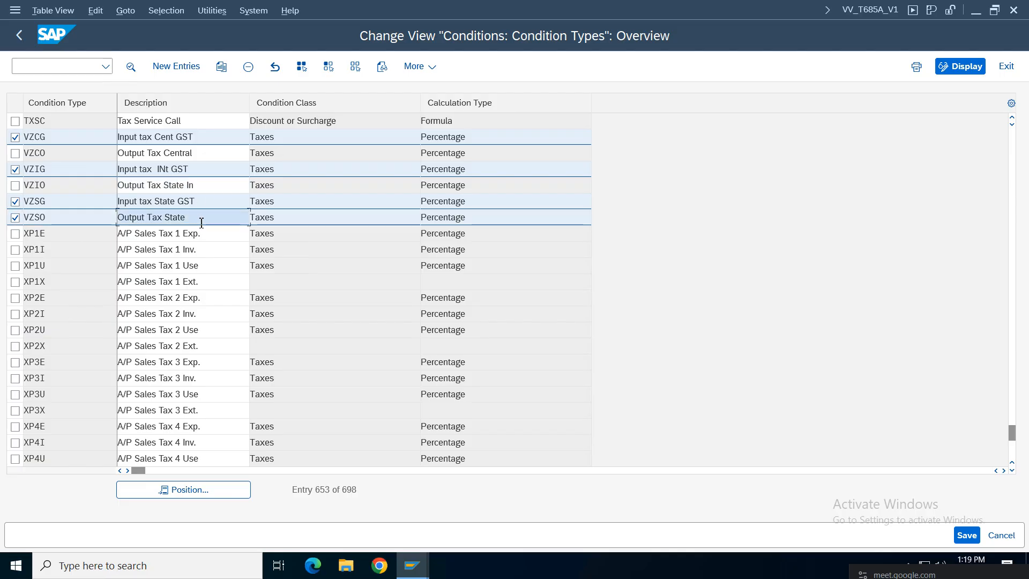
{"action": "left_click", "coordinate": [15, 185]}
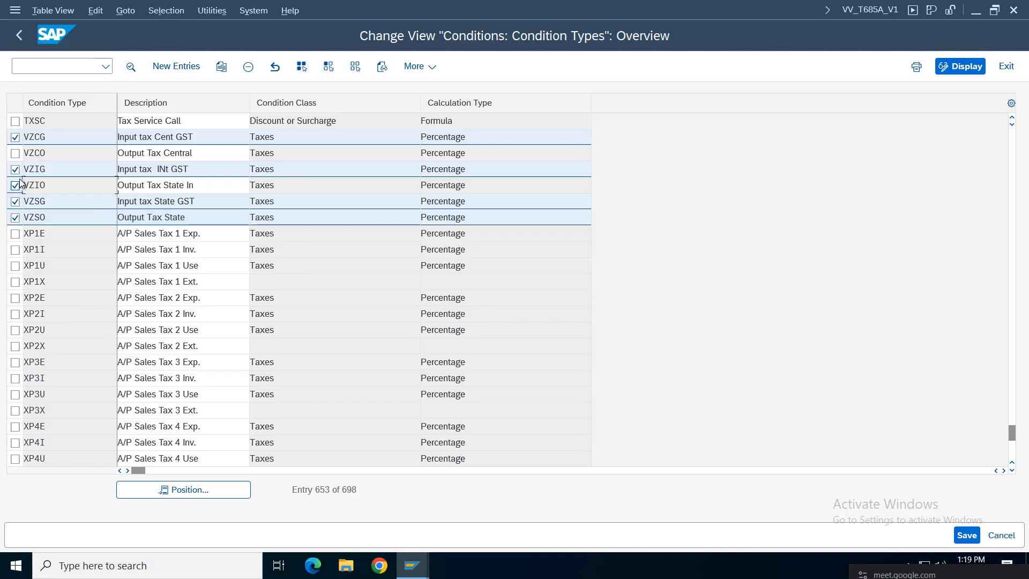
{"action": "left_click", "coordinate": [15, 153]}
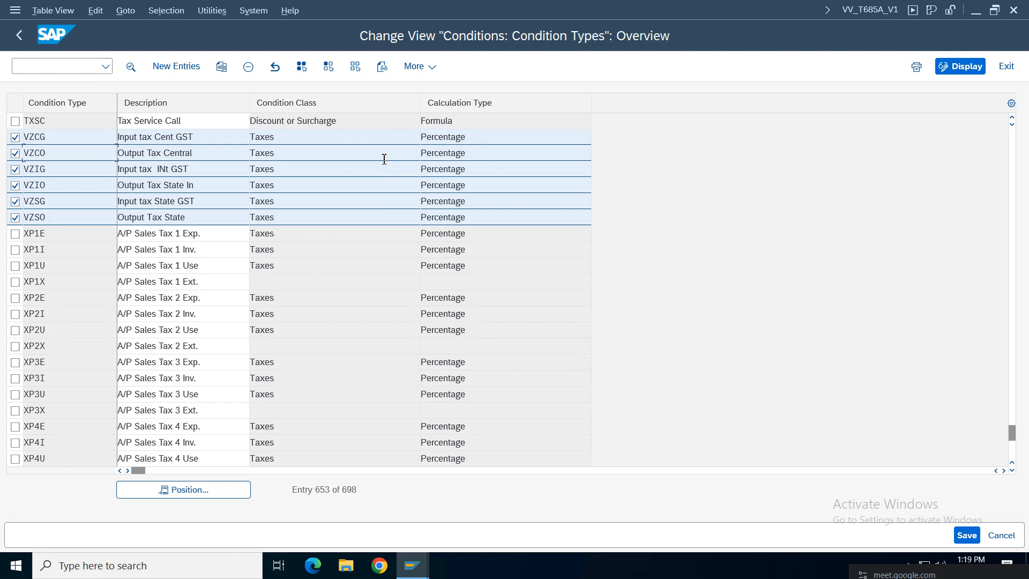
{"action": "left_click", "coordinate": [20, 42]}
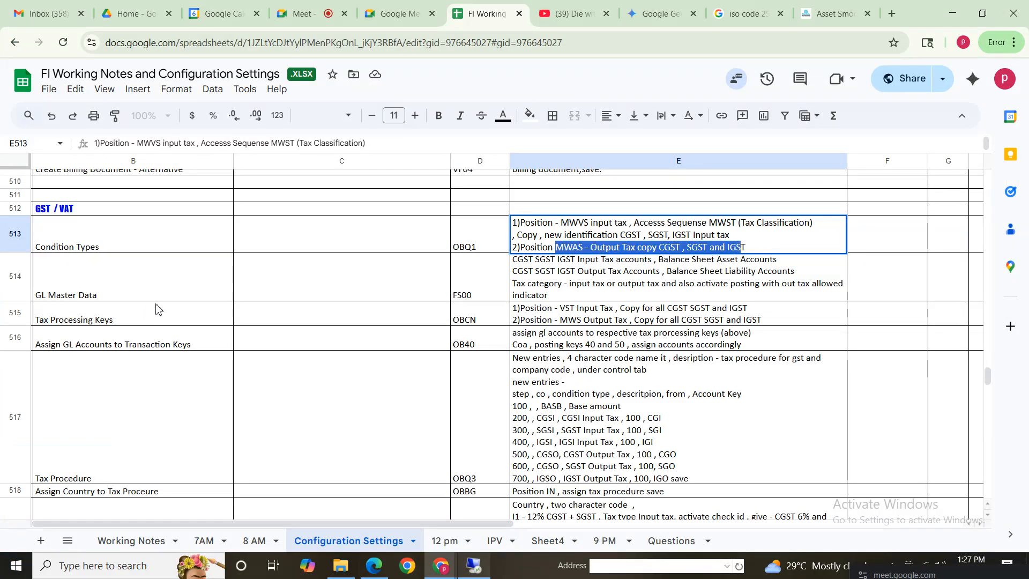
{"action": "left_click", "coordinate": [126, 285]}
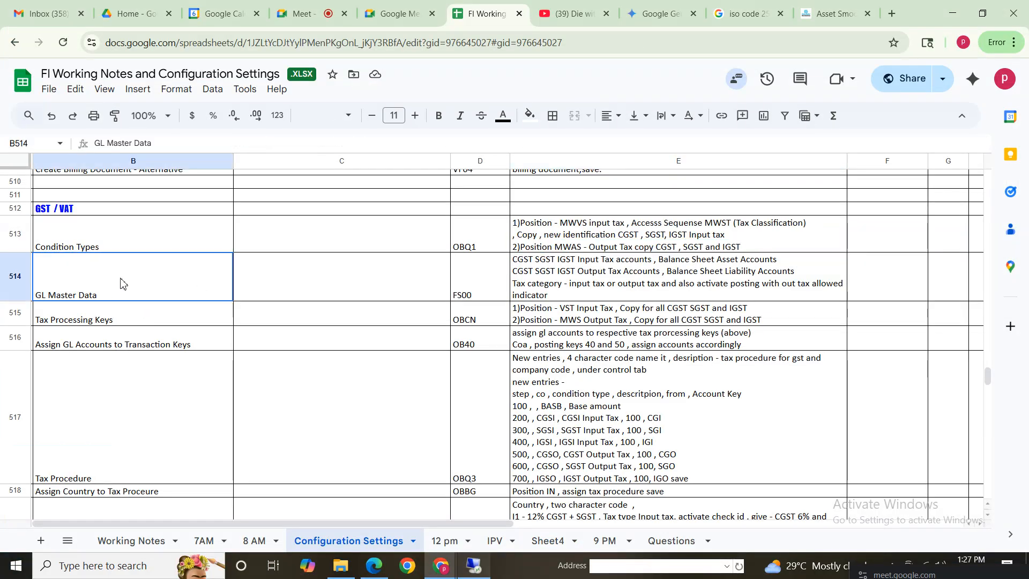
{"action": "left_click", "coordinate": [478, 290]}
{"action": "left_click", "coordinate": [631, 270]}
{"action": "left_click", "coordinate": [135, 287]}
{"action": "left_click", "coordinate": [762, 284], "text": "shift"}
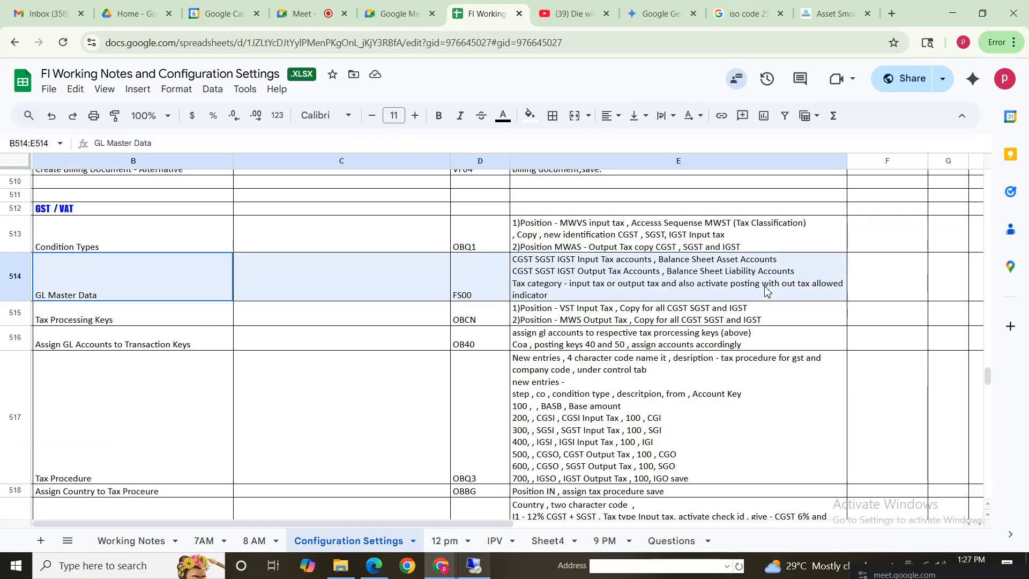
{"action": "double_click", "coordinate": [529, 269]}
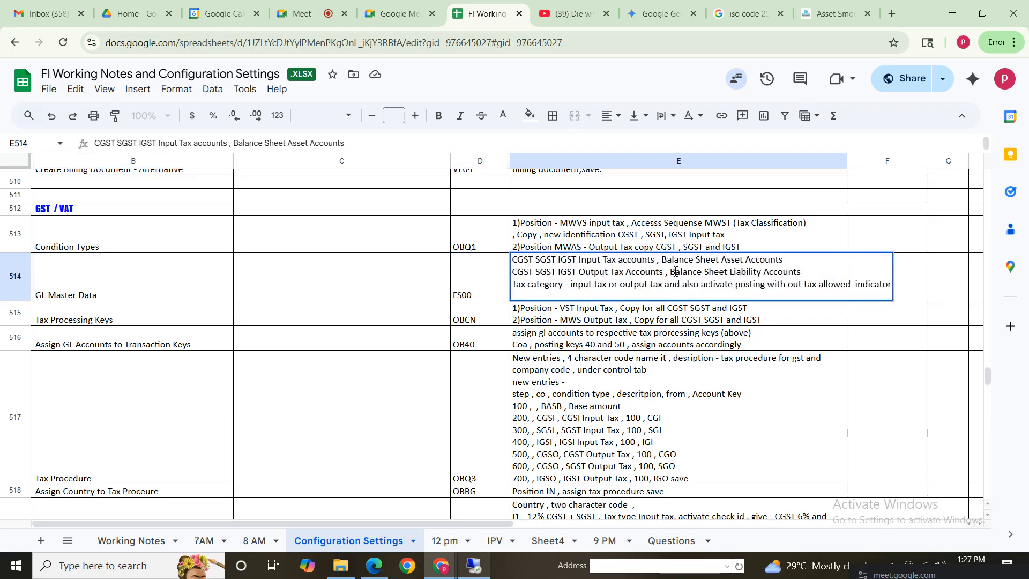
{"action": "left_click_drag", "start_coordinate": [670, 260], "coordinate": [466, 262]}
{"action": "left_click_drag", "start_coordinate": [803, 263], "coordinate": [802, 263]}
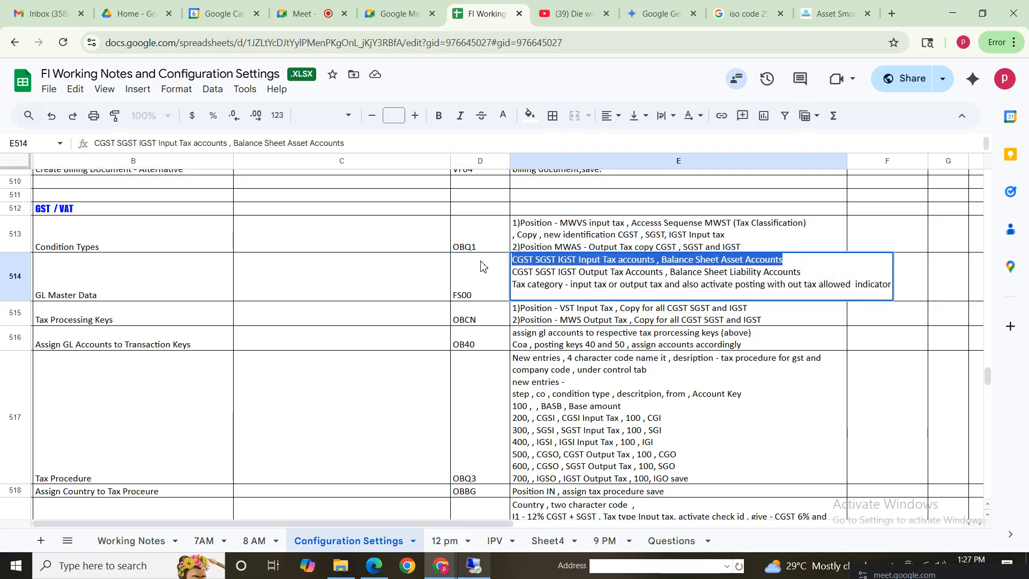
{"action": "left_click", "coordinate": [546, 261]}
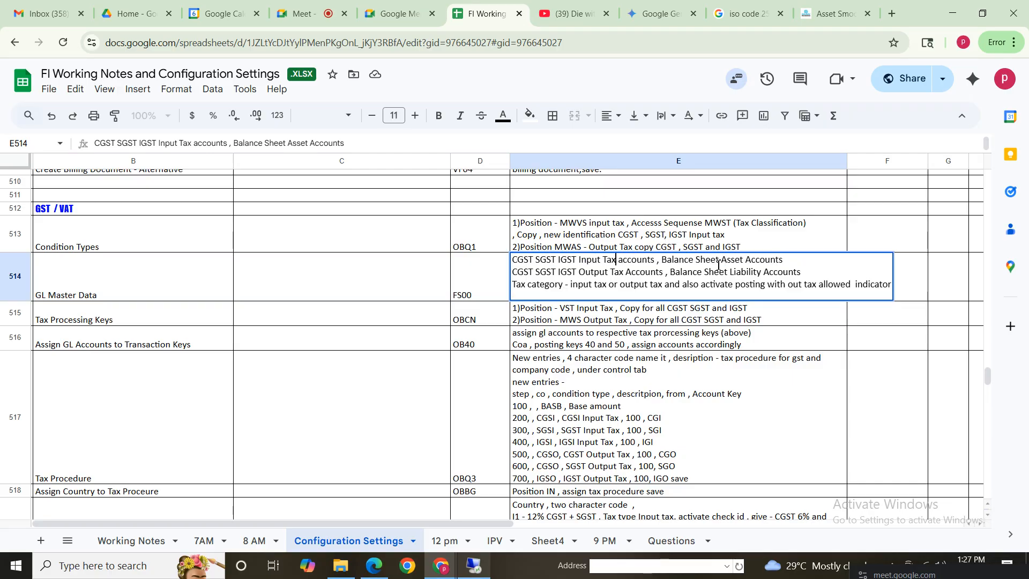
{"action": "left_click_drag", "start_coordinate": [514, 272], "coordinate": [817, 276]}
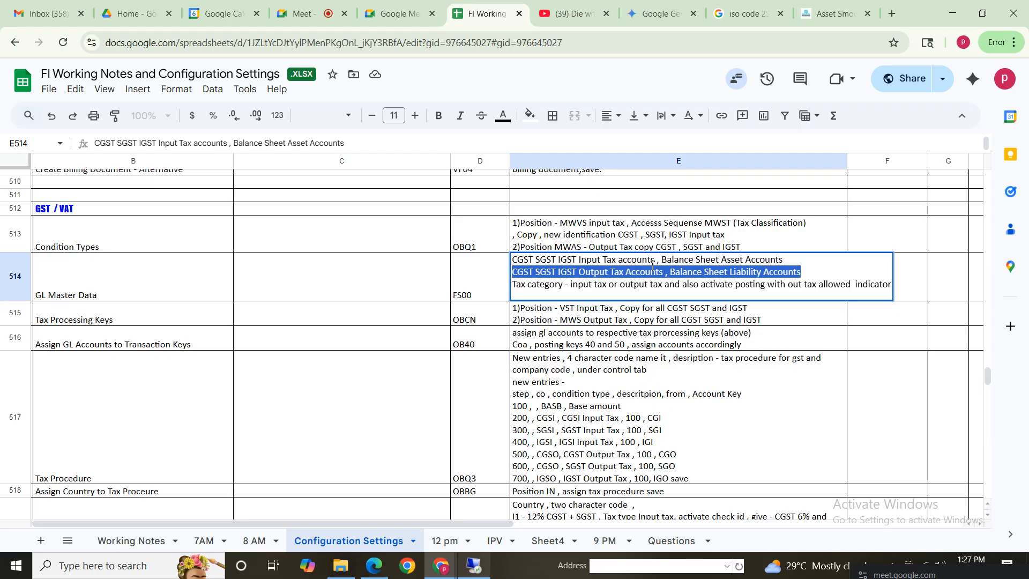
{"action": "left_click", "coordinate": [616, 285]}
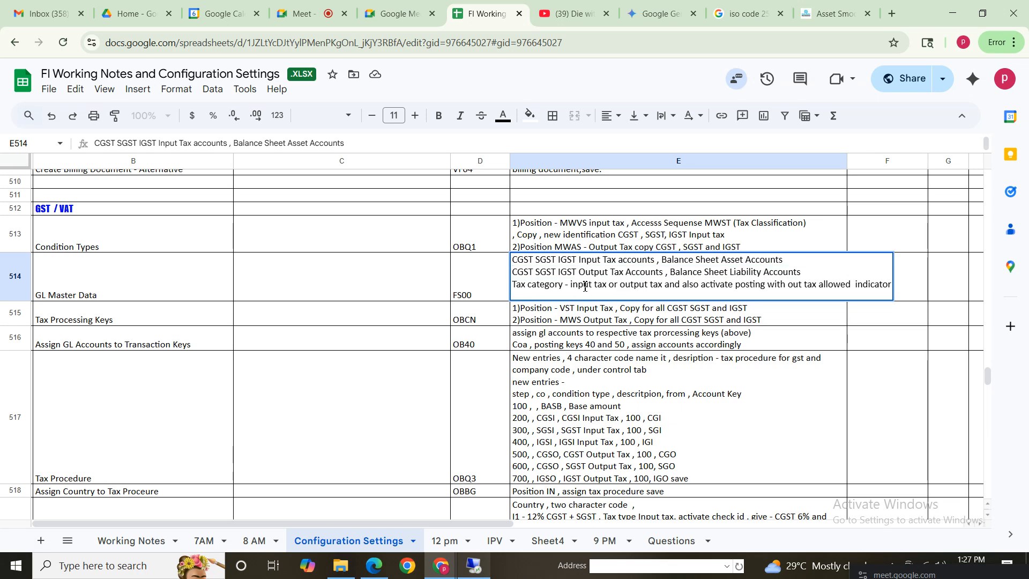
{"action": "left_click", "coordinate": [651, 285]}
{"action": "left_click", "coordinate": [867, 285]}
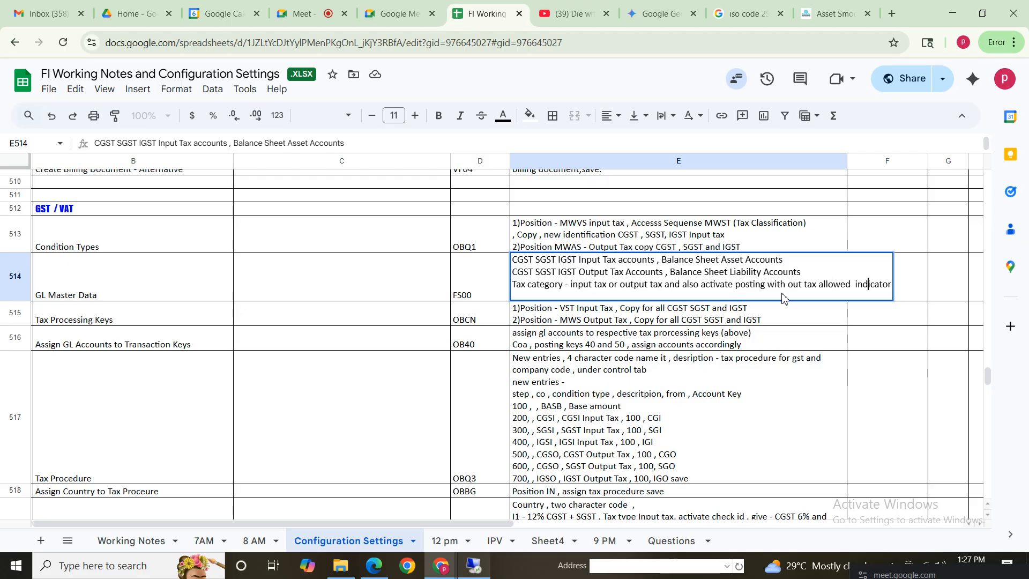
{"action": "left_click", "coordinate": [540, 285]}
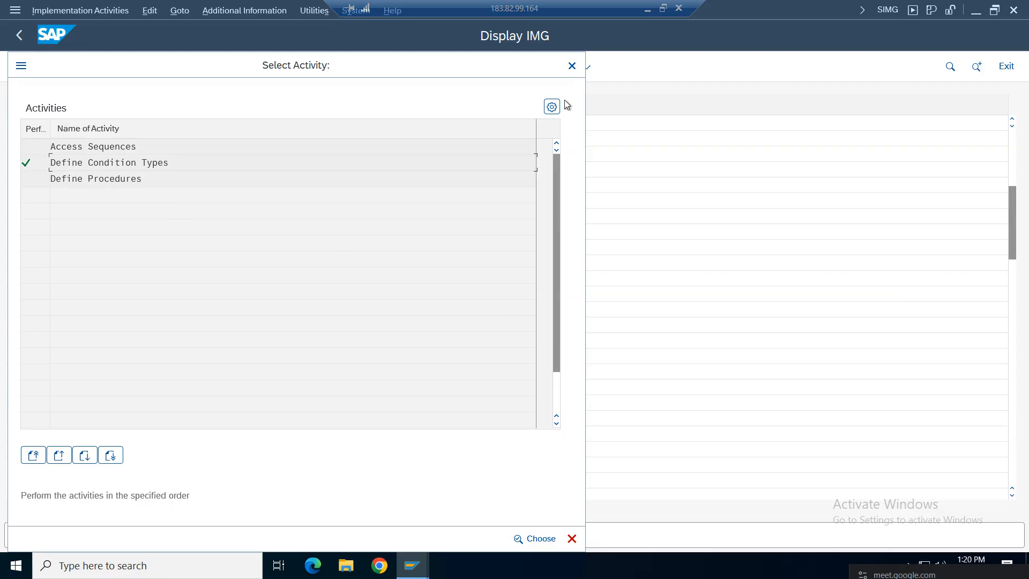
Step: Close the tax activities list and start central G/L account maintenance with /nFS00
{"action": "left_click", "coordinate": [572, 65]}
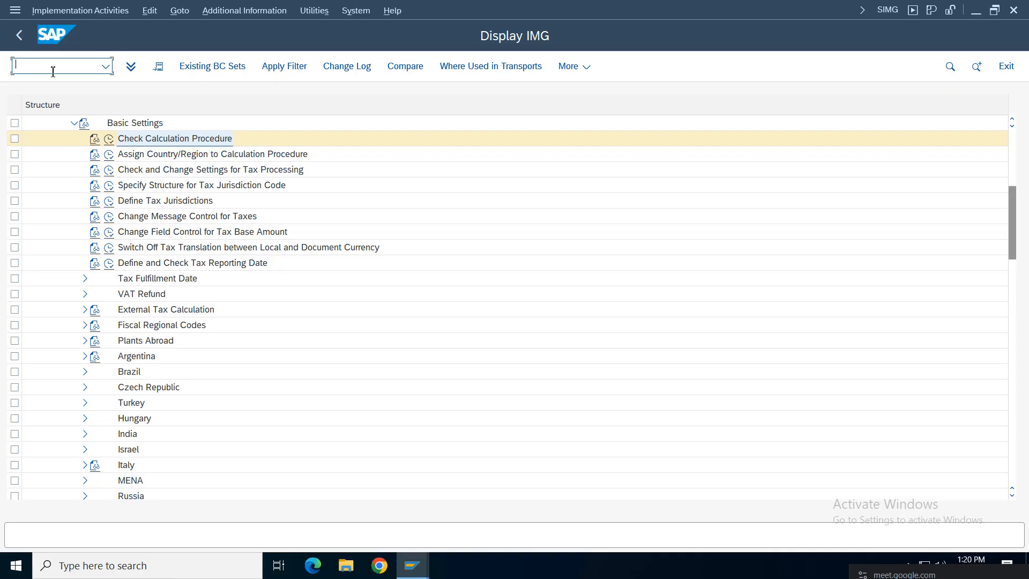
{"action": "type", "text": "/"}
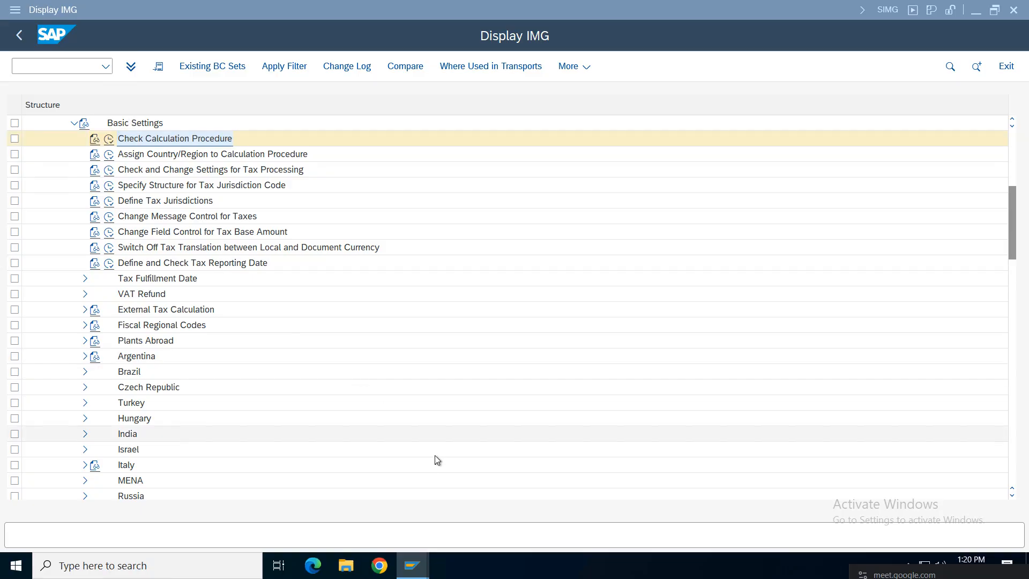
{"action": "key", "text": "alt+Tab"}
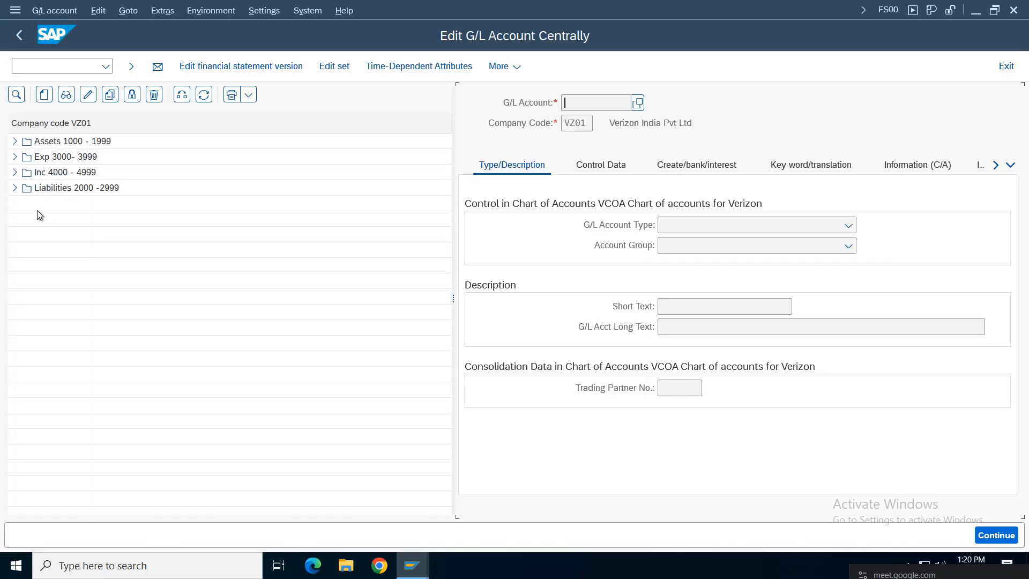
Step: Start a new G/L account 1007 for VZ01 under Assets 1000 - 1999
{"action": "left_click", "coordinate": [15, 141]}
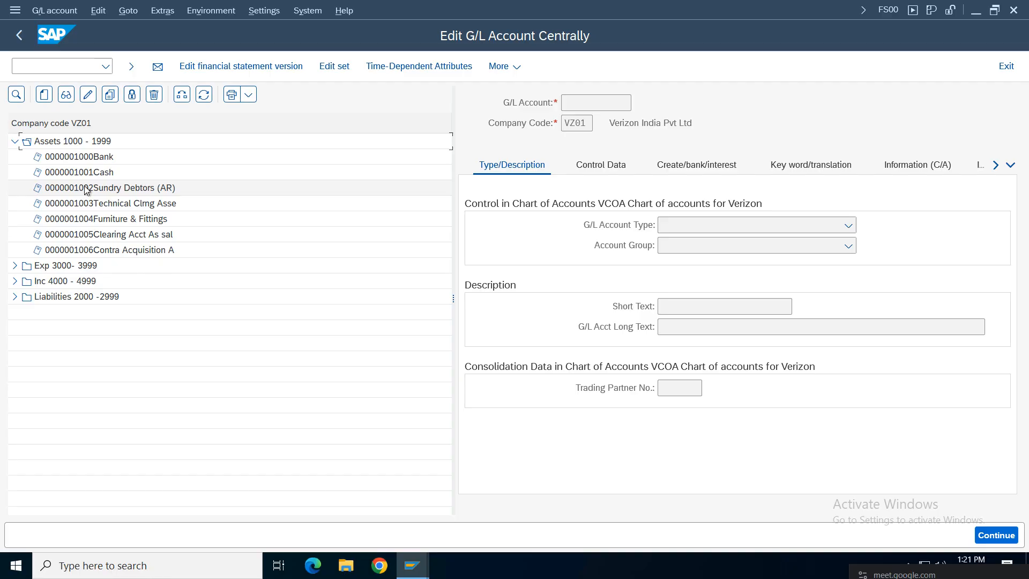
{"action": "left_click", "coordinate": [88, 203]}
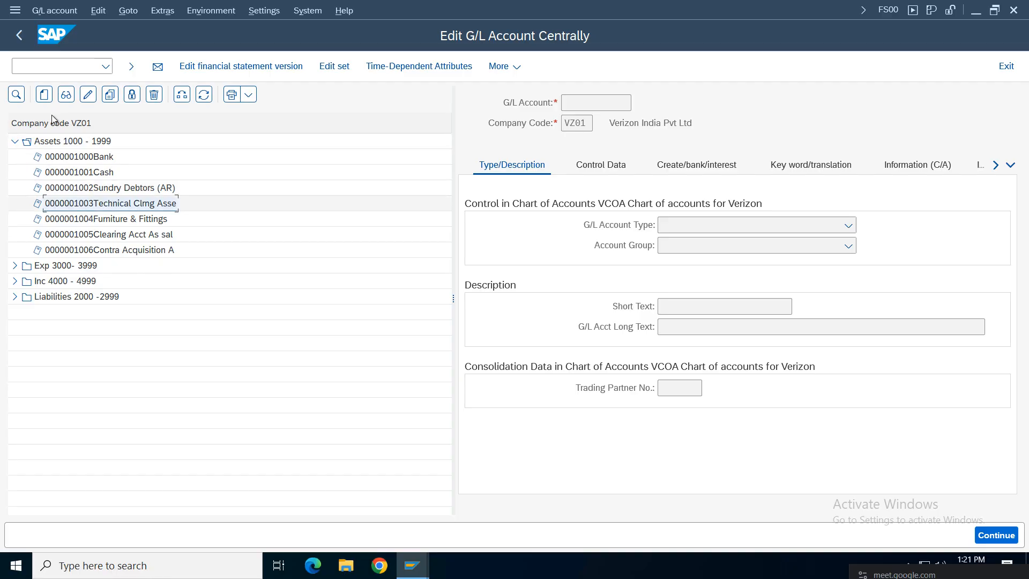
{"action": "left_click", "coordinate": [43, 95]}
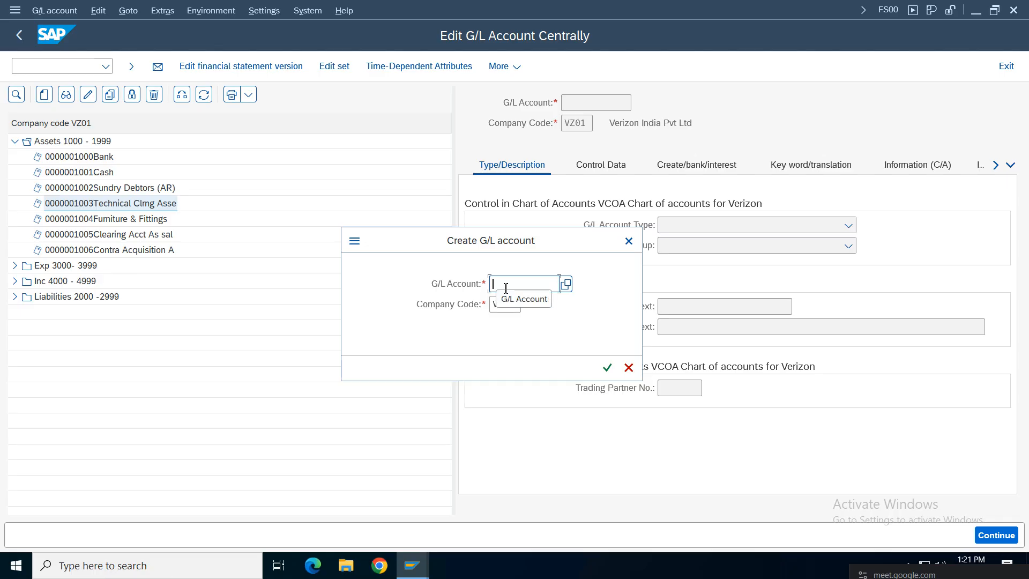
{"action": "type", "text": "1007"}
{"action": "left_click", "coordinate": [608, 368]}
Step: Make 1007 a Balance Sheet Account in group ASSE, with short and long text Central GST
{"action": "left_click", "coordinate": [780, 226]}
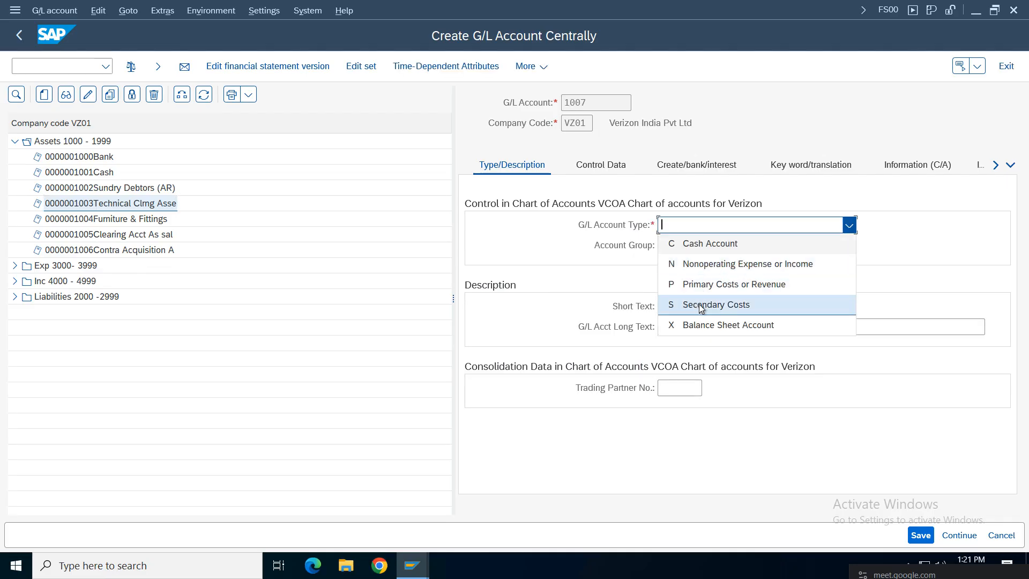
{"action": "left_click", "coordinate": [724, 322]}
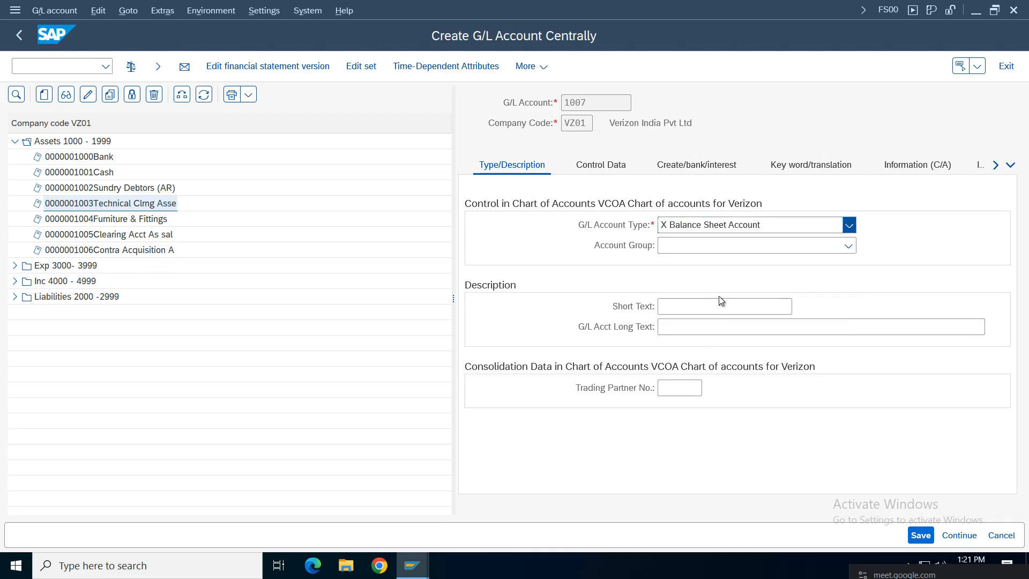
{"action": "left_click", "coordinate": [697, 249]}
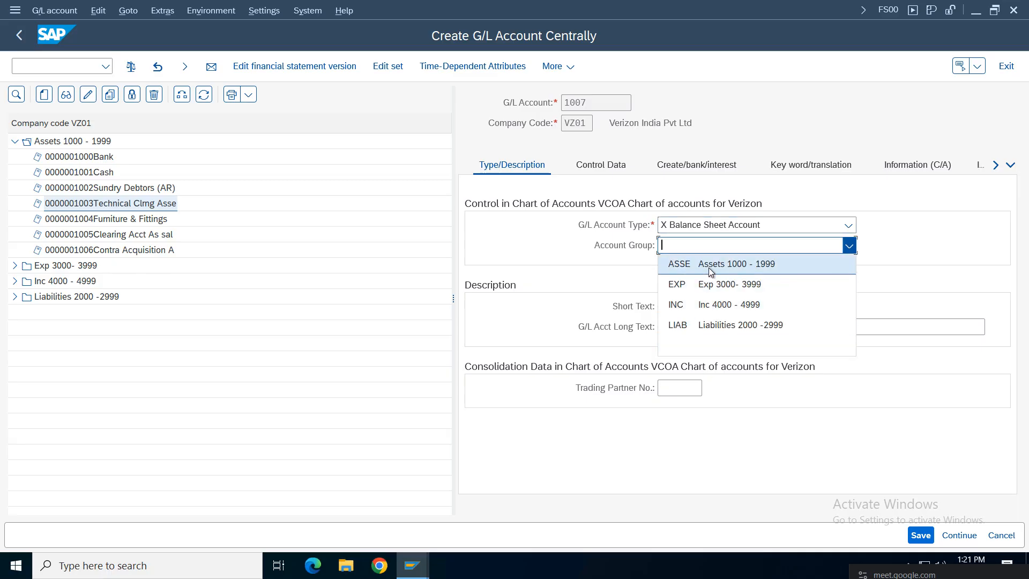
{"action": "left_click", "coordinate": [711, 272]}
{"action": "left_click", "coordinate": [689, 307]}
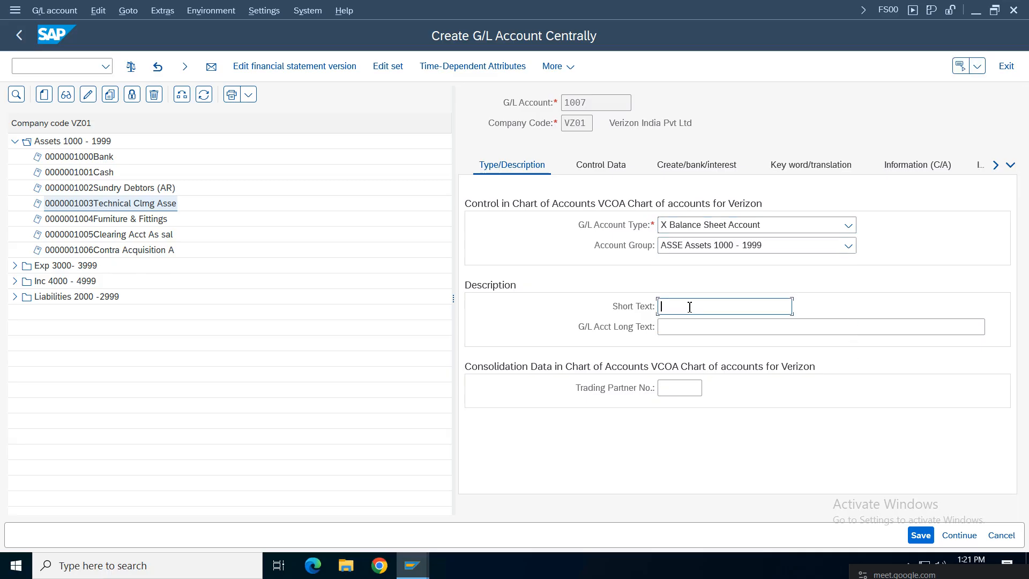
{"action": "type", "text": "Central GST"}
{"action": "key", "text": "ctrl+a"}
{"action": "key", "text": "ctrl+c"}
{"action": "left_click", "coordinate": [782, 329]}
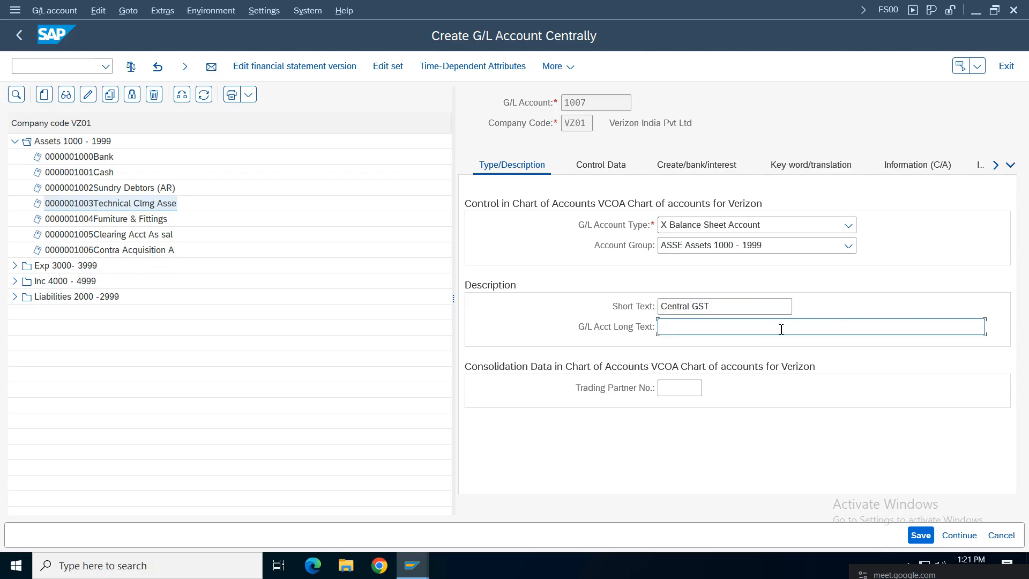
{"action": "key", "text": "ctrl+v"}
Step: Set local-currency-only balances, sort key 001 and field status group G001, then save 1007
{"action": "left_click", "coordinate": [601, 166]}
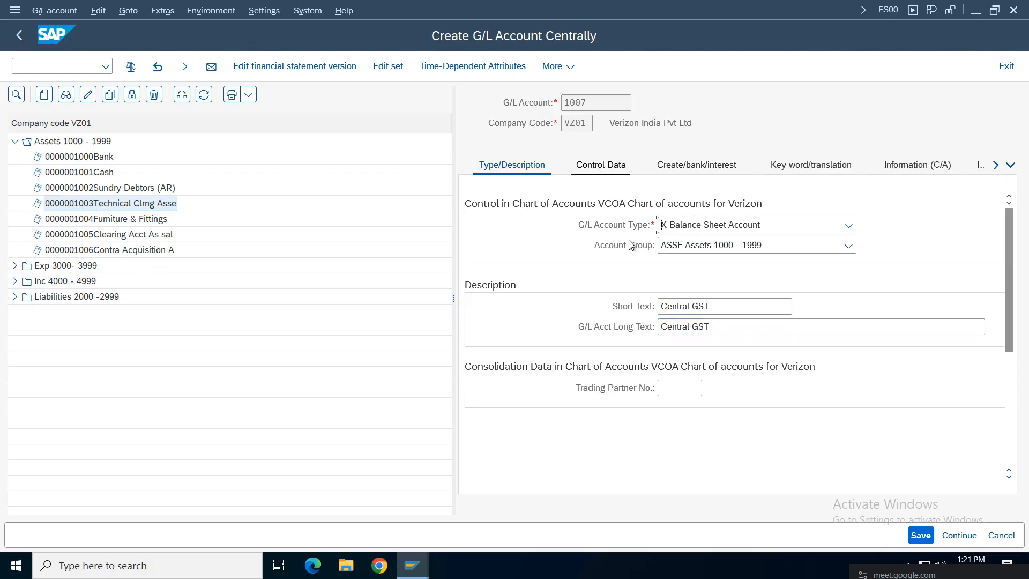
{"action": "left_click", "coordinate": [664, 246]}
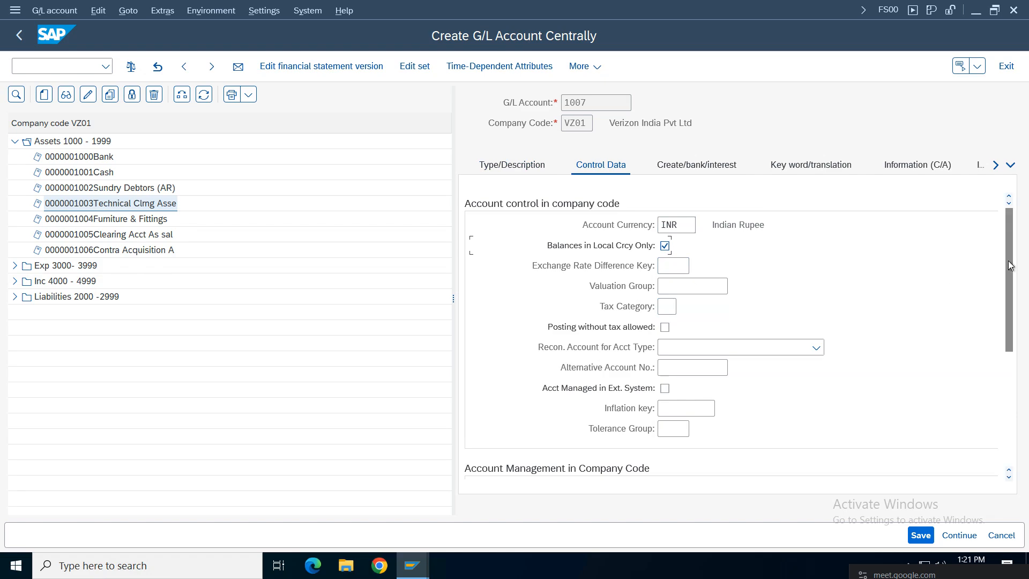
{"action": "scroll", "coordinate": [605, 385], "scroll_direction": "down", "scroll_amount": 5}
{"action": "left_click", "coordinate": [669, 347]}
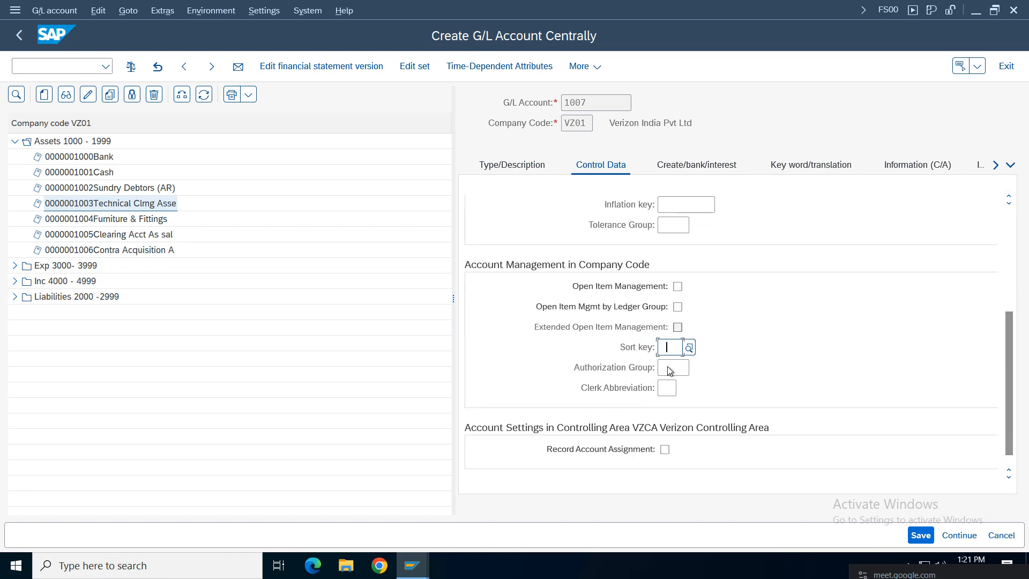
{"action": "left_click", "coordinate": [675, 386]}
{"action": "left_click", "coordinate": [691, 166]}
{"action": "left_click", "coordinate": [658, 231]}
{"action": "left_click", "coordinate": [672, 246]}
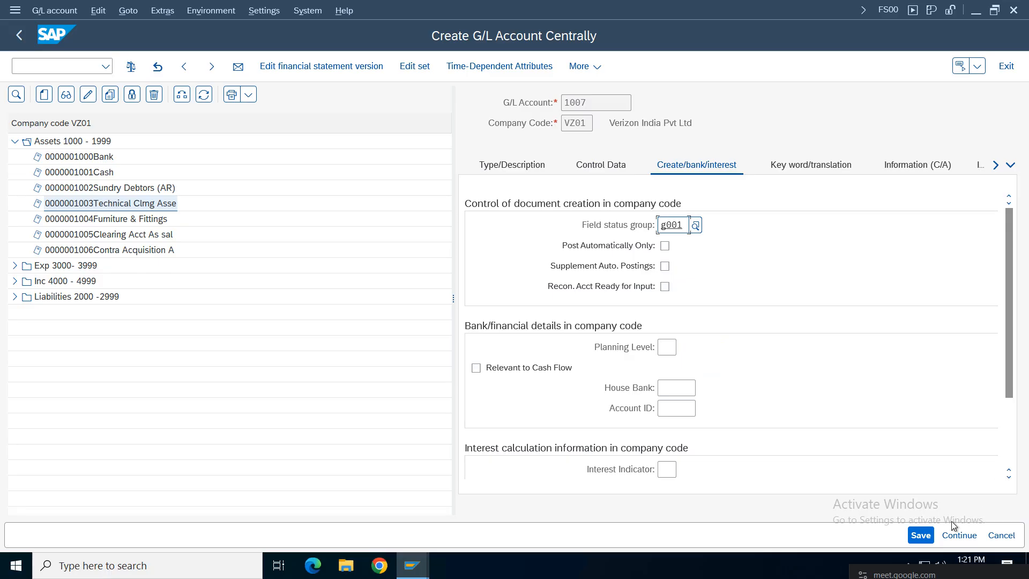
{"action": "left_click", "coordinate": [921, 535]}
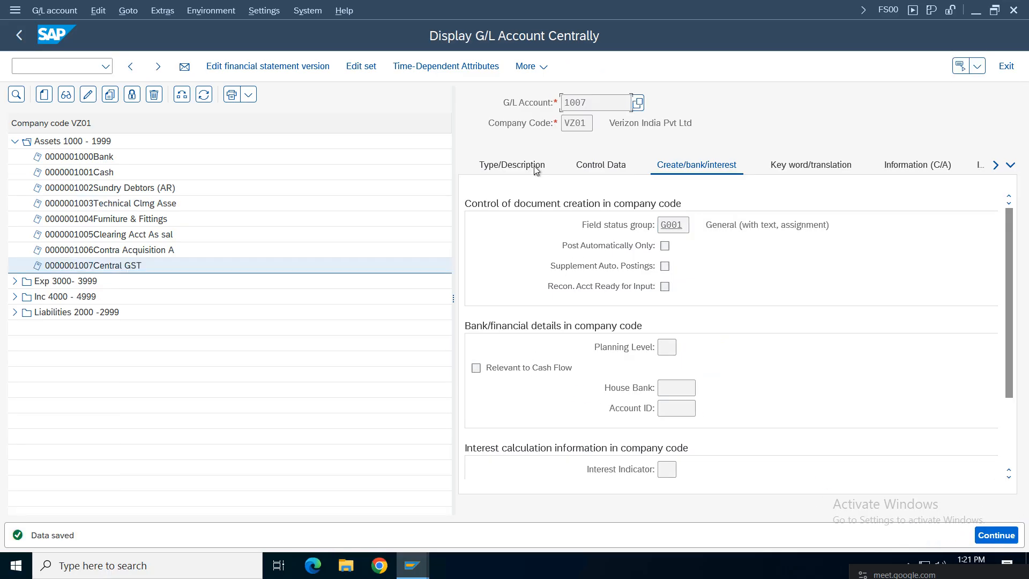
{"action": "left_click", "coordinate": [579, 166]}
{"action": "left_click", "coordinate": [517, 167]}
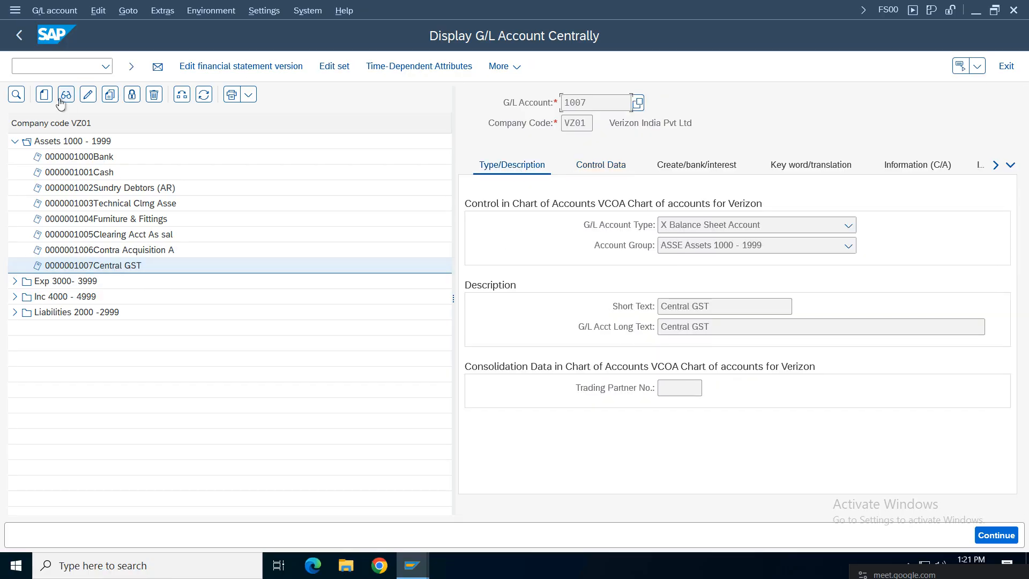
Step: Copy account 1007 to new account 1008 titled State GST in both texts and save it
{"action": "left_click", "coordinate": [120, 101]}
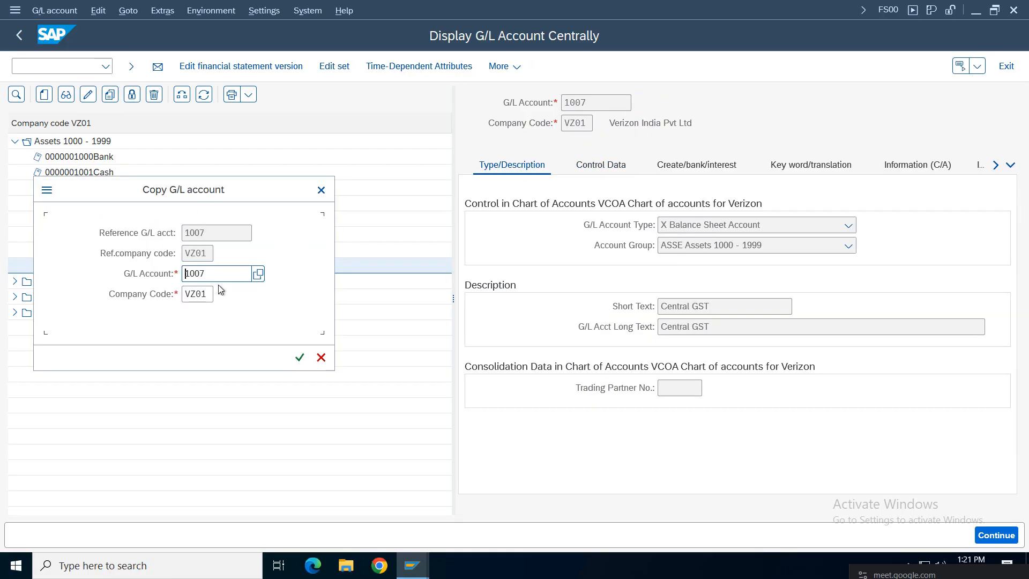
{"action": "key", "text": "BackSpace"}
{"action": "type", "text": "8"}
{"action": "key", "text": "Return"}
{"action": "left_click", "coordinate": [690, 308]}
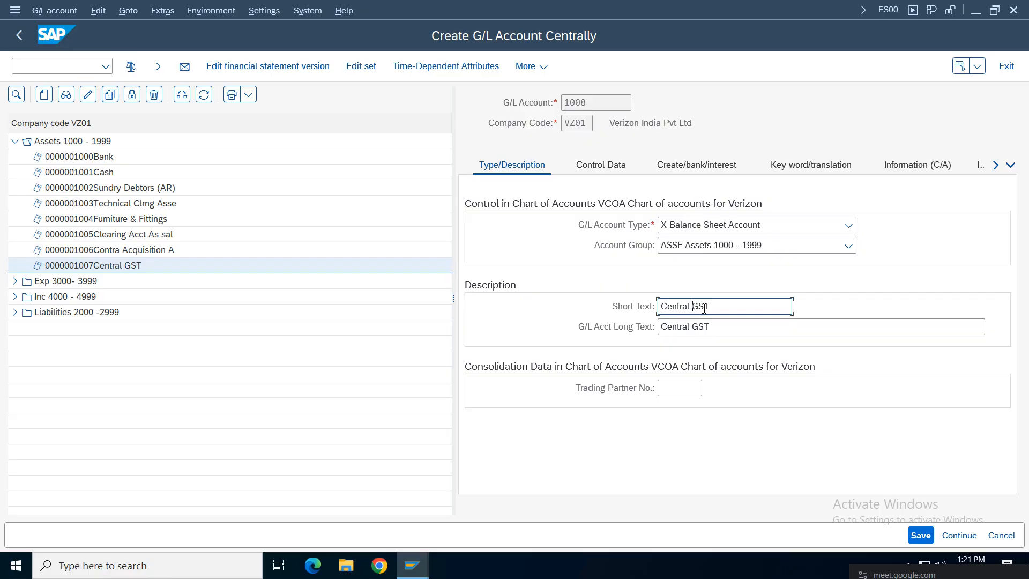
{"action": "key", "text": "BackSpace"}
{"action": "key", "text": "BackSpace"}
{"action": "key", "text": "BackSpace"}
{"action": "key", "text": "BackSpace"}
{"action": "key", "text": "BackSpace"}
{"action": "key", "text": "BackSpace"}
{"action": "key", "text": "BackSpace"}
{"action": "type", "text": "State GS"}
{"action": "left_click", "coordinate": [691, 327]}
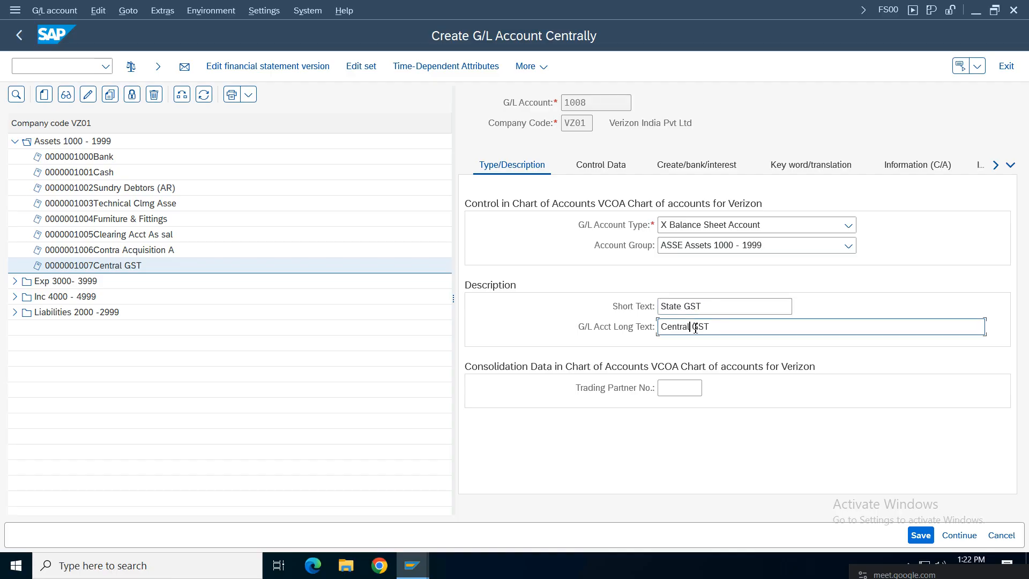
{"action": "key", "text": "BackSpace"}
{"action": "key", "text": "BackSpace"}
{"action": "key", "text": "BackSpace"}
{"action": "key", "text": "BackSpace"}
{"action": "key", "text": "BackSpace"}
{"action": "key", "text": "BackSpace"}
{"action": "key", "text": "BackSpace"}
{"action": "type", "text": "State"}
{"action": "left_click", "coordinate": [920, 535]}
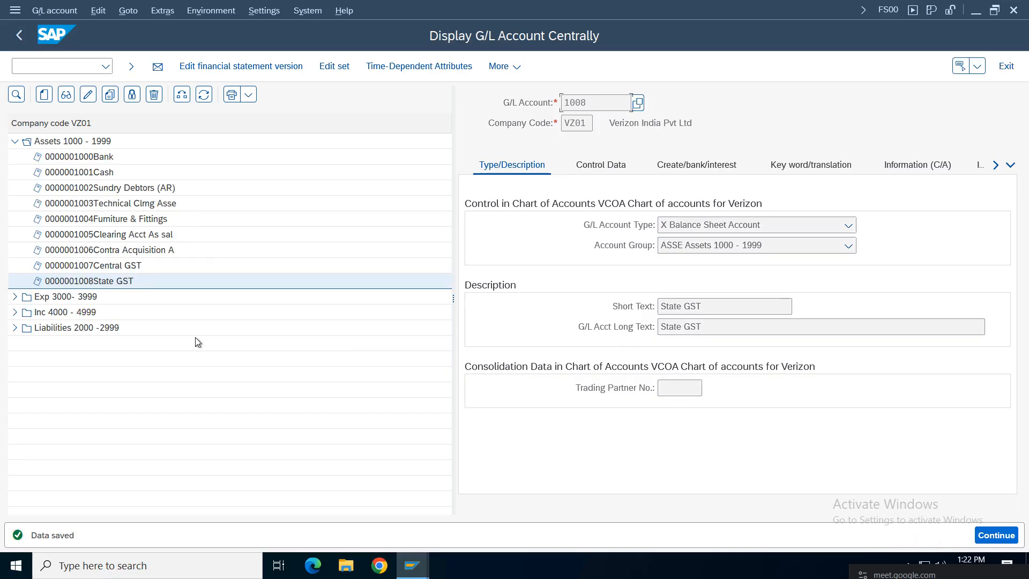
Step: Copy account 1008 to a new account number 1009
{"action": "left_click", "coordinate": [86, 281]}
{"action": "left_click", "coordinate": [111, 94]}
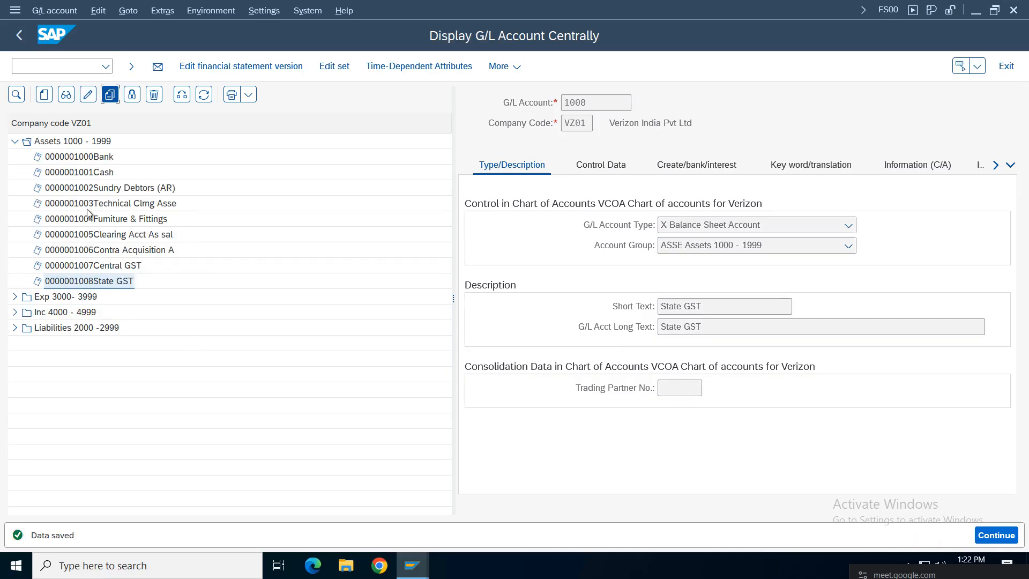
{"action": "left_click", "coordinate": [225, 273]}
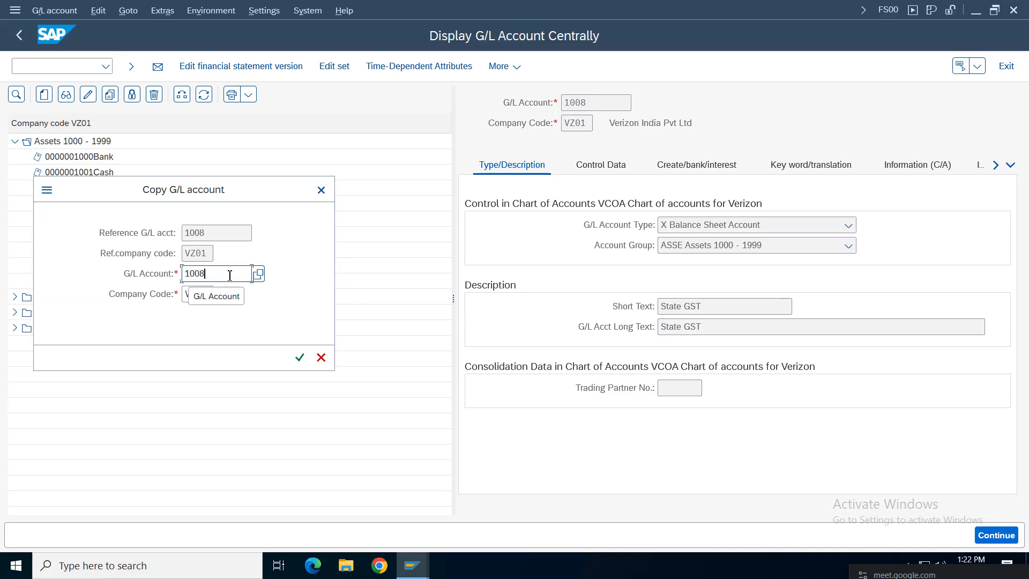
{"action": "key", "text": "BackSpace"}
{"action": "type", "text": "9"}
{"action": "key", "text": "Return"}
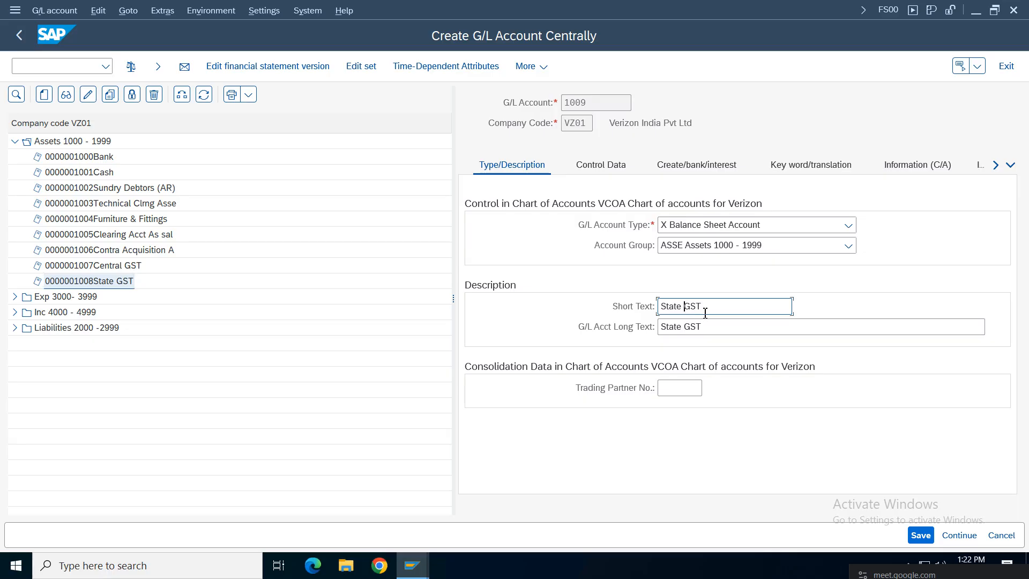
Step: Replace State with Inter in the 1009 short text and begin clearing State from the long text
{"action": "key", "text": "BackSpace"}
{"action": "key", "text": "BackSpace"}
{"action": "key", "text": "BackSpace"}
{"action": "key", "text": "BackSpace"}
{"action": "key", "text": "BackSpace"}
{"action": "key", "text": "BackSpace"}
{"action": "type", "text": "Inter"}
{"action": "left_click", "coordinate": [682, 328]}
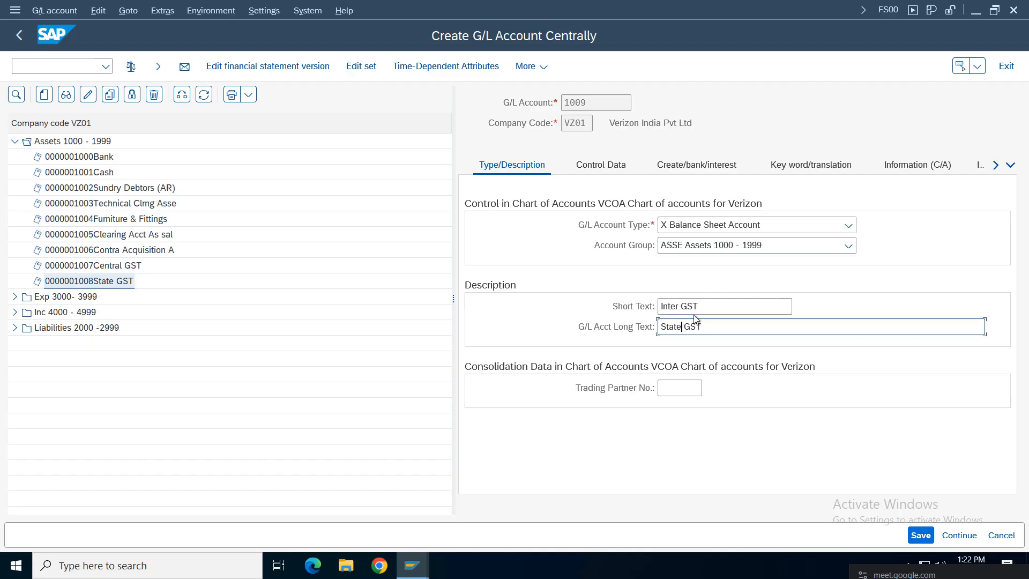
{"action": "key", "text": "BackSpace"}
{"action": "key", "text": "BackSpace"}
{"action": "key", "text": "BackSpace"}
{"action": "key", "text": "BackSpace"}
{"action": "key", "text": "BackSpace"}
{"action": "type", "text": "Inter"}
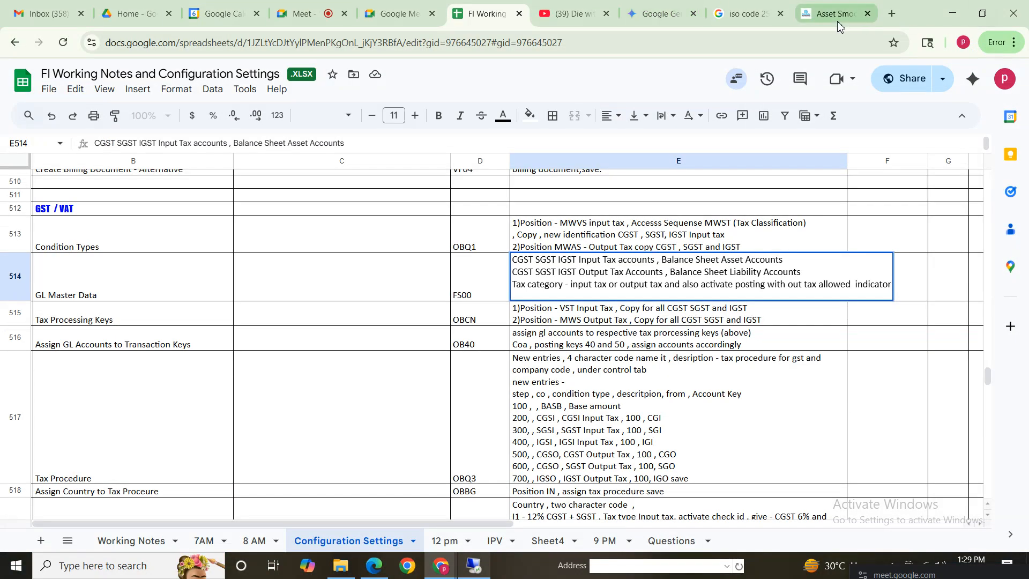
Step: Ask Gemini 'what are three different gst in india' and highlight the Integrated GST heading in the answer
{"action": "left_click", "coordinate": [659, 14]}
{"action": "left_click_drag", "start_coordinate": [436, 467], "coordinate": [131, 466]}
{"action": "type", "text": "what are "}
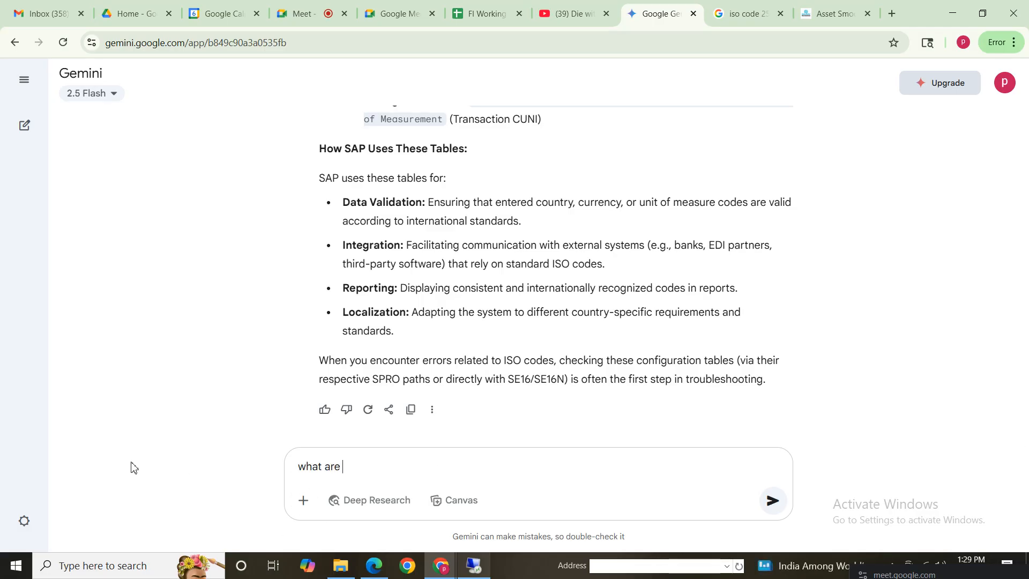
{"action": "type", "text": "three different gs"}
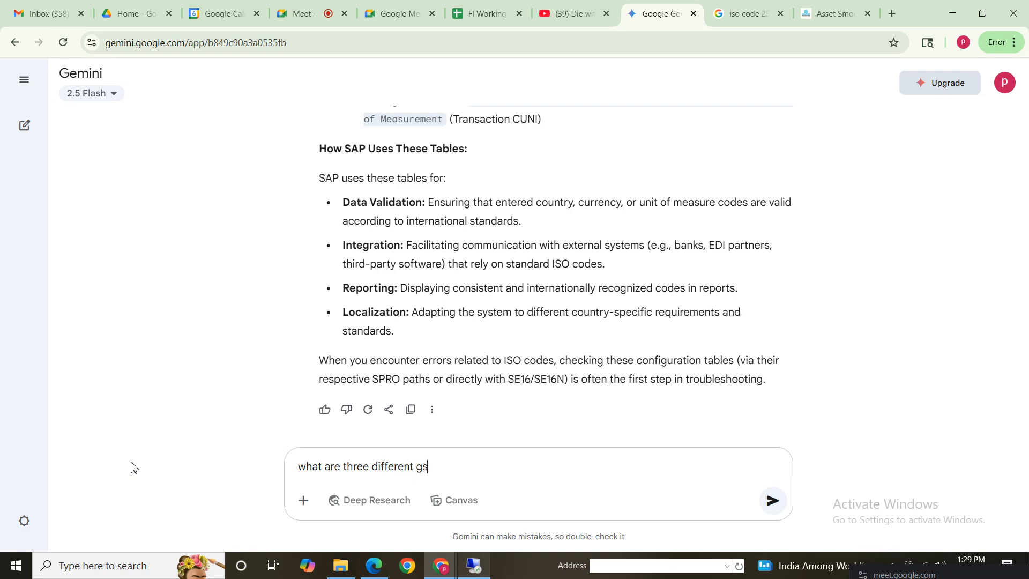
{"action": "type", "text": "t in india"}
{"action": "key", "text": "Return"}
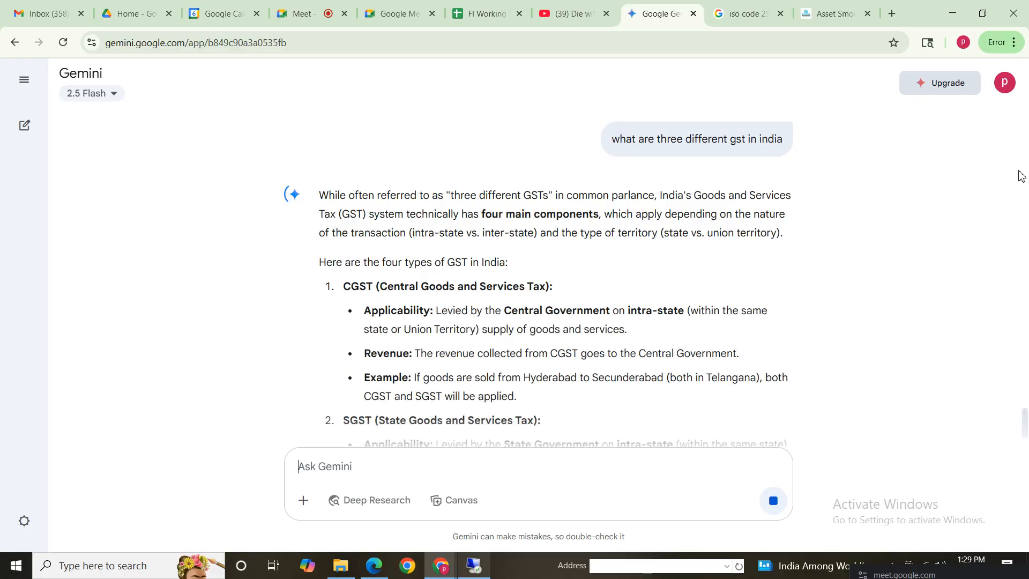
{"action": "scroll", "coordinate": [1025, 423], "scroll_direction": "down", "scroll_amount": 3}
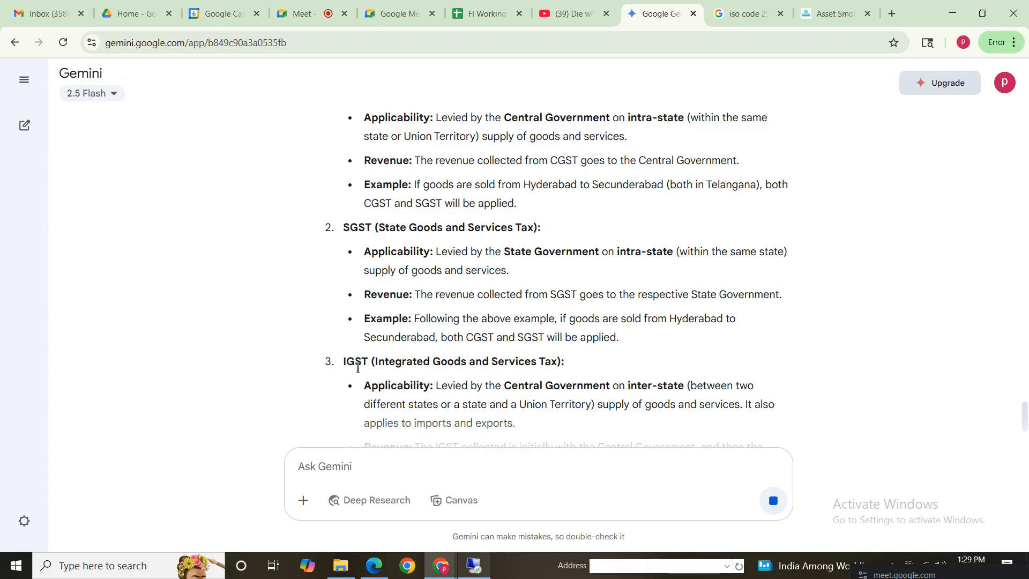
{"action": "left_click_drag", "start_coordinate": [372, 361], "coordinate": [588, 364]}
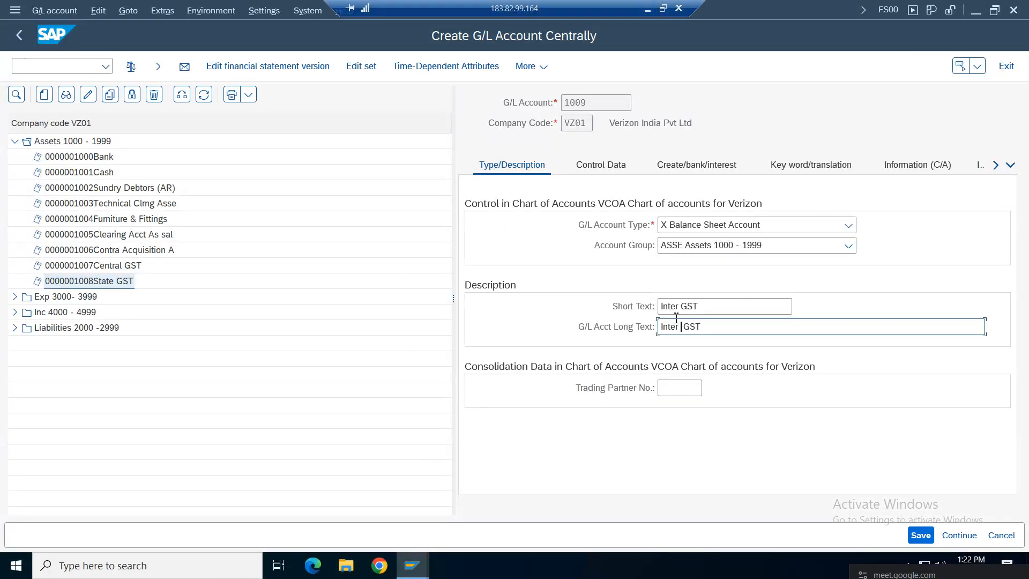
Step: Complete both 1009 descriptions as Integrated GST and save the account
{"action": "left_click", "coordinate": [676, 310]}
{"action": "type", "text": "grated"}
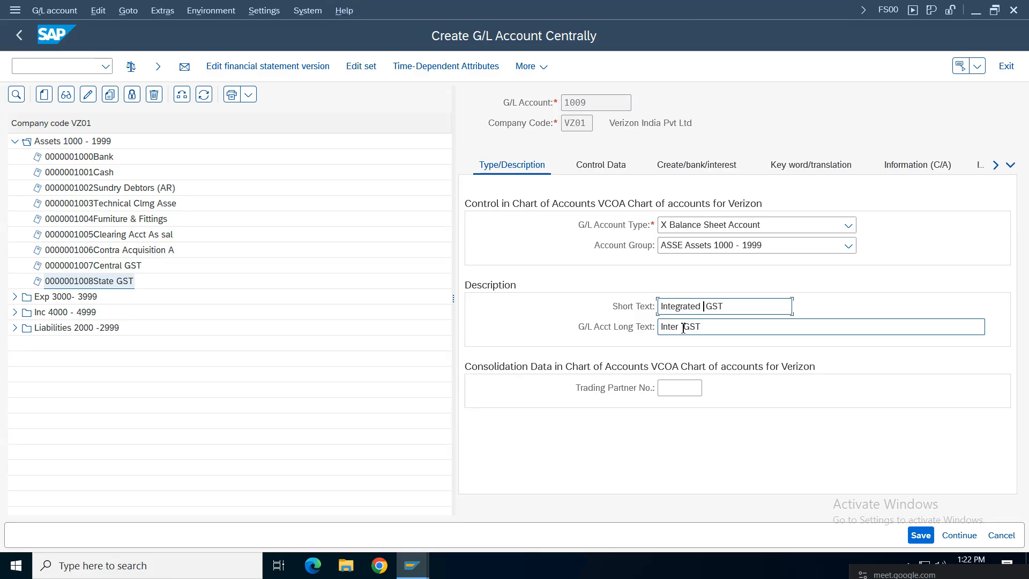
{"action": "left_click", "coordinate": [682, 327]}
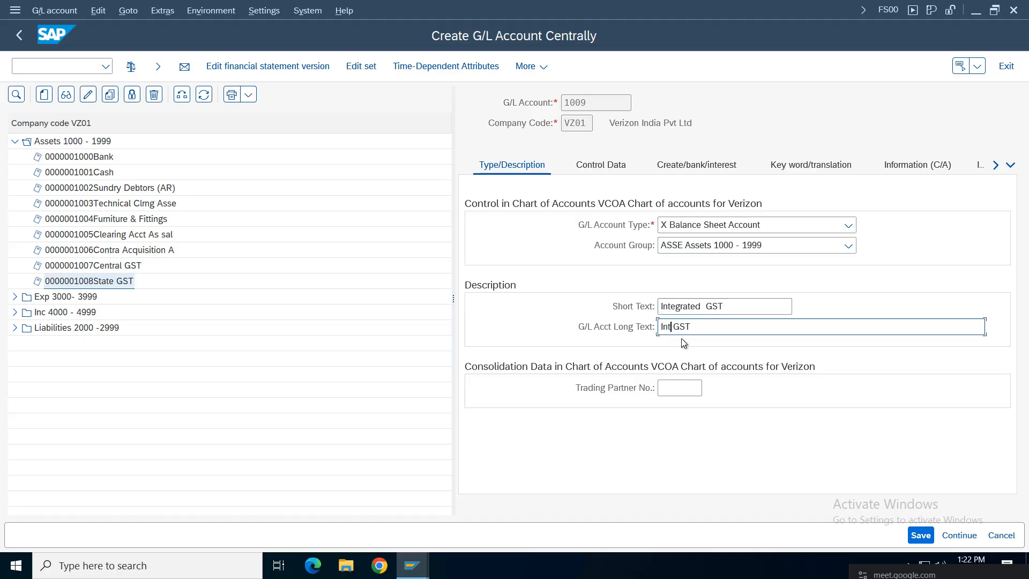
{"action": "type", "text": "grated"}
{"action": "left_click", "coordinate": [917, 535]}
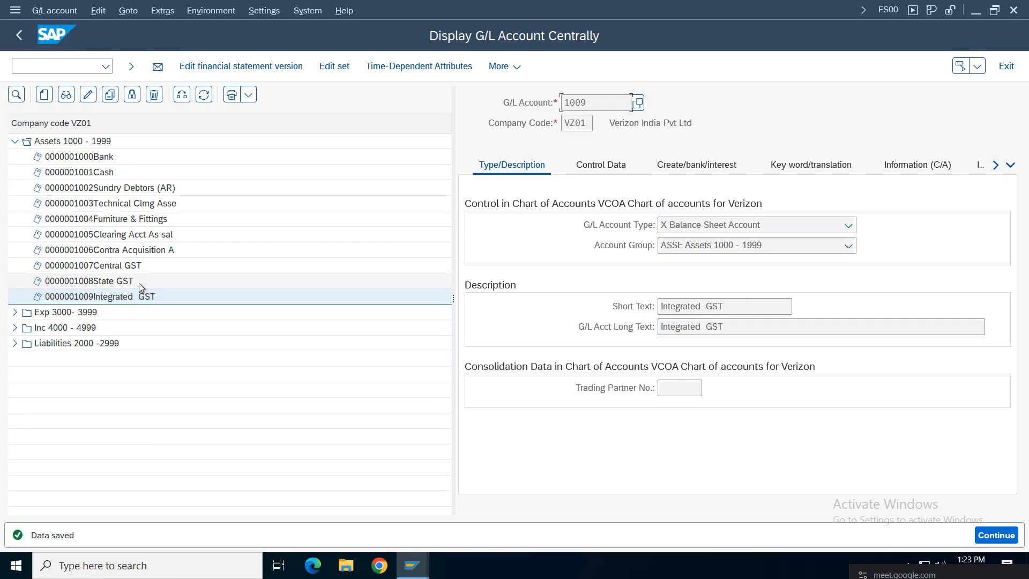
{"action": "left_click", "coordinate": [139, 267]}
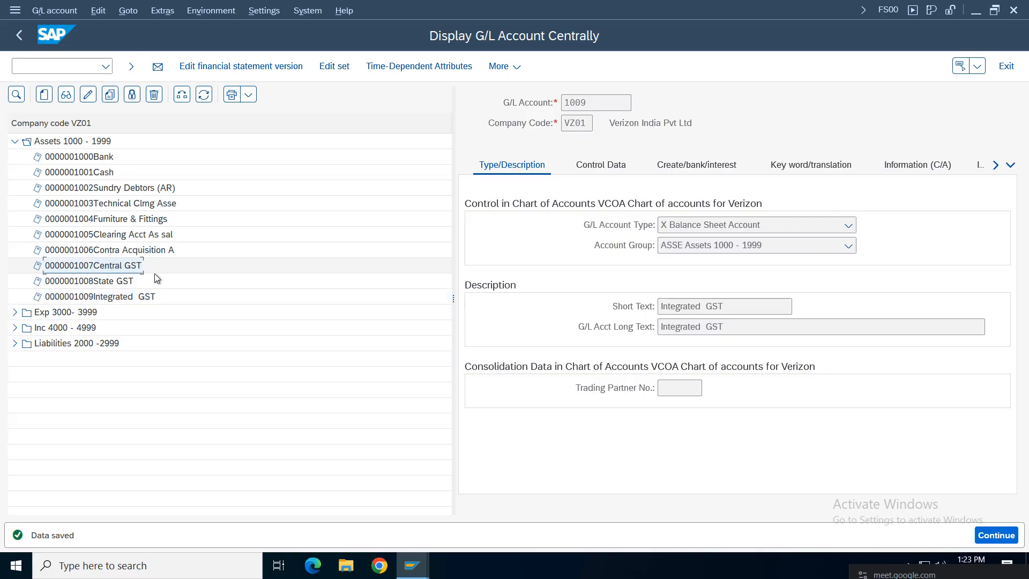
Step: Append Input to account 1007's descriptions, making it Central GST Input, and save
{"action": "left_click", "coordinate": [88, 95]}
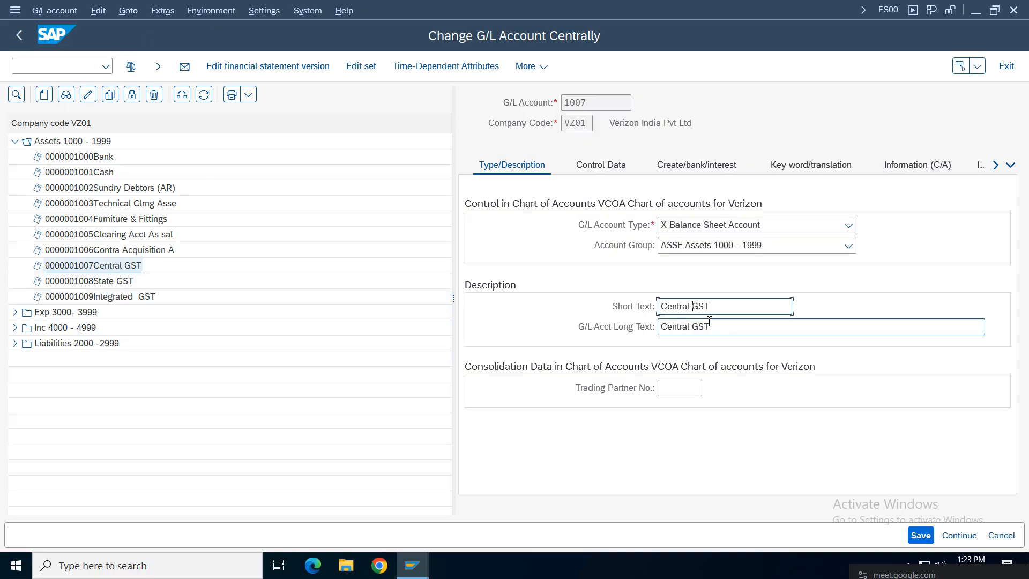
{"action": "left_click", "coordinate": [748, 314]}
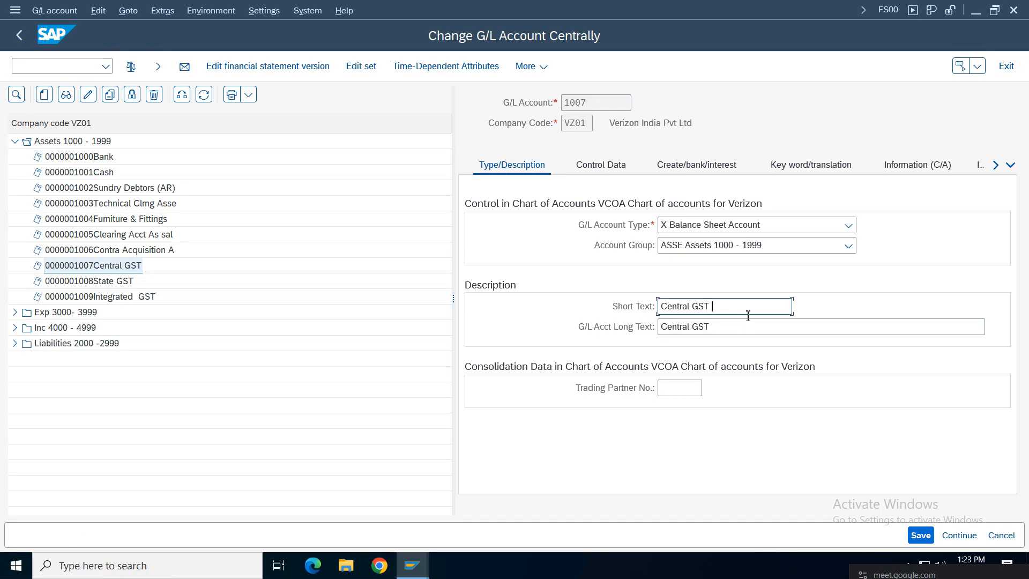
{"action": "left_click", "coordinate": [695, 307]}
{"action": "left_click", "coordinate": [770, 322]}
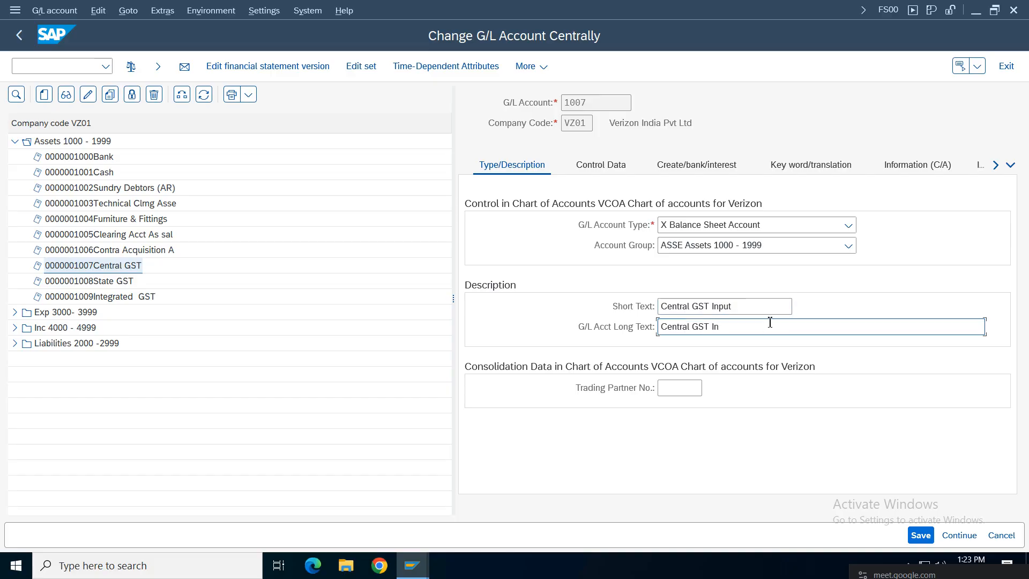
{"action": "type", "text": "Input"}
{"action": "left_click", "coordinate": [932, 534]}
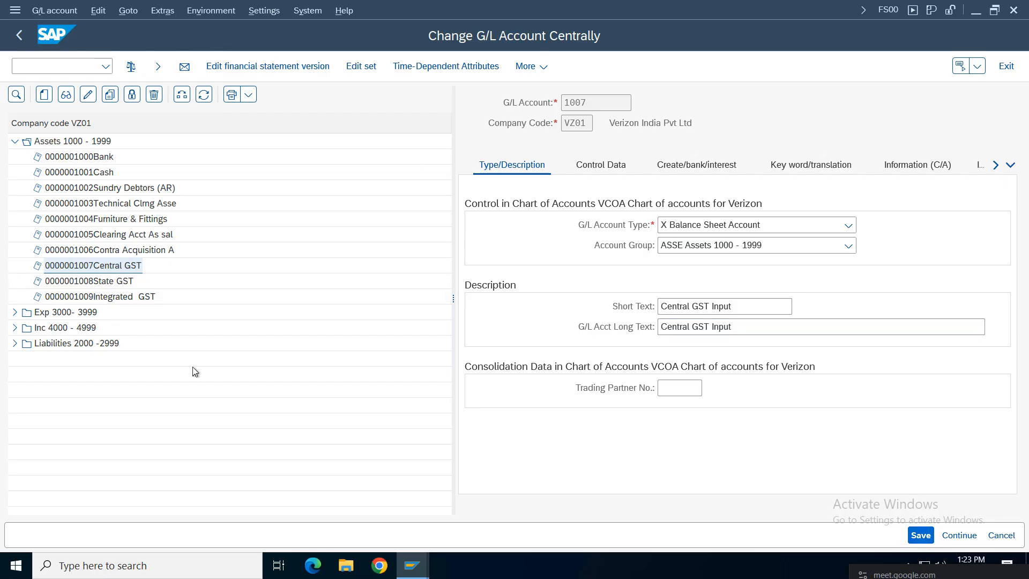
Step: Rename account 1008 to State GST Input in both descriptions and save
{"action": "double_click", "coordinate": [107, 286]}
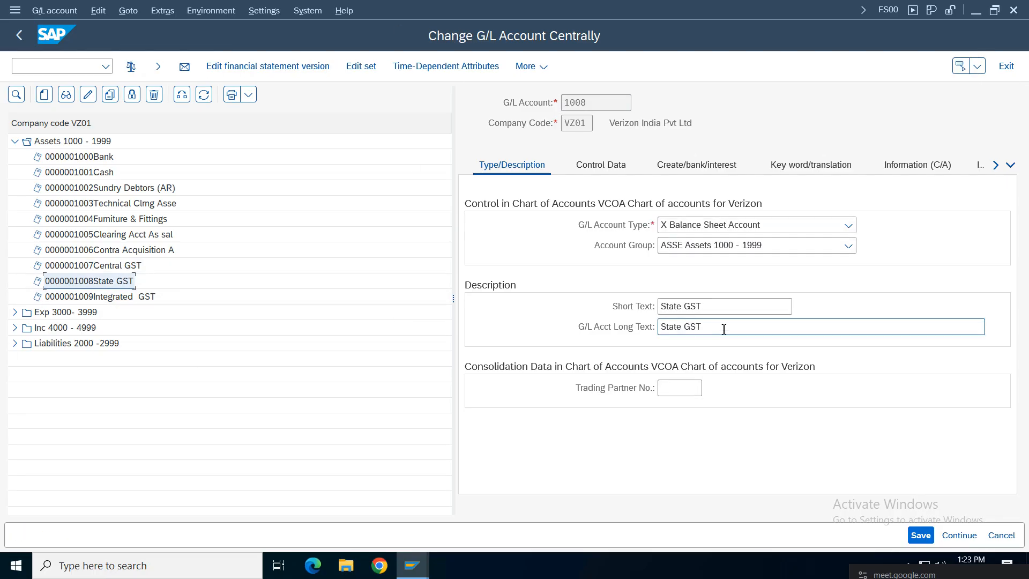
{"action": "left_click", "coordinate": [711, 307]}
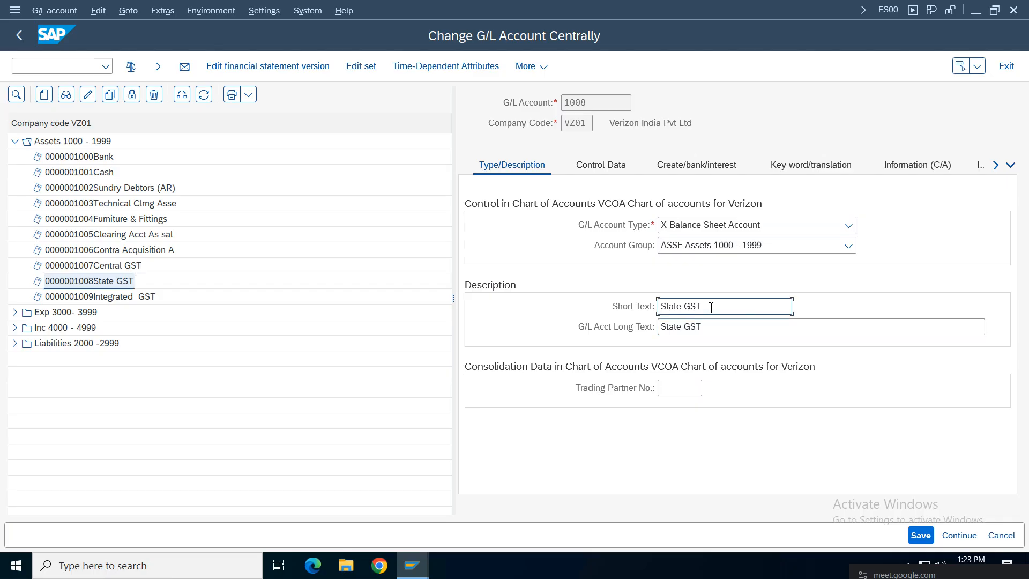
{"action": "type", "text": "input"}
{"action": "left_click", "coordinate": [749, 328]}
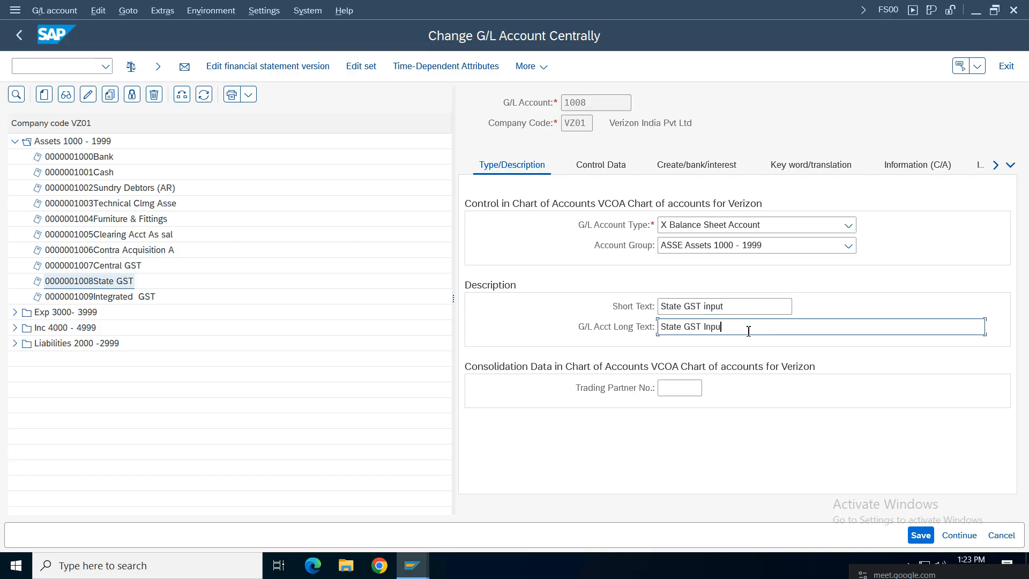
{"action": "left_click", "coordinate": [707, 306]}
{"action": "key", "text": "BackSpace"}
{"action": "type", "text": "I"}
{"action": "key", "text": "ctrl+s"}
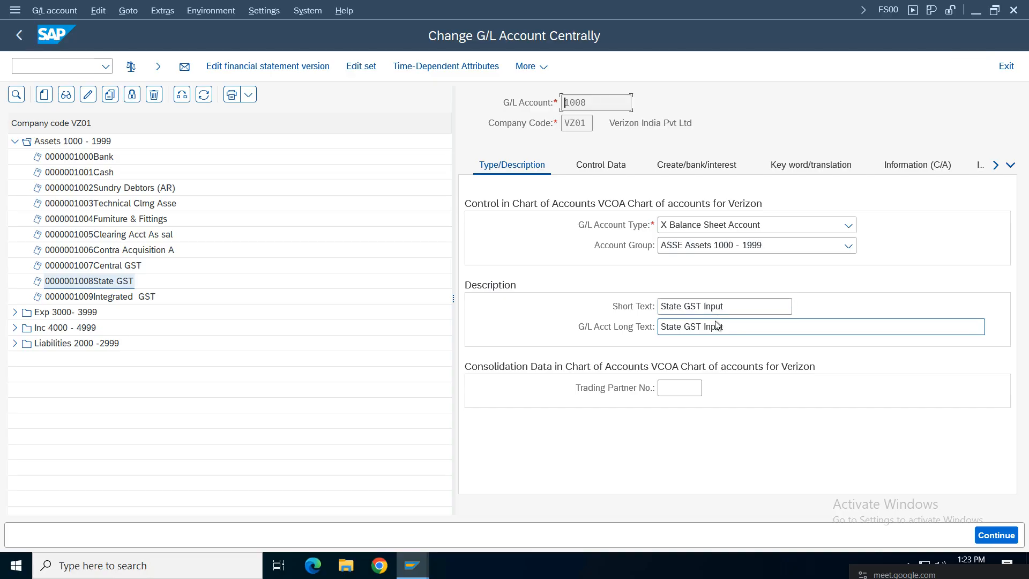
Step: Rename account 1009 to Integrated GST Input in both descriptions and save
{"action": "left_click", "coordinate": [117, 297]}
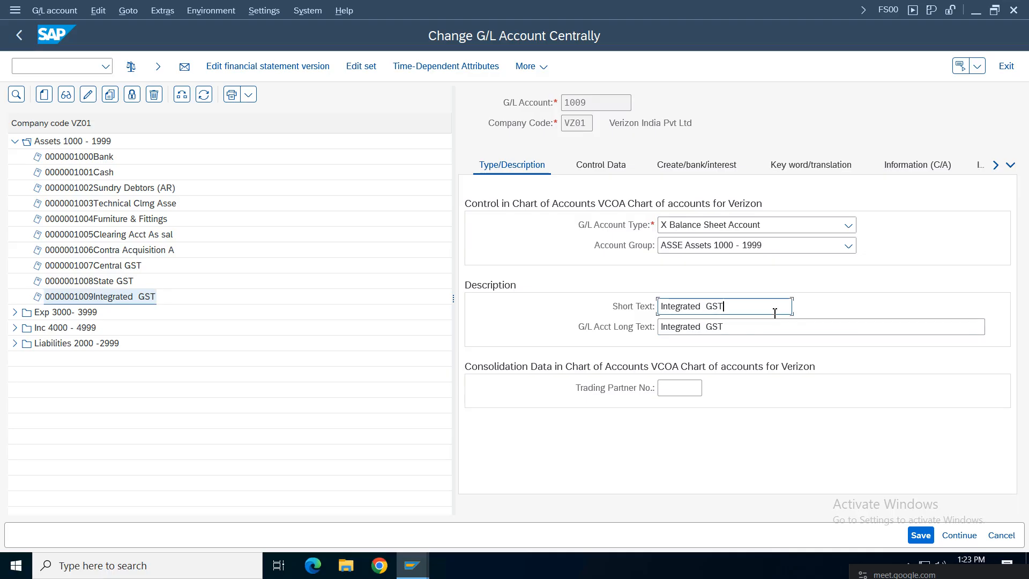
{"action": "type", "text": "up"}
{"action": "left_click", "coordinate": [748, 334]}
{"action": "left_click", "coordinate": [708, 306]}
{"action": "key", "text": "BackSpace"}
{"action": "type", "text": "t"}
{"action": "left_click", "coordinate": [706, 327]}
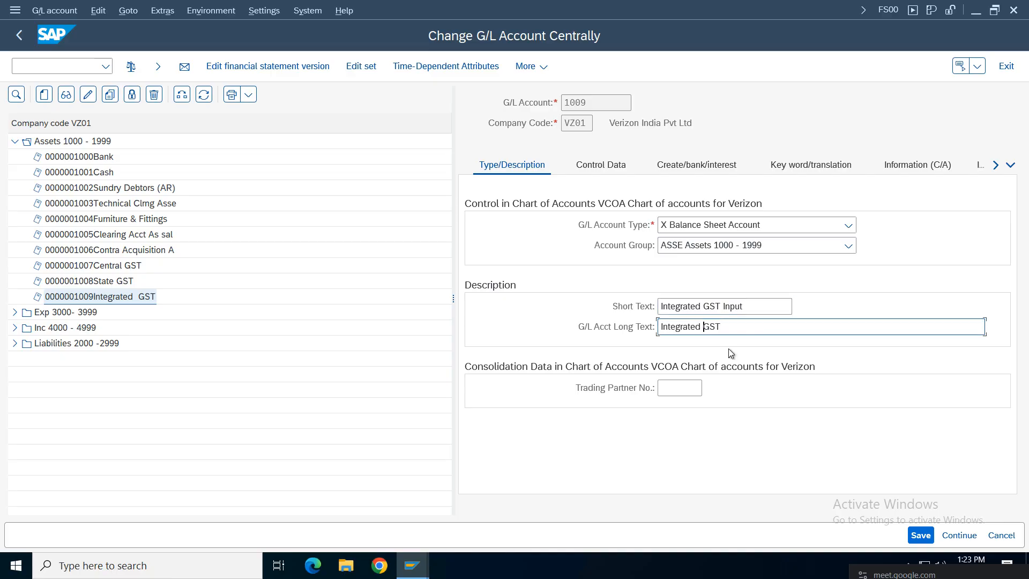
{"action": "left_click", "coordinate": [753, 332]}
{"action": "key", "text": "ctrl+s"}
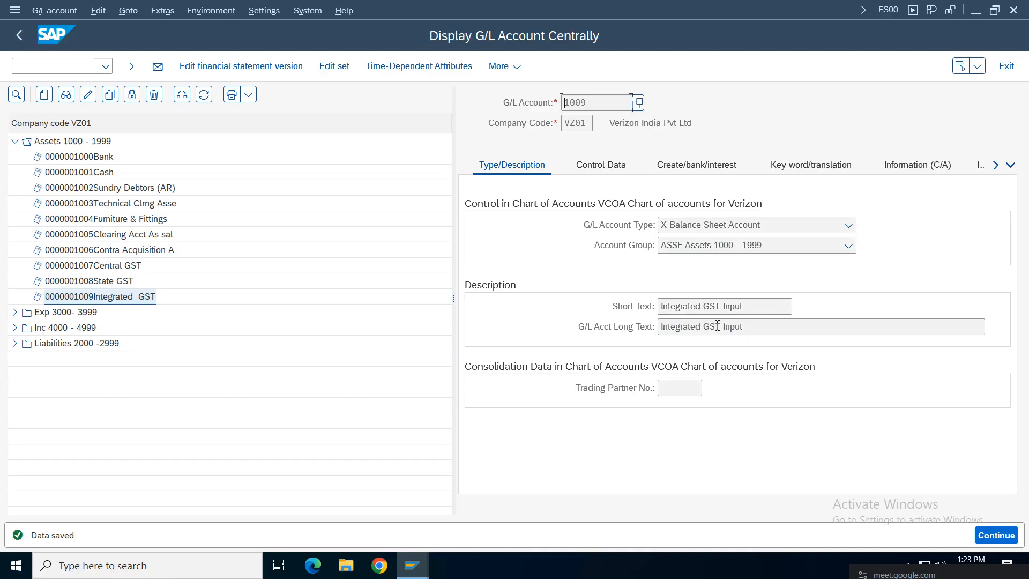
{"action": "left_click", "coordinate": [110, 266]}
{"action": "left_click", "coordinate": [104, 141]}
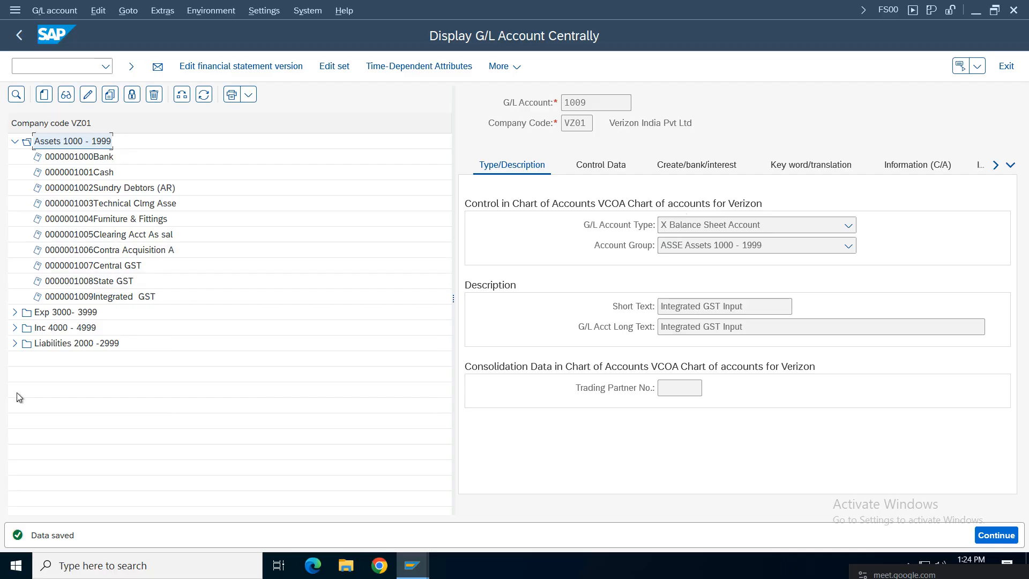
Step: Start a new G/L account 2005 under Liabilities 2000 -2999
{"action": "left_click", "coordinate": [15, 343]}
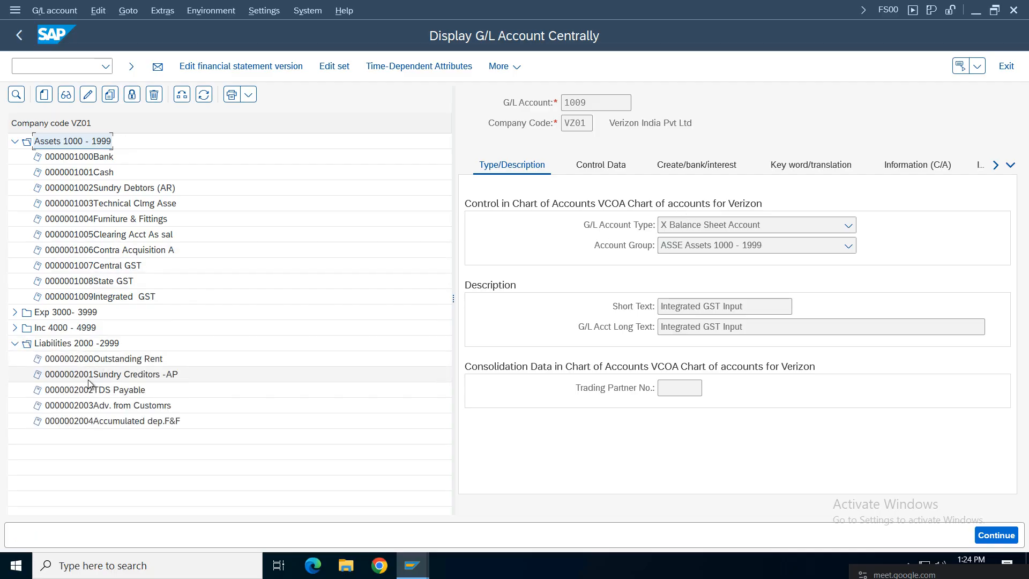
{"action": "left_click", "coordinate": [44, 94]}
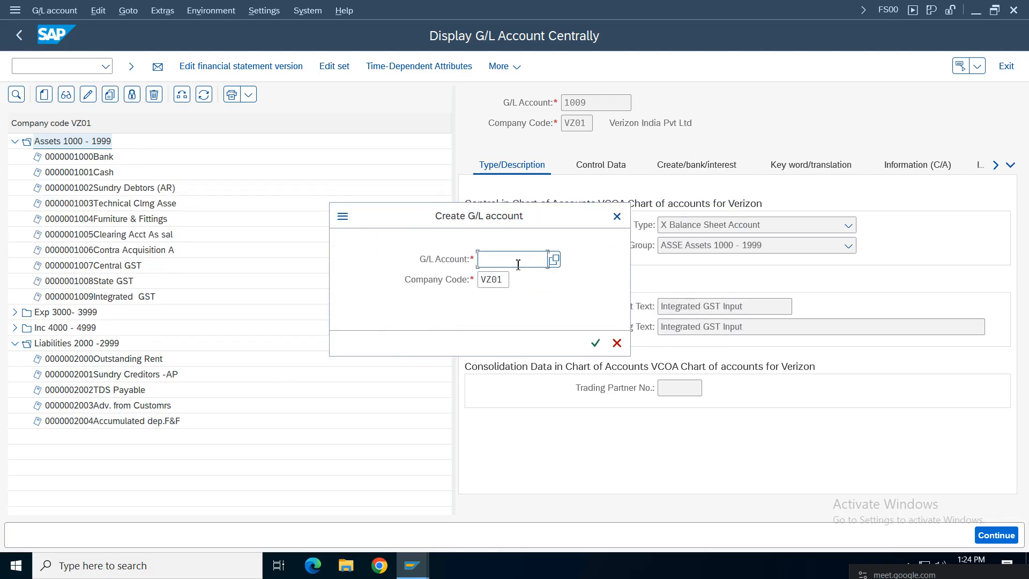
{"action": "type", "text": "20"}
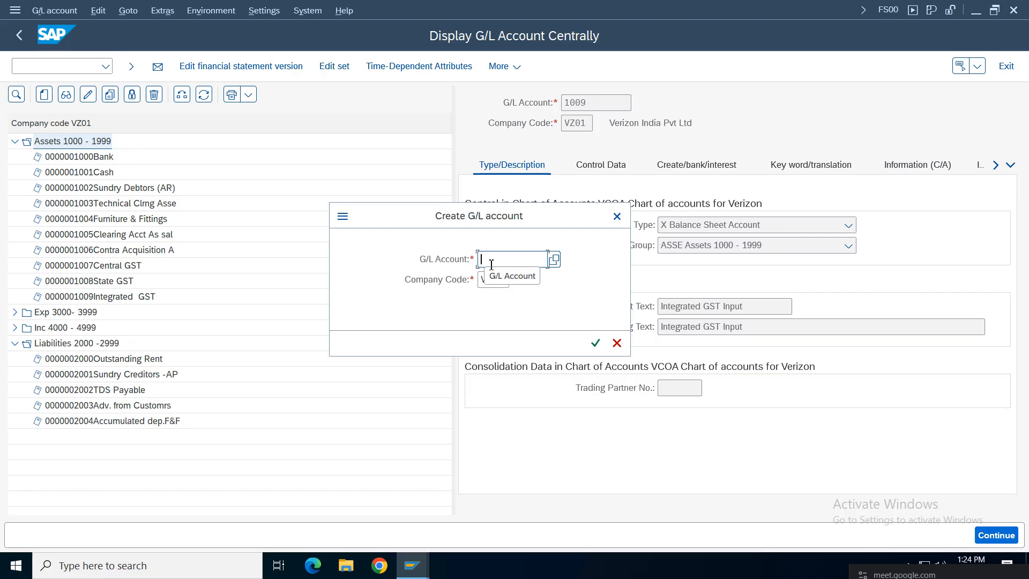
{"action": "type", "text": "05"}
{"action": "key", "text": "Return"}
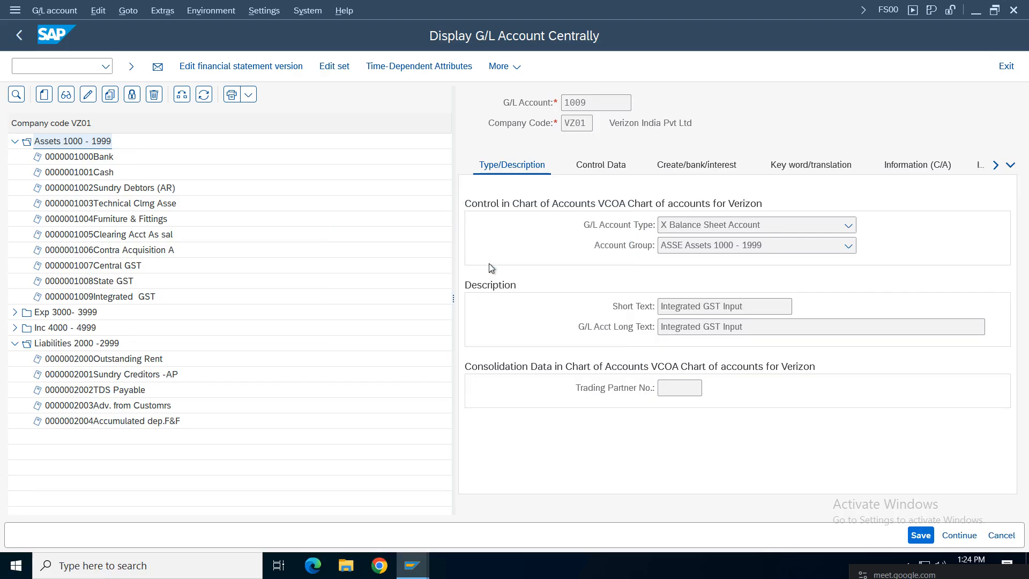
Step: Make 2005 a balance sheet account in group LIAB, with short and long text Central GST Output
{"action": "left_click", "coordinate": [848, 225]}
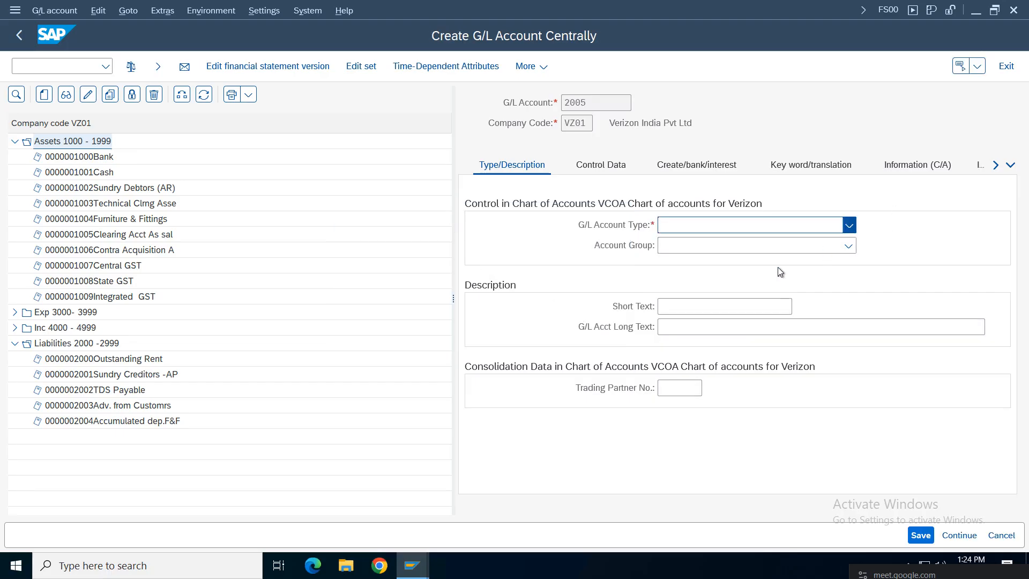
{"action": "left_click", "coordinate": [711, 328]}
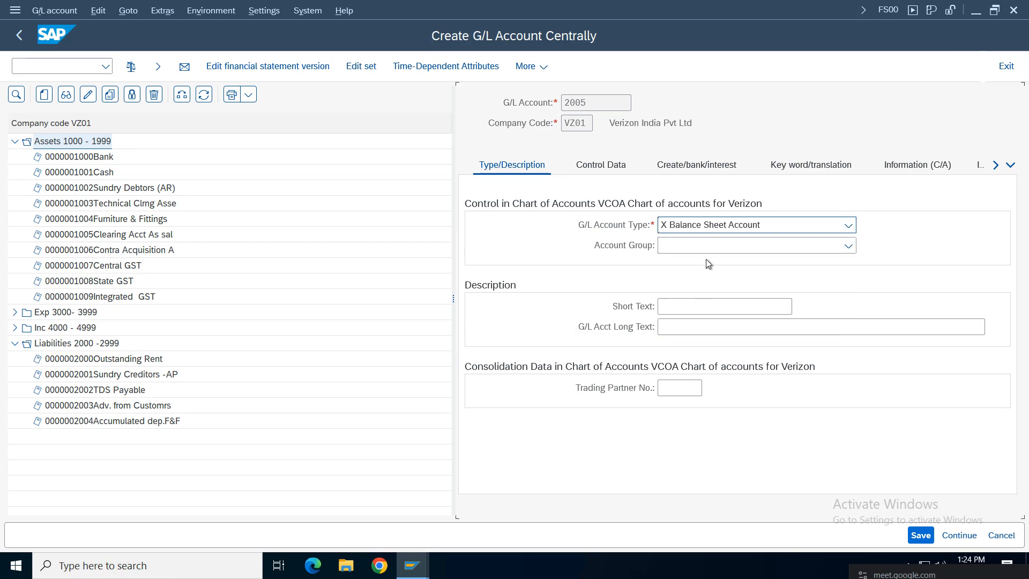
{"action": "left_click", "coordinate": [849, 246]}
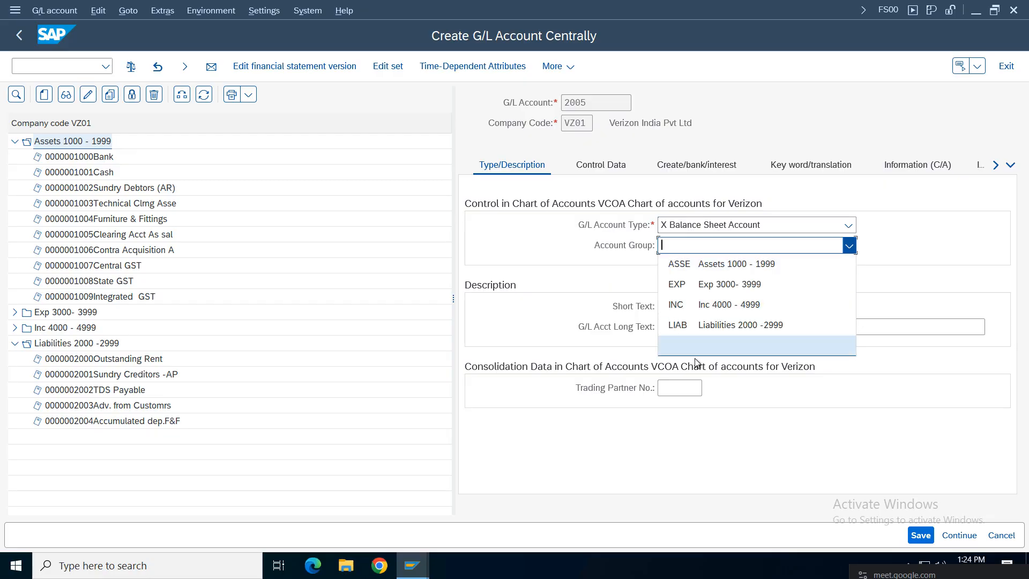
{"action": "left_click", "coordinate": [706, 326]}
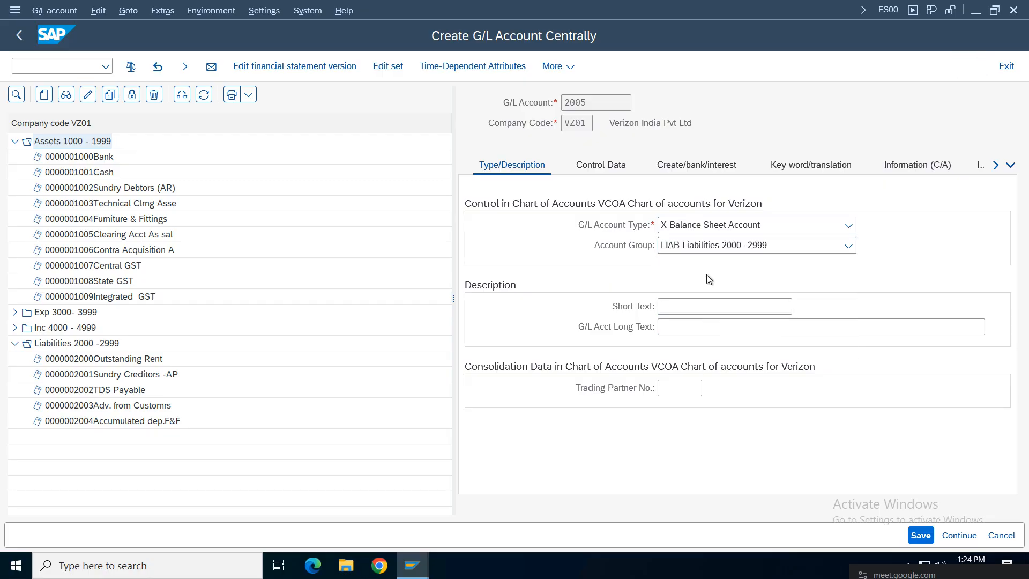
{"action": "left_click", "coordinate": [685, 306]}
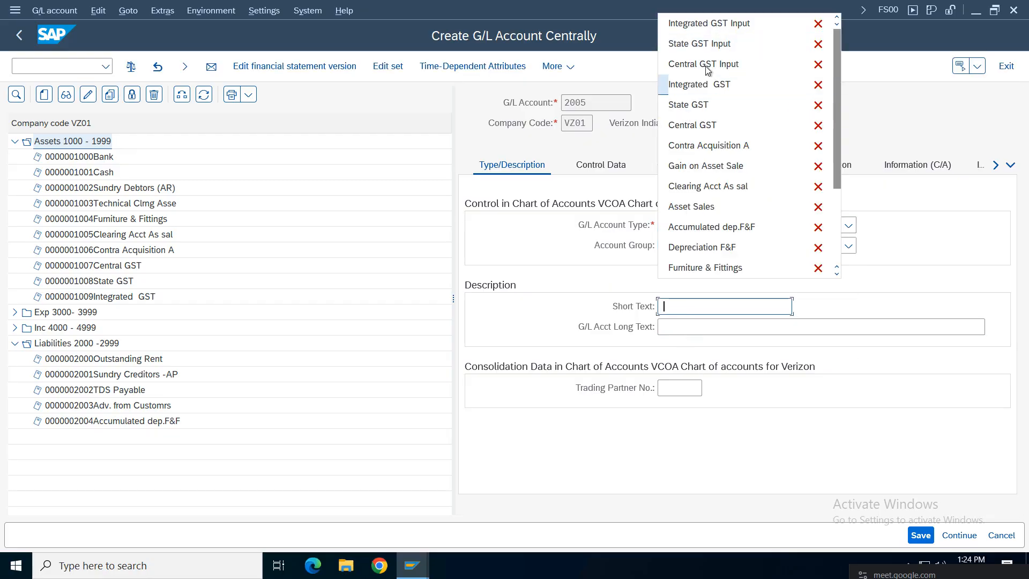
{"action": "left_click", "coordinate": [700, 65]}
{"action": "left_click", "coordinate": [700, 65]}
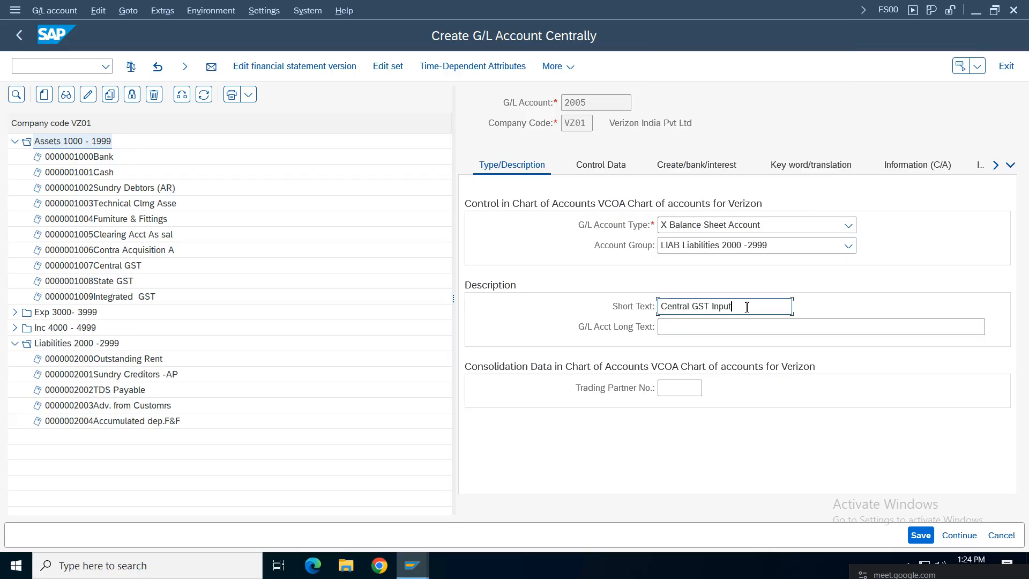
{"action": "key", "text": "BackSpace"}
{"action": "key", "text": "BackSpace"}
{"action": "key", "text": "BackSpace"}
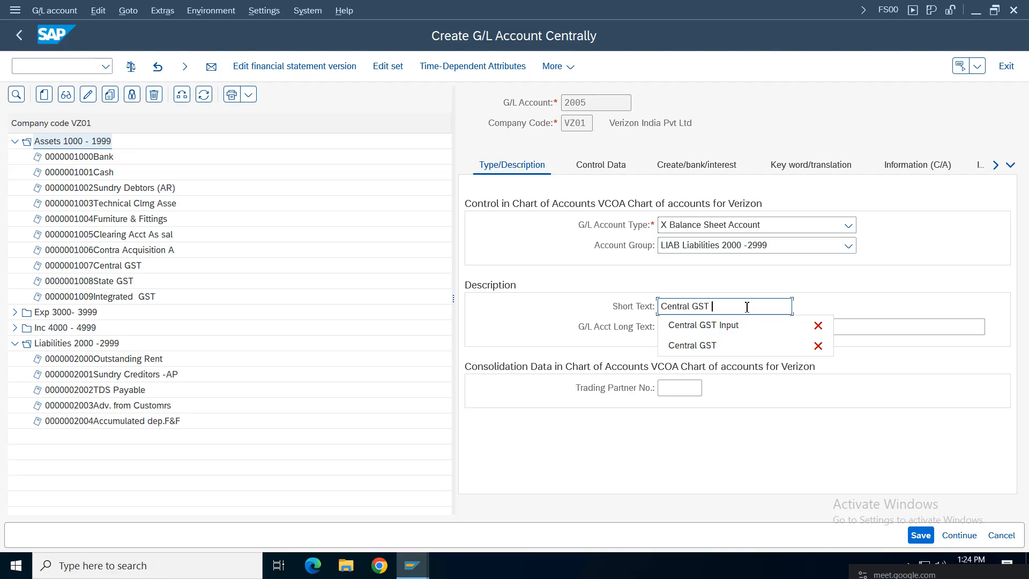
{"action": "type", "text": "Output"}
{"action": "left_click_drag", "start_coordinate": [758, 307], "coordinate": [528, 322]}
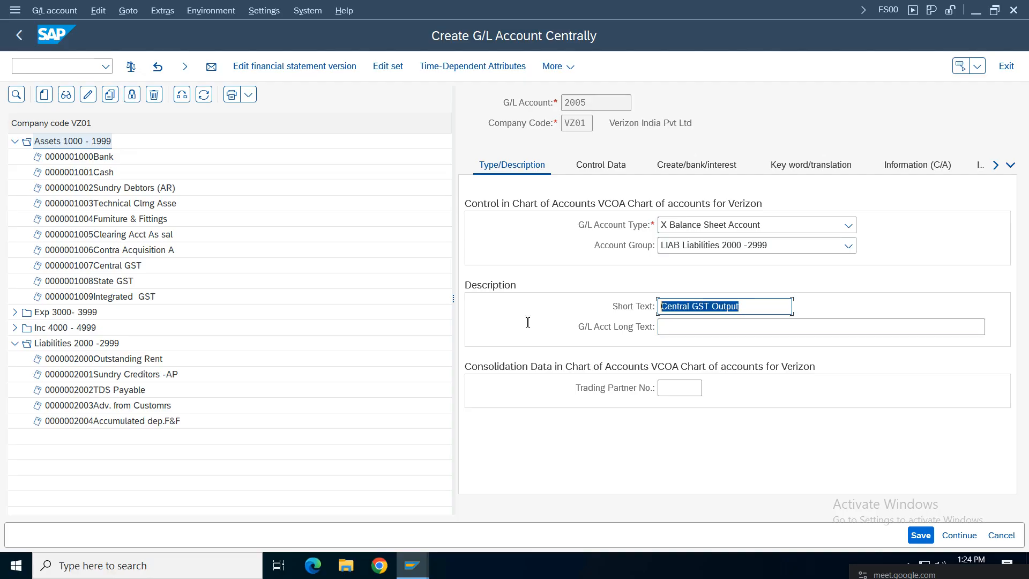
{"action": "key", "text": "ctrl+c"}
{"action": "key", "text": "Tab"}
{"action": "key", "text": "ctrl+v"}
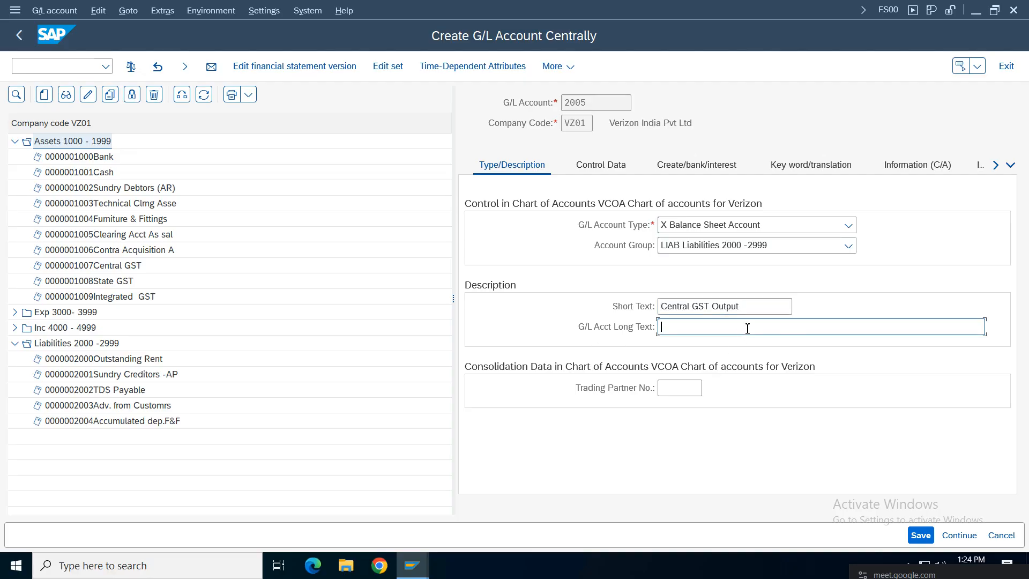
Step: Set local-currency-only balances, sort key 001 and field status group G001, then save 2005
{"action": "left_click", "coordinate": [594, 168]}
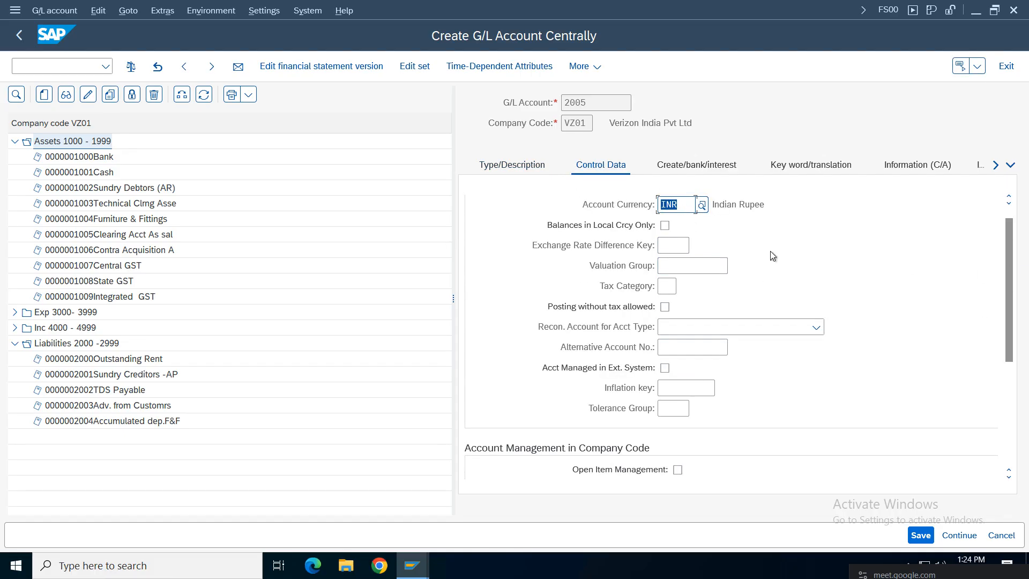
{"action": "left_click", "coordinate": [664, 225]}
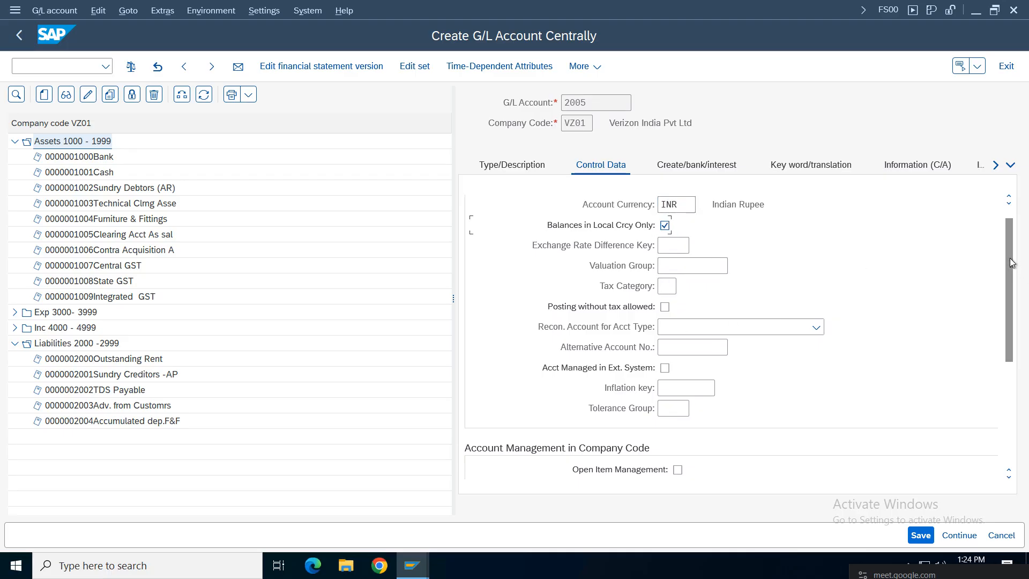
{"action": "left_click_drag", "start_coordinate": [1012, 262], "coordinate": [1025, 373]}
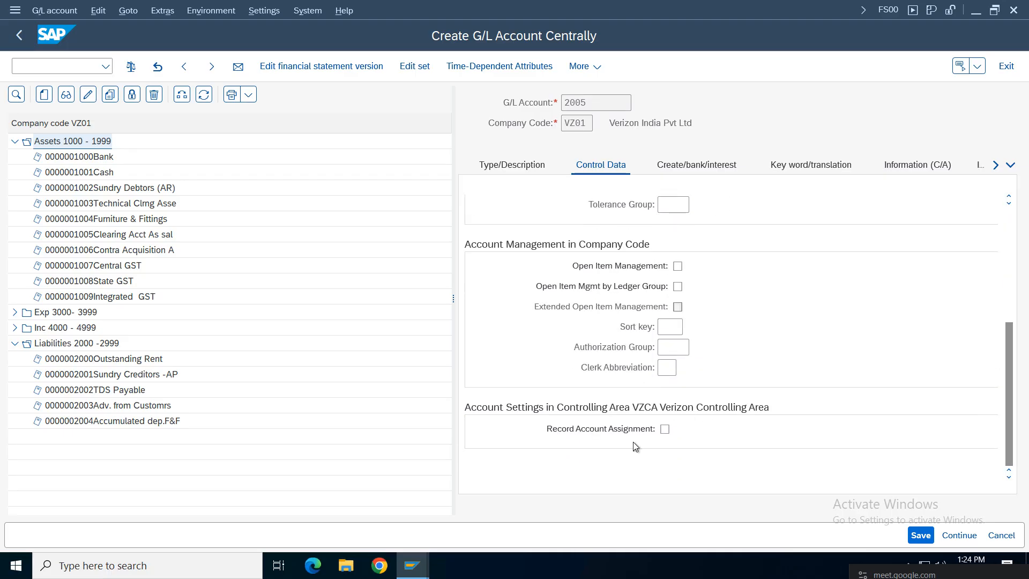
{"action": "left_click", "coordinate": [670, 327]}
{"action": "left_click", "coordinate": [677, 345]}
{"action": "left_click", "coordinate": [696, 165]}
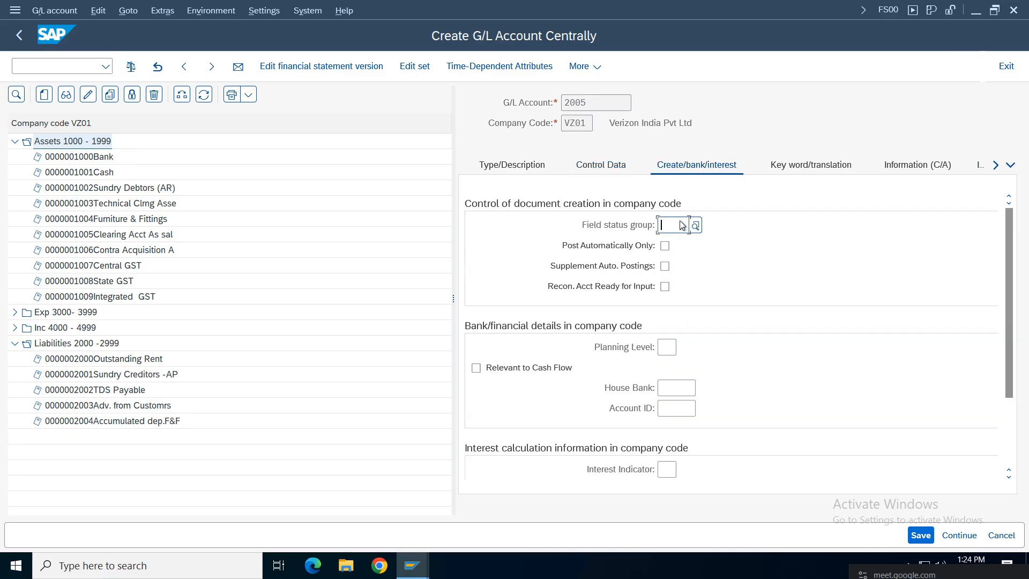
{"action": "left_click", "coordinate": [670, 225]}
{"action": "left_click", "coordinate": [685, 241]}
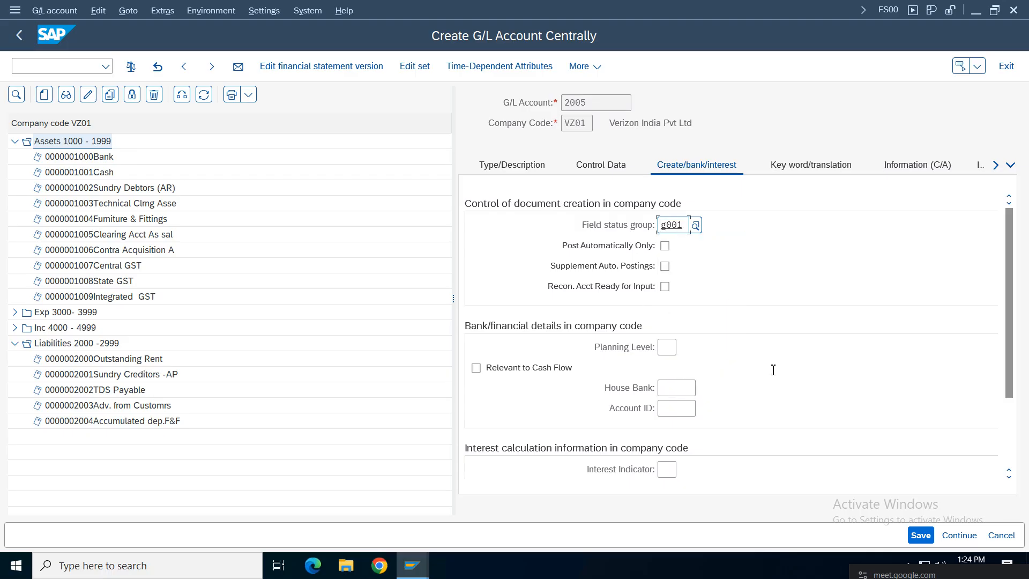
{"action": "left_click", "coordinate": [921, 535]}
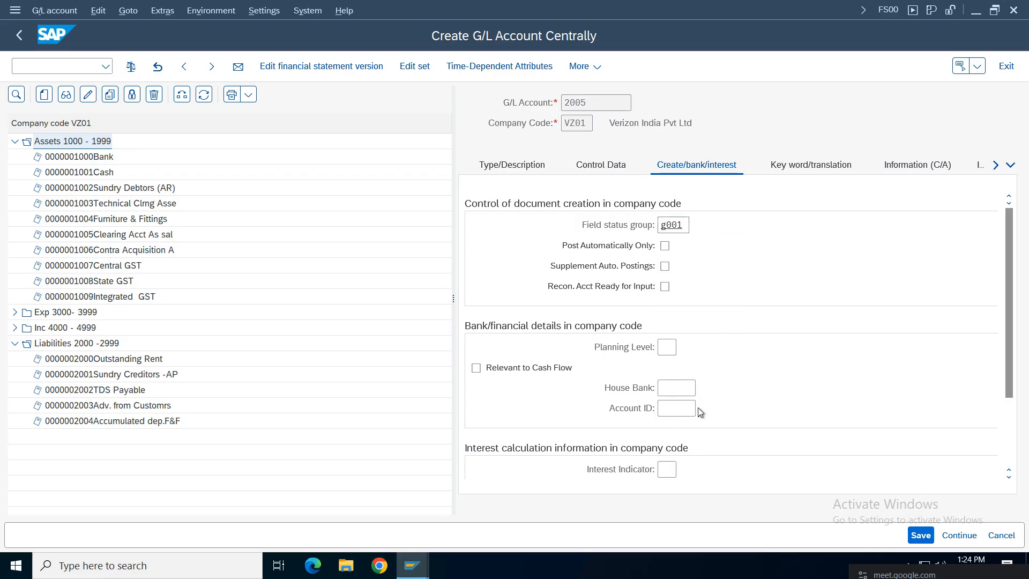
{"action": "left_click", "coordinate": [511, 165]}
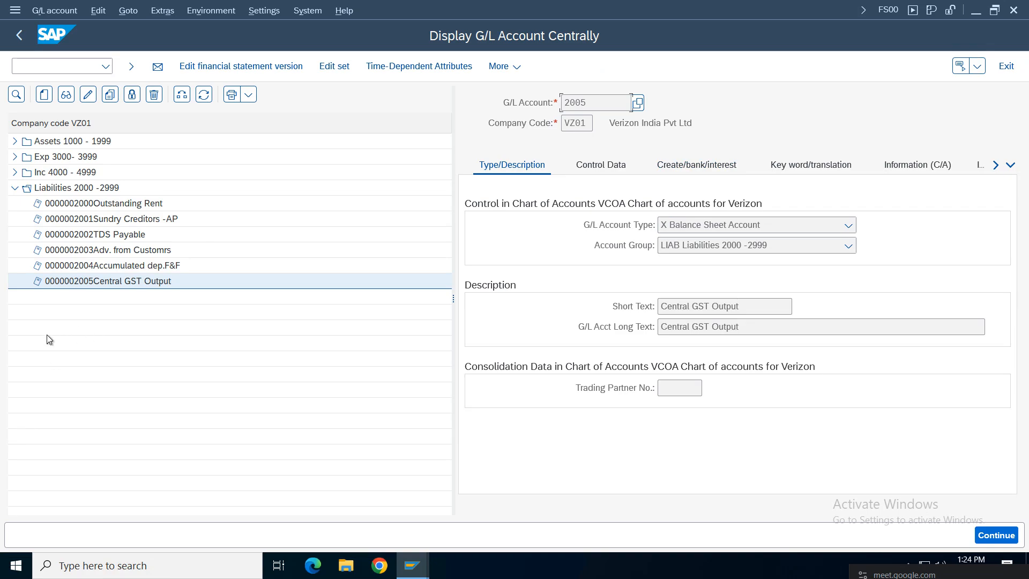
{"action": "left_click", "coordinate": [107, 281]}
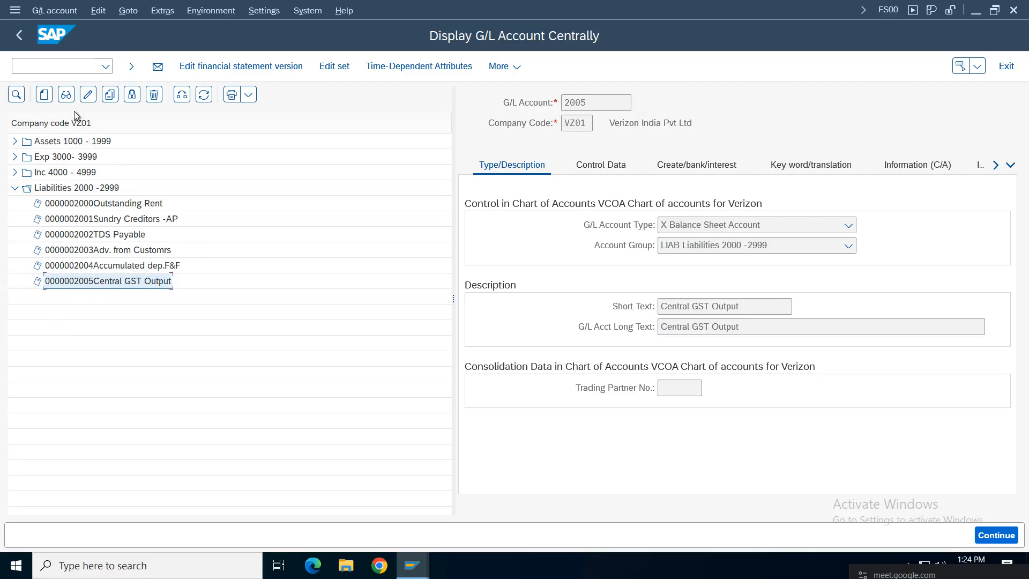
Step: Copy account 2005 to new account 2006 with texts State GST Output and save it
{"action": "left_click", "coordinate": [109, 94]}
{"action": "left_click", "coordinate": [220, 273]}
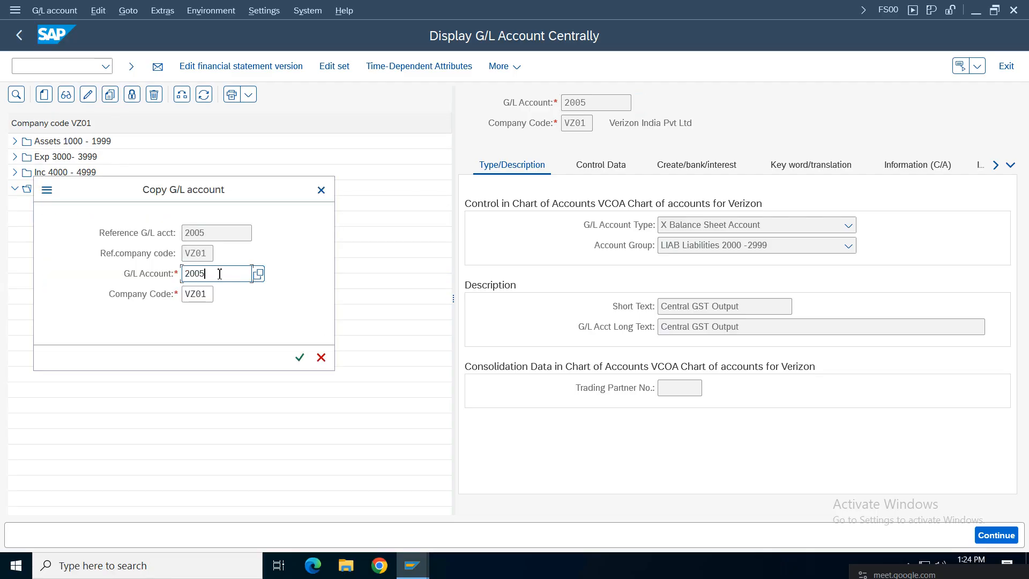
{"action": "key", "text": "BackSpace"}
{"action": "type", "text": "6"}
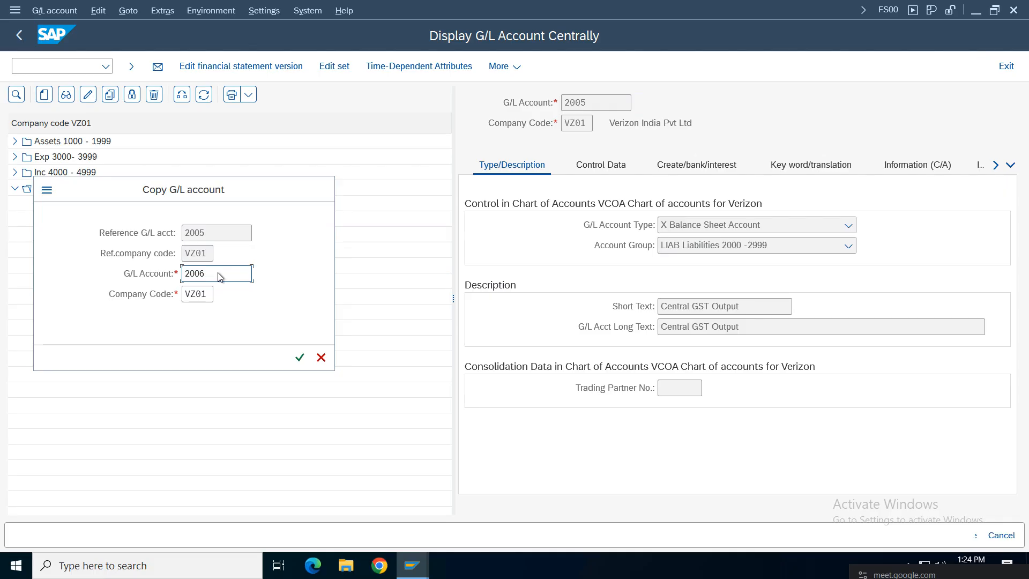
{"action": "key", "text": "Return"}
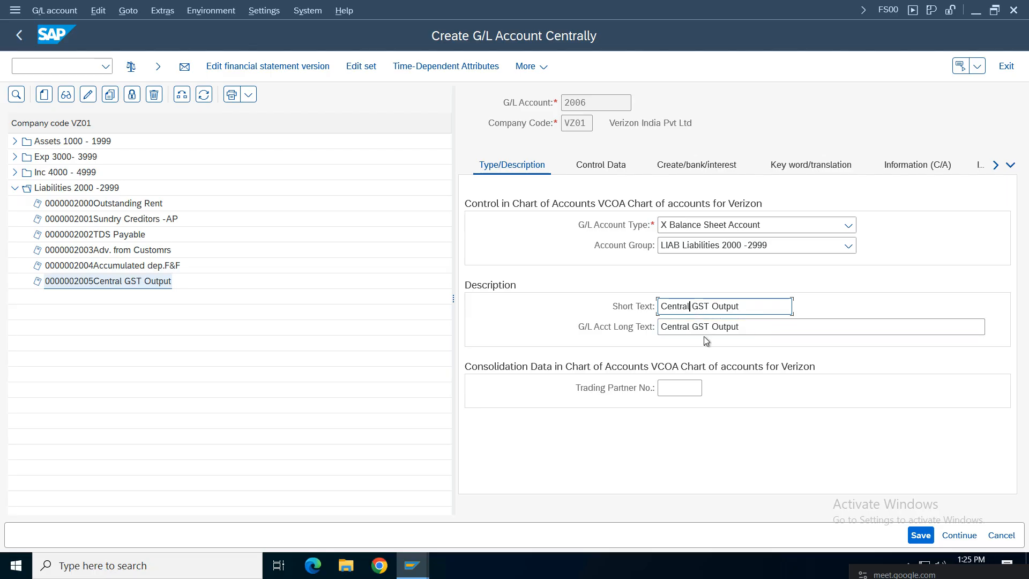
{"action": "key", "text": "BackSpace"}
{"action": "key", "text": "BackSpace"}
{"action": "key", "text": "BackSpace"}
{"action": "key", "text": "BackSpace"}
{"action": "key", "text": "BackSpace"}
{"action": "key", "text": "BackSpace"}
{"action": "key", "text": "BackSpace"}
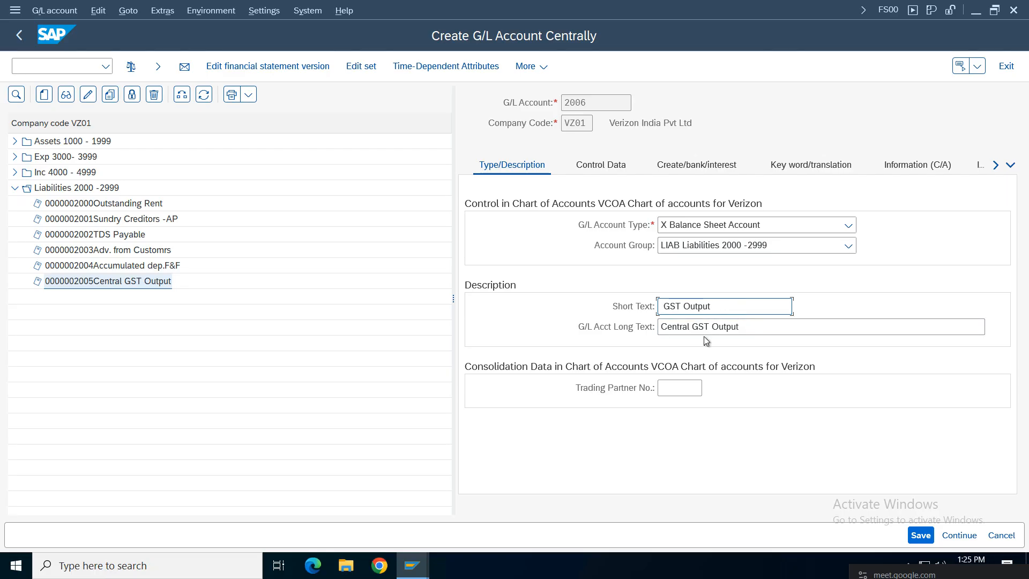
{"action": "type", "text": "State"}
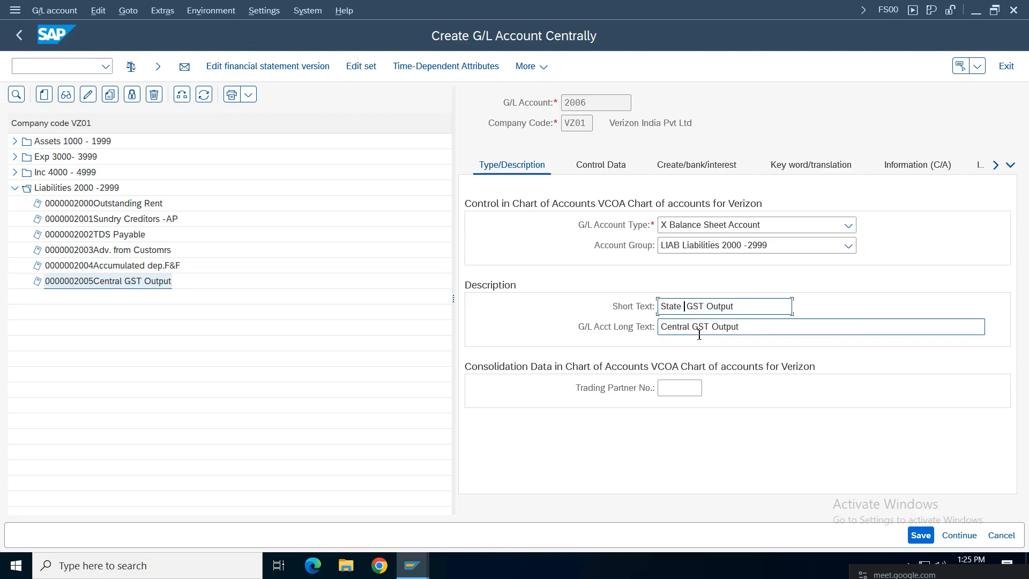
{"action": "left_click", "coordinate": [696, 333]}
{"action": "key", "text": "BackSpace"}
{"action": "key", "text": "BackSpace"}
{"action": "key", "text": "BackSpace"}
{"action": "key", "text": "BackSpace"}
{"action": "key", "text": "BackSpace"}
{"action": "key", "text": "BackSpace"}
{"action": "key", "text": "BackSpace"}
{"action": "key", "text": "BackSpace"}
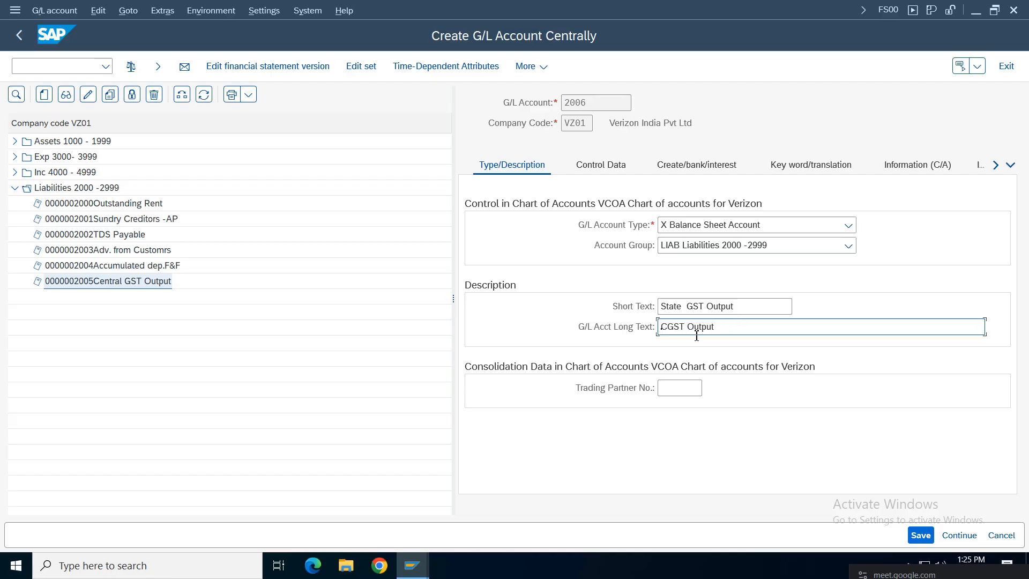
{"action": "type", "text": "State"}
{"action": "left_click", "coordinate": [921, 535]}
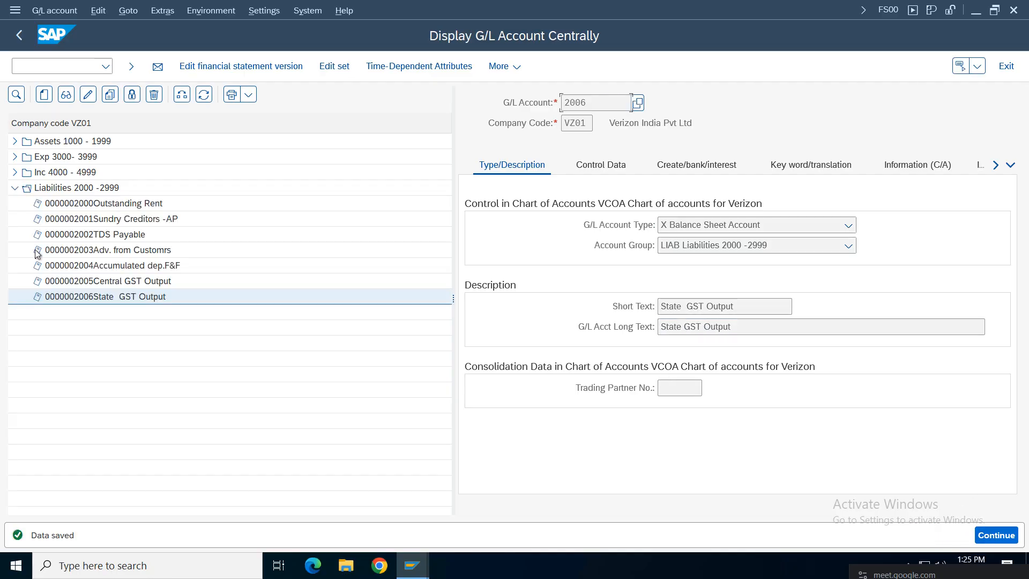
Step: Remove the doubled space from 2006's short description and save again
{"action": "left_click", "coordinate": [88, 94]}
{"action": "left_click", "coordinate": [687, 309]}
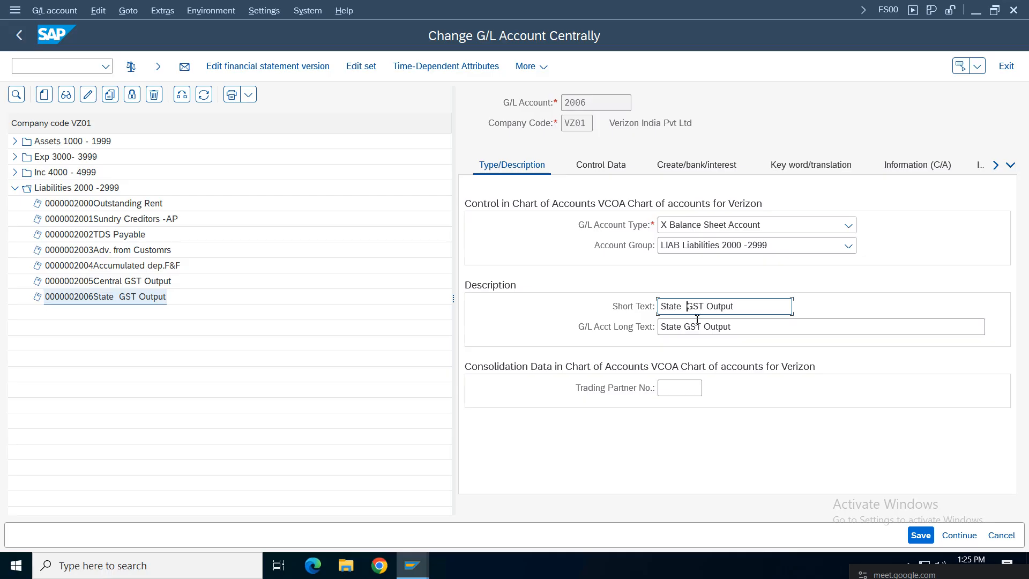
{"action": "key", "text": "BackSpace"}
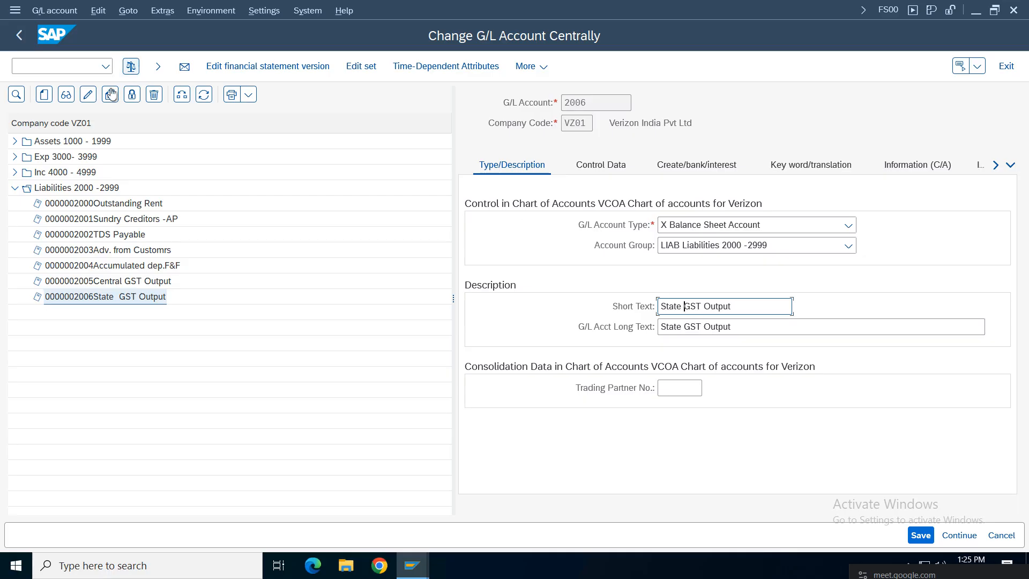
{"action": "left_click", "coordinate": [920, 535]}
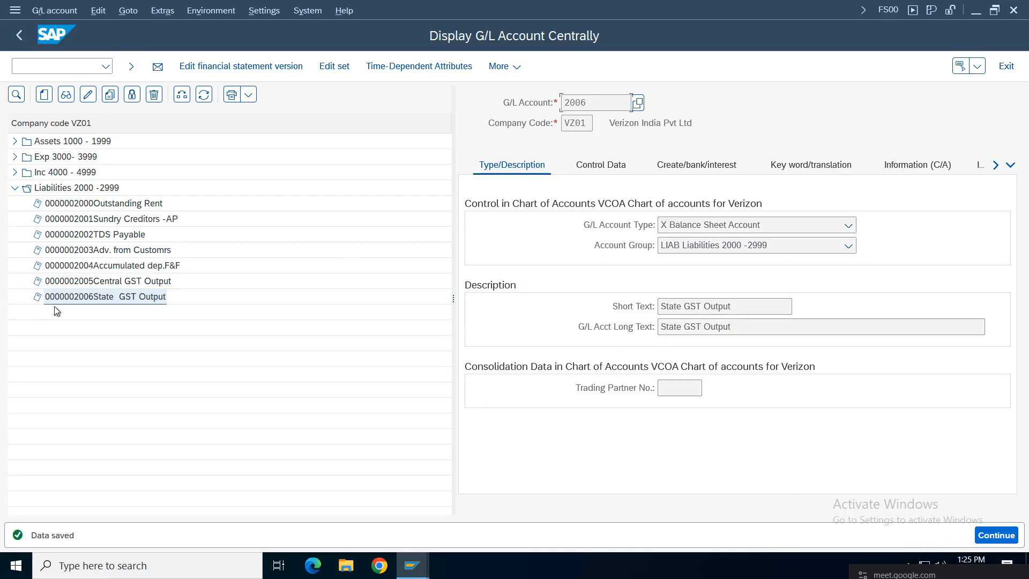
{"action": "left_click", "coordinate": [85, 284]}
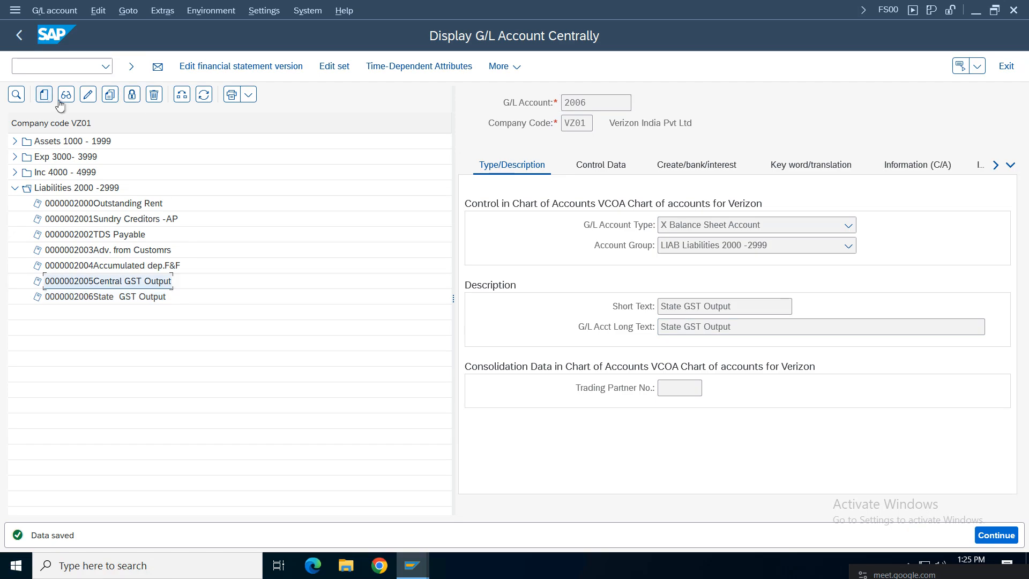
Step: Copy account 2005 to new account 2007, since 2006 already exists
{"action": "left_click", "coordinate": [110, 94]}
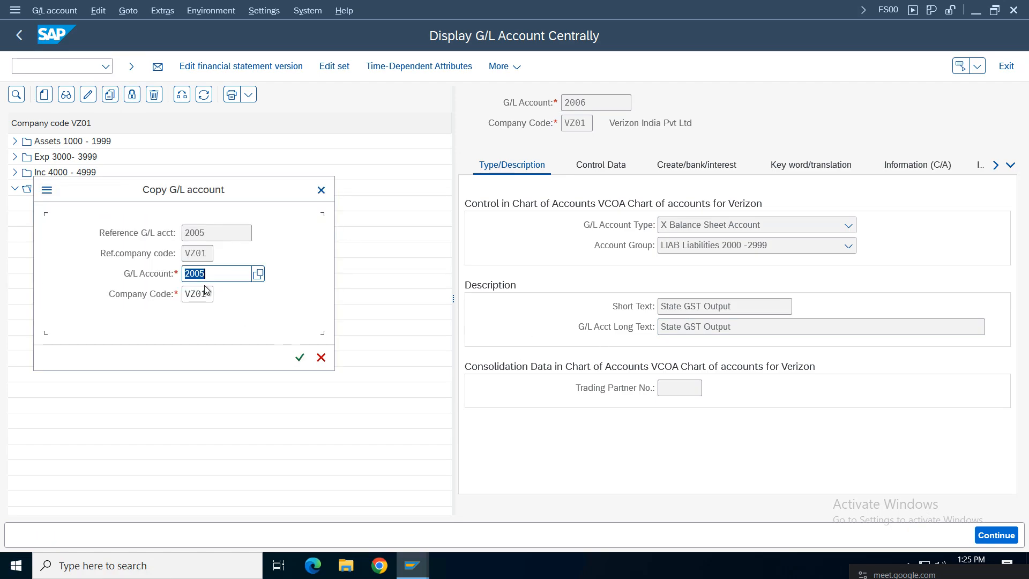
{"action": "left_click", "coordinate": [229, 275]}
{"action": "key", "text": "BackSpace"}
{"action": "type", "text": "6"}
{"action": "key", "text": "Return"}
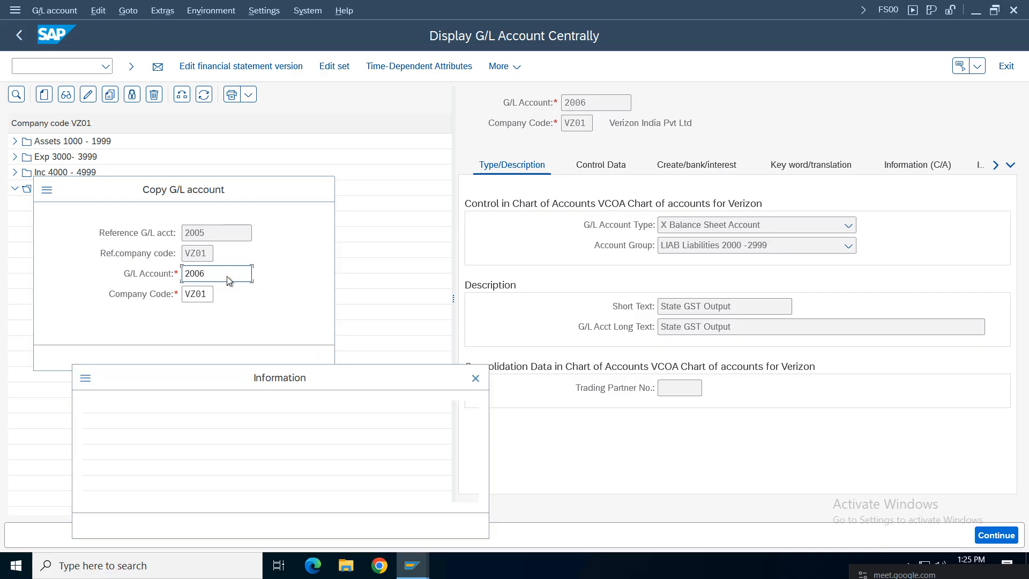
{"action": "key", "text": "Return"}
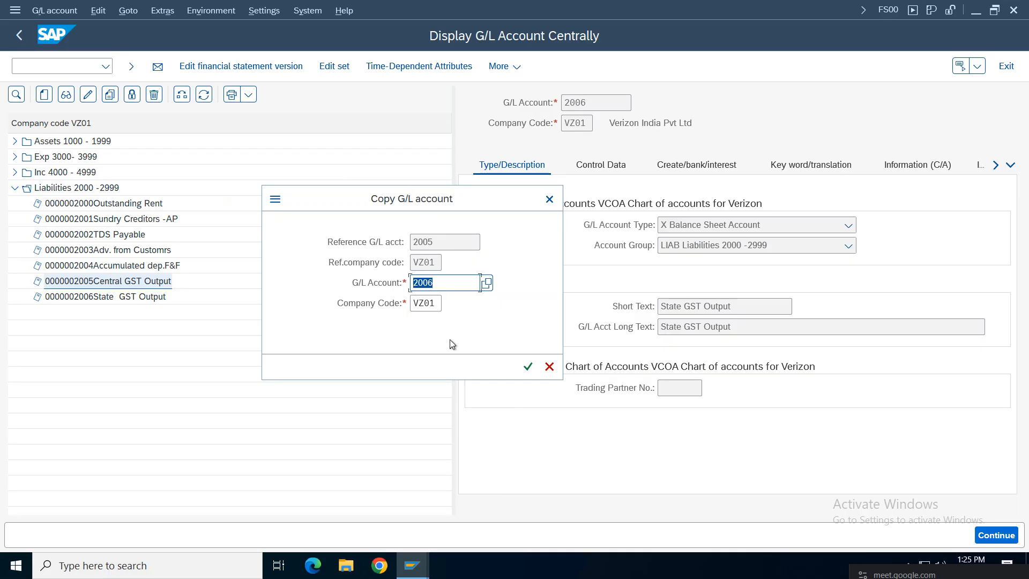
{"action": "left_click", "coordinate": [448, 283]}
{"action": "key", "text": "BackSpace"}
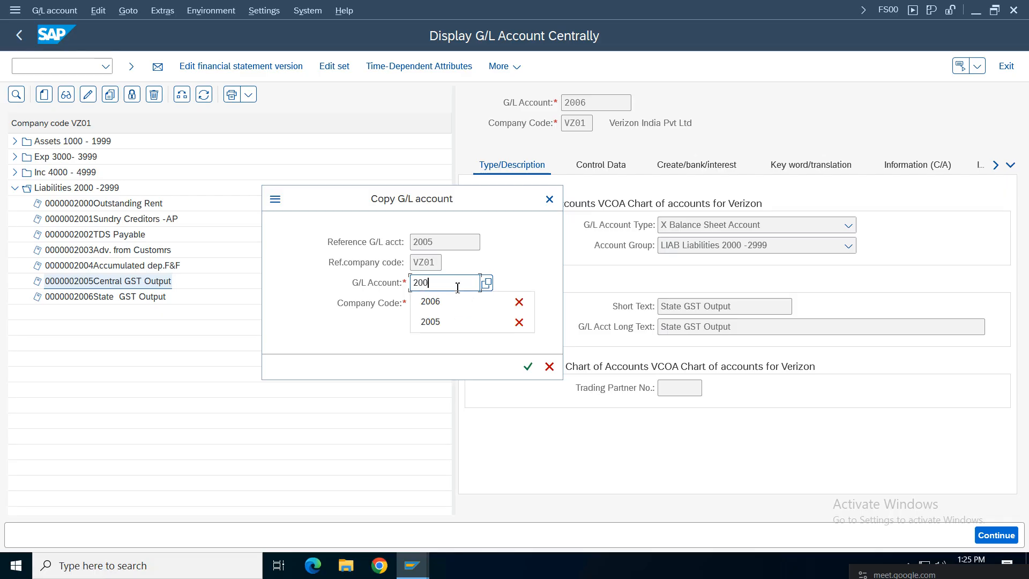
{"action": "type", "text": "7"}
{"action": "key", "text": "Return"}
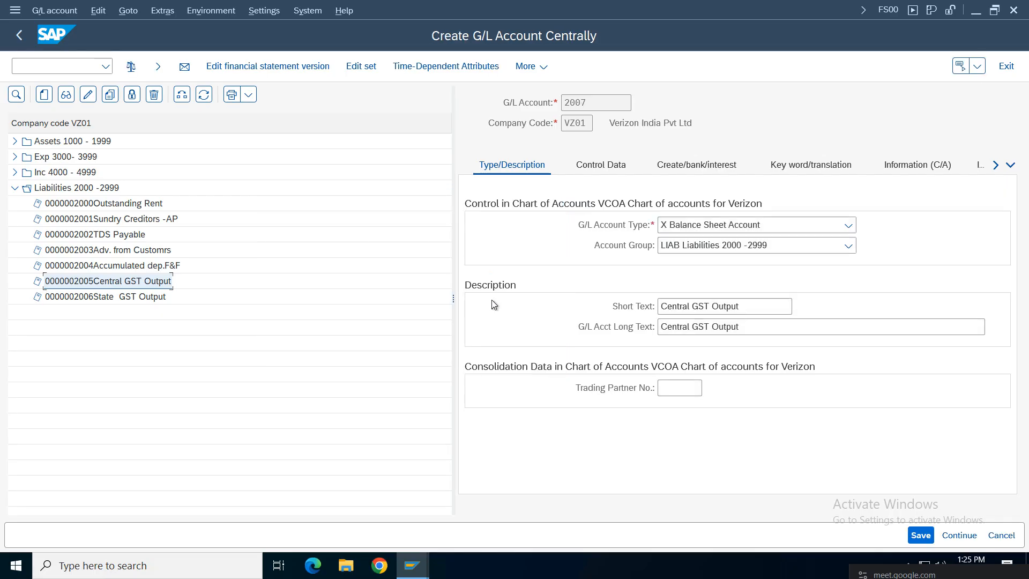
Step: Set short text 'Integratd GST Output' and long text 'Integrated GST Output', then save
{"action": "left_click", "coordinate": [692, 306]}
{"action": "key", "text": "Delete"}
{"action": "key", "text": "Delete"}
{"action": "key", "text": "Delete"}
{"action": "key", "text": "Delete"}
{"action": "key", "text": "Delete"}
{"action": "key", "text": "BackSpace"}
{"action": "key", "text": "BackSpace"}
{"action": "key", "text": "BackSpace"}
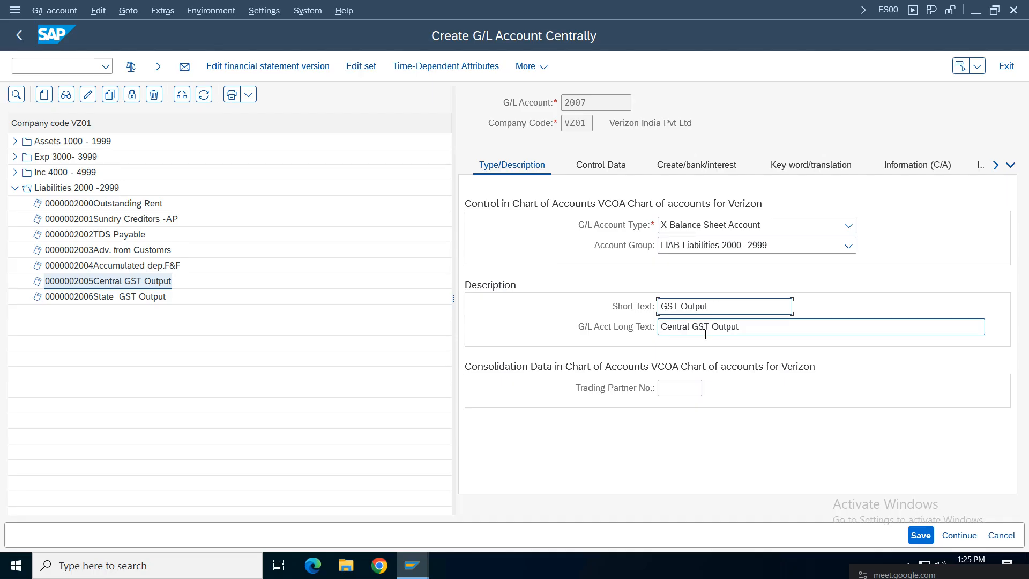
{"action": "type", "text": "Integrated"}
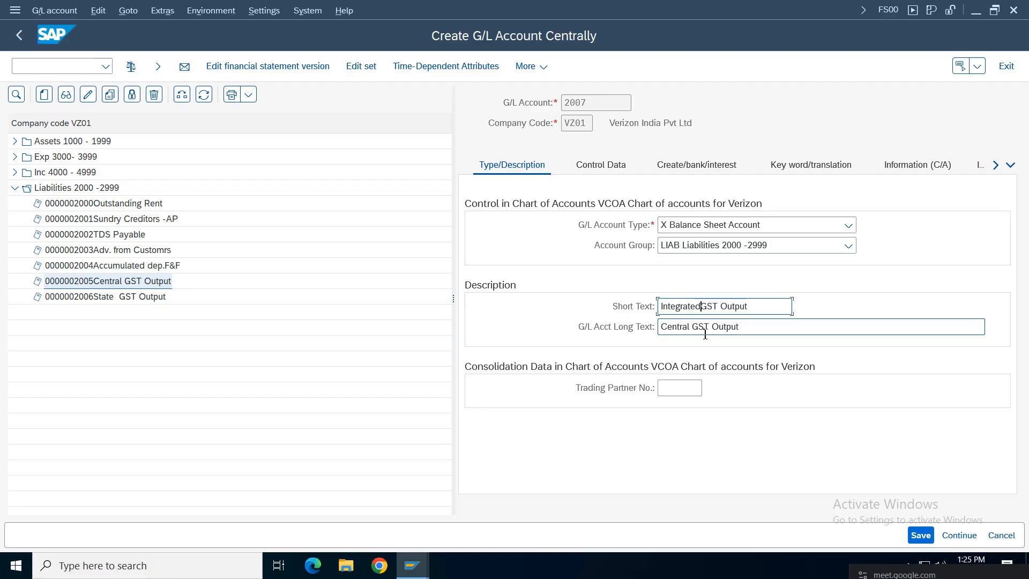
{"action": "left_click", "coordinate": [696, 326]}
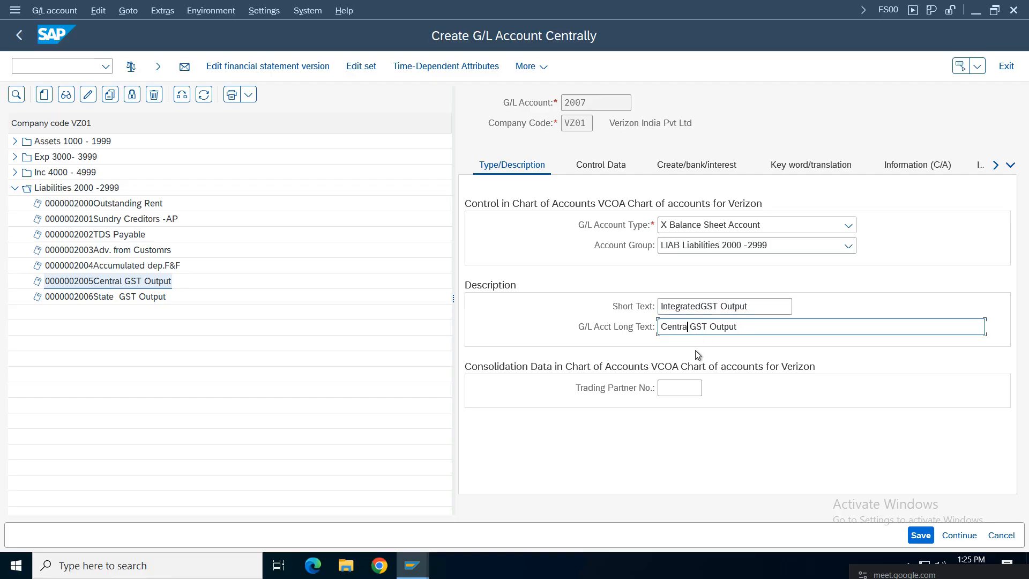
{"action": "key", "text": "BackSpace"}
{"action": "key", "text": "BackSpace"}
{"action": "key", "text": "BackSpace"}
{"action": "key", "text": "BackSpace"}
{"action": "key", "text": "BackSpace"}
{"action": "key", "text": "BackSpace"}
{"action": "key", "text": "BackSpace"}
{"action": "type", "text": "Integrated"}
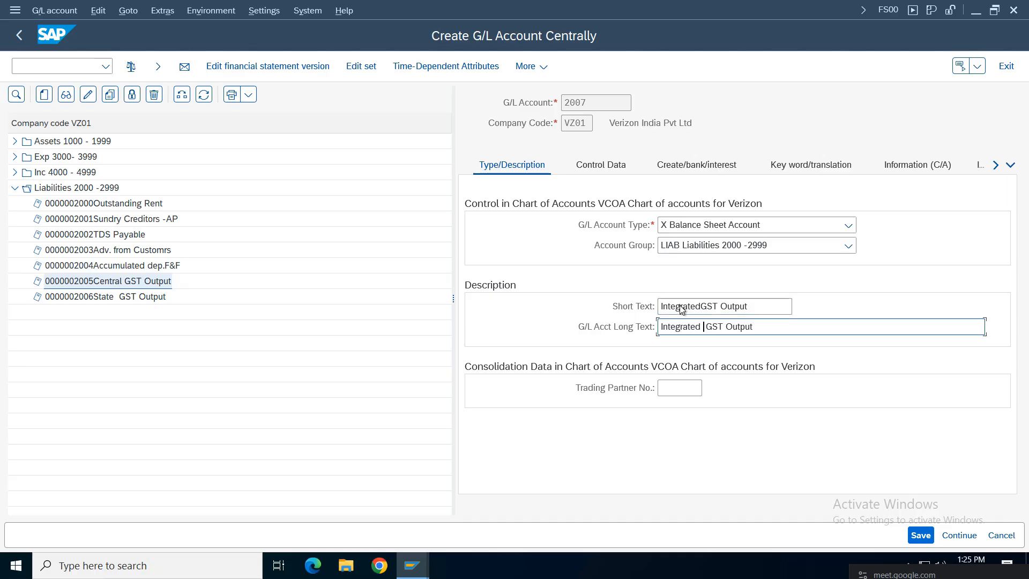
{"action": "left_click", "coordinate": [698, 307]}
{"action": "left_click", "coordinate": [703, 306]}
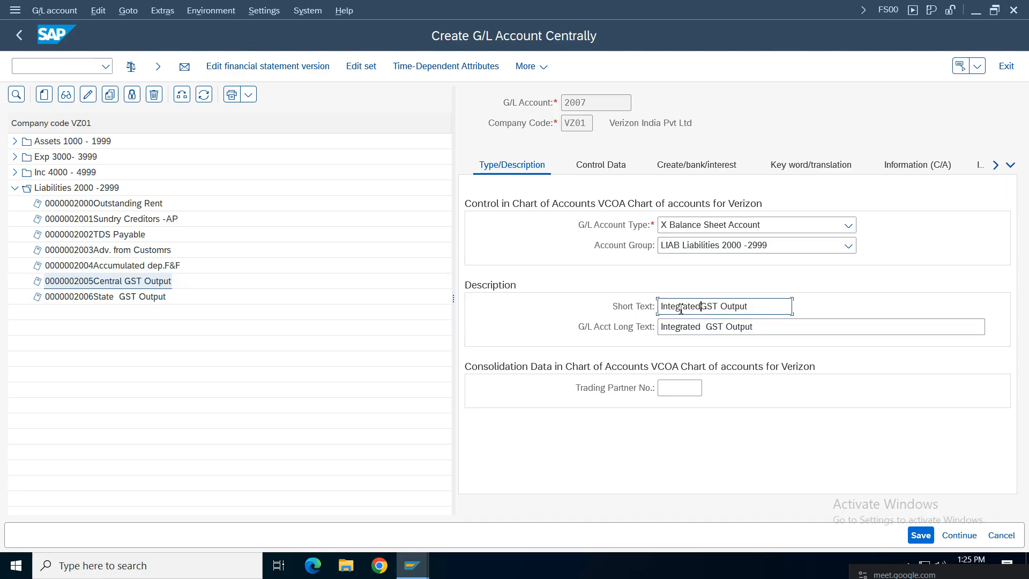
{"action": "key", "text": "BackSpace"}
{"action": "key", "text": "BackSpace"}
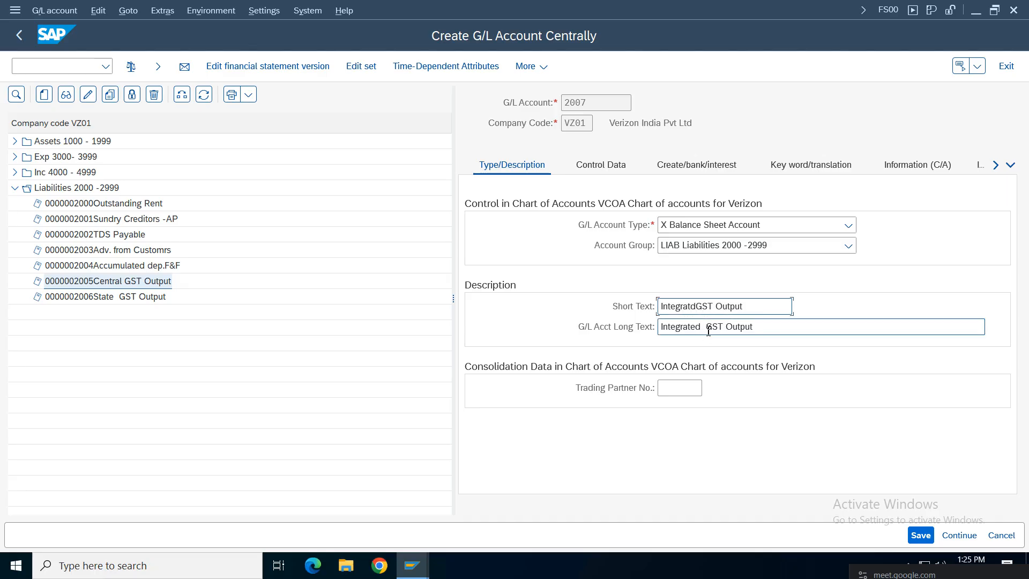
{"action": "type", "text": "d"}
{"action": "left_click", "coordinate": [927, 536]}
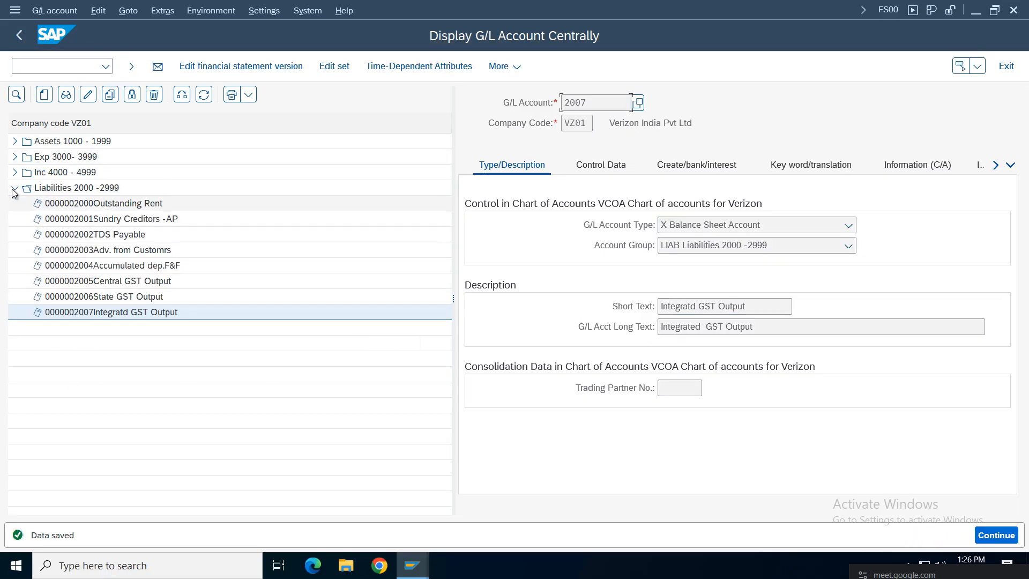
{"action": "left_click", "coordinate": [15, 141]}
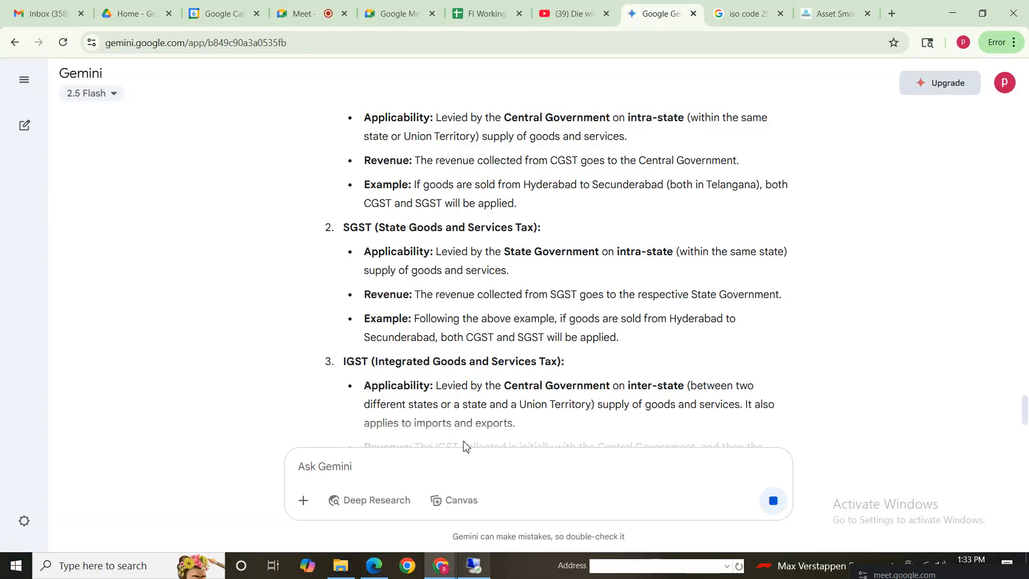
{"action": "left_click", "coordinate": [478, 15]}
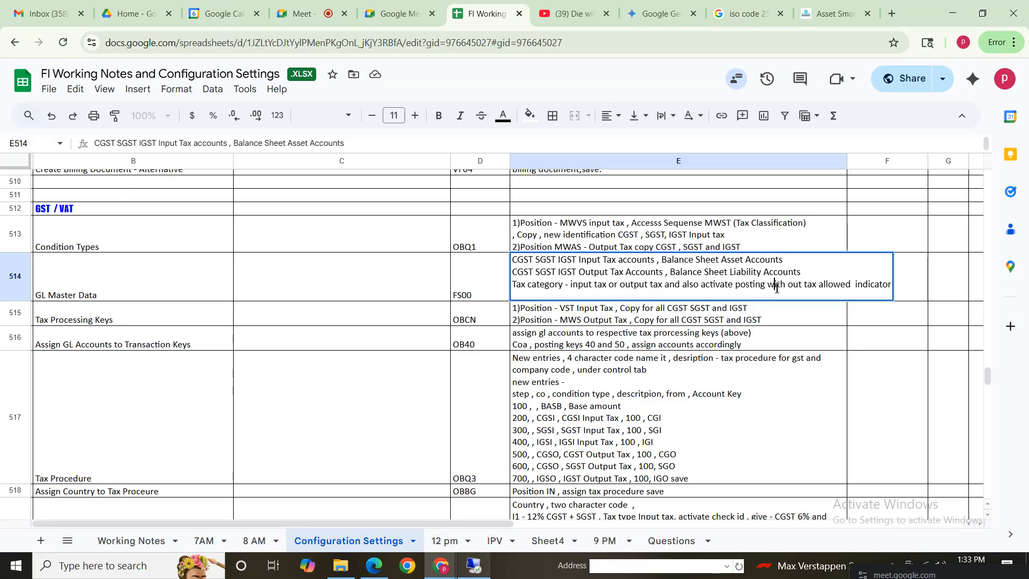
{"action": "left_click_drag", "start_coordinate": [875, 284], "coordinate": [502, 291]}
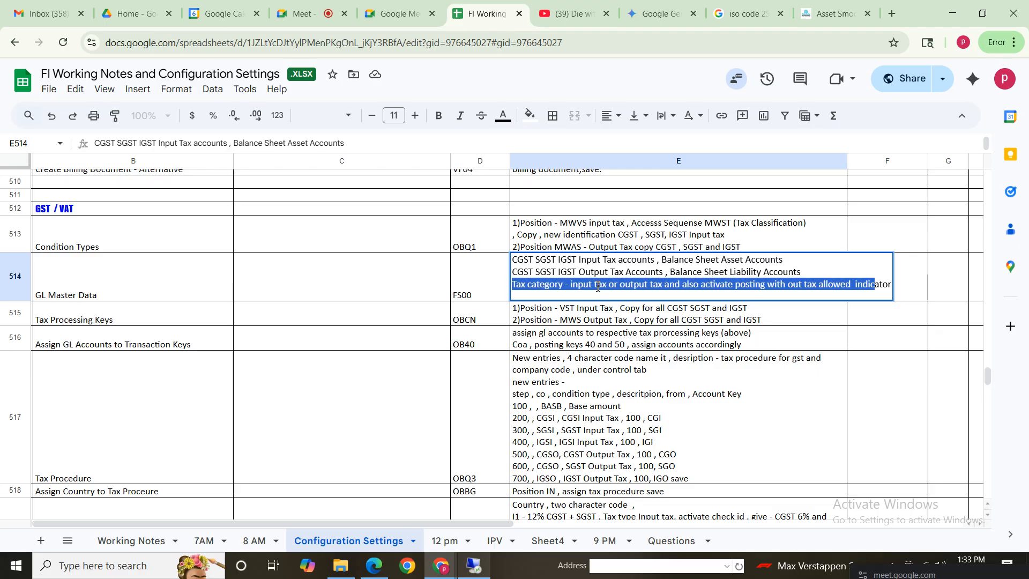
{"action": "left_click", "coordinate": [637, 297]}
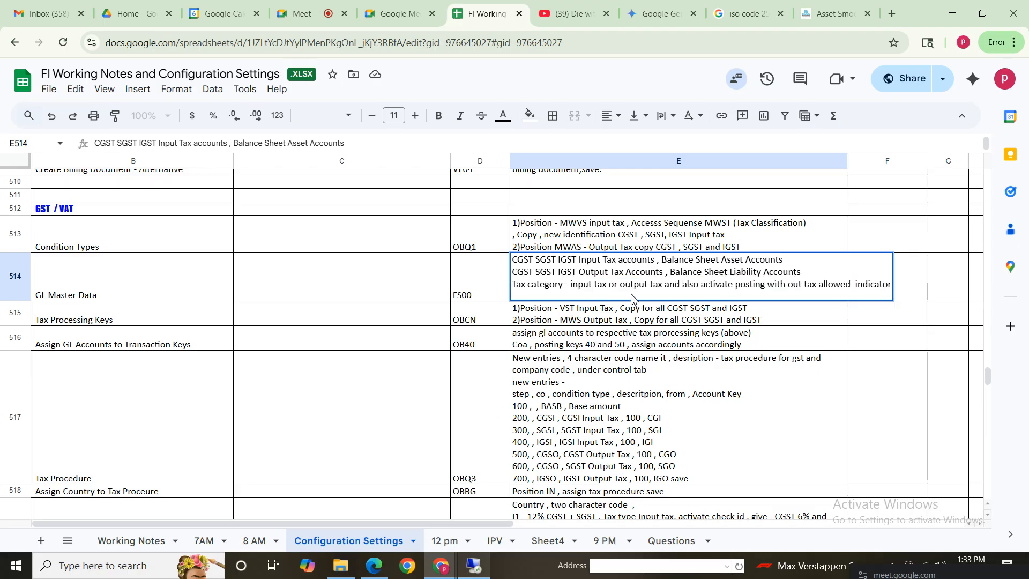
{"action": "left_click", "coordinate": [665, 338]}
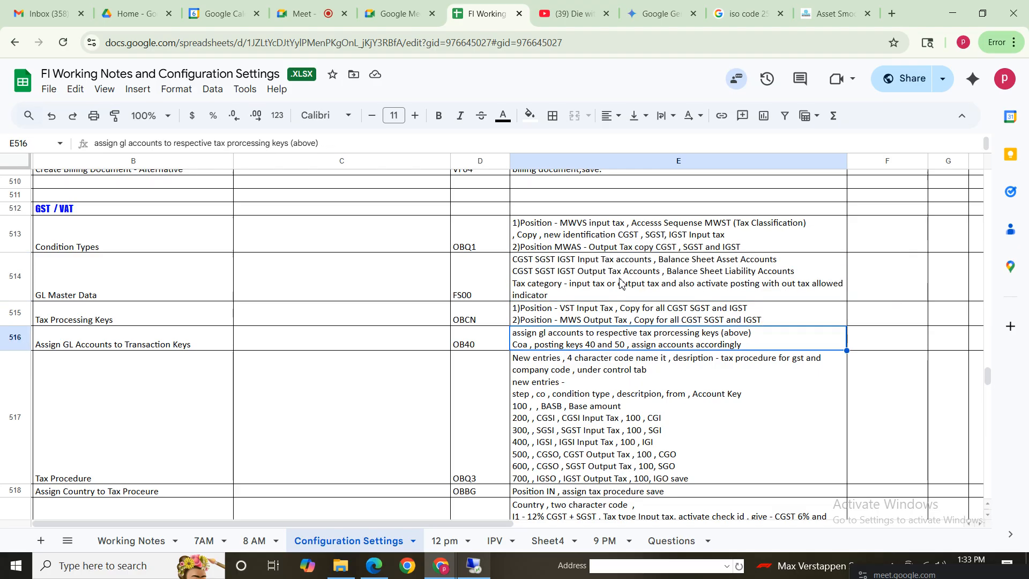
{"action": "left_click", "coordinate": [702, 269]}
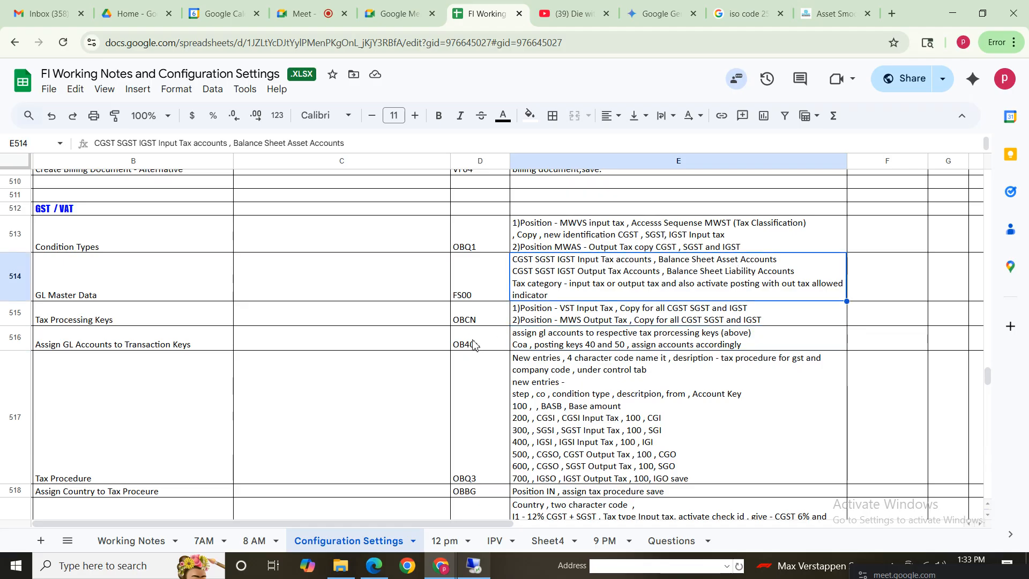
{"action": "left_click", "coordinate": [138, 245]}
{"action": "left_click", "coordinate": [617, 286], "text": "shift"}
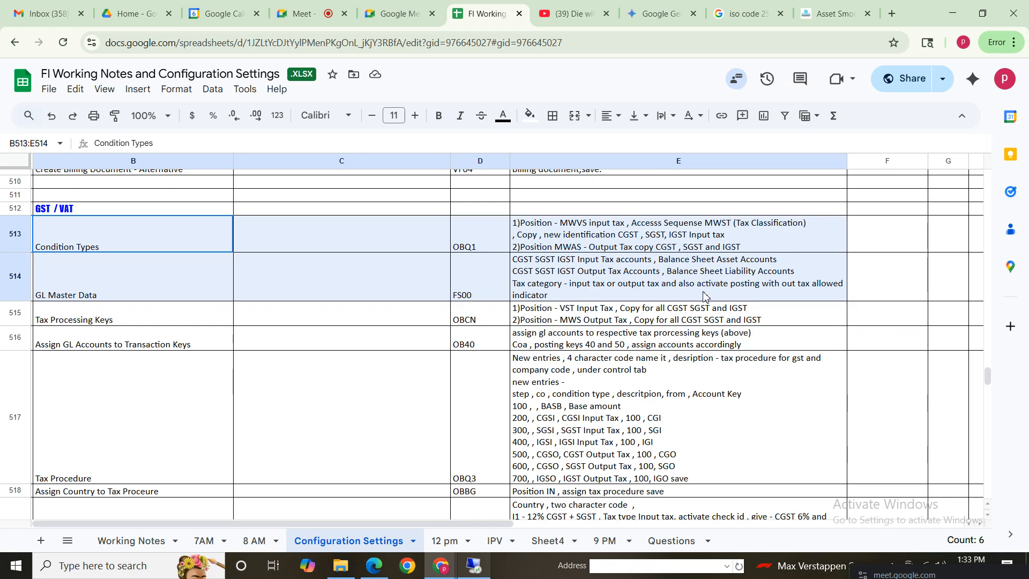
{"action": "left_click_drag", "start_coordinate": [225, 318], "coordinate": [669, 319]}
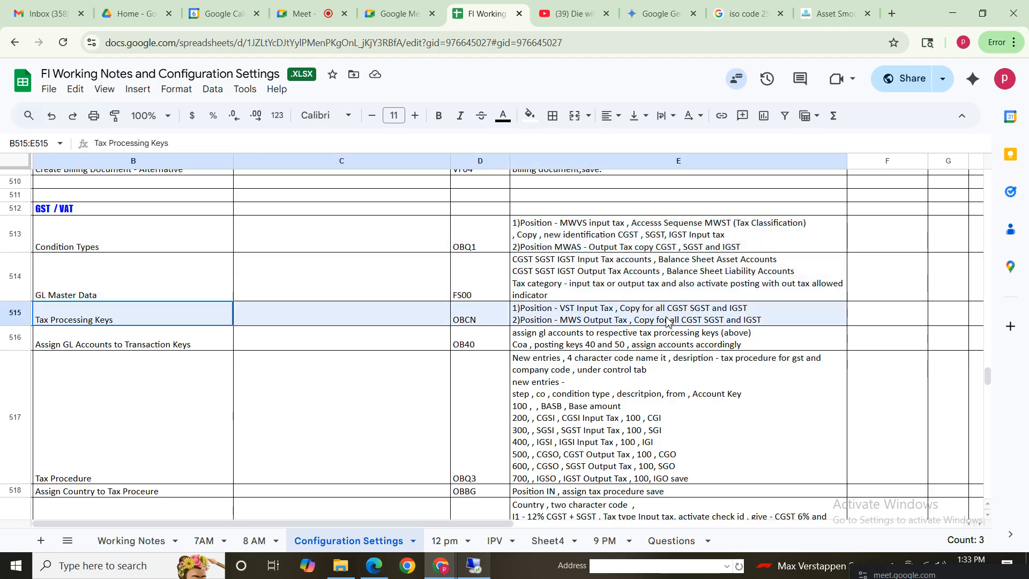
{"action": "left_click", "coordinate": [437, 320]}
{"action": "left_click", "coordinate": [472, 568]}
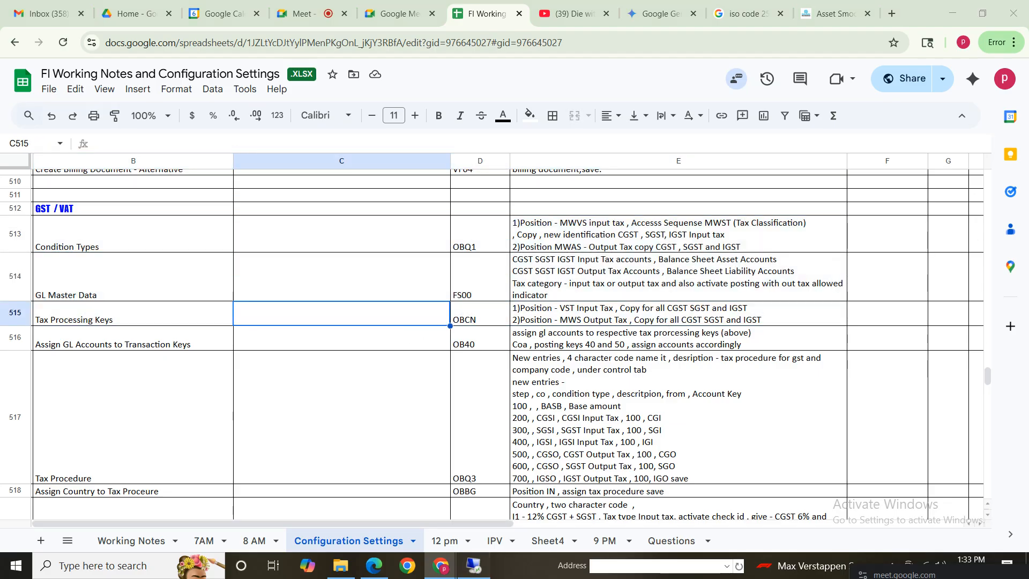
{"action": "mouse_move", "coordinate": [414, 569]}
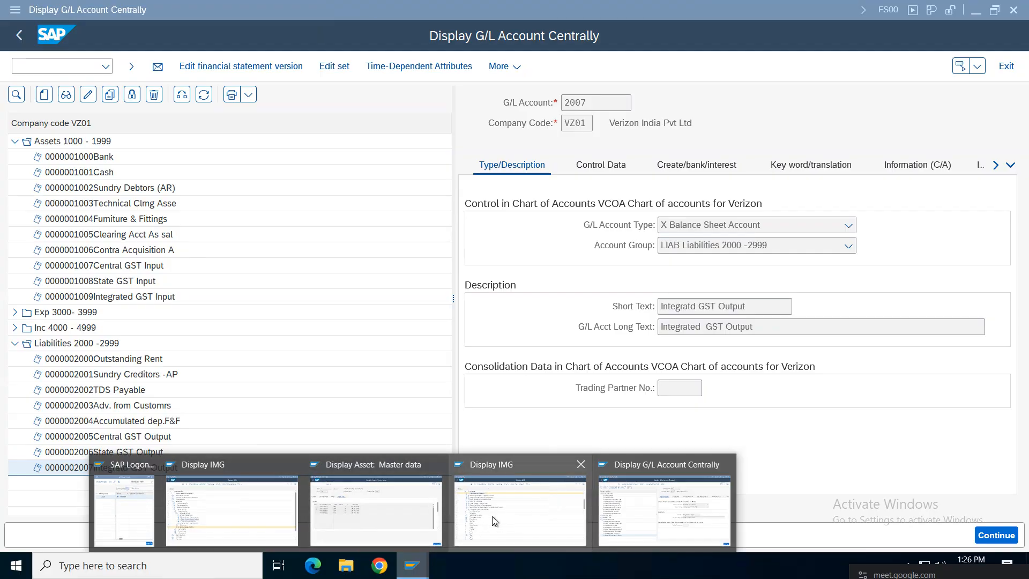
Step: Close the Display Asset and duplicate IMG windows, then open Tax Processing in Accounting settings
{"action": "left_click", "coordinate": [437, 464]}
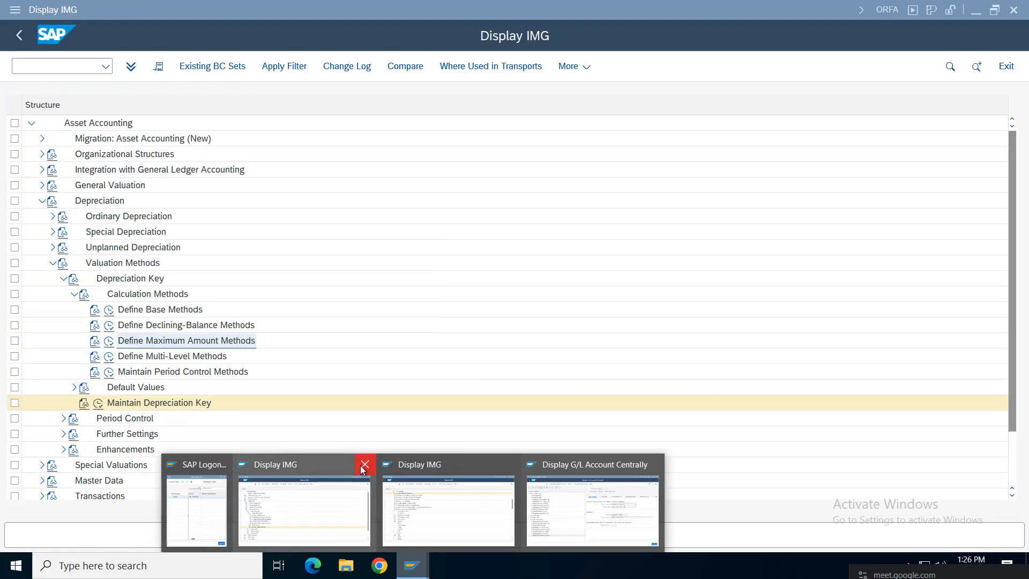
{"action": "left_click", "coordinate": [365, 464]}
{"action": "left_click", "coordinate": [415, 523]}
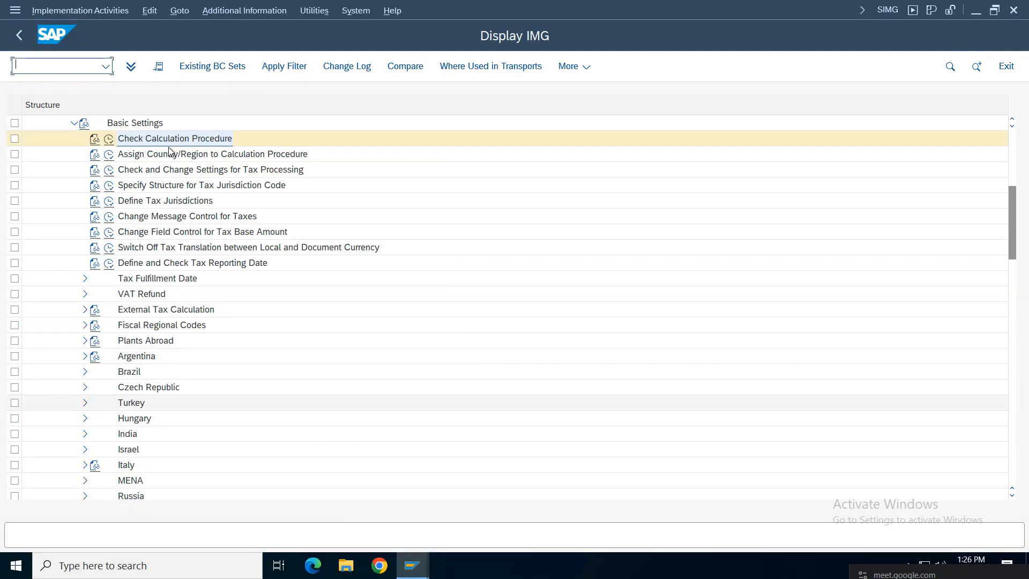
{"action": "left_click", "coordinate": [134, 172]}
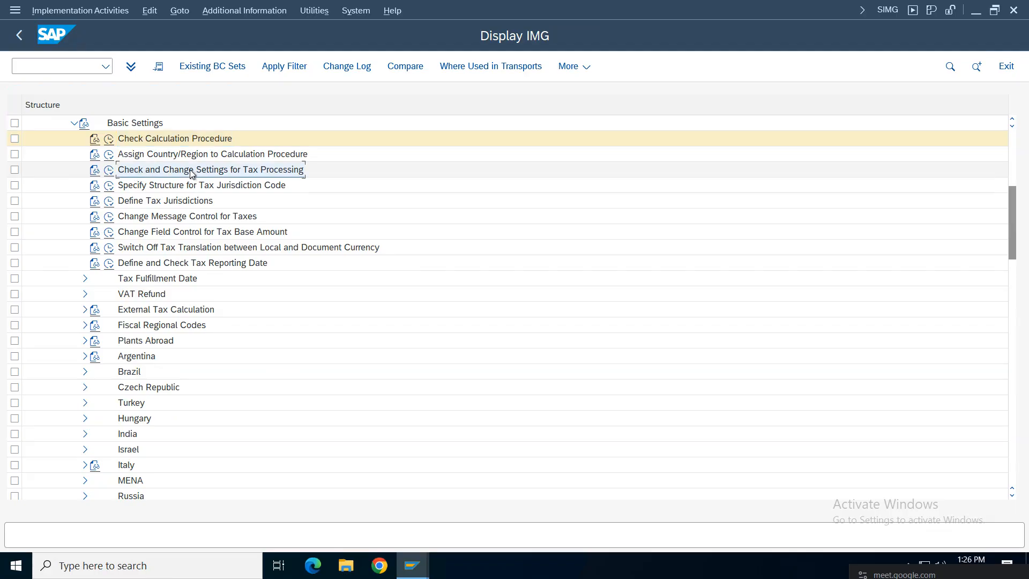
{"action": "left_click", "coordinate": [109, 171]}
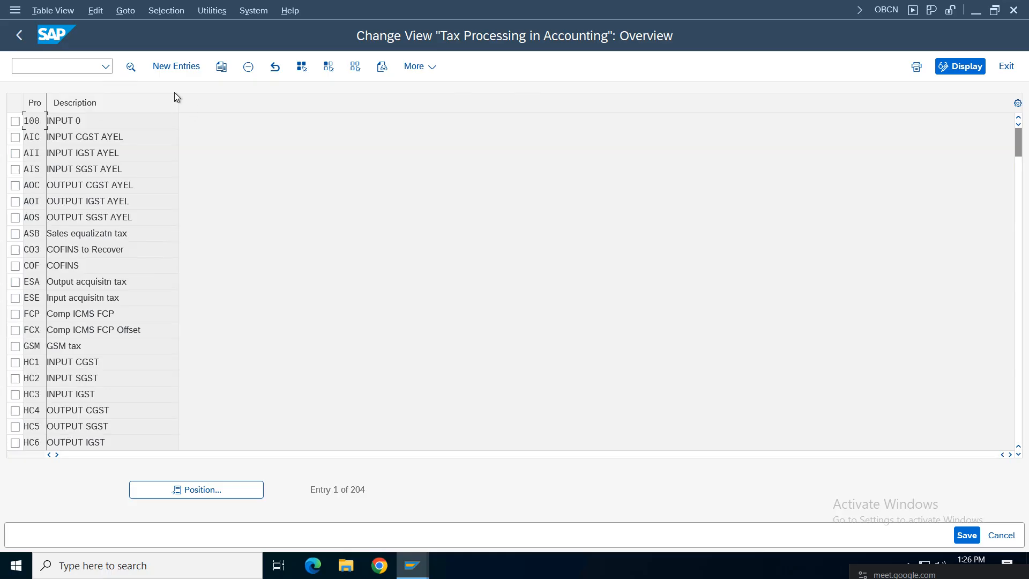
Step: Create a new tax processing entry VCI with the description 'CGST Input'
{"action": "left_click", "coordinate": [160, 68]}
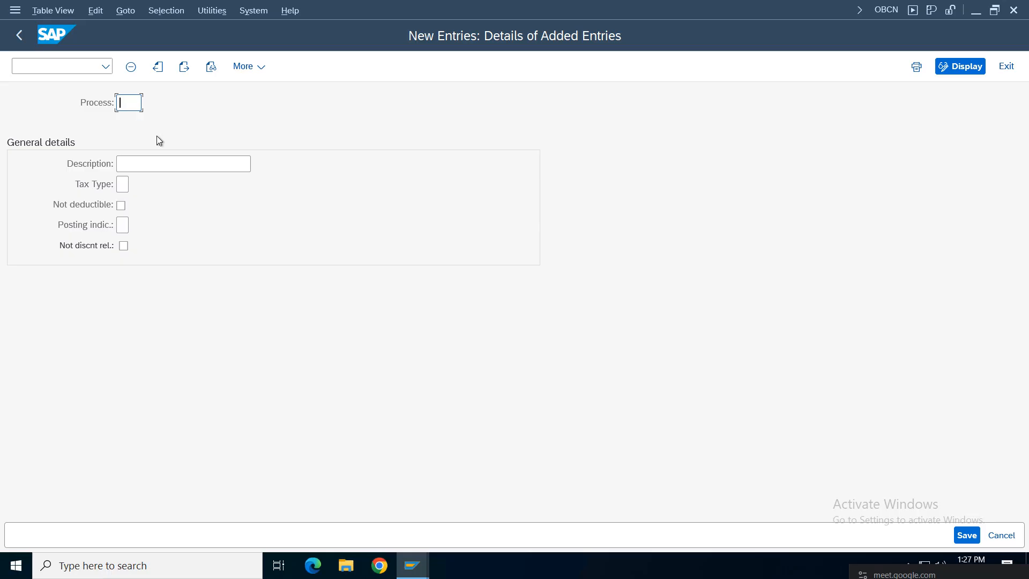
{"action": "type", "text": "V"}
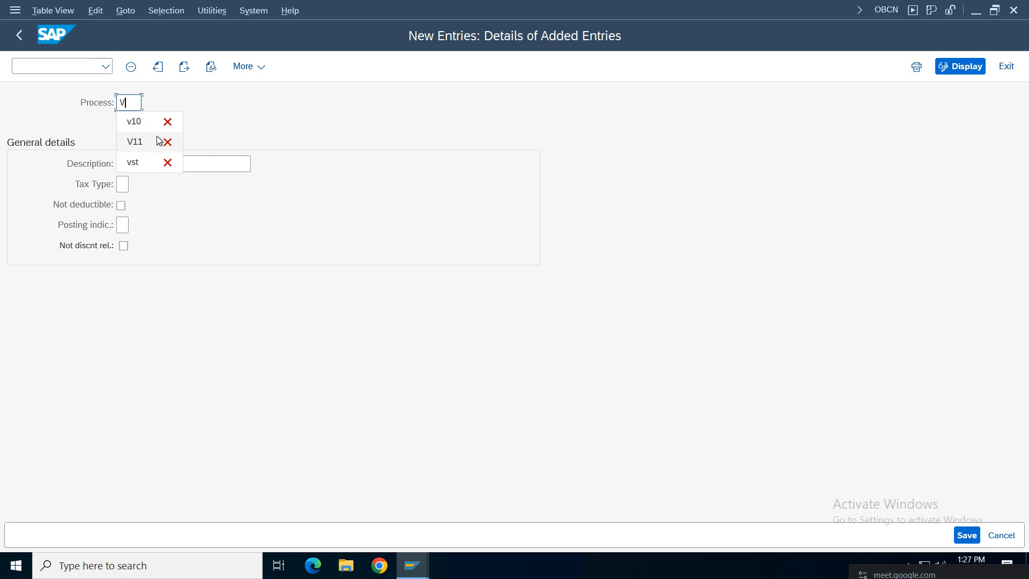
{"action": "type", "text": "C"}
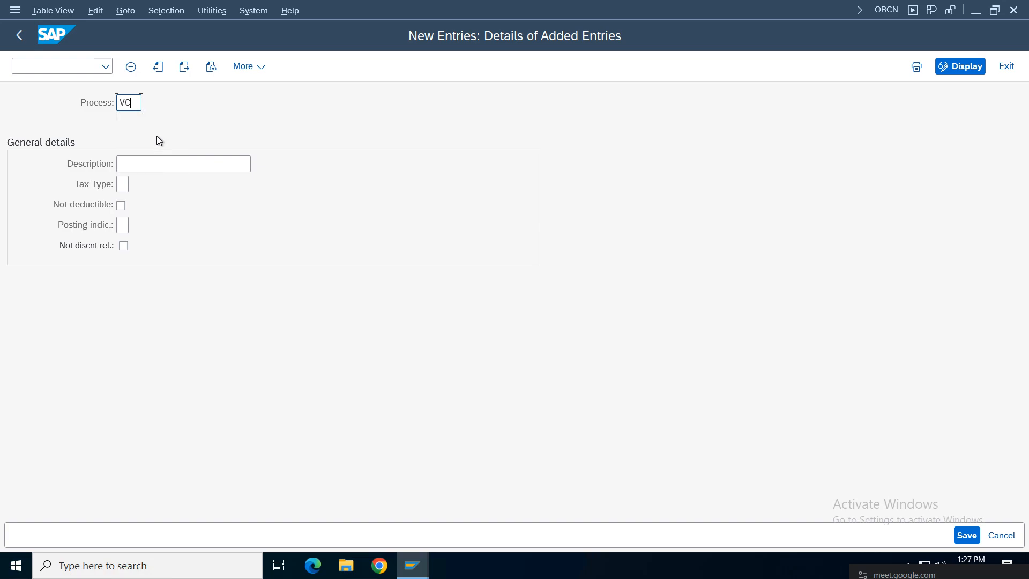
{"action": "type", "text": "T"}
{"action": "left_click", "coordinate": [144, 167]}
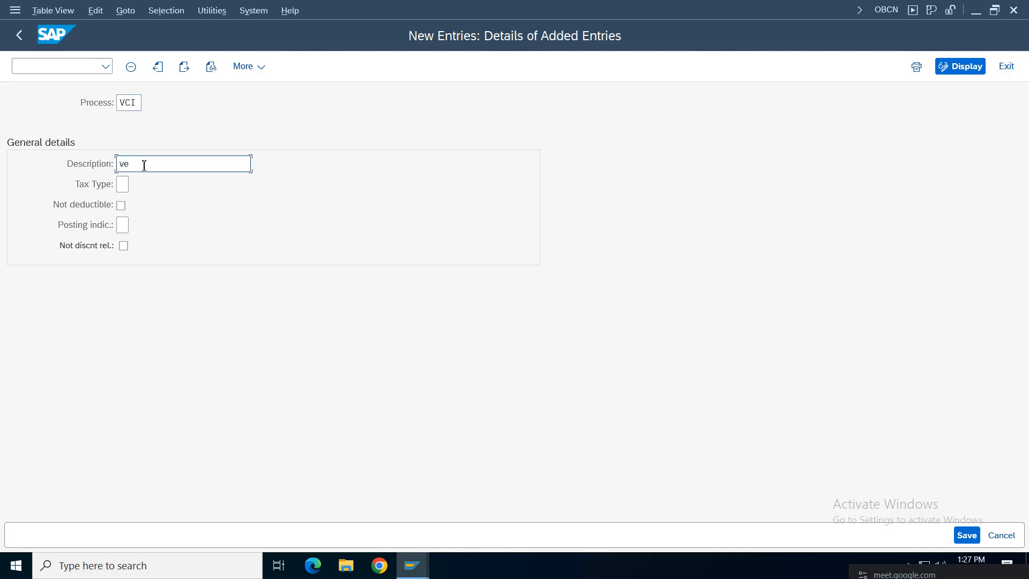
{"action": "type", "text": "ve"}
{"action": "key", "text": "BackSpace"}
{"action": "key", "text": "BackSpace"}
{"action": "type", "text": "CG"}
{"action": "type", "text": "put"}
Step: Set VCI's tax type to 2 (Input tax) and posting indicator to 2 (separate line item)
{"action": "left_click", "coordinate": [122, 185]}
{"action": "key", "text": "F4"}
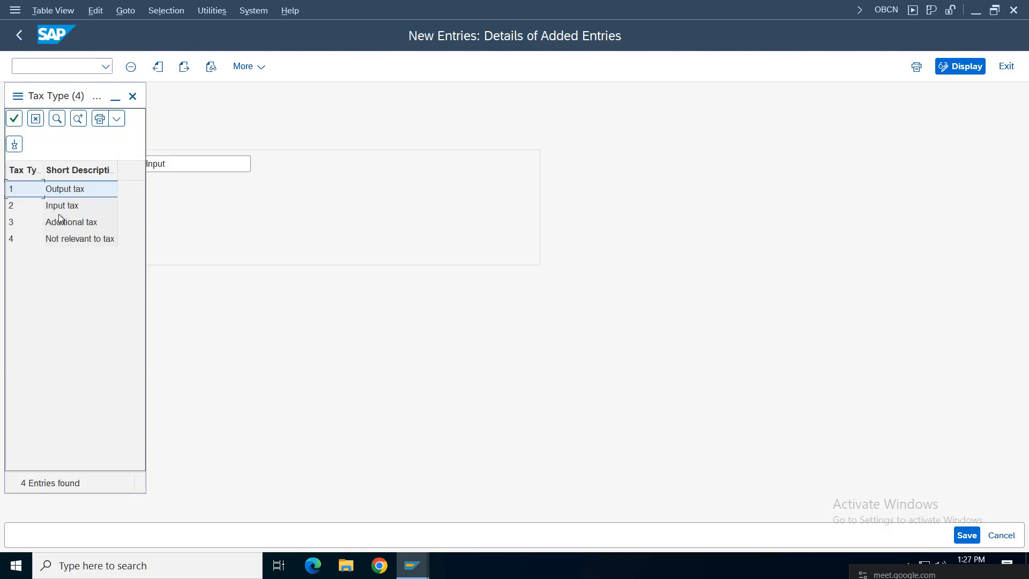
{"action": "double_click", "coordinate": [63, 205]}
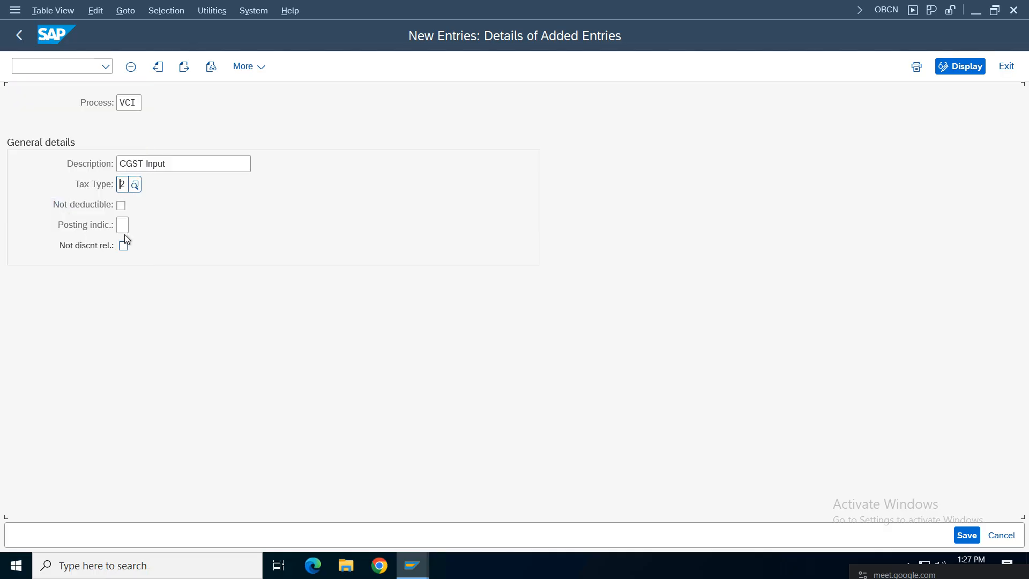
{"action": "left_click", "coordinate": [126, 224]}
{"action": "key", "text": "F4"}
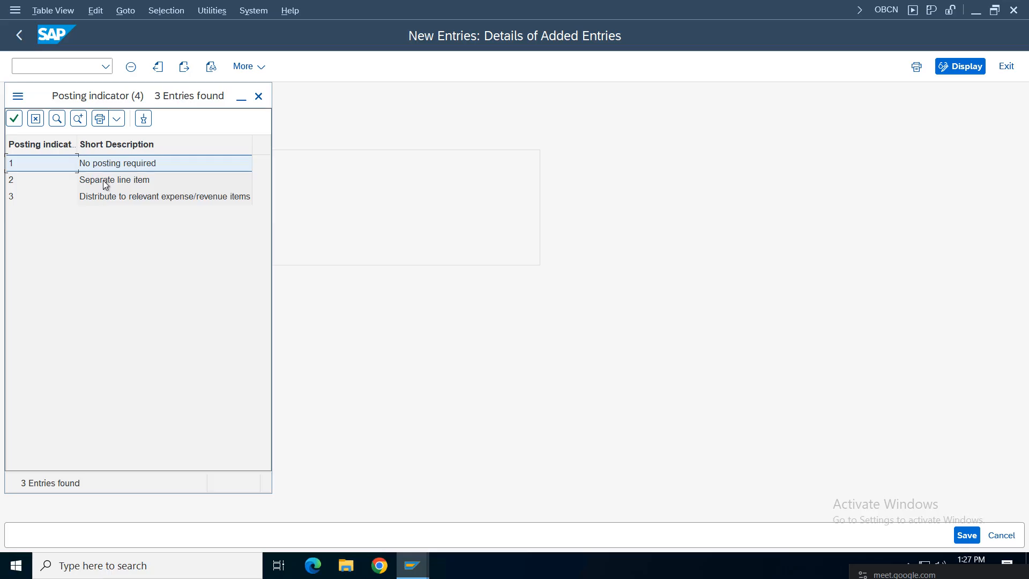
{"action": "double_click", "coordinate": [103, 180]}
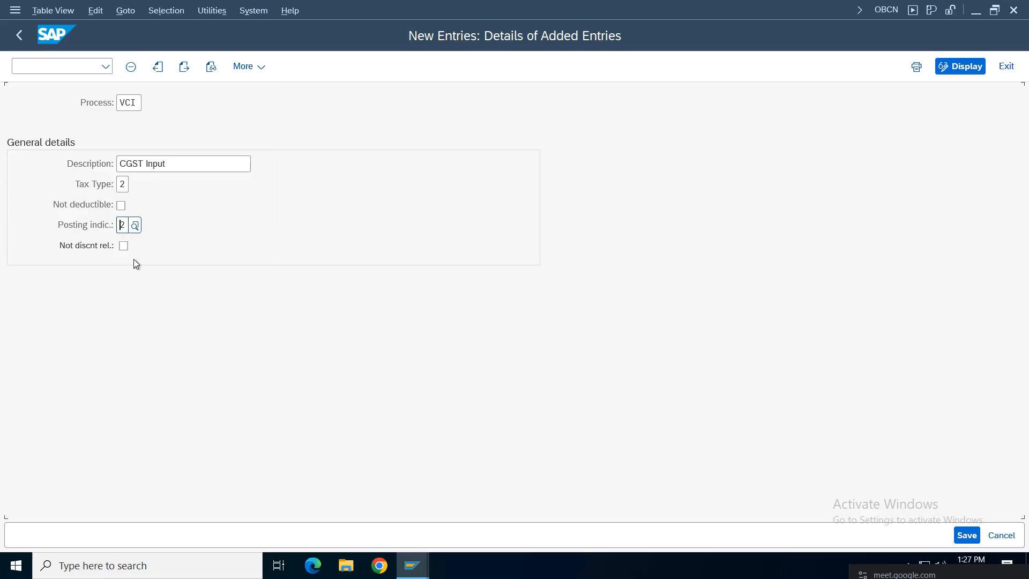
Step: Save the VCI entry under the customizing request and select it in the overview
{"action": "left_click", "coordinate": [966, 534]}
{"action": "left_click", "coordinate": [342, 297]}
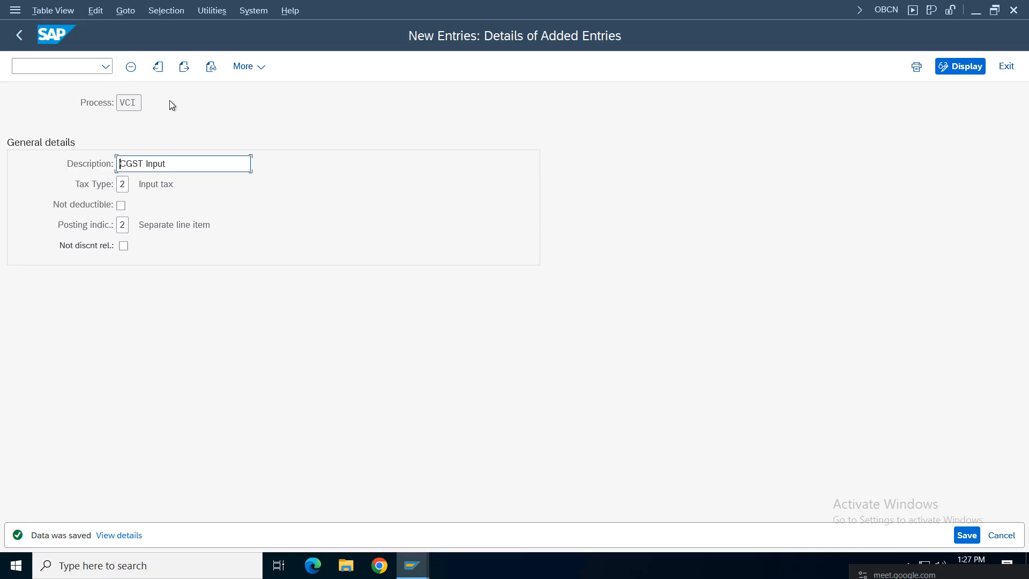
{"action": "left_click", "coordinate": [19, 35]}
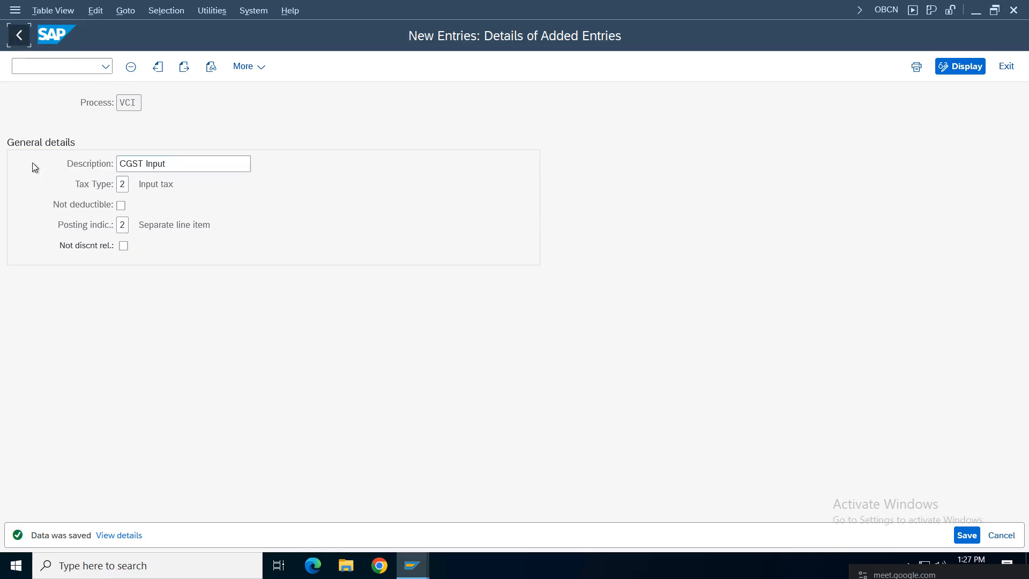
{"action": "left_click", "coordinate": [15, 121]}
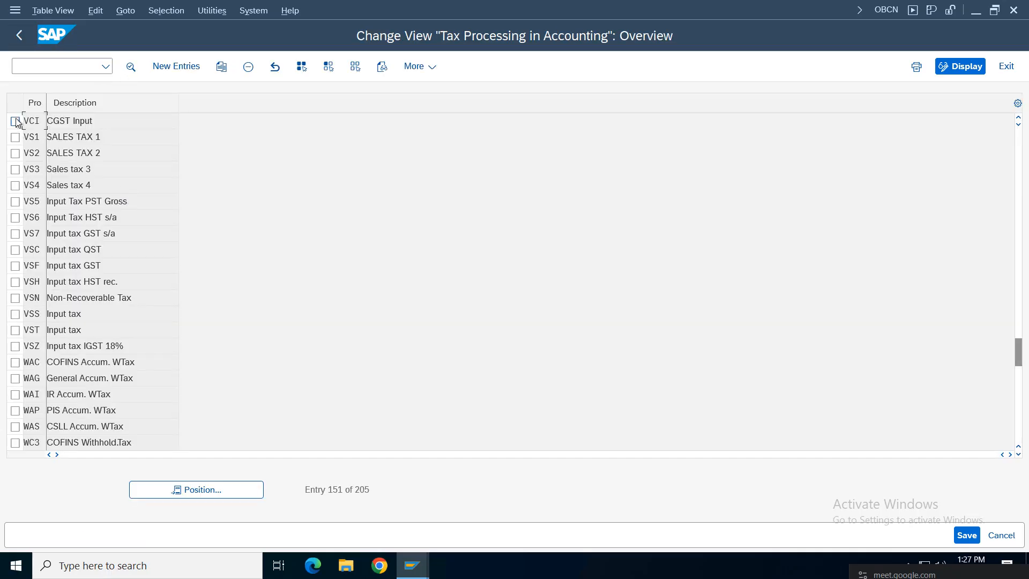
Step: Copy VCI as new process VSI with the description 'SST Input'
{"action": "left_click", "coordinate": [221, 66]}
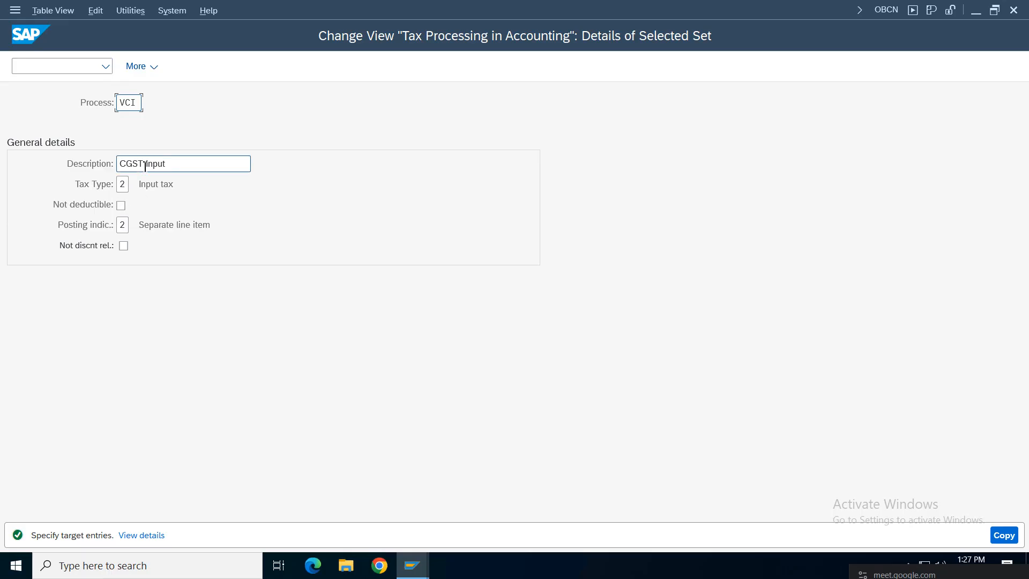
{"action": "left_click", "coordinate": [126, 164]}
{"action": "key", "text": "BackSpace"}
{"action": "type", "text": "S"}
{"action": "left_click", "coordinate": [126, 102]}
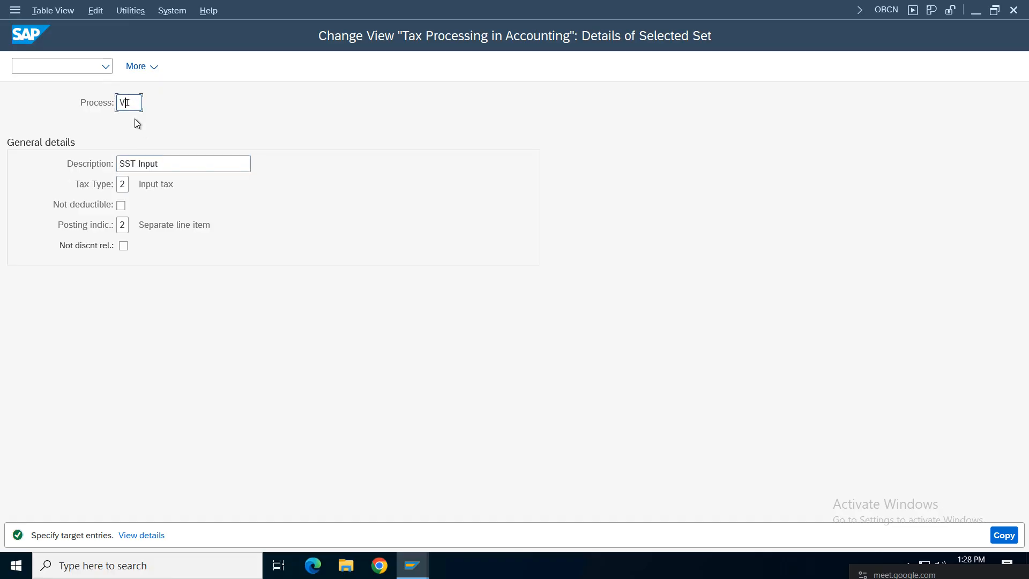
{"action": "type", "text": "SI"}
{"action": "left_click", "coordinate": [1003, 535]}
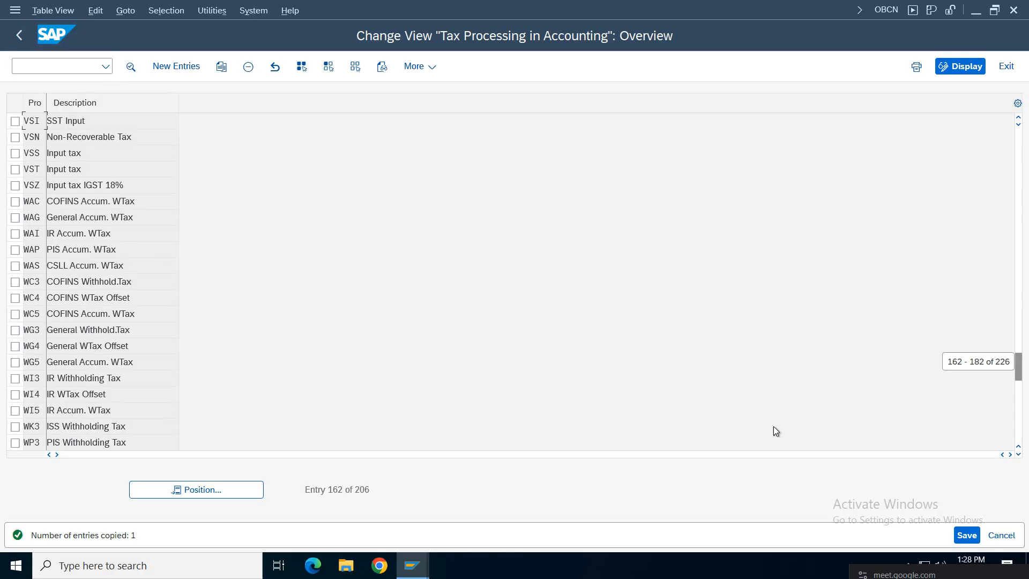
Step: Copy VSI as new process VII with the description 'IGST input'
{"action": "left_click", "coordinate": [18, 124]}
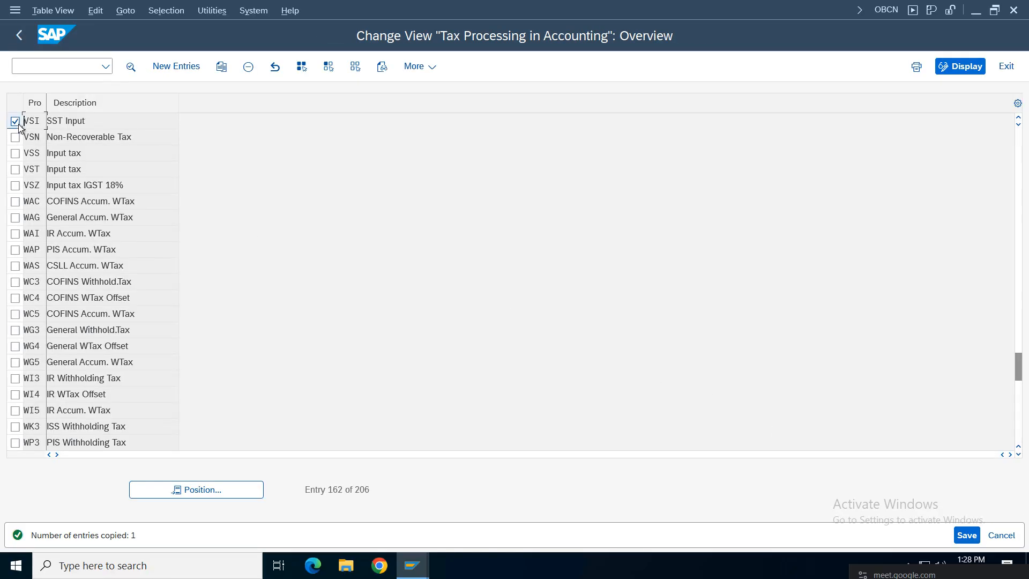
{"action": "left_click", "coordinate": [222, 67]}
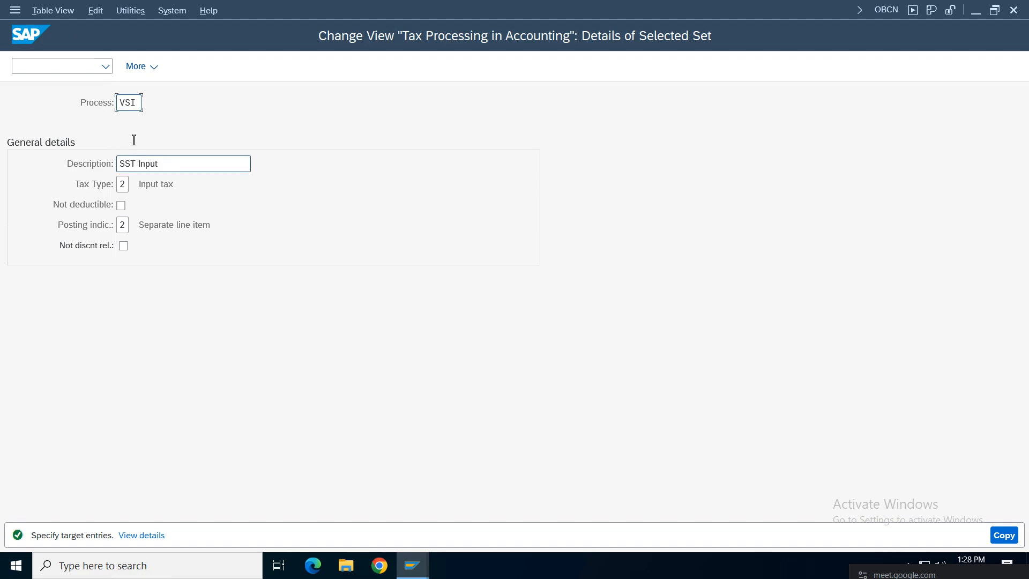
{"action": "left_click", "coordinate": [133, 102]}
{"action": "key", "text": "BackSpace"}
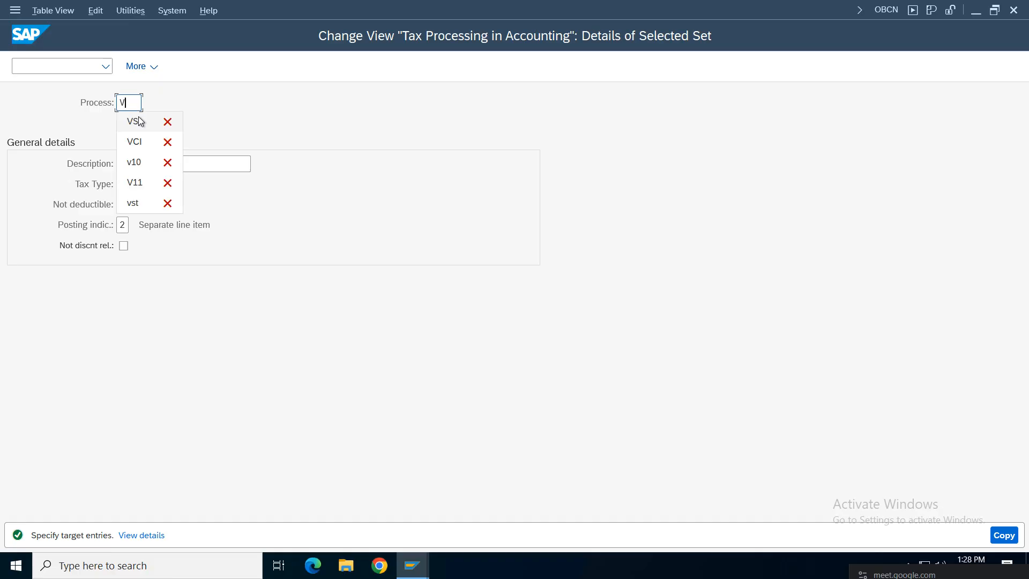
{"action": "type", "text": "II"}
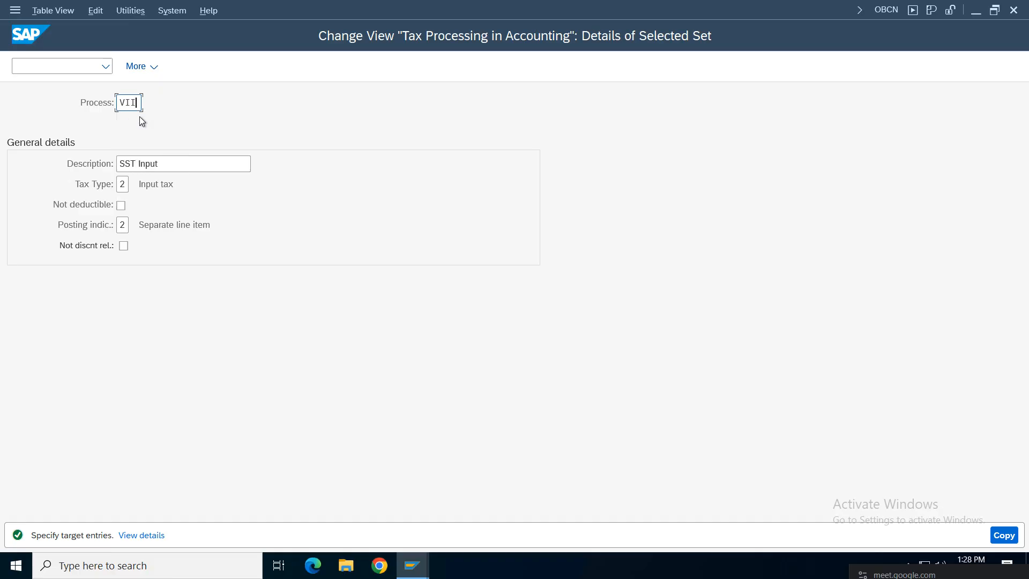
{"action": "left_click", "coordinate": [129, 104]}
{"action": "left_click", "coordinate": [123, 164]}
{"action": "key", "text": "BackSpace"}
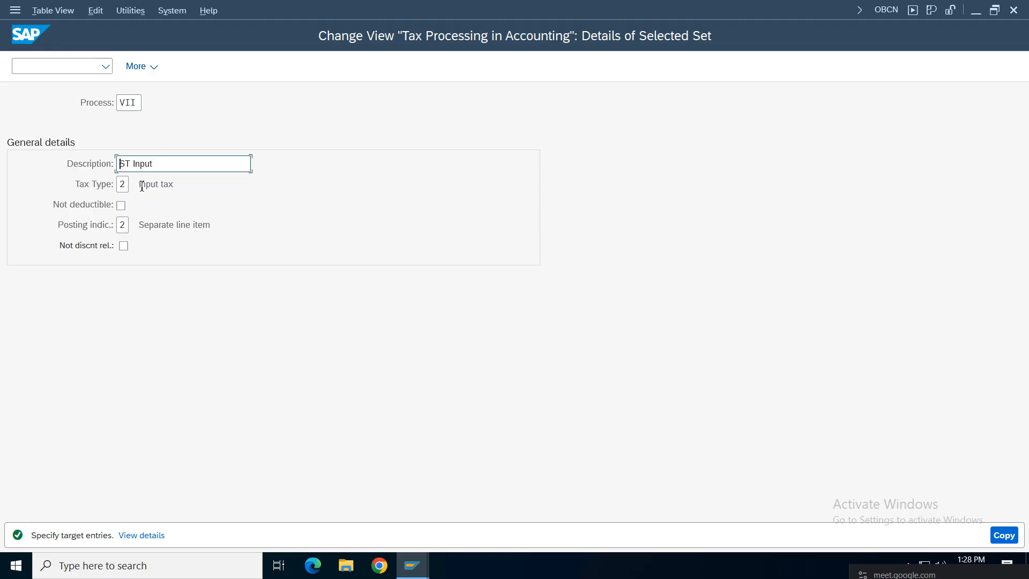
{"action": "key", "text": "Delete"}
{"action": "type", "text": "IGS"}
{"action": "key", "text": "Right"}
{"action": "key", "text": "Right"}
{"action": "key", "text": "Delete"}
{"action": "key", "text": "Delete"}
{"action": "key", "text": "Insert"}
{"action": "type", "text": "in"}
{"action": "left_click", "coordinate": [1003, 535]}
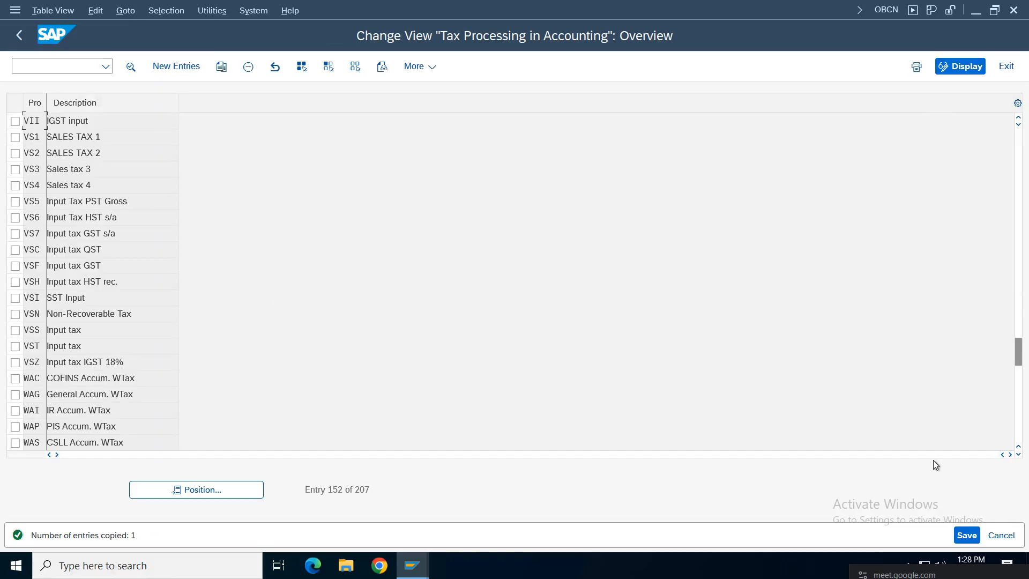
Step: Save the copied VSI and VII entries and locate the three input processes in the list
{"action": "left_click", "coordinate": [967, 535]}
{"action": "left_click_drag", "start_coordinate": [1018, 351], "coordinate": [1018, 340]}
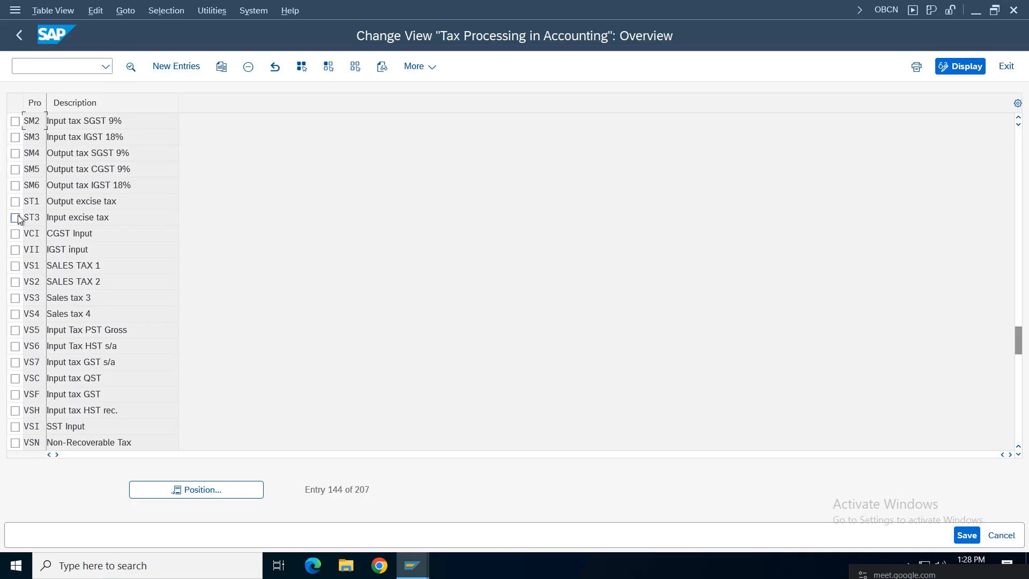
{"action": "left_click", "coordinate": [15, 233]}
{"action": "left_click", "coordinate": [15, 250]}
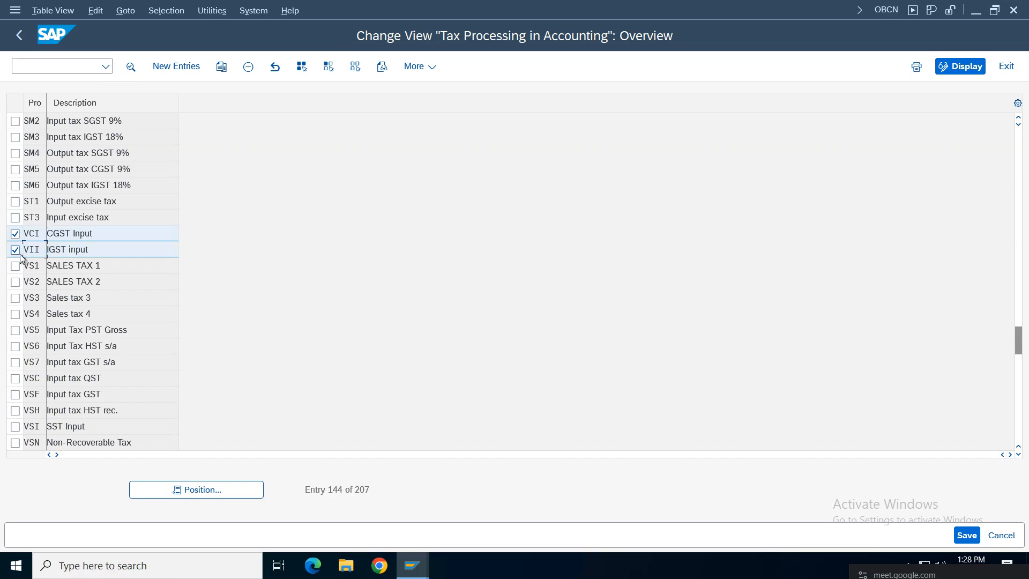
{"action": "left_click", "coordinate": [15, 425]}
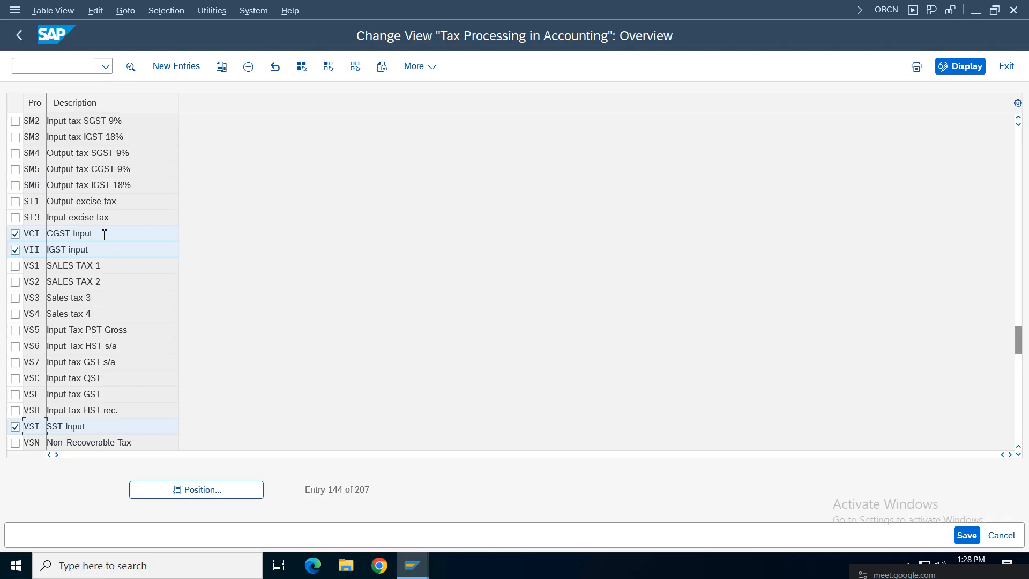
{"action": "left_click", "coordinate": [101, 250]}
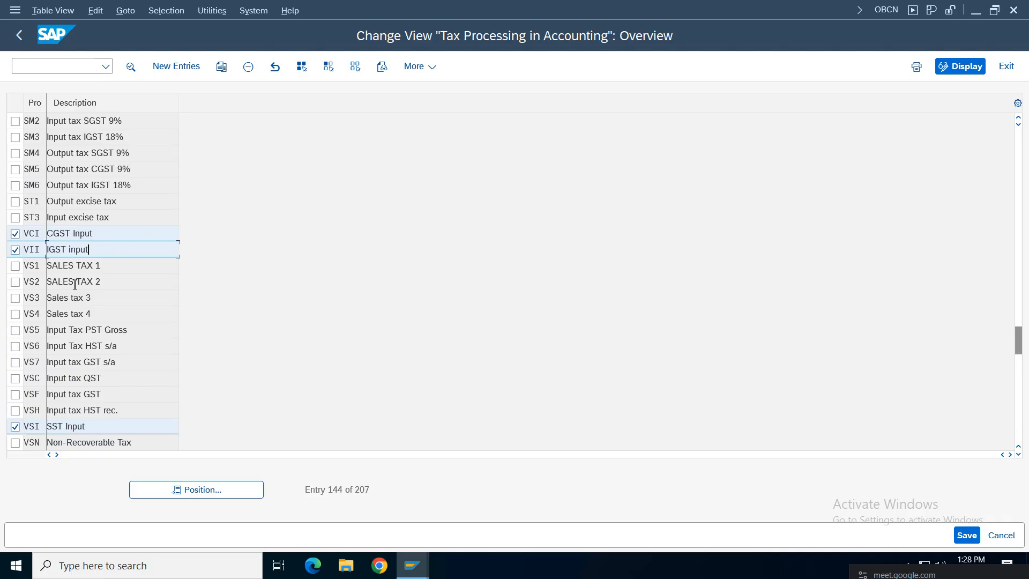
{"action": "left_click", "coordinate": [15, 250]}
{"action": "left_click", "coordinate": [15, 427]}
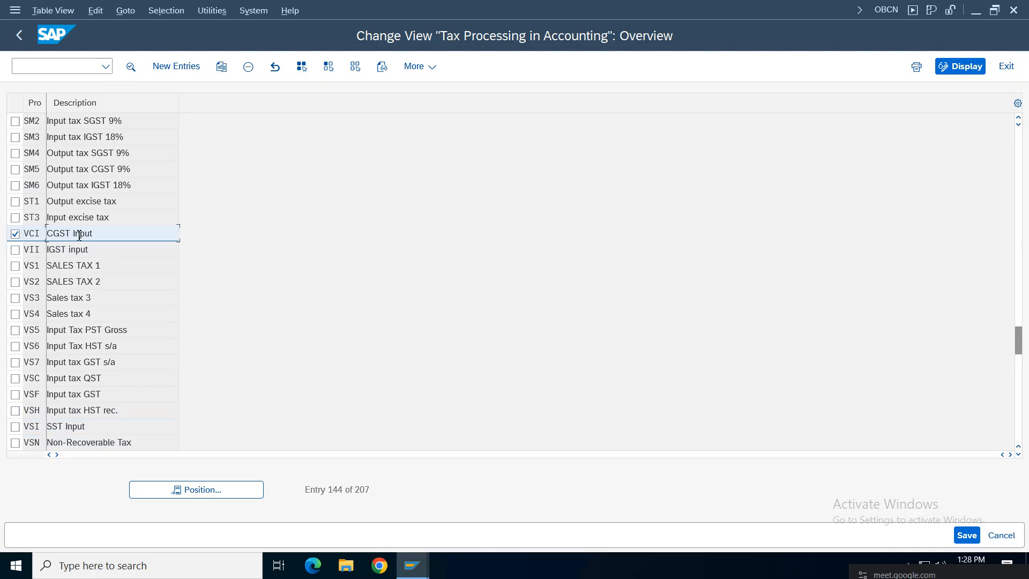
Step: Change the VCI description to 'CGST Input Vz01' and save it
{"action": "double_click", "coordinate": [75, 239]}
{"action": "left_click", "coordinate": [185, 163]}
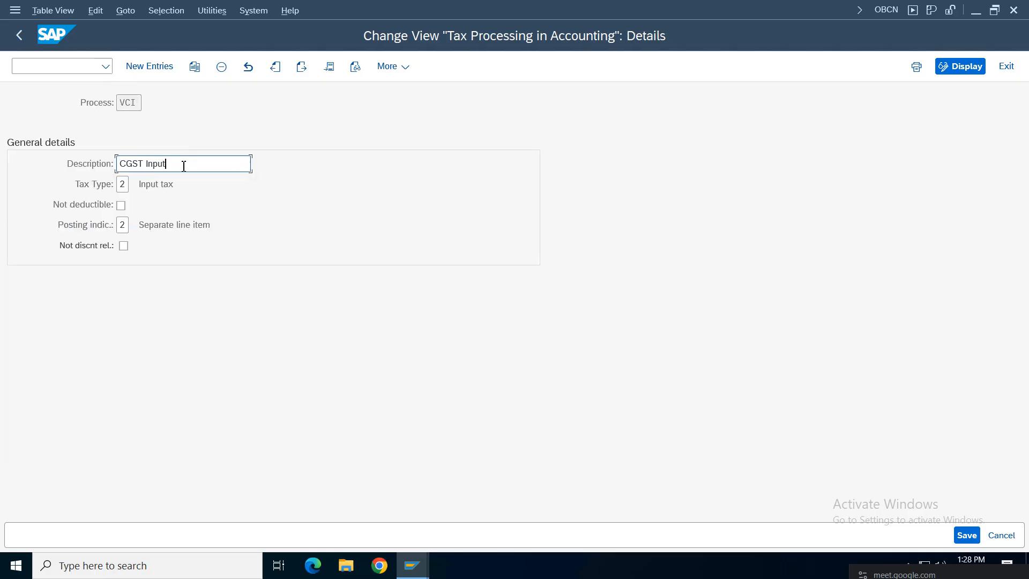
{"action": "type", "text": "Vz011"}
{"action": "key", "text": "BackSpace"}
{"action": "left_click", "coordinate": [967, 534]}
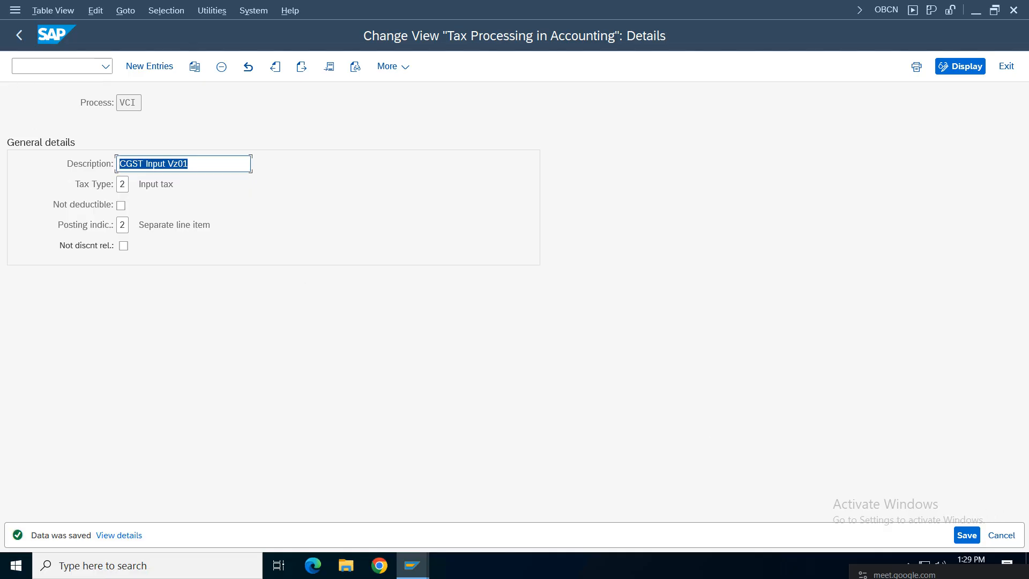
{"action": "left_click", "coordinate": [19, 35]}
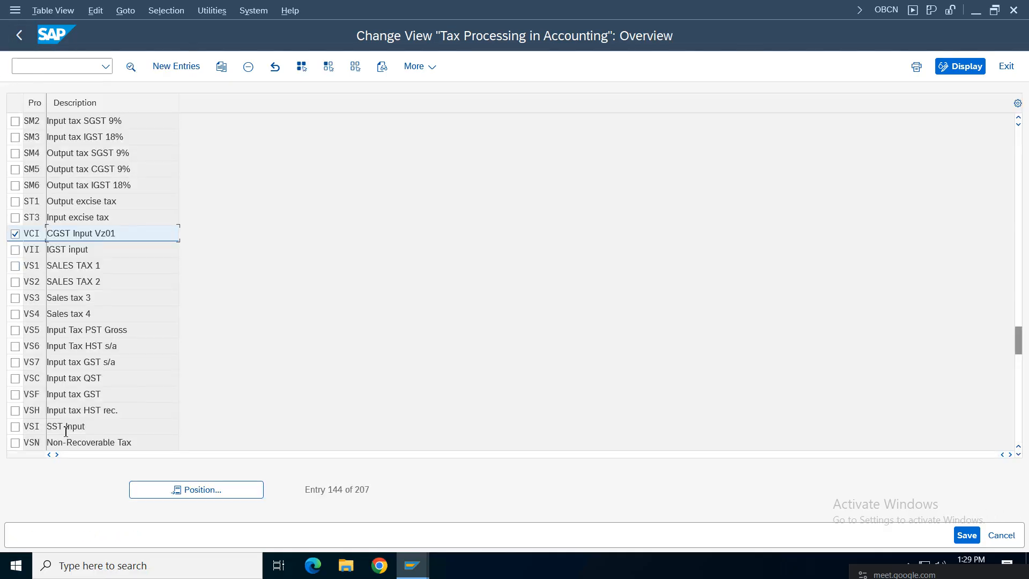
{"action": "key", "text": "F2"}
{"action": "left_click", "coordinate": [212, 169]}
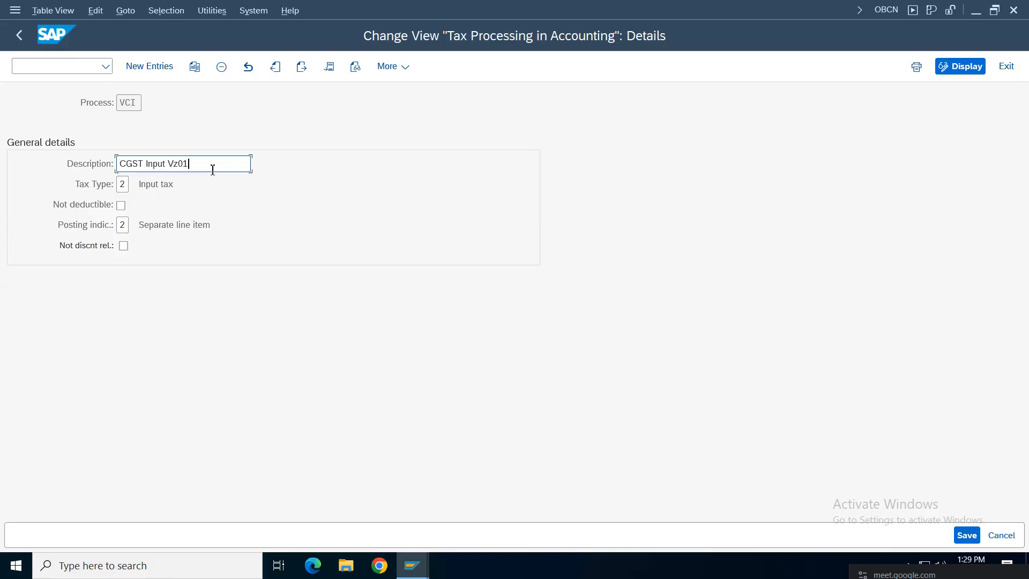
{"action": "left_click", "coordinate": [966, 535]}
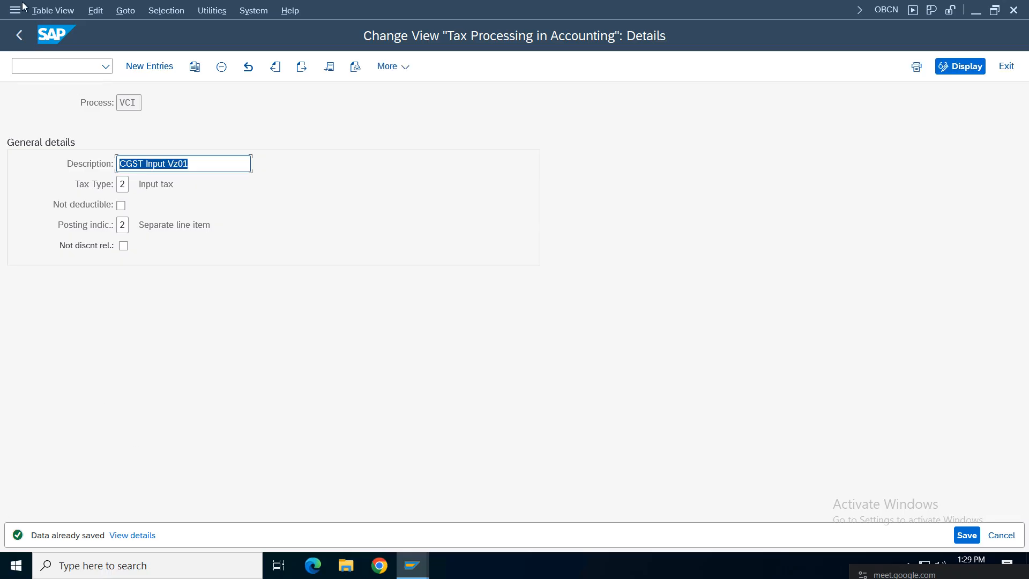
{"action": "left_click", "coordinate": [19, 35]}
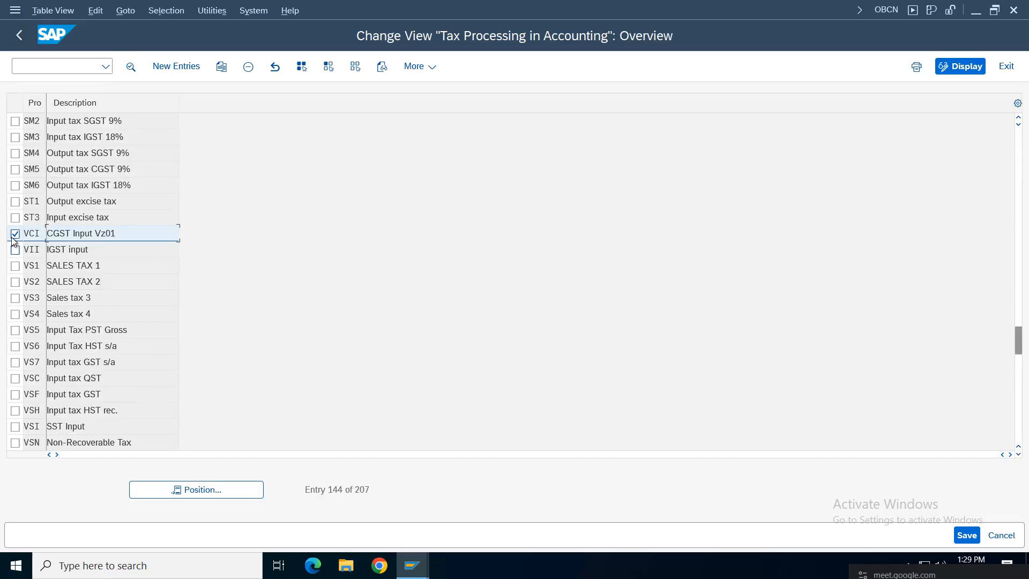
{"action": "left_click", "coordinate": [13, 236]}
Step: Append 'VZ01' to the VSI description, making it 'SST Input VZ01'
{"action": "left_click", "coordinate": [15, 427]}
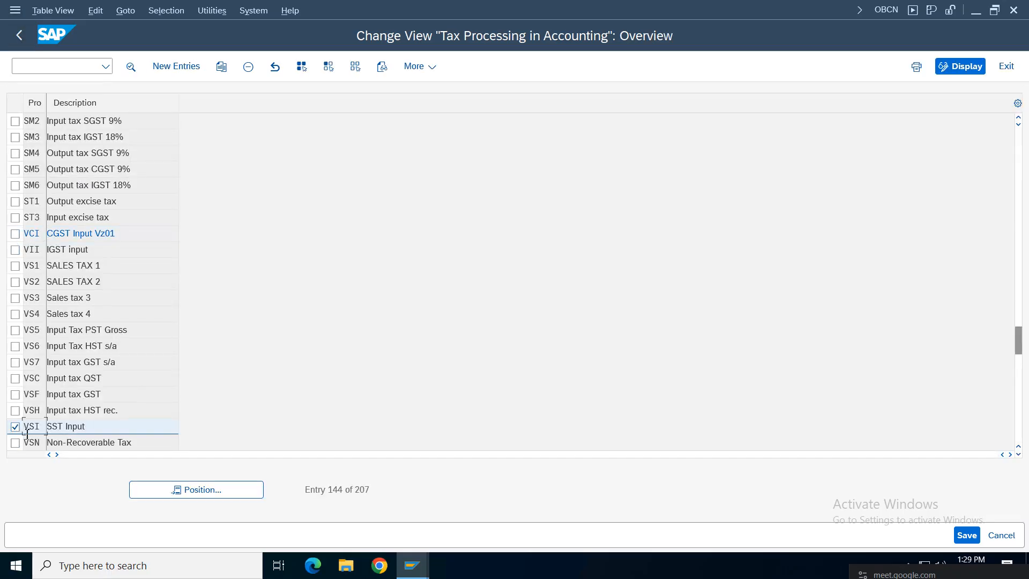
{"action": "double_click", "coordinate": [79, 428]}
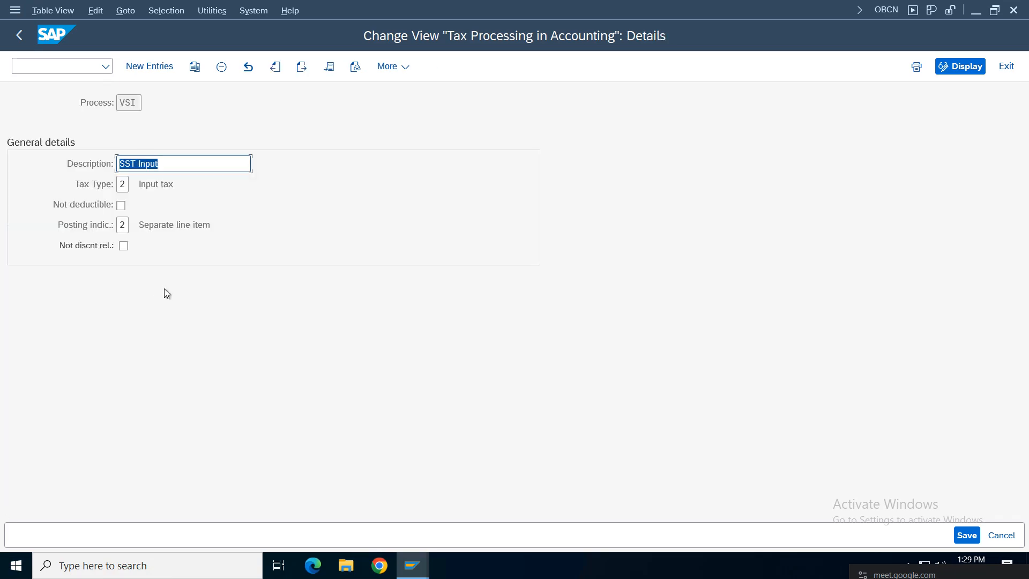
{"action": "left_click", "coordinate": [187, 167]}
{"action": "type", "text": "VZ01"}
{"action": "triple_click", "coordinate": [191, 162]}
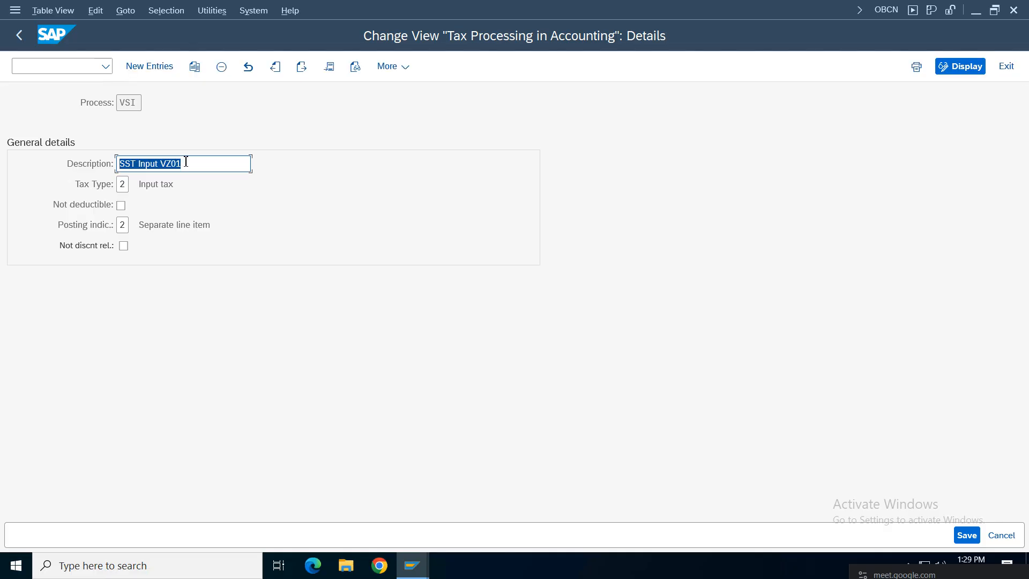
{"action": "left_click", "coordinate": [17, 35]}
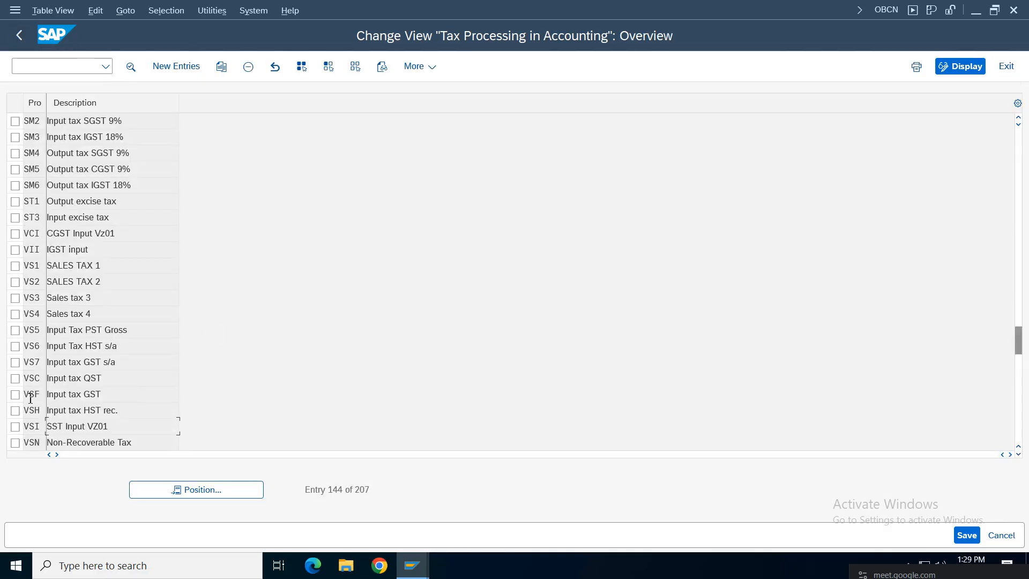
Step: Append 'VZ01' to the VII description, making it 'IGST input VZ01', and save
{"action": "double_click", "coordinate": [71, 250]}
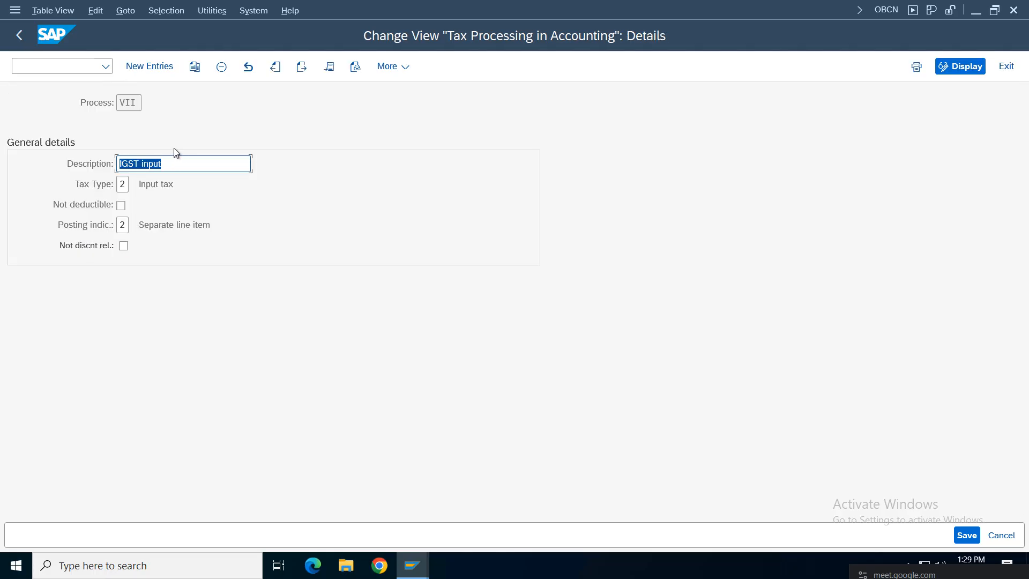
{"action": "left_click", "coordinate": [184, 164]}
{"action": "type", "text": "VZ01"}
{"action": "key", "text": "ctrl+s"}
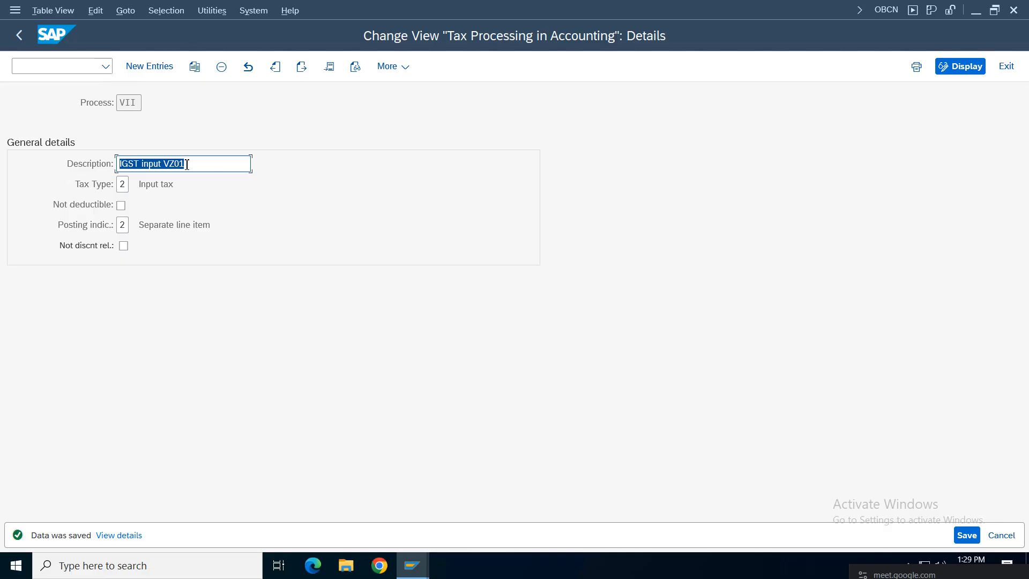
{"action": "left_click", "coordinate": [19, 36]}
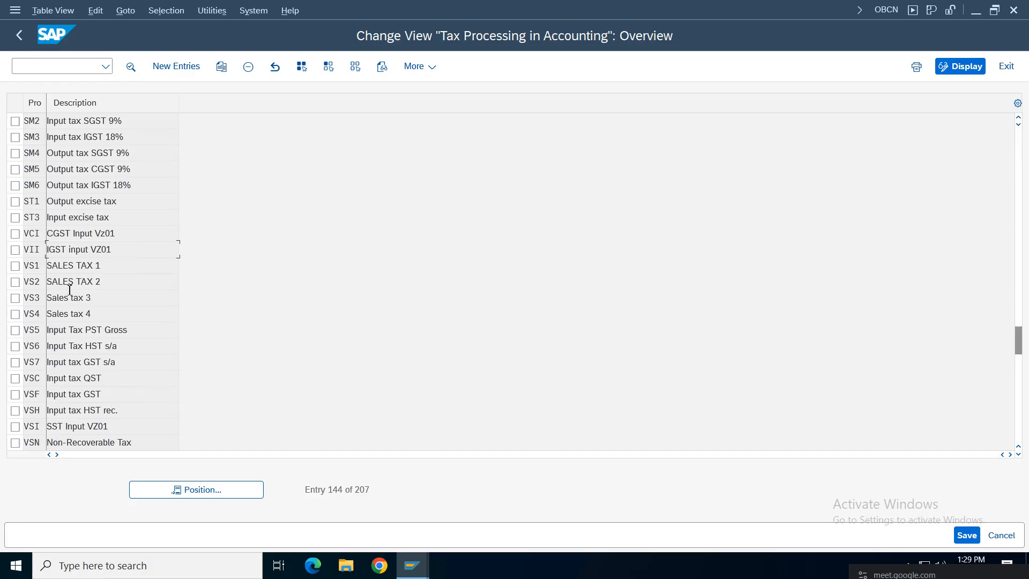
Step: Check that VCI has Input tax type and separate line item posting
{"action": "left_click", "coordinate": [15, 427]}
{"action": "left_click", "coordinate": [15, 250]}
{"action": "left_click", "coordinate": [15, 233]}
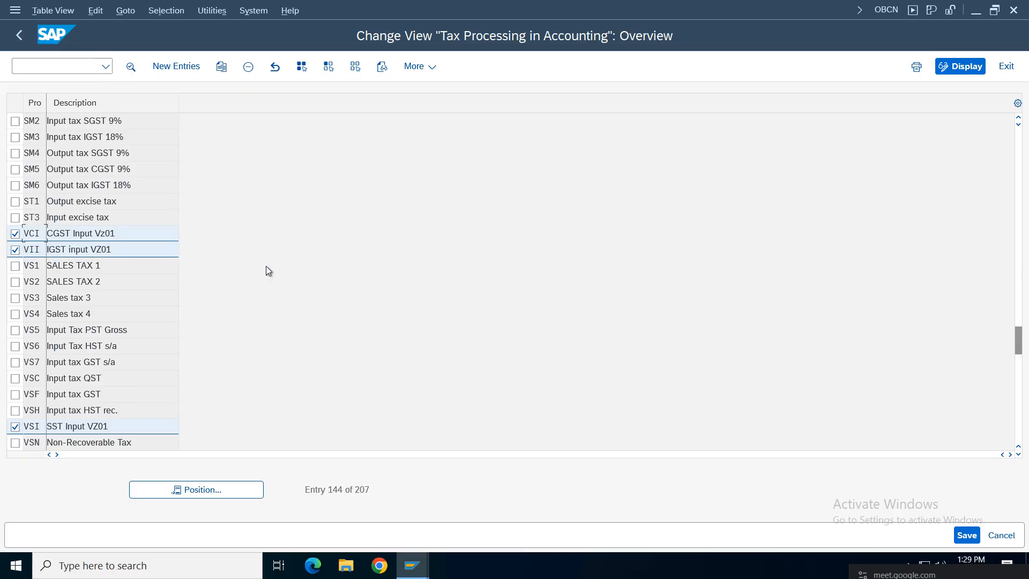
{"action": "left_click", "coordinate": [15, 426]}
{"action": "left_click", "coordinate": [15, 249]}
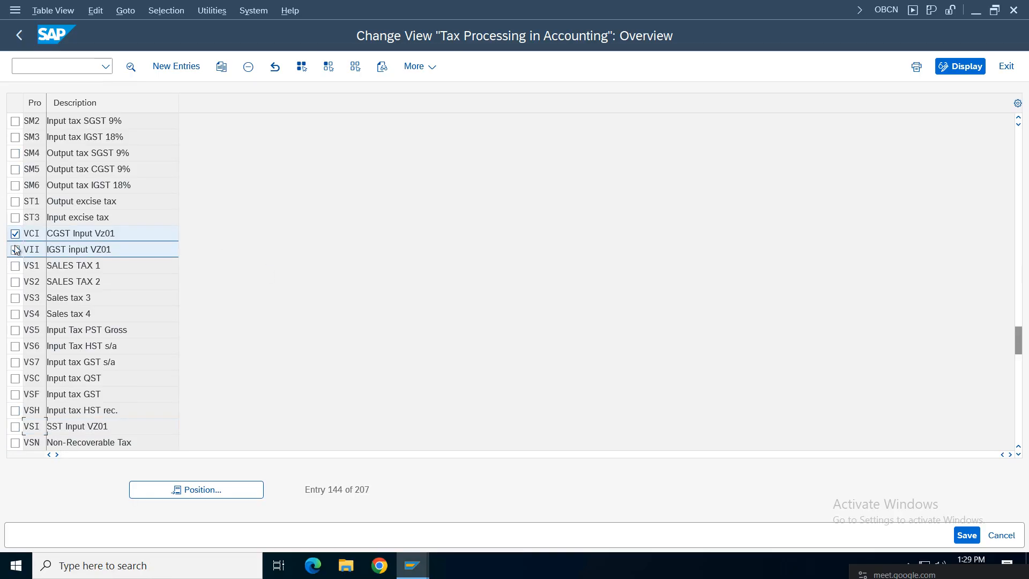
{"action": "double_click", "coordinate": [131, 233]}
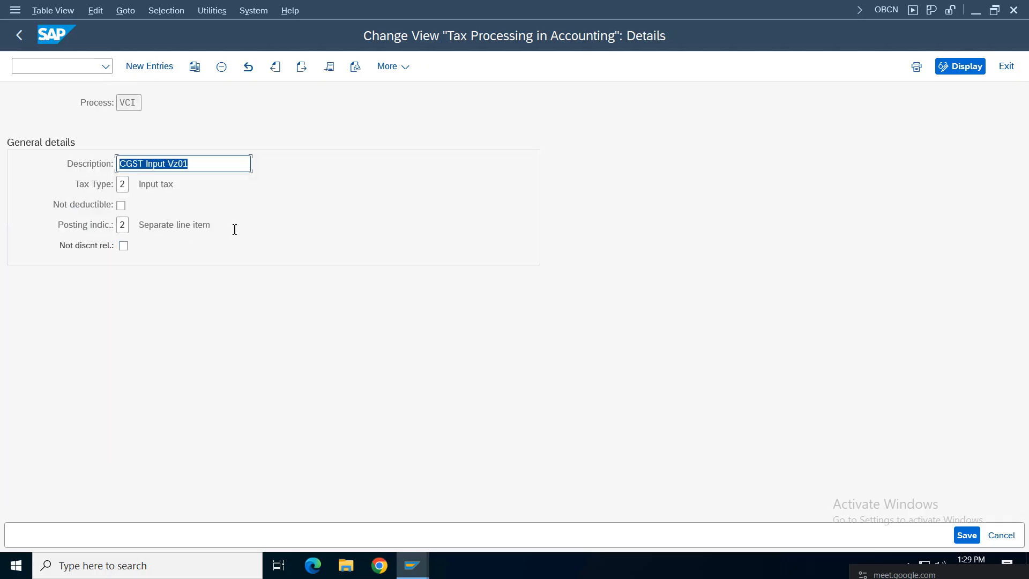
{"action": "left_click_drag", "start_coordinate": [234, 229], "coordinate": [135, 223]}
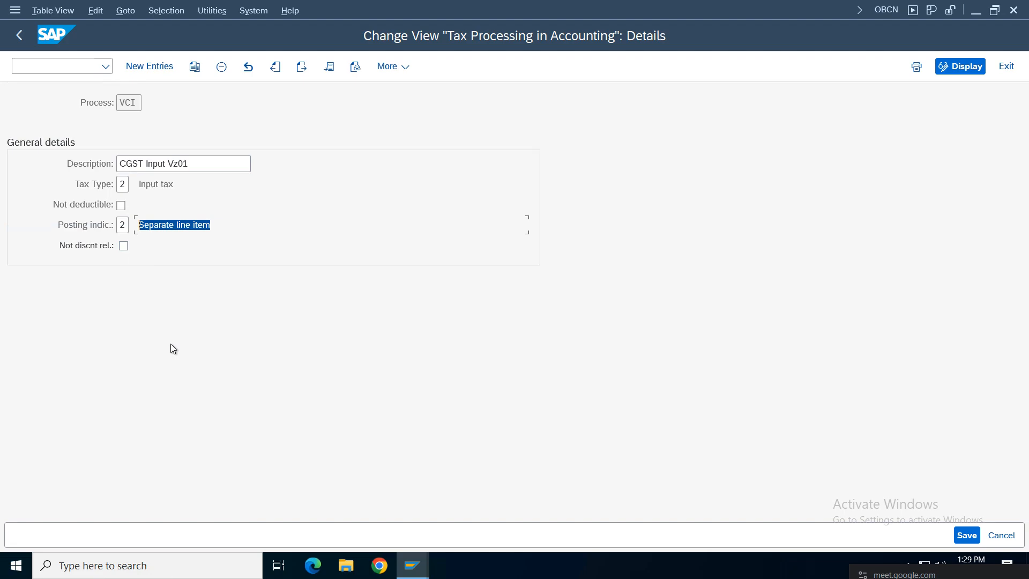
{"action": "left_click_drag", "start_coordinate": [187, 190], "coordinate": [123, 187]}
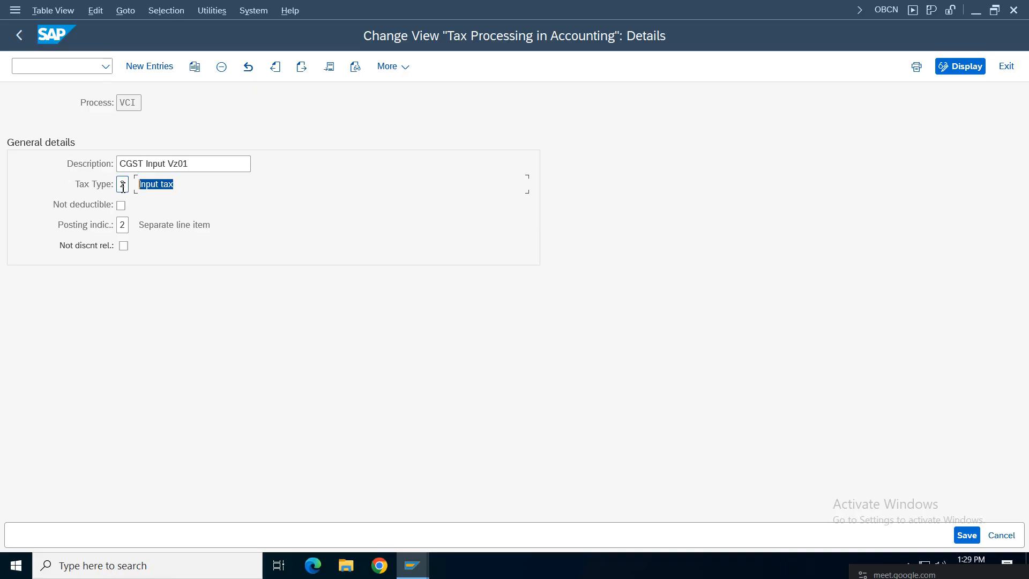
{"action": "left_click", "coordinate": [122, 185]}
{"action": "left_click", "coordinate": [16, 36]}
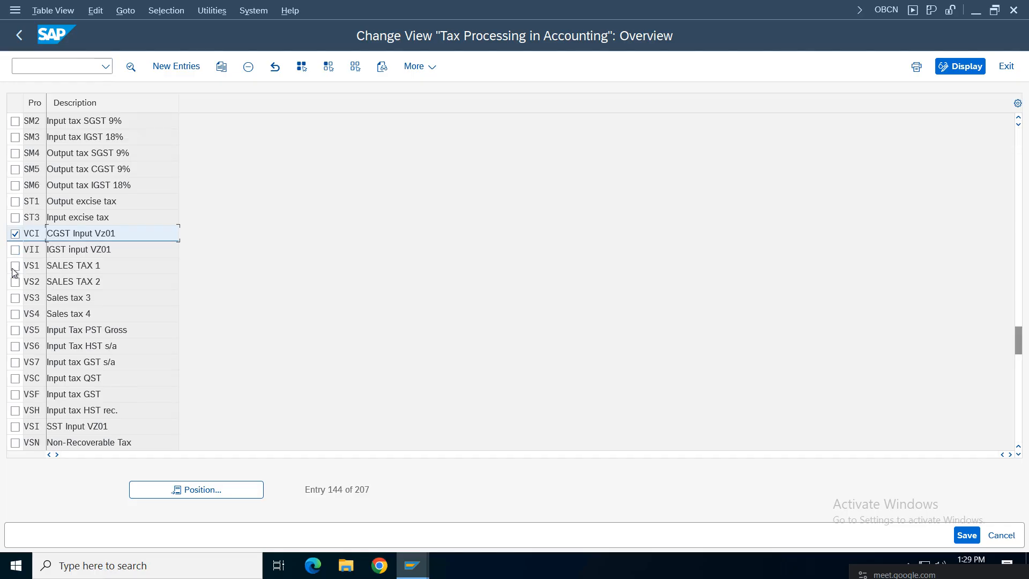
Step: Copy VCI, VII and VSI, turning the first copy into VC0 'CGST Output Vz01' with Output tax
{"action": "left_click", "coordinate": [15, 427]}
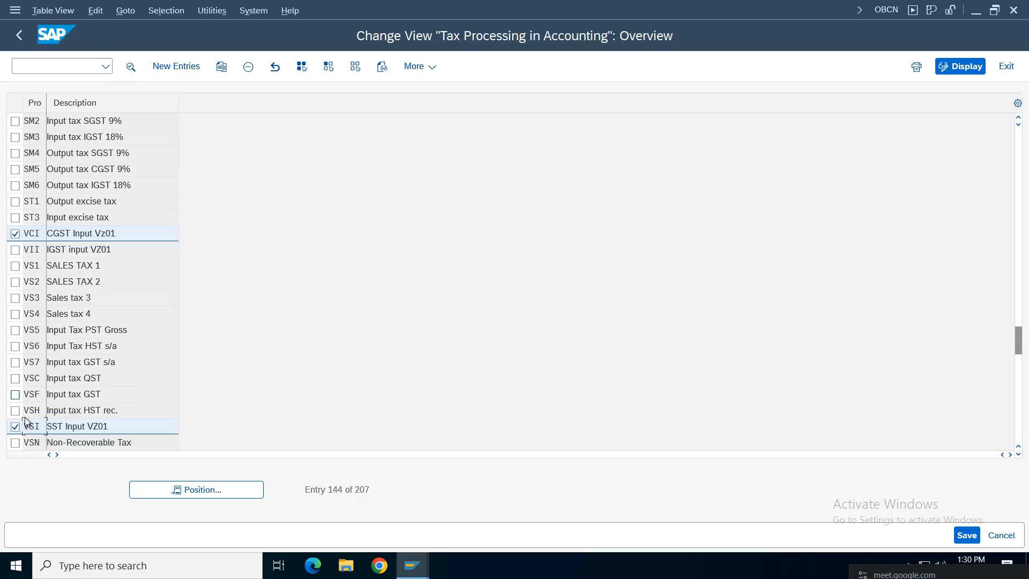
{"action": "left_click", "coordinate": [15, 249]}
{"action": "left_click", "coordinate": [221, 66]}
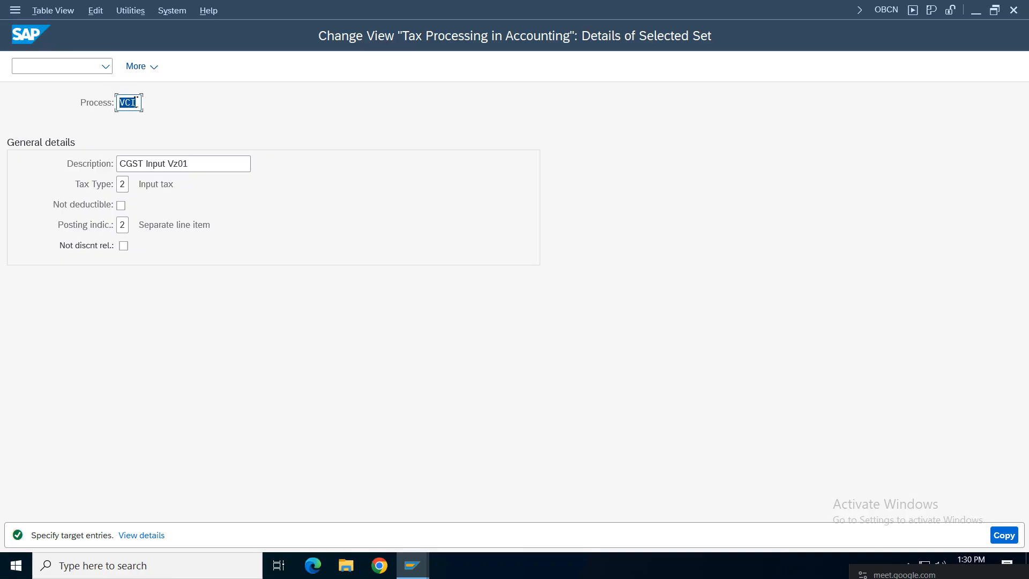
{"action": "left_click", "coordinate": [135, 101]}
{"action": "key", "text": "BackSpace"}
{"action": "type", "text": "0"}
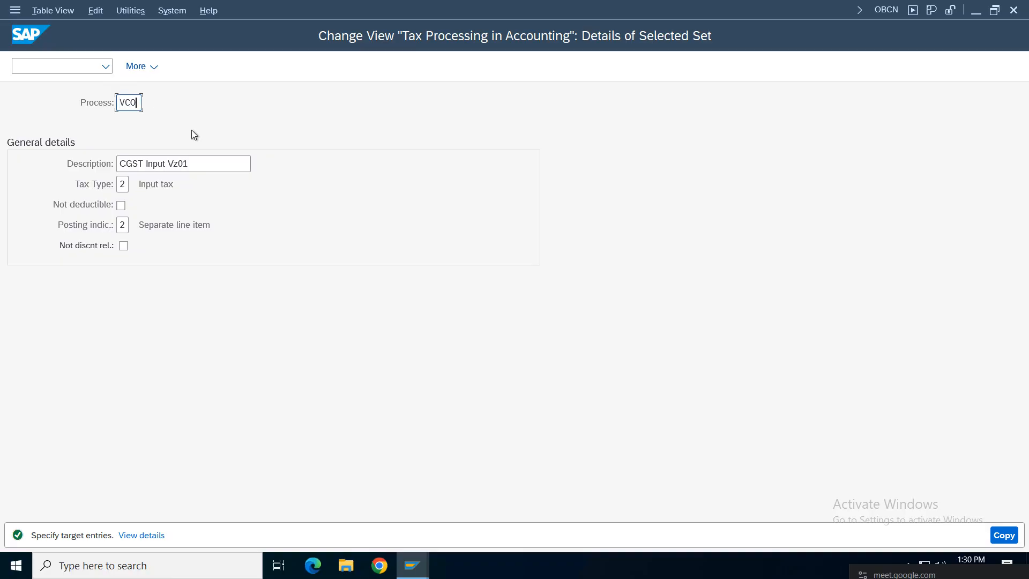
{"action": "left_click", "coordinate": [165, 164]}
{"action": "left_click", "coordinate": [131, 187]}
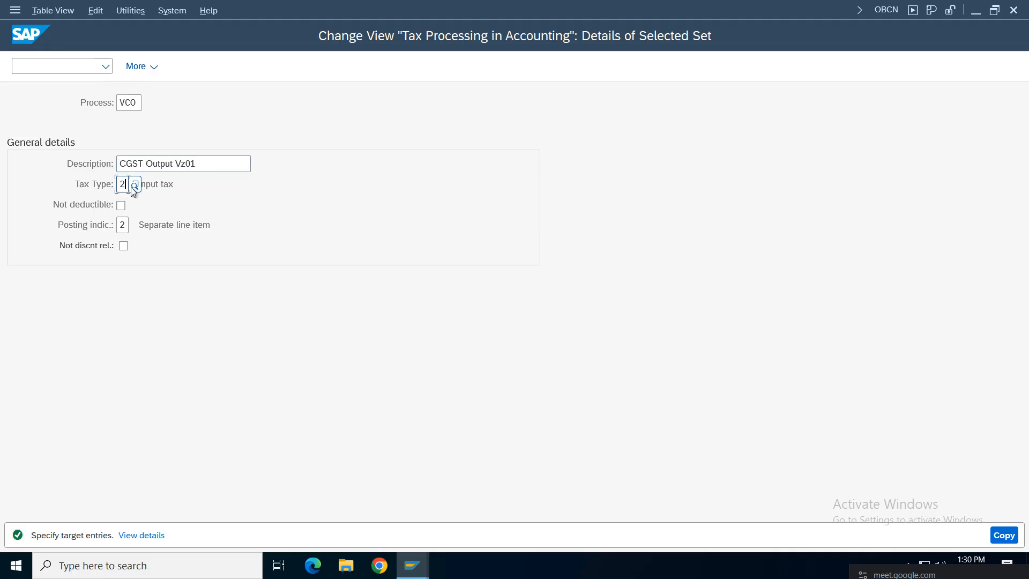
{"action": "left_click", "coordinate": [134, 184]}
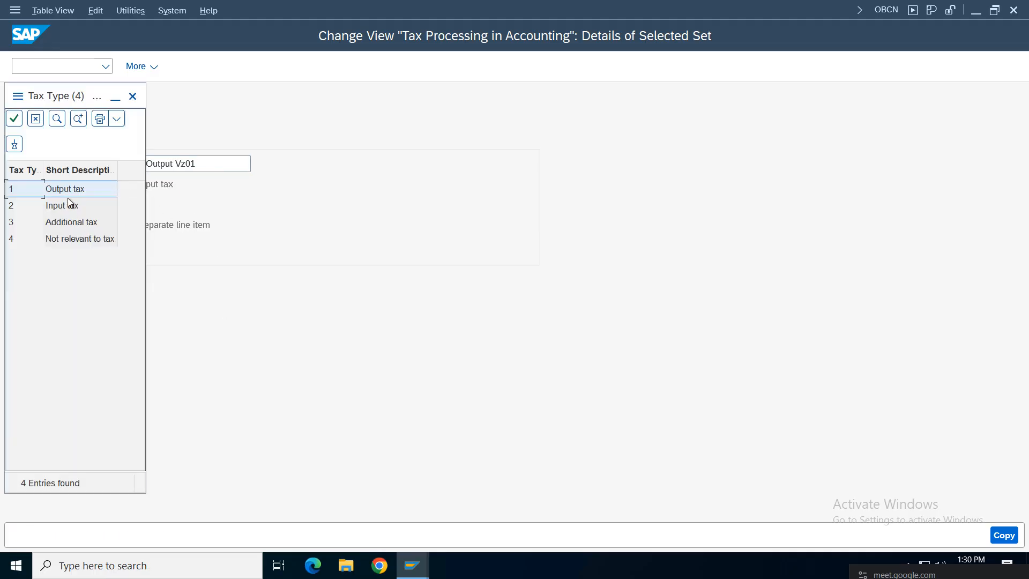
{"action": "double_click", "coordinate": [68, 190]}
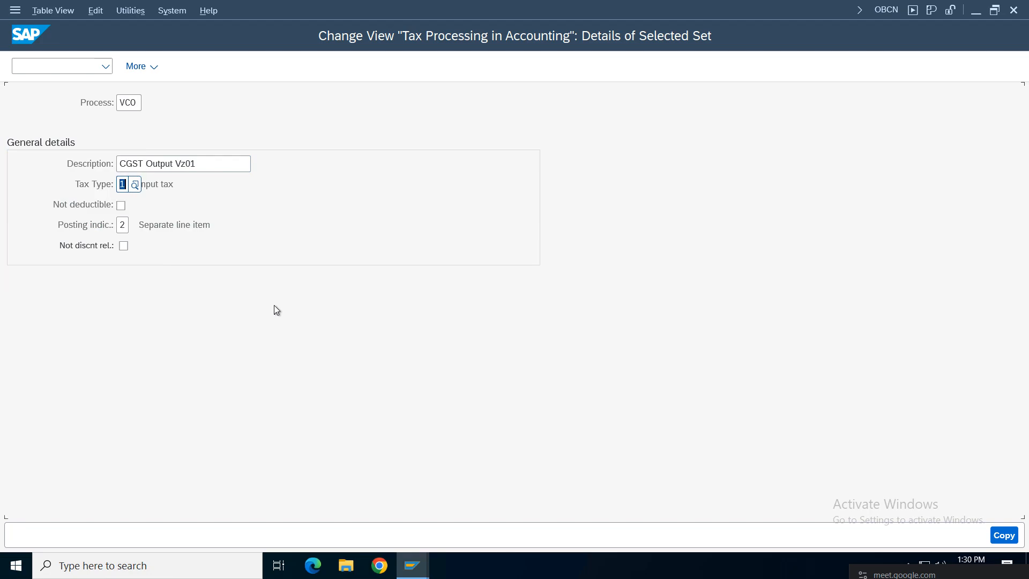
{"action": "left_click", "coordinate": [1002, 534]}
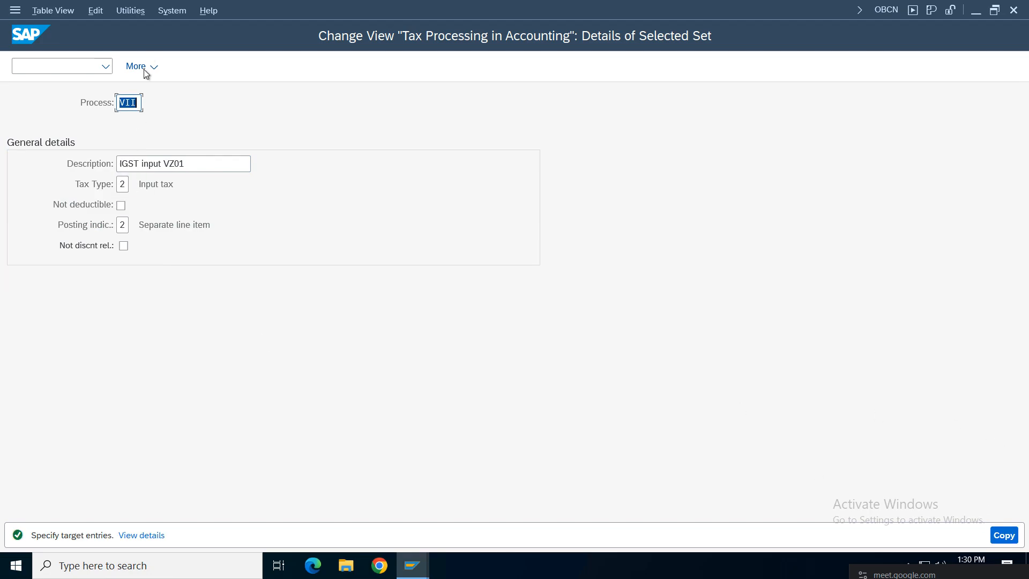
Step: Make the second copy VIO 'IGST Output VZ01' with tax type 1, then clear VS0's tax type
{"action": "type", "text": "VIO"}
{"action": "left_click", "coordinate": [159, 163]}
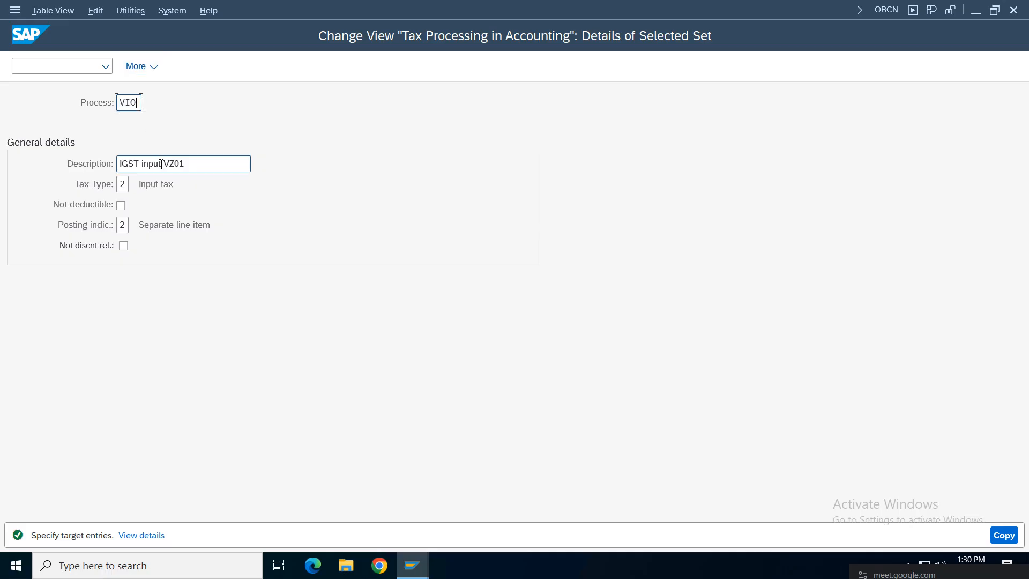
{"action": "key", "text": "BackSpace"}
{"action": "key", "text": "BackSpace"}
{"action": "key", "text": "BackSpace"}
{"action": "key", "text": "BackSpace"}
{"action": "type", "text": "Output"}
{"action": "left_click", "coordinate": [125, 185]}
{"action": "key", "text": "BackSpace"}
{"action": "type", "text": "1"}
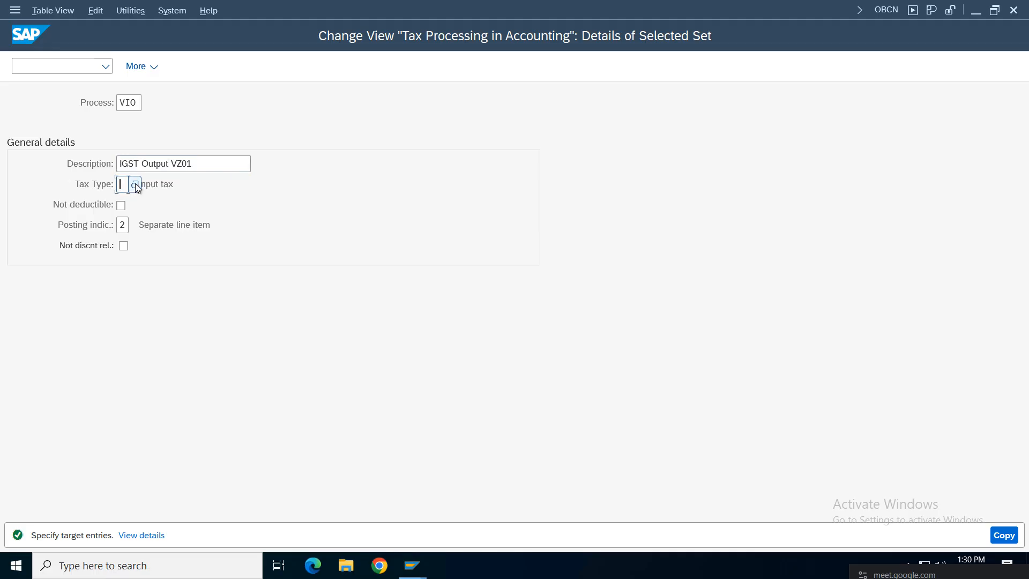
{"action": "key", "text": "Return"}
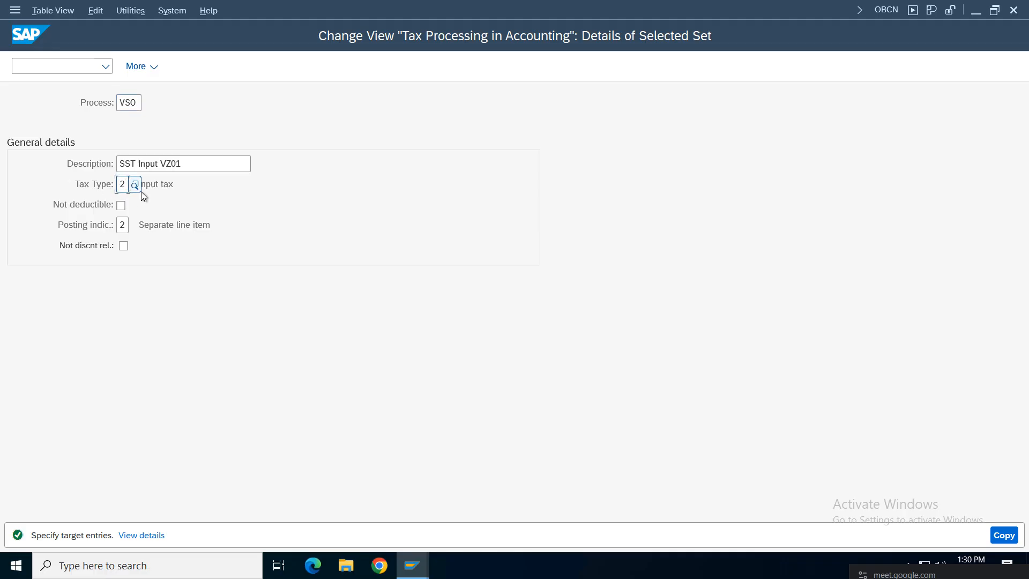
{"action": "key", "text": "BackSpace"}
Step: Give VS0 tax type 1, finish the copies, and save VS0 as 'SST Output VZ01'
{"action": "type", "text": "1"}
{"action": "key", "text": "Return"}
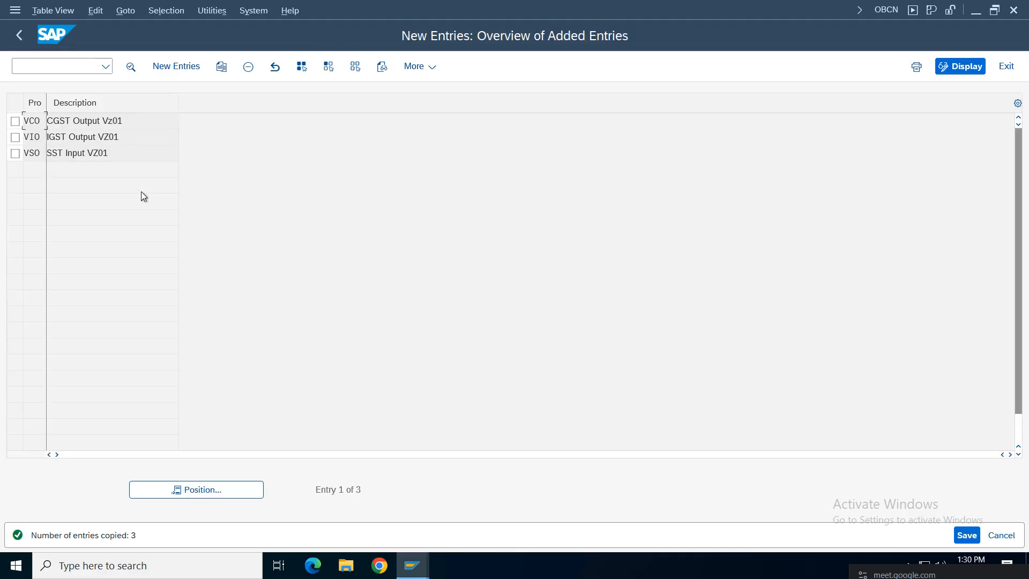
{"action": "double_click", "coordinate": [71, 156]}
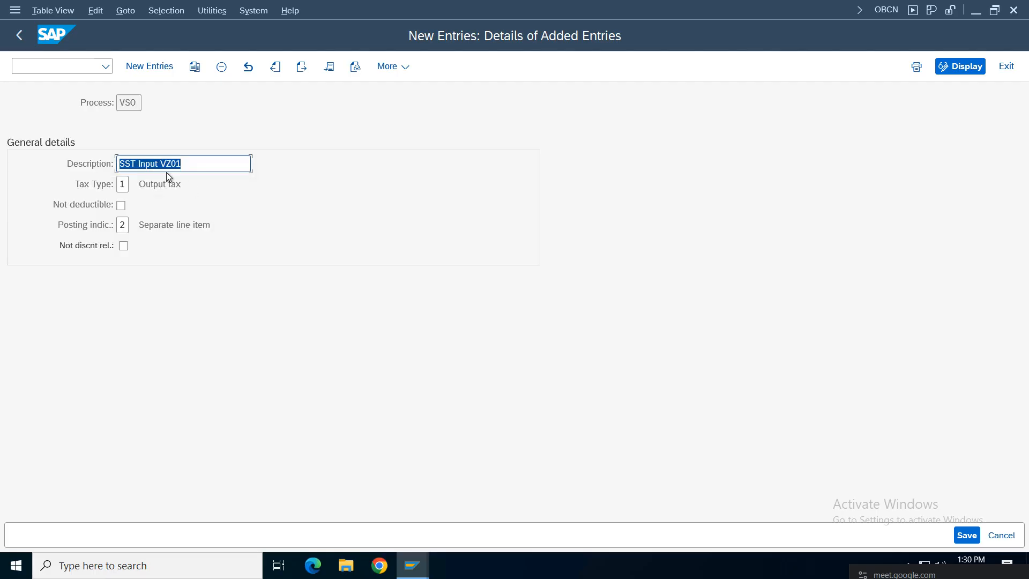
{"action": "left_click", "coordinate": [161, 164]}
{"action": "key", "text": "ctrl+s"}
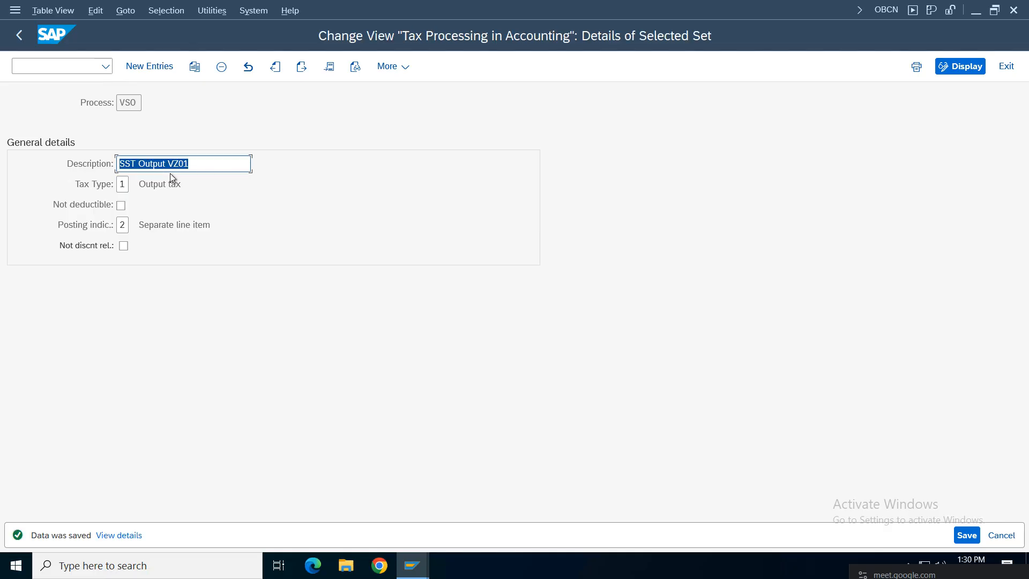
{"action": "left_click", "coordinate": [24, 39]}
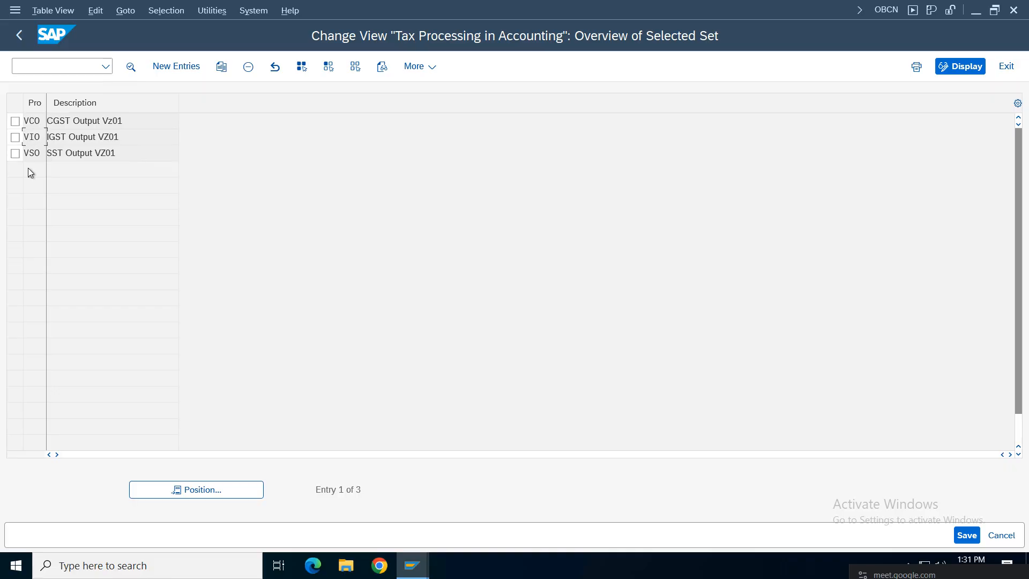
Step: Check that VC0, VI0 and VS0 all have Output tax type
{"action": "left_click", "coordinate": [35, 153]}
{"action": "left_click", "coordinate": [32, 138]}
{"action": "double_click", "coordinate": [96, 121]}
{"action": "left_click", "coordinate": [139, 187]}
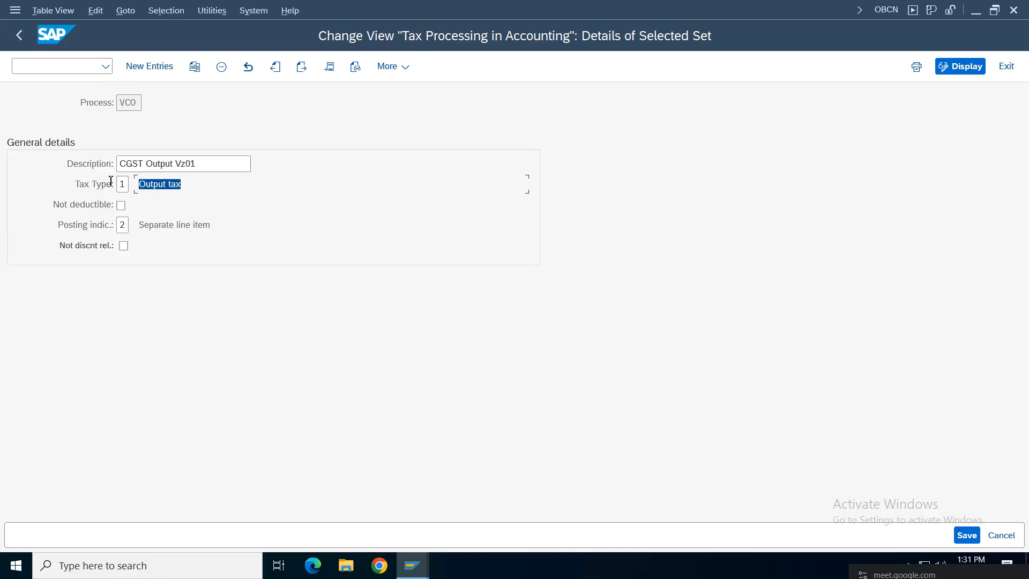
{"action": "left_click", "coordinate": [301, 66]}
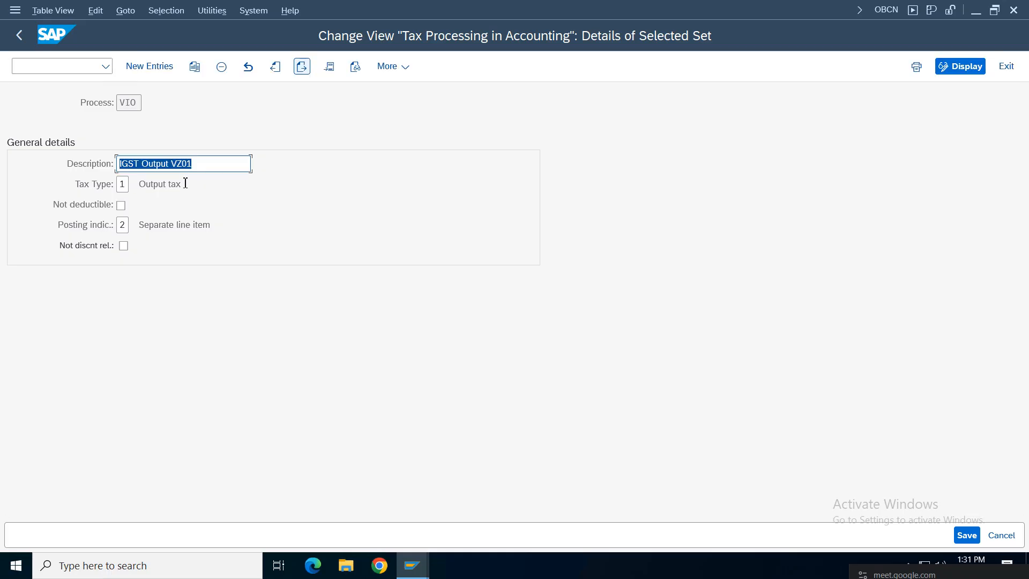
{"action": "left_click", "coordinate": [301, 67]}
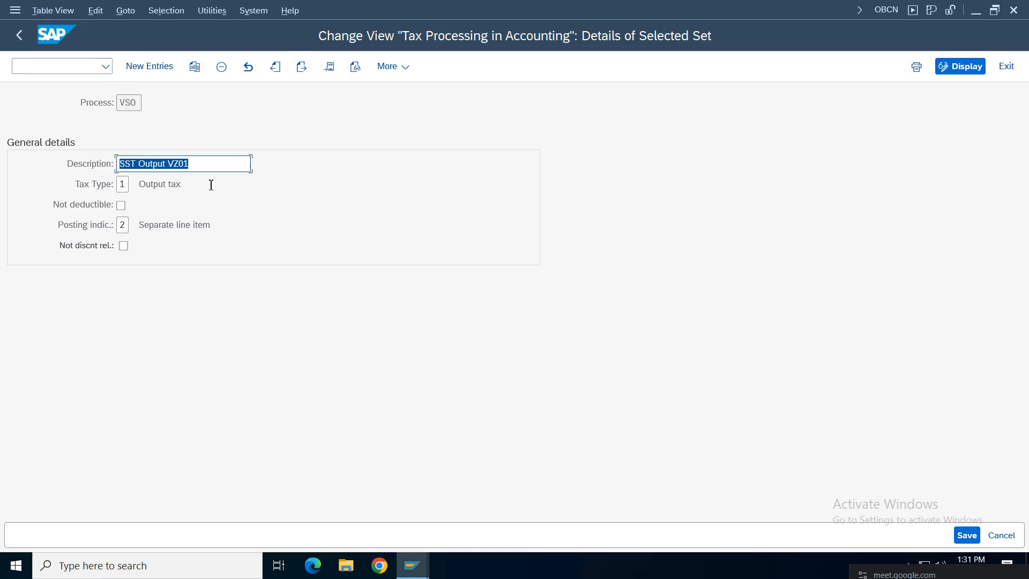
{"action": "left_click", "coordinate": [211, 183]}
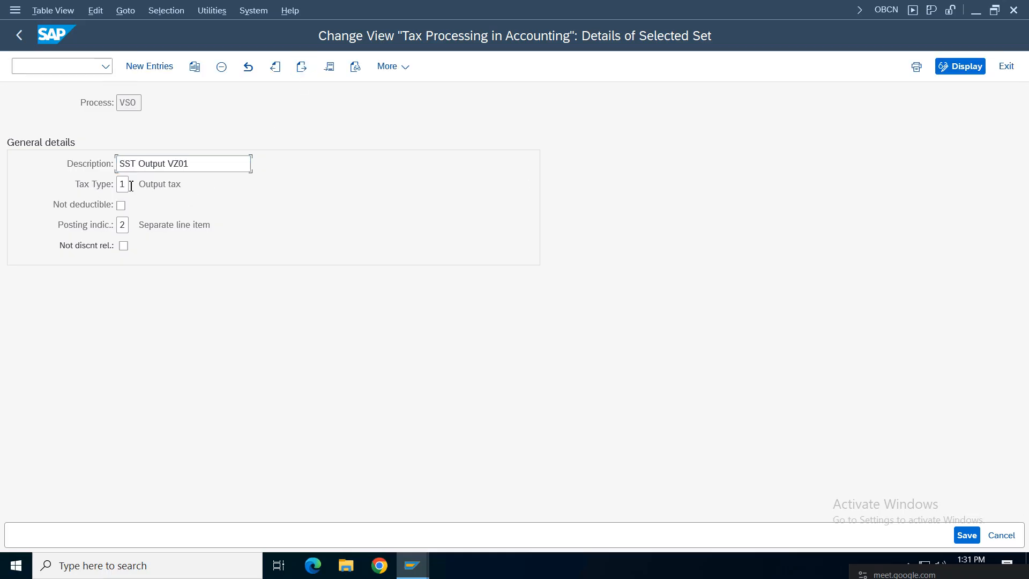
{"action": "left_click", "coordinate": [22, 36]}
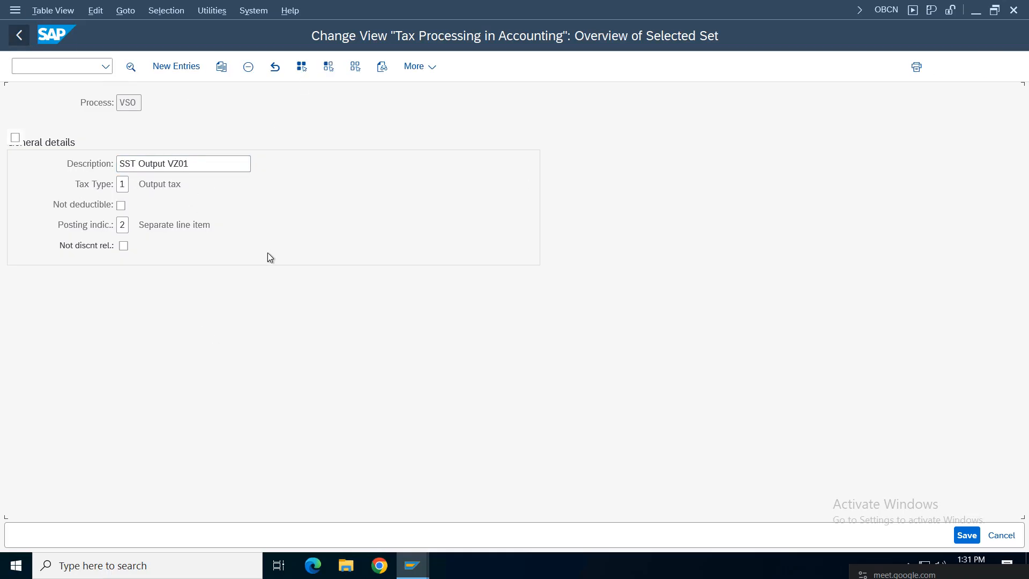
Step: Save the tax processing entries and return to the IMG tree
{"action": "left_click", "coordinate": [970, 536]}
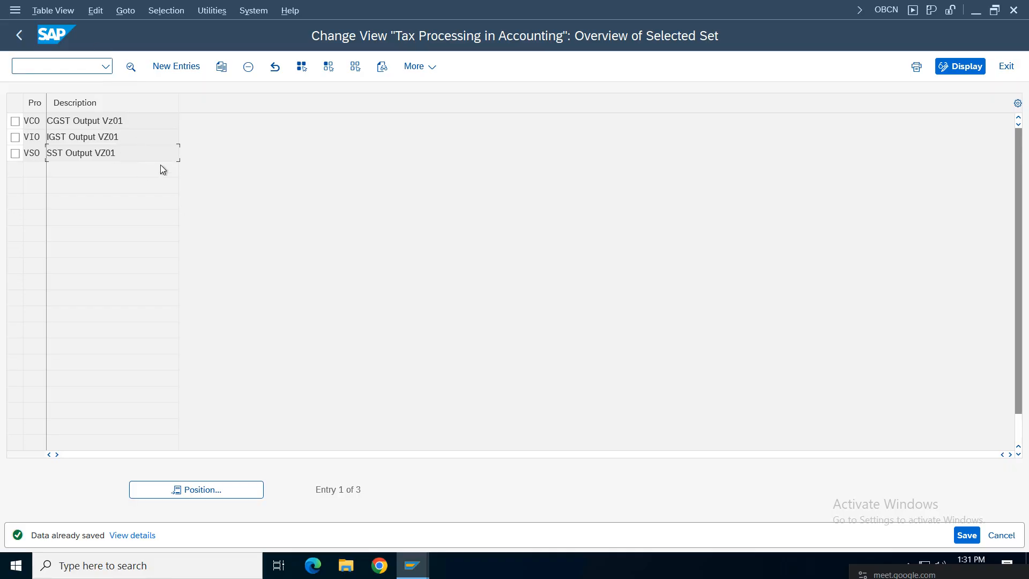
{"action": "left_click", "coordinate": [20, 36]}
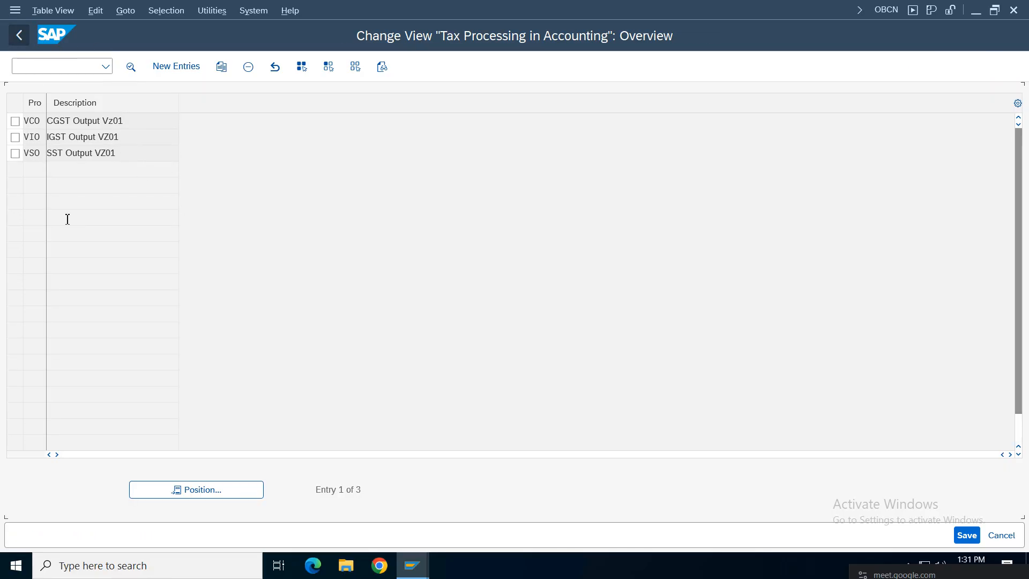
{"action": "left_click", "coordinate": [20, 34]}
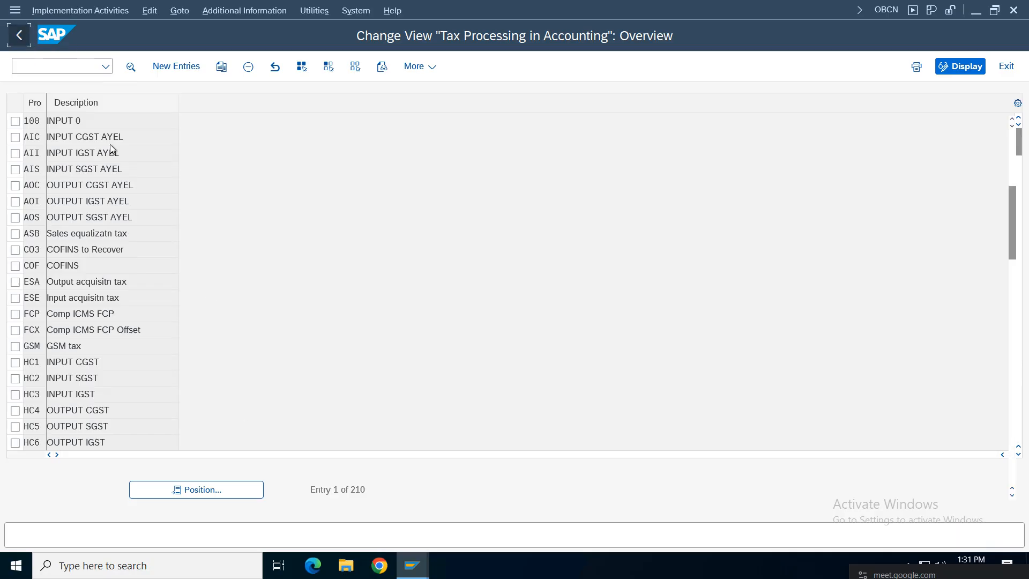
Step: Review the GST notes in rows 513–516, including the OB40 instruction in E516
{"action": "left_click", "coordinate": [648, 10]}
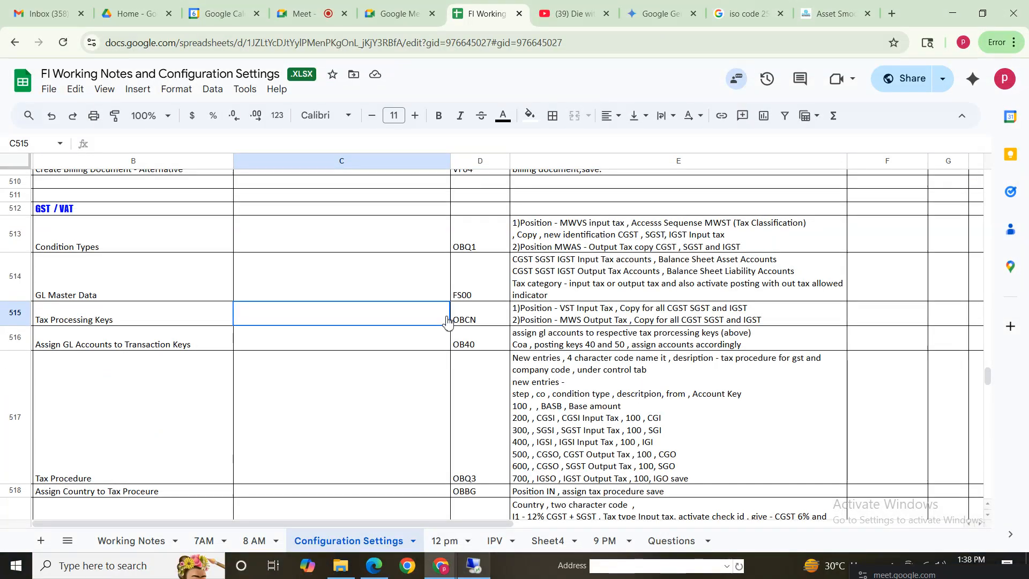
{"action": "left_click_drag", "start_coordinate": [86, 236], "coordinate": [829, 330]}
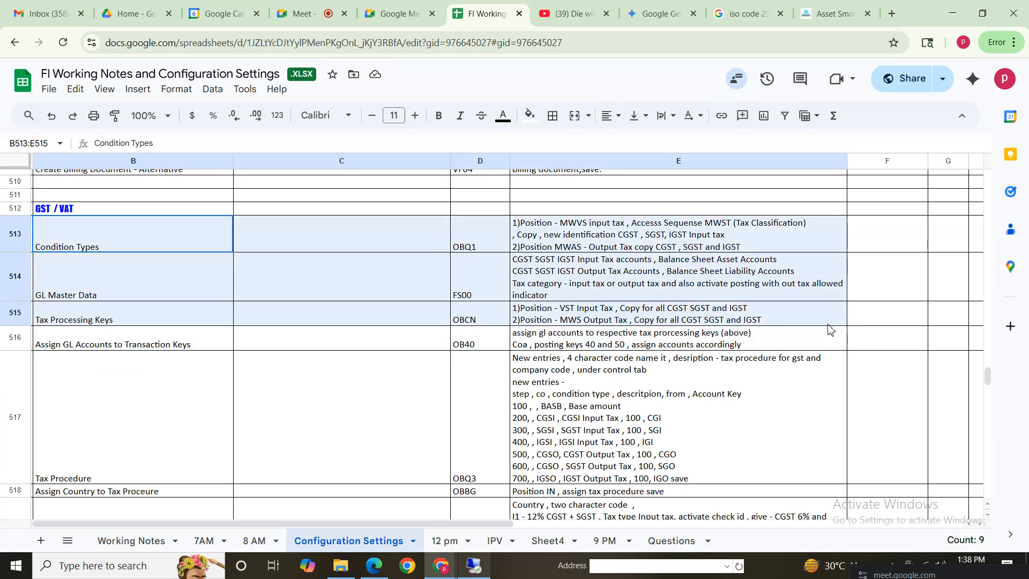
{"action": "left_click", "coordinate": [196, 348]}
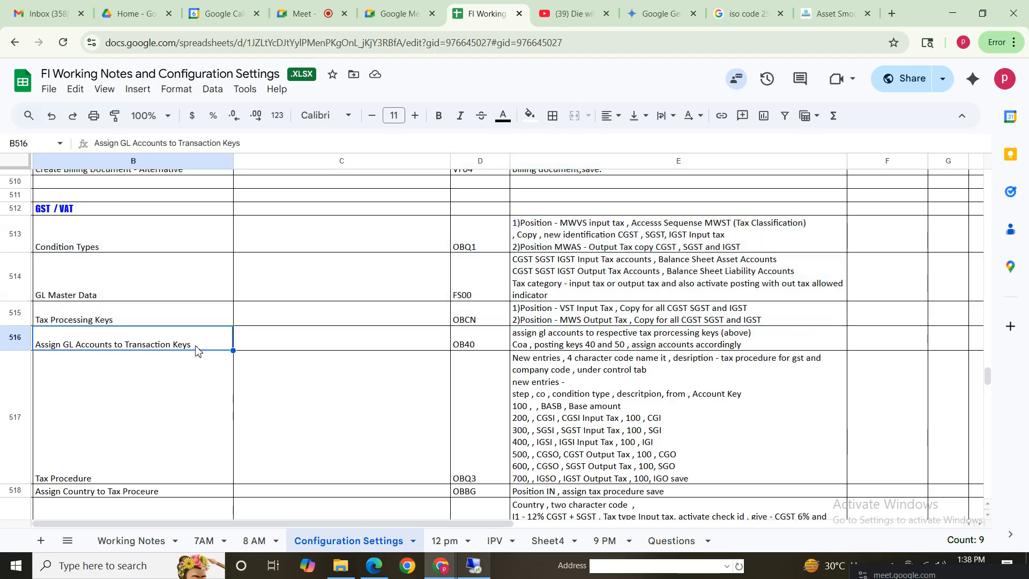
{"action": "left_click", "coordinate": [653, 345]}
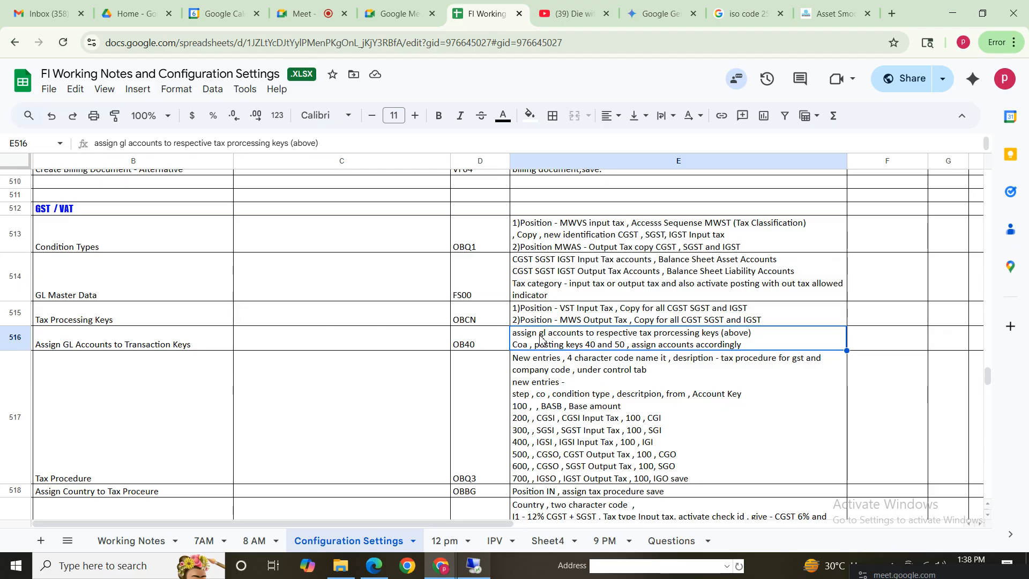
{"action": "left_click", "coordinate": [635, 316]}
{"action": "left_click", "coordinate": [670, 343]}
{"action": "left_click", "coordinate": [192, 345]}
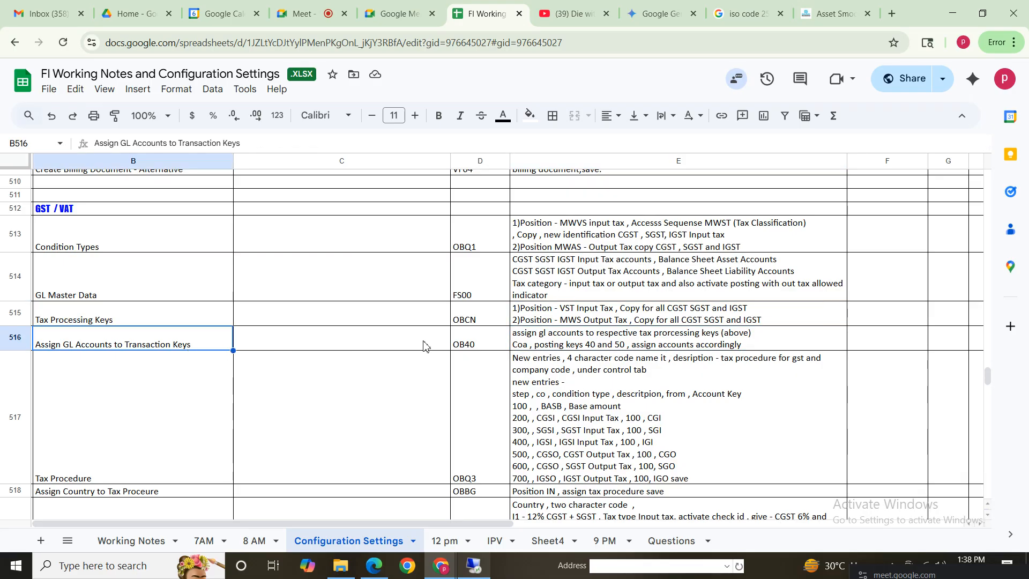
{"action": "left_click", "coordinate": [463, 344]}
Step: Run Define Tax Accounts under Posting and position the Posting Key list at VCI
{"action": "left_click", "coordinate": [474, 565]}
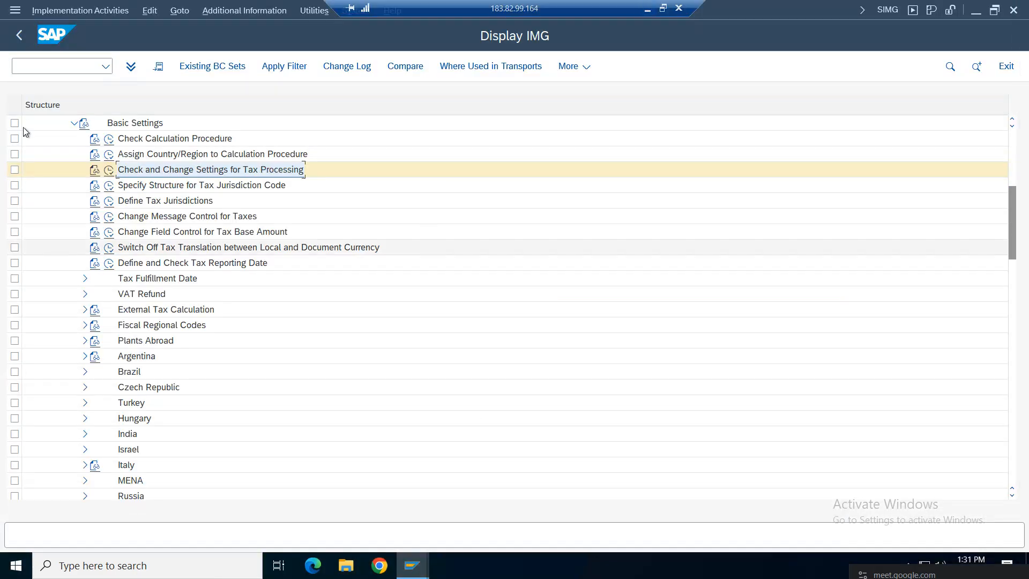
{"action": "left_click", "coordinate": [74, 123]}
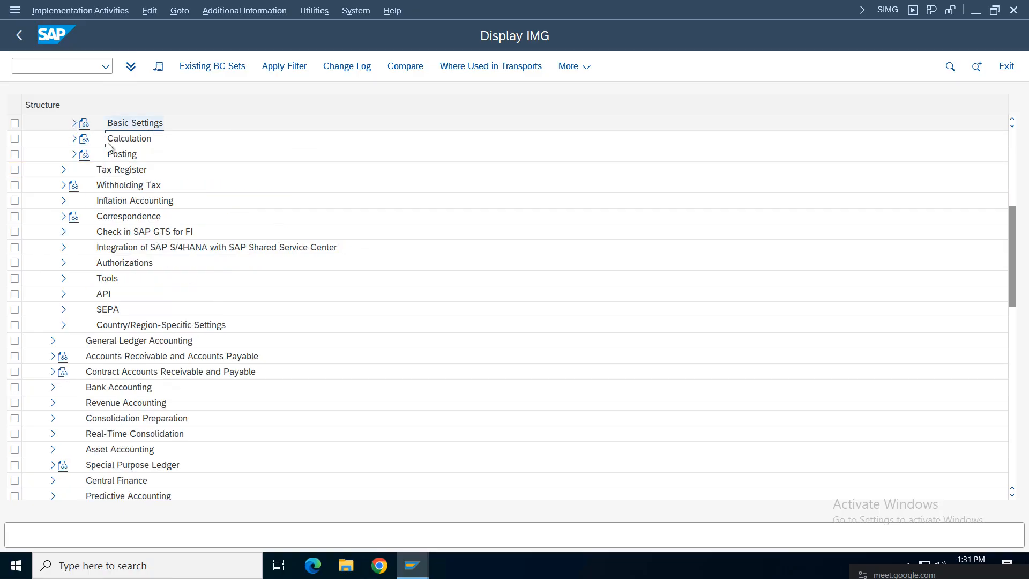
{"action": "left_click", "coordinate": [74, 154]}
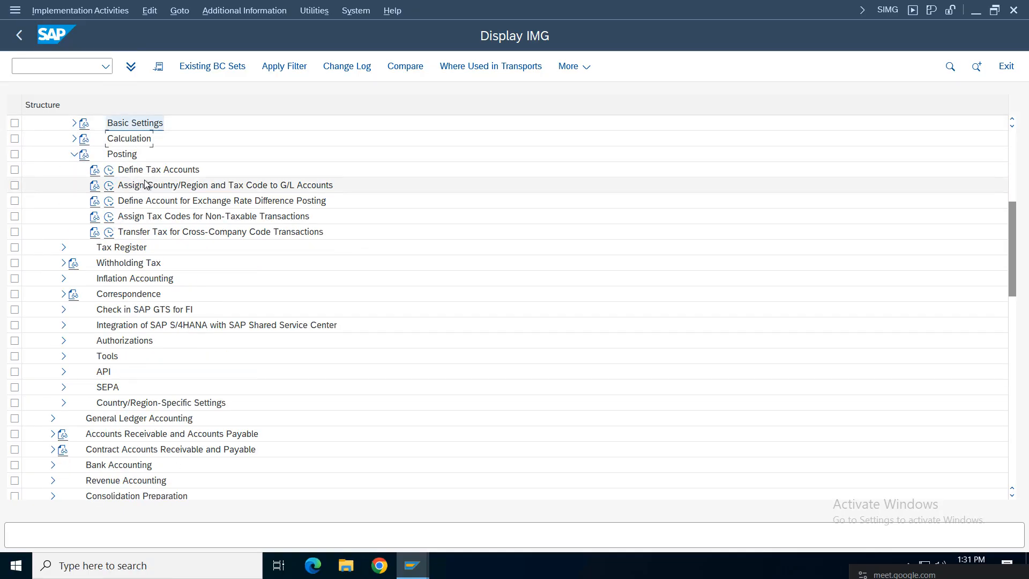
{"action": "left_click", "coordinate": [109, 169]}
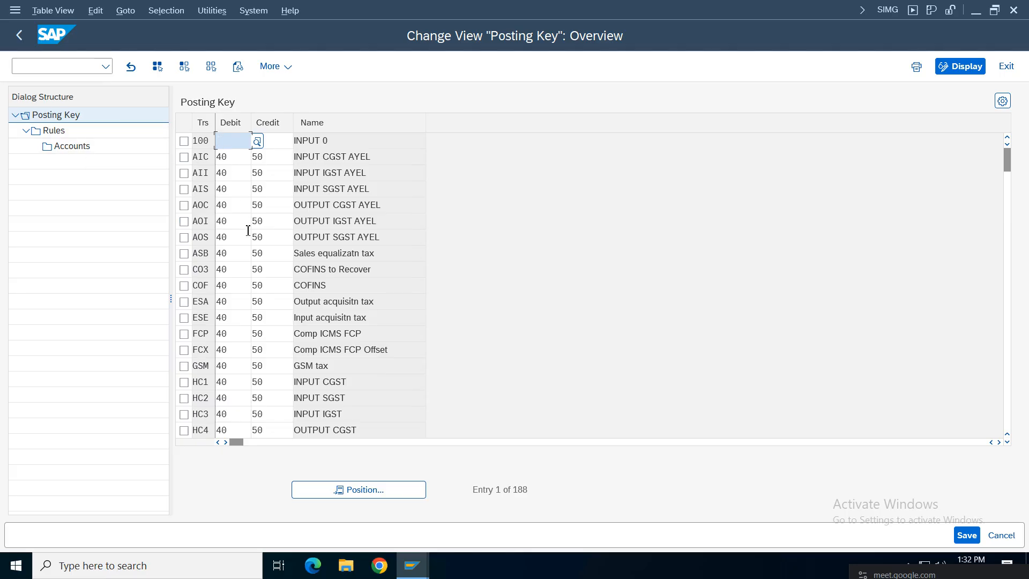
{"action": "left_click", "coordinate": [368, 490]}
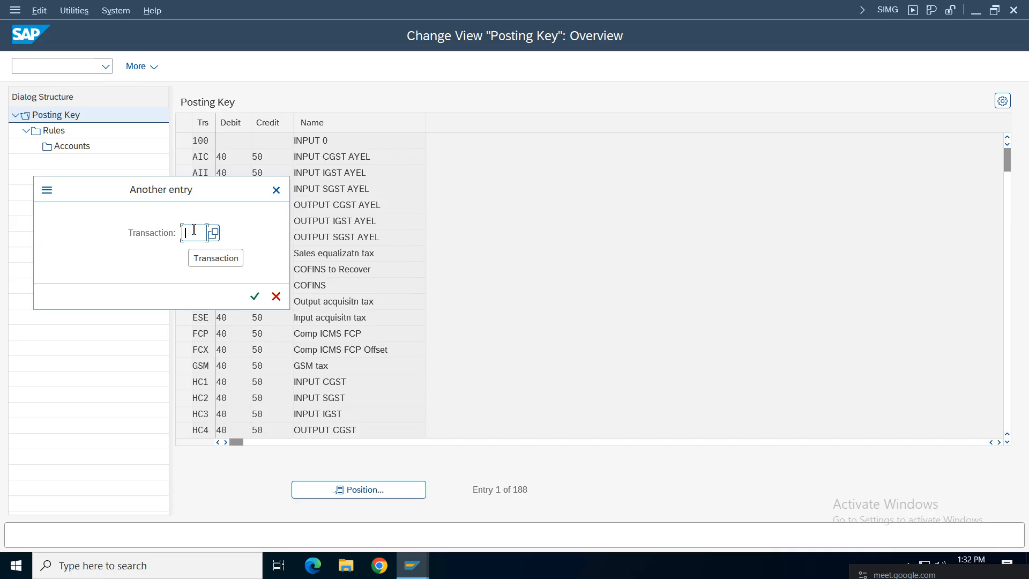
{"action": "type", "text": "v"}
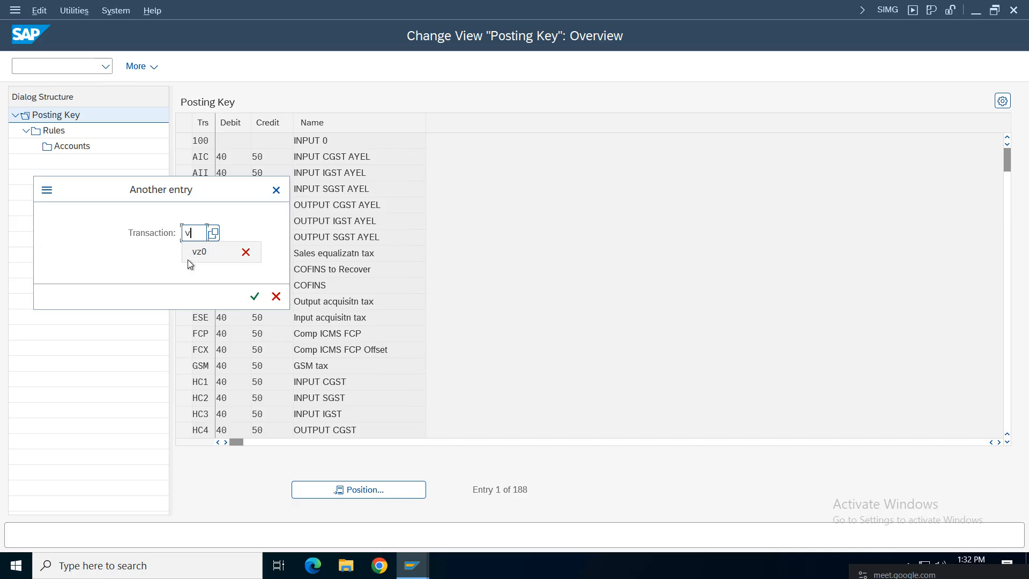
{"action": "type", "text": "ci"}
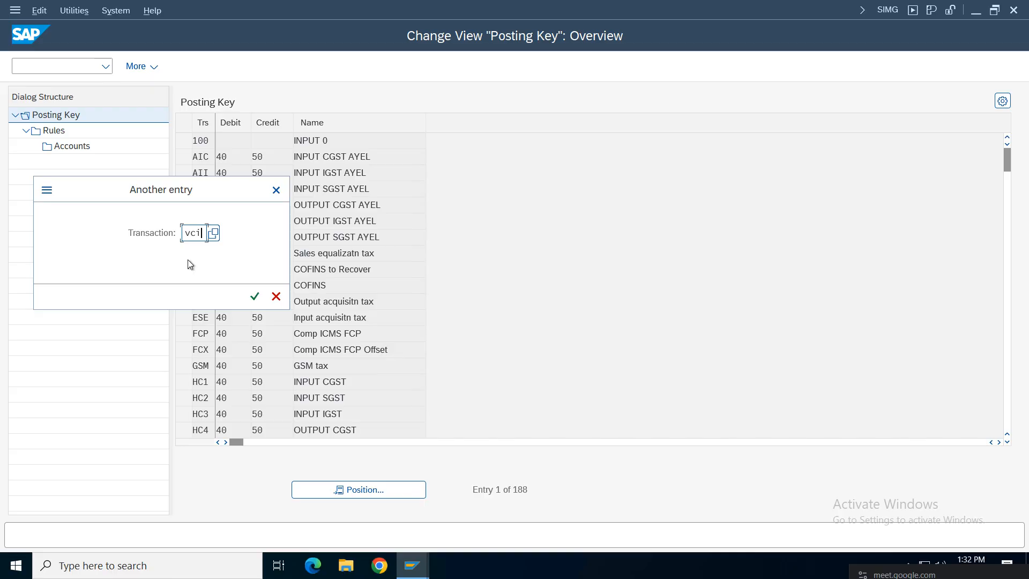
{"action": "key", "text": "Return"}
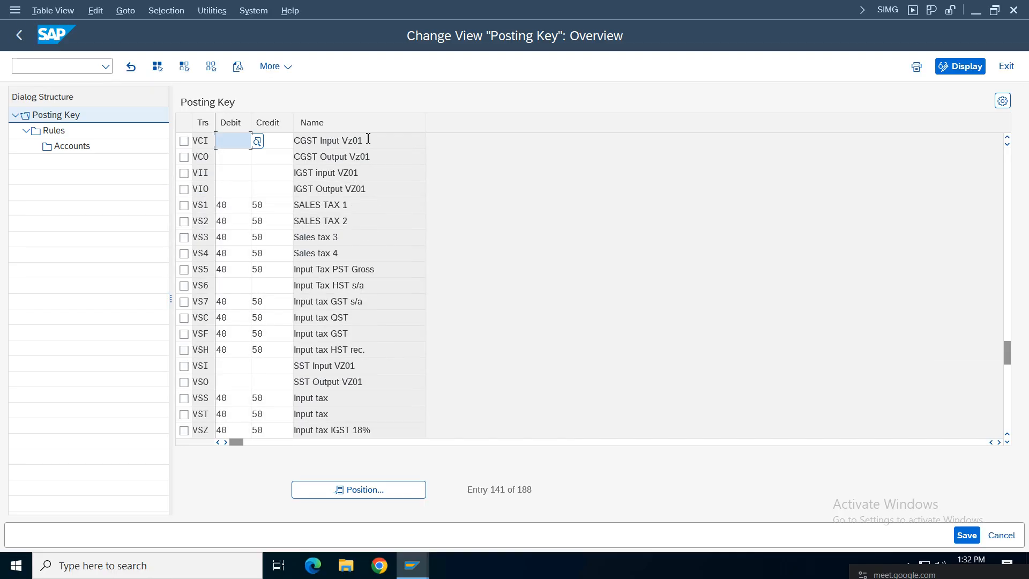
{"action": "left_click_drag", "start_coordinate": [368, 139], "coordinate": [265, 141]}
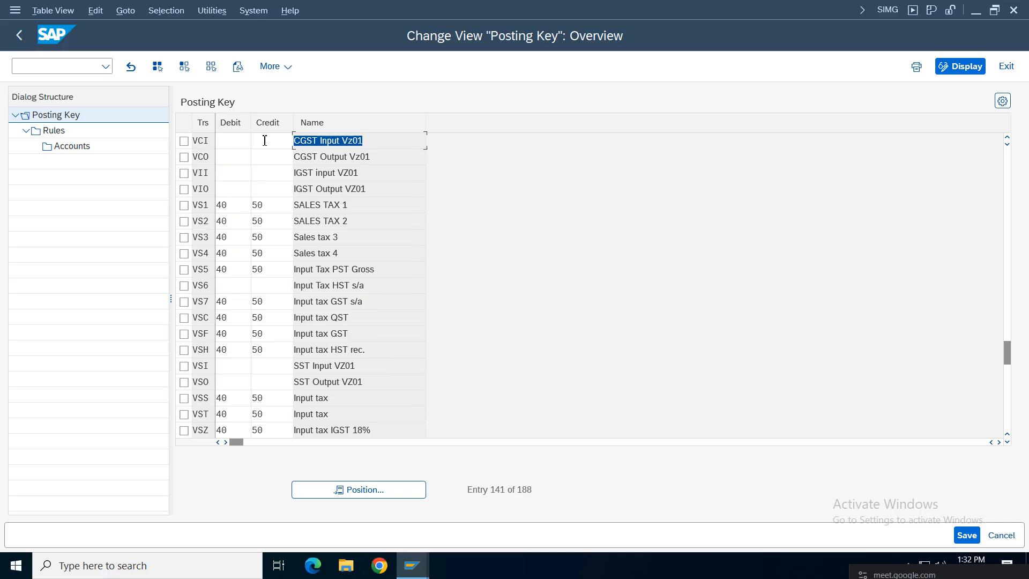
Step: Give tax key VCI debit posting key 40 and credit posting key 50
{"action": "left_click", "coordinate": [183, 141]}
{"action": "left_click", "coordinate": [237, 144]}
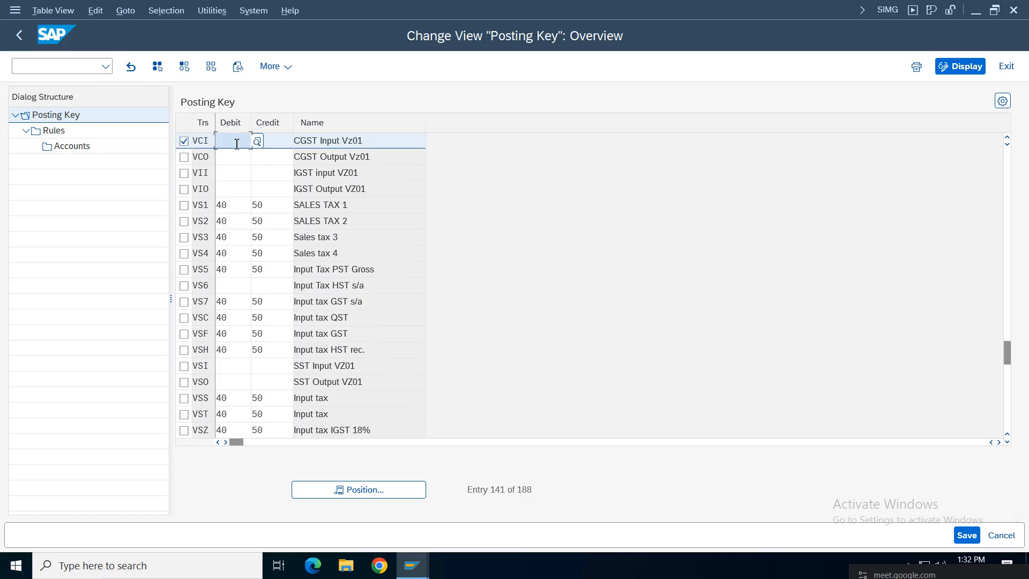
{"action": "type", "text": "40"}
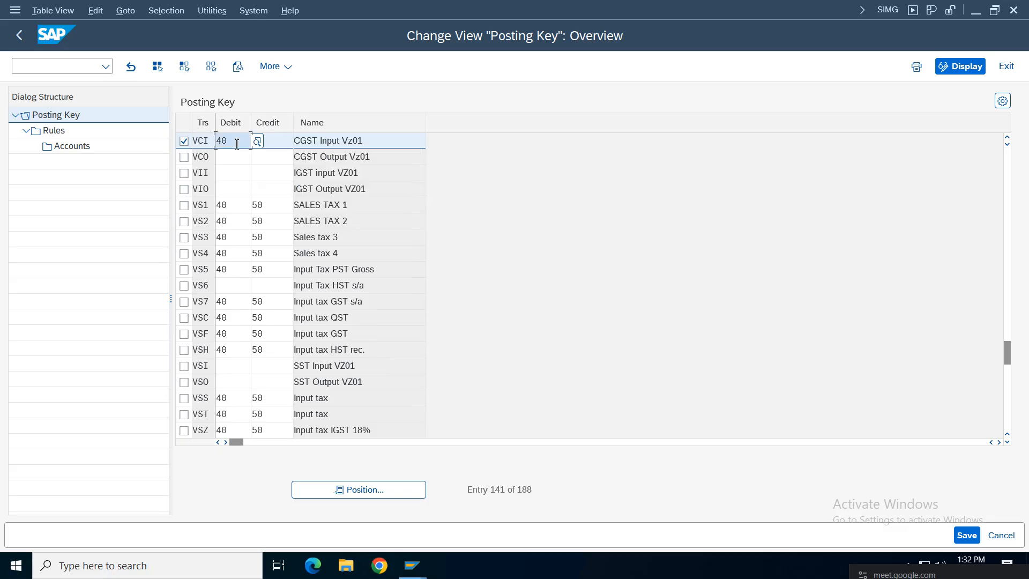
{"action": "key", "text": "Tab"}
{"action": "type", "text": "50"}
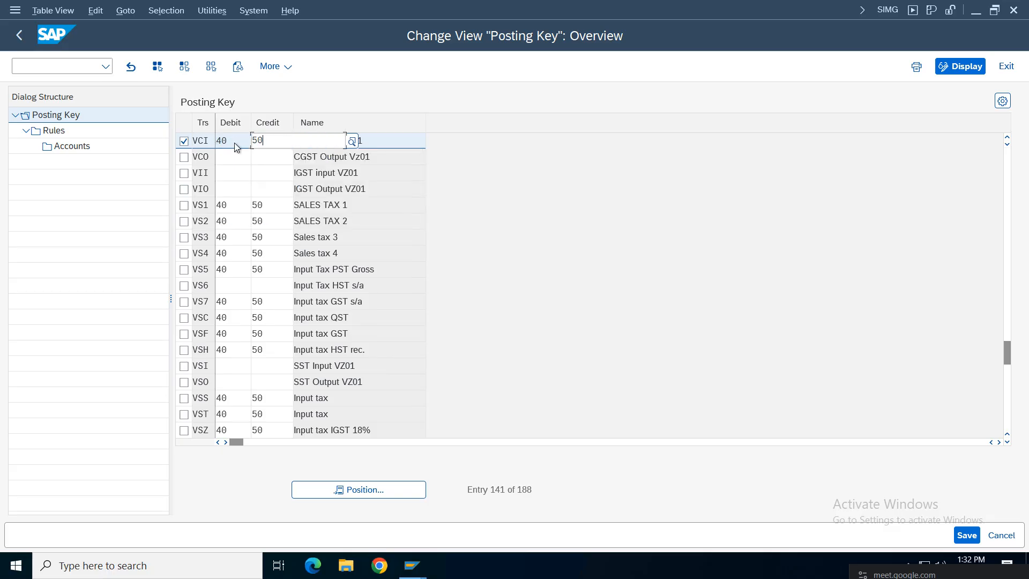
{"action": "left_click", "coordinate": [359, 285]}
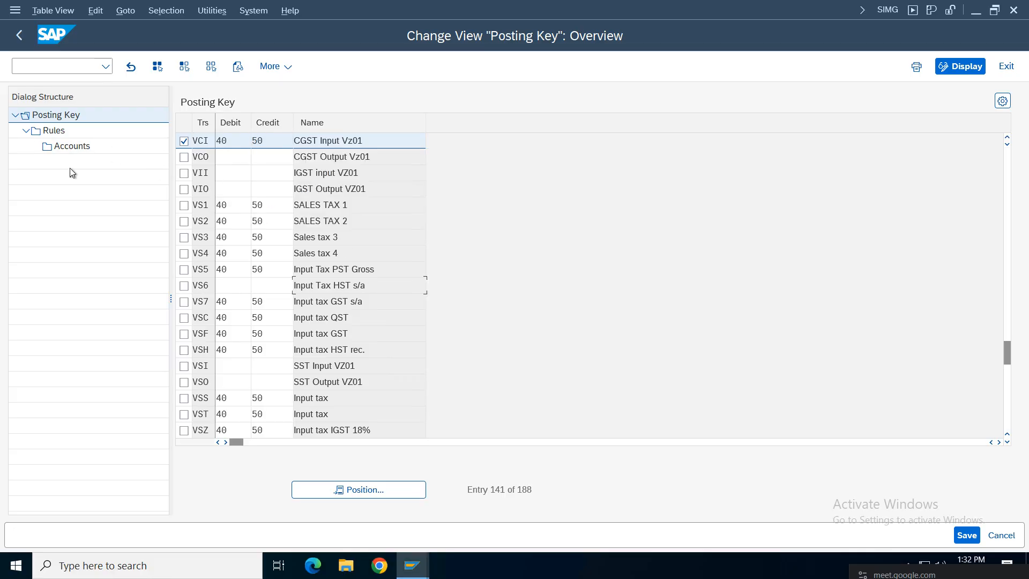
Step: Add a VCOA chart of accounts rule for VCI and open its Accounts level
{"action": "left_click", "coordinate": [58, 132]}
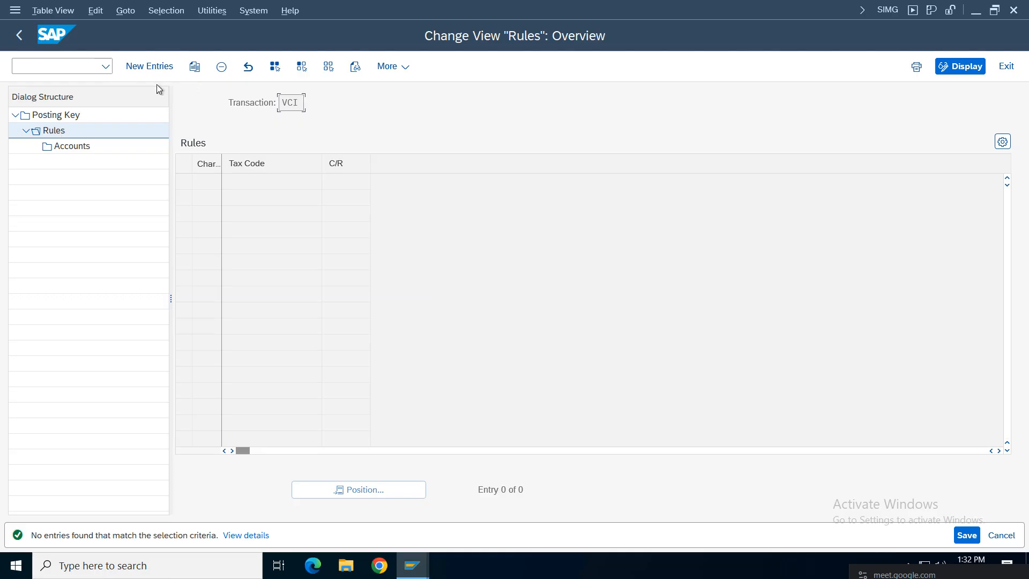
{"action": "left_click", "coordinate": [143, 68]}
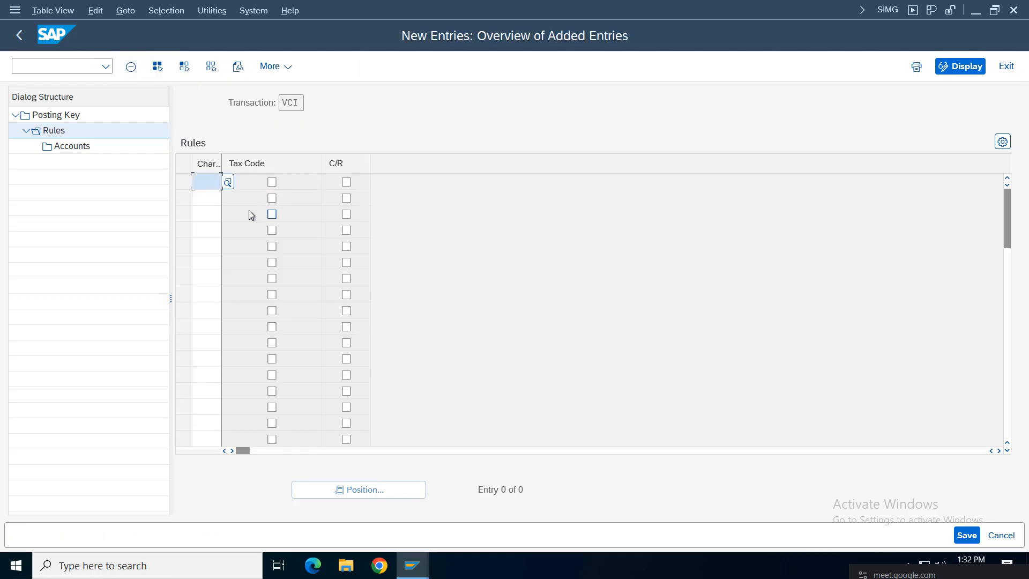
{"action": "left_click", "coordinate": [212, 188]}
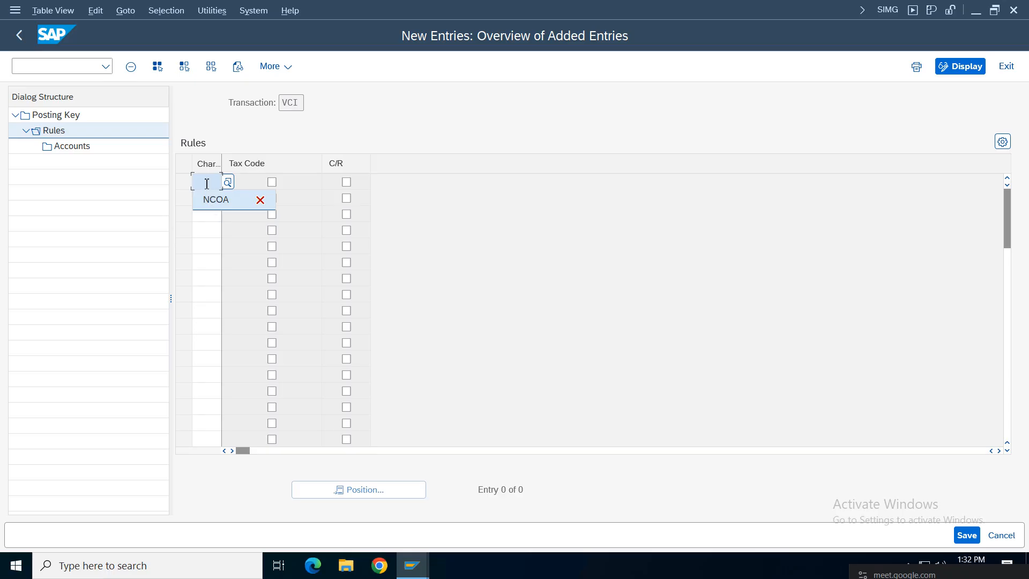
{"action": "left_click", "coordinate": [212, 187]}
{"action": "type", "text": "V"}
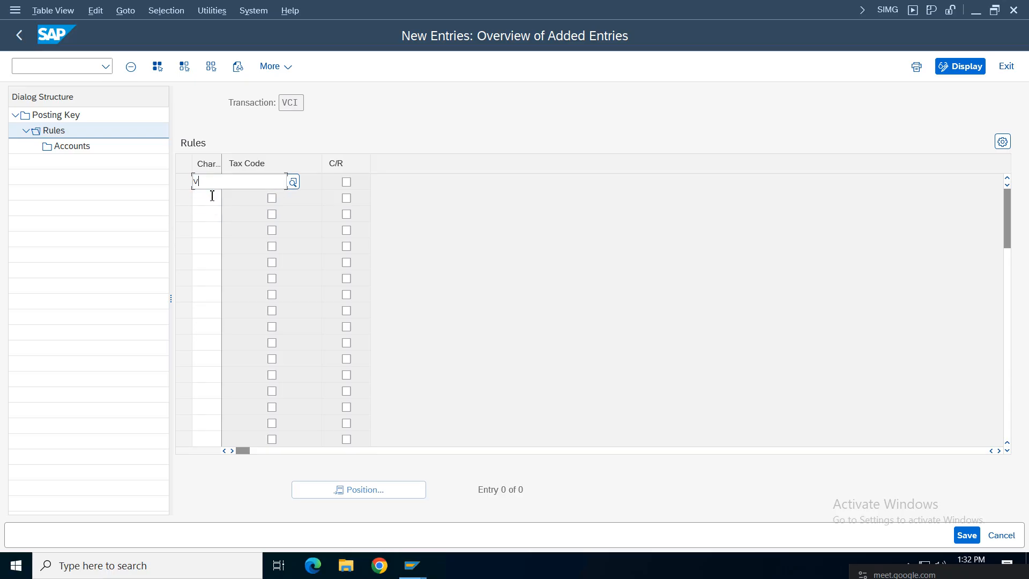
{"action": "type", "text": "coa"}
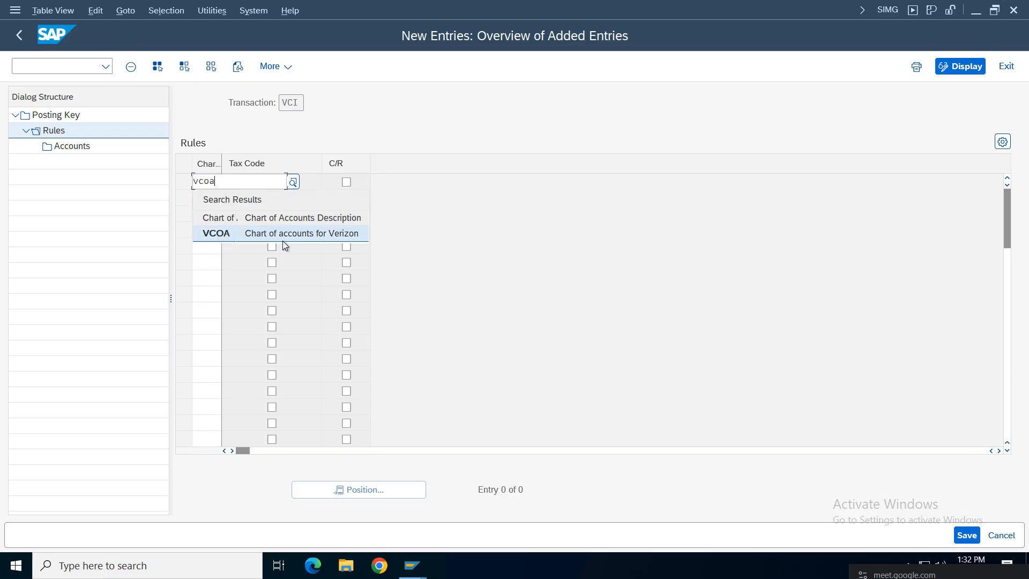
{"action": "left_click", "coordinate": [206, 239]}
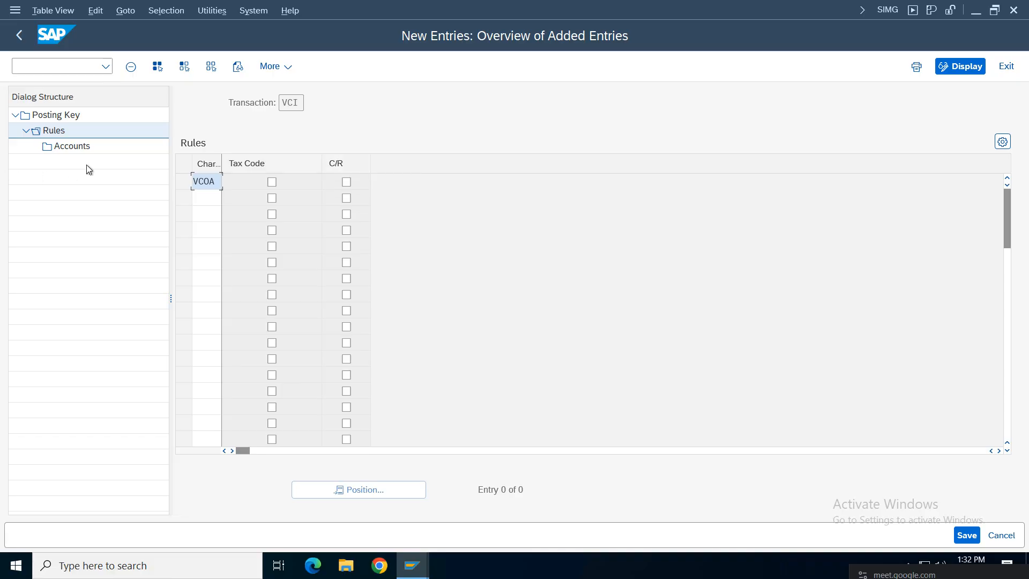
{"action": "double_click", "coordinate": [76, 147]}
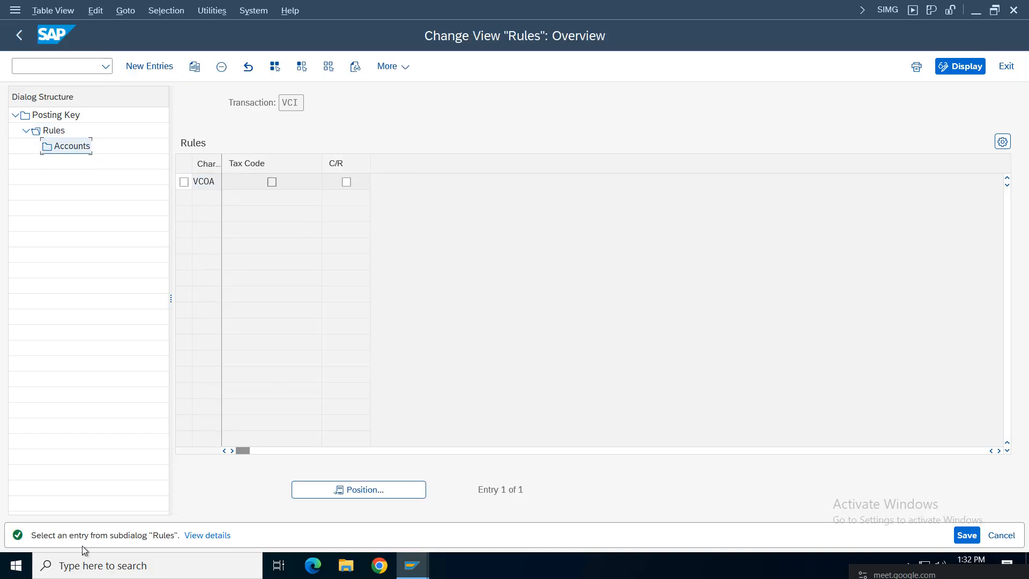
{"action": "left_click", "coordinate": [183, 182]}
Step: Enter G/L account 1007 (Central GST Input) for VCI's VCOA rule from the account search
{"action": "double_click", "coordinate": [81, 147]}
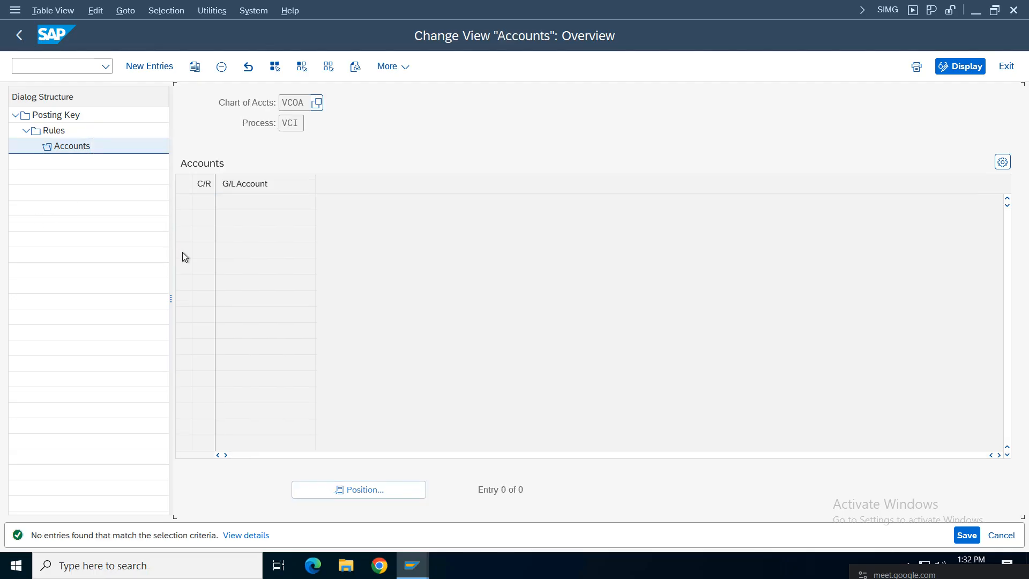
{"action": "left_click", "coordinate": [149, 67]}
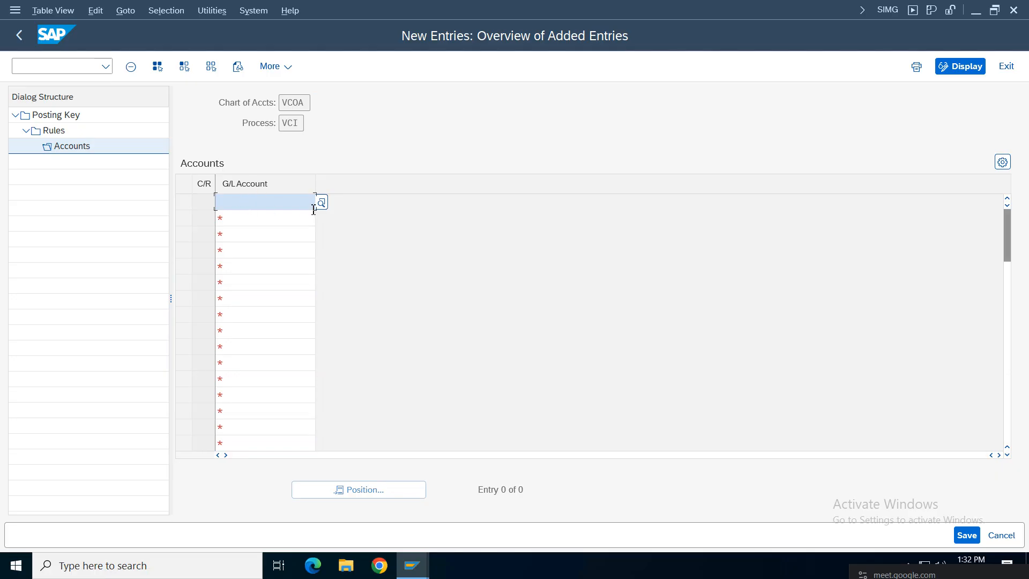
{"action": "left_click", "coordinate": [322, 203]}
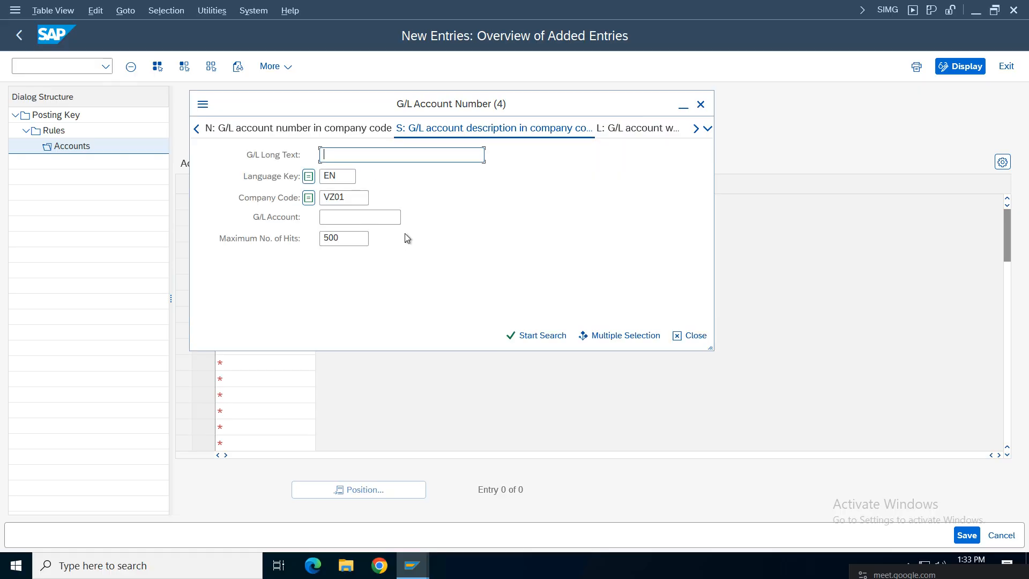
{"action": "key", "text": "Return"}
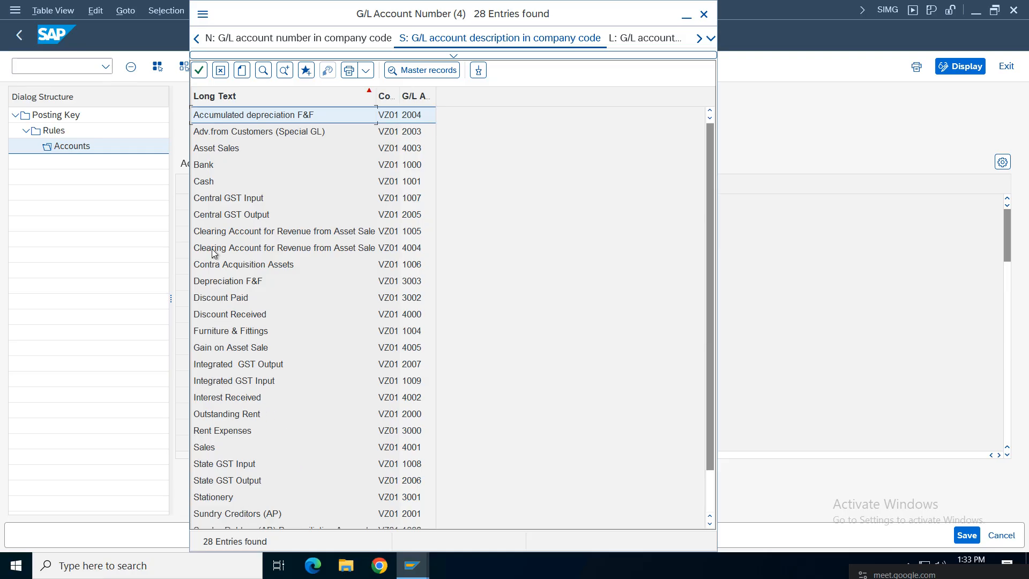
{"action": "left_click", "coordinate": [223, 199]}
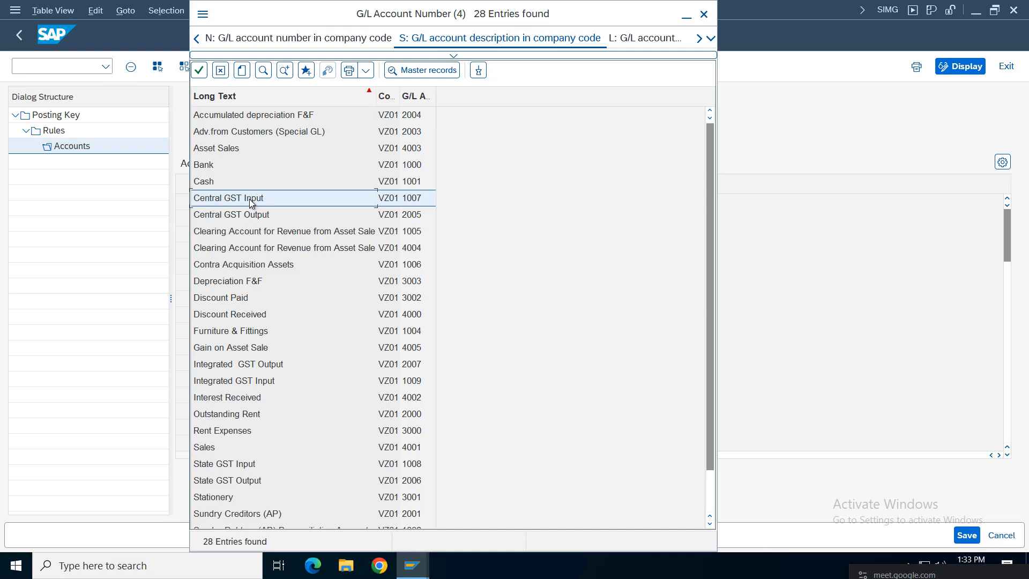
{"action": "double_click", "coordinate": [249, 202]}
Step: Save the 1007 assignment under the customizing request and return to the VCI Rules overview
{"action": "left_click", "coordinate": [967, 536]}
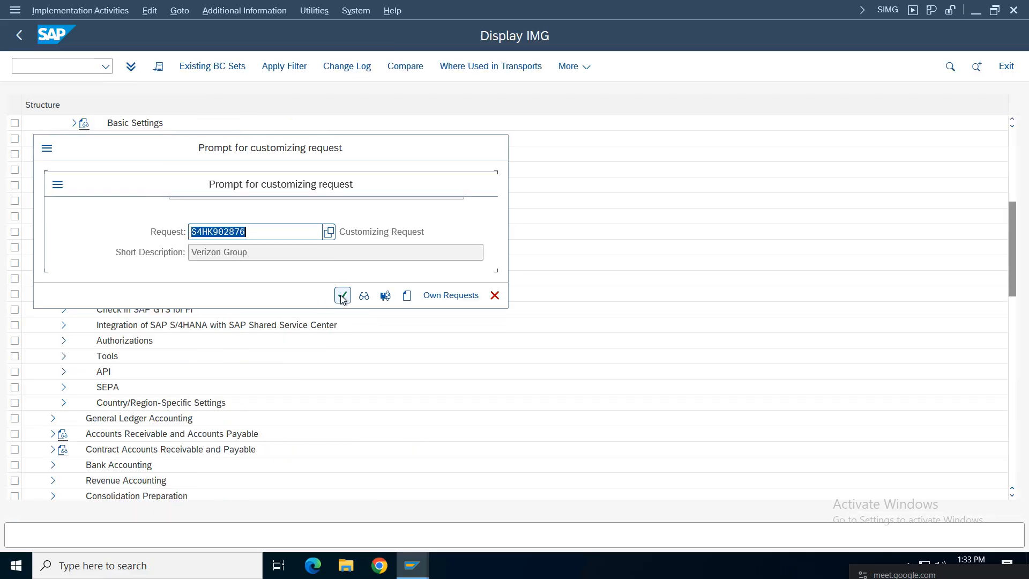
{"action": "left_click", "coordinate": [341, 295]}
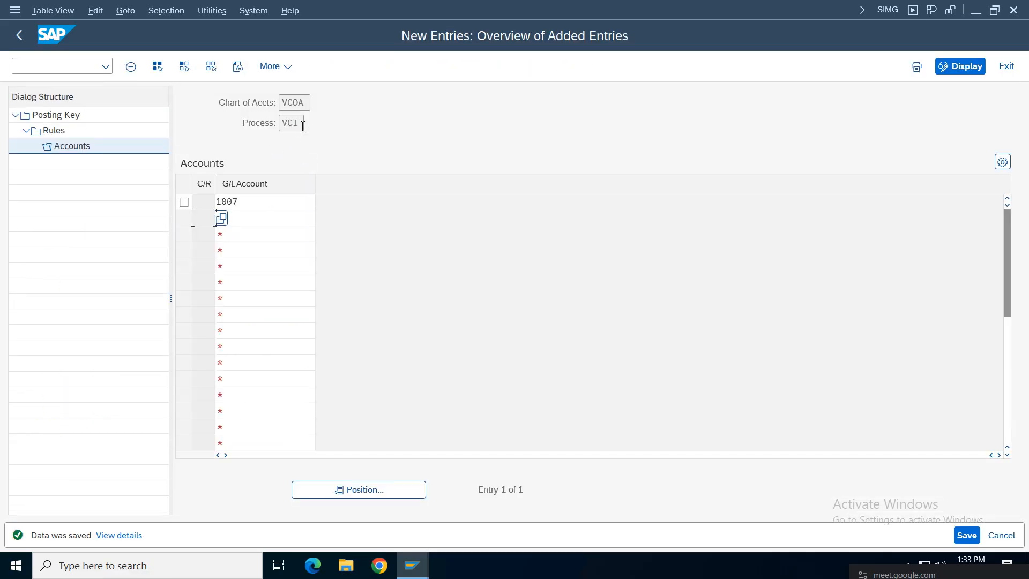
{"action": "left_click_drag", "start_coordinate": [303, 126], "coordinate": [271, 124]}
{"action": "left_click_drag", "start_coordinate": [248, 207], "coordinate": [129, 198]}
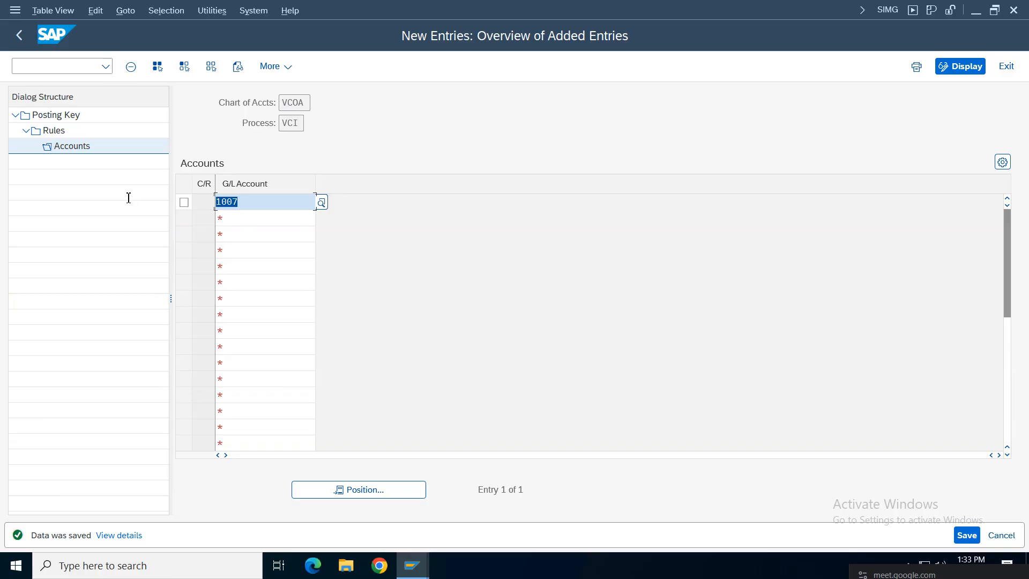
{"action": "left_click", "coordinate": [20, 37]}
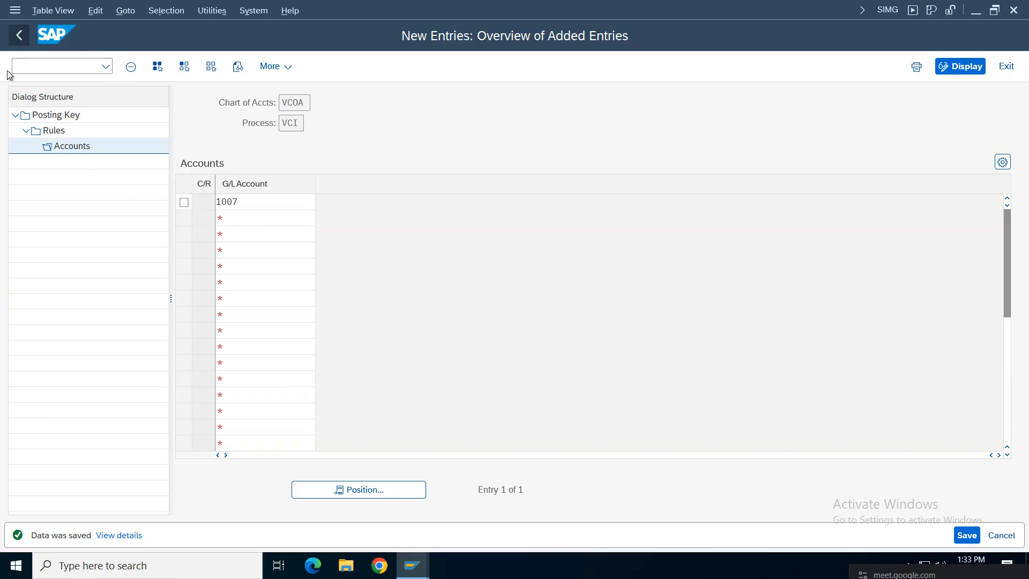
{"action": "left_click", "coordinate": [20, 35]}
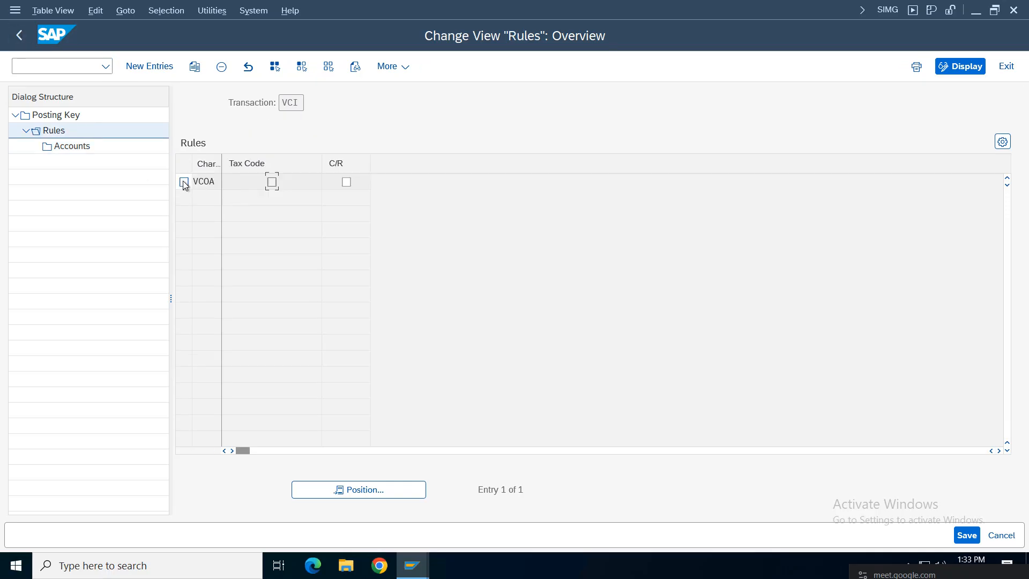
Step: Back in the posting key list, enter credit posting key 50 for VCI
{"action": "left_click", "coordinate": [21, 38]}
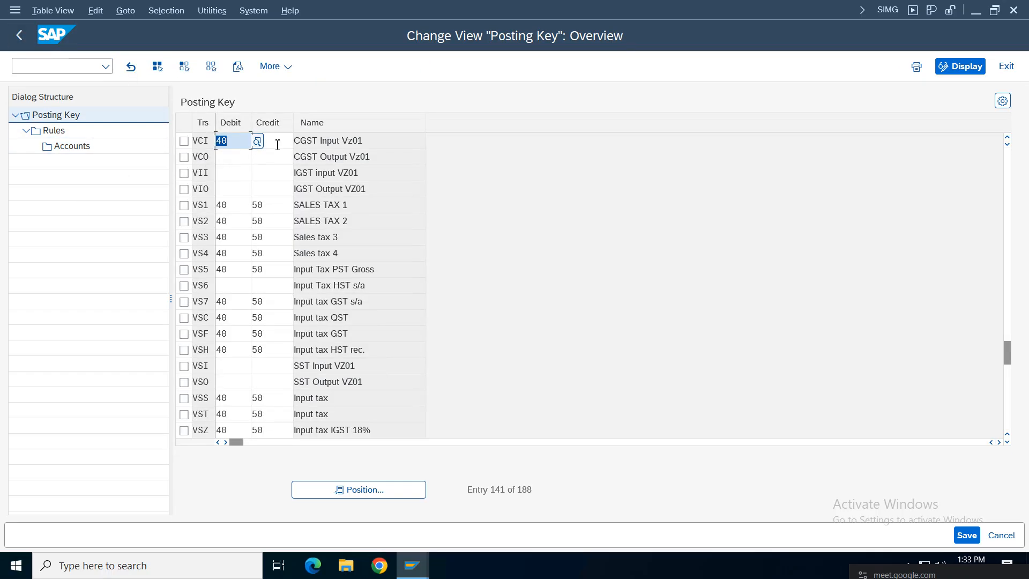
{"action": "left_click", "coordinate": [274, 141]}
{"action": "type", "text": "50"}
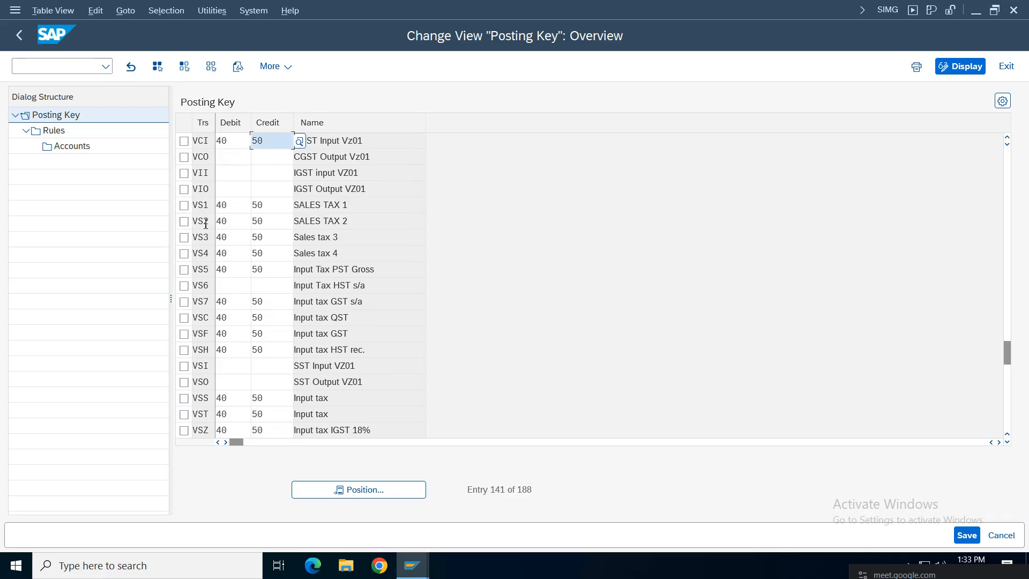
{"action": "left_click", "coordinate": [1007, 137]}
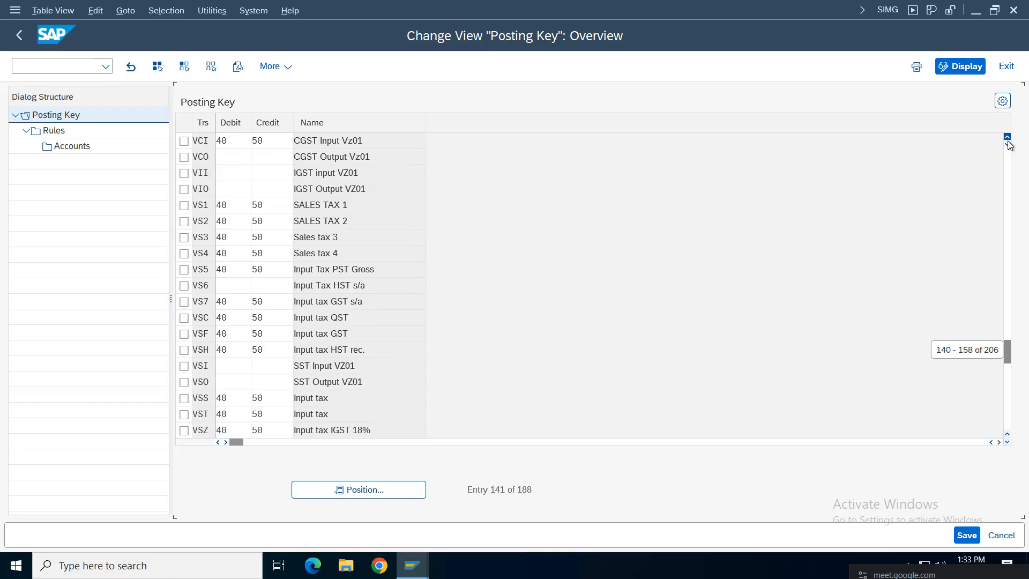
{"action": "left_click", "coordinate": [1007, 137]}
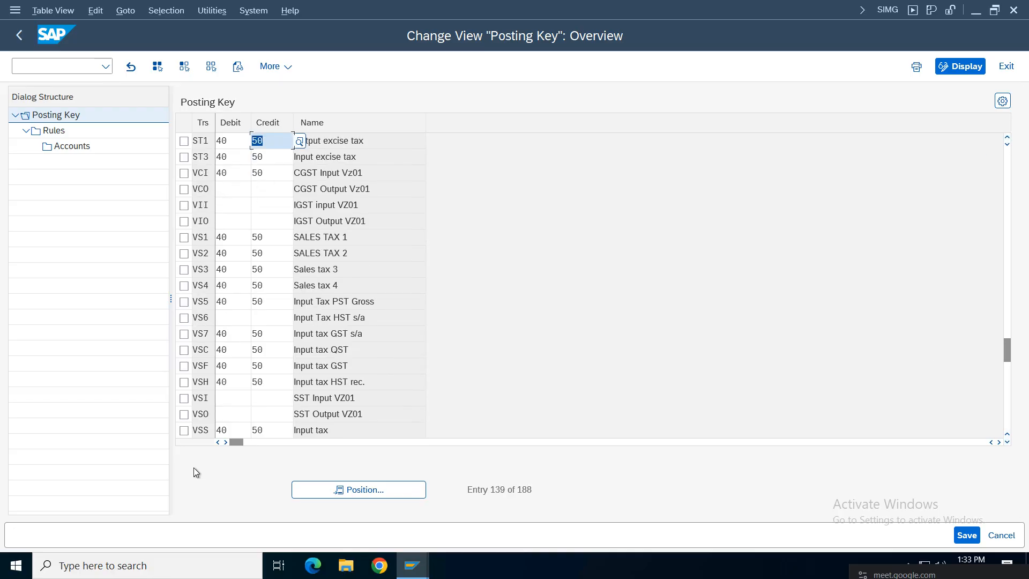
Step: Set tax key VSI to debit posting key 40 and credit posting key 50
{"action": "left_click", "coordinate": [326, 400]}
{"action": "left_click", "coordinate": [184, 397]}
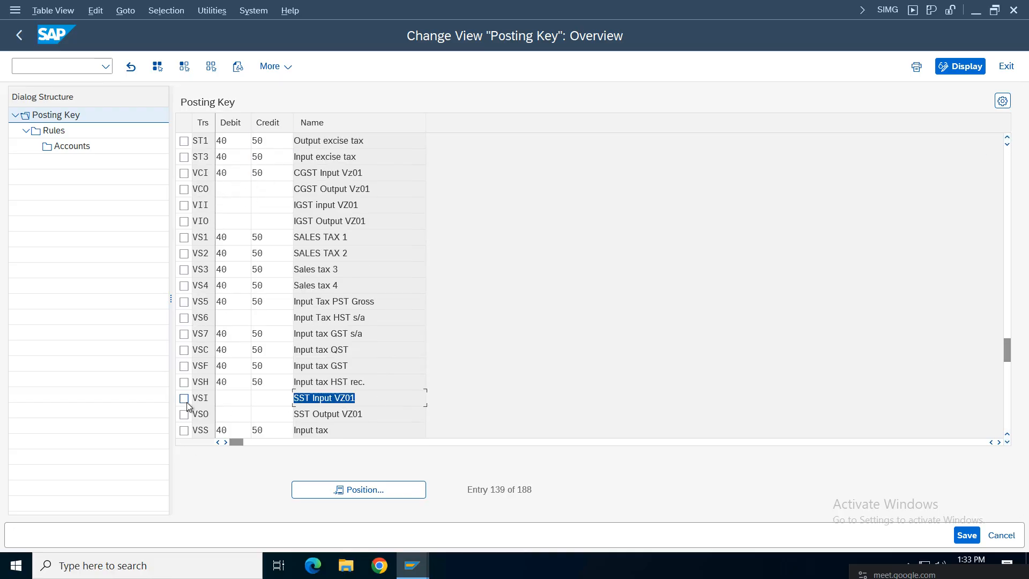
{"action": "left_click", "coordinate": [229, 398]}
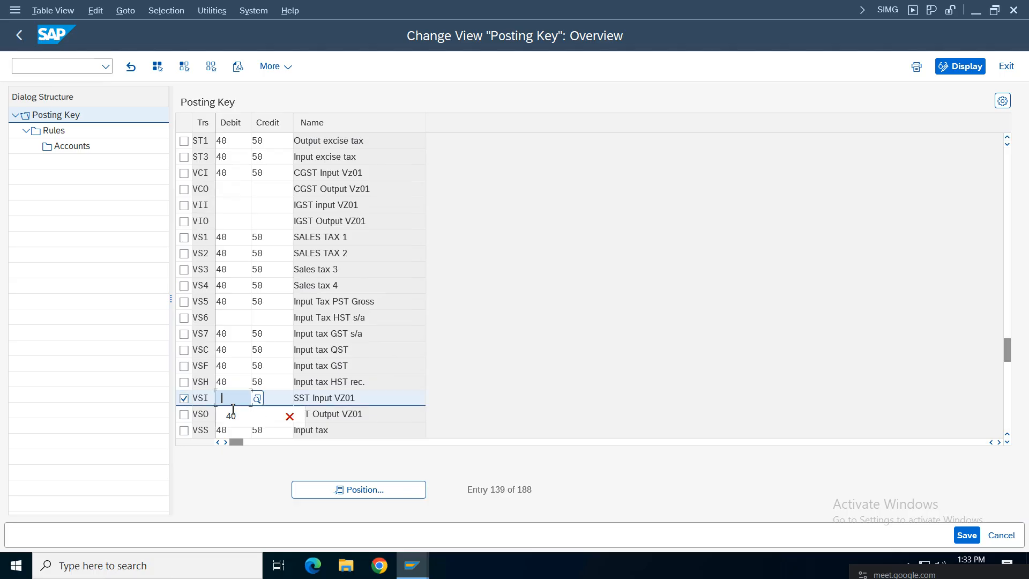
{"action": "left_click", "coordinate": [241, 416]}
{"action": "left_click", "coordinate": [273, 398]}
{"action": "left_click", "coordinate": [270, 416]}
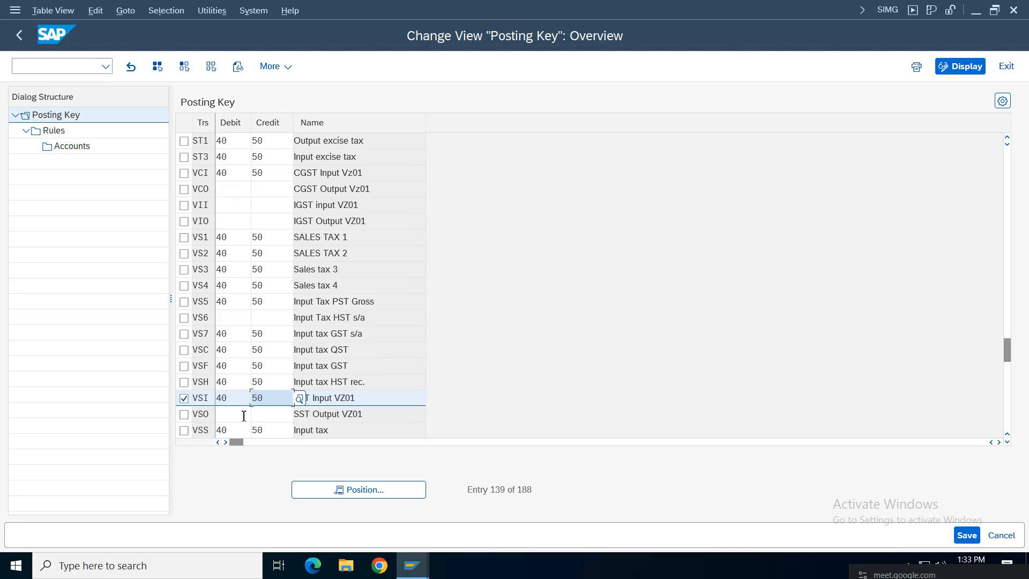
Step: Add a VCOA chart of accounts rule for VSI and open its Accounts level
{"action": "double_click", "coordinate": [51, 131]}
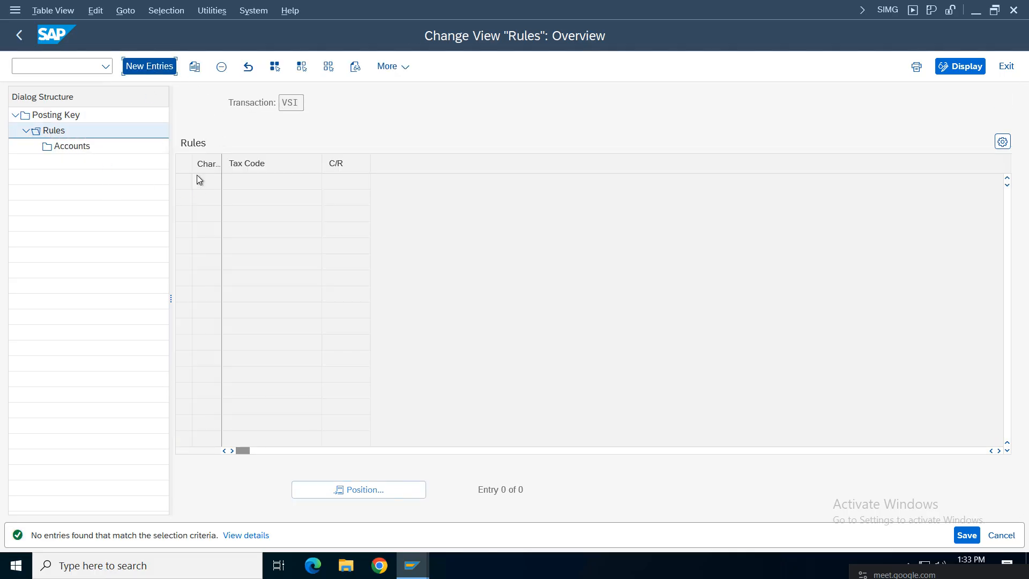
{"action": "key", "text": "F5"}
{"action": "left_click", "coordinate": [206, 182]}
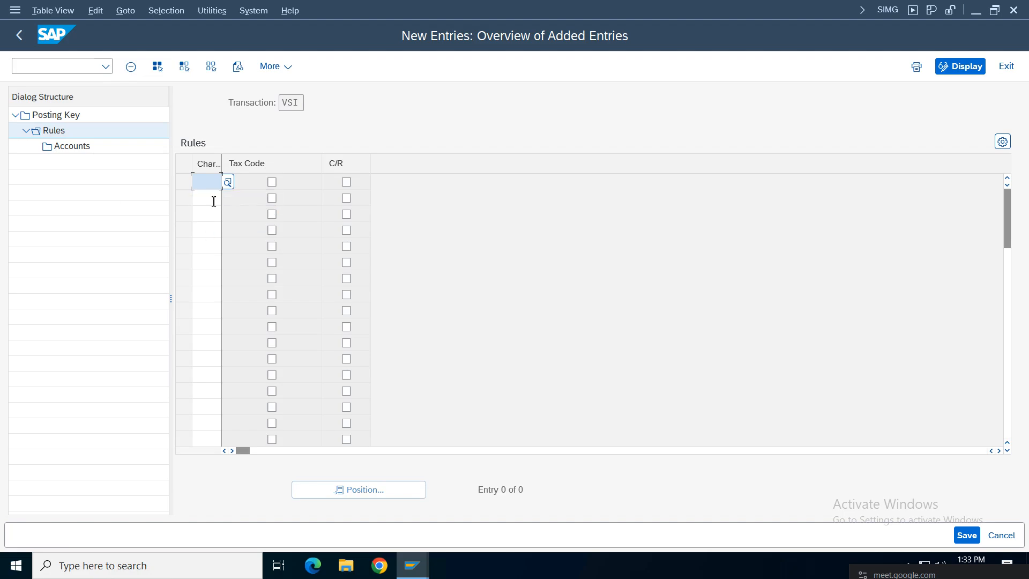
{"action": "type", "text": "VCOA"}
{"action": "key", "text": "Return"}
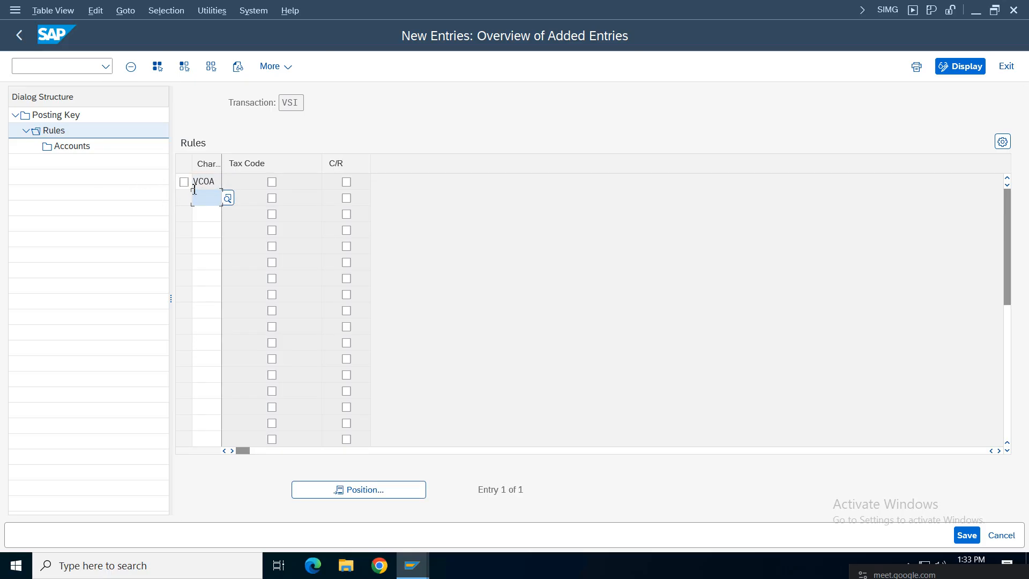
{"action": "double_click", "coordinate": [76, 147]}
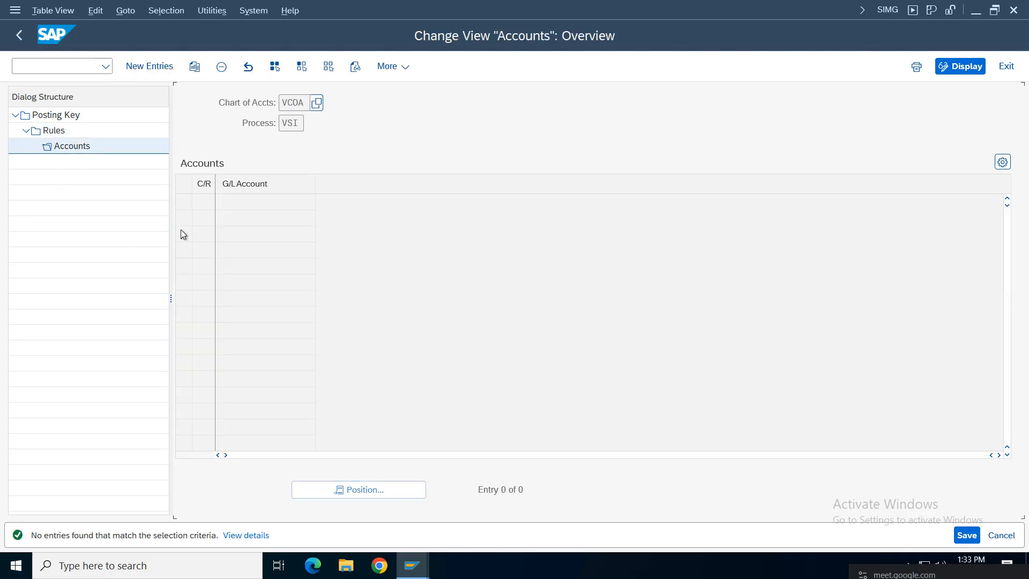
Step: Assign G/L account 1008 (State GST Input) to VSI's VCOA rule and save it
{"action": "left_click", "coordinate": [148, 69]}
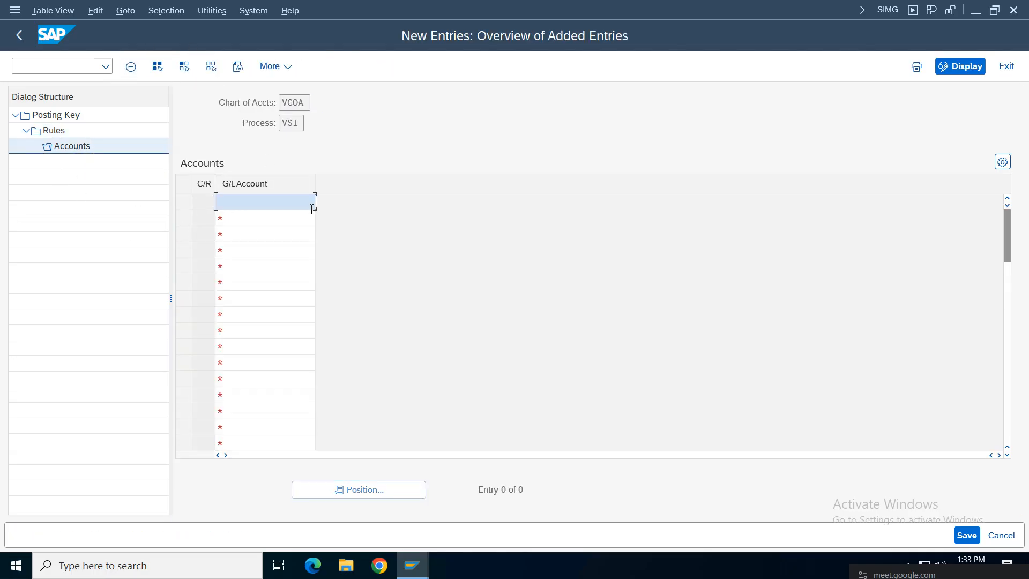
{"action": "key", "text": "F4"}
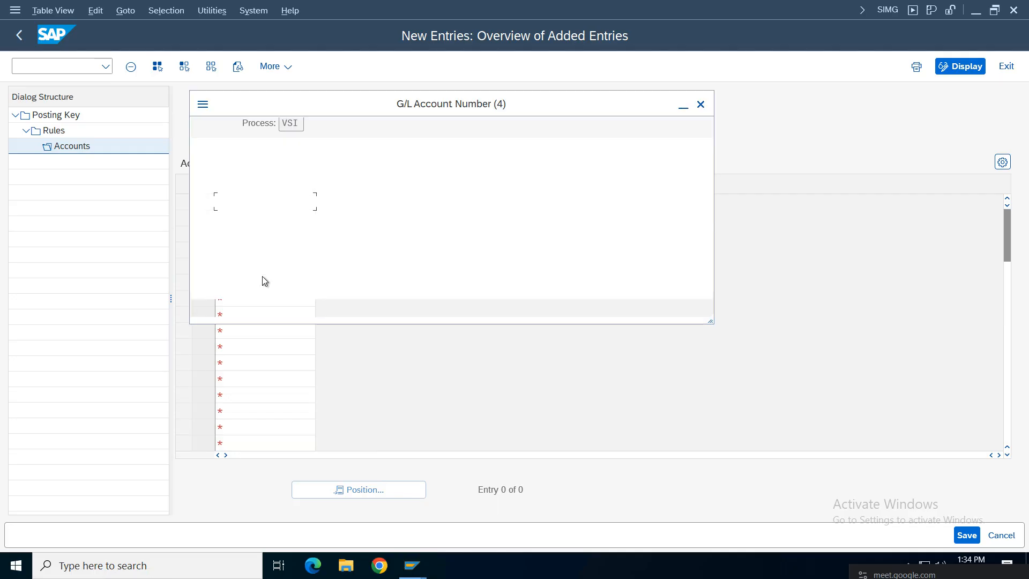
{"action": "key", "text": "Return"}
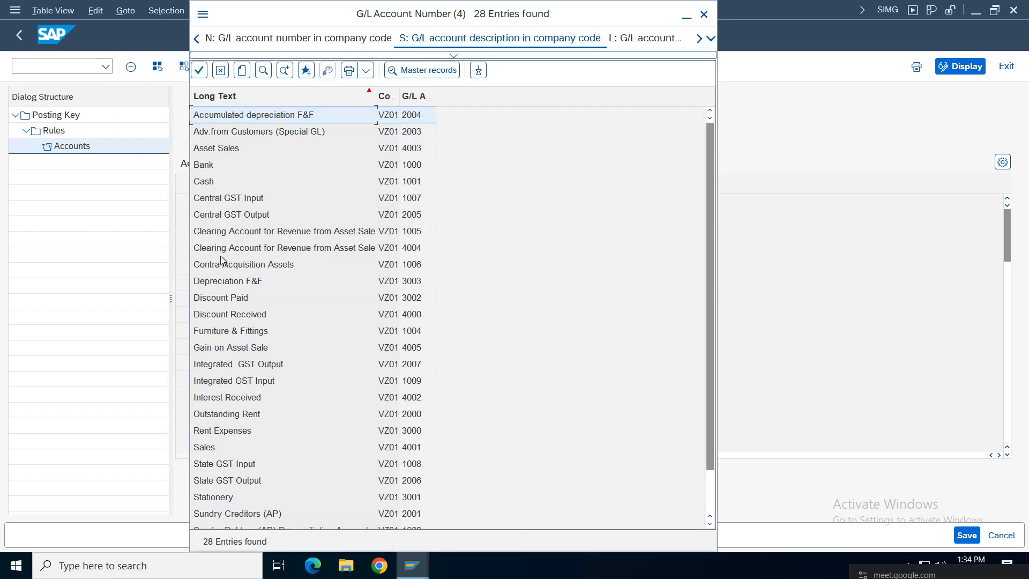
{"action": "double_click", "coordinate": [244, 464]}
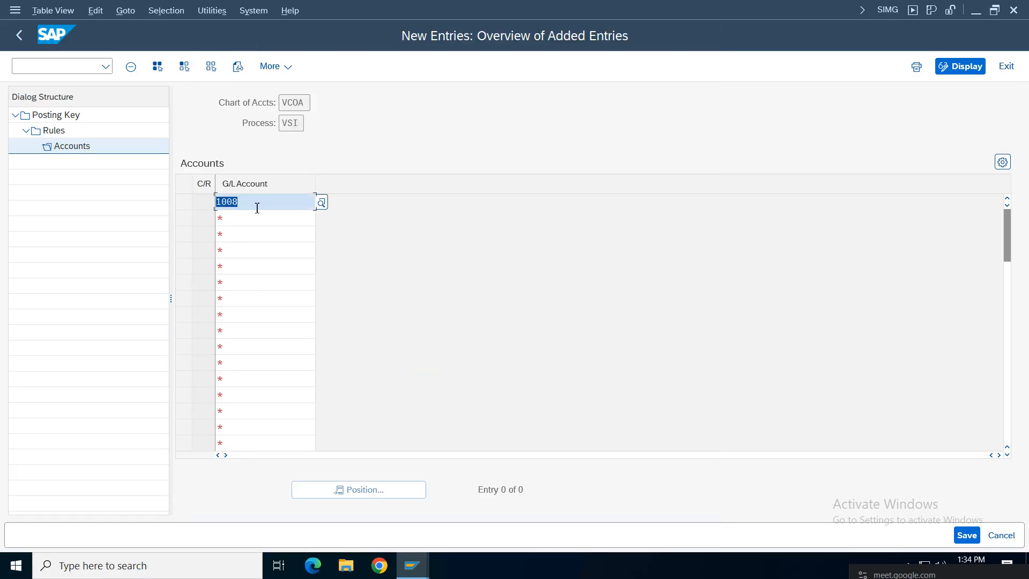
{"action": "key", "text": "Return"}
{"action": "left_click", "coordinate": [261, 200]}
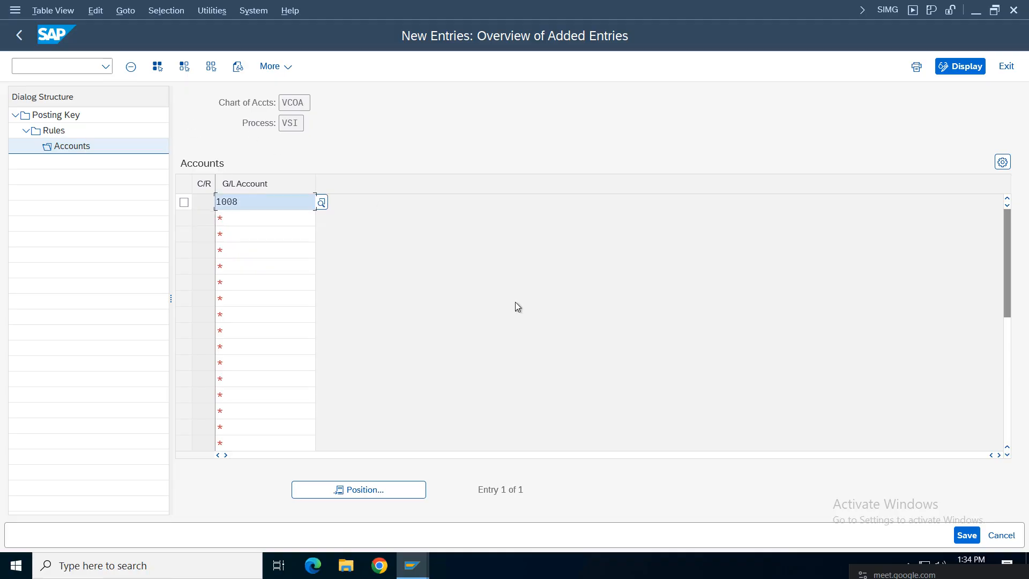
{"action": "left_click", "coordinate": [967, 535]}
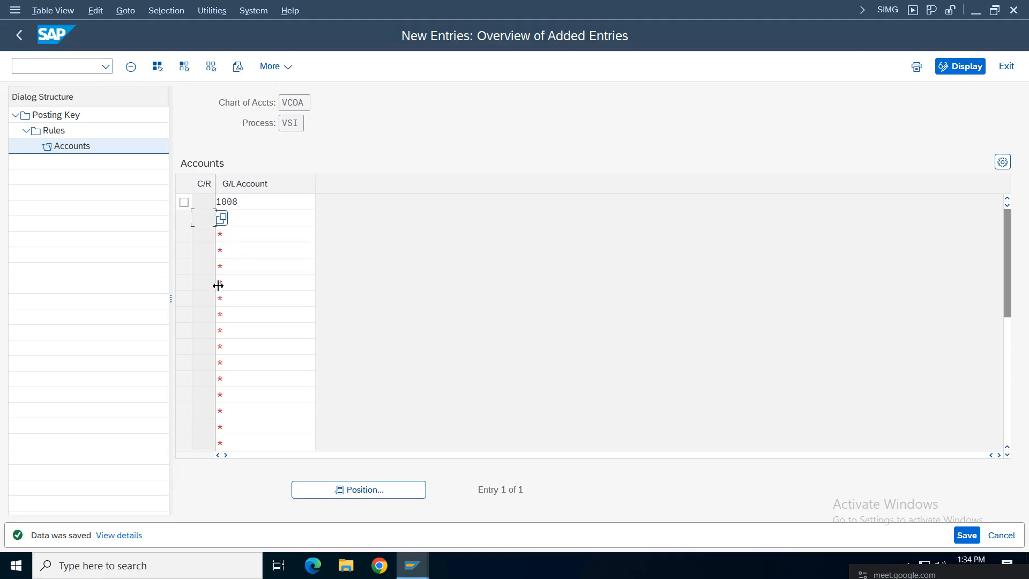
Step: Return to the Posting Key list and select the VII tax key row
{"action": "left_click", "coordinate": [20, 37]}
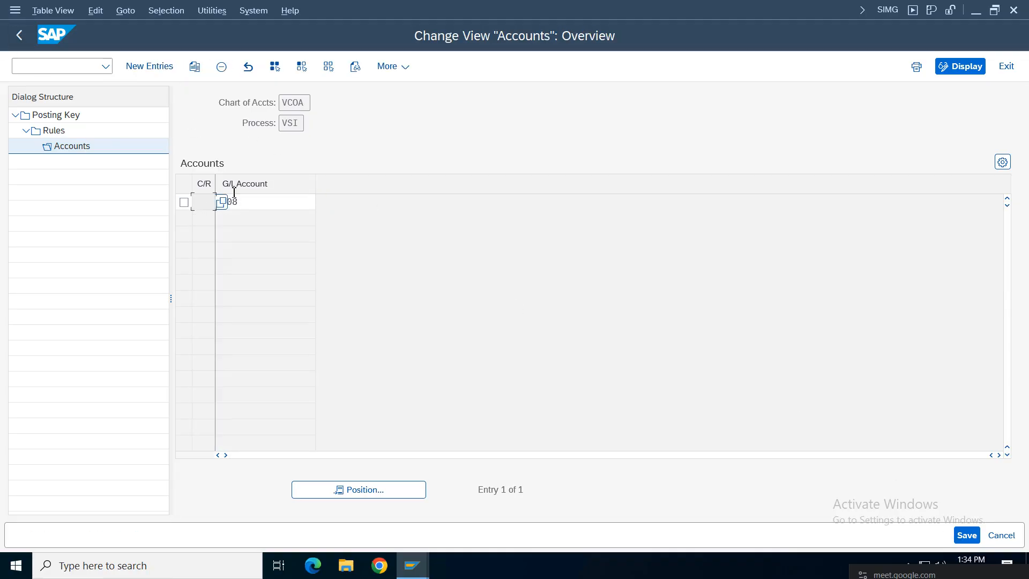
{"action": "left_click", "coordinate": [20, 36]}
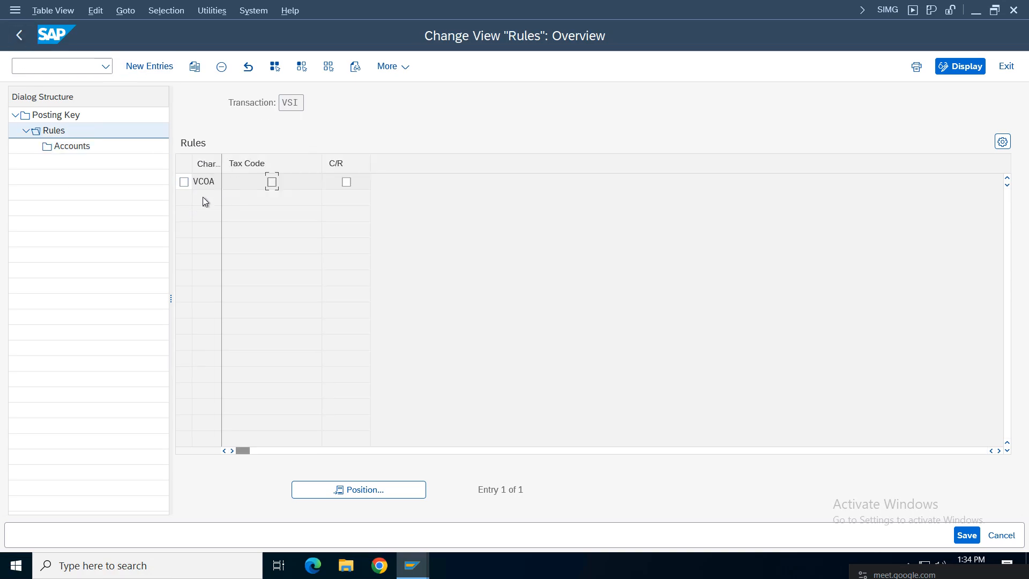
{"action": "left_click", "coordinate": [20, 35]}
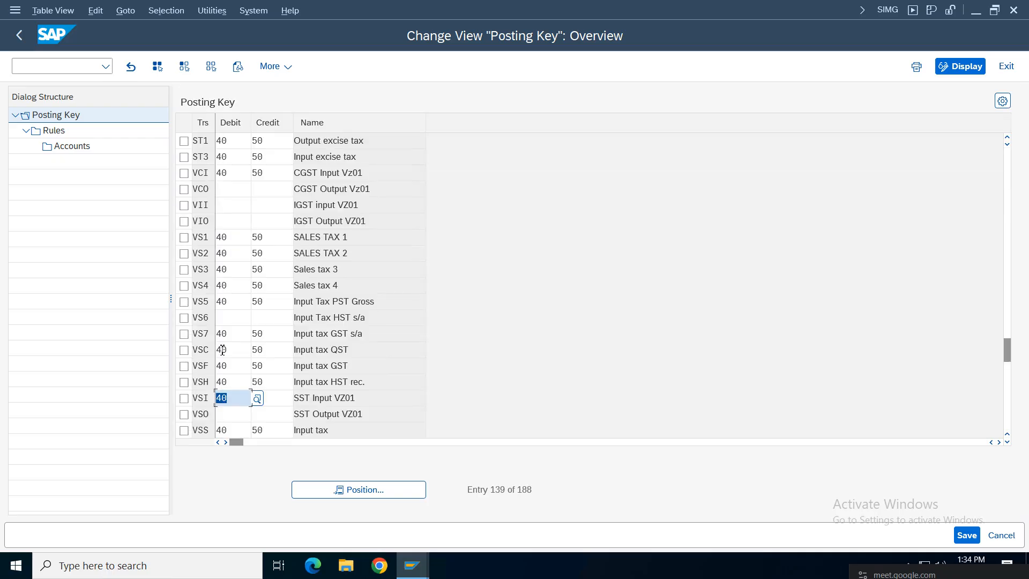
{"action": "left_click", "coordinate": [184, 206]}
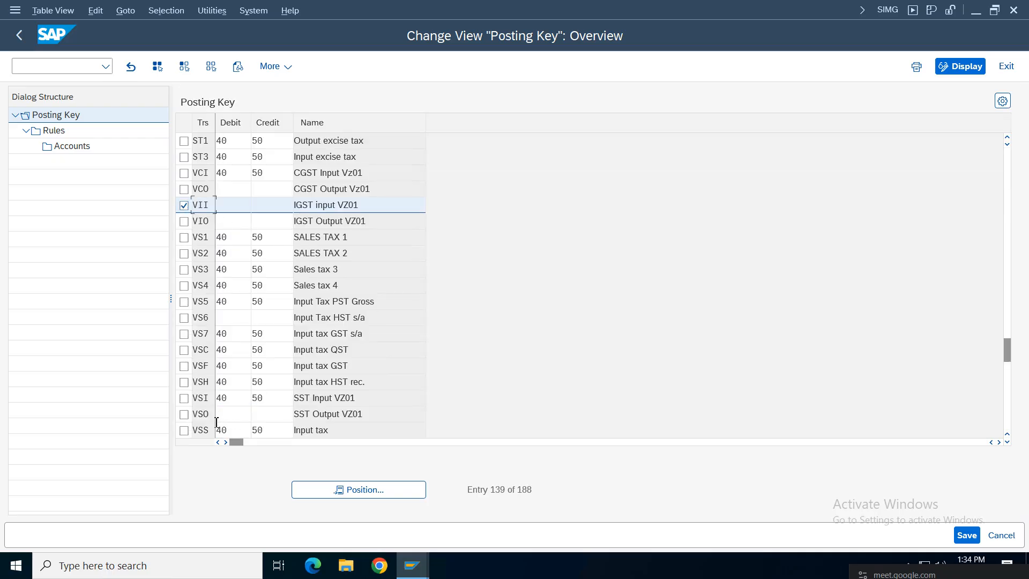
Step: Set tax key VII to debit posting key 40 and credit posting key 50
{"action": "left_click", "coordinate": [387, 207]}
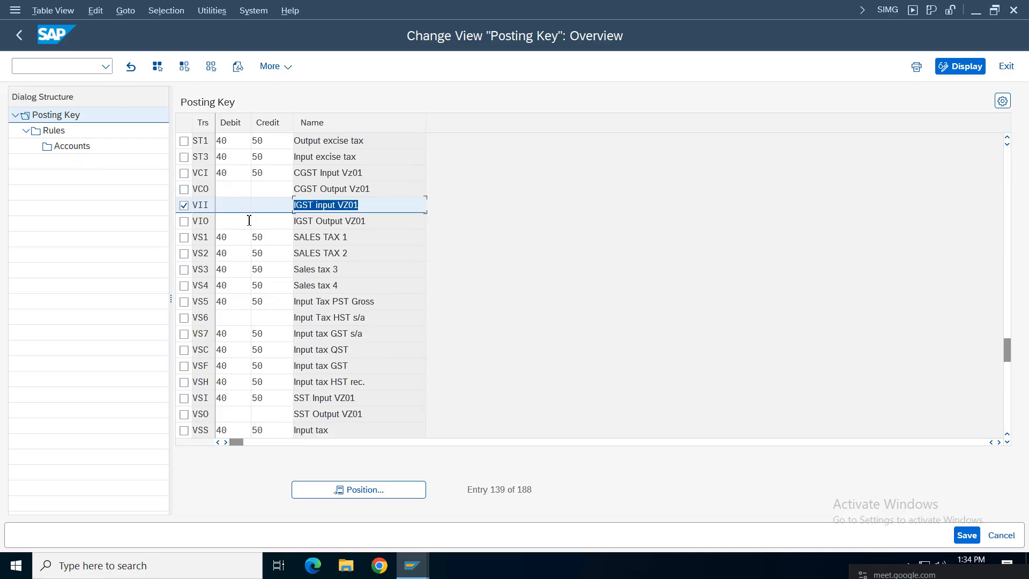
{"action": "left_click", "coordinate": [230, 205]}
{"action": "left_click", "coordinate": [226, 223]}
{"action": "left_click", "coordinate": [271, 205]}
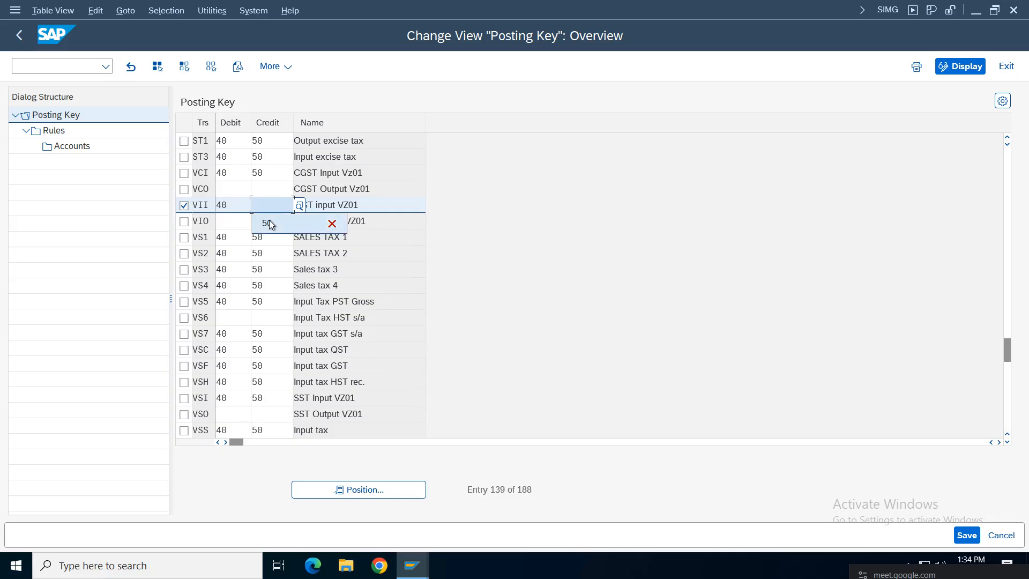
{"action": "left_click", "coordinate": [268, 224]}
Step: Add a VCOA chart of accounts rule for VII and open its Accounts level
{"action": "double_click", "coordinate": [59, 131]}
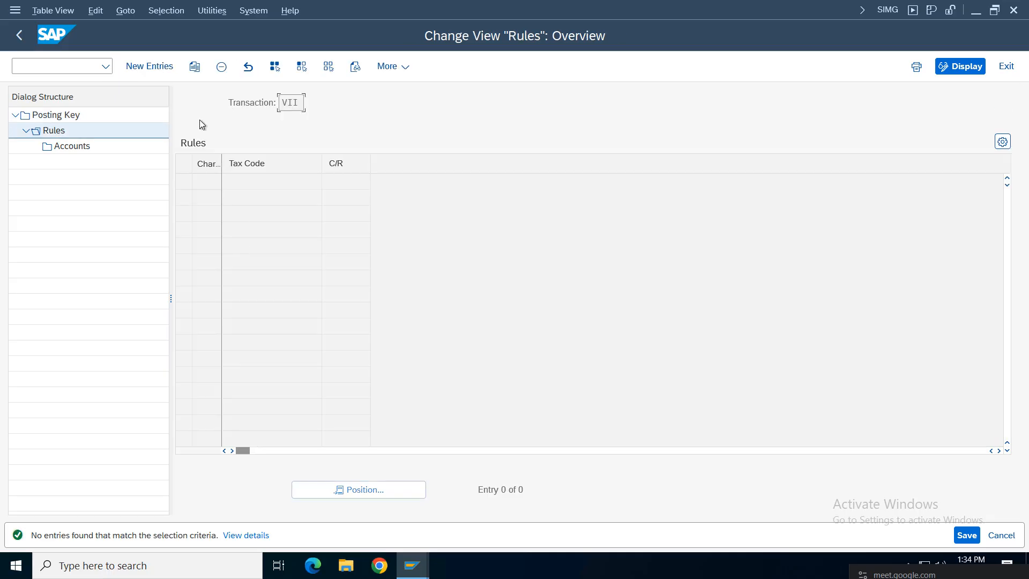
{"action": "left_click", "coordinate": [156, 66]}
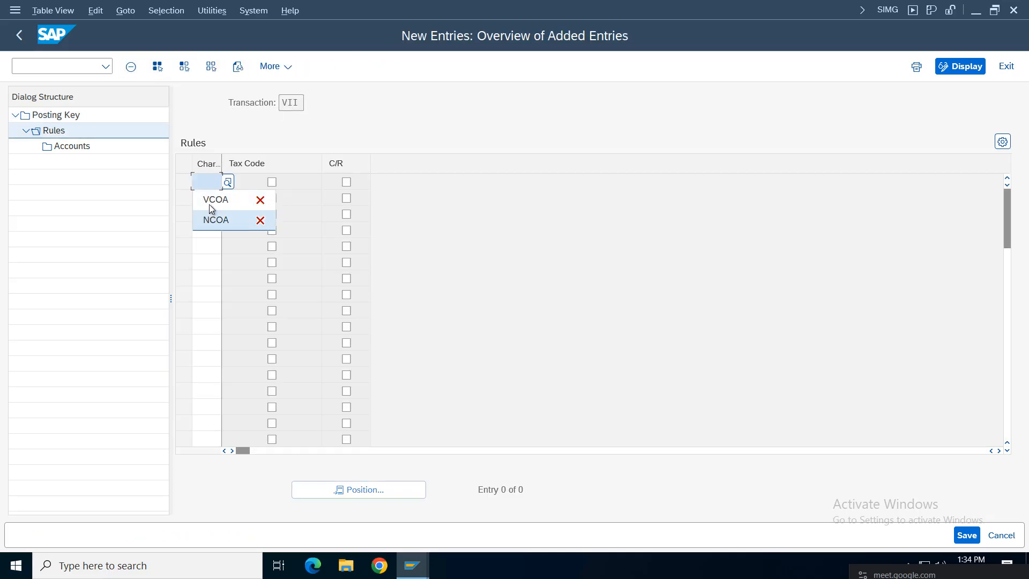
{"action": "left_click", "coordinate": [209, 202]}
{"action": "double_click", "coordinate": [72, 146]}
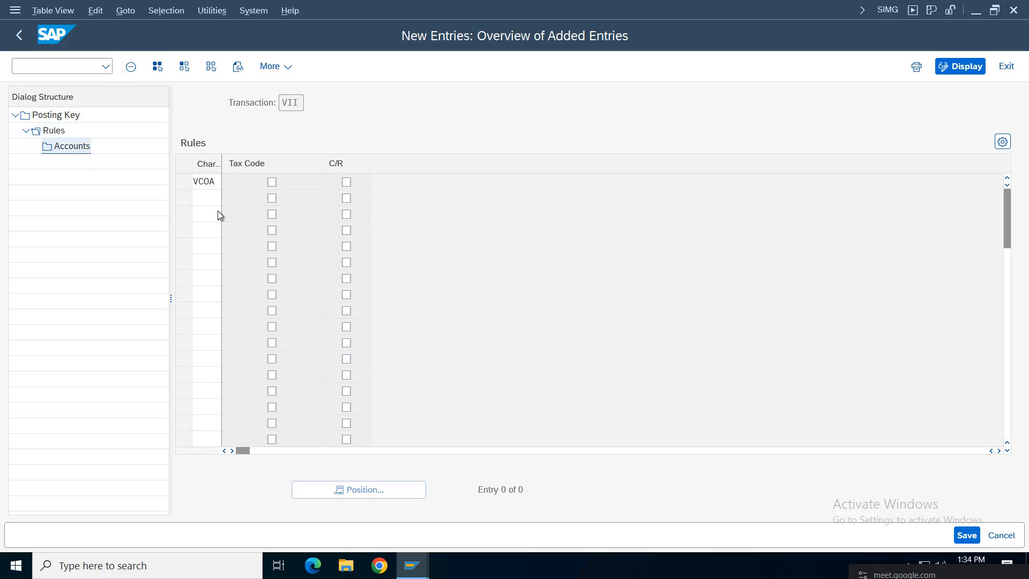
{"action": "left_click", "coordinate": [183, 181]}
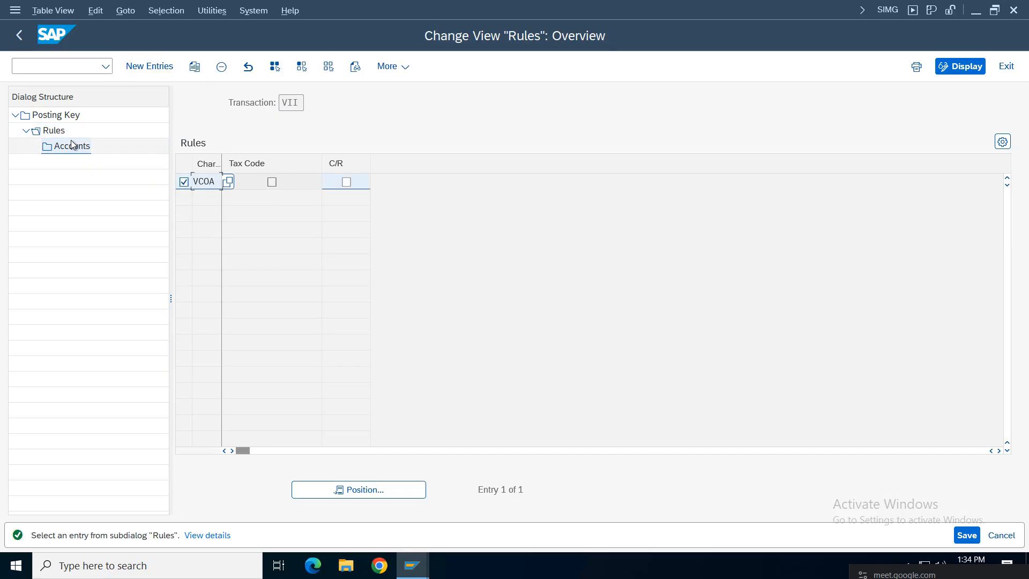
{"action": "double_click", "coordinate": [72, 146]}
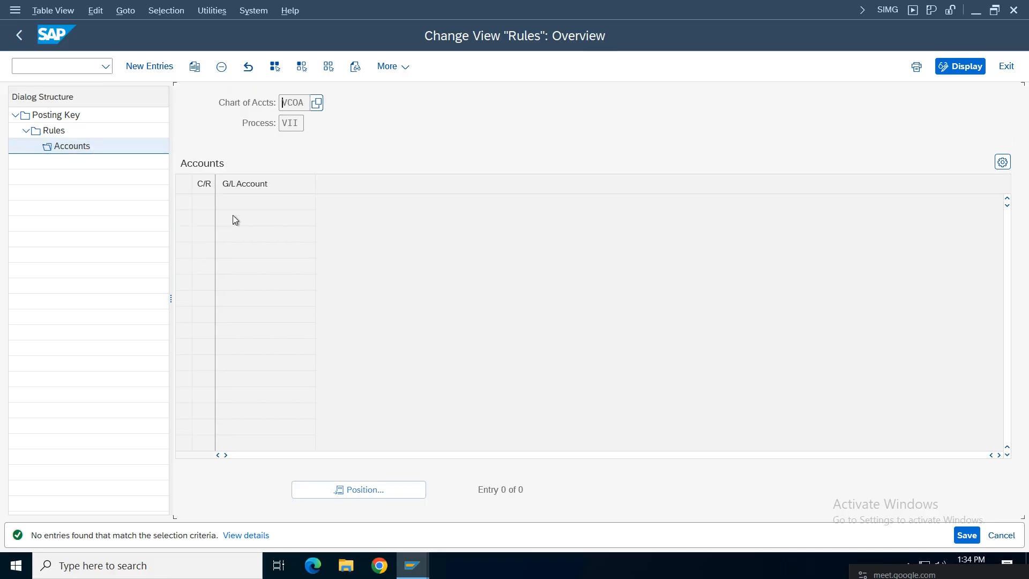
Step: Assign and save G/L account 1009 (Integrated GST Input) for VII, then return to the Posting Key list
{"action": "left_click", "coordinate": [155, 67]}
{"action": "left_click", "coordinate": [284, 204]}
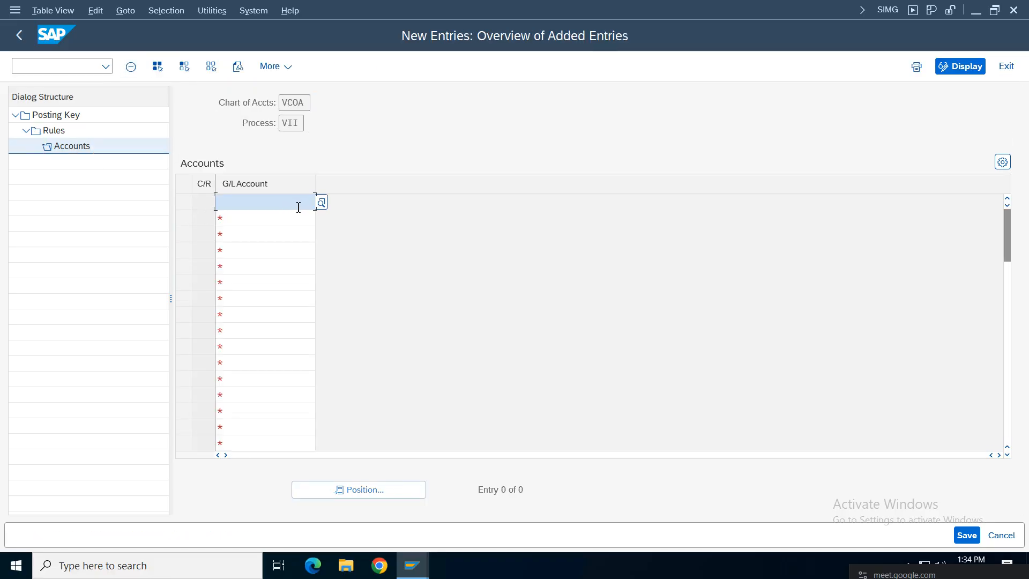
{"action": "left_click", "coordinate": [298, 208]}
{"action": "left_click", "coordinate": [322, 202]}
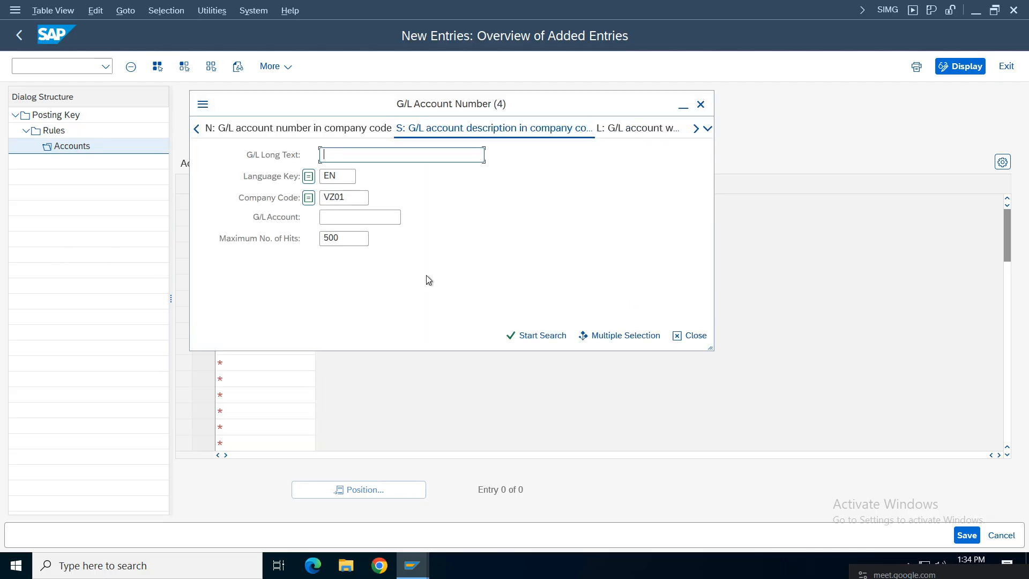
{"action": "key", "text": "Return"}
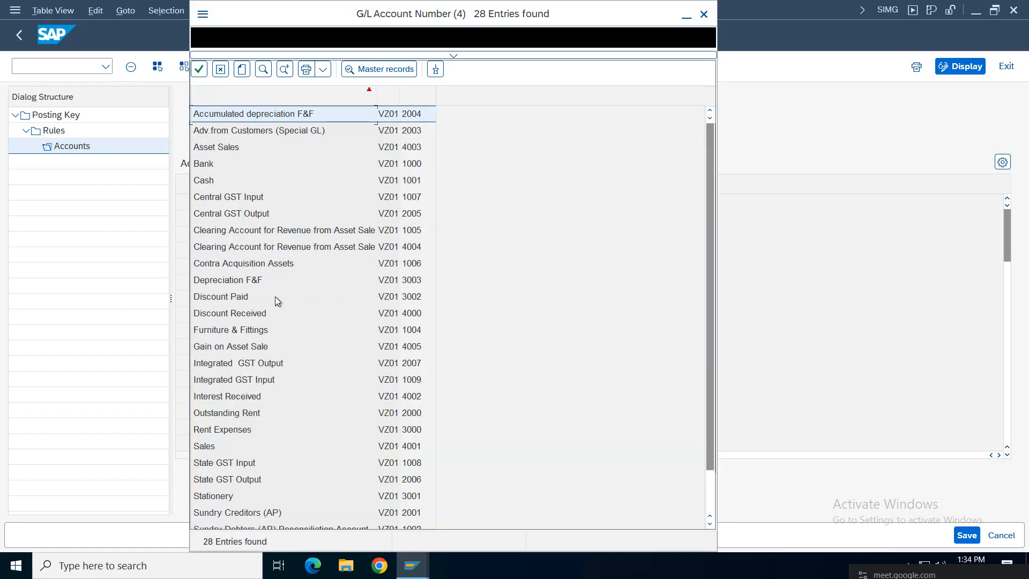
{"action": "left_click", "coordinate": [237, 384]}
{"action": "double_click", "coordinate": [271, 385]}
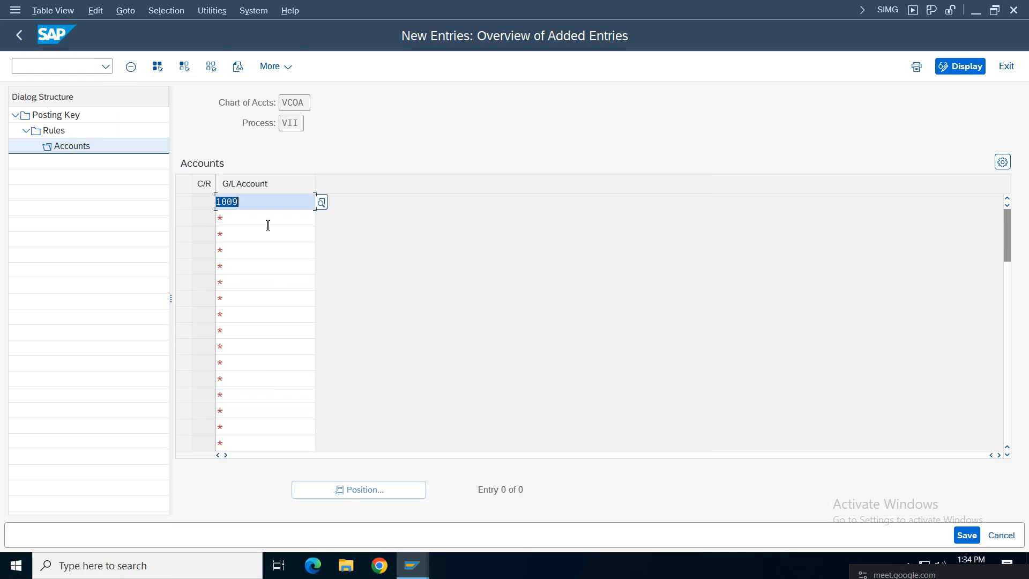
{"action": "left_click", "coordinate": [966, 535]}
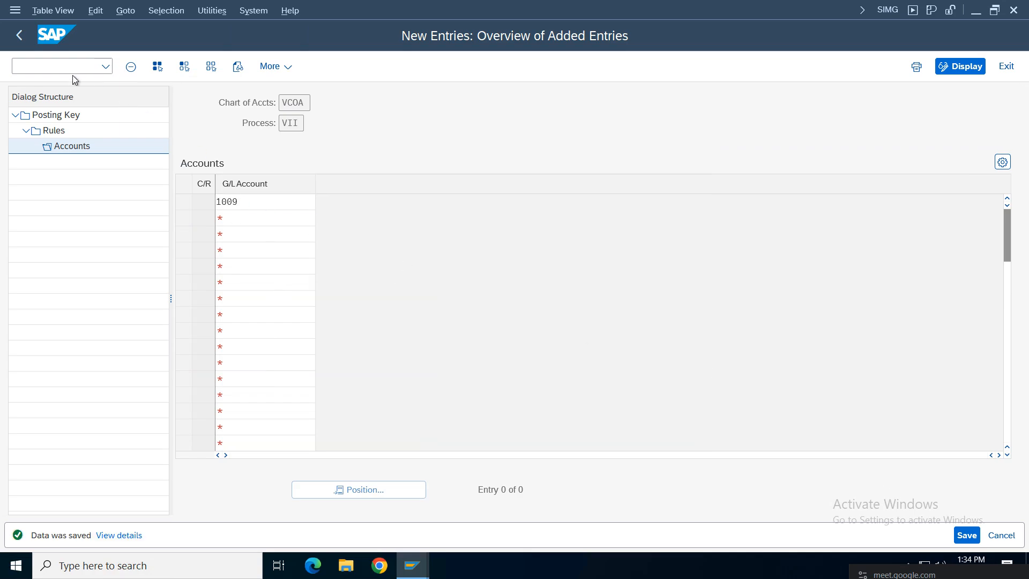
{"action": "left_click", "coordinate": [19, 35]}
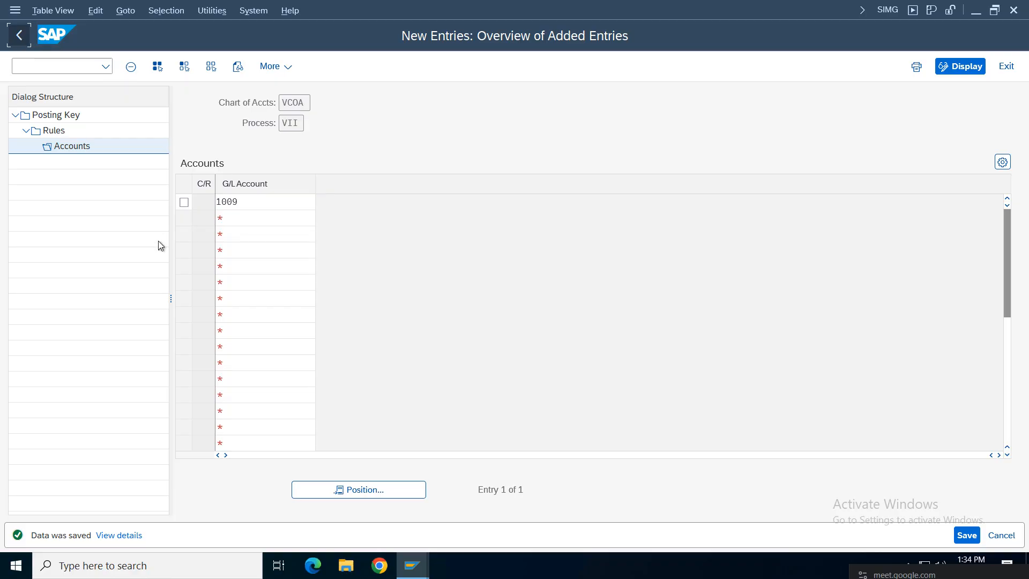
{"action": "left_click", "coordinate": [20, 36]}
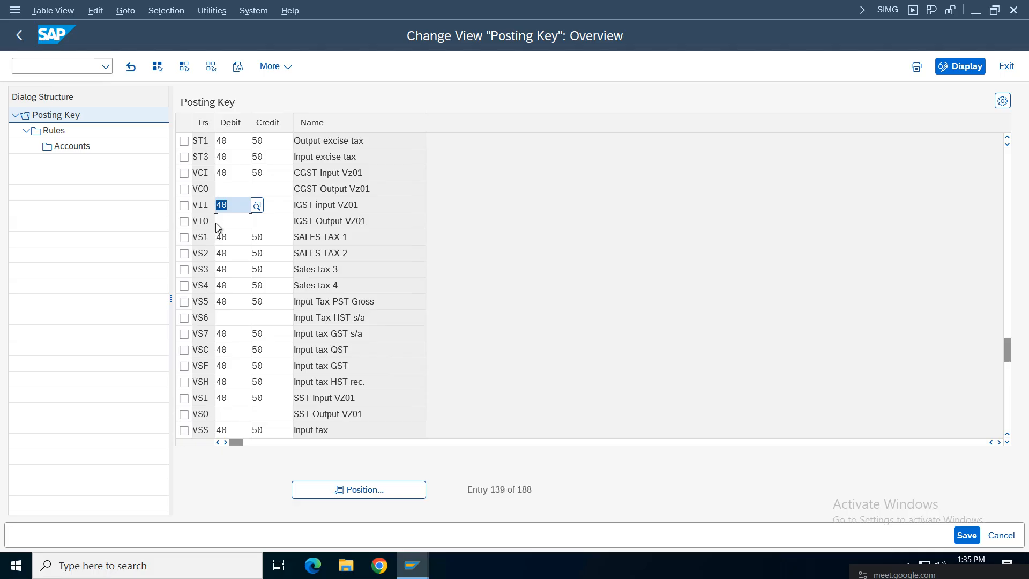
Step: Set tax key VCO to debit posting key 40 and credit posting key 50
{"action": "left_click", "coordinate": [365, 209]}
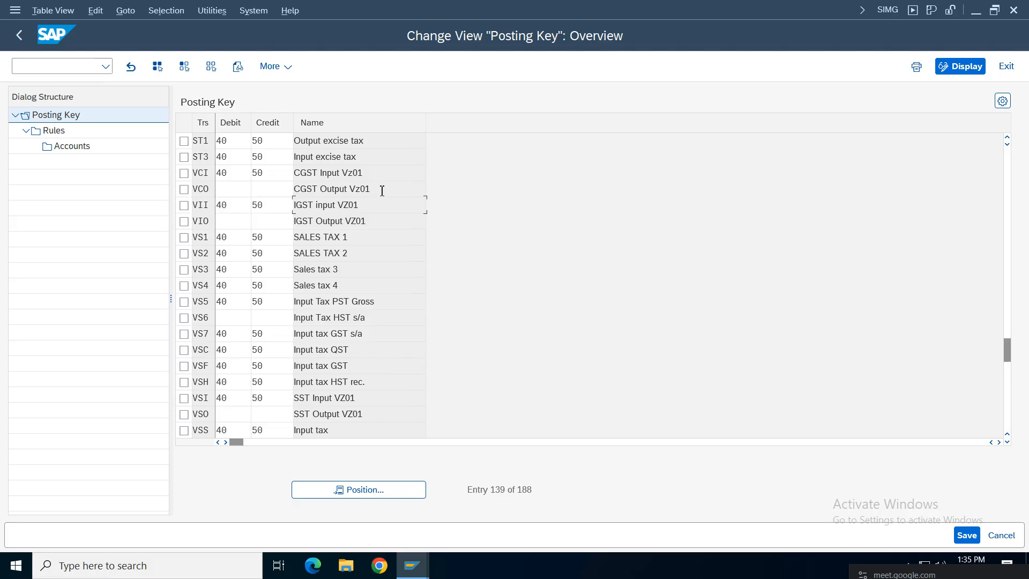
{"action": "double_click", "coordinate": [382, 191]}
{"action": "left_click", "coordinate": [183, 188]}
{"action": "left_click", "coordinate": [238, 189]}
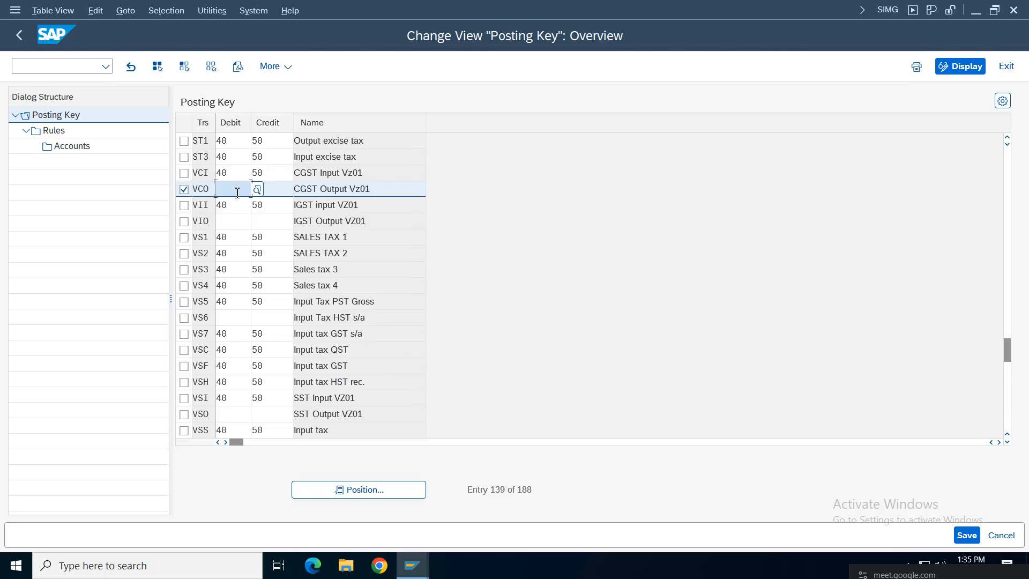
{"action": "left_click", "coordinate": [230, 204]}
{"action": "left_click", "coordinate": [285, 187]}
{"action": "left_click", "coordinate": [262, 205]}
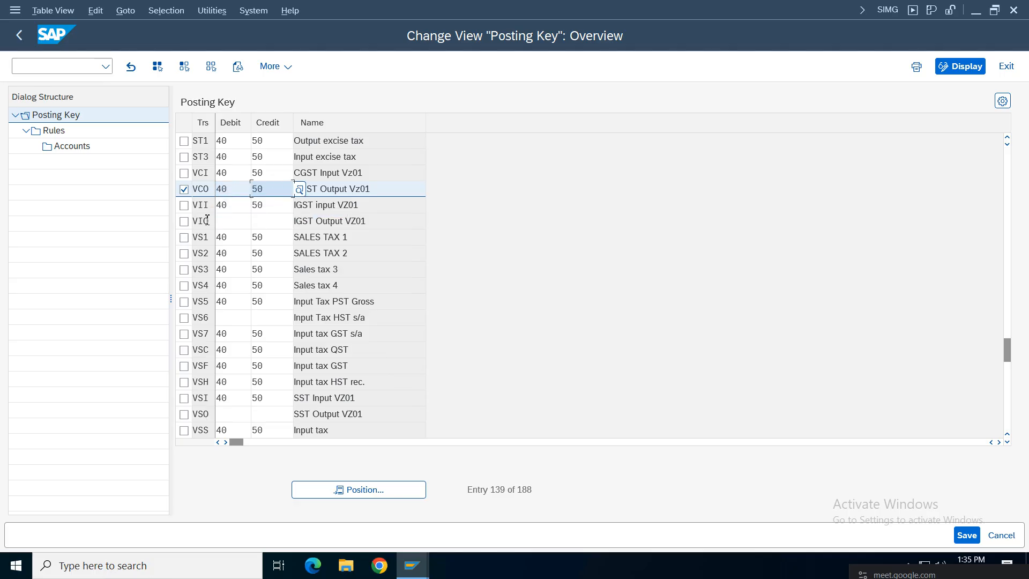
Step: Add a VCOA chart of accounts rule for VCO and open its Accounts level
{"action": "left_click", "coordinate": [54, 130]}
{"action": "double_click", "coordinate": [55, 132]}
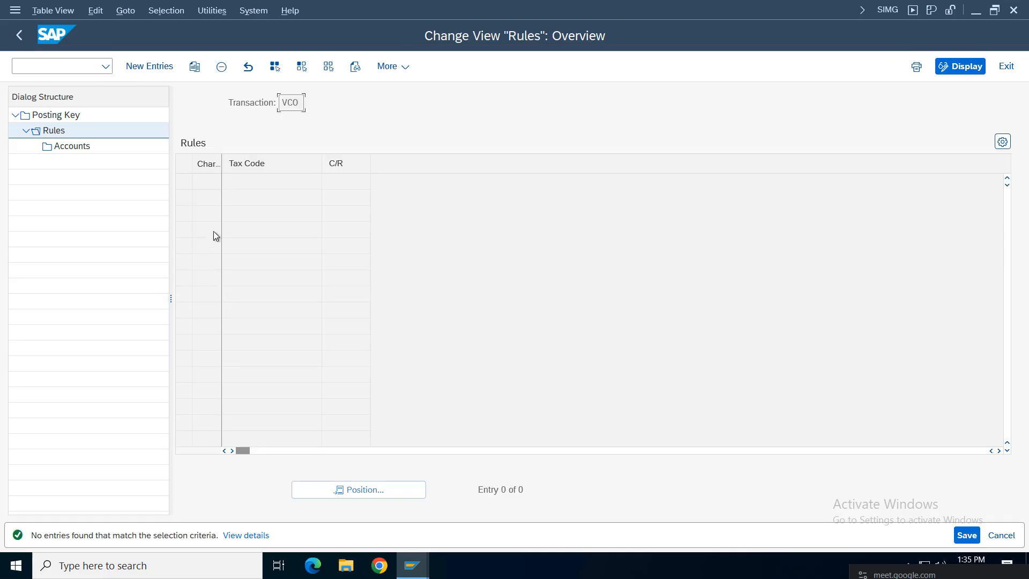
{"action": "left_click", "coordinate": [122, 69]}
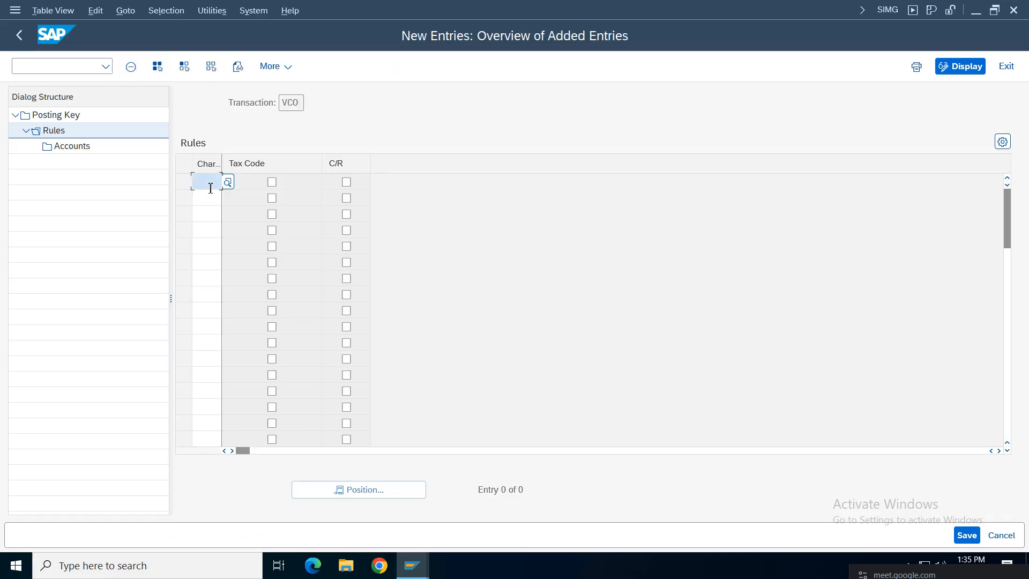
{"action": "left_click", "coordinate": [206, 200]}
{"action": "key", "text": "Return"}
{"action": "left_click", "coordinate": [183, 182]}
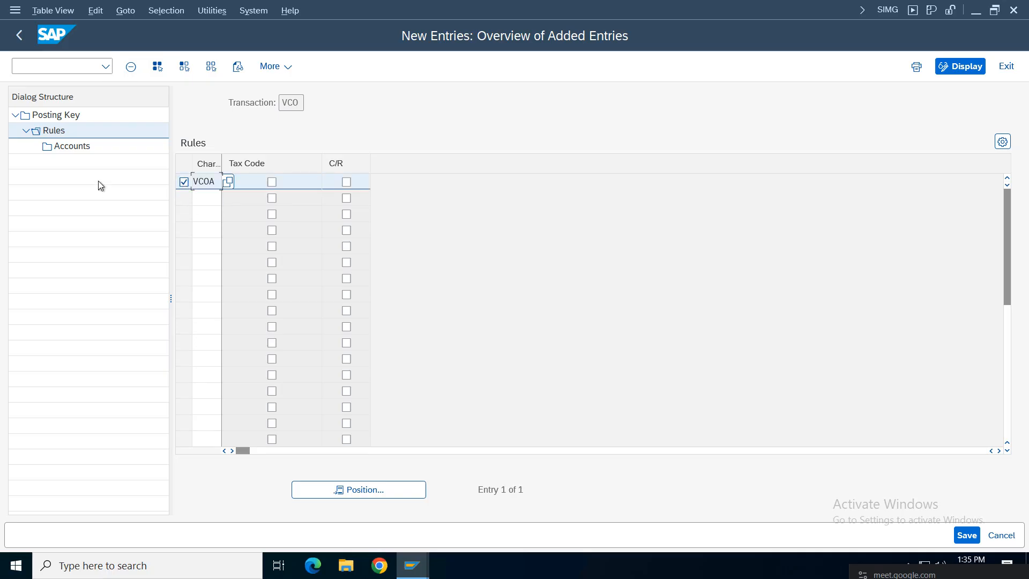
{"action": "double_click", "coordinate": [72, 145]}
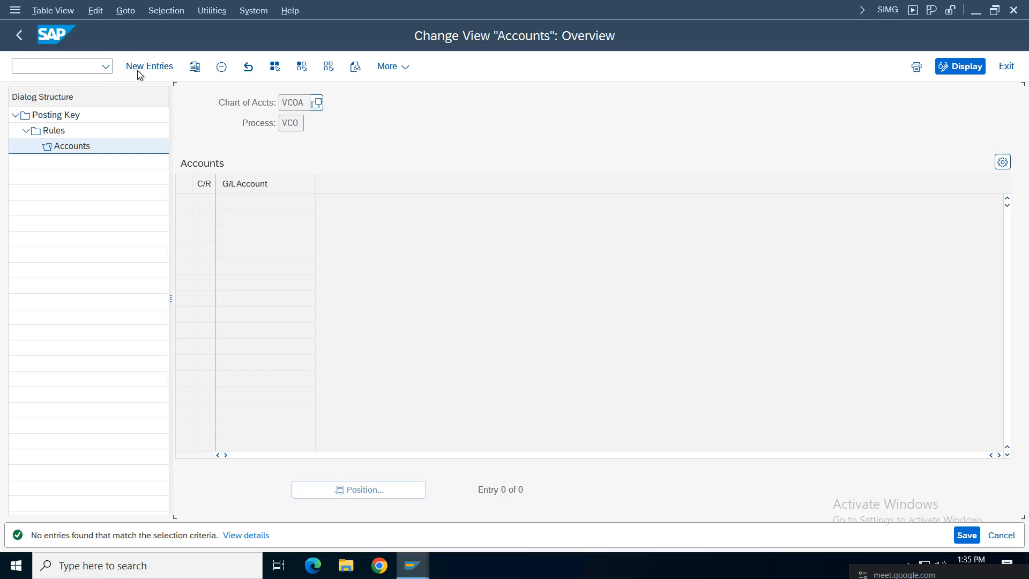
Step: Assign and save G/L account 2005 (Central GST Output) for VCO, then return to the Posting Key list
{"action": "left_click", "coordinate": [138, 70]}
{"action": "left_click", "coordinate": [284, 208]}
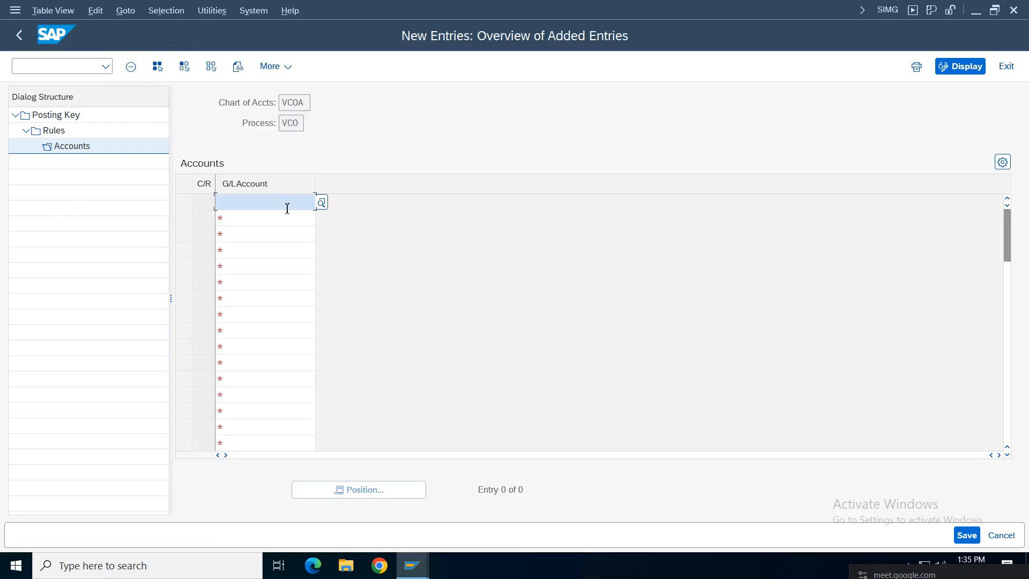
{"action": "left_click", "coordinate": [321, 202]}
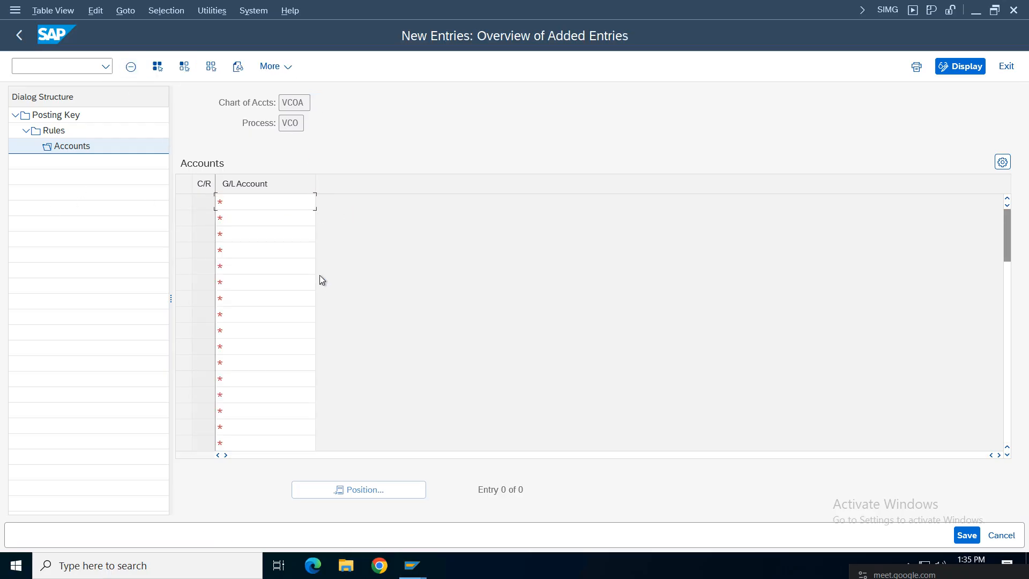
{"action": "key", "text": "Return"}
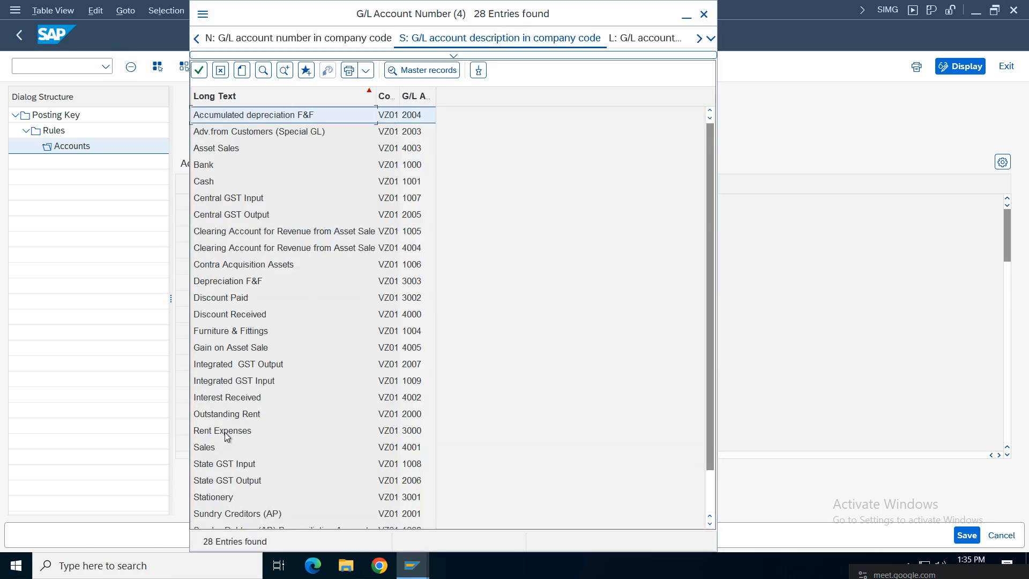
{"action": "left_click", "coordinate": [232, 481]}
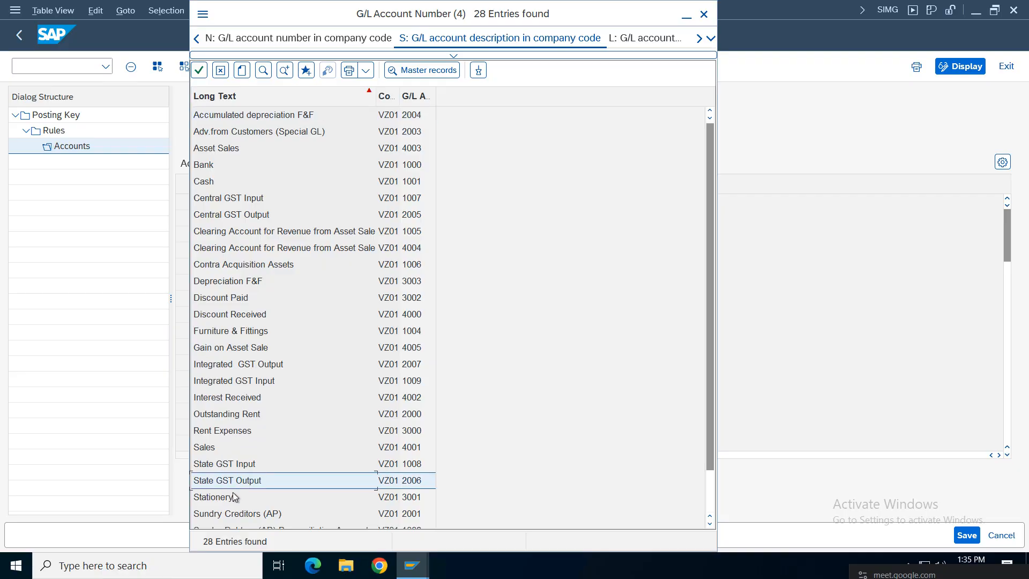
{"action": "scroll", "coordinate": [712, 380], "scroll_direction": "down", "scroll_amount": 1}
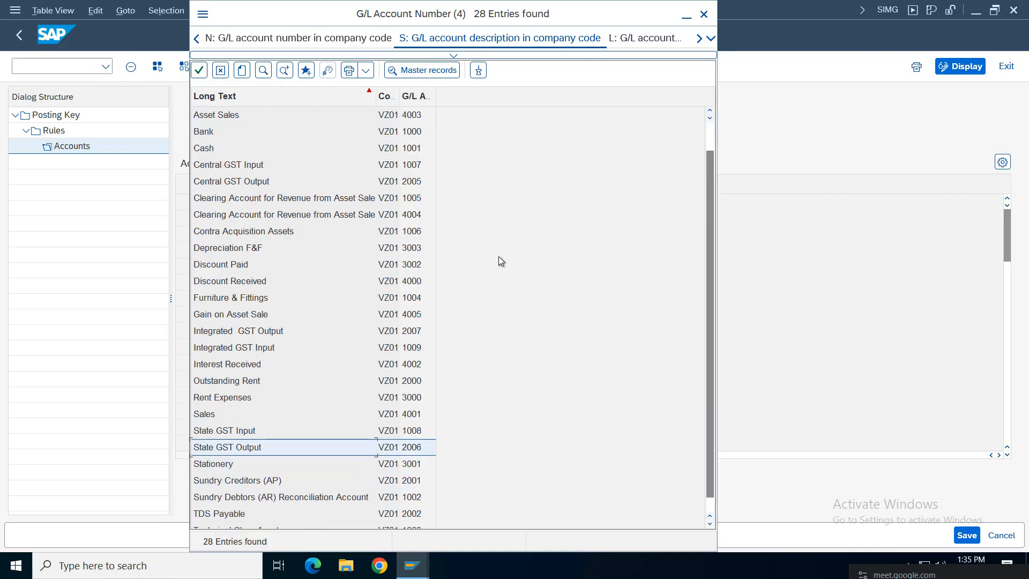
{"action": "left_click", "coordinate": [415, 96]}
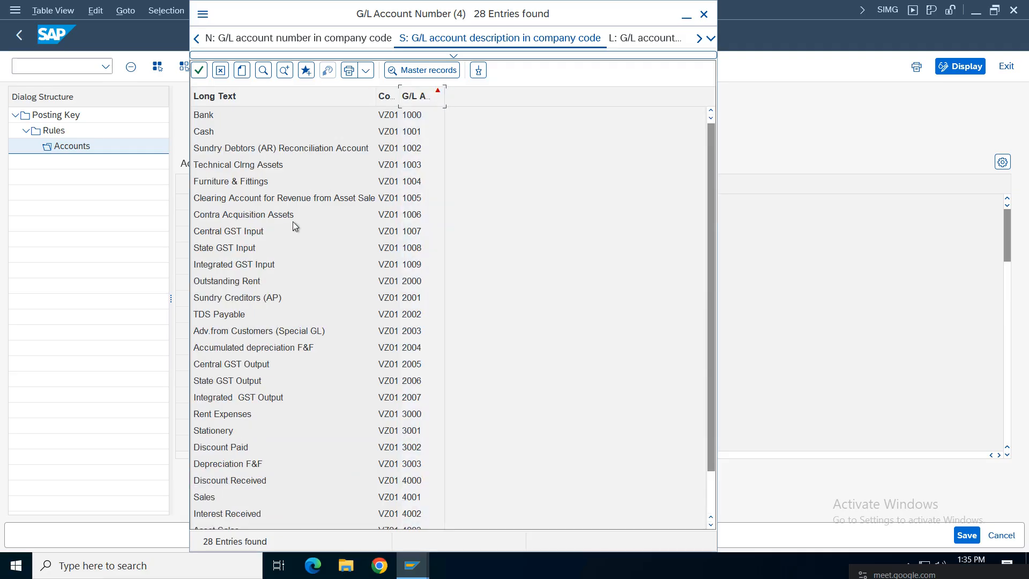
{"action": "left_click_drag", "start_coordinate": [715, 317], "coordinate": [719, 397]}
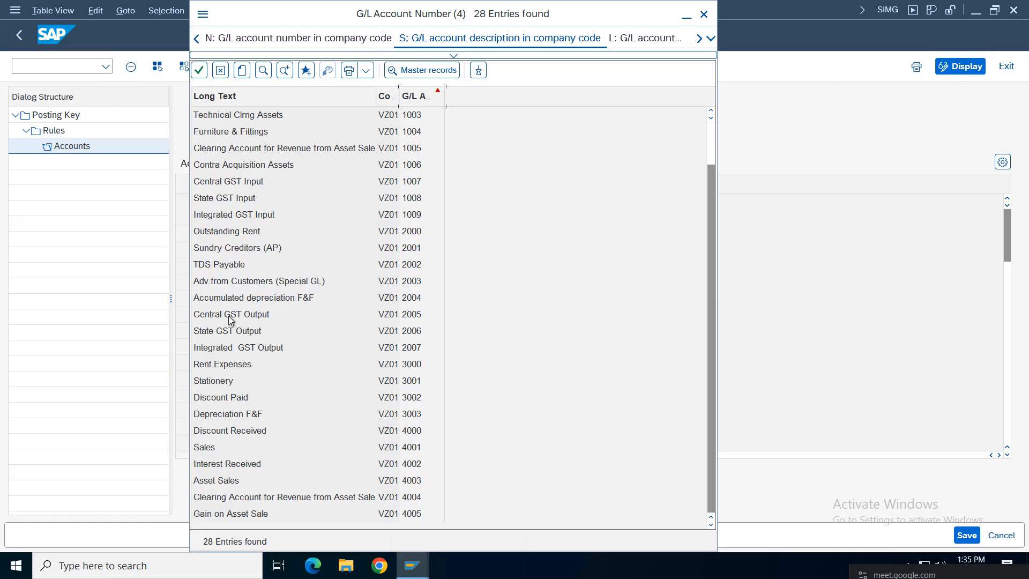
{"action": "left_click", "coordinate": [230, 316]}
{"action": "double_click", "coordinate": [413, 317]}
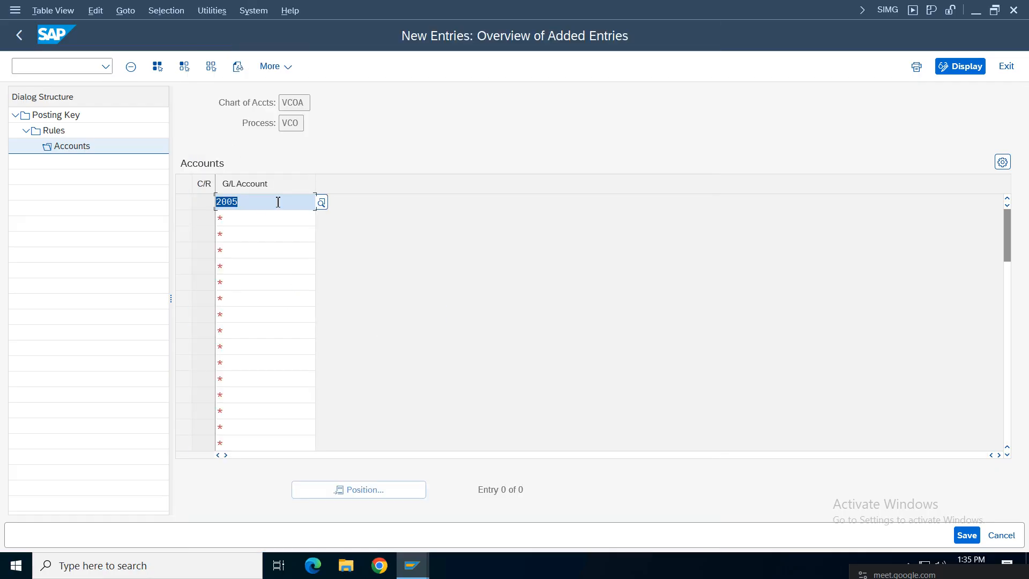
{"action": "left_click", "coordinate": [966, 535]}
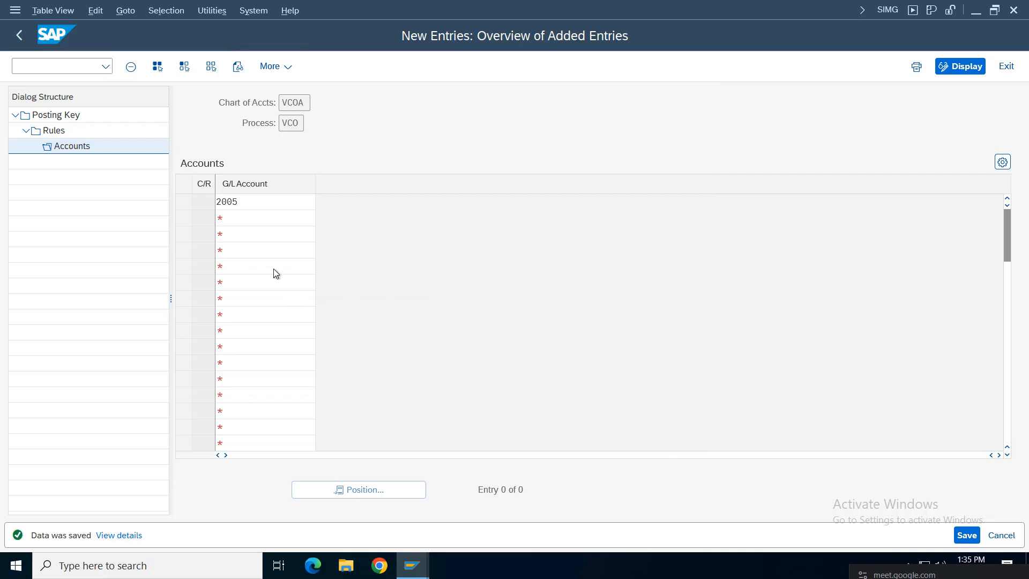
{"action": "left_click", "coordinate": [19, 36]}
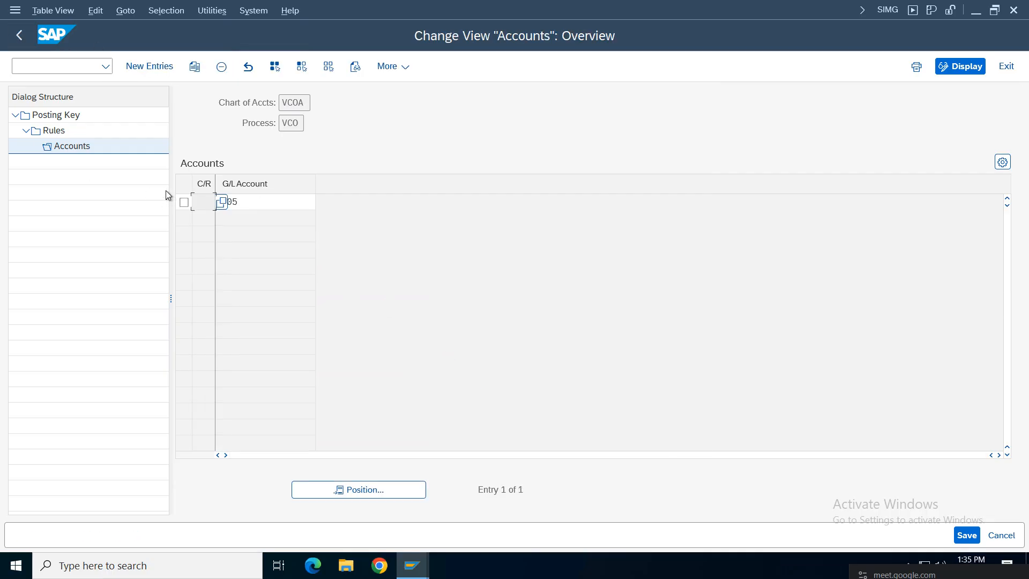
{"action": "left_click", "coordinate": [19, 36]}
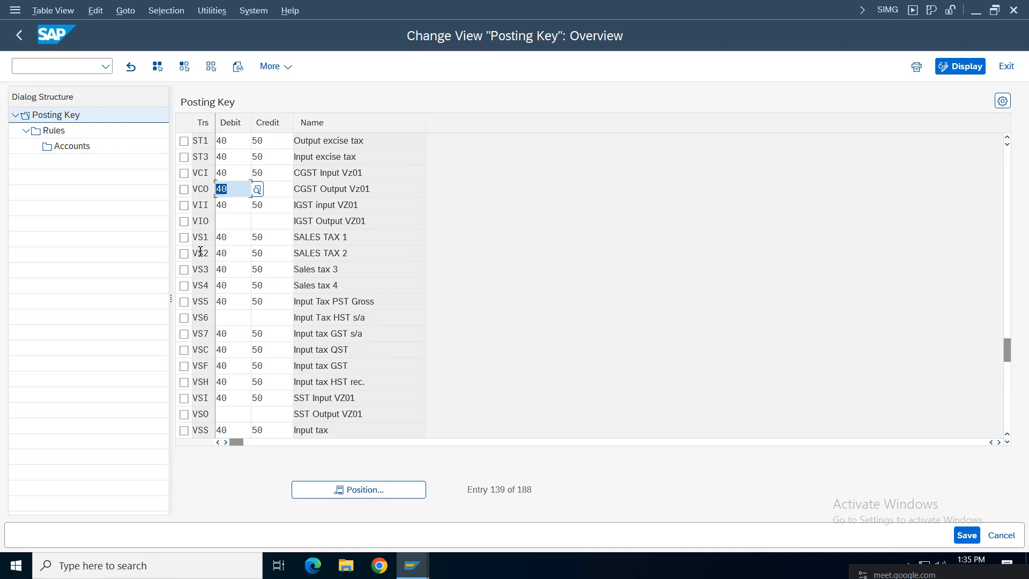
Step: Set tax key VSO to debit 40 and credit 50, then open its Rules
{"action": "left_click", "coordinate": [184, 414]}
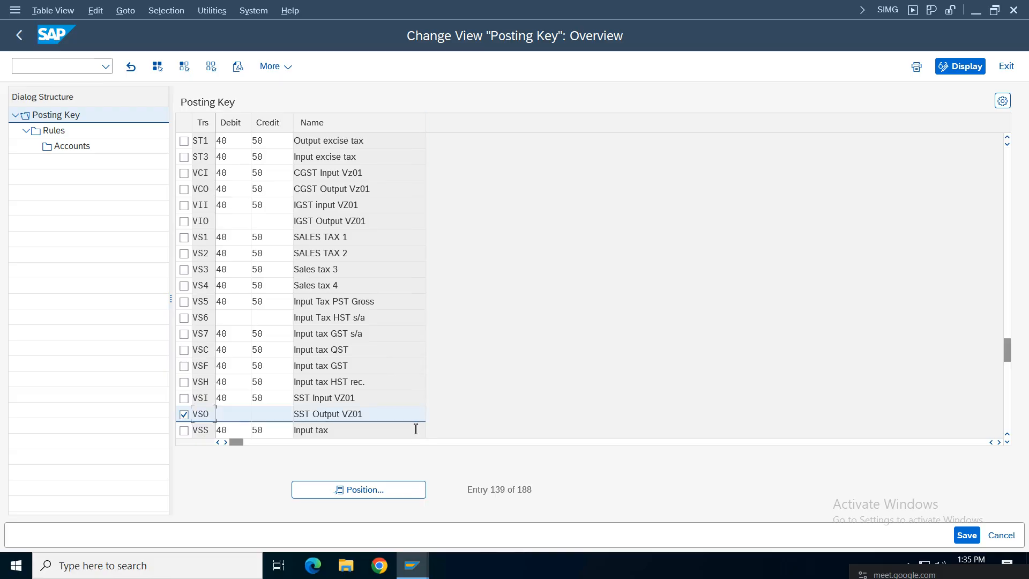
{"action": "left_click", "coordinate": [241, 412]}
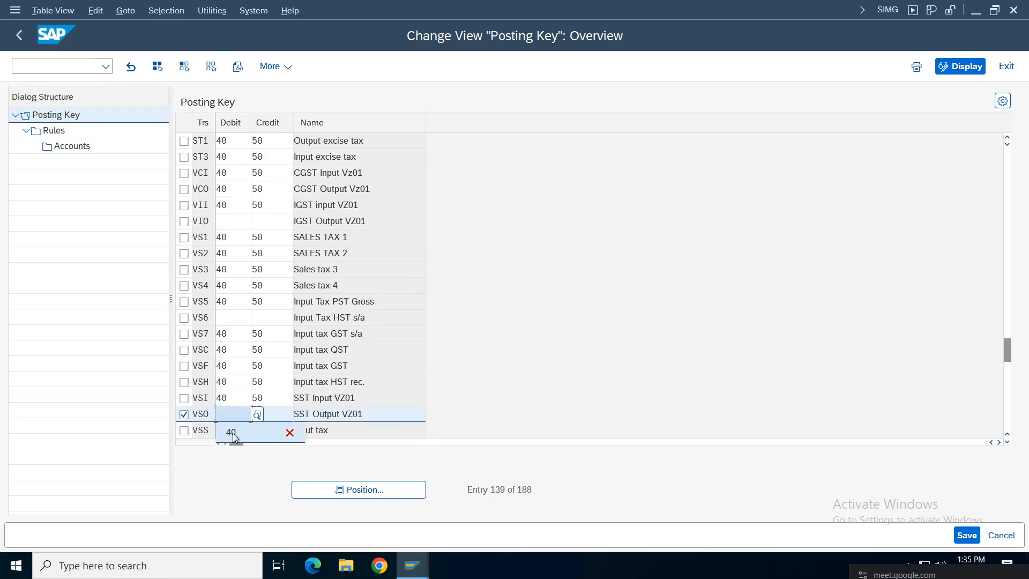
{"action": "left_click", "coordinate": [236, 440]}
{"action": "left_click", "coordinate": [275, 417]}
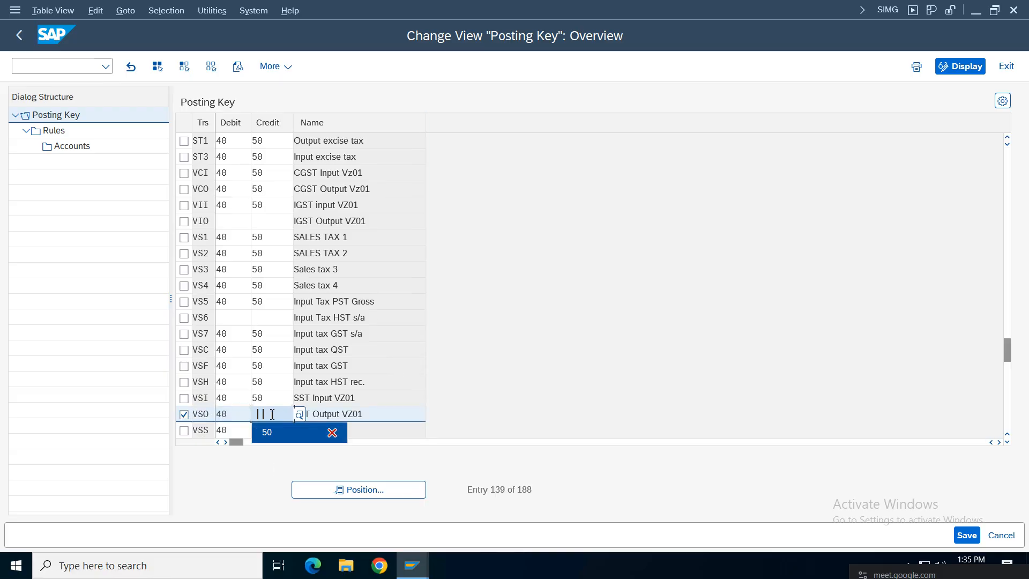
{"action": "left_click", "coordinate": [270, 431]}
{"action": "double_click", "coordinate": [62, 130]}
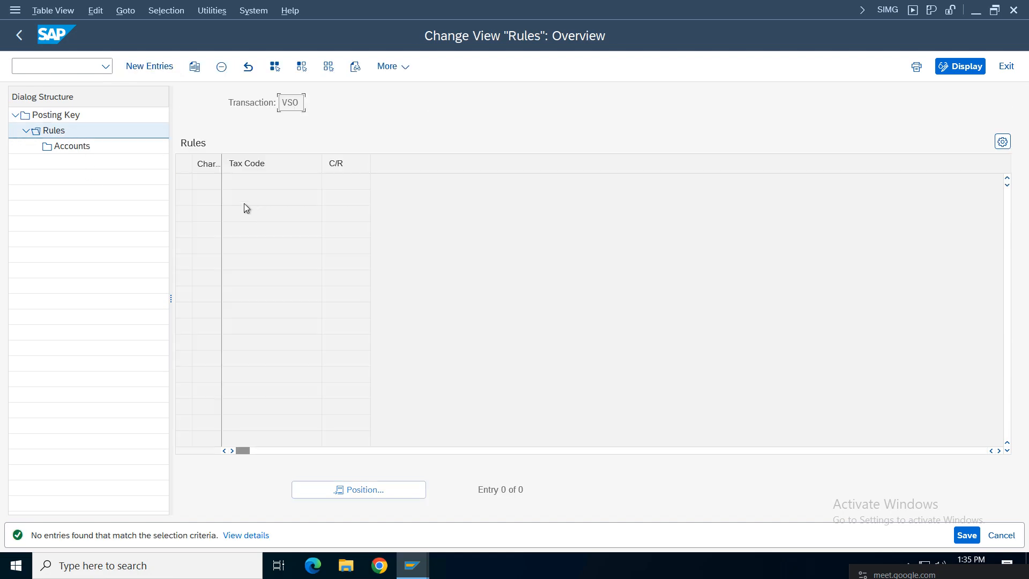
Step: Add a VCOA chart of accounts rule for VSO and open its Accounts level
{"action": "left_click", "coordinate": [150, 66]}
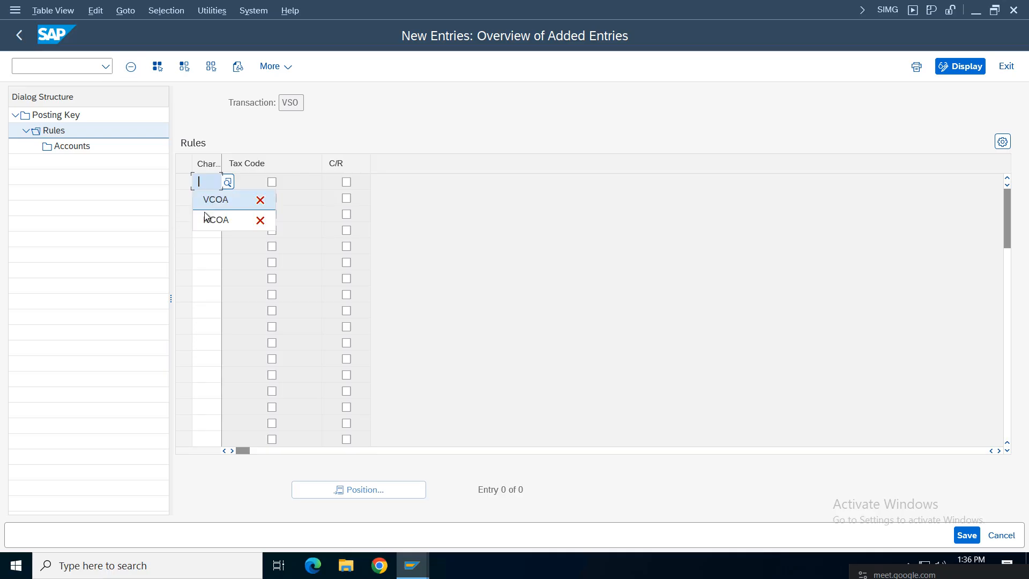
{"action": "left_click", "coordinate": [214, 216]}
{"action": "key", "text": "Return"}
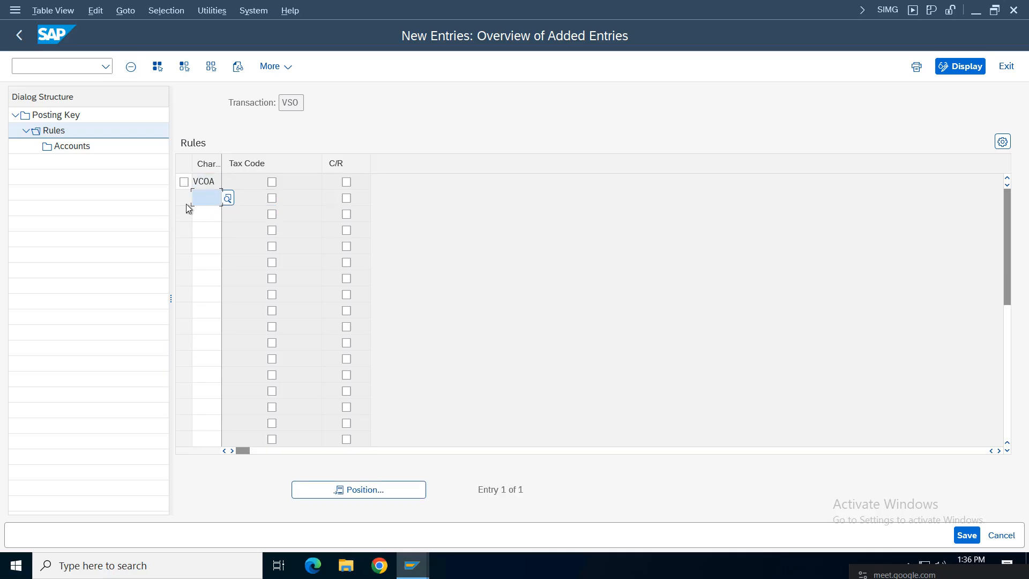
{"action": "left_click", "coordinate": [185, 183]}
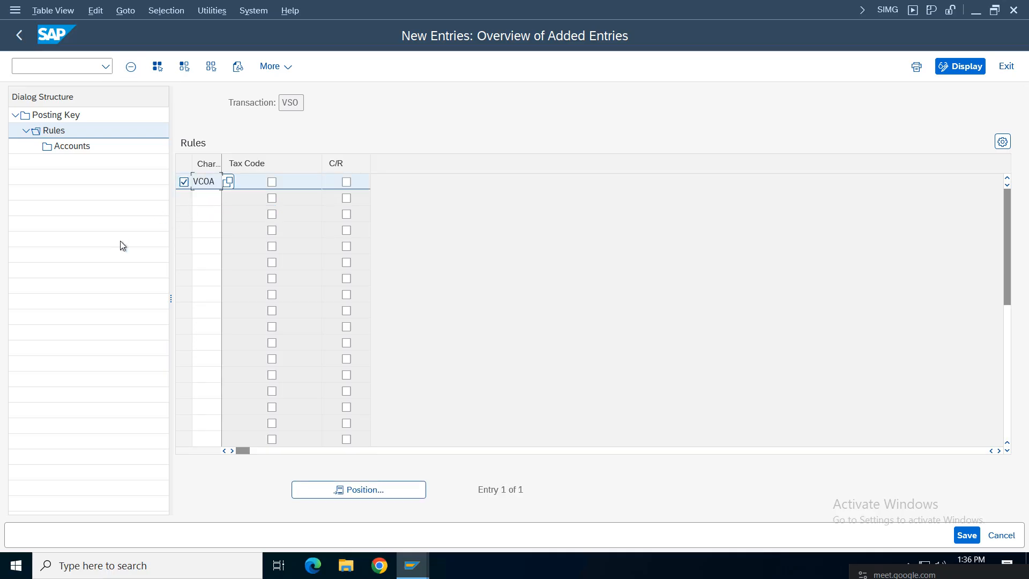
{"action": "double_click", "coordinate": [71, 147]}
Step: Assign and save G/L account 2006 (State GST Output) for VSO, then return to the Posting Key list
{"action": "left_click", "coordinate": [144, 67]}
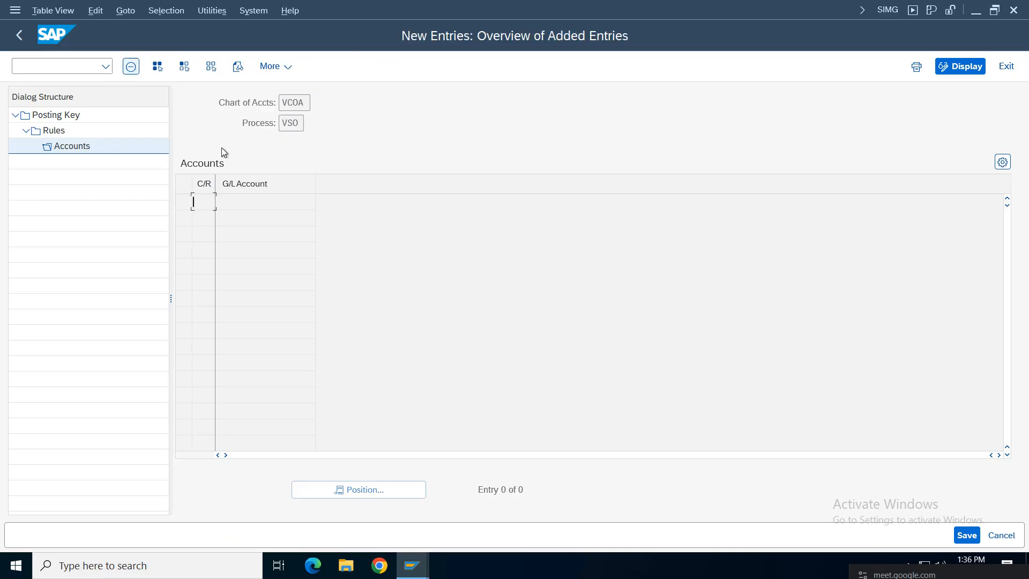
{"action": "left_click", "coordinate": [264, 202]}
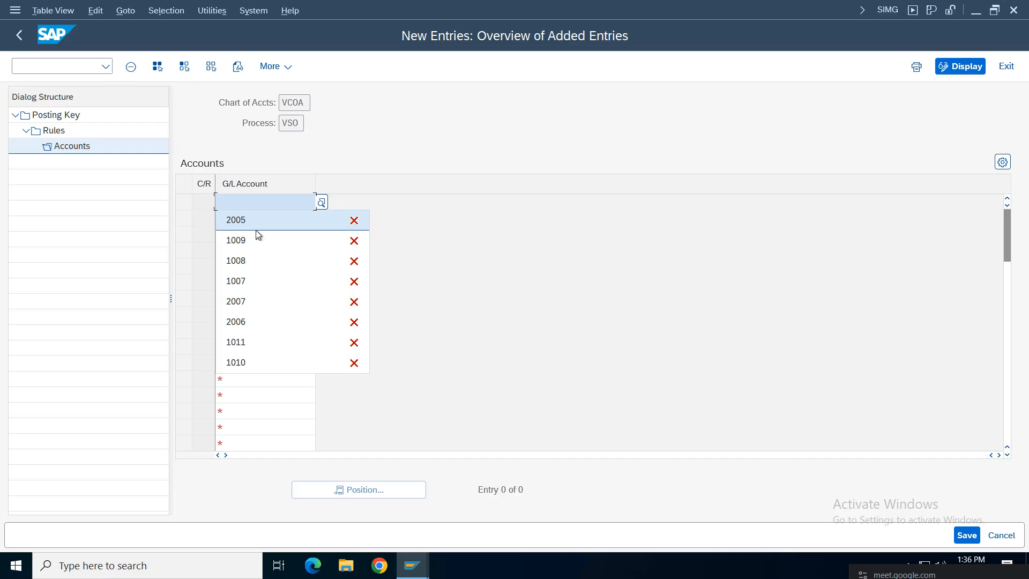
{"action": "left_click", "coordinate": [322, 202]}
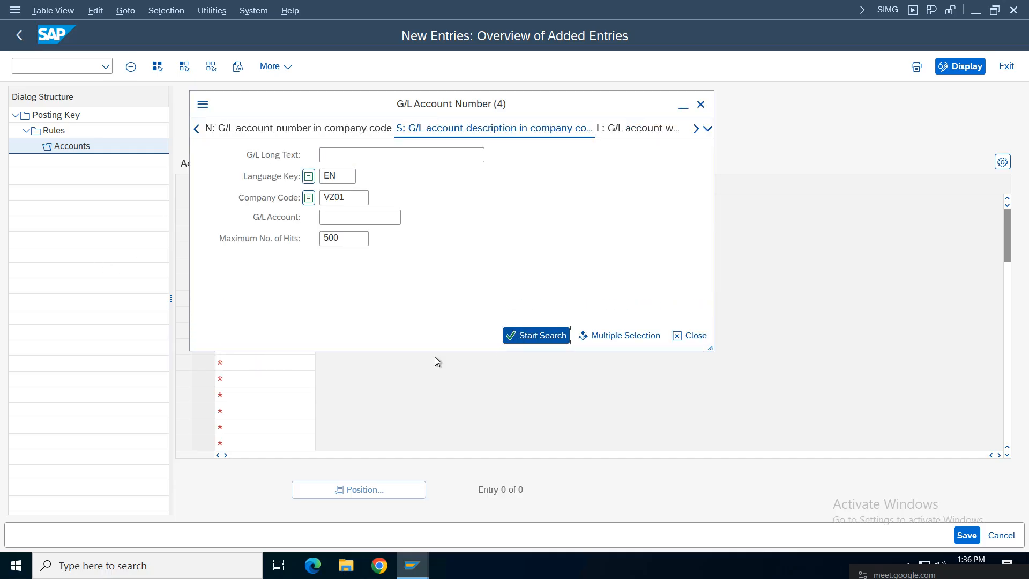
{"action": "key", "text": "Return"}
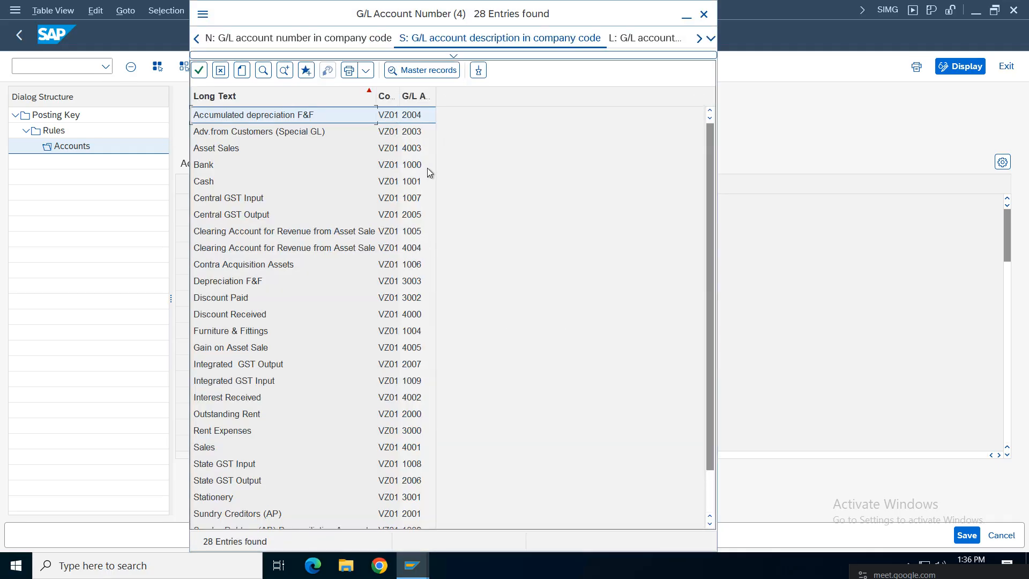
{"action": "left_click", "coordinate": [420, 99]}
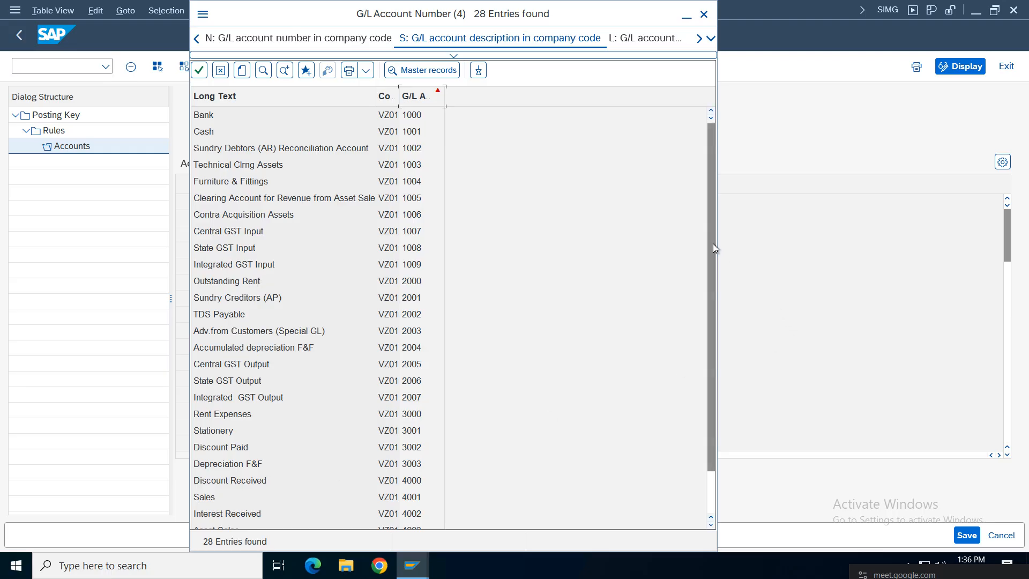
{"action": "left_click_drag", "start_coordinate": [712, 243], "coordinate": [712, 311]}
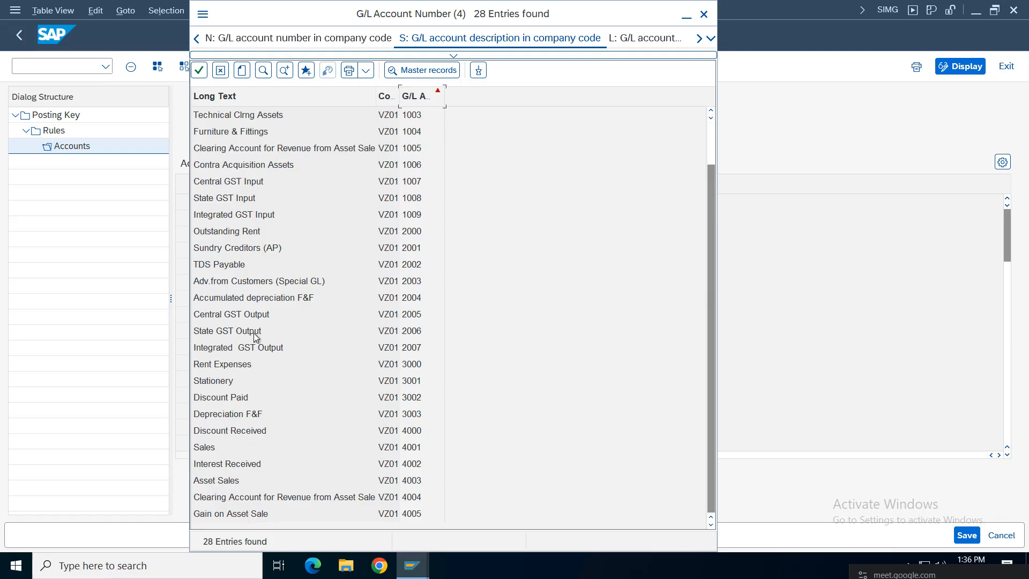
{"action": "double_click", "coordinate": [227, 331]}
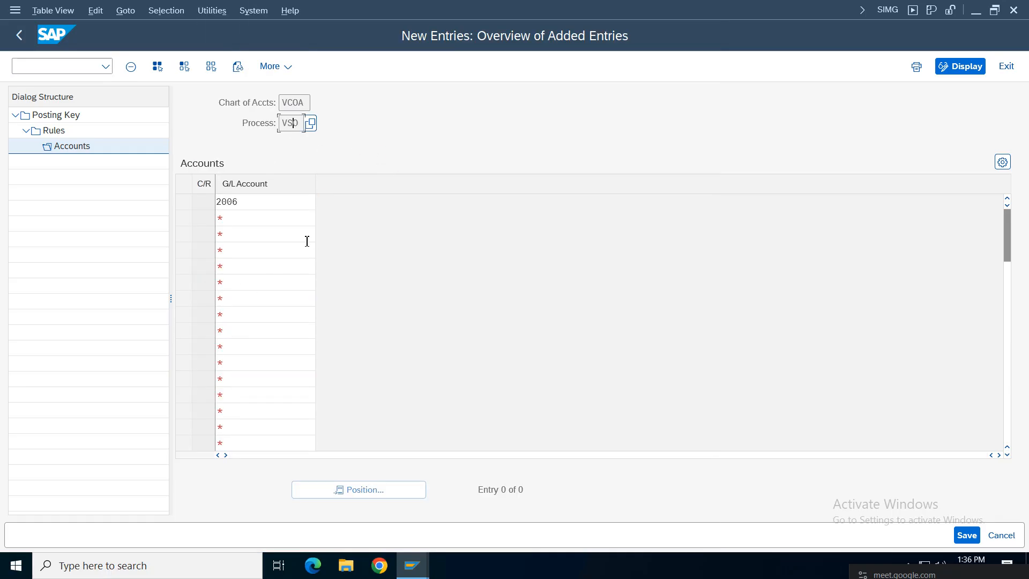
{"action": "left_click", "coordinate": [974, 537]}
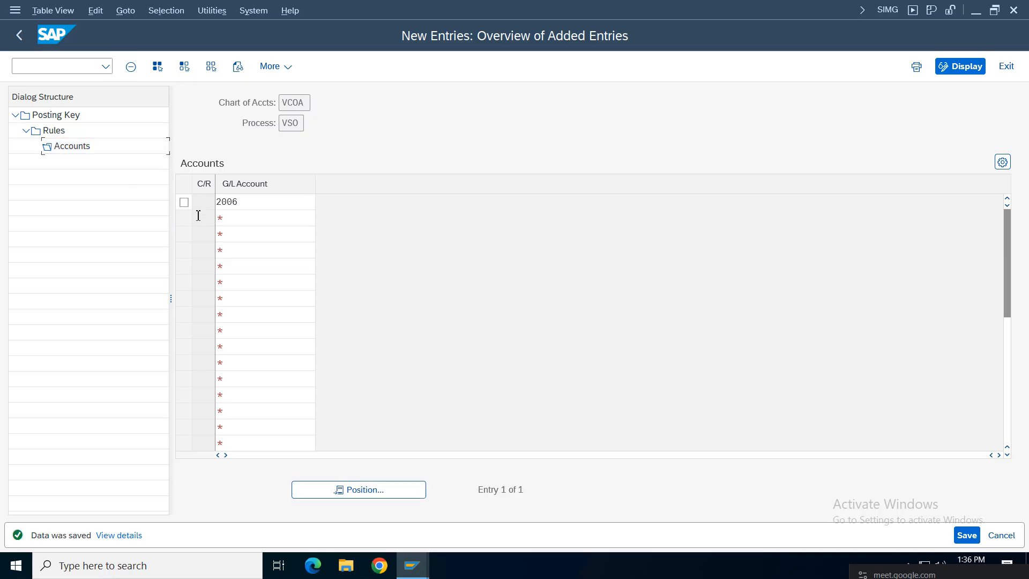
{"action": "left_click", "coordinate": [966, 535]}
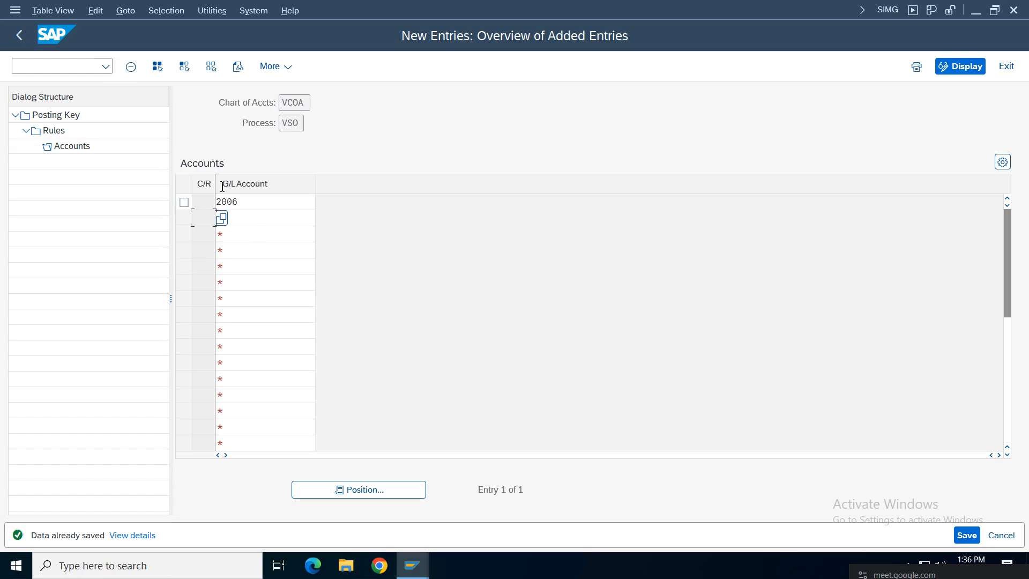
{"action": "left_click", "coordinate": [20, 34]}
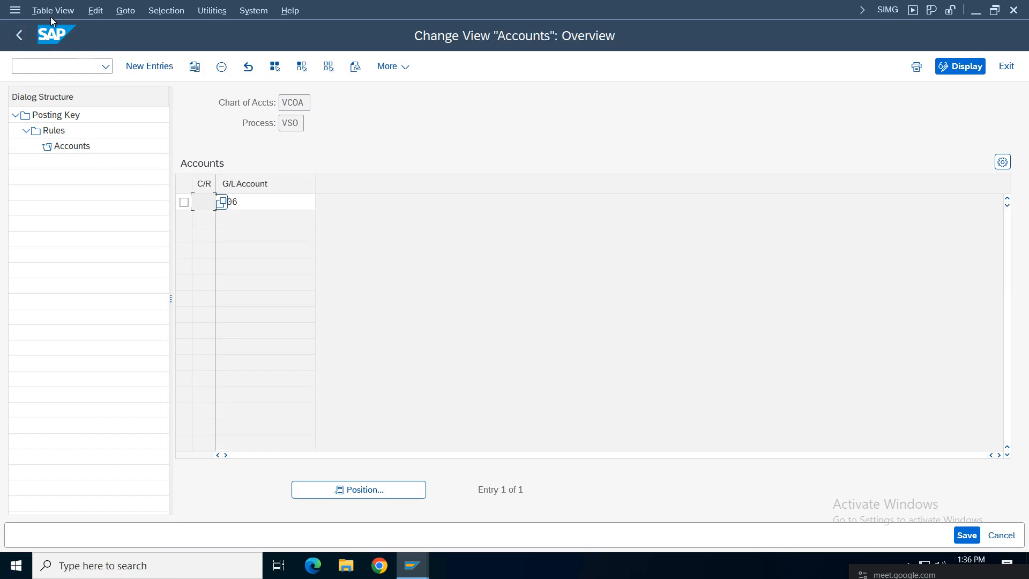
{"action": "left_click", "coordinate": [20, 35]}
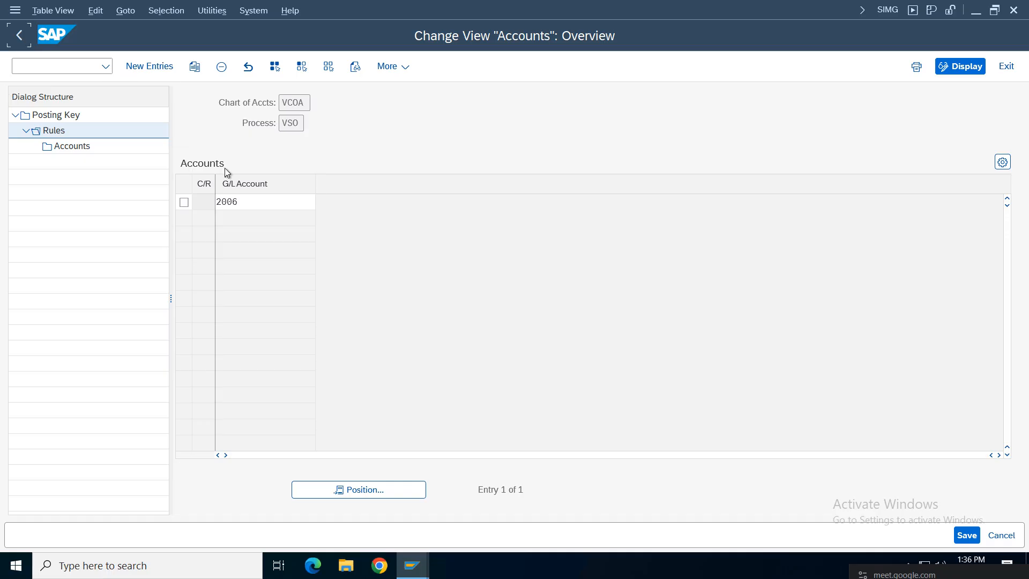
{"action": "left_click", "coordinate": [17, 43]}
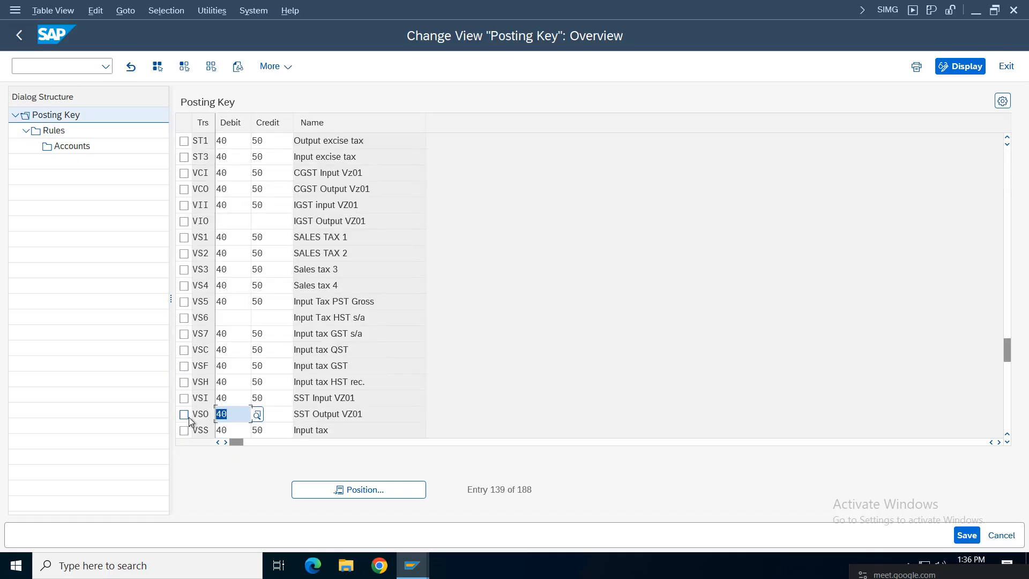
Step: Give tax key VIO debit posting key 40 and credit posting key 50 and save
{"action": "left_click_drag", "start_coordinate": [418, 229], "coordinate": [172, 225]}
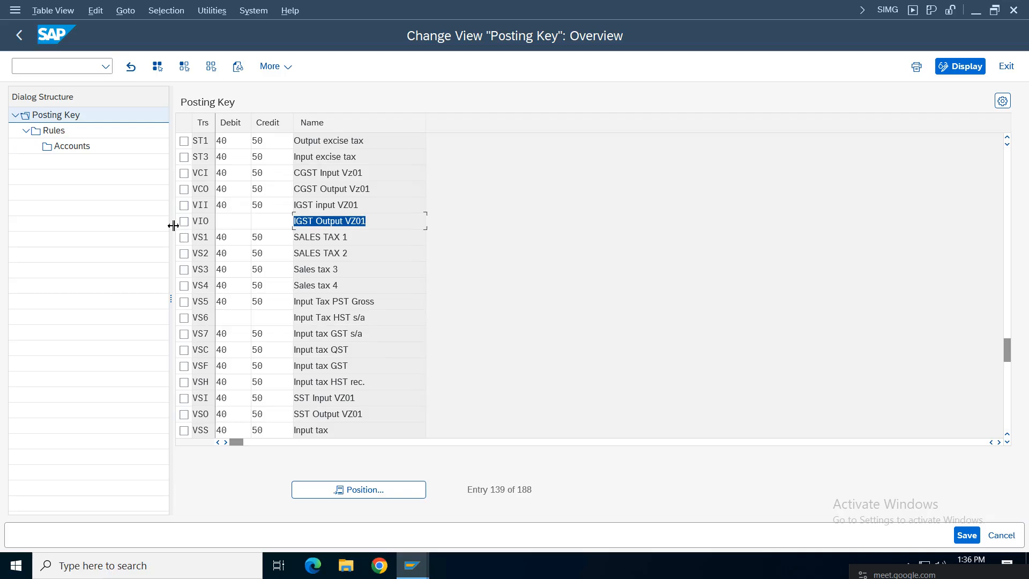
{"action": "left_click", "coordinate": [185, 222]}
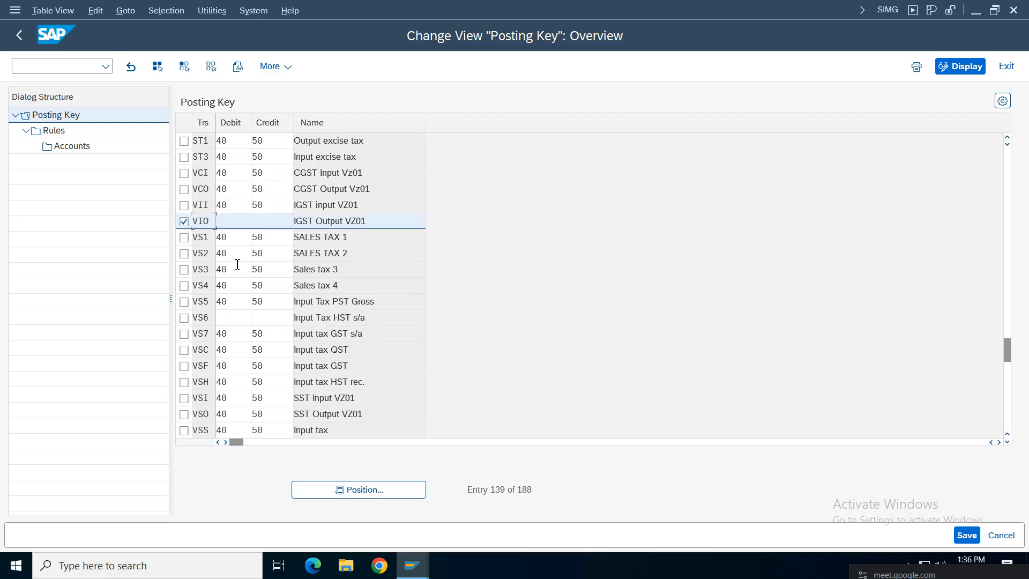
{"action": "left_click", "coordinate": [236, 222]}
{"action": "type", "text": "40"}
{"action": "key", "text": "Tab"}
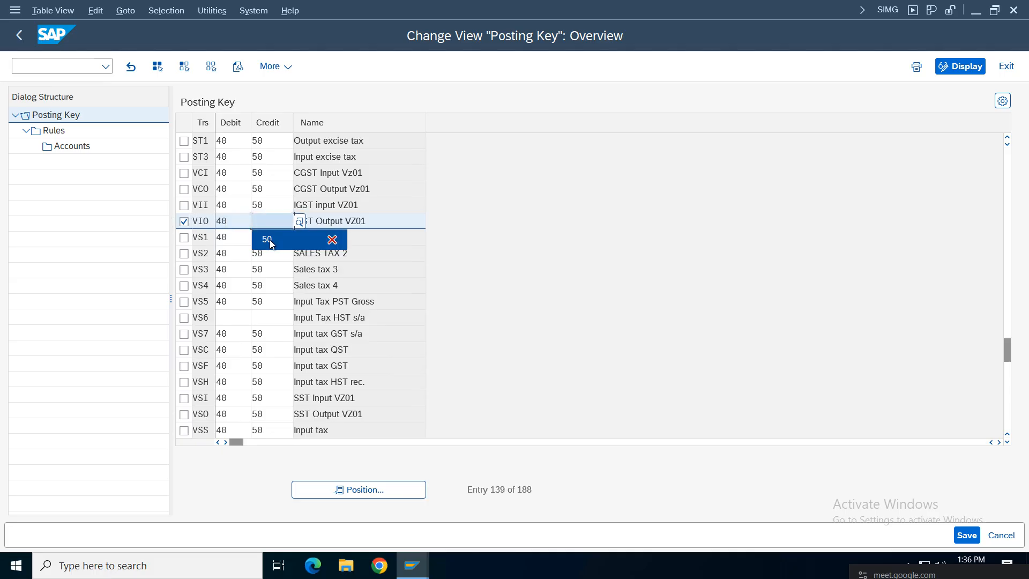
{"action": "type", "text": "50"}
{"action": "left_click", "coordinate": [973, 537]}
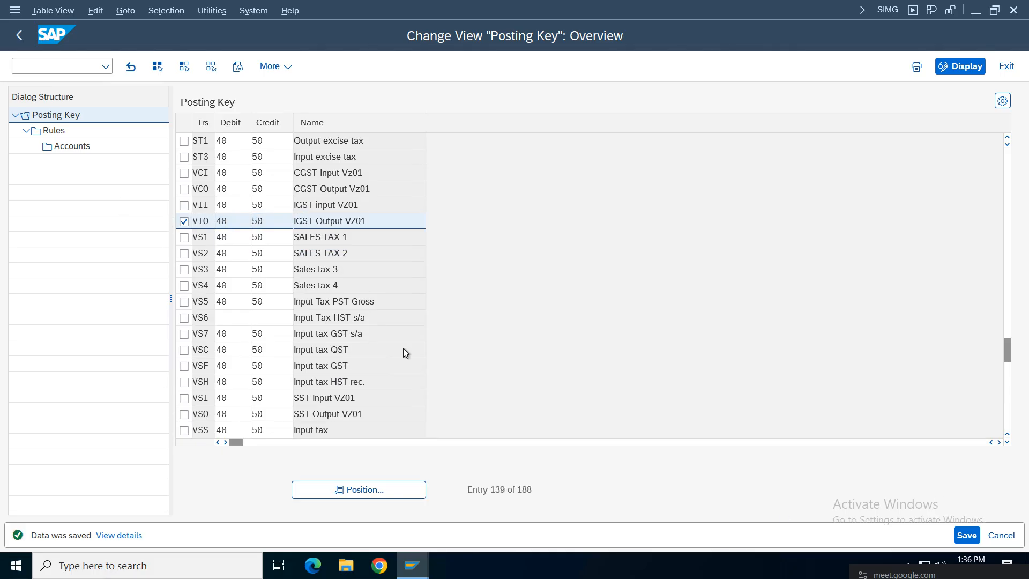
Step: Add a VCOA chart of accounts rule for VIO and open its Accounts level
{"action": "double_click", "coordinate": [56, 132]}
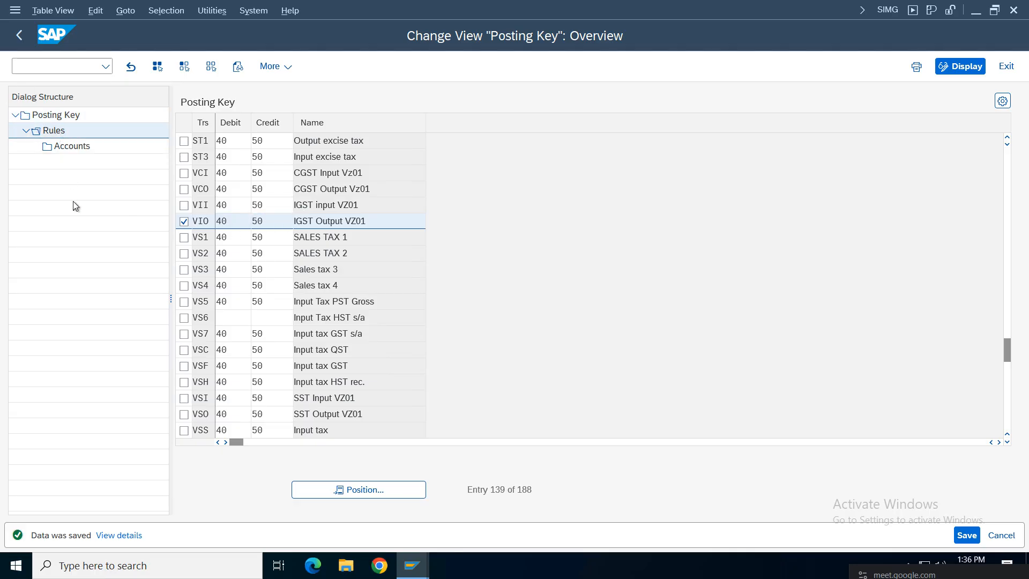
{"action": "left_click", "coordinate": [149, 70]}
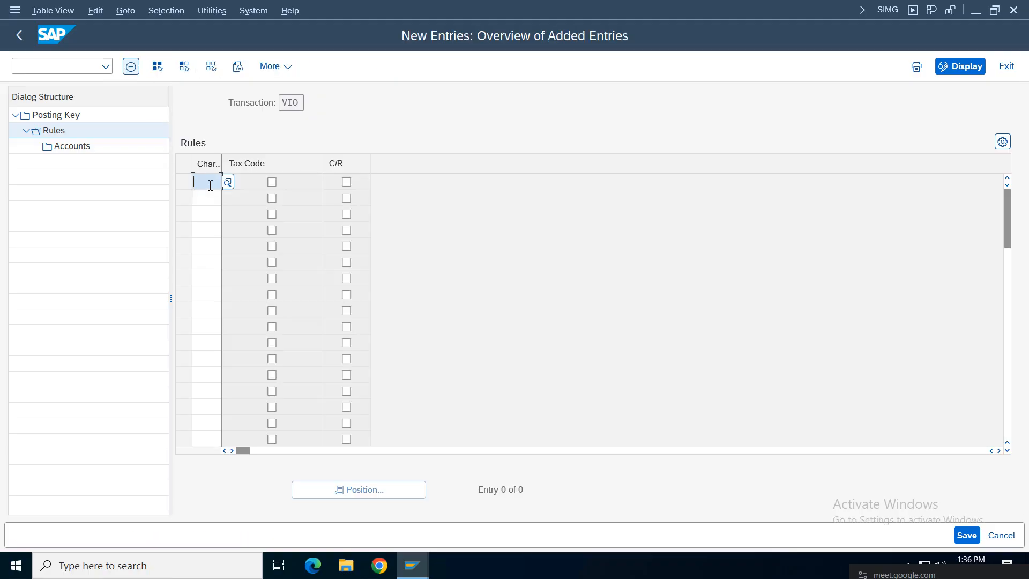
{"action": "left_click", "coordinate": [209, 184]}
{"action": "left_click", "coordinate": [213, 204]}
{"action": "key", "text": "Return"}
{"action": "left_click", "coordinate": [184, 183]}
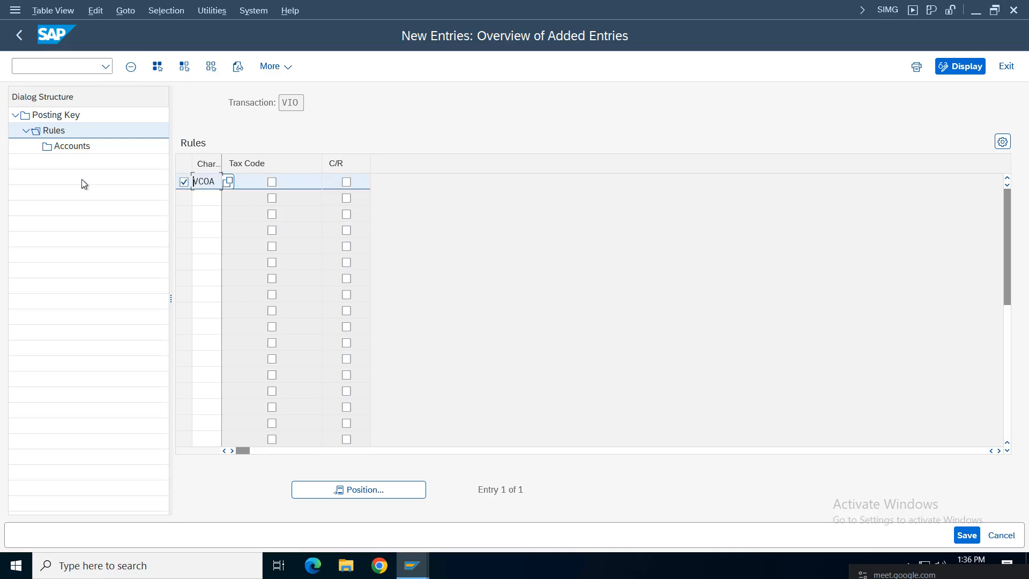
{"action": "double_click", "coordinate": [75, 147]}
Step: Add a new G/L account entry for VIO with account 1009 (Integrated GST Input) and save
{"action": "left_click", "coordinate": [150, 66]}
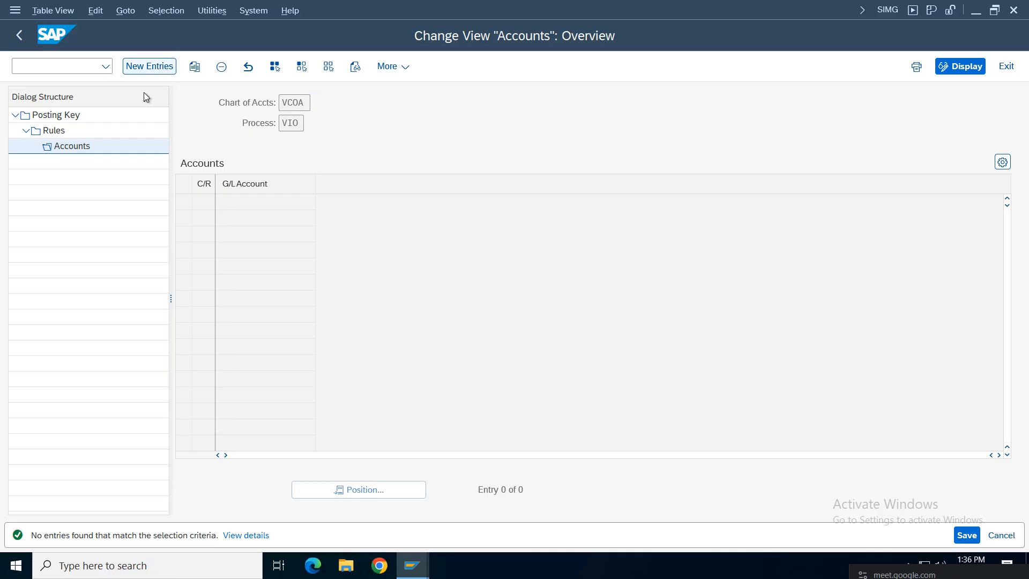
{"action": "left_click", "coordinate": [260, 208]}
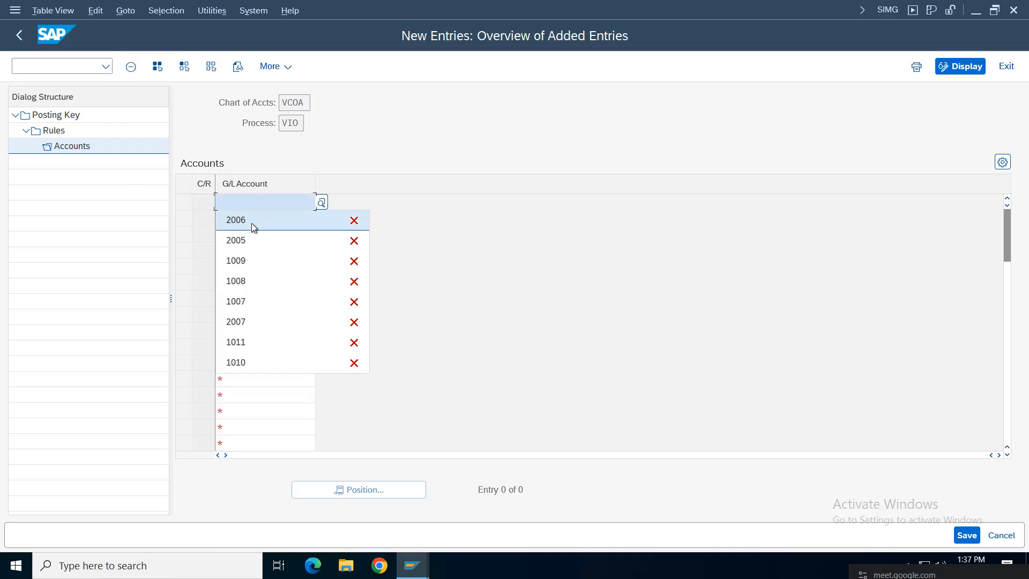
{"action": "left_click", "coordinate": [320, 202]}
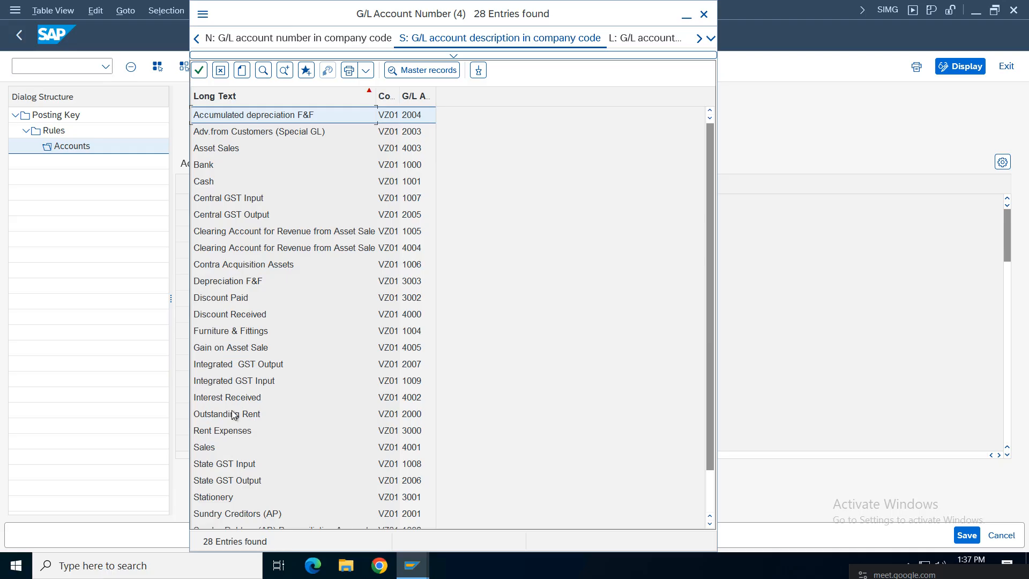
{"action": "double_click", "coordinate": [233, 381]}
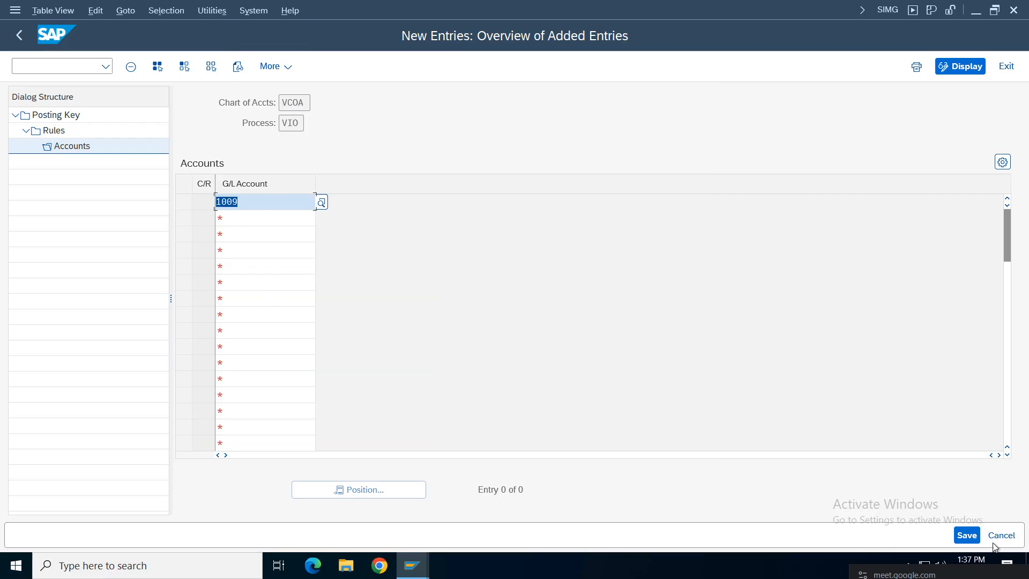
{"action": "left_click", "coordinate": [966, 535]}
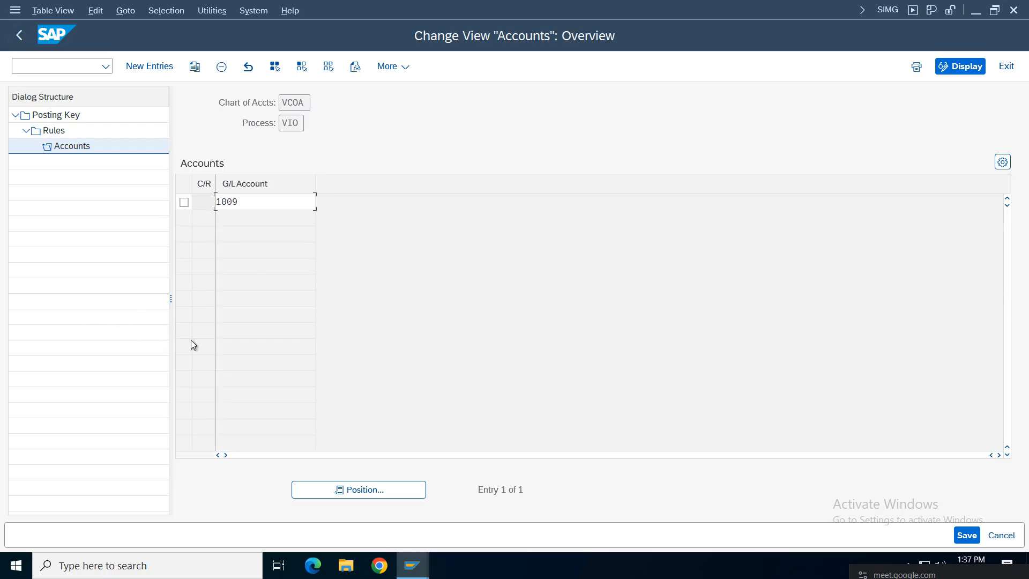
Step: Change VIO's G/L account to 2007 (Integrated GST Output), save, and return to the tax key list
{"action": "key", "text": "F4"}
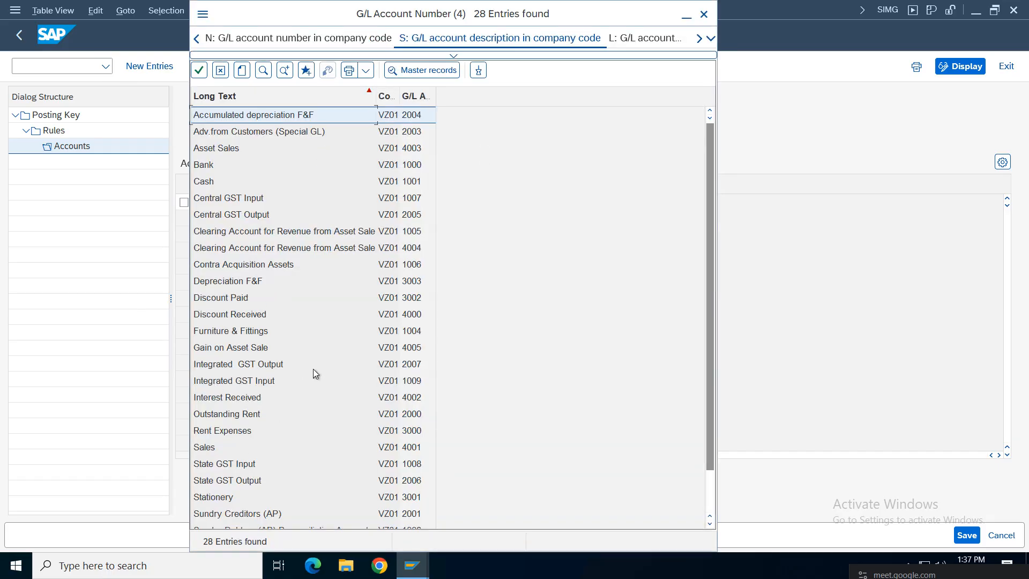
{"action": "double_click", "coordinate": [407, 370]}
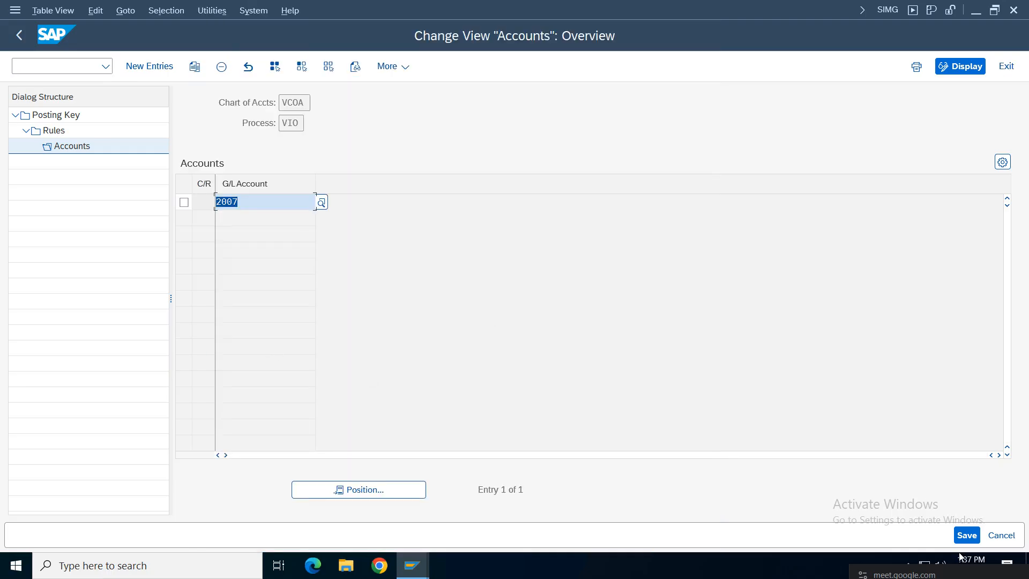
{"action": "left_click", "coordinate": [962, 535]}
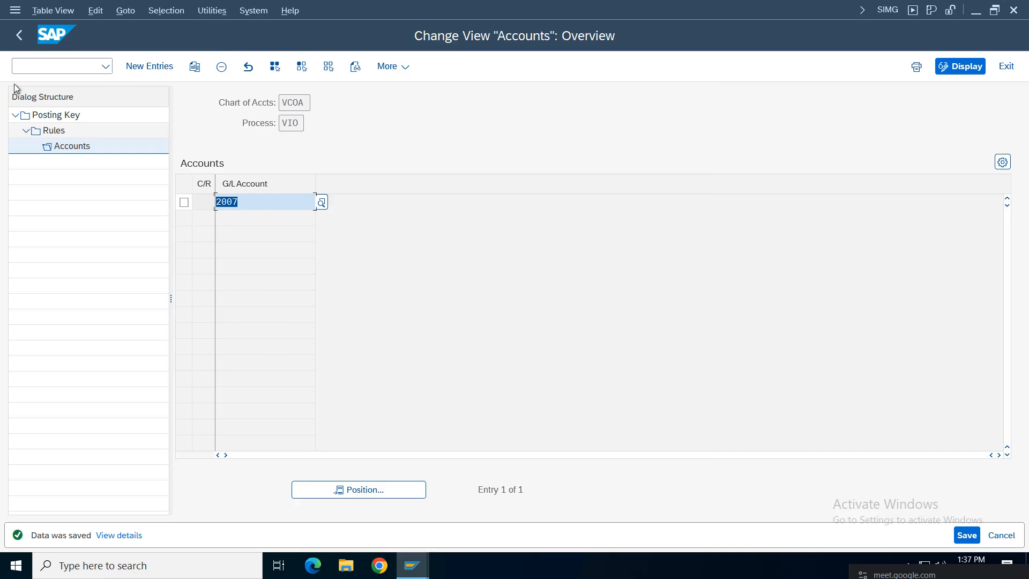
{"action": "left_click", "coordinate": [18, 35]}
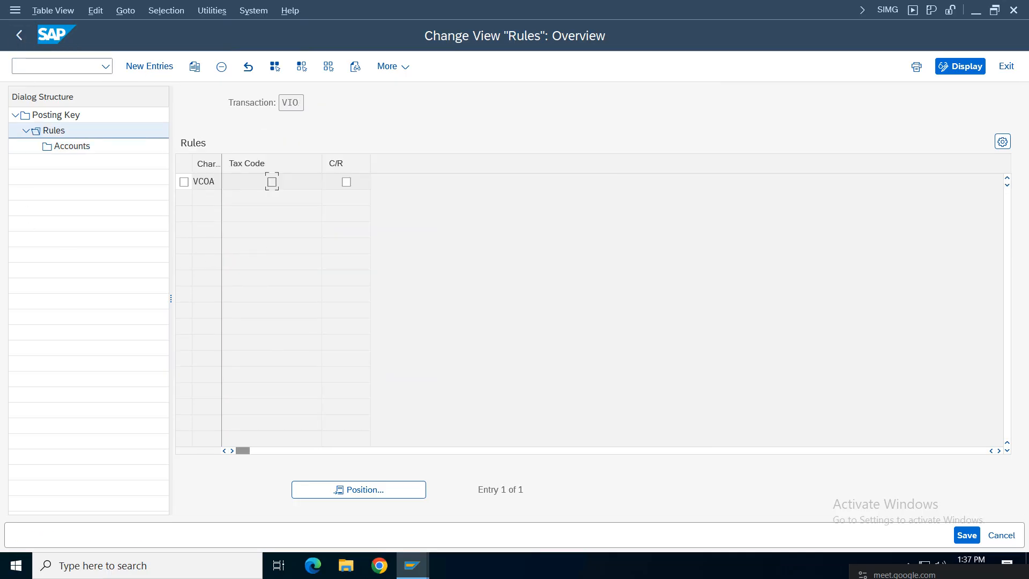
{"action": "left_click", "coordinate": [18, 36]}
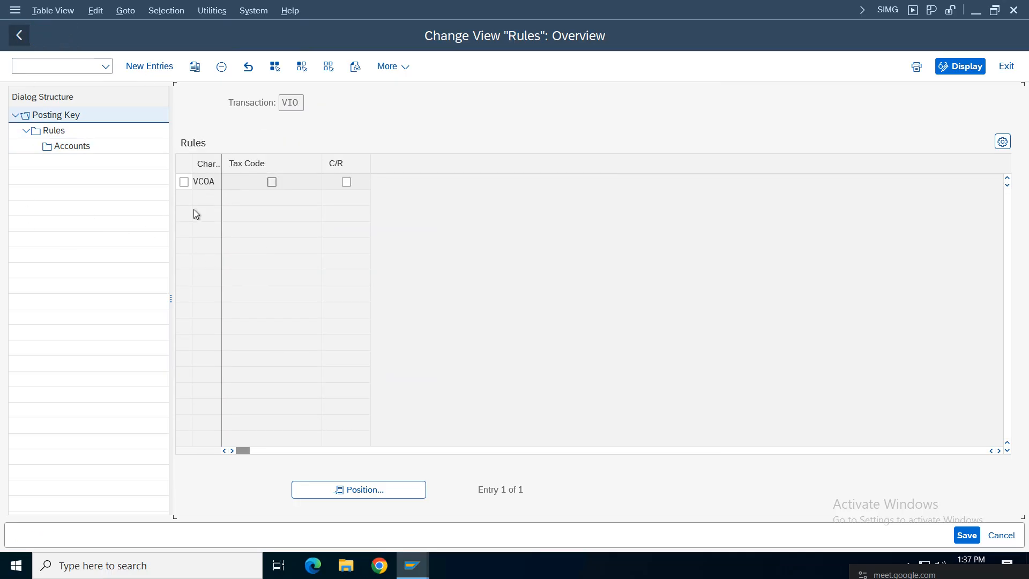
Step: Leave OB40 and select Assign Country/Region and Tax Code to G/L Accounts in the IMG tree
{"action": "left_click", "coordinate": [20, 39]}
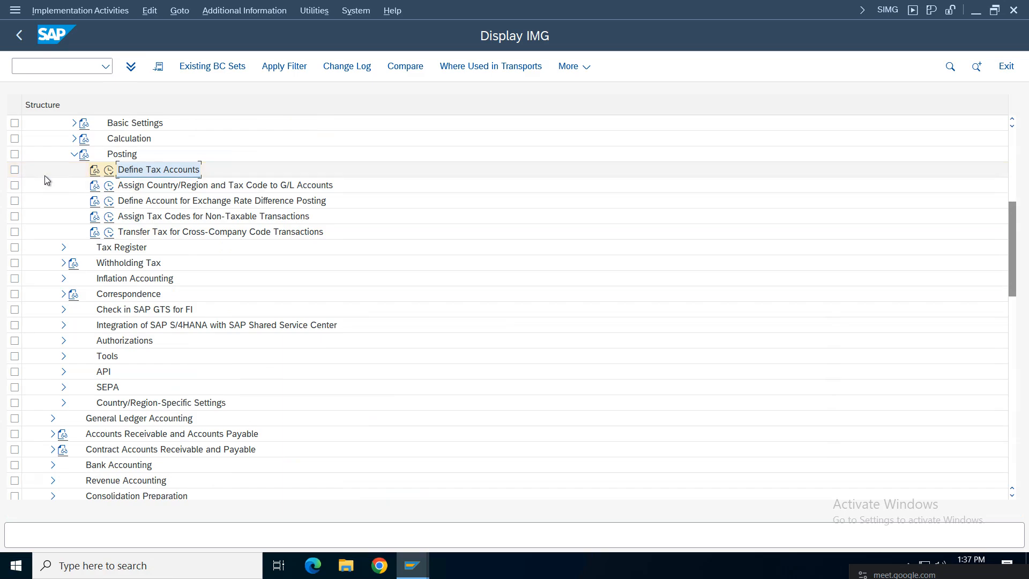
{"action": "left_click", "coordinate": [156, 189]}
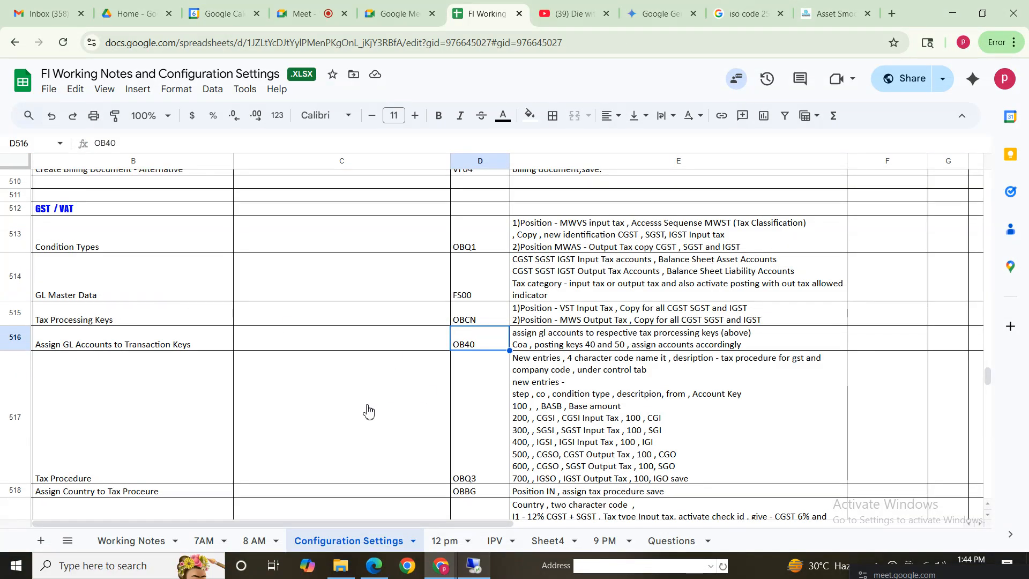
Step: Select rows 513–516 (B513:E516), the Condition Types through Assign GL Accounts to Transaction Keys notes
{"action": "left_click", "coordinate": [367, 411]}
{"action": "left_click_drag", "start_coordinate": [72, 244], "coordinate": [694, 271]}
{"action": "left_click_drag", "start_coordinate": [115, 250], "coordinate": [750, 295]}
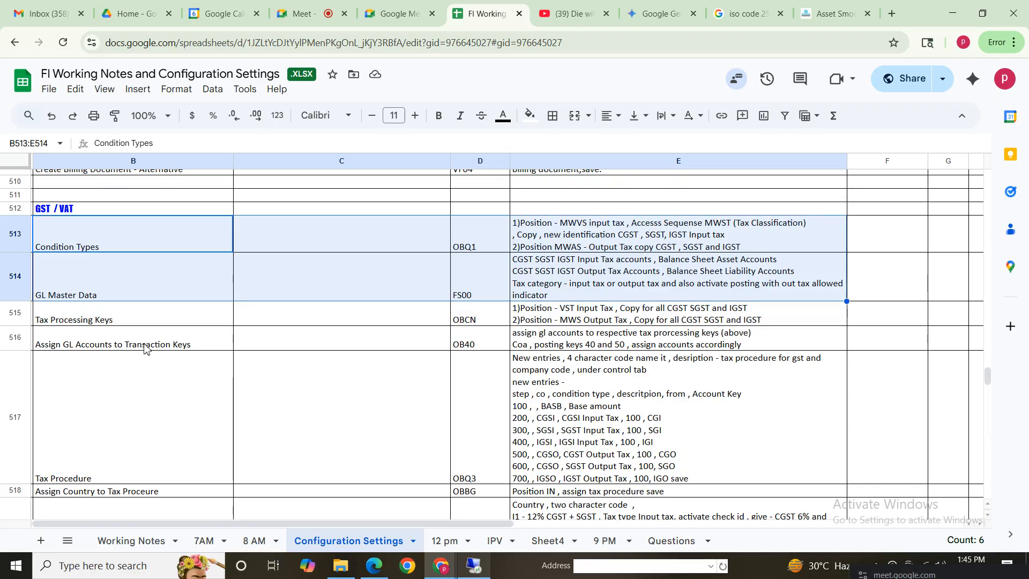
{"action": "left_click", "coordinate": [113, 321]}
{"action": "left_click", "coordinate": [113, 345]}
{"action": "left_click_drag", "start_coordinate": [105, 247], "coordinate": [790, 345]}
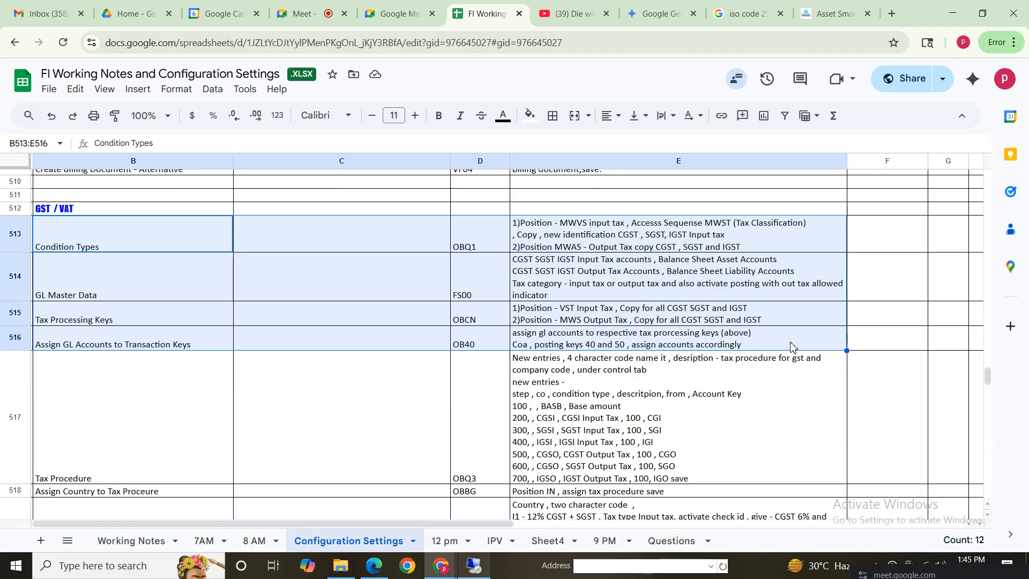
Step: Select the Tax Procedure notes rows in the spreadsheet to review the procedure setup steps
{"action": "left_click", "coordinate": [122, 441]}
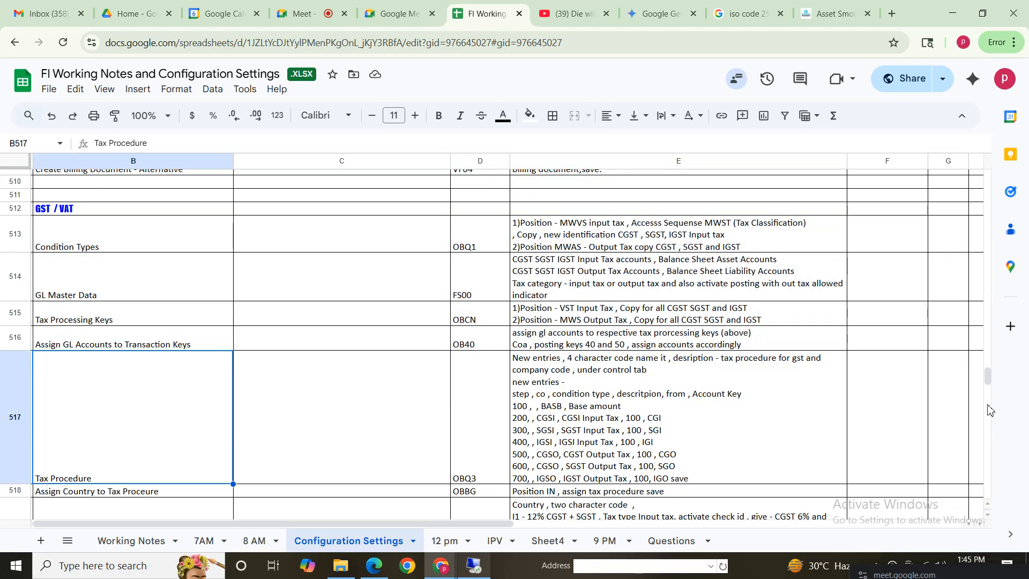
{"action": "scroll", "coordinate": [990, 376], "scroll_direction": "down", "scroll_amount": 1}
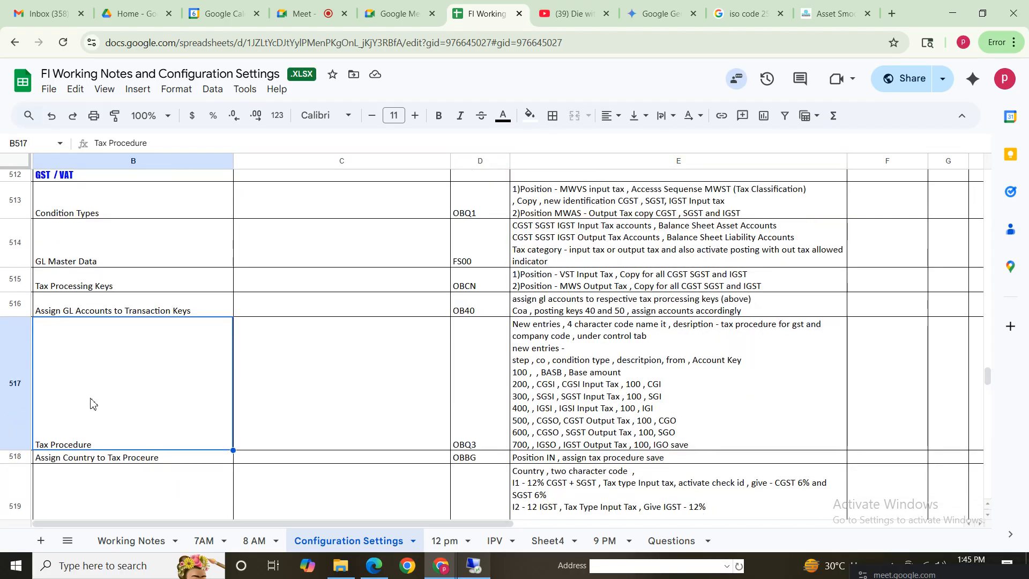
{"action": "left_click", "coordinate": [619, 422]}
{"action": "left_click", "coordinate": [82, 419]}
{"action": "left_click_drag", "start_coordinate": [203, 395], "coordinate": [622, 347]}
{"action": "left_click", "coordinate": [546, 333]}
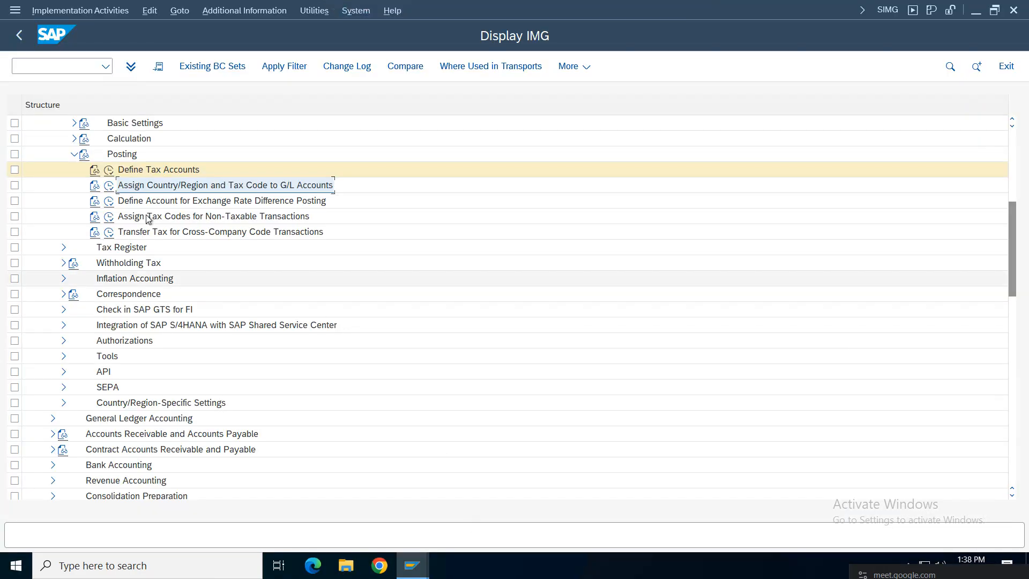
Step: Open Tax on Sales/Purchases > Basic Settings > Check Calculation Procedure and start a new procedure entry
{"action": "left_click", "coordinate": [73, 154]}
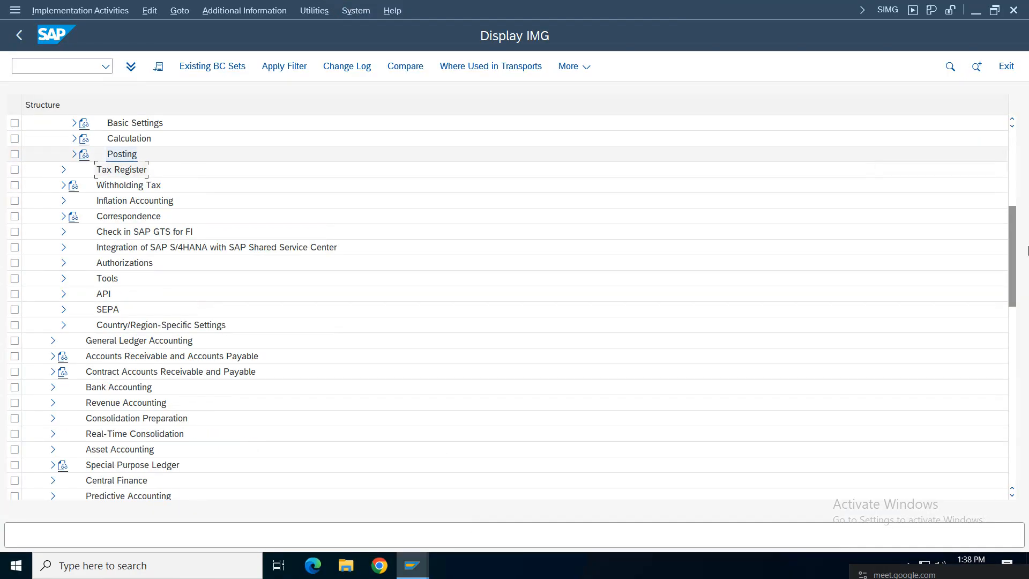
{"action": "scroll", "coordinate": [459, 257], "scroll_direction": "up", "scroll_amount": 3}
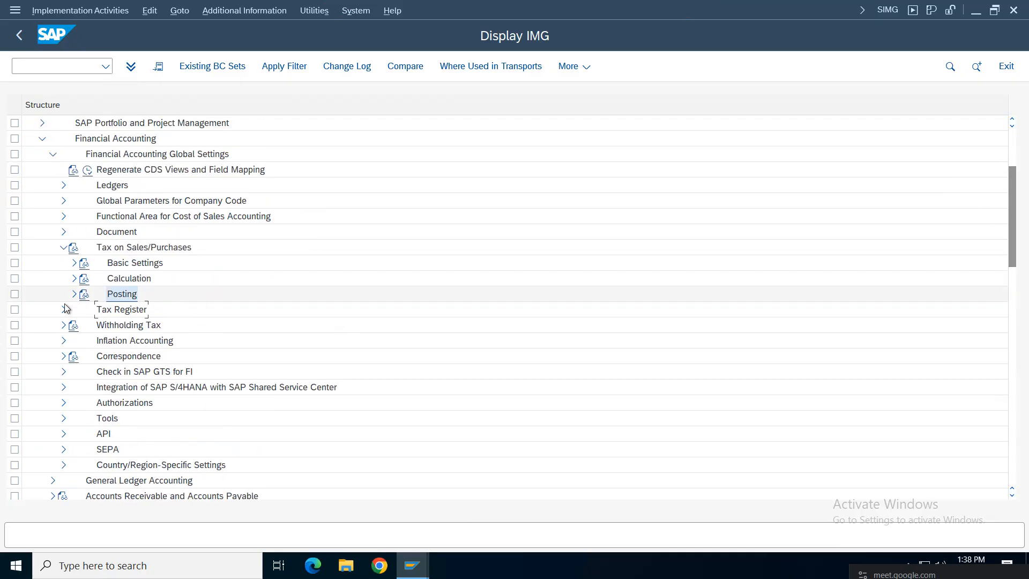
{"action": "left_click", "coordinate": [74, 278]}
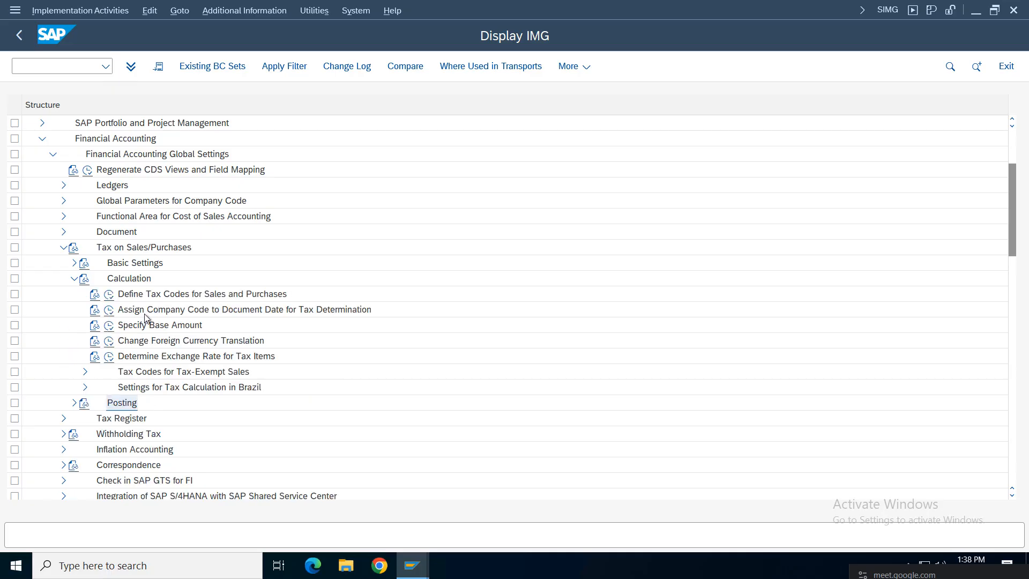
{"action": "left_click", "coordinate": [75, 279]}
{"action": "left_click", "coordinate": [75, 262]}
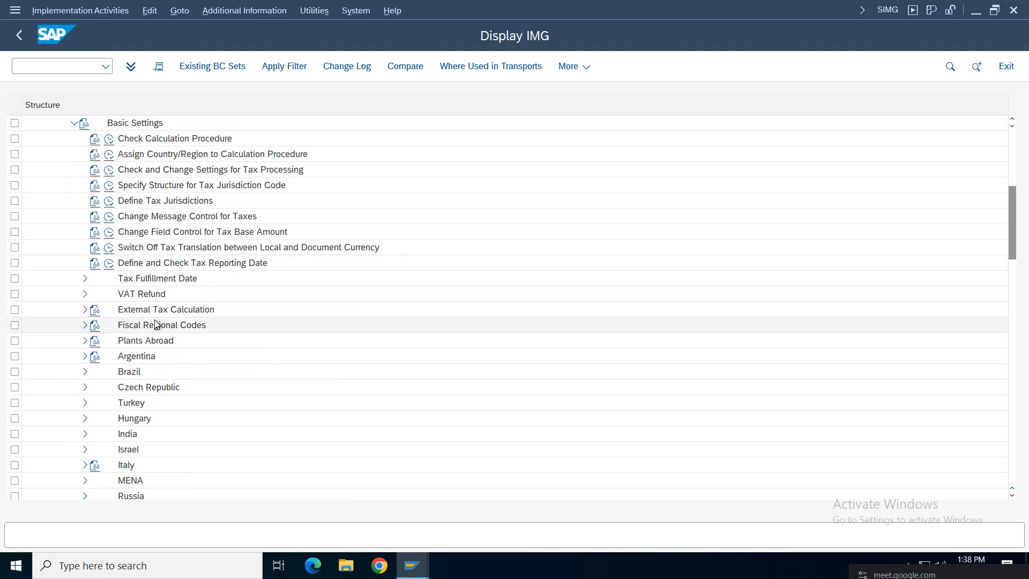
{"action": "double_click", "coordinate": [159, 140]}
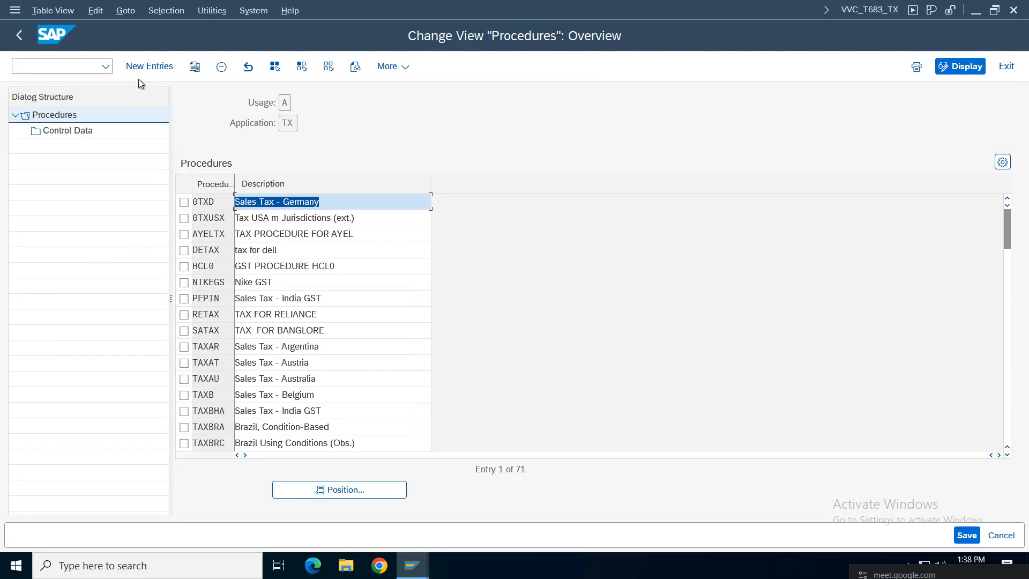
{"action": "left_click", "coordinate": [143, 65]}
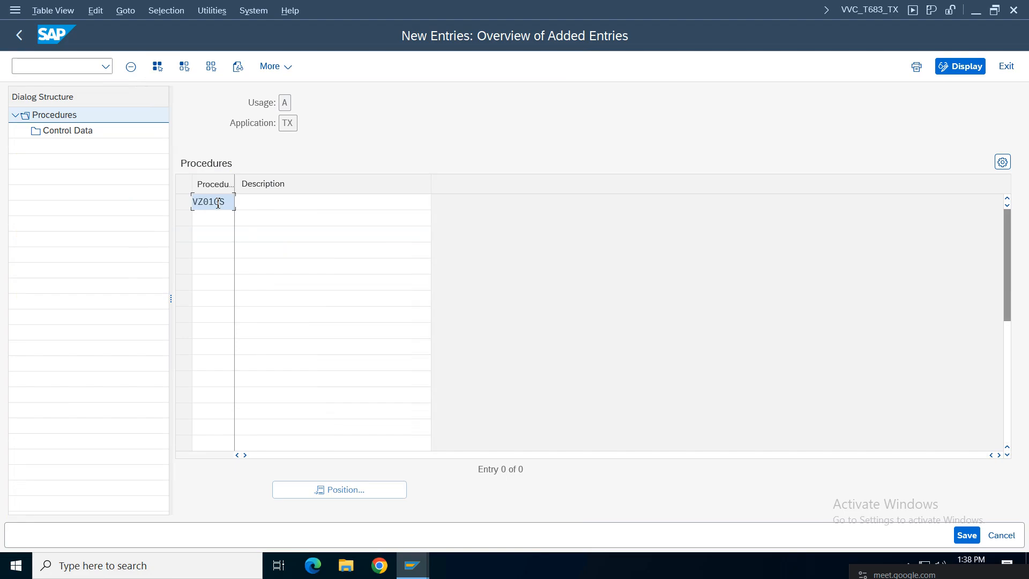
Step: Accept procedure VZ01GS 'Verizon GST CP' and open its Control Data for new steps
{"action": "left_click", "coordinate": [283, 205]}
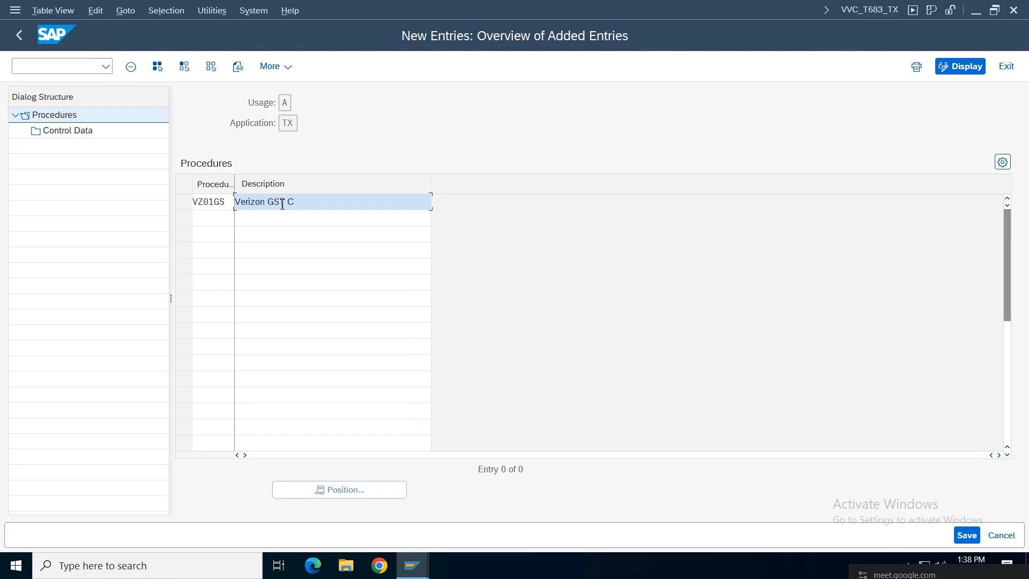
{"action": "key", "text": "Return"}
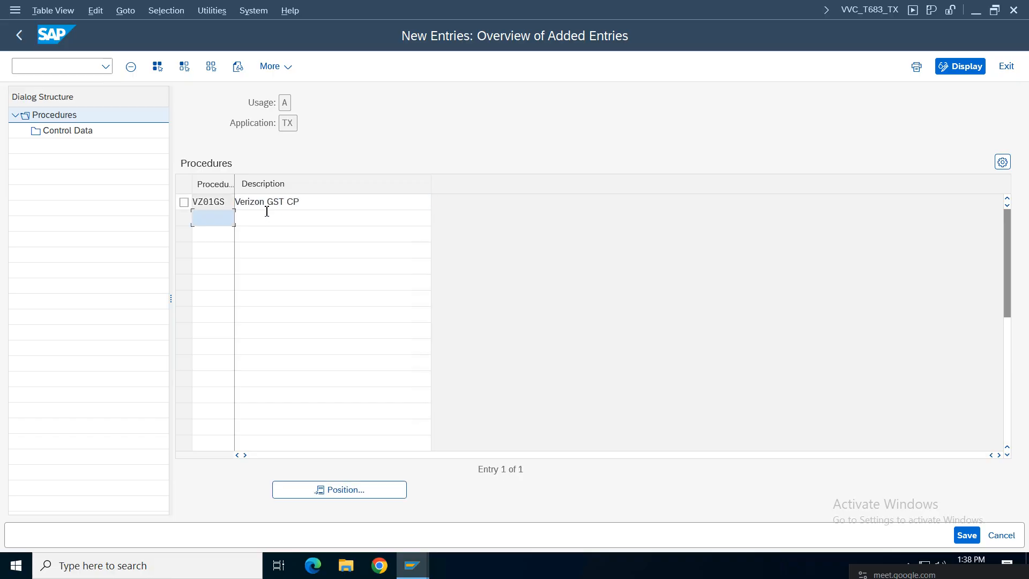
{"action": "left_click", "coordinate": [183, 202]}
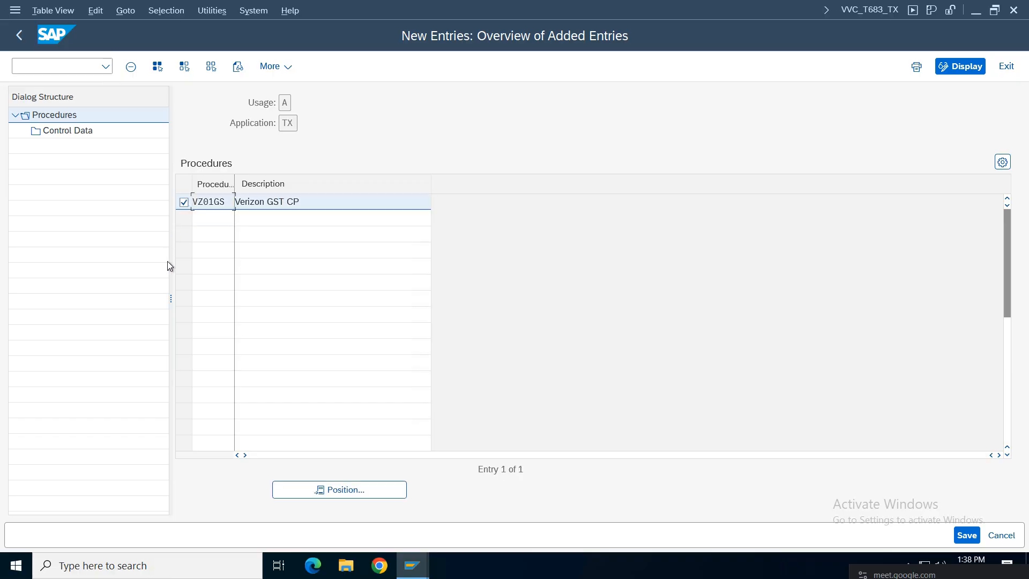
{"action": "double_click", "coordinate": [70, 130]}
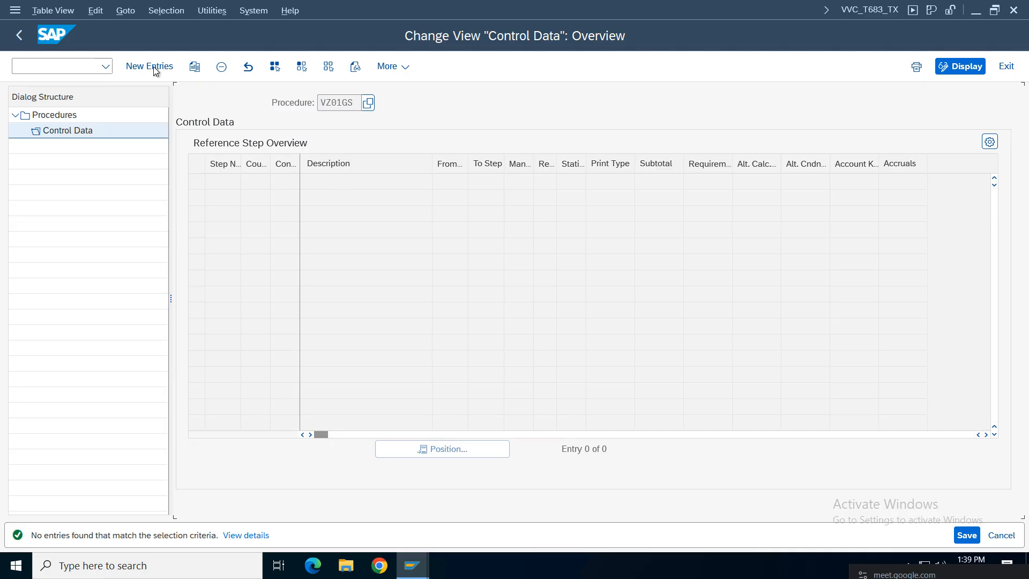
{"action": "left_click", "coordinate": [150, 66]}
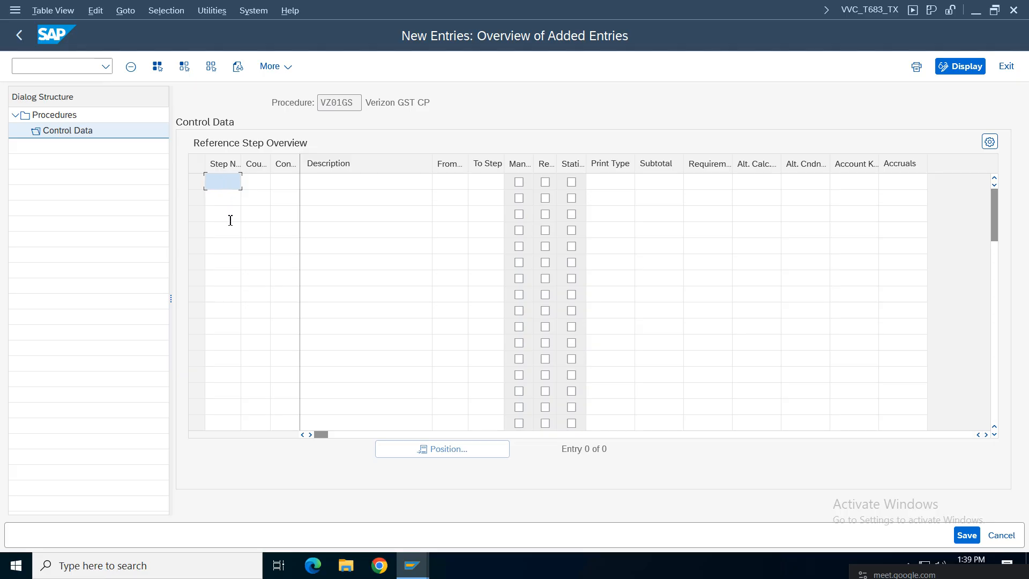
Step: Enter step 1 with condition type BASB, number step 2, and open its condition type value help
{"action": "left_click", "coordinate": [227, 202]}
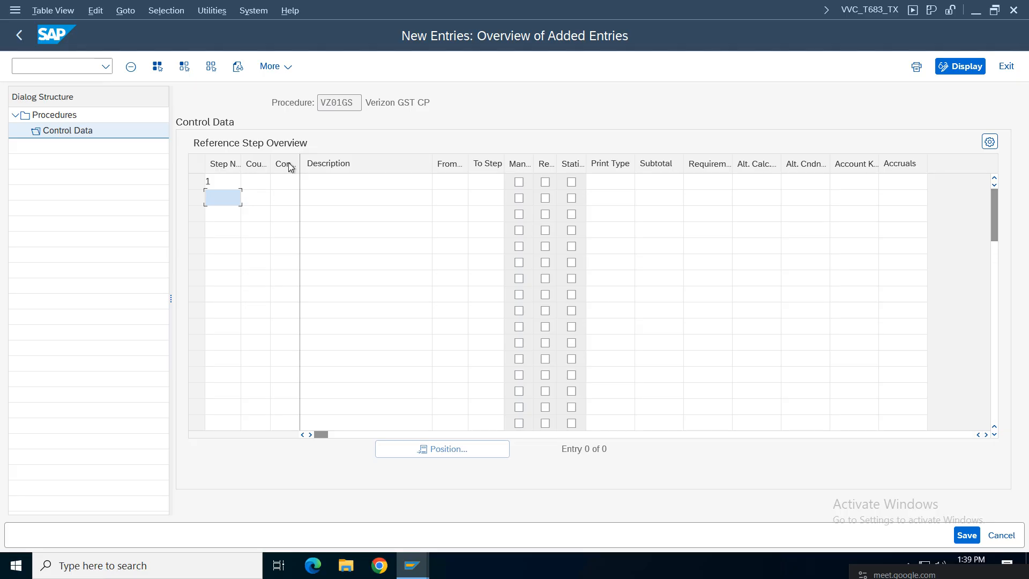
{"action": "left_click", "coordinate": [282, 186]}
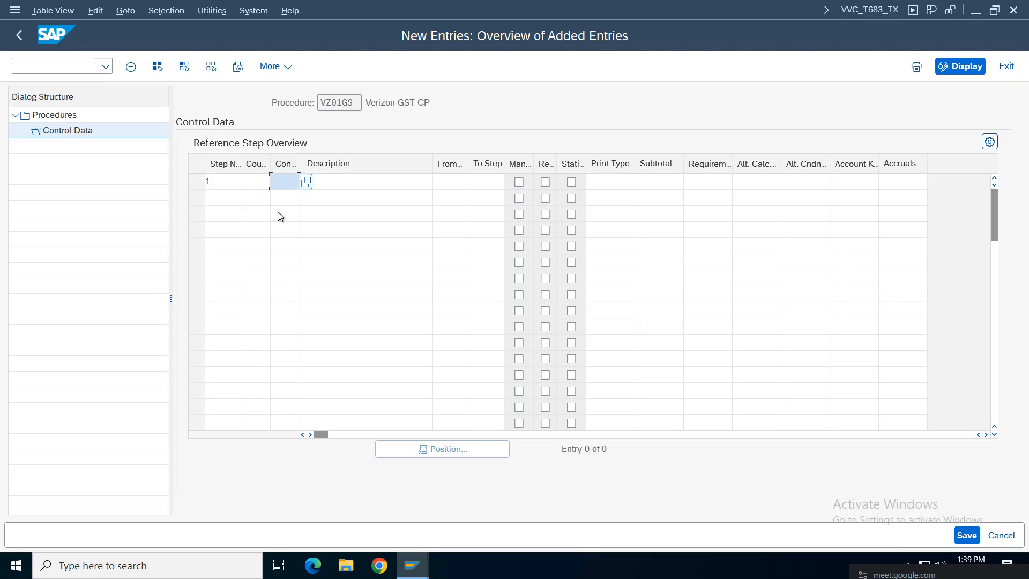
{"action": "type", "text": "BASB"}
{"action": "left_click", "coordinate": [223, 197]}
{"action": "type", "text": "2"}
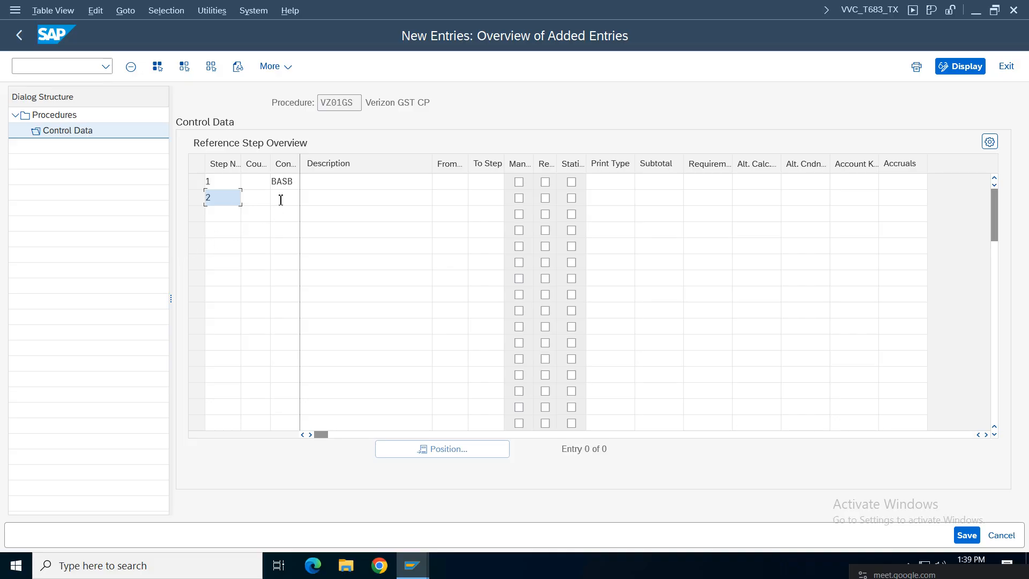
{"action": "left_click", "coordinate": [287, 200]}
{"action": "left_click", "coordinate": [306, 200]}
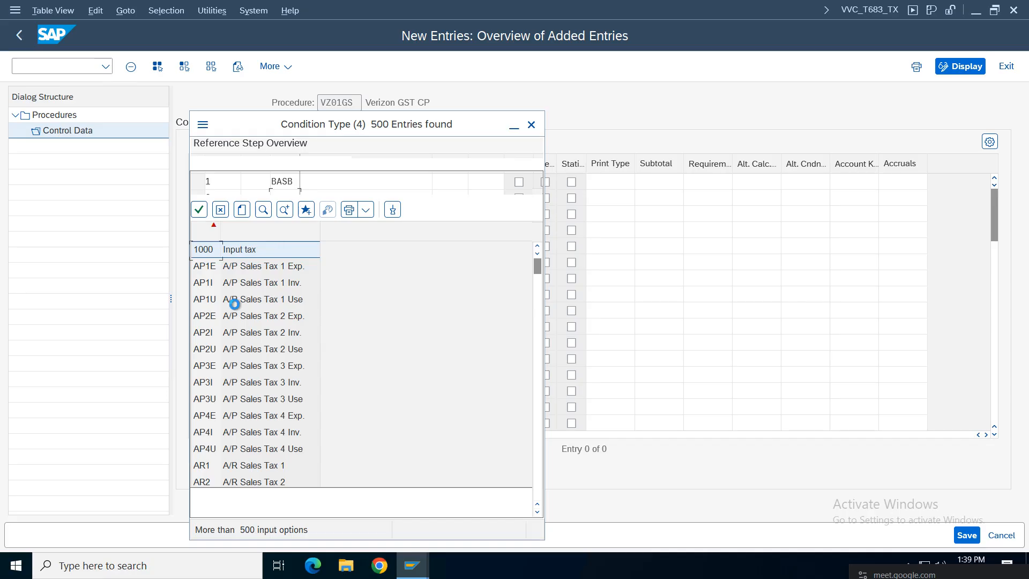
Step: Run the condition type search without a maximum hit limit
{"action": "left_click_drag", "start_coordinate": [537, 273], "coordinate": [538, 510]}
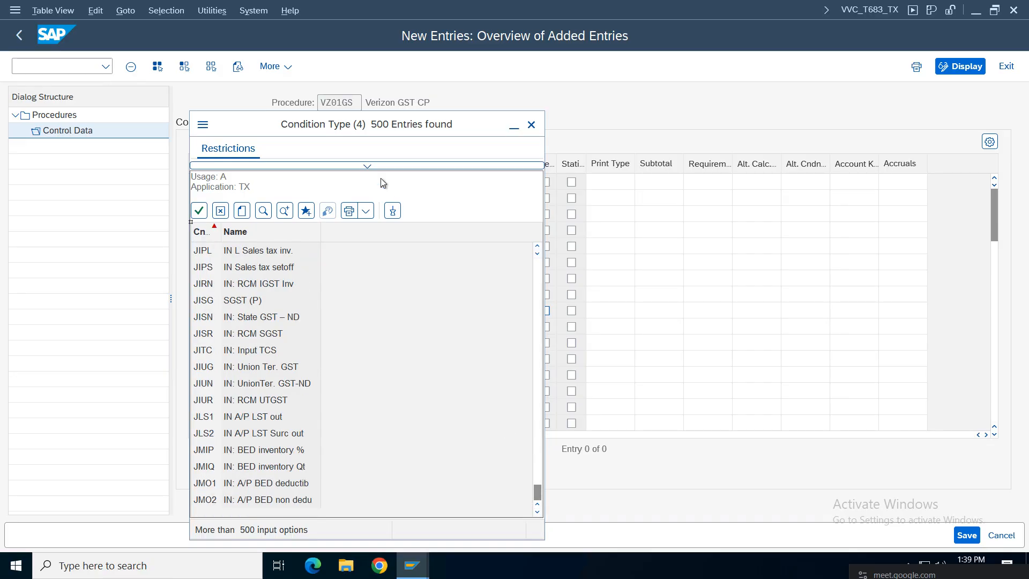
{"action": "left_click", "coordinate": [367, 165]}
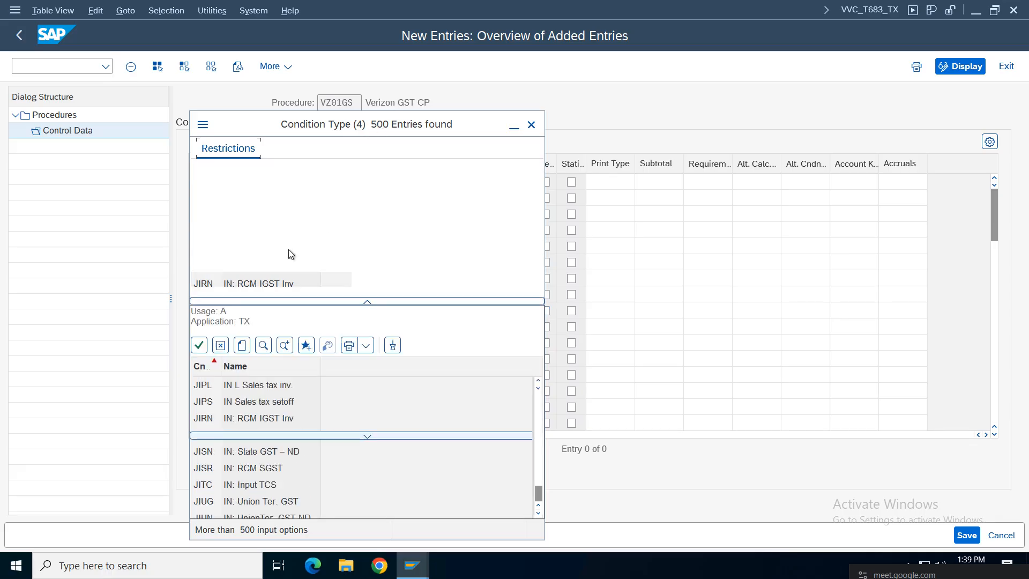
{"action": "left_click", "coordinate": [348, 261]}
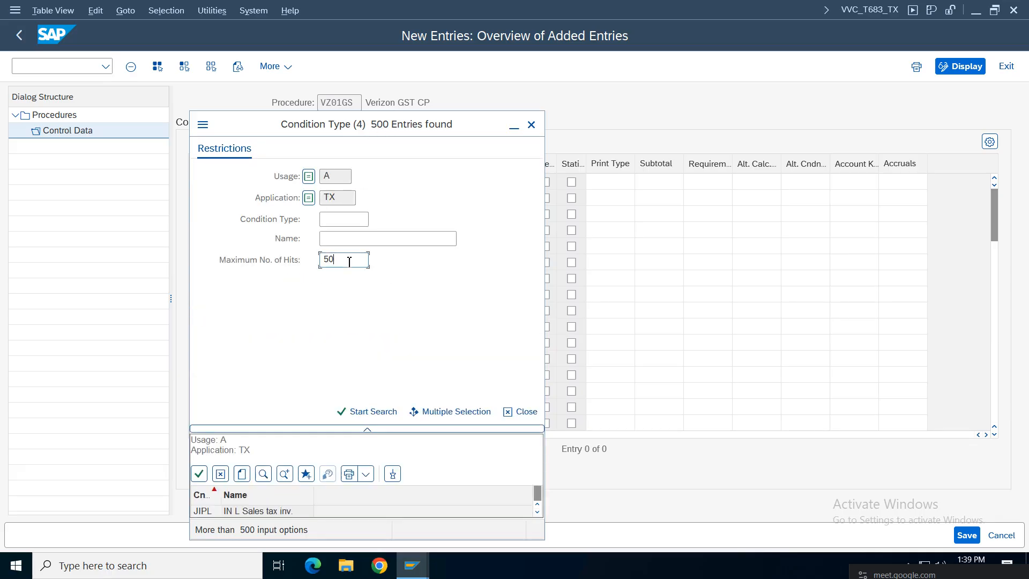
{"action": "key", "text": "Return"}
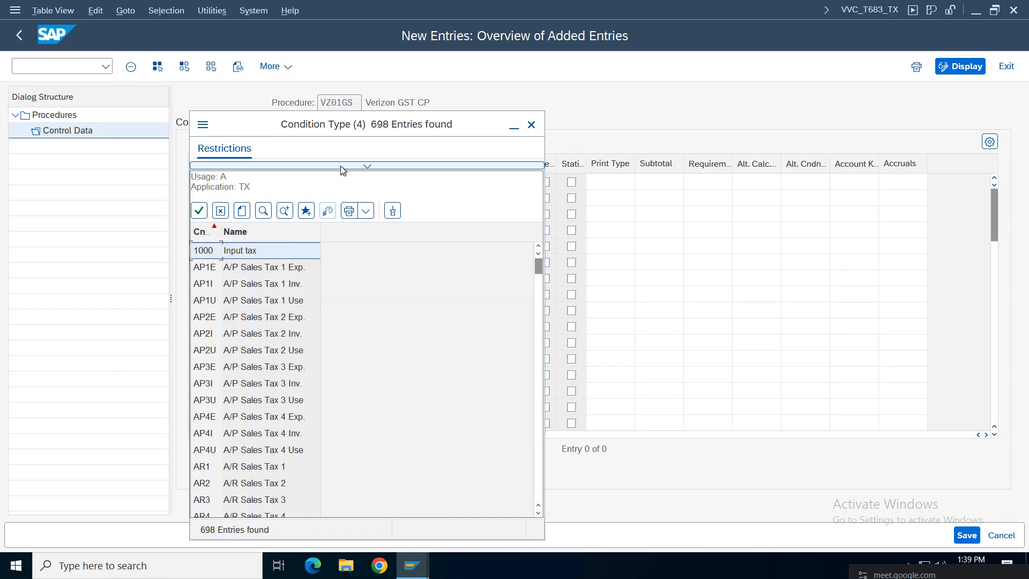
Step: Filter condition types by VZ*, review VZSG and VZIG, then close the list
{"action": "left_click", "coordinate": [344, 166]}
{"action": "left_click", "coordinate": [334, 223]}
{"action": "type", "text": "V"}
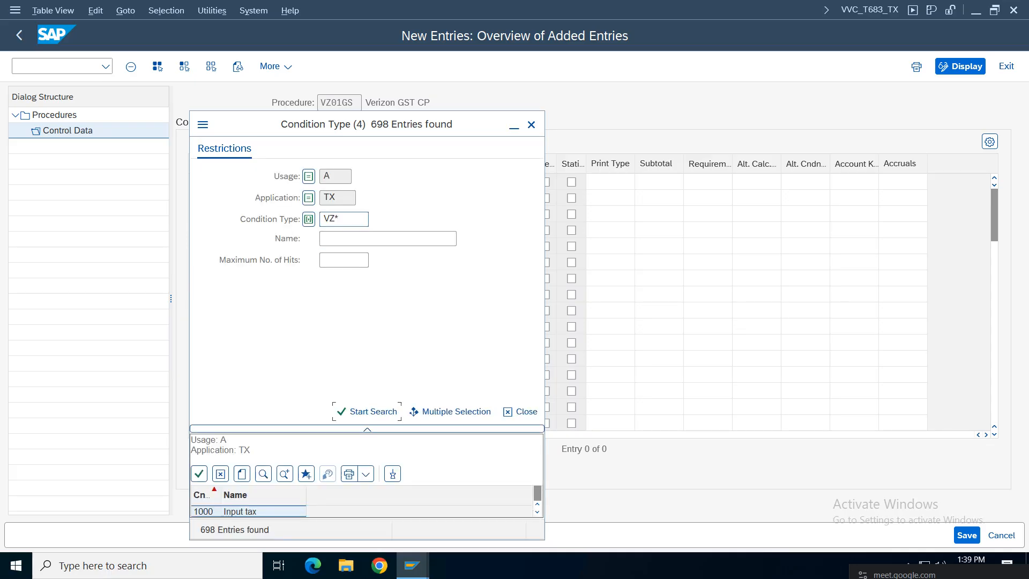
{"action": "type", "text": "Z*"}
{"action": "key", "text": "Return"}
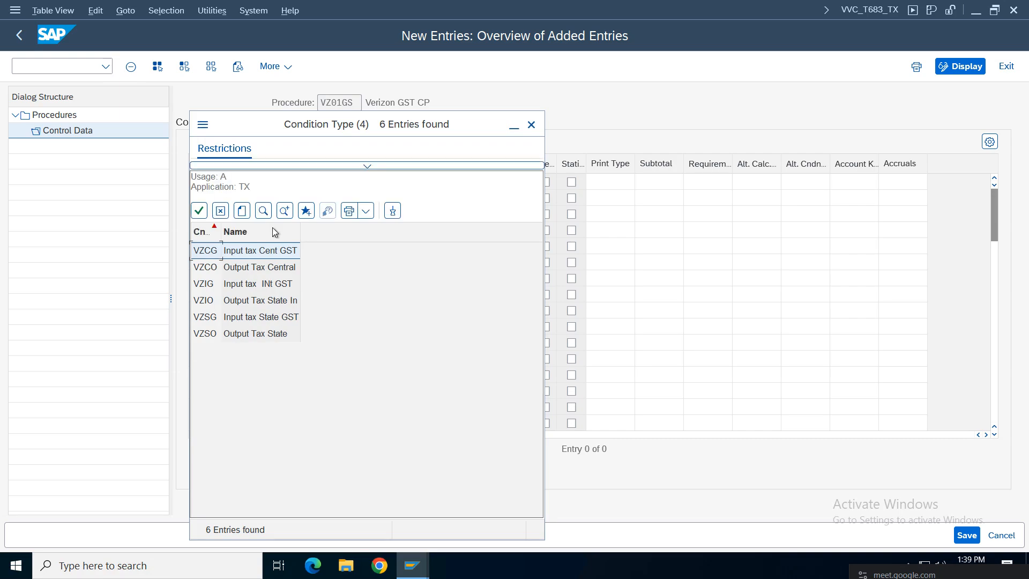
{"action": "left_click_drag", "start_coordinate": [221, 231], "coordinate": [237, 231]}
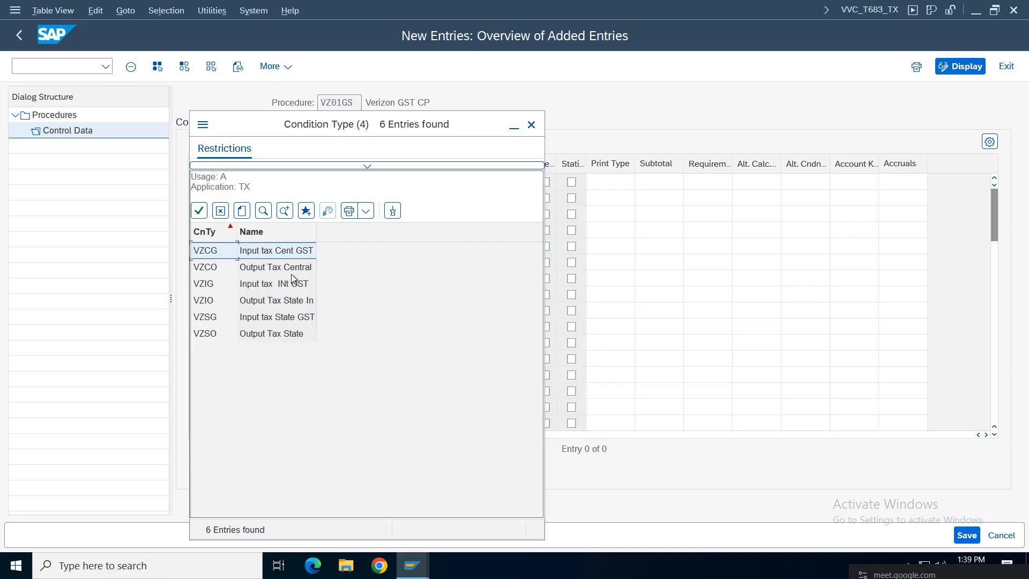
{"action": "left_click", "coordinate": [209, 321]}
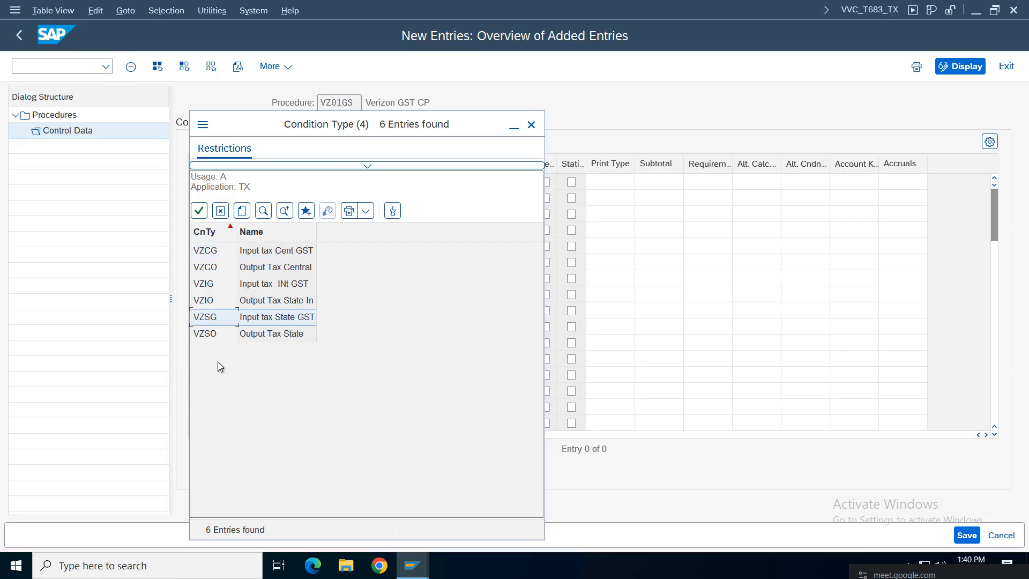
{"action": "left_click", "coordinate": [271, 287]}
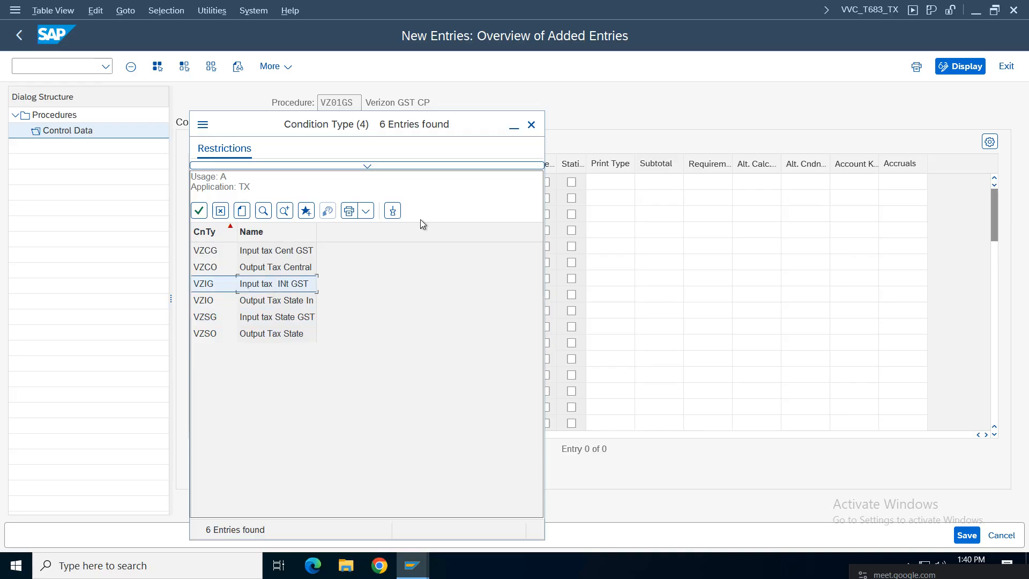
{"action": "left_click", "coordinate": [531, 125]}
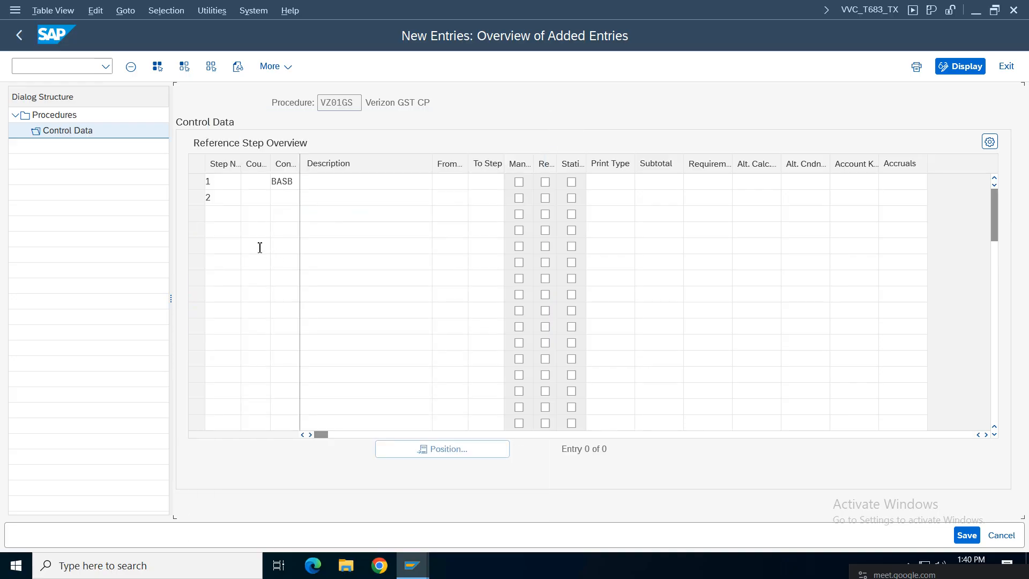
{"action": "left_click", "coordinate": [282, 198]}
Step: Number the control data rows 3 through 7
{"action": "left_click", "coordinate": [292, 214]}
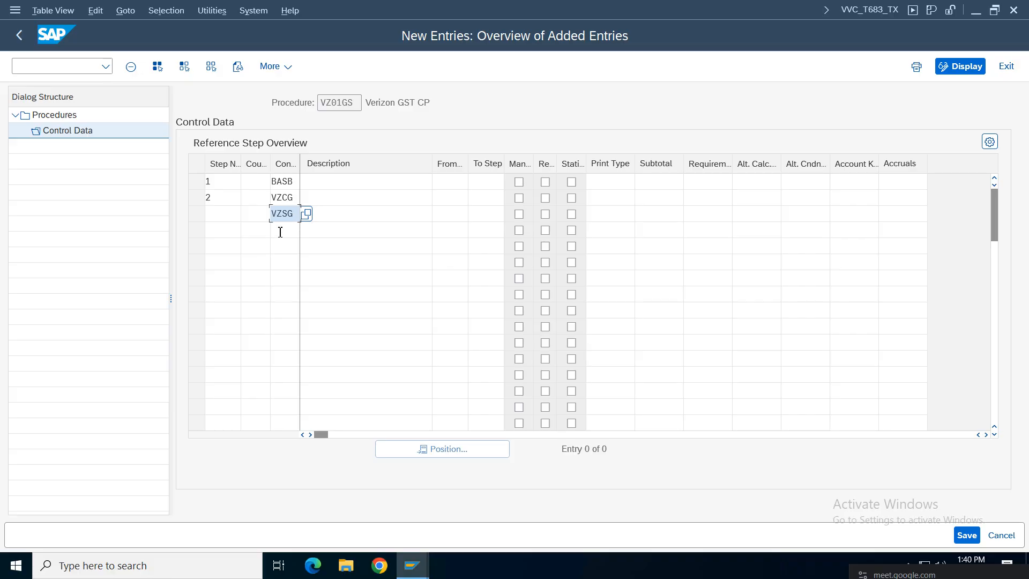
{"action": "left_click", "coordinate": [289, 231]}
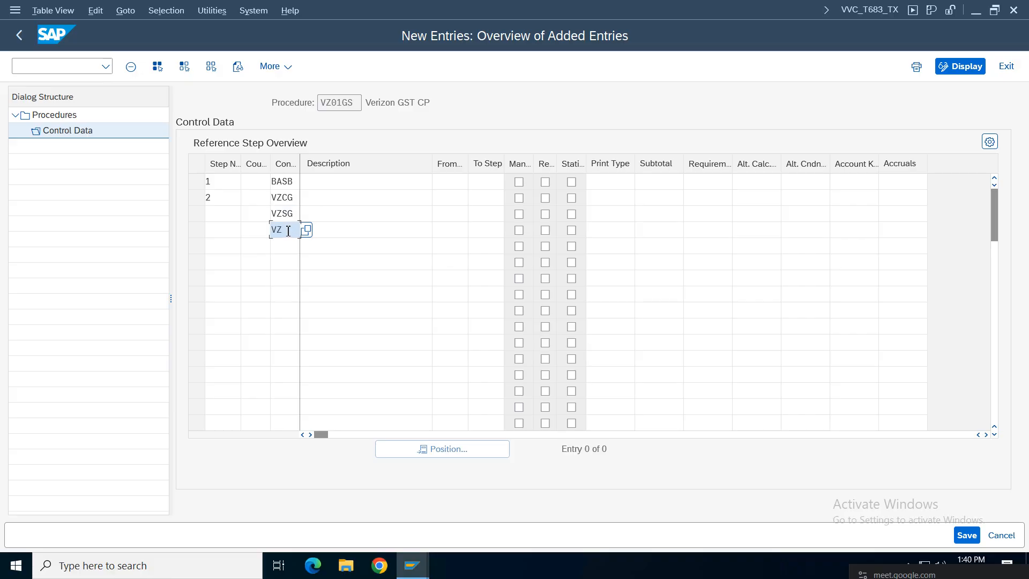
{"action": "left_click", "coordinate": [334, 211]}
{"action": "left_click", "coordinate": [342, 197]}
{"action": "left_click", "coordinate": [220, 214]}
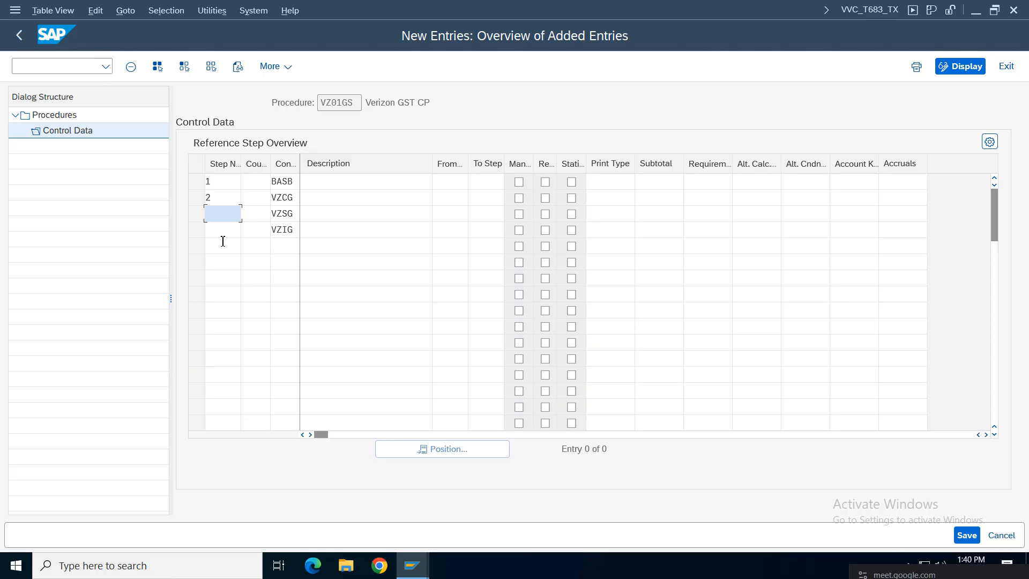
{"action": "type", "text": "3"}
{"action": "left_click", "coordinate": [222, 234]}
{"action": "type", "text": "4"}
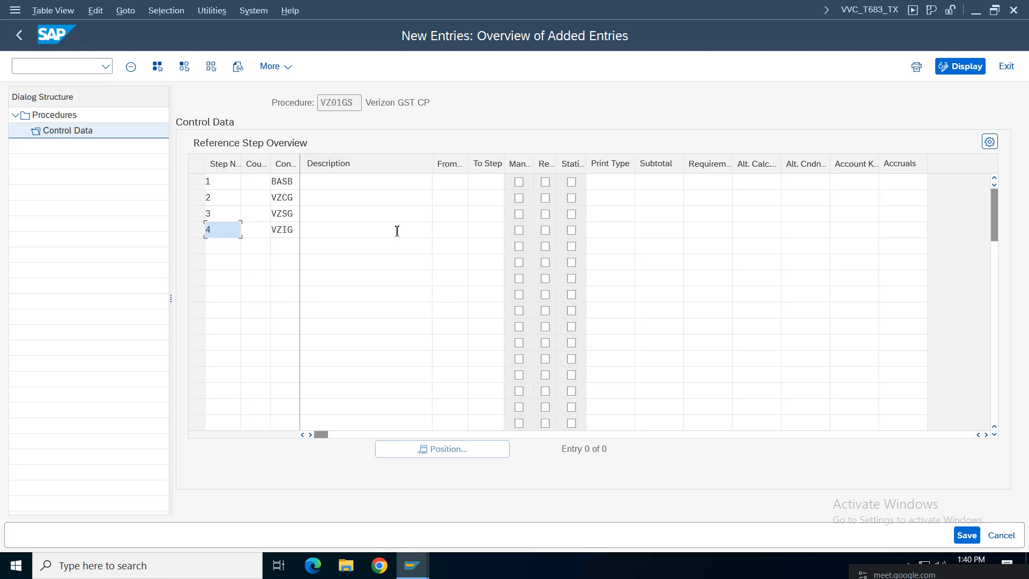
{"action": "left_click", "coordinate": [222, 244]}
{"action": "type", "text": "5"}
{"action": "left_click", "coordinate": [225, 262]}
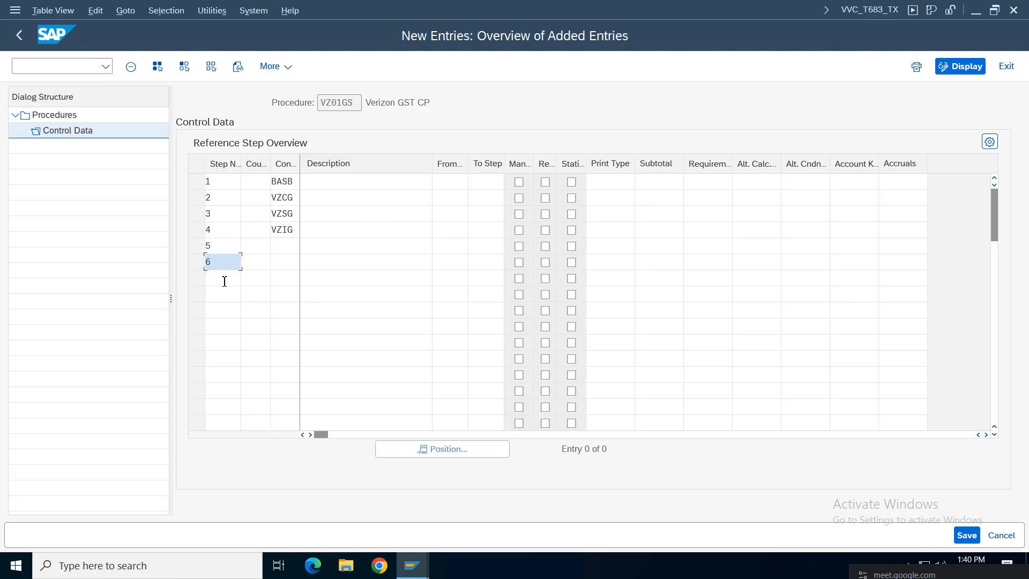
{"action": "left_click", "coordinate": [224, 279]}
{"action": "type", "text": "7"}
Step: Search condition types beginning with VZ and pick VZCO for step 5
{"action": "left_click", "coordinate": [290, 246]}
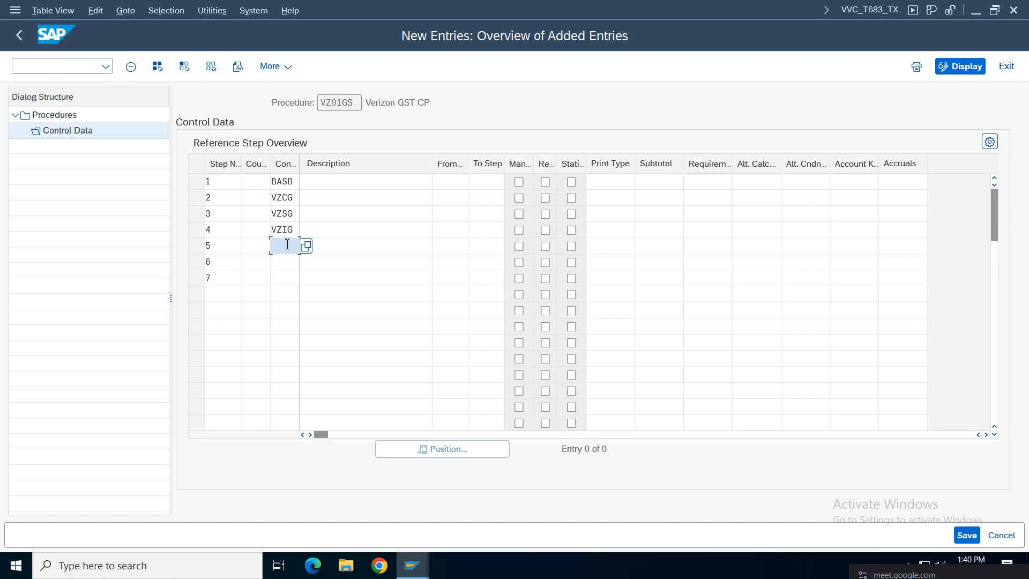
{"action": "left_click", "coordinate": [306, 246]}
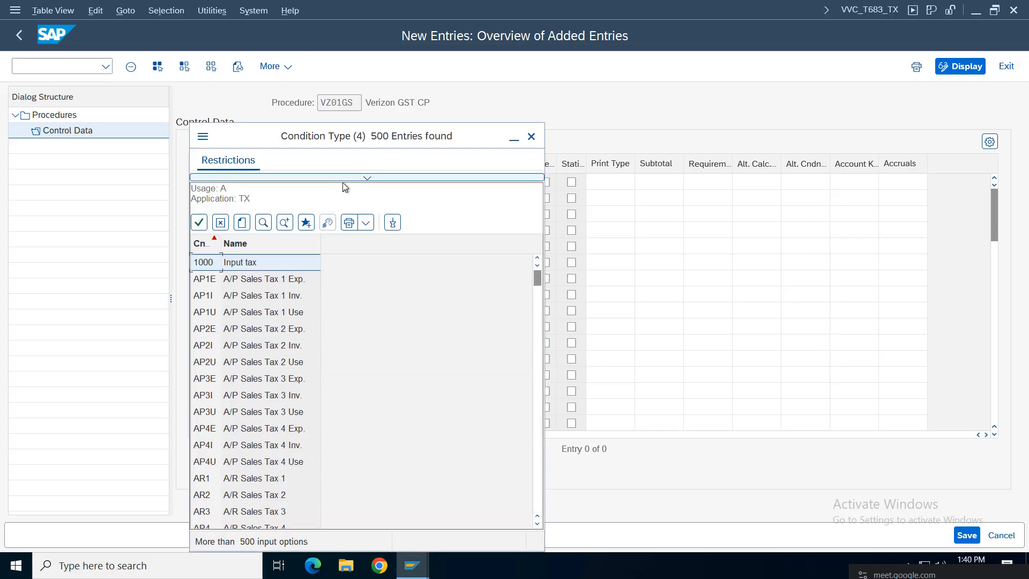
{"action": "left_click", "coordinate": [344, 231]}
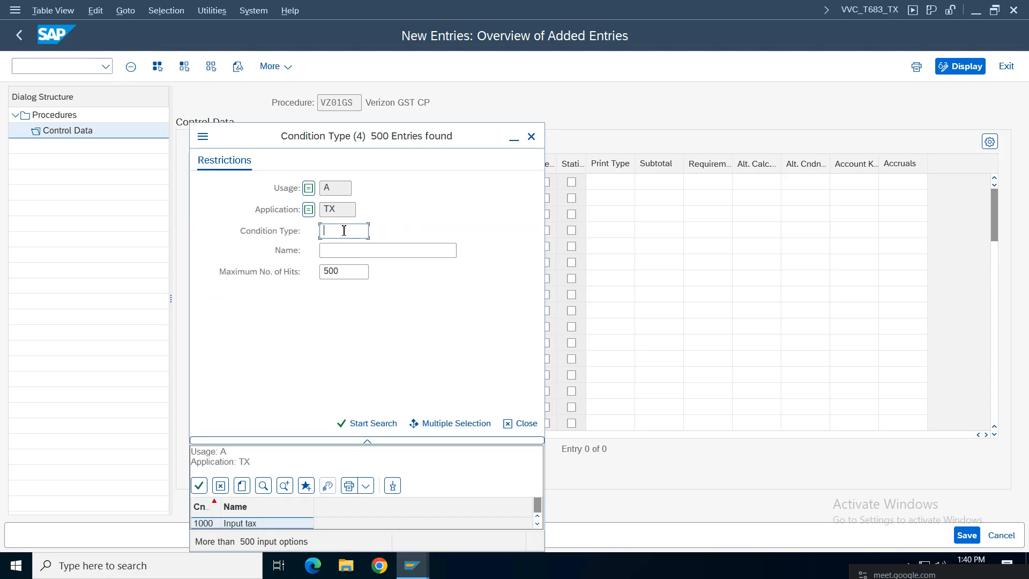
{"action": "type", "text": "VZ*"}
{"action": "key", "text": "Return"}
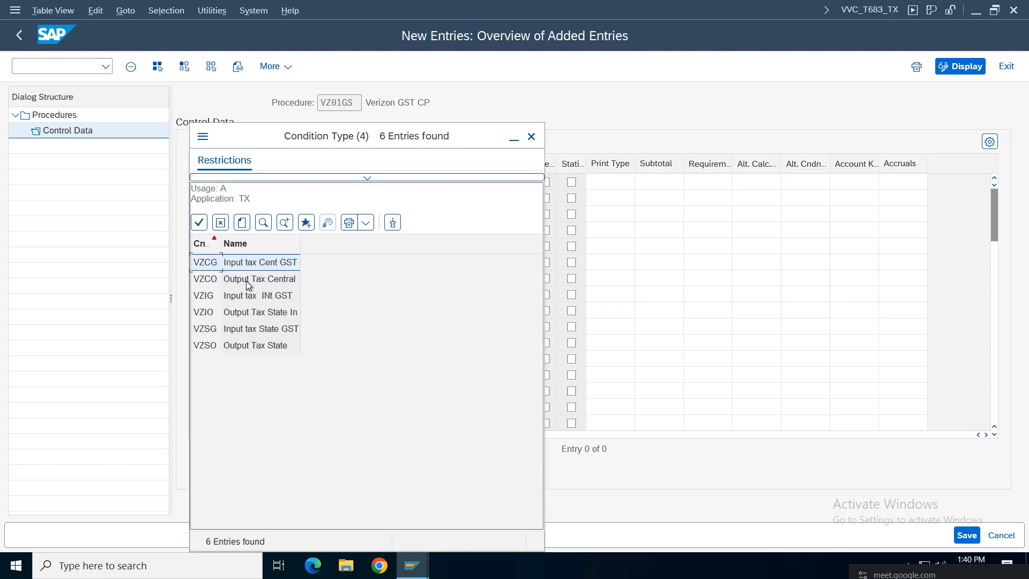
{"action": "left_click", "coordinate": [245, 281]}
{"action": "left_click", "coordinate": [247, 347]}
{"action": "left_click", "coordinate": [243, 318]}
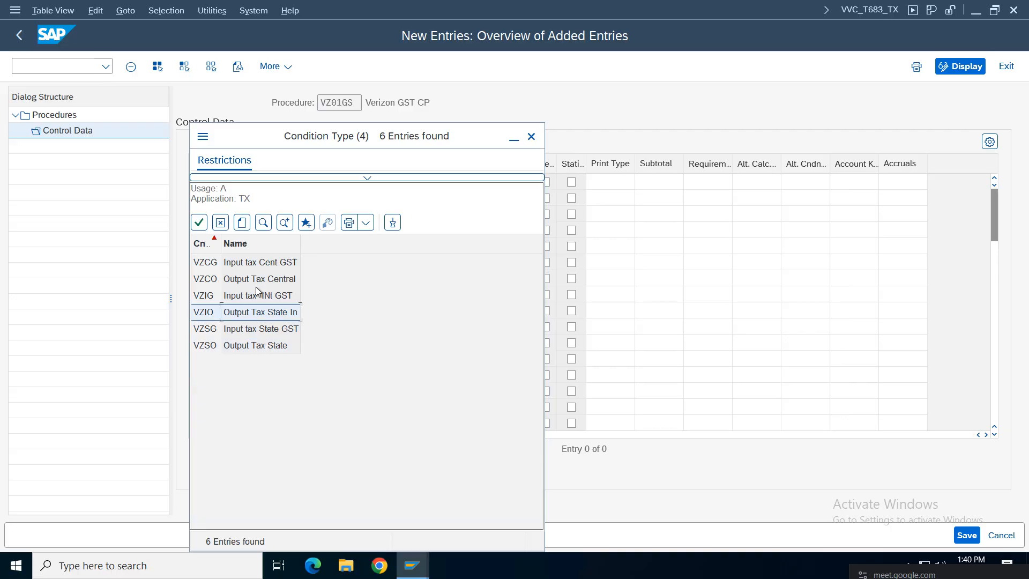
{"action": "double_click", "coordinate": [255, 285]}
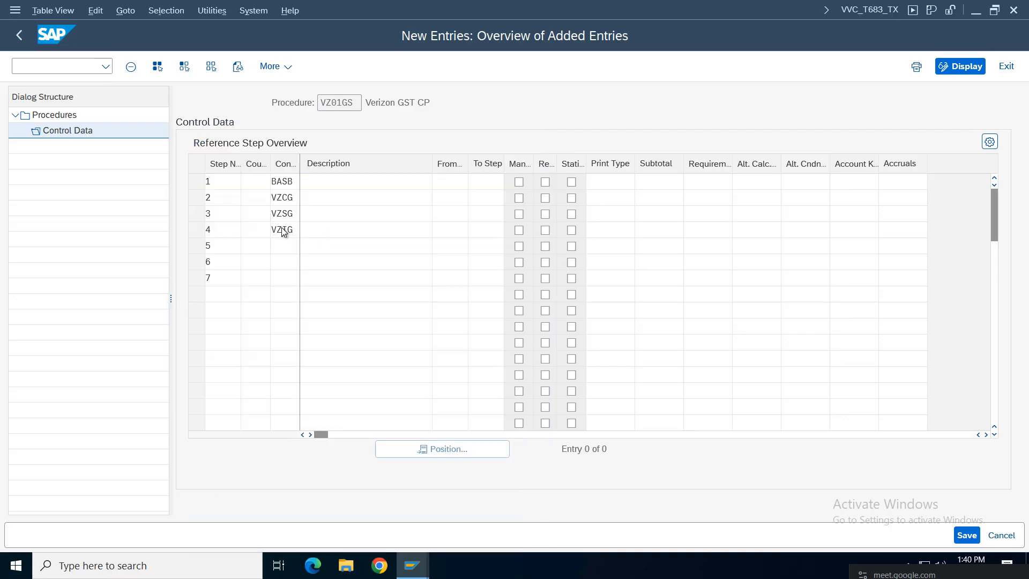
Step: Enter condition types VZSO for step 6 and VZIO for step 7
{"action": "left_click", "coordinate": [287, 268]}
{"action": "type", "text": "V"}
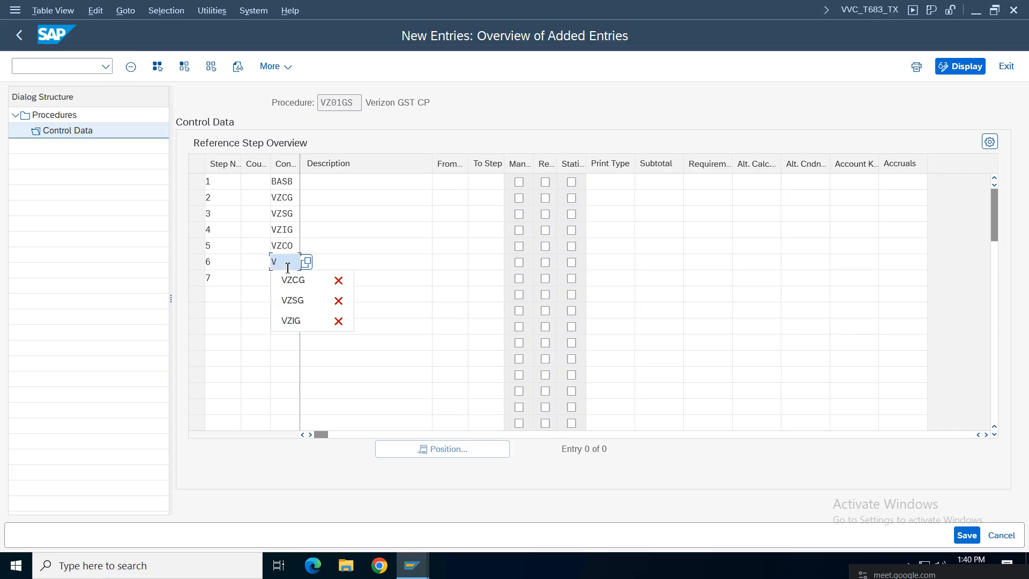
{"action": "type", "text": "ZSO"}
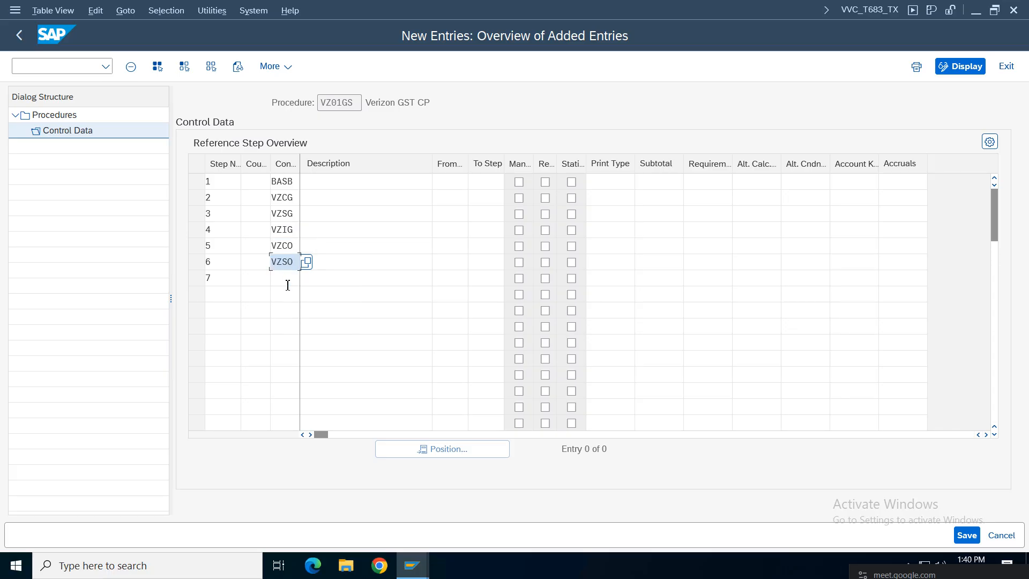
{"action": "left_click", "coordinate": [287, 285]}
{"action": "type", "text": "VZ"}
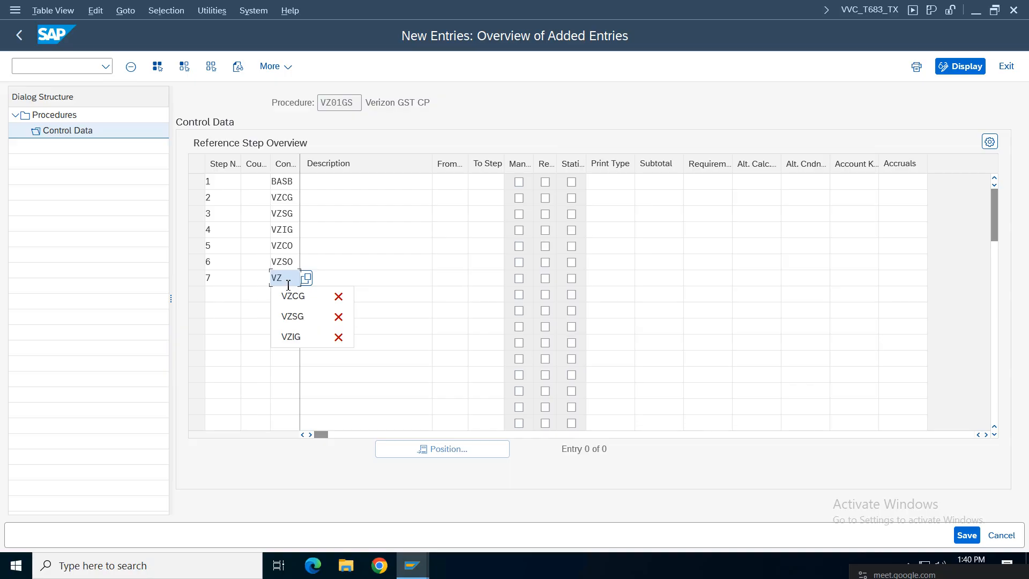
{"action": "type", "text": "IO"}
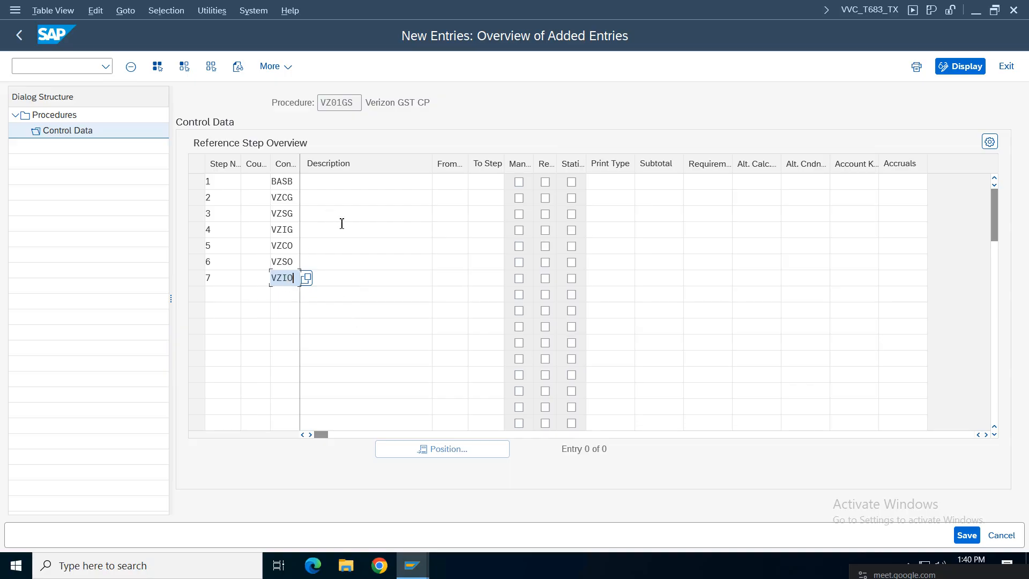
{"action": "left_click", "coordinate": [454, 183]}
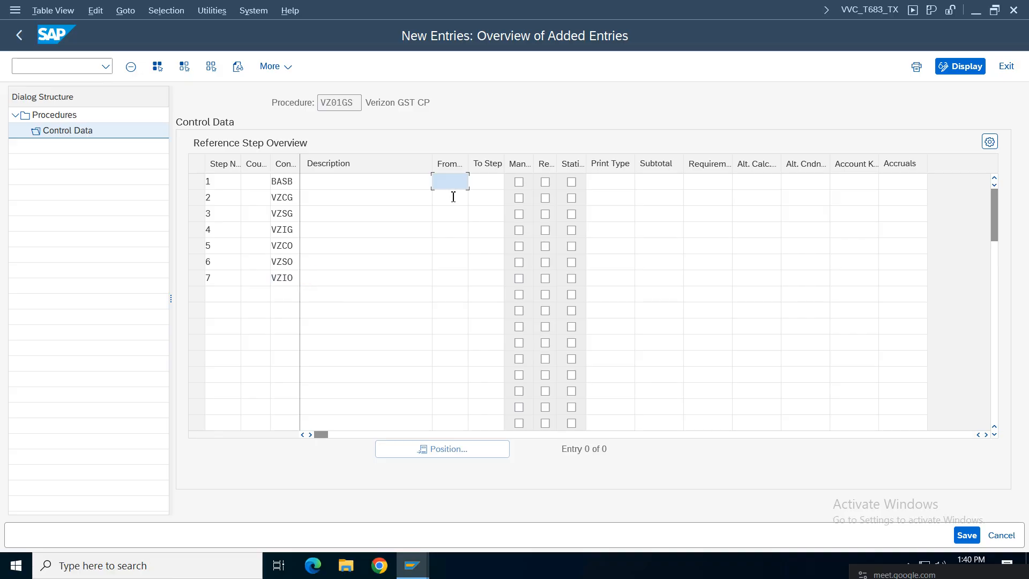
{"action": "left_click", "coordinate": [453, 196]}
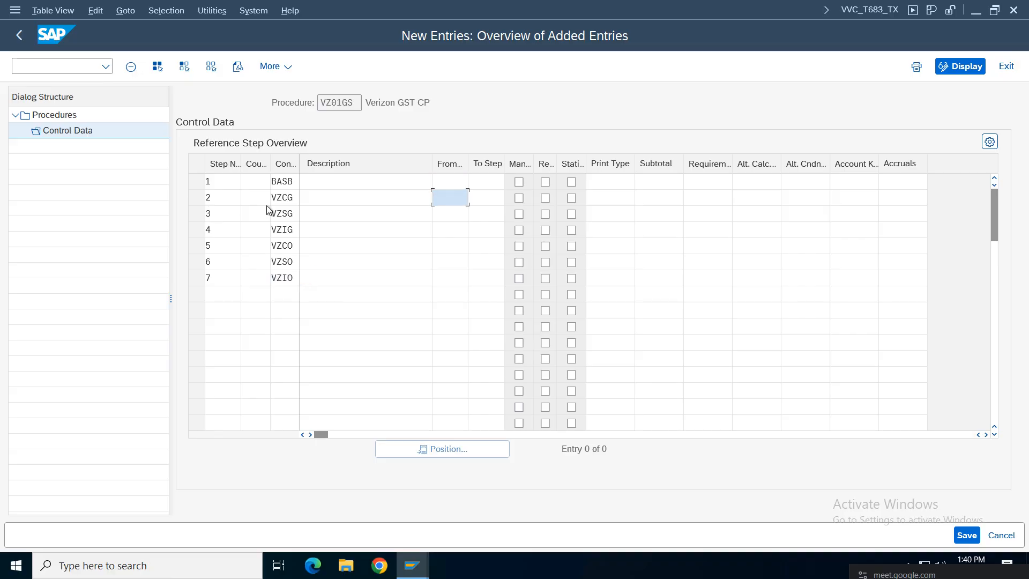
Step: Review the condition types entered for steps 1 to 7
{"action": "double_click", "coordinate": [289, 181]}
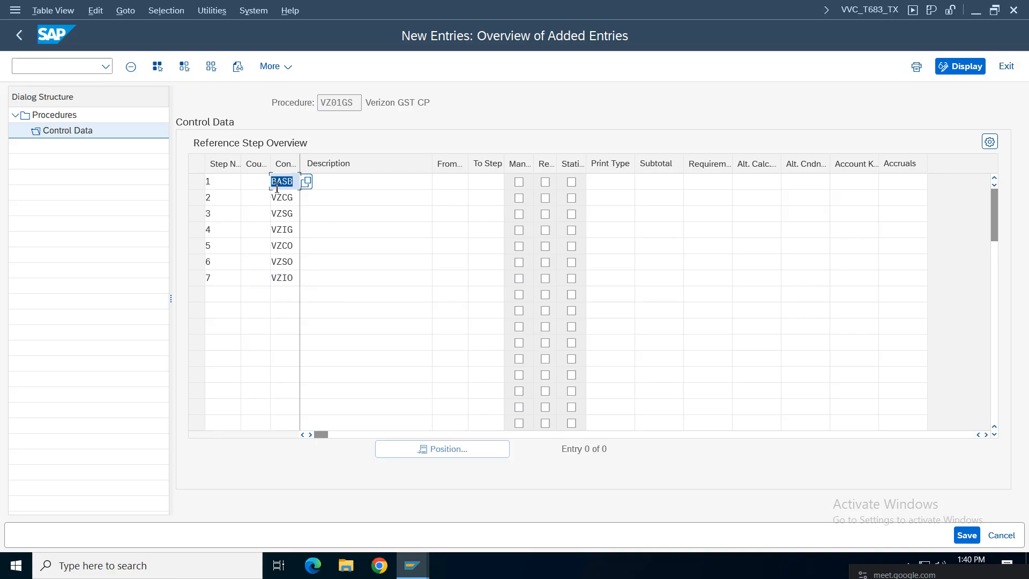
{"action": "left_click", "coordinate": [288, 181]}
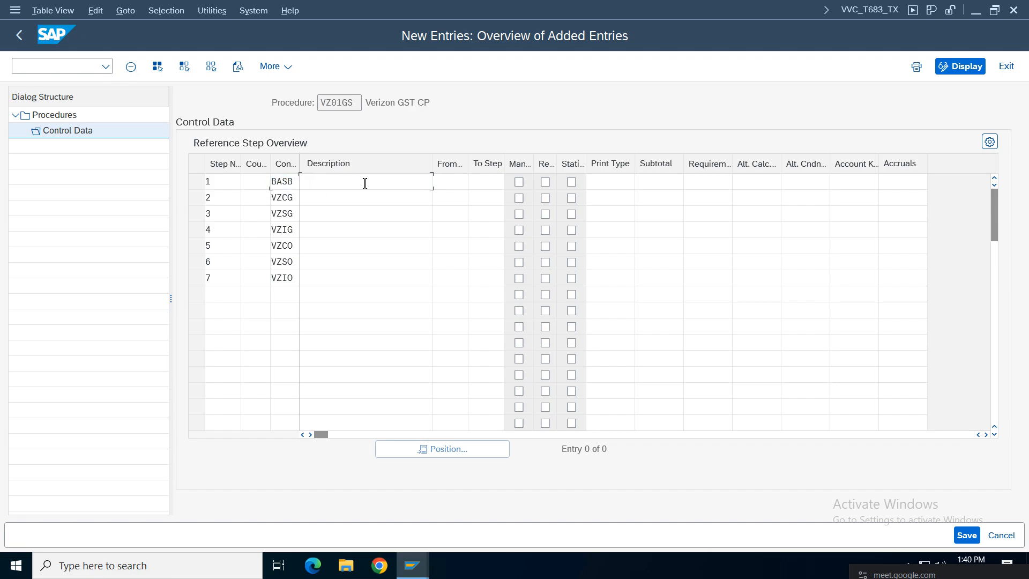
{"action": "key", "text": "Down"}
{"action": "key", "text": "Down"}
{"action": "key", "text": "Down"}
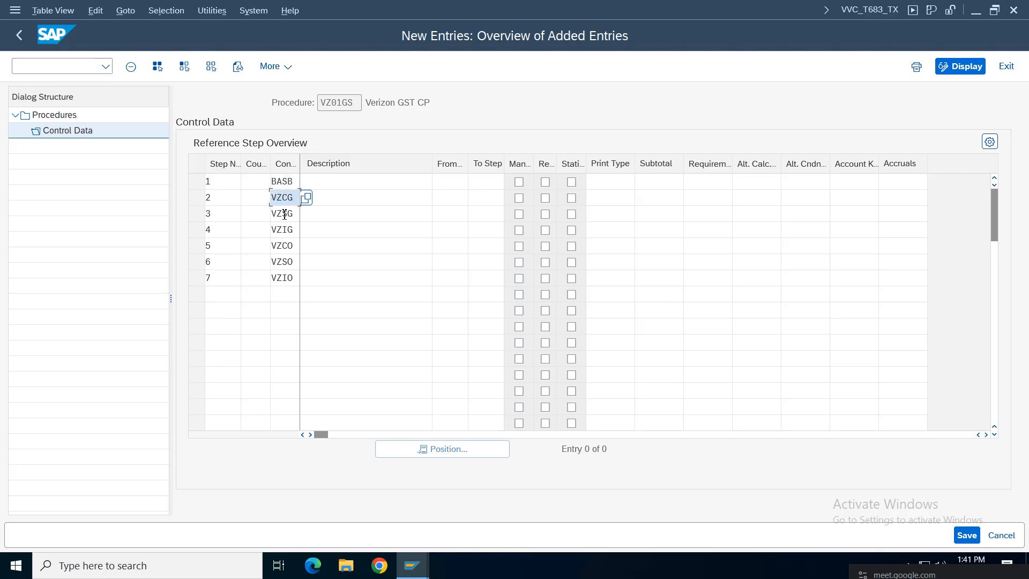
{"action": "left_click", "coordinate": [287, 249]}
{"action": "left_click", "coordinate": [285, 263]}
{"action": "left_click", "coordinate": [289, 279]}
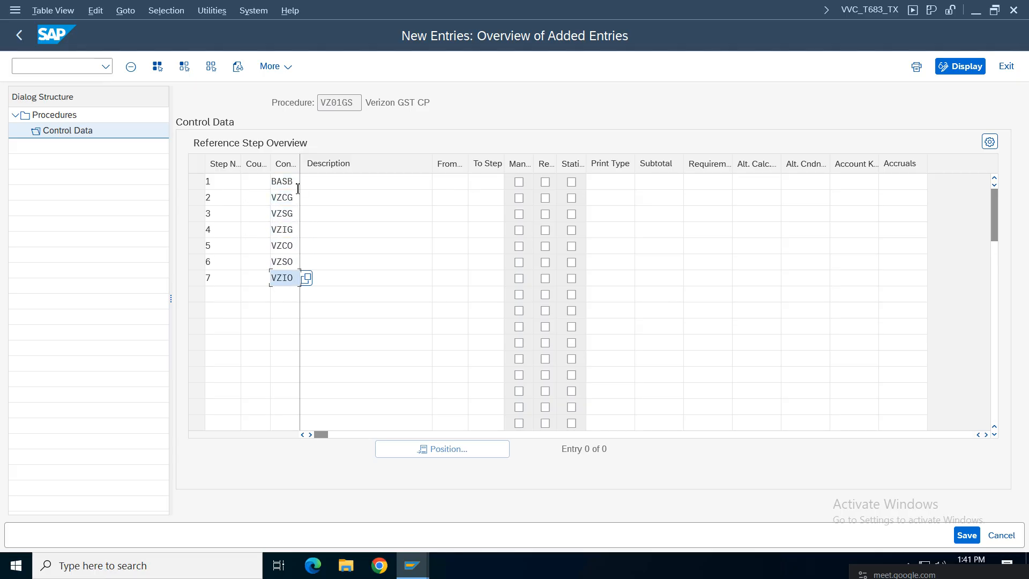
{"action": "left_click", "coordinate": [296, 184]}
{"action": "left_click", "coordinate": [456, 201]}
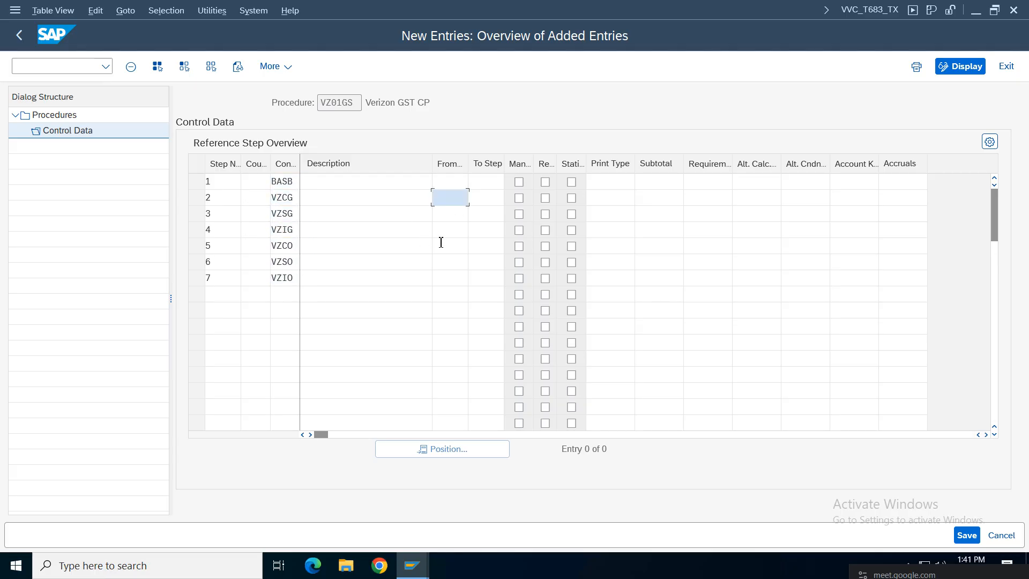
Step: Set From step 1 for steps 2–7, and To step 1 for step 2
{"action": "type", "text": "1"}
{"action": "left_click", "coordinate": [493, 202]}
{"action": "type", "text": "1"}
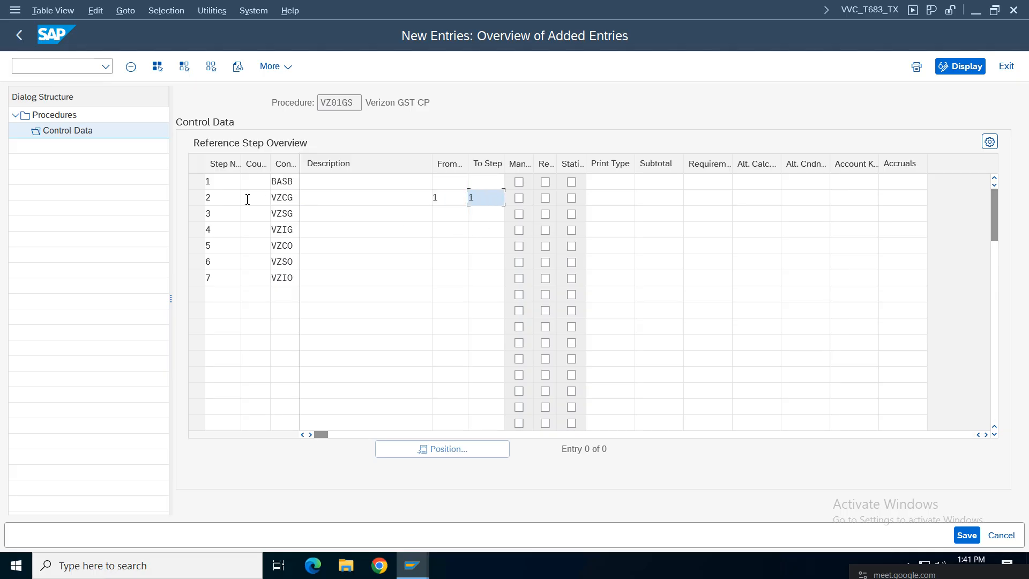
{"action": "left_click", "coordinate": [225, 181]}
{"action": "left_click", "coordinate": [292, 195]}
{"action": "left_click", "coordinate": [461, 213]}
{"action": "type", "text": "1"}
{"action": "left_click", "coordinate": [448, 229]}
{"action": "type", "text": "1"}
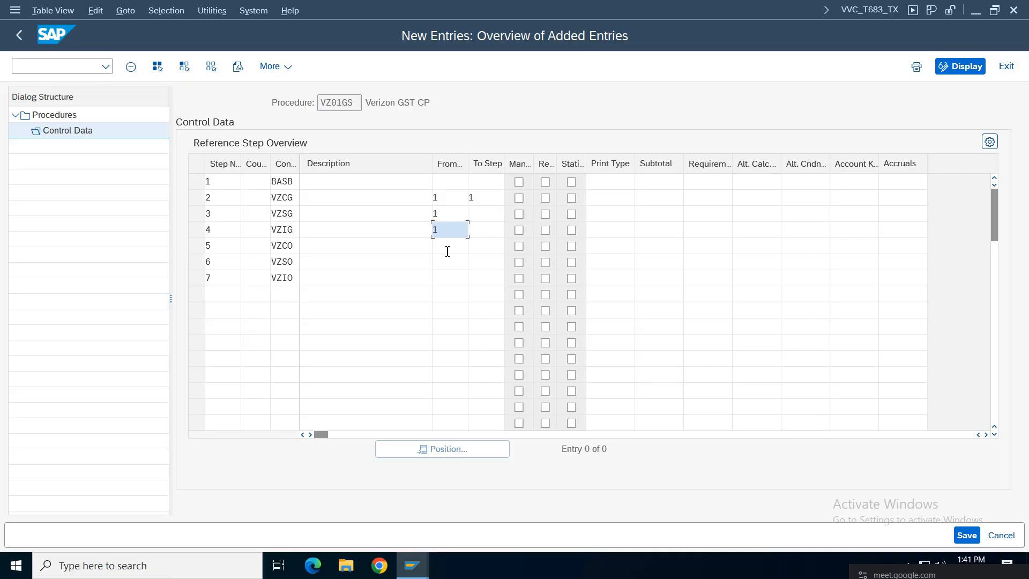
{"action": "left_click", "coordinate": [448, 249]}
{"action": "type", "text": "1"}
{"action": "left_click", "coordinate": [445, 266]}
{"action": "type", "text": "1"}
{"action": "left_click", "coordinate": [443, 278]}
{"action": "type", "text": "1"}
Step: Set To step 1 for steps 3–7
{"action": "left_click", "coordinate": [488, 216]}
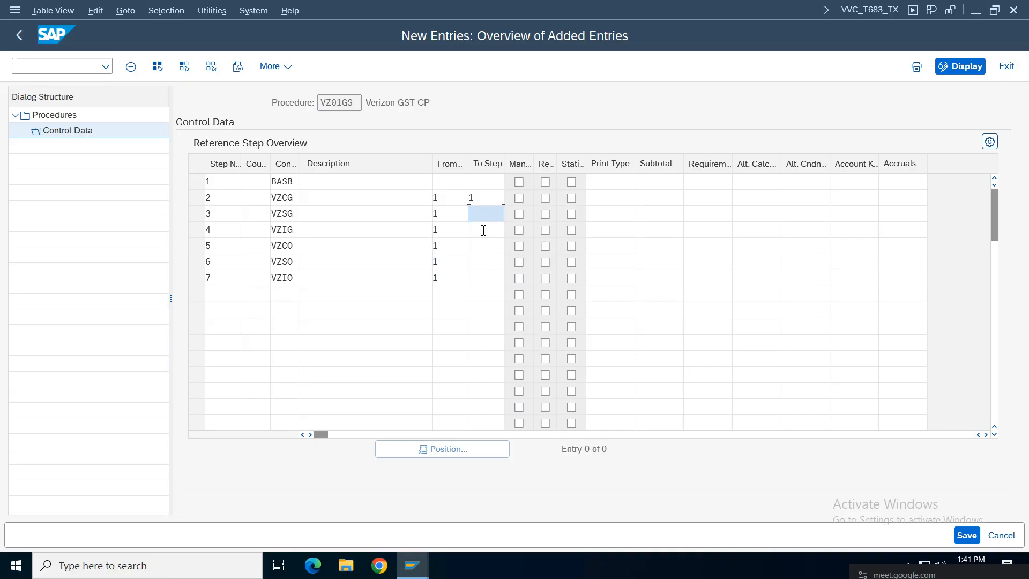
{"action": "type", "text": "1"}
{"action": "left_click", "coordinate": [483, 229]}
{"action": "type", "text": "1"}
{"action": "left_click", "coordinate": [483, 246]}
{"action": "type", "text": "1"}
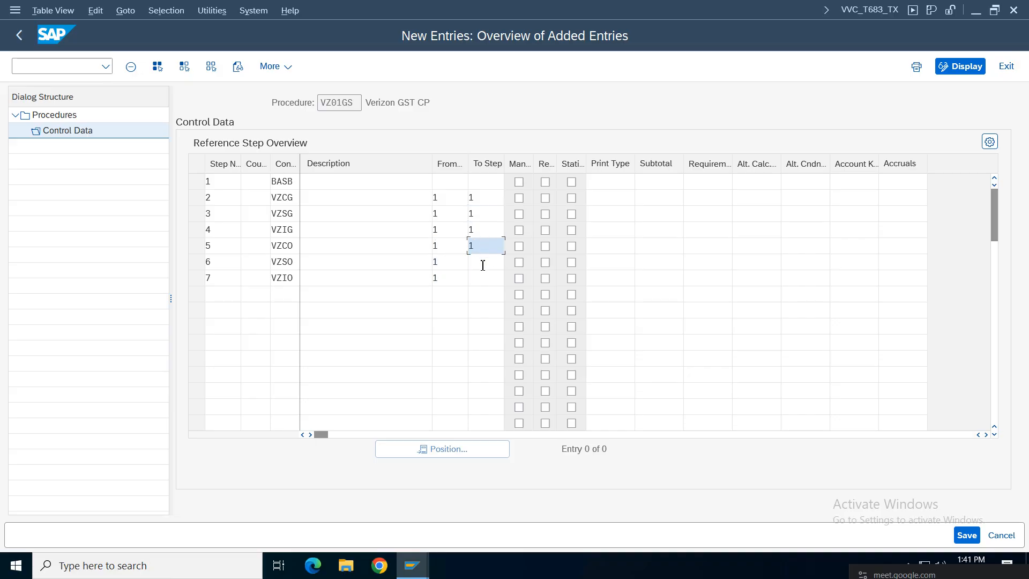
{"action": "left_click", "coordinate": [482, 263]}
{"action": "type", "text": "1"}
{"action": "left_click", "coordinate": [482, 278]}
{"action": "type", "text": "1"}
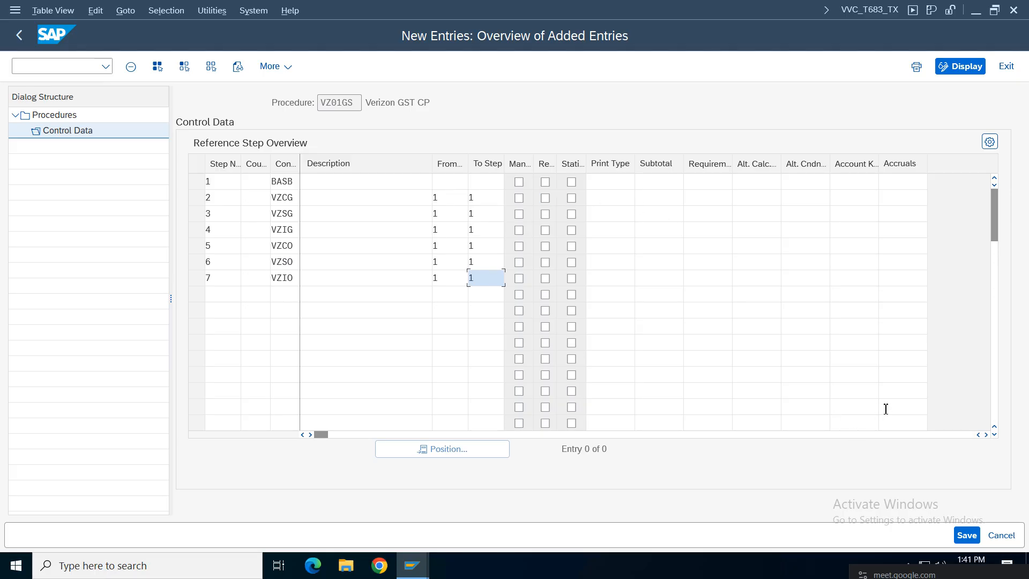
{"action": "left_click", "coordinate": [985, 434]}
{"action": "left_click", "coordinate": [986, 434]}
{"action": "left_click", "coordinate": [986, 434]}
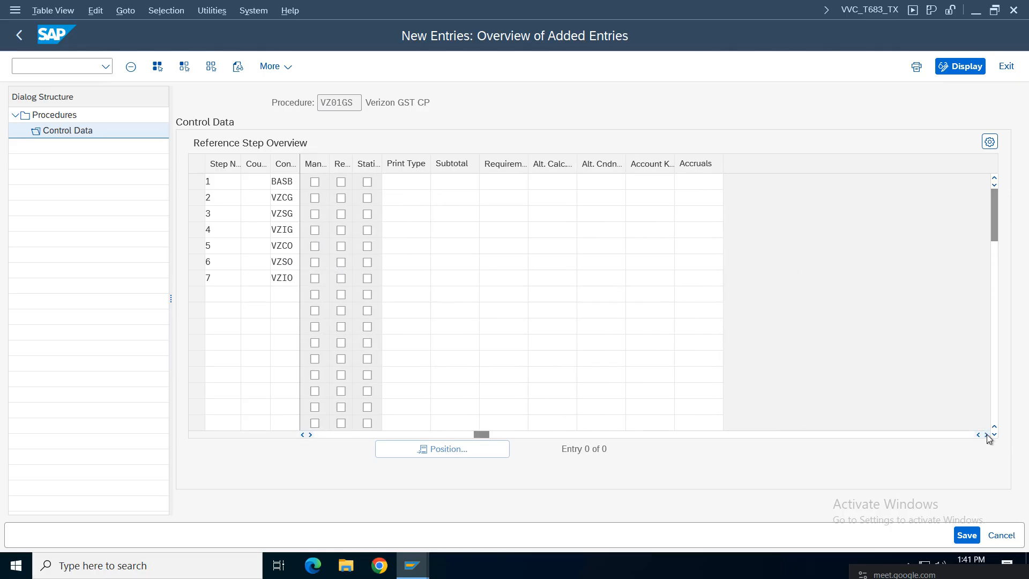
{"action": "left_click", "coordinate": [985, 434]}
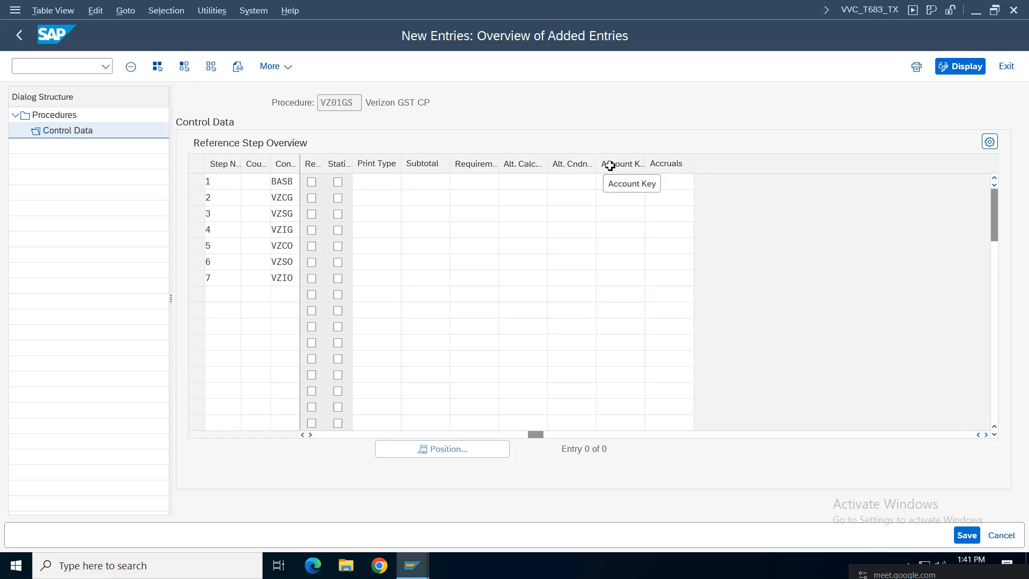
Step: Search account keys matching V* and pick VCI for step 2
{"action": "left_click", "coordinate": [615, 198]}
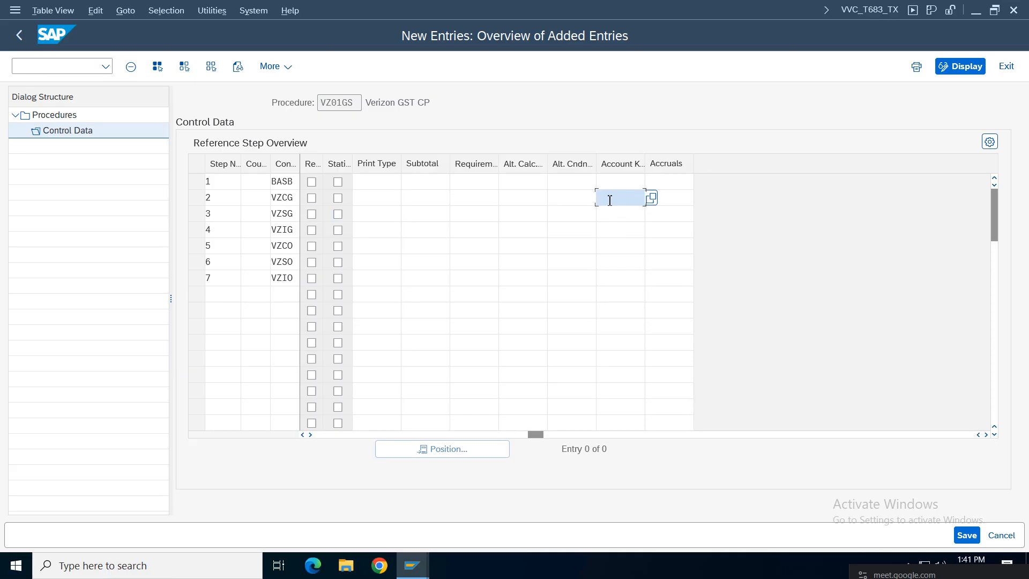
{"action": "type", "text": "V"}
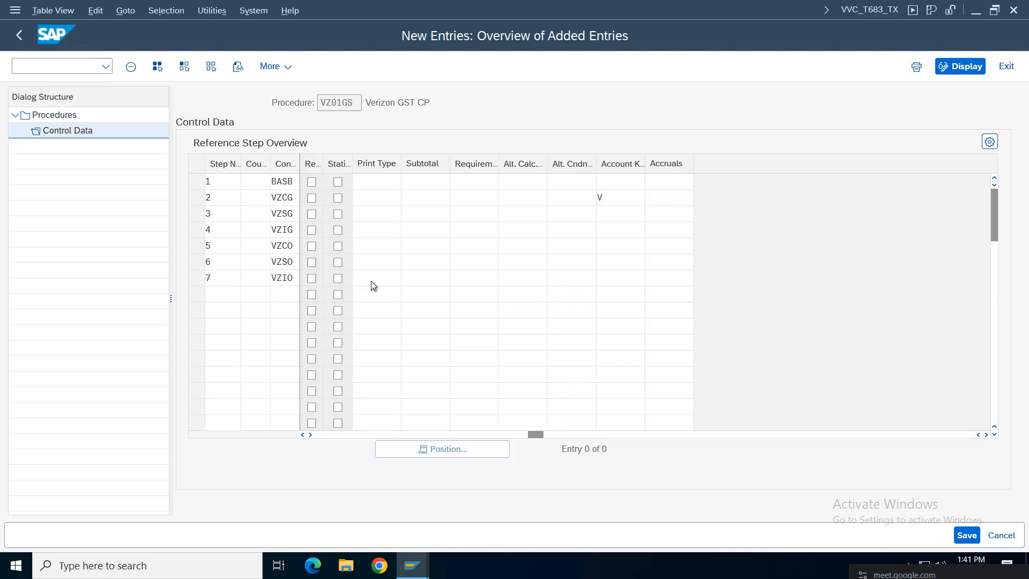
{"action": "key", "text": "F4"}
{"action": "left_click", "coordinate": [375, 199]}
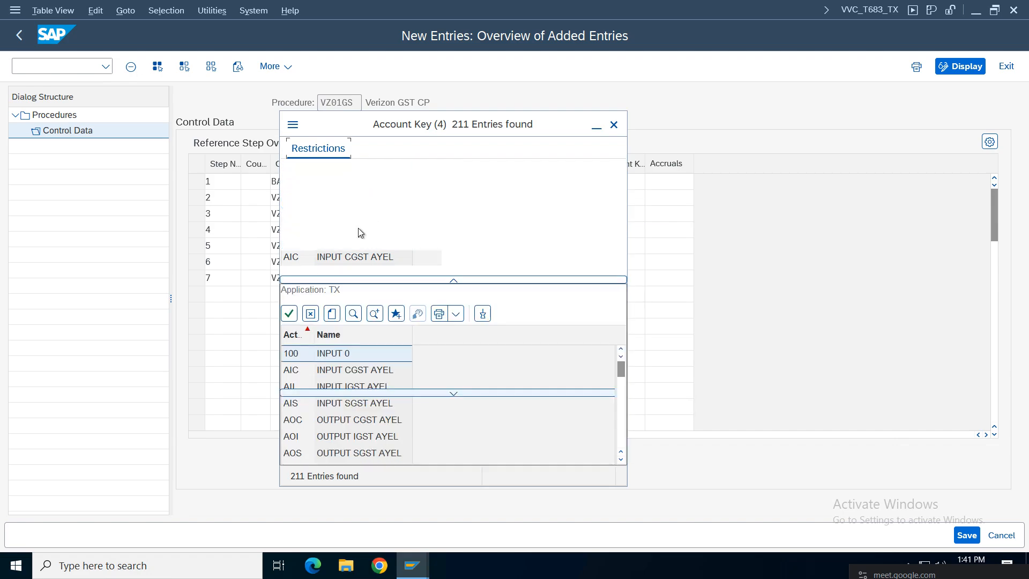
{"action": "left_click", "coordinate": [432, 198]}
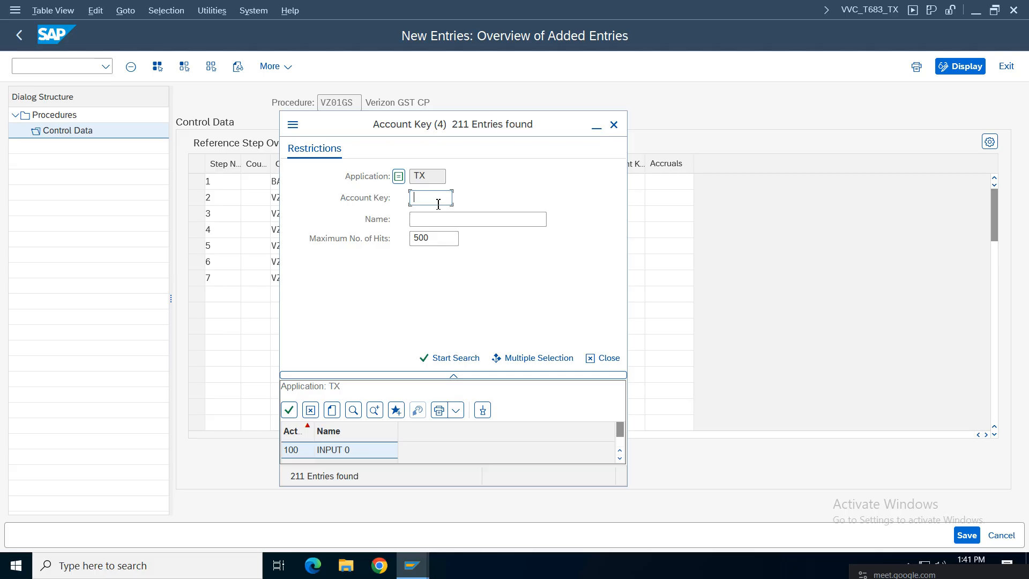
{"action": "type", "text": "VZ"}
{"action": "key", "text": "BackSpace"}
{"action": "type", "text": "C"}
{"action": "key", "text": "BackSpace"}
{"action": "type", "text": "*"}
{"action": "key", "text": "Return"}
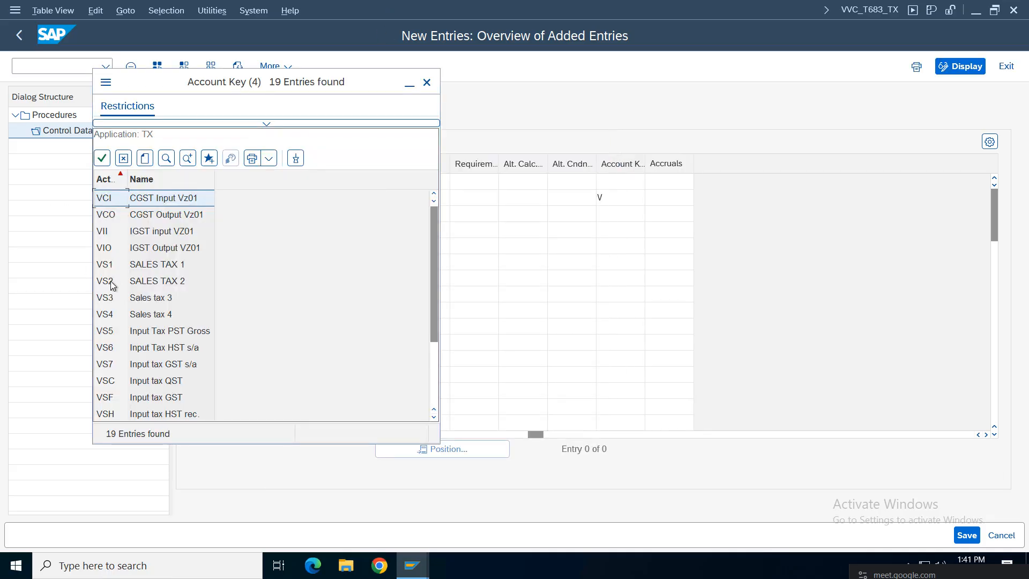
{"action": "double_click", "coordinate": [155, 198]}
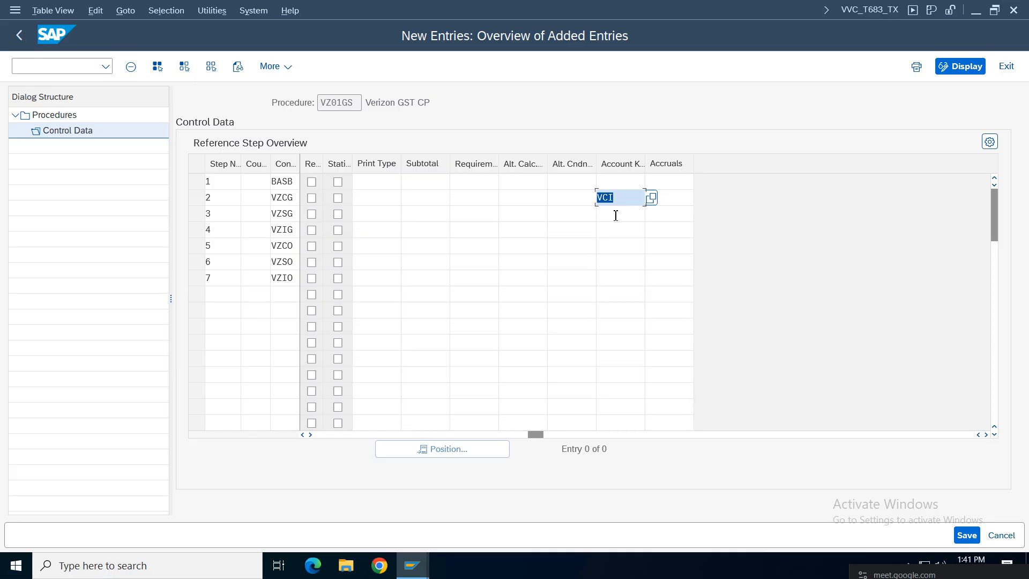
Step: Enter account keys VSI for step 3 and VII for step 4, checking VII in the list
{"action": "left_click", "coordinate": [620, 216]}
{"action": "type", "text": "VSI"}
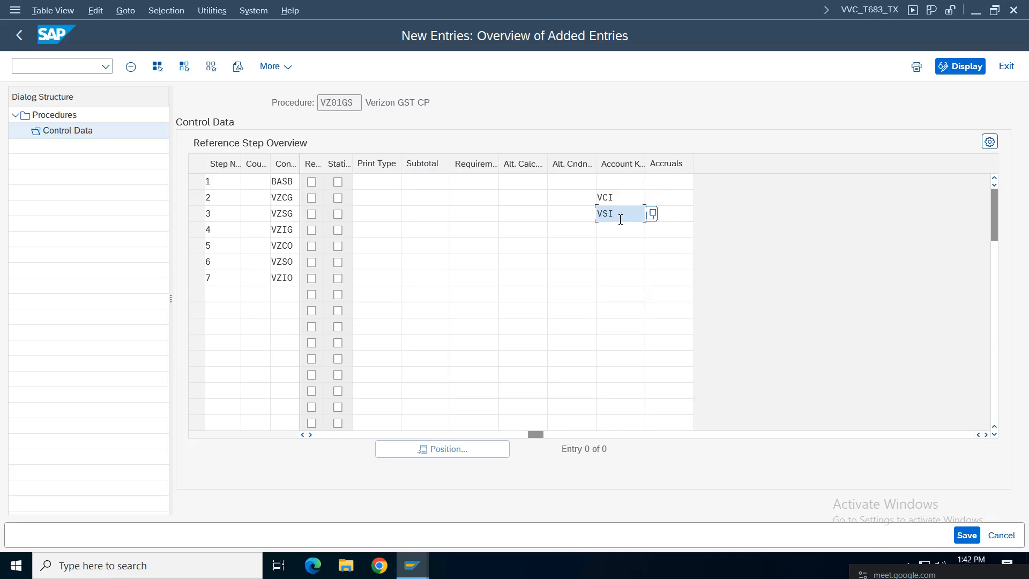
{"action": "left_click", "coordinate": [625, 232]}
{"action": "type", "text": "VII"}
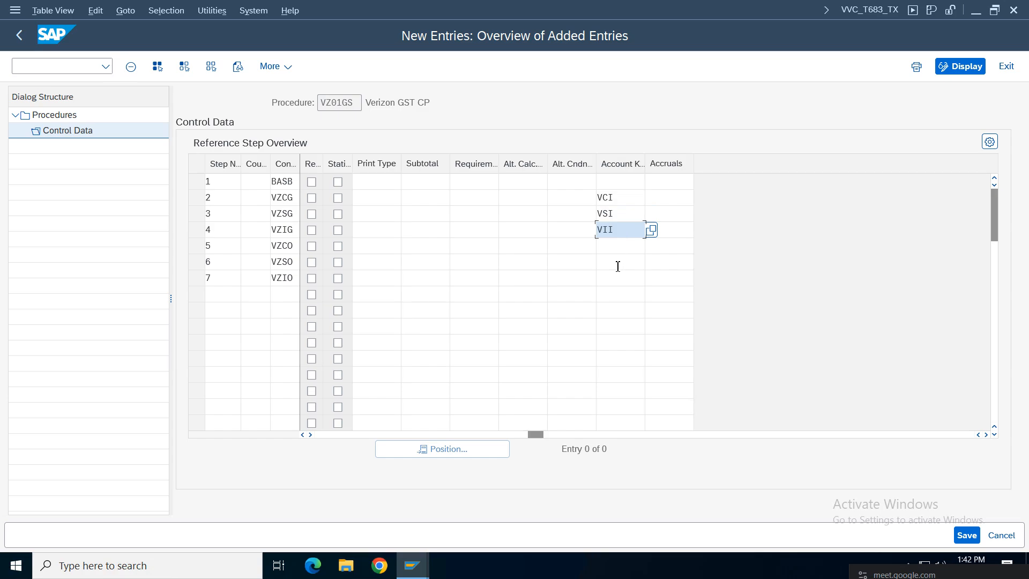
{"action": "left_click", "coordinate": [652, 232]}
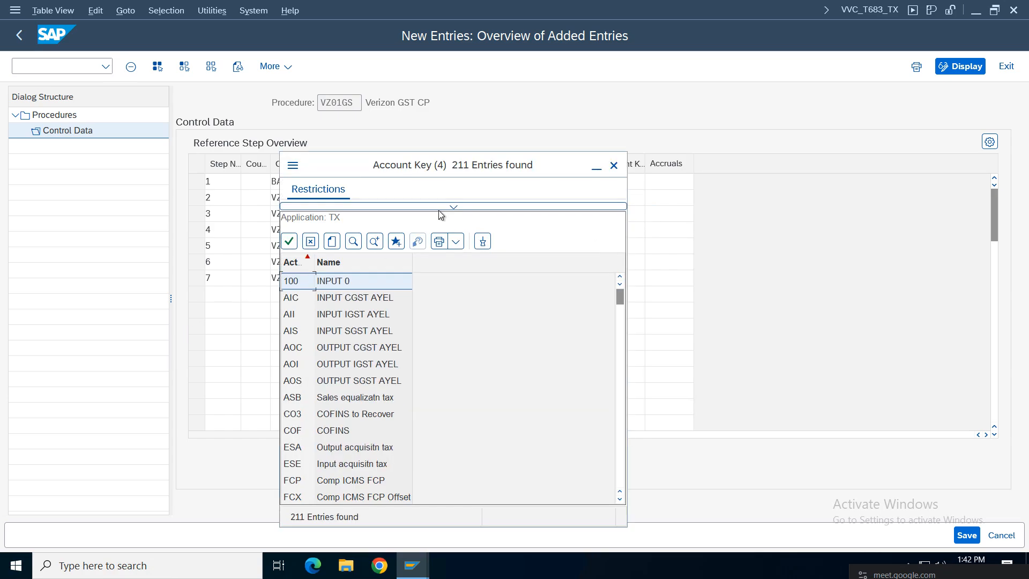
{"action": "left_click", "coordinate": [429, 240]}
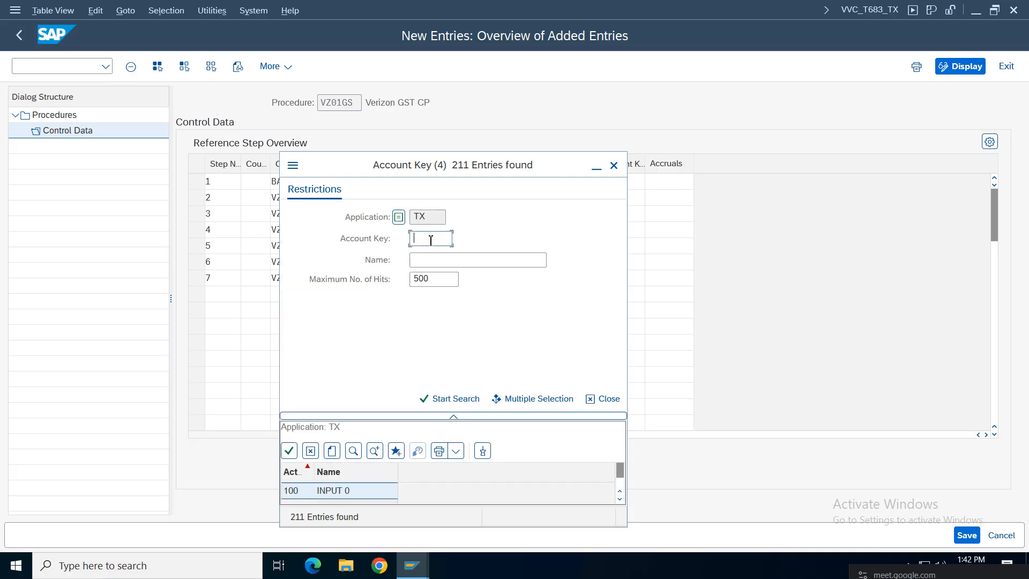
{"action": "type", "text": "vii"}
{"action": "key", "text": "Return"}
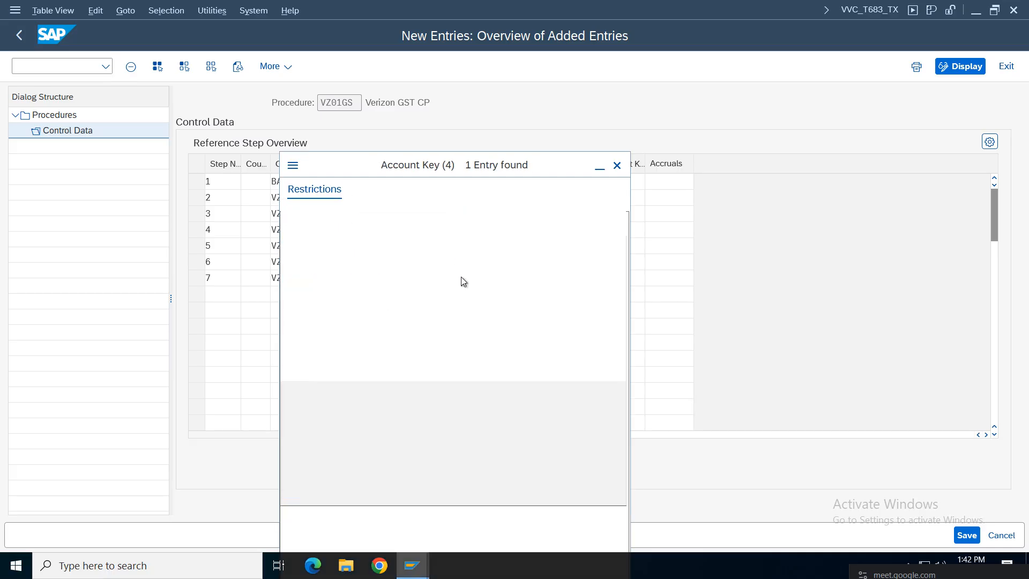
{"action": "left_click", "coordinate": [613, 165]}
Step: Enter account keys VCO, VSO and VIO for steps 5 to 7
{"action": "left_click", "coordinate": [614, 246]}
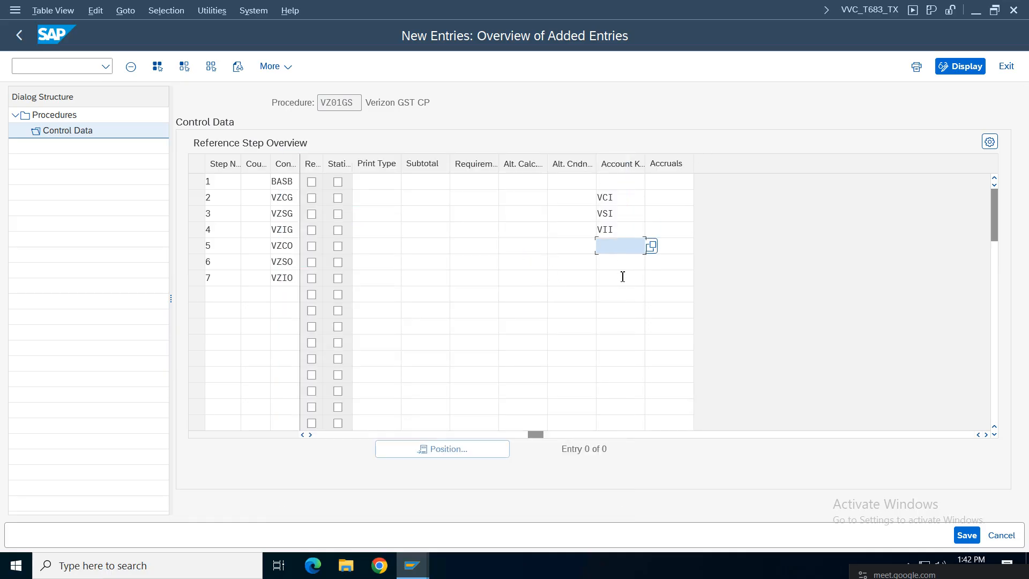
{"action": "type", "text": "VC"}
{"action": "key", "text": "BackSpace"}
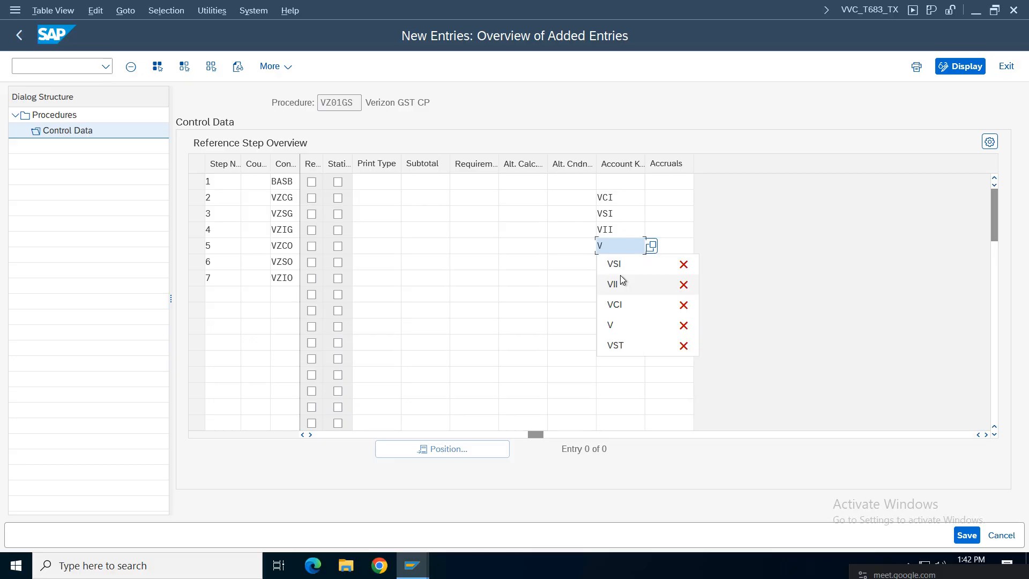
{"action": "type", "text": "CO"}
{"action": "left_click", "coordinate": [627, 263]}
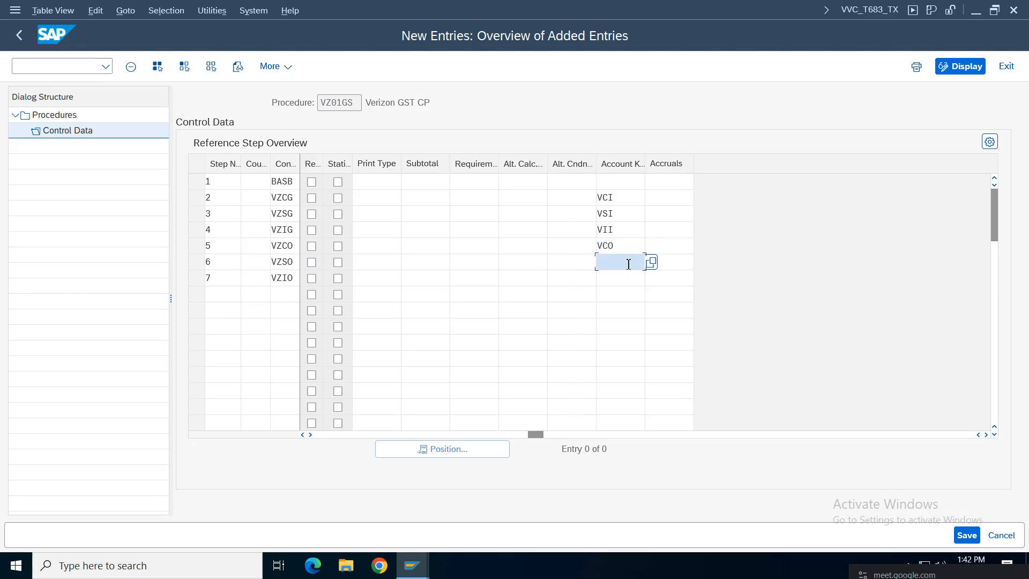
{"action": "type", "text": "VSO"}
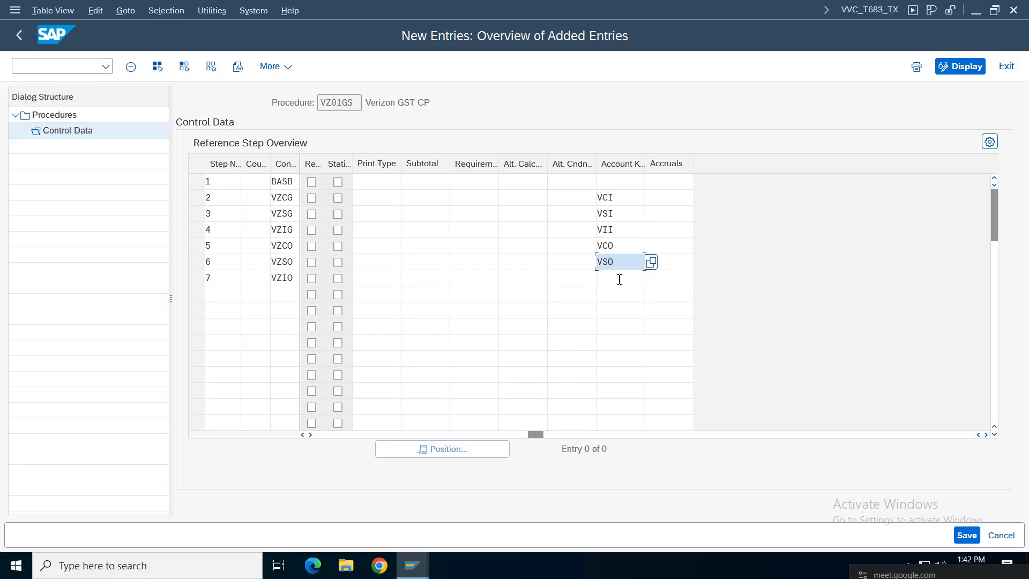
{"action": "left_click", "coordinate": [620, 278]}
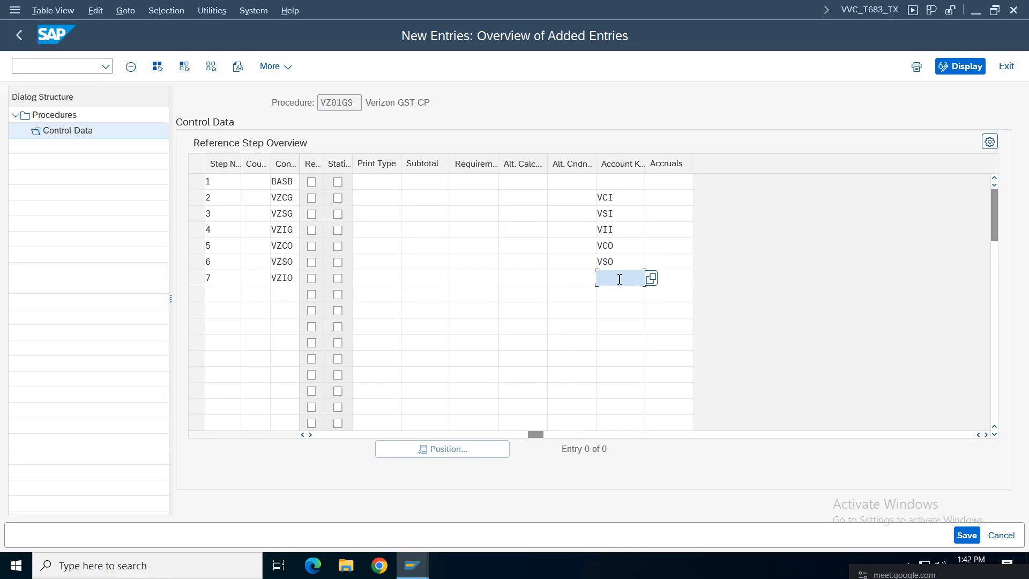
{"action": "type", "text": "VIO"}
Step: Validate the step account keys, then search the account key value list for *VZ01
{"action": "key", "text": "Return"}
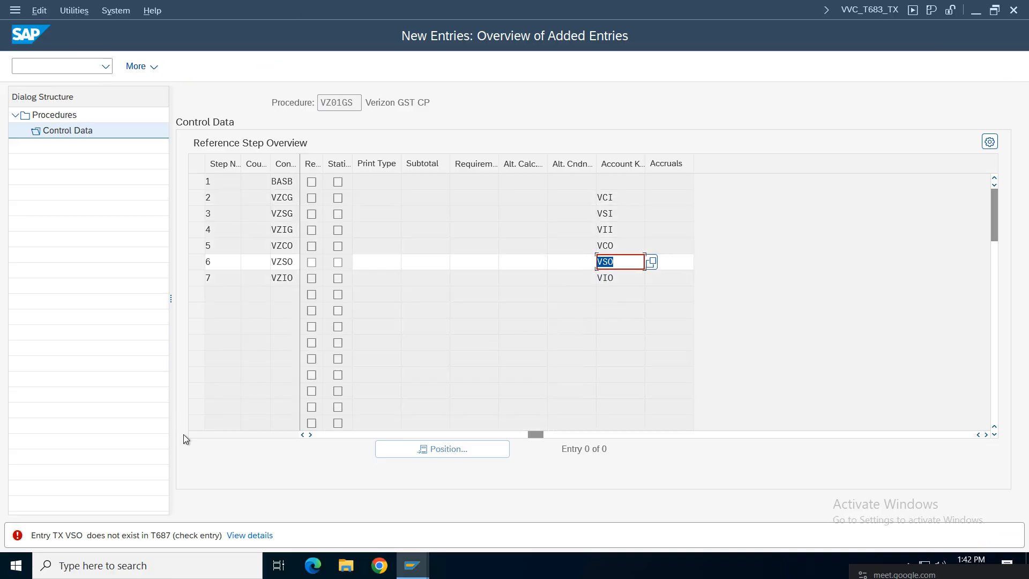
{"action": "left_click", "coordinate": [625, 266]}
{"action": "key", "text": "F4"}
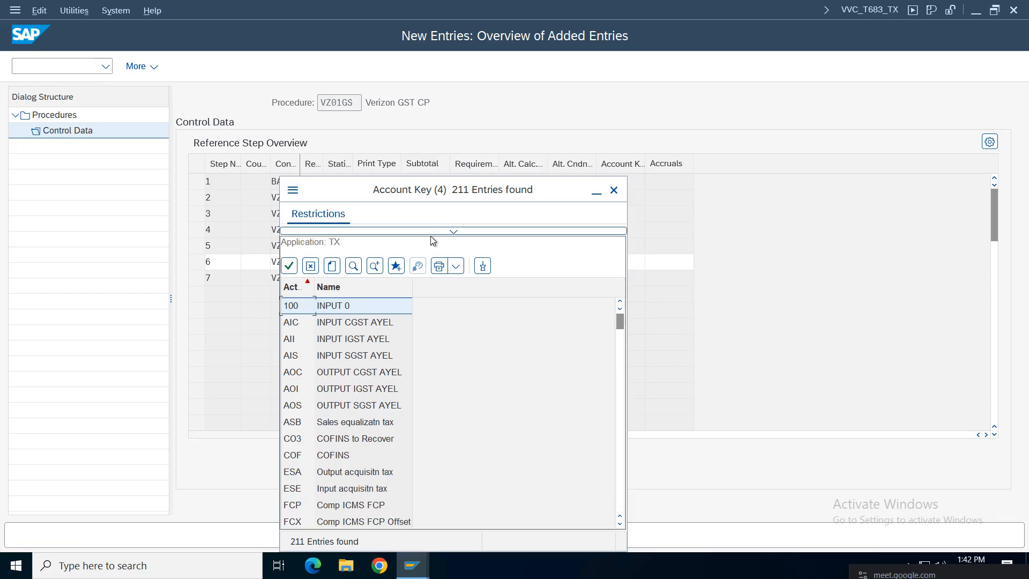
{"action": "left_click", "coordinate": [439, 232]}
{"action": "left_click", "coordinate": [441, 285]}
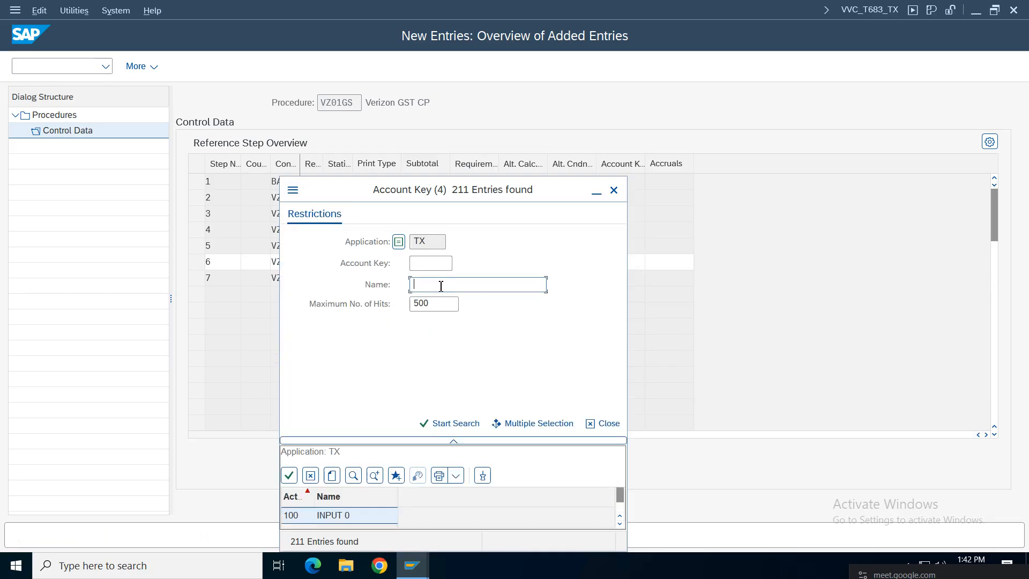
{"action": "type", "text": "*VZ01*"}
{"action": "key", "text": "Return"}
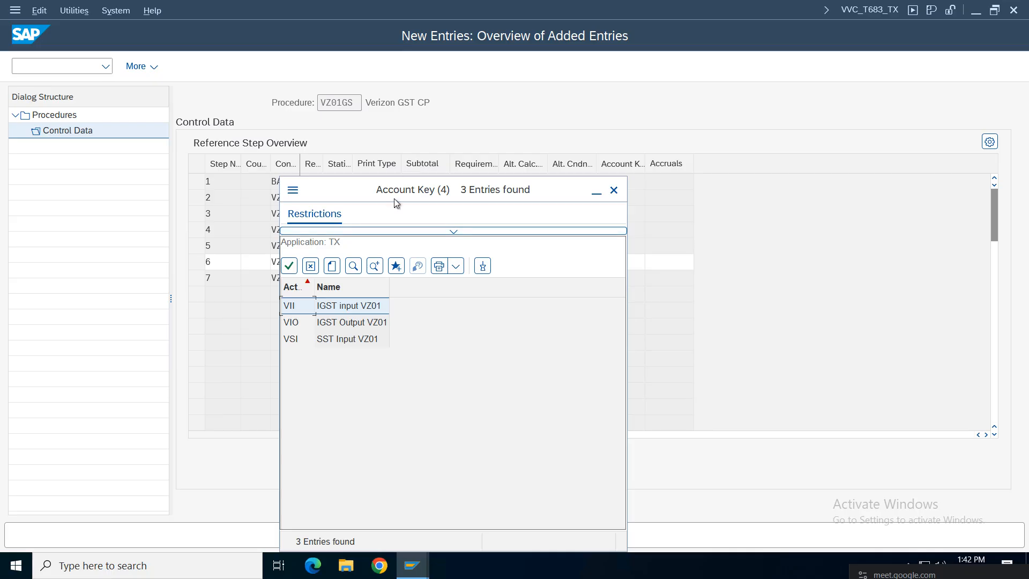
{"action": "left_click_drag", "start_coordinate": [394, 198], "coordinate": [159, 131]}
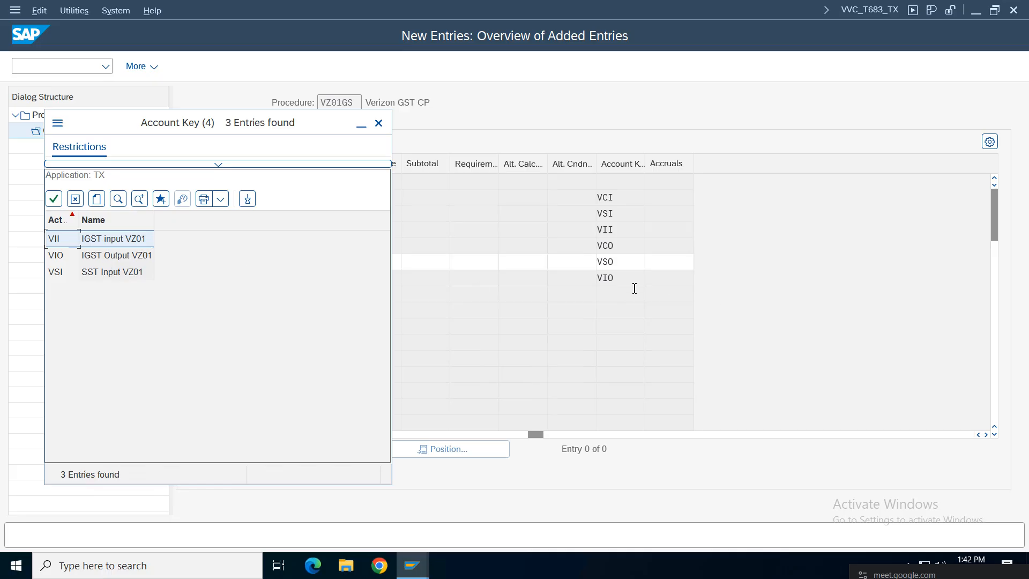
Step: Search the account key value list for step 6 again, filtering on VS*
{"action": "left_click", "coordinate": [630, 261]}
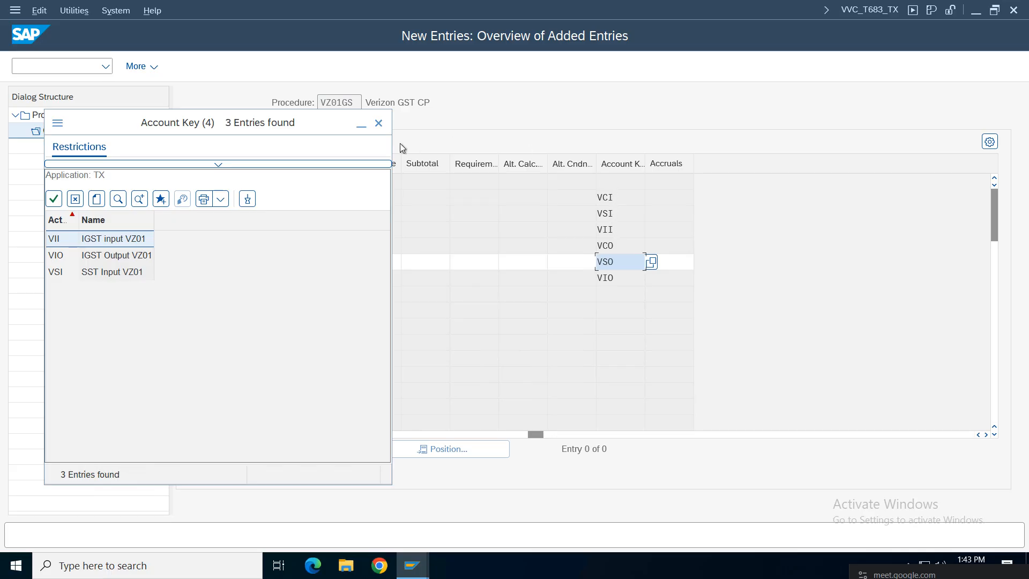
{"action": "left_click", "coordinate": [378, 123]}
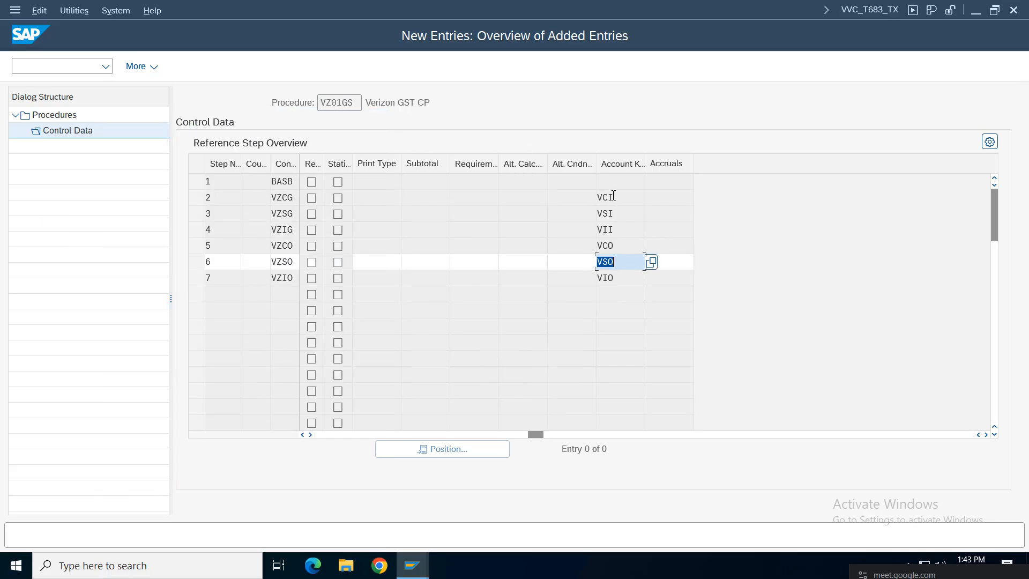
{"action": "left_click", "coordinate": [618, 264]}
{"action": "left_click", "coordinate": [652, 265]}
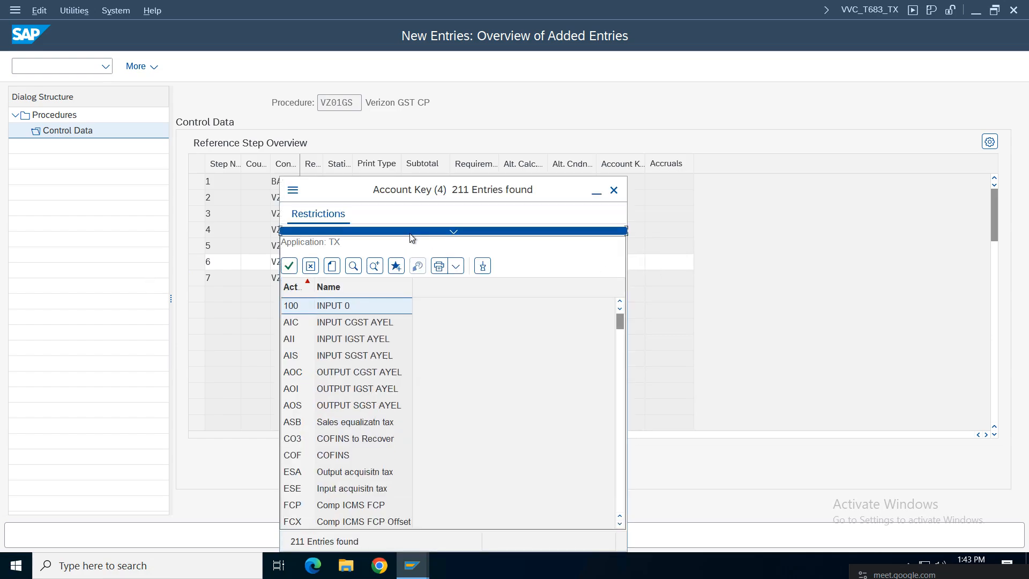
{"action": "left_click", "coordinate": [409, 232]}
{"action": "left_click", "coordinate": [427, 265]}
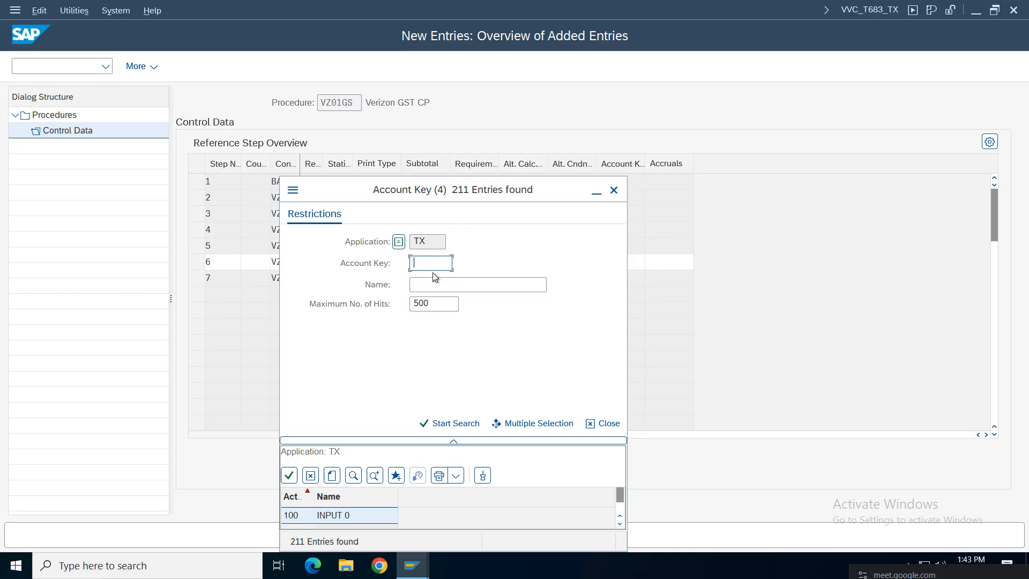
{"action": "type", "text": "VS*"}
{"action": "key", "text": "Return"}
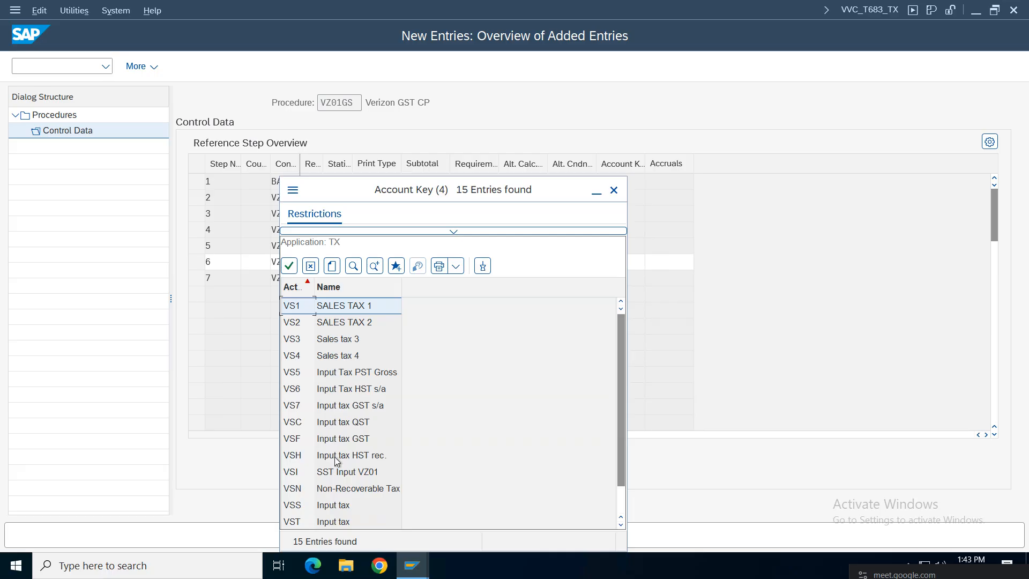
{"action": "left_click_drag", "start_coordinate": [623, 382], "coordinate": [620, 412]}
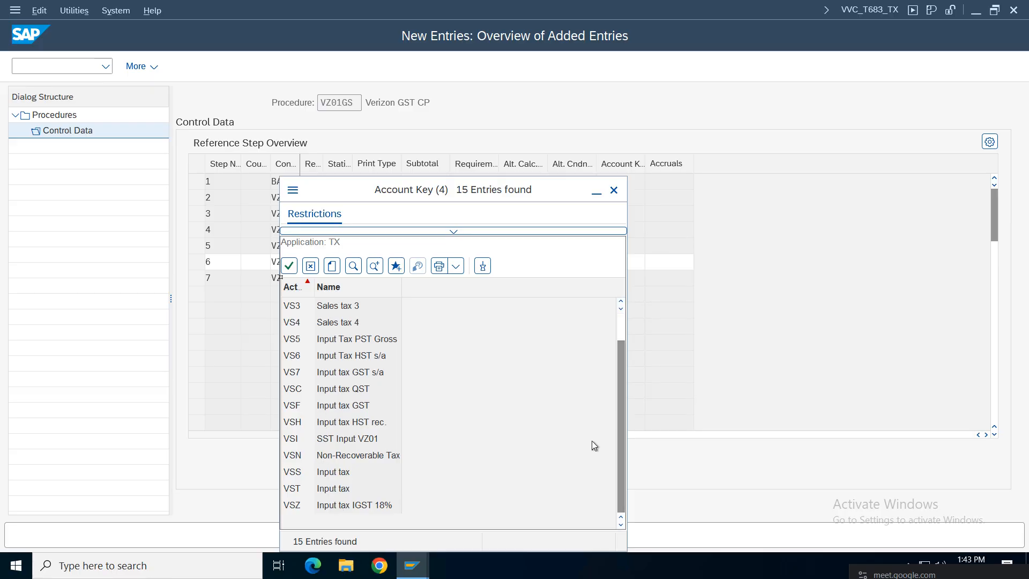
{"action": "left_click_drag", "start_coordinate": [622, 499], "coordinate": [622, 473]}
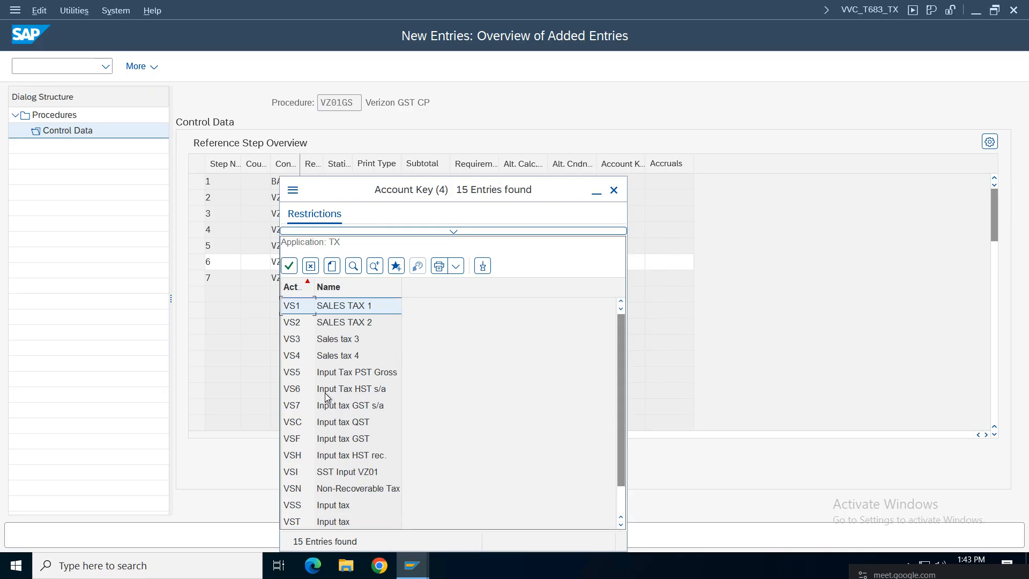
Step: Clear the VS* filter and maximum-hits limit to list all 211 account keys
{"action": "left_click", "coordinate": [460, 230]}
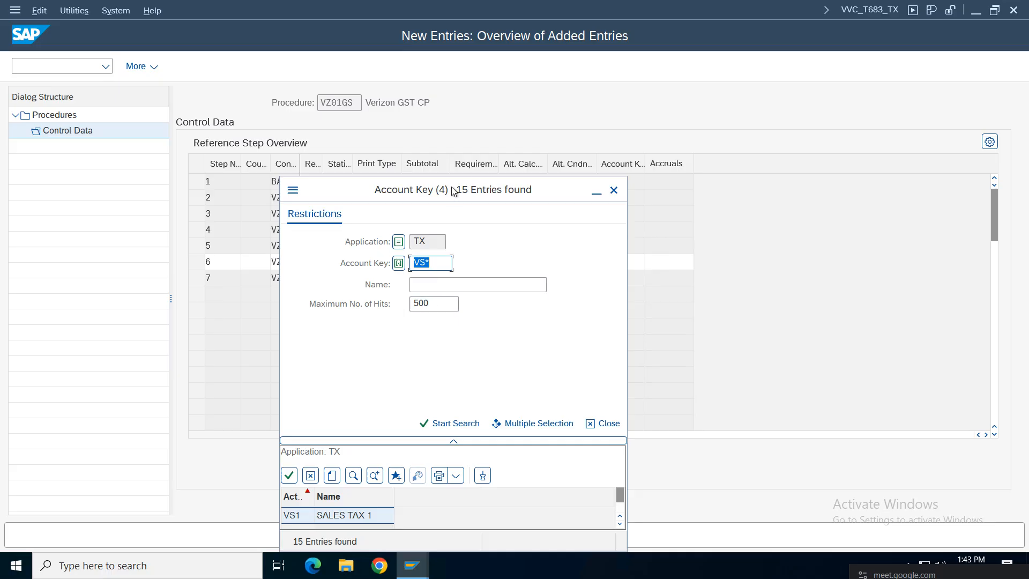
{"action": "left_click_drag", "start_coordinate": [456, 195], "coordinate": [228, 163]}
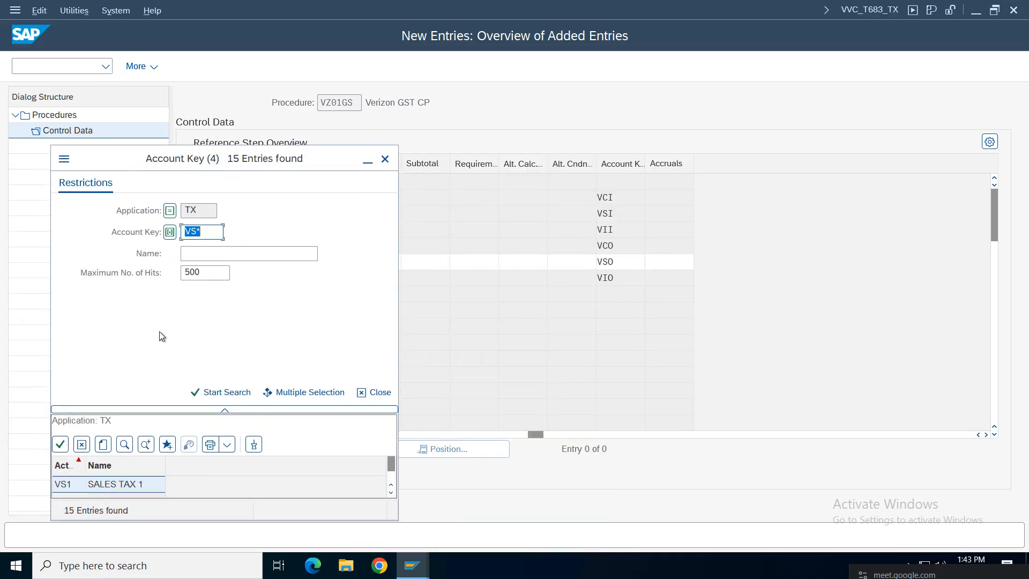
{"action": "left_click", "coordinate": [208, 234]}
{"action": "key", "text": "BackSpace"}
{"action": "key", "text": "BackSpace"}
{"action": "key", "text": "BackSpace"}
{"action": "left_click", "coordinate": [211, 273]}
{"action": "key", "text": "BackSpace"}
{"action": "key", "text": "BackSpace"}
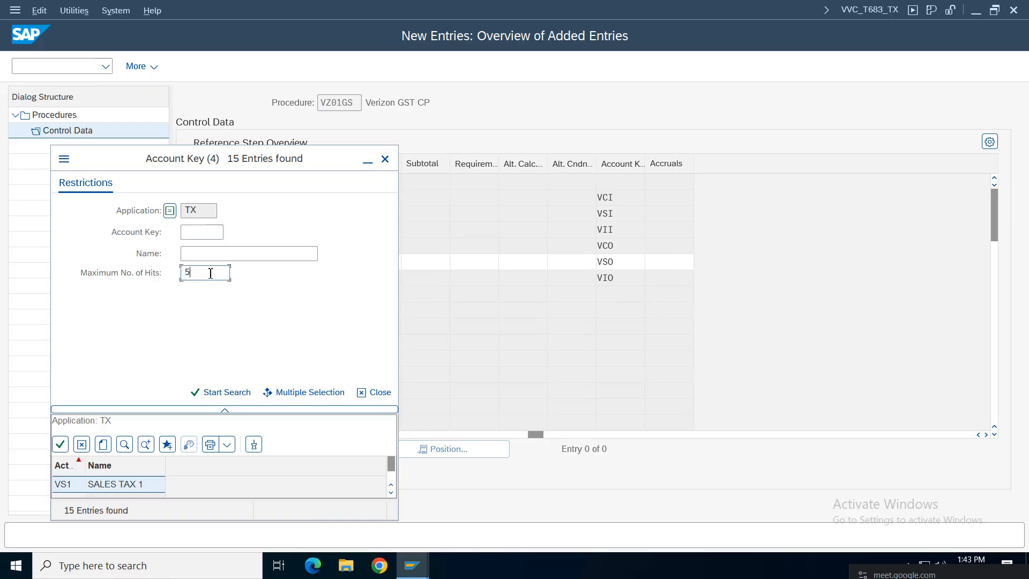
{"action": "key", "text": "Return"}
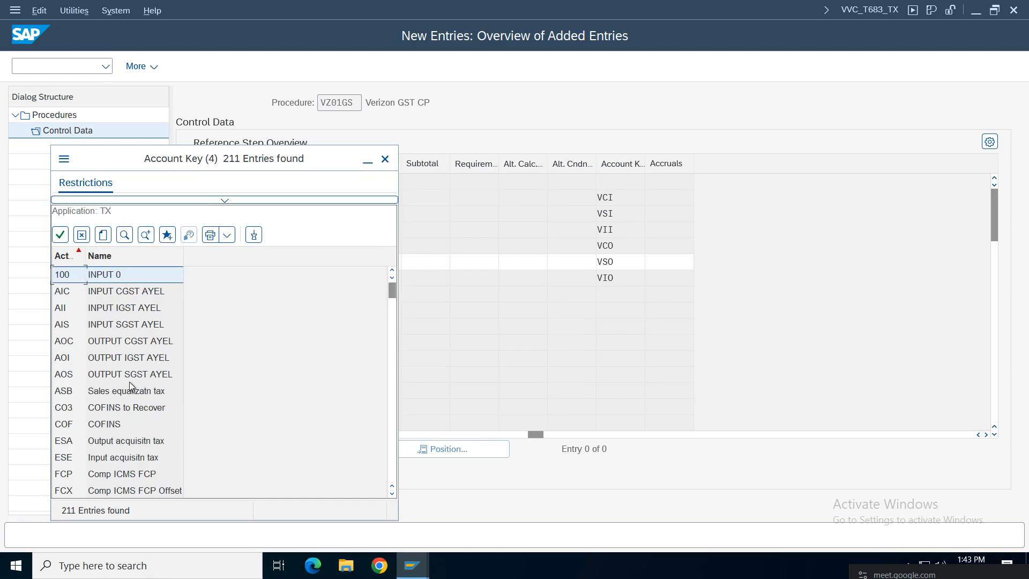
{"action": "left_click", "coordinate": [105, 362]}
Step: Scroll the account key list, reviewing the VSF, VSS, VSI and VIO entries
{"action": "left_click", "coordinate": [105, 440]}
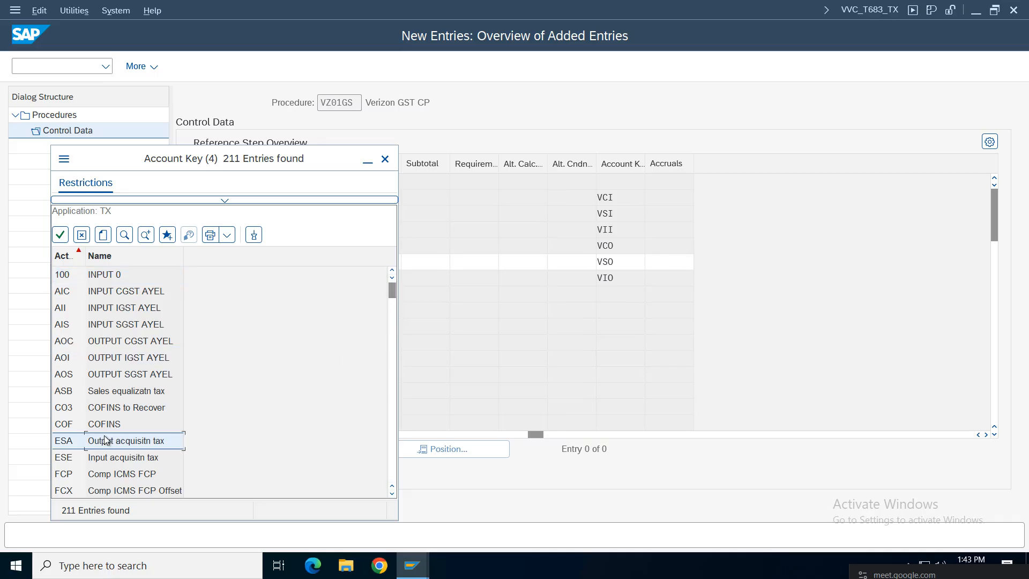
{"action": "scroll", "coordinate": [105, 440], "scroll_direction": "down", "scroll_amount": 20}
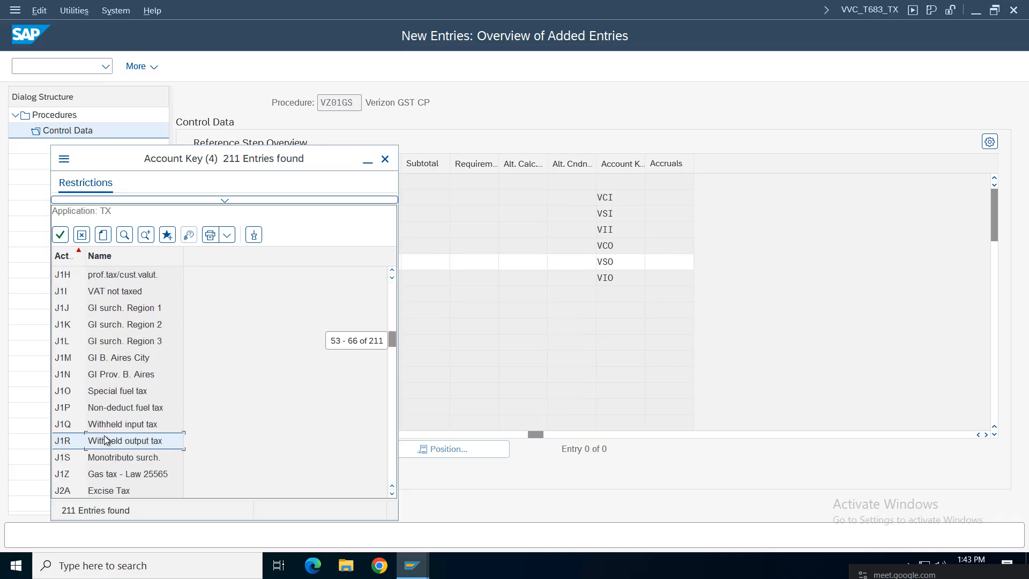
{"action": "scroll", "coordinate": [105, 439], "scroll_direction": "down", "scroll_amount": 20}
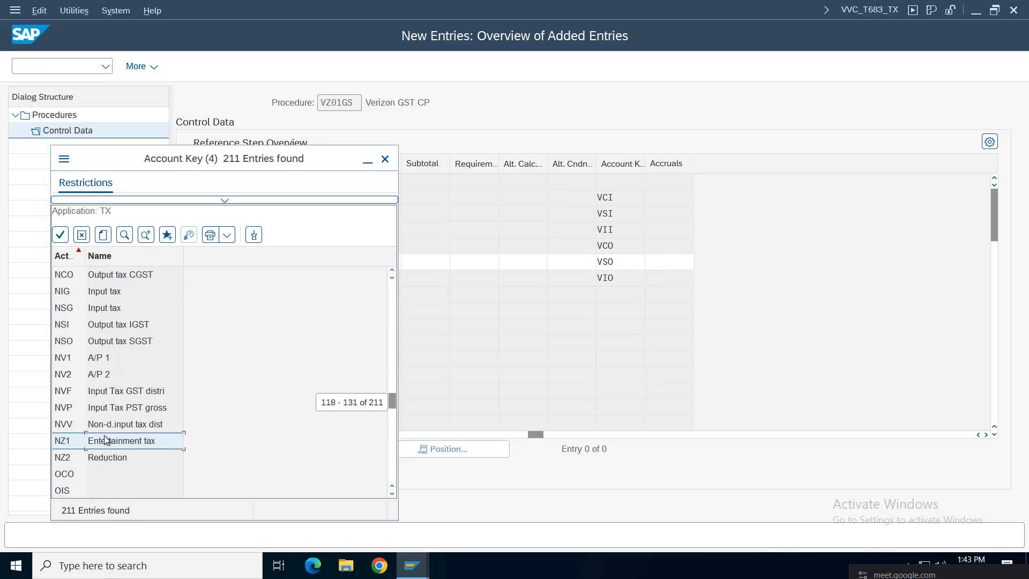
{"action": "scroll", "coordinate": [105, 440], "scroll_direction": "down", "scroll_amount": 9}
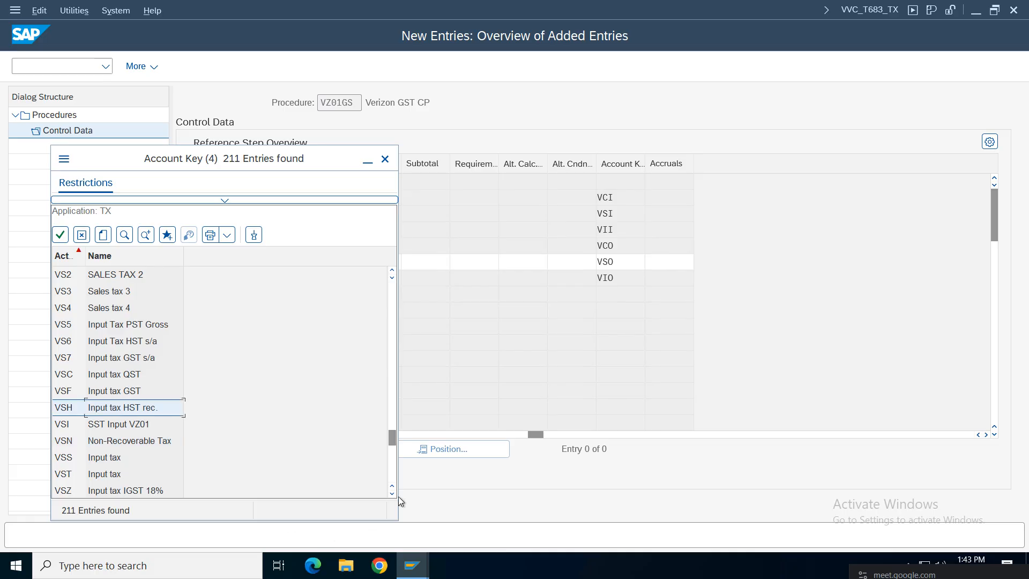
{"action": "scroll", "coordinate": [392, 493], "scroll_direction": "down", "scroll_amount": 2}
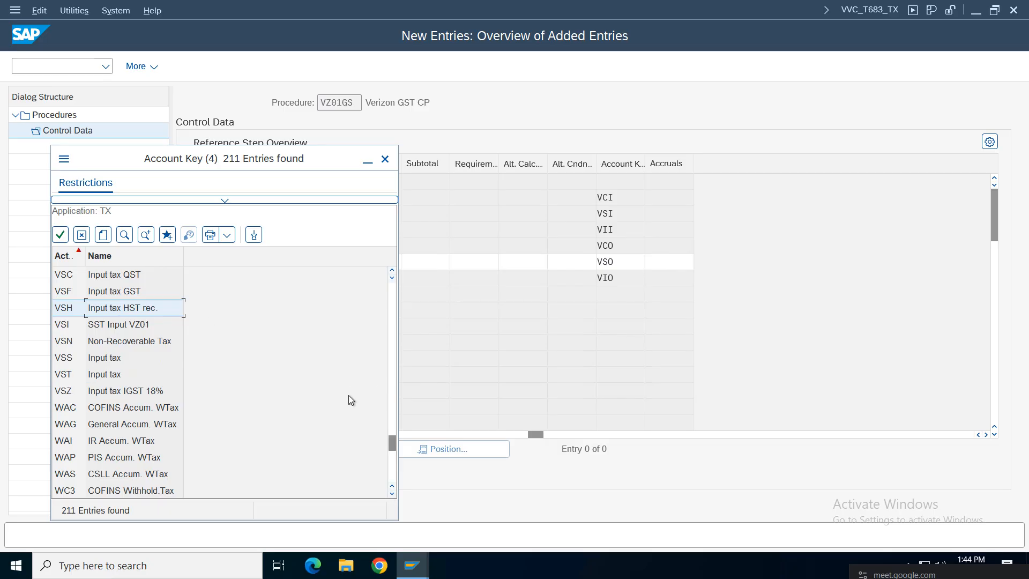
{"action": "left_click", "coordinate": [122, 294]}
{"action": "left_click", "coordinate": [97, 363]}
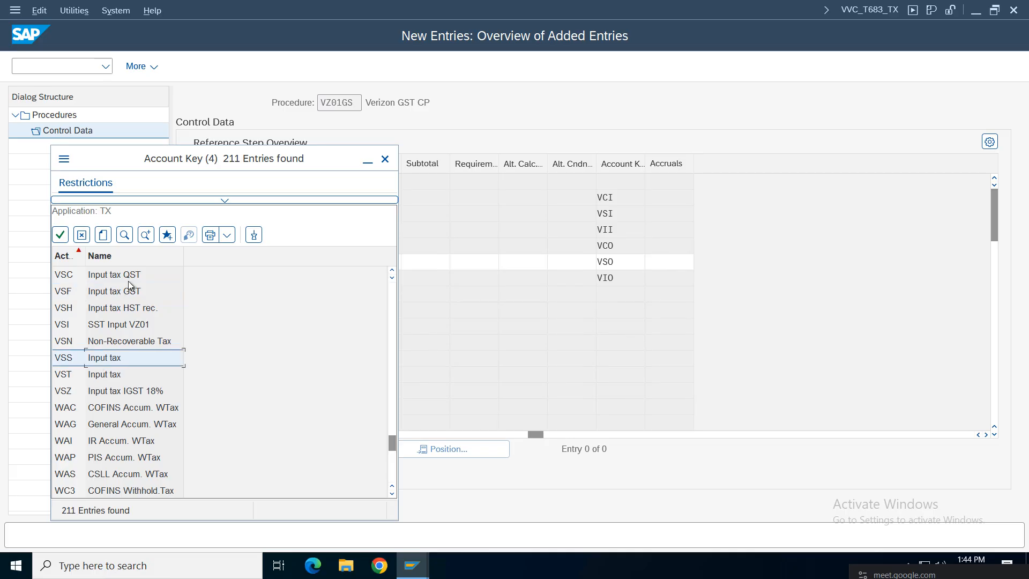
{"action": "left_click", "coordinate": [392, 270]}
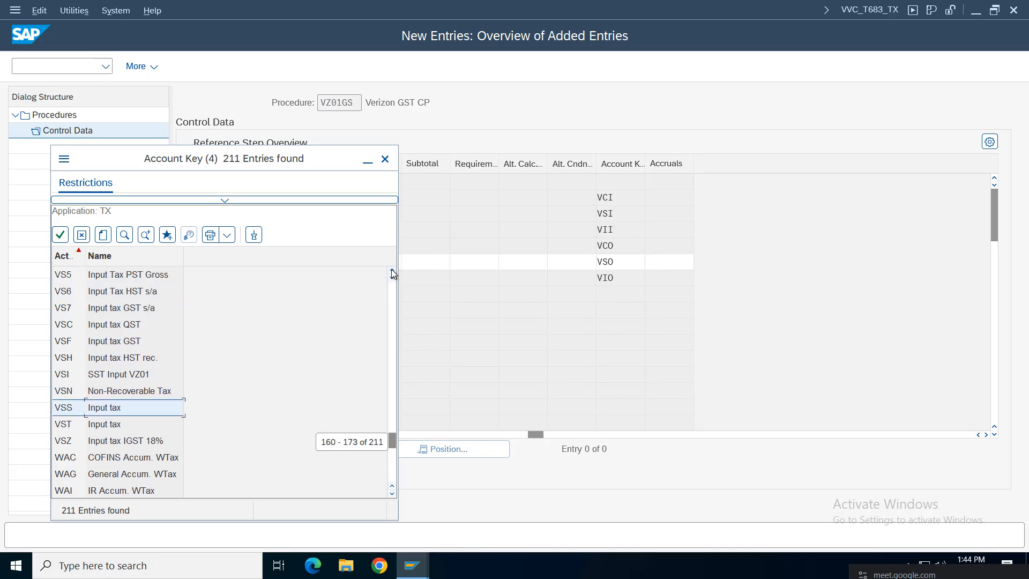
{"action": "left_click", "coordinate": [104, 372]}
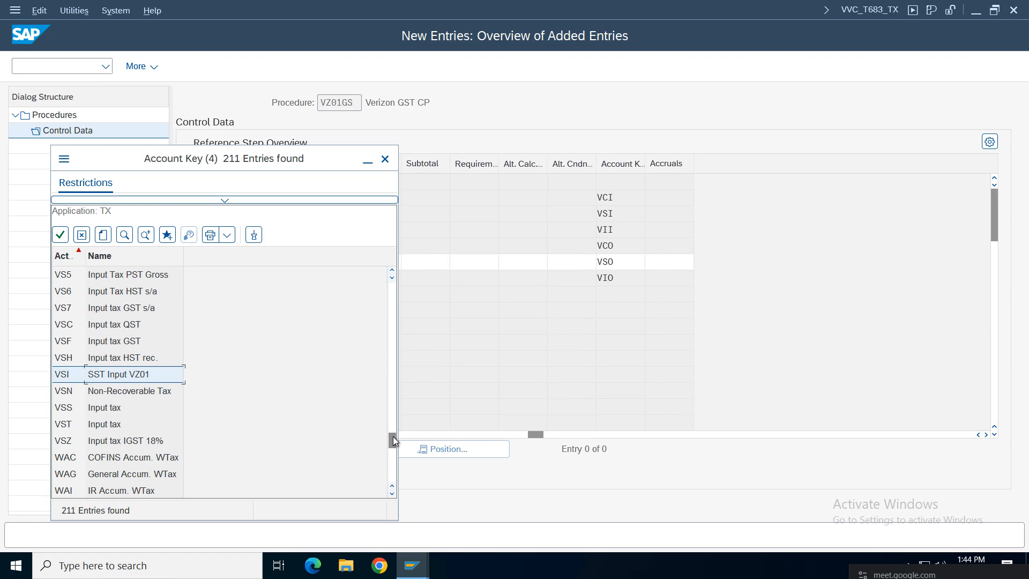
{"action": "left_click", "coordinate": [391, 270]}
{"action": "left_click", "coordinate": [391, 271]}
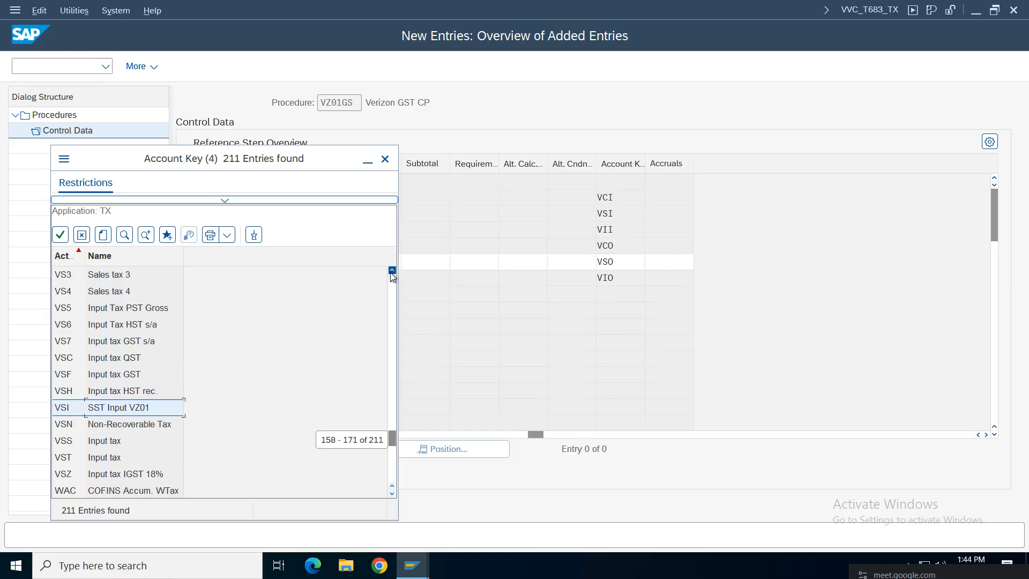
{"action": "left_click", "coordinate": [392, 271]}
{"action": "left_click", "coordinate": [391, 271]}
{"action": "left_click", "coordinate": [391, 271]}
{"action": "left_click", "coordinate": [391, 271]}
{"action": "left_click", "coordinate": [392, 271]}
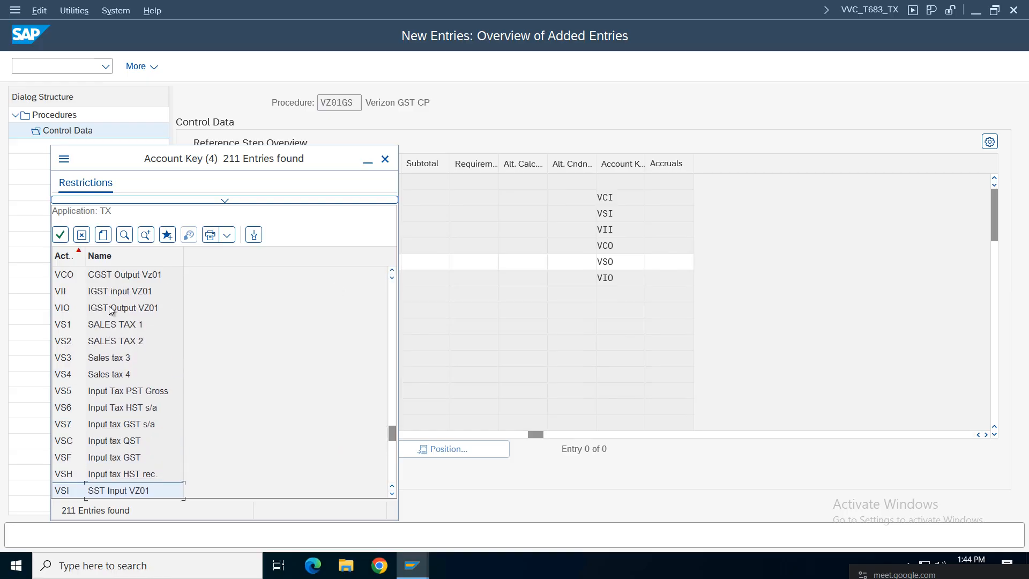
{"action": "left_click", "coordinate": [130, 279]}
{"action": "left_click", "coordinate": [130, 311]}
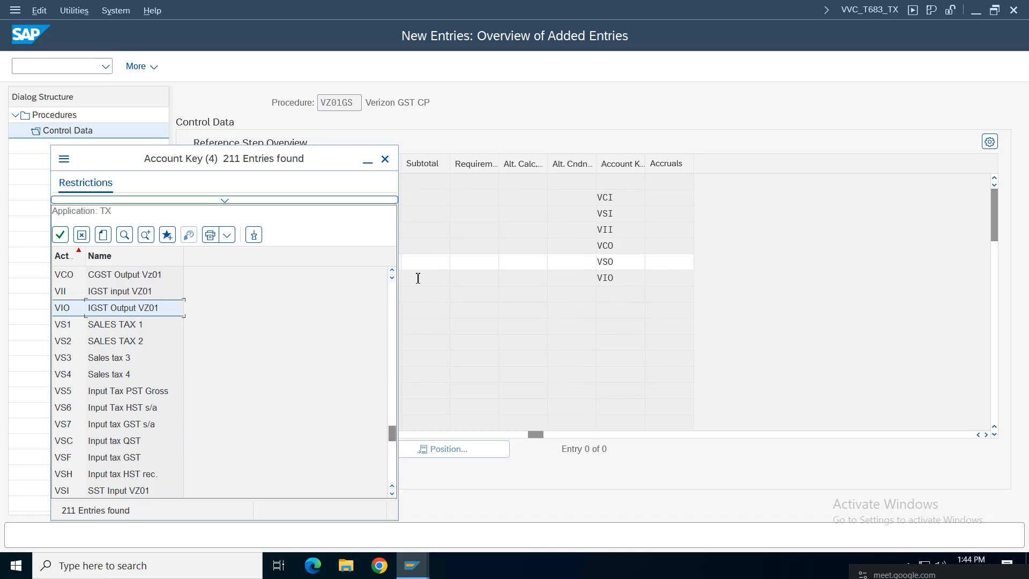
{"action": "left_click", "coordinate": [392, 270]}
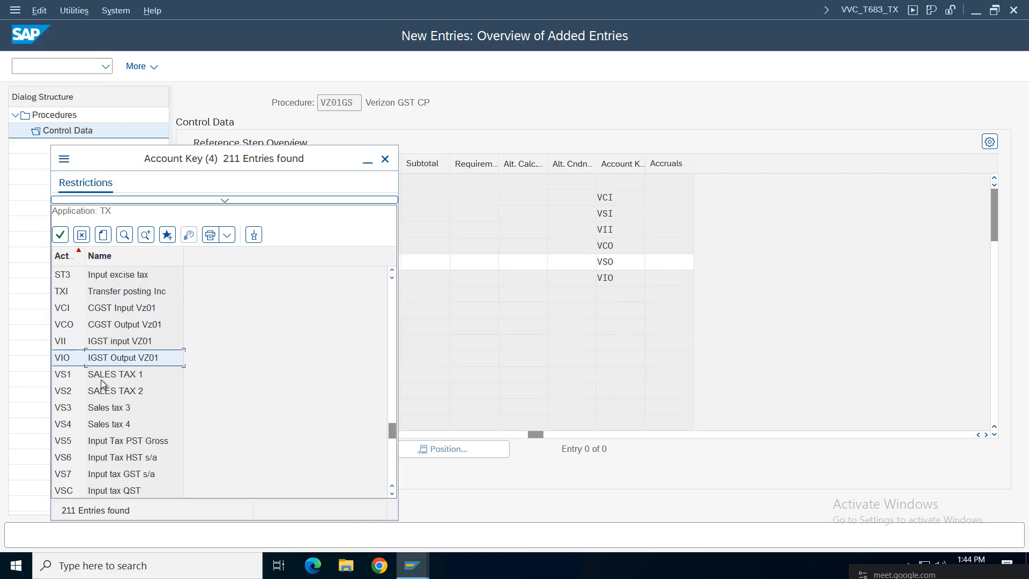
Step: Page further down the account key list to check the remaining keys
{"action": "left_click_drag", "start_coordinate": [394, 430], "coordinate": [393, 430]}
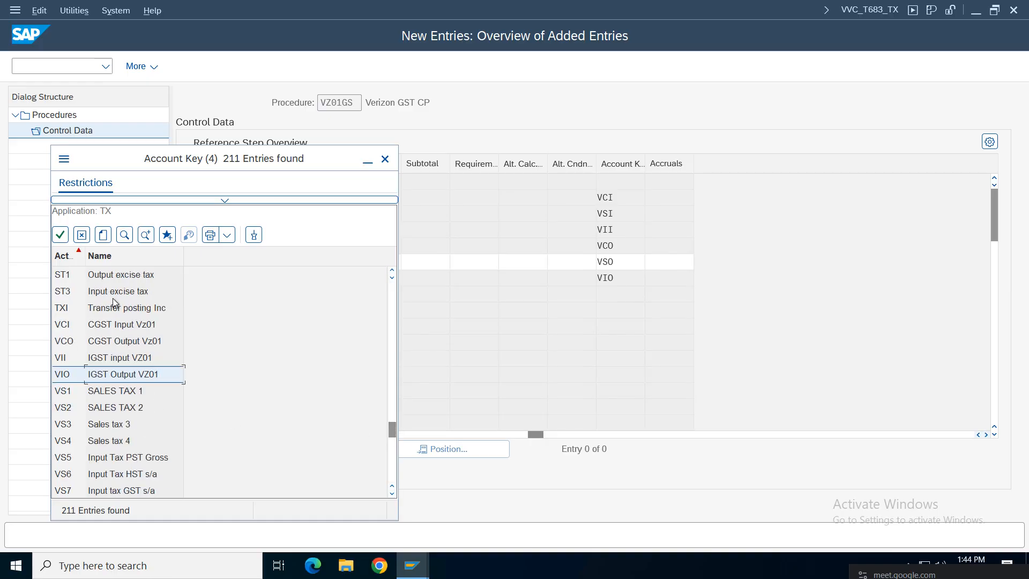
{"action": "left_click", "coordinate": [390, 493]}
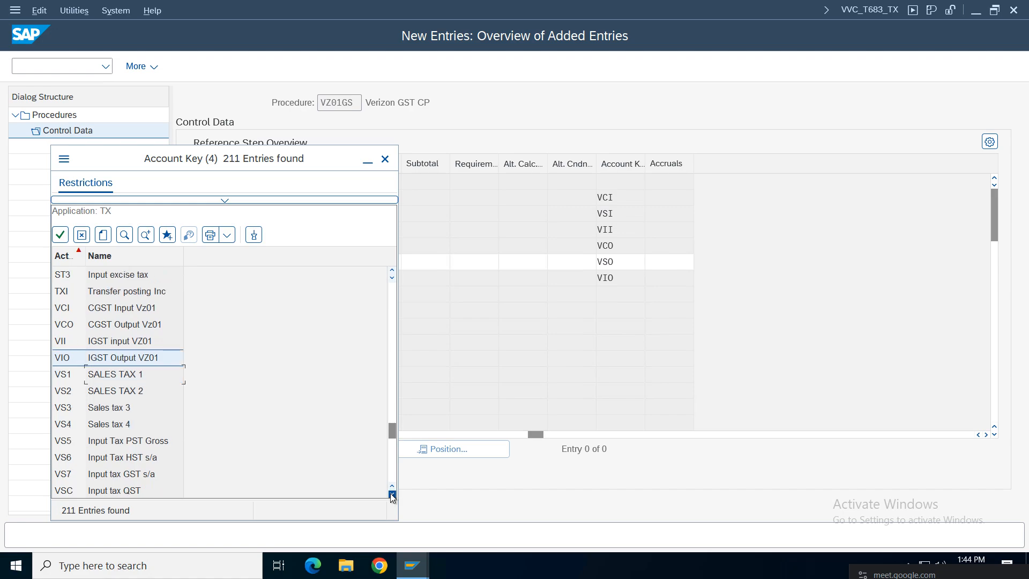
{"action": "left_click", "coordinate": [391, 493]}
{"action": "left_click", "coordinate": [391, 493]}
{"action": "left_click", "coordinate": [391, 494]}
{"action": "left_click", "coordinate": [391, 493]}
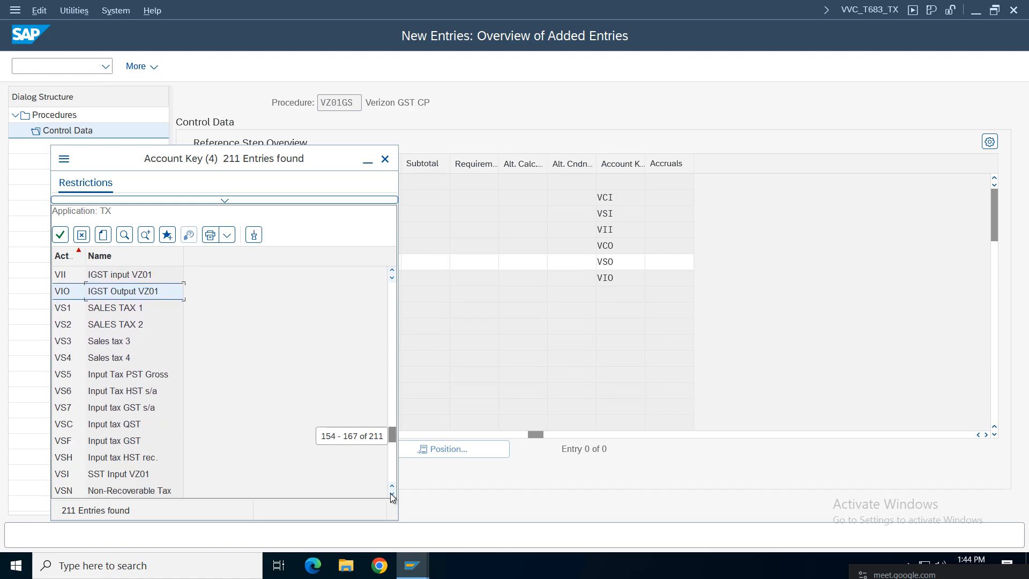
{"action": "left_click", "coordinate": [391, 493]}
{"action": "left_click", "coordinate": [390, 494]}
{"action": "left_click", "coordinate": [391, 493]}
{"action": "left_click", "coordinate": [391, 494]}
{"action": "left_click", "coordinate": [390, 493]}
{"action": "left_click", "coordinate": [391, 493]}
{"action": "left_click", "coordinate": [390, 493]}
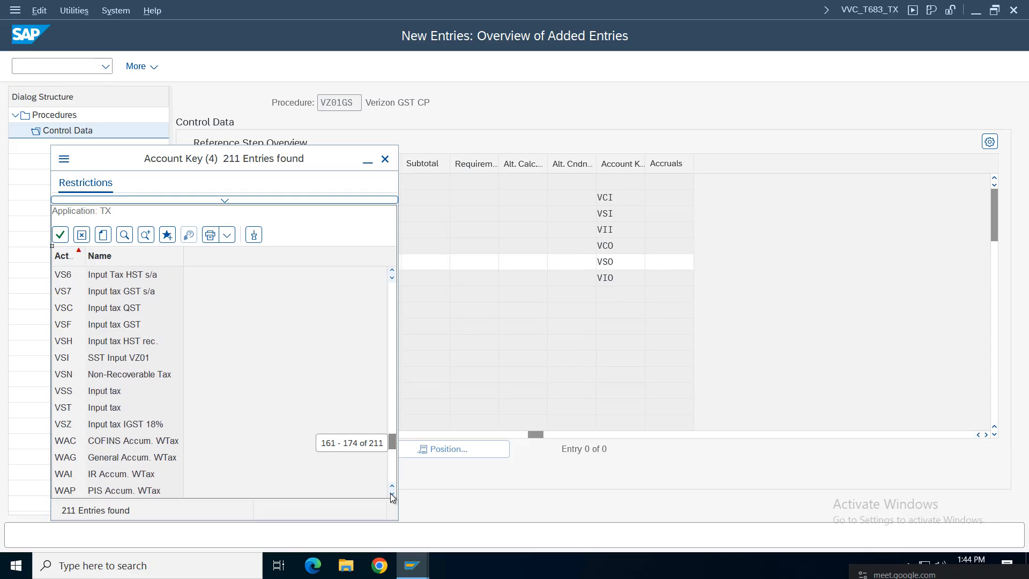
{"action": "left_click", "coordinate": [390, 493]}
{"action": "left_click", "coordinate": [390, 493]}
{"action": "left_click", "coordinate": [391, 493]}
{"action": "left_click", "coordinate": [391, 494]}
{"action": "left_click", "coordinate": [391, 494]}
{"action": "left_click", "coordinate": [390, 493]}
{"action": "left_click", "coordinate": [390, 494]}
{"action": "left_click", "coordinate": [391, 494]}
{"action": "left_click", "coordinate": [391, 494]}
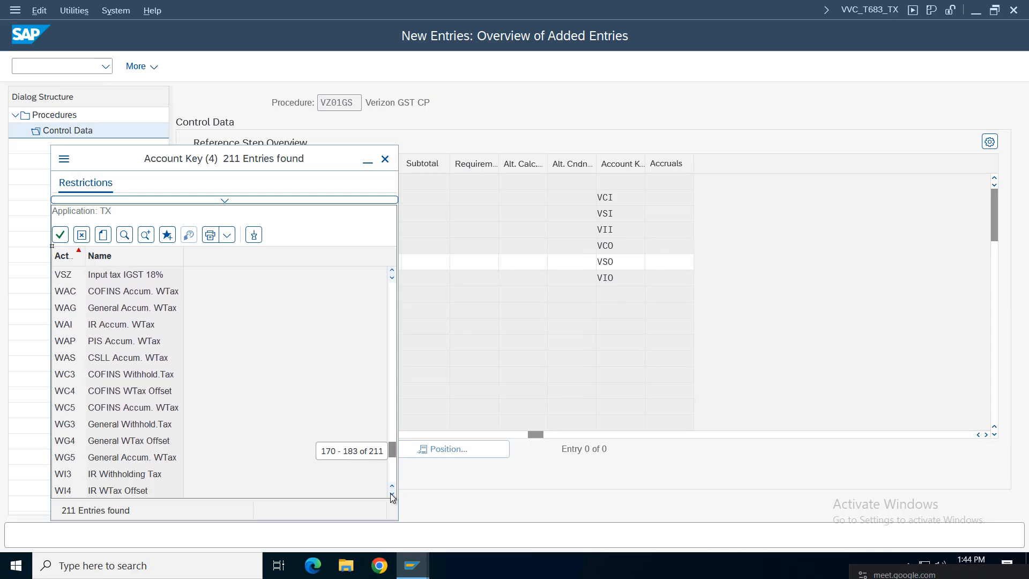
{"action": "left_click", "coordinate": [391, 493]}
{"action": "left_click", "coordinate": [391, 493]}
{"action": "left_click", "coordinate": [391, 494]}
{"action": "left_click", "coordinate": [390, 493]}
{"action": "left_click", "coordinate": [391, 493]}
{"action": "left_click", "coordinate": [391, 494]}
{"action": "left_click", "coordinate": [390, 494]}
{"action": "left_click", "coordinate": [390, 493]}
{"action": "left_click", "coordinate": [390, 493]}
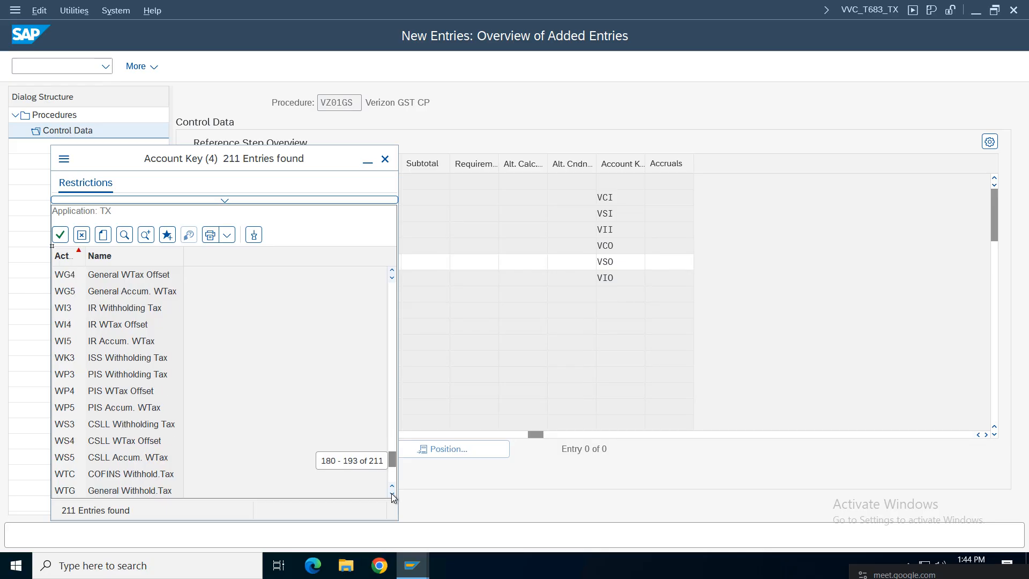
{"action": "left_click", "coordinate": [390, 493]}
{"action": "left_click", "coordinate": [390, 494]}
{"action": "left_click", "coordinate": [391, 493]}
Step: Replace step 6's account key VSO with VIO, save under the customizing request, and go back
{"action": "left_click", "coordinate": [385, 160]}
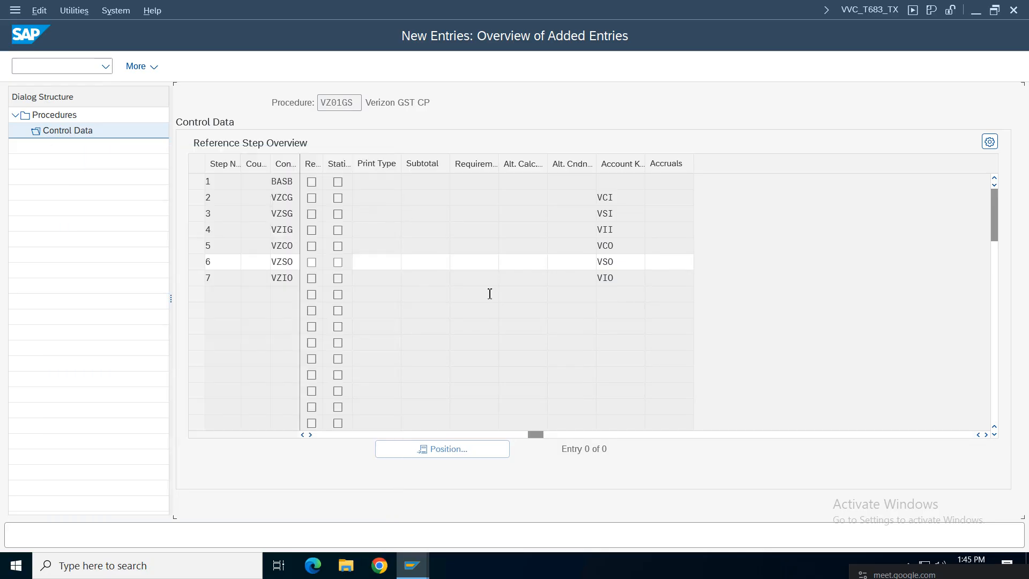
{"action": "double_click", "coordinate": [617, 261]}
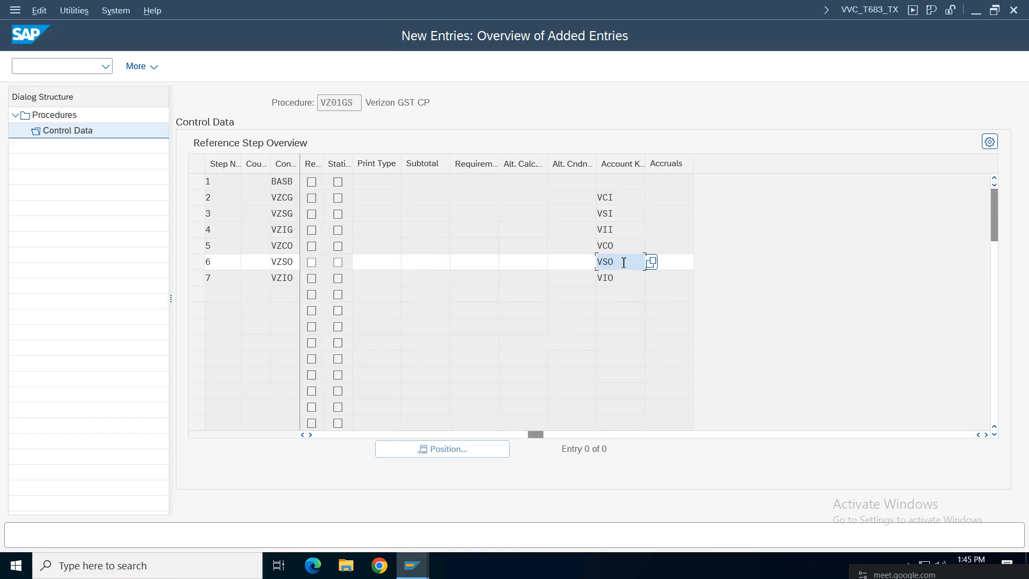
{"action": "key", "text": "BackSpace"}
{"action": "key", "text": "BackSpace"}
{"action": "key", "text": "BackSpace"}
{"action": "type", "text": "vio"}
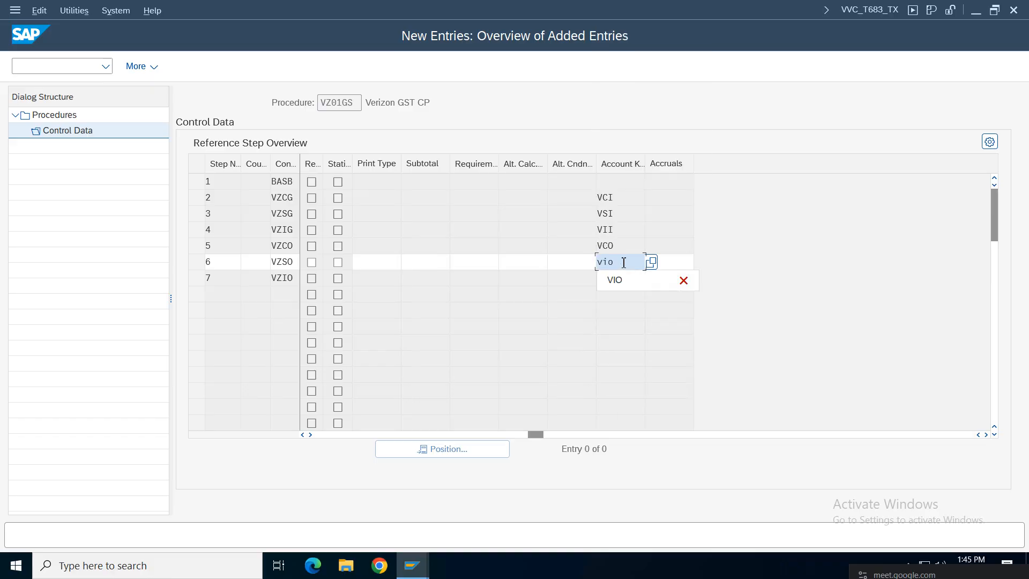
{"action": "key", "text": "Return"}
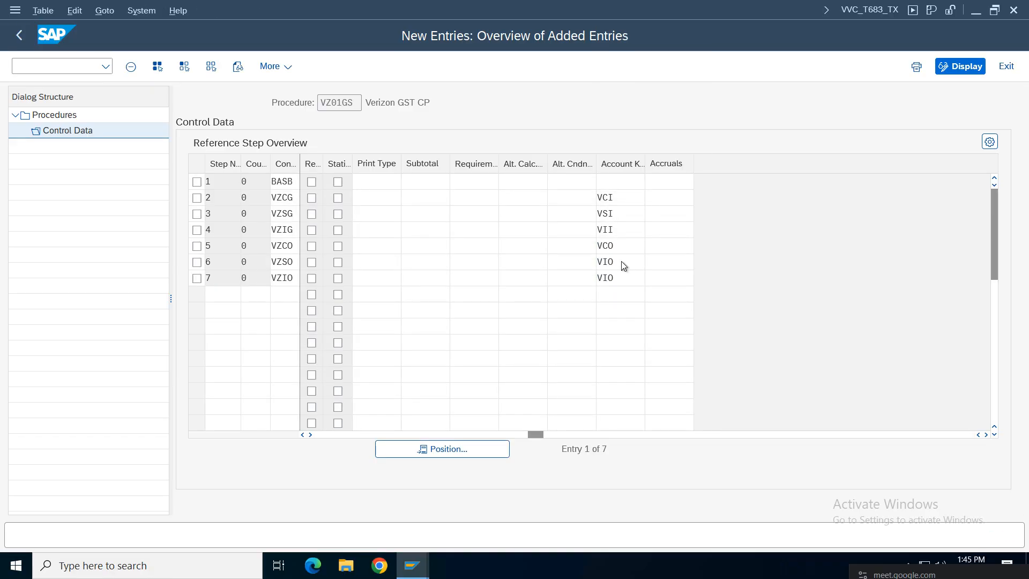
{"action": "key", "text": "ctrl+s"}
{"action": "left_click", "coordinate": [342, 295]}
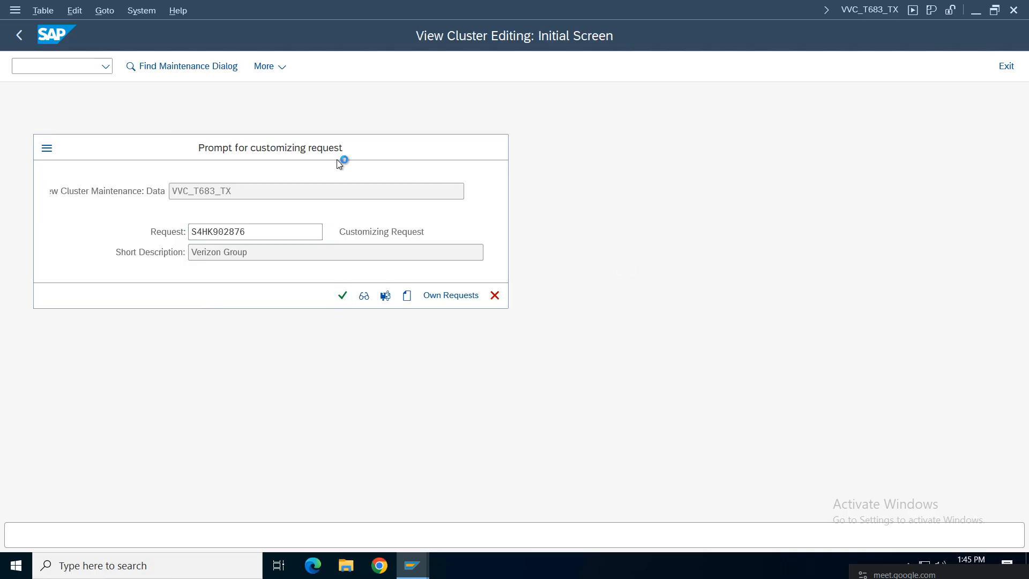
{"action": "left_click", "coordinate": [19, 34]}
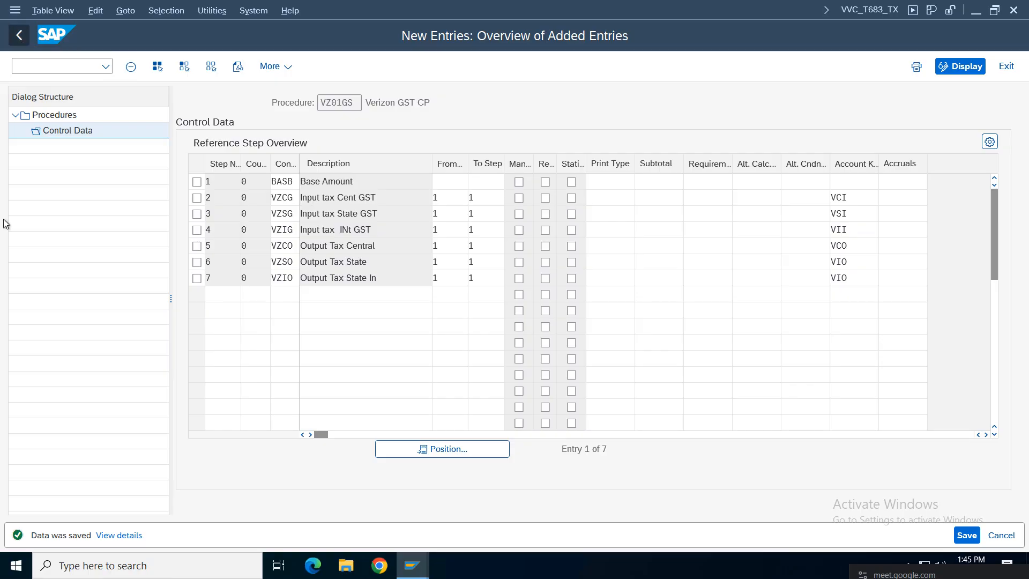
{"action": "left_click", "coordinate": [19, 35]}
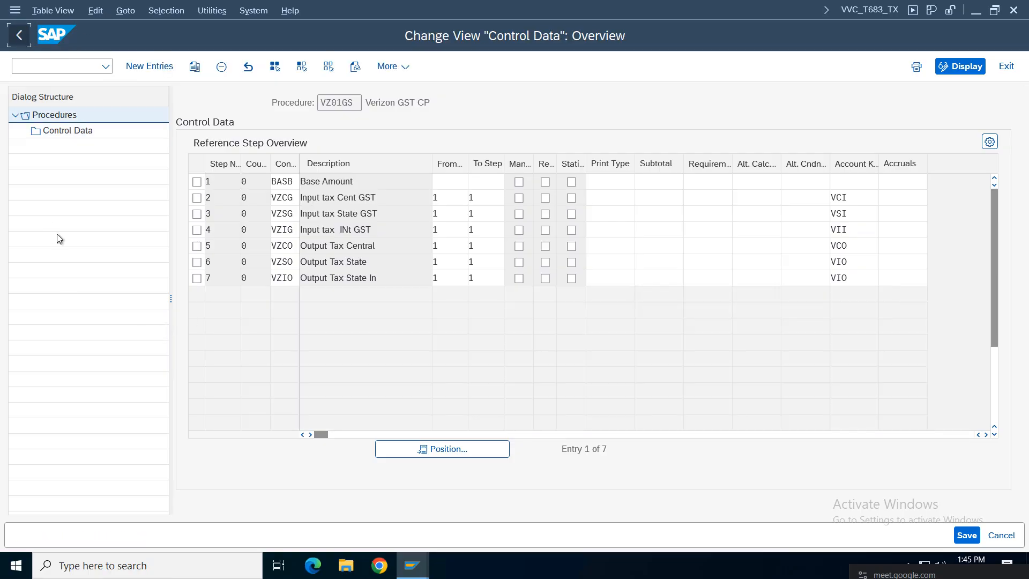
Step: Return to the IMG and run Check and Change Settings for Tax Processing
{"action": "left_click", "coordinate": [18, 34]}
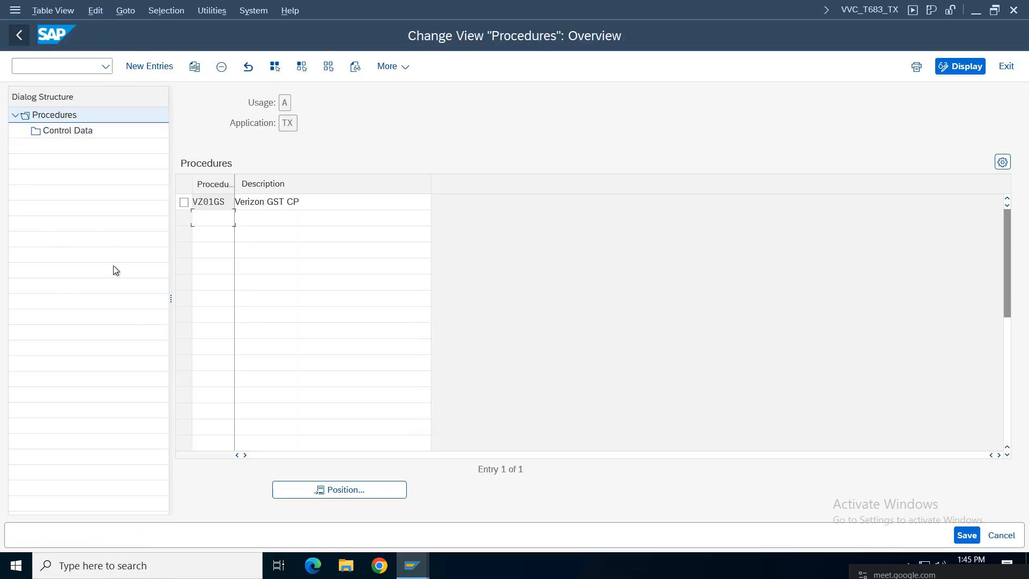
{"action": "left_click", "coordinate": [19, 34]}
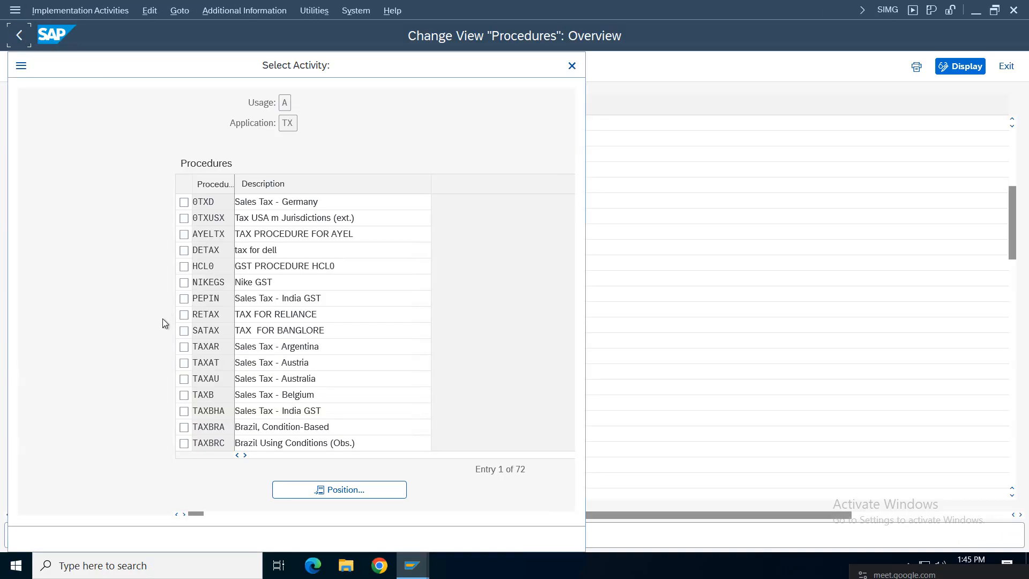
{"action": "left_click", "coordinate": [572, 65]}
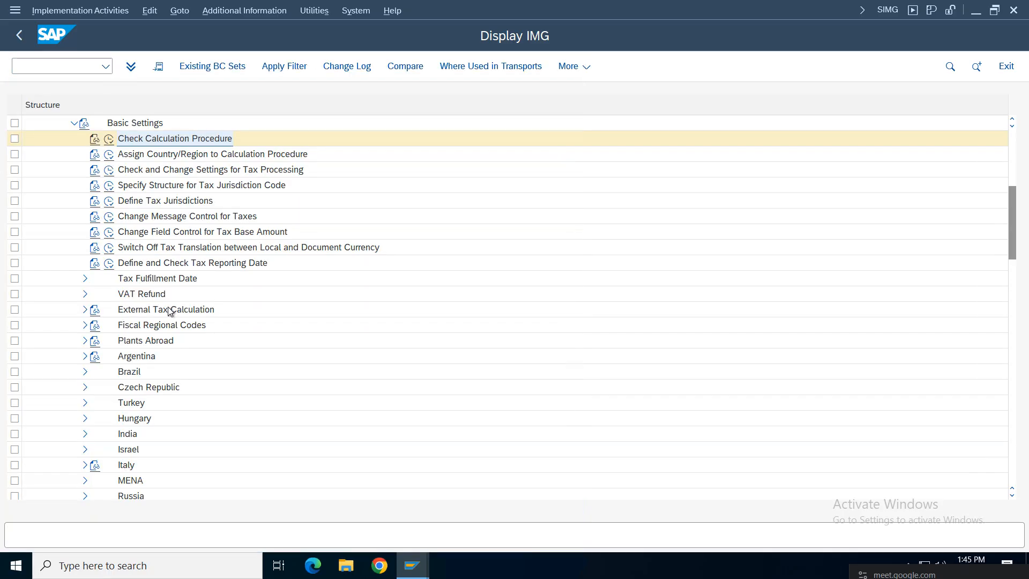
{"action": "left_click", "coordinate": [109, 170]}
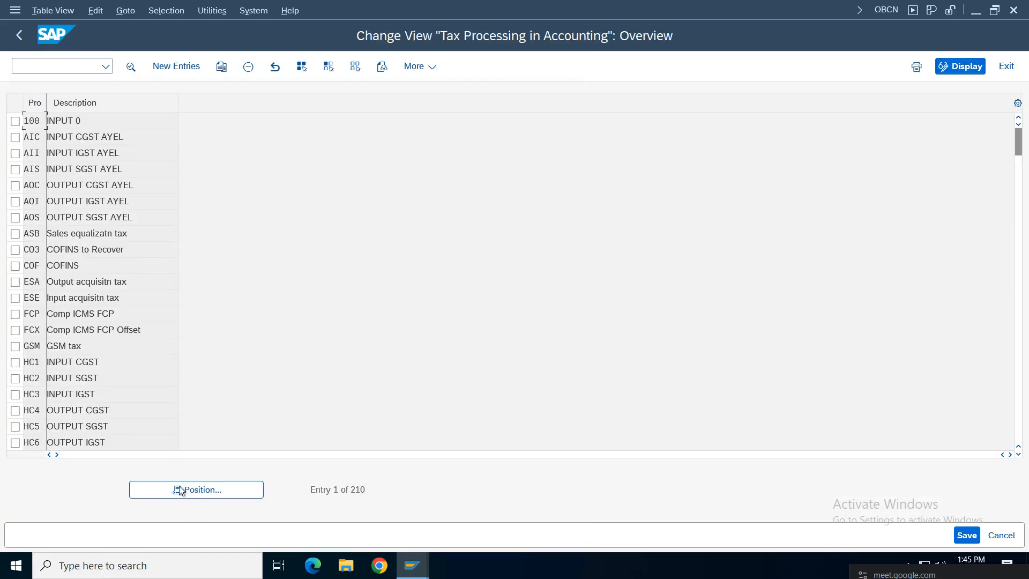
Step: Create a new process entry VSO described as 'Vz01 SGST Ouput'
{"action": "left_click", "coordinate": [176, 67]}
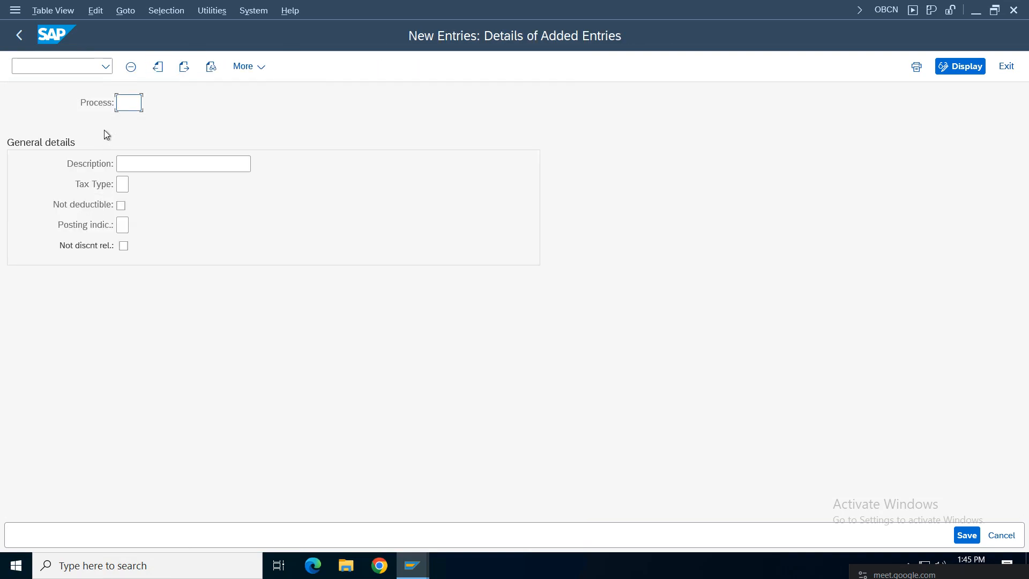
{"action": "left_click", "coordinate": [128, 103]}
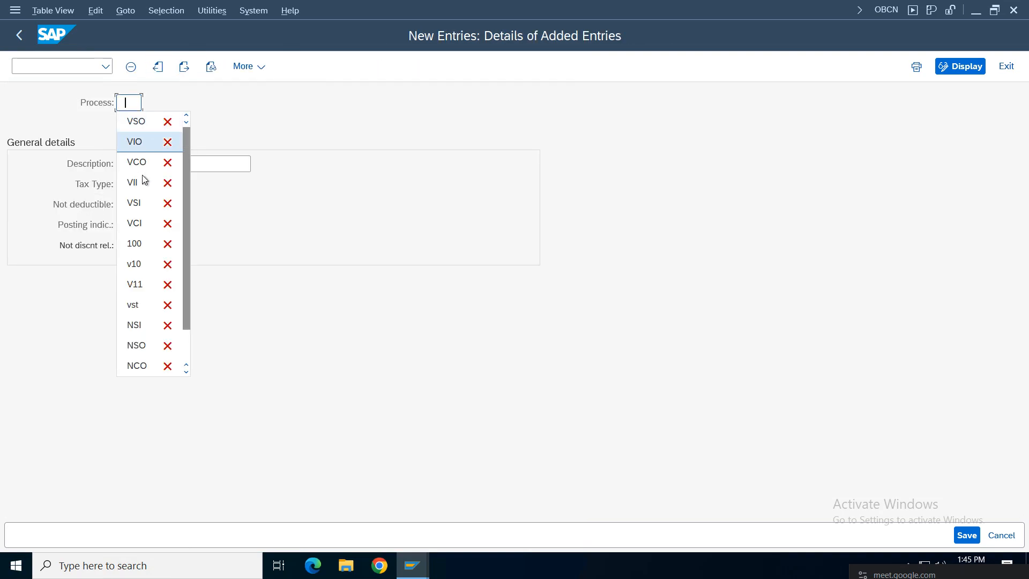
{"action": "left_click", "coordinate": [140, 123]}
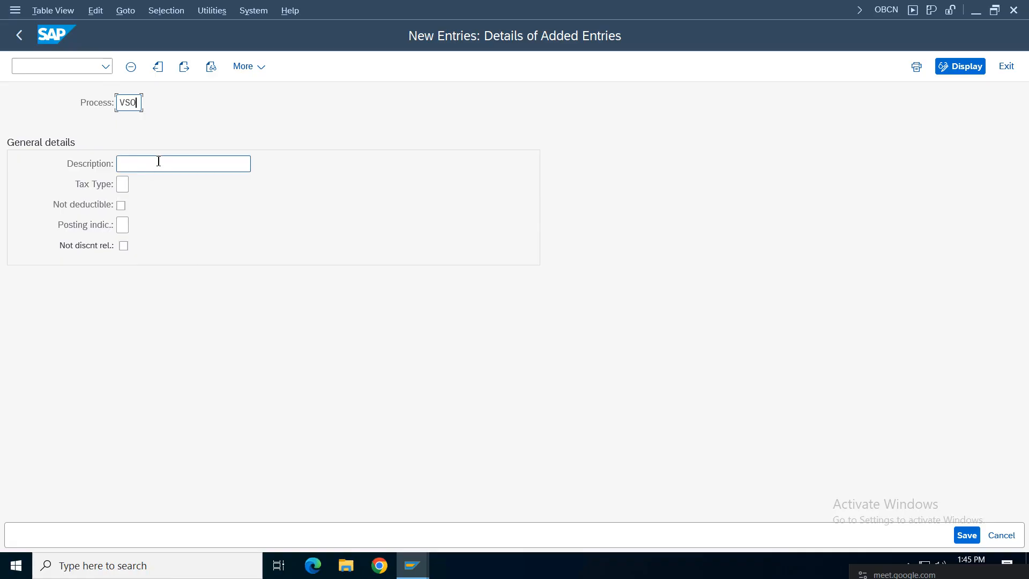
{"action": "left_click", "coordinate": [158, 162]}
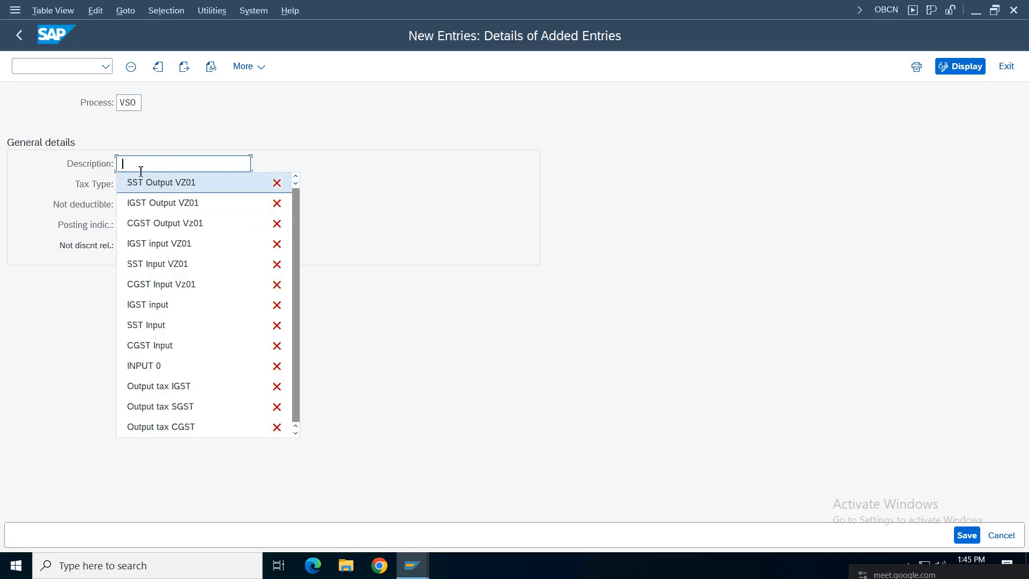
{"action": "left_click", "coordinate": [141, 162]}
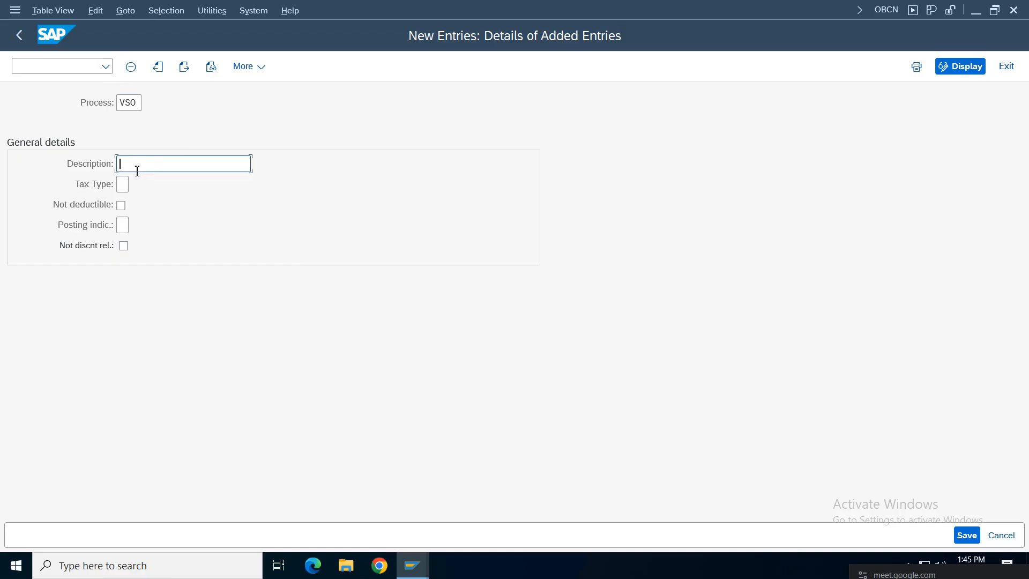
{"action": "type", "text": "Vz01 SGST Ouput"}
Step: Set tax type 1 (output tax) and posting indicator 2, then save, hitting the duplicate error
{"action": "left_click", "coordinate": [124, 185]}
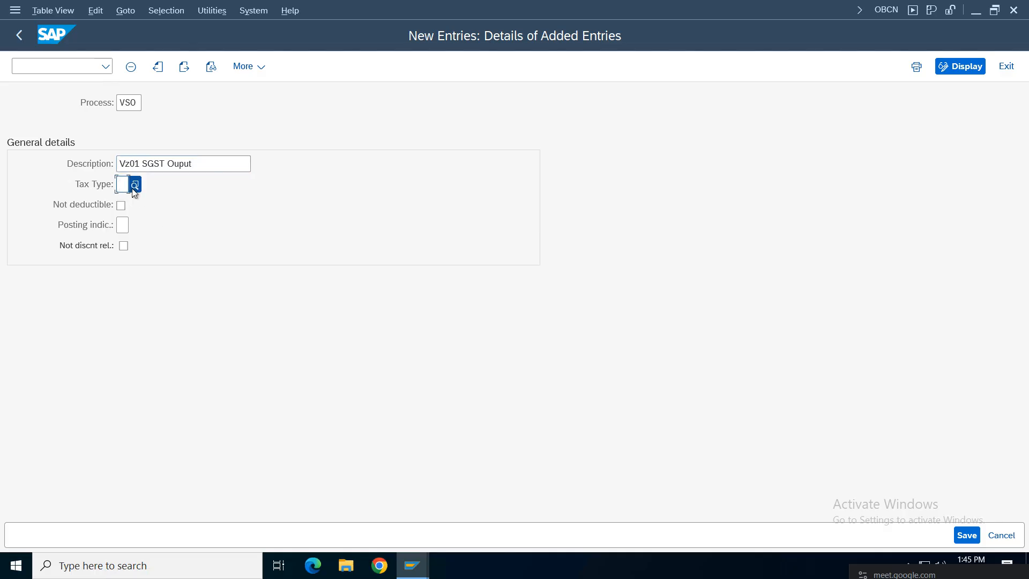
{"action": "key", "text": "F4"}
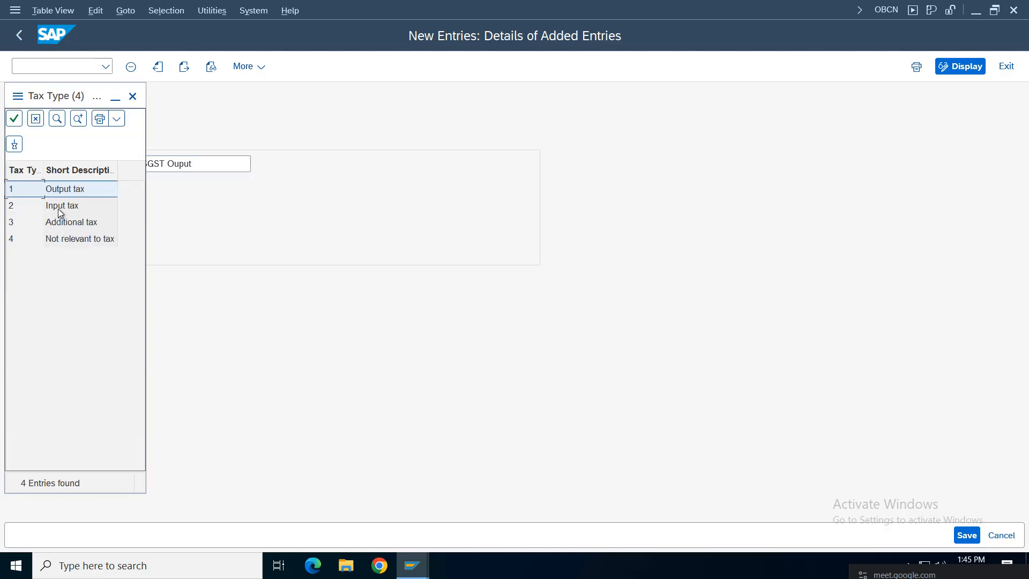
{"action": "double_click", "coordinate": [65, 189]}
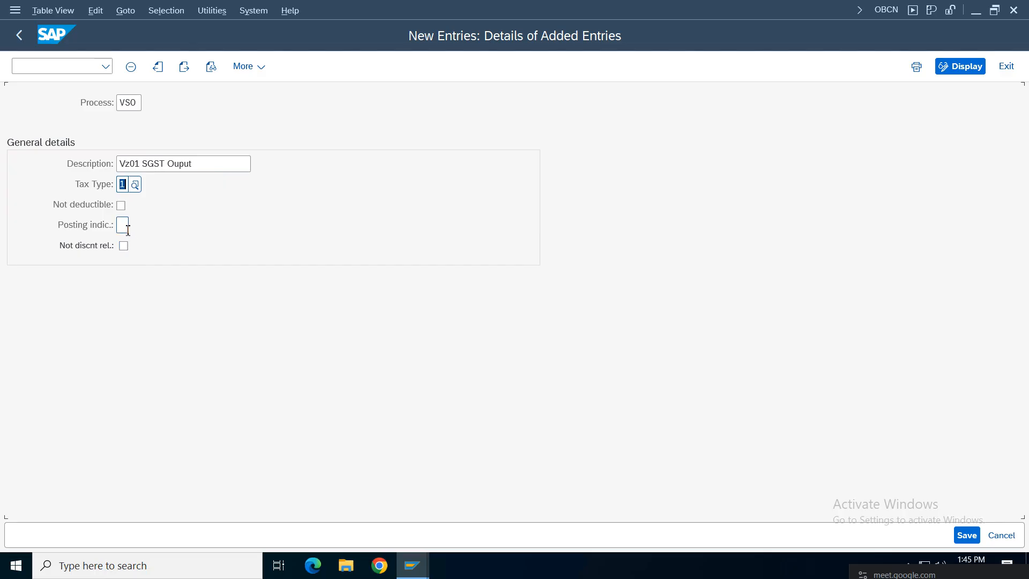
{"action": "left_click", "coordinate": [126, 225]}
{"action": "key", "text": "F4"}
{"action": "double_click", "coordinate": [122, 185]}
{"action": "left_click", "coordinate": [967, 535]}
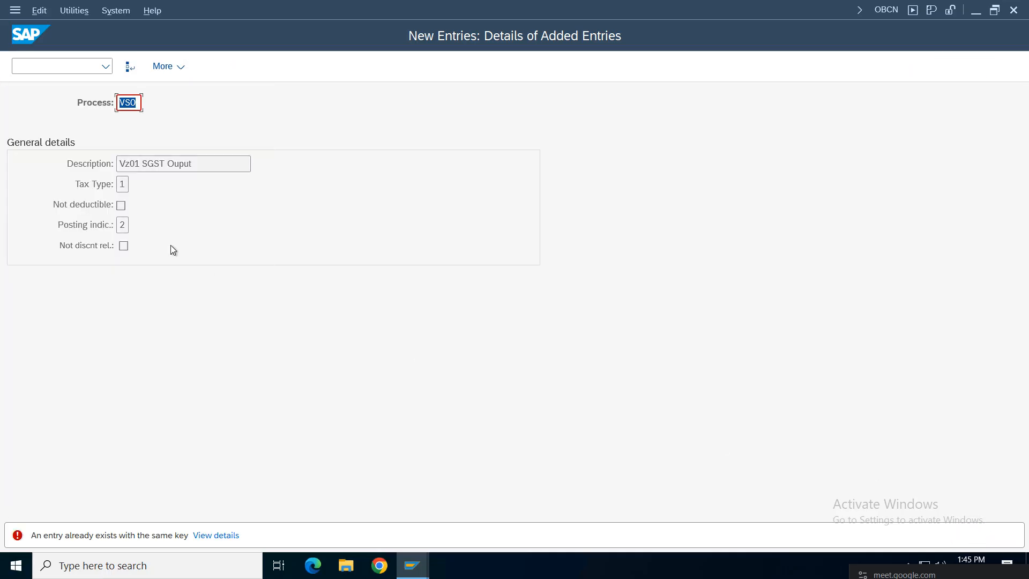
{"action": "left_click", "coordinate": [132, 102]}
{"action": "key", "text": "F12"}
Step: Discard the new entry and position the process table on VSO
{"action": "key", "text": "Return"}
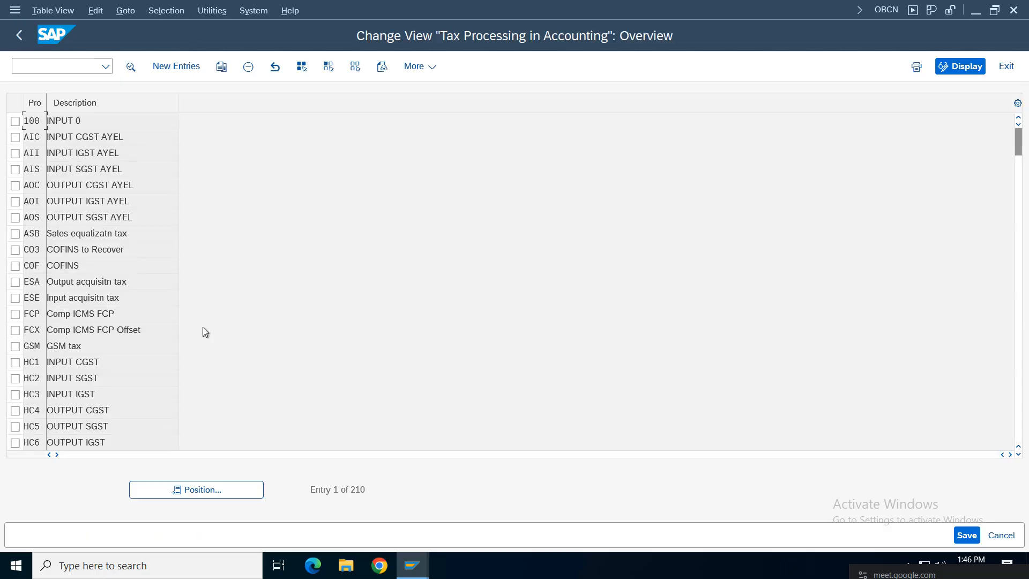
{"action": "left_click", "coordinate": [226, 492]}
{"action": "type", "text": "100"}
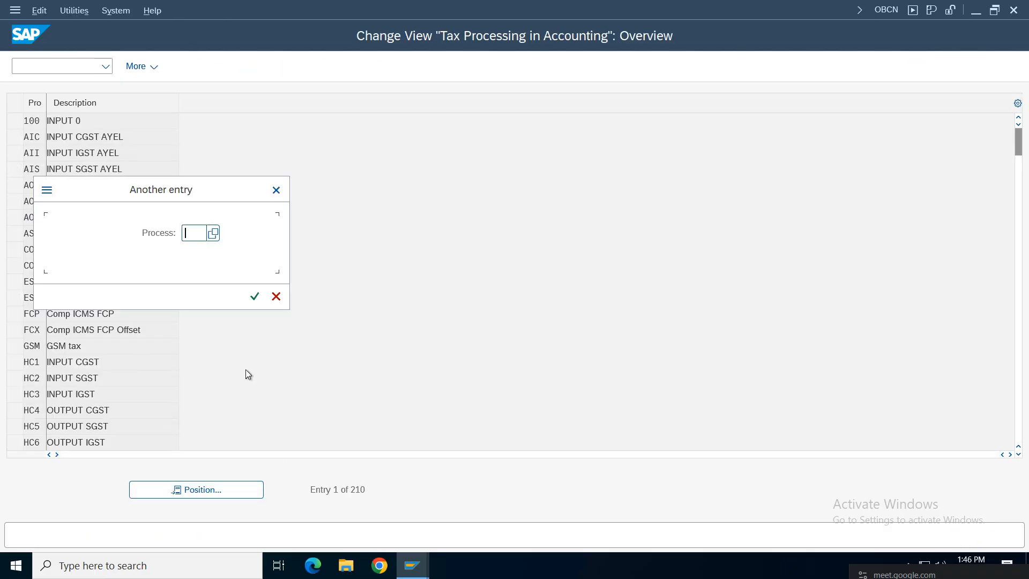
{"action": "key", "text": "Return"}
{"action": "scroll", "coordinate": [246, 369], "scroll_direction": "down", "scroll_amount": 20}
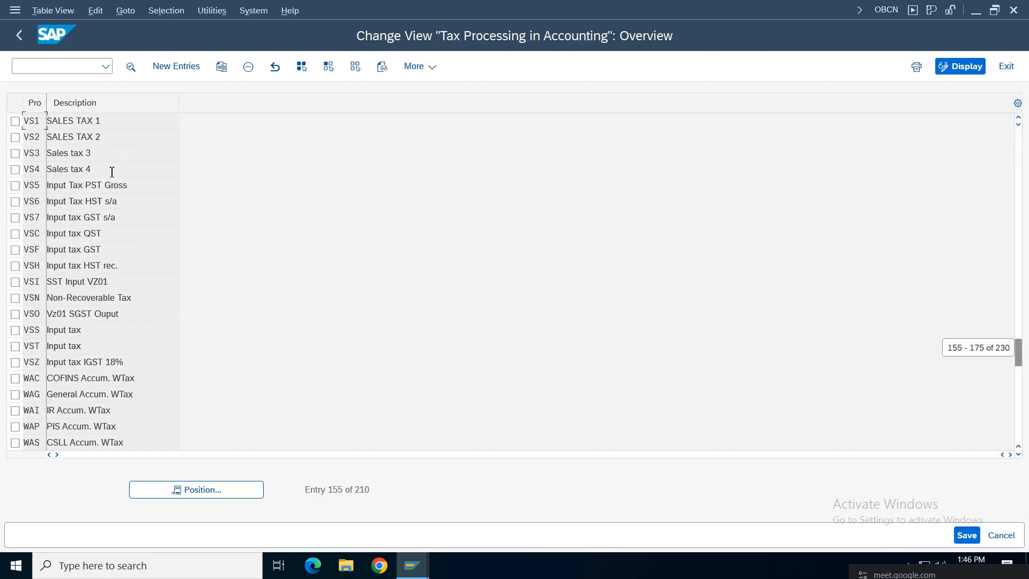
{"action": "left_click", "coordinate": [195, 490]}
{"action": "type", "text": "v"}
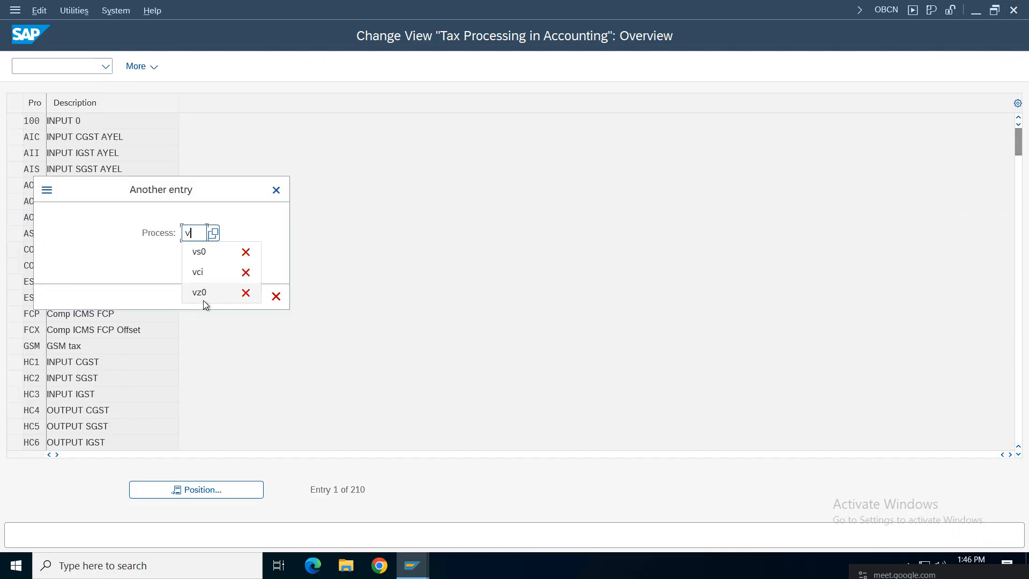
{"action": "key", "text": "BackSpace"}
{"action": "type", "text": "so"}
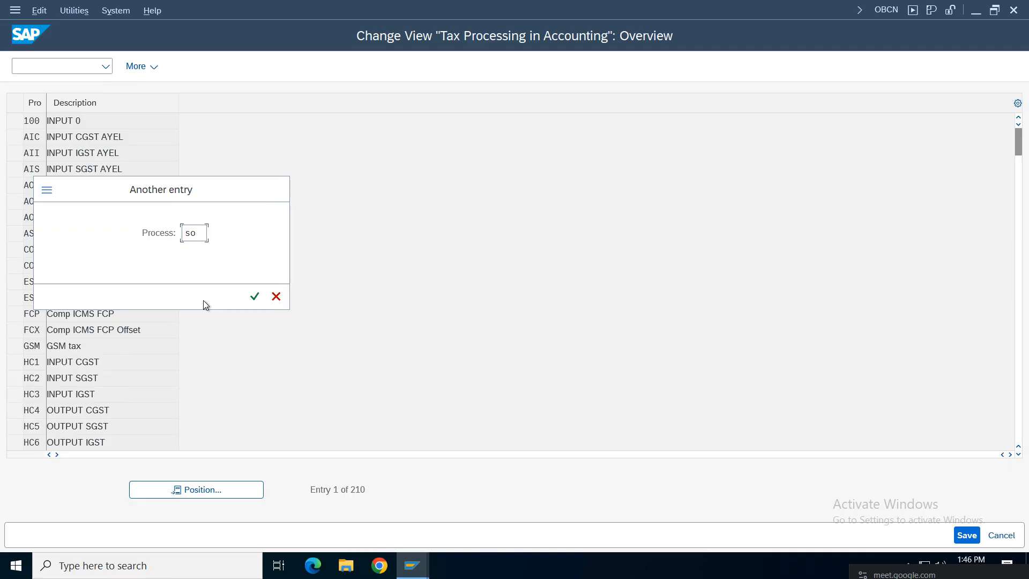
{"action": "key", "text": "Return"}
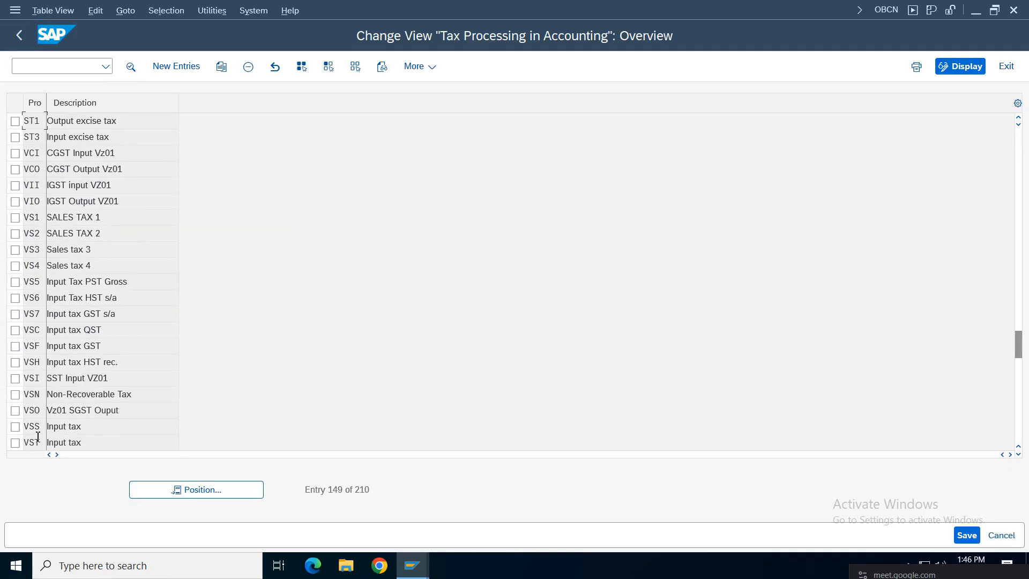
Step: Open the existing VSO process details to confirm output tax, then return to the IMG tree
{"action": "left_click_drag", "start_coordinate": [150, 411], "coordinate": [21, 422]}
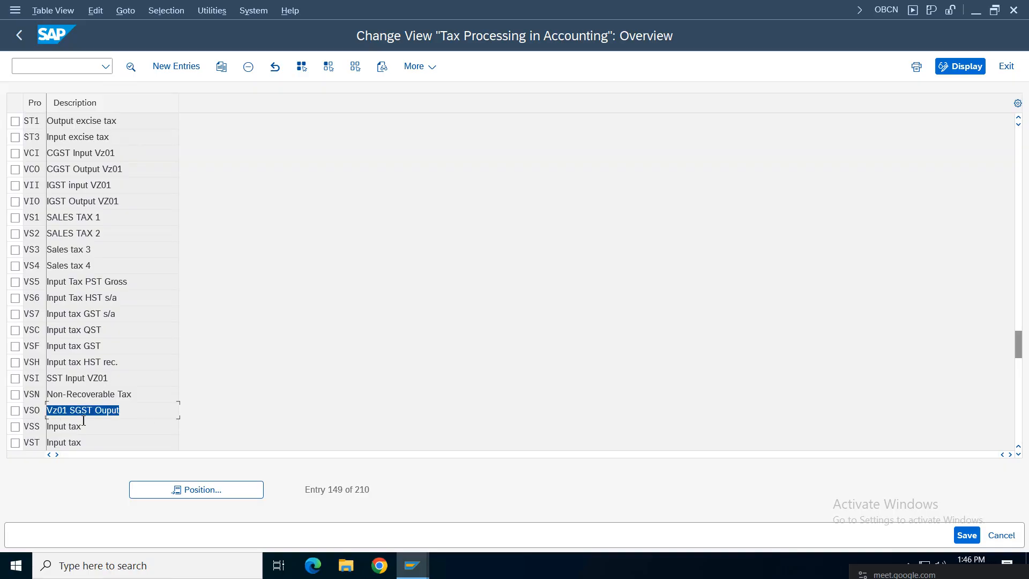
{"action": "left_click", "coordinate": [15, 412]}
{"action": "double_click", "coordinate": [143, 412]}
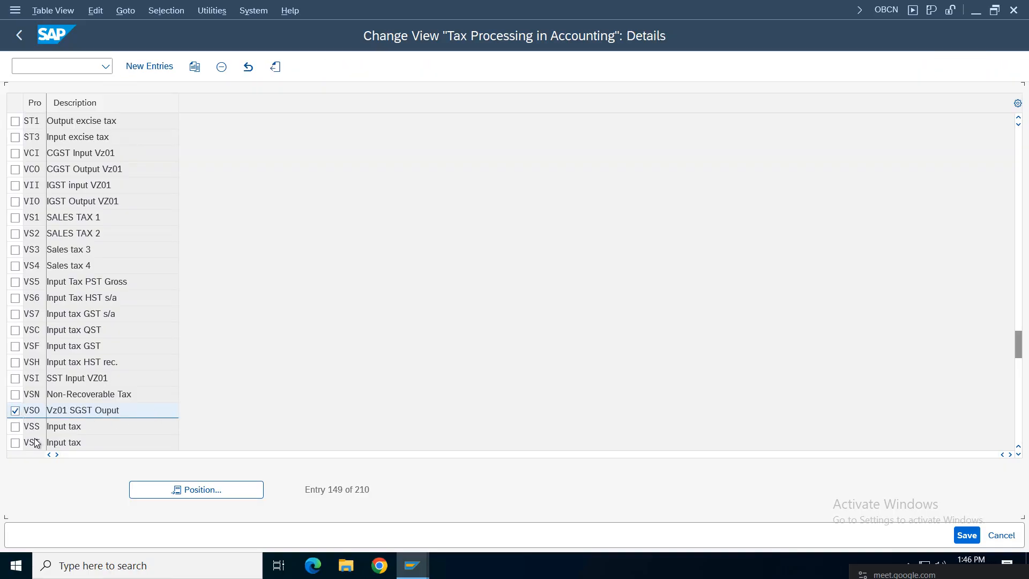
{"action": "left_click_drag", "start_coordinate": [139, 103], "coordinate": [62, 99]}
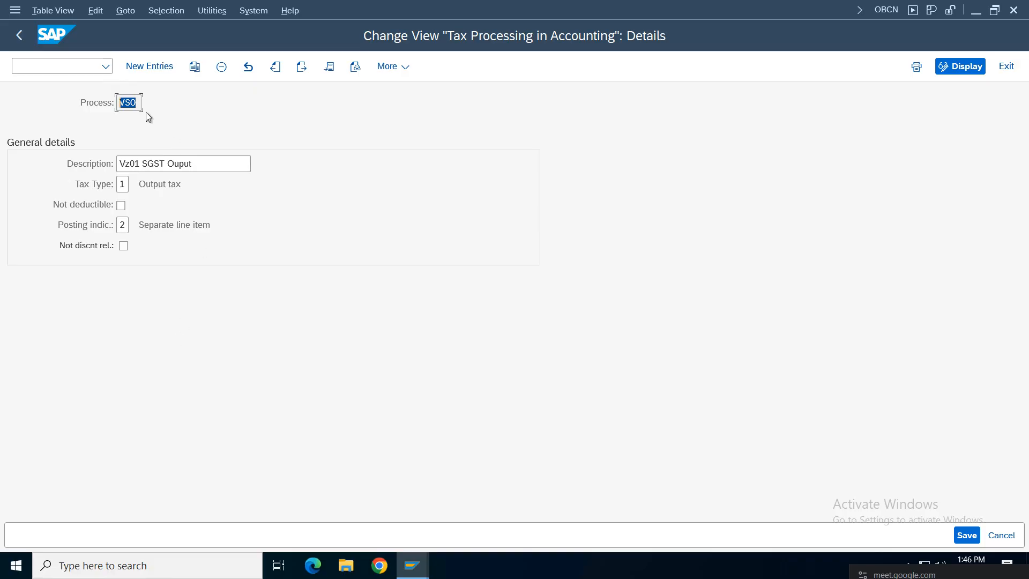
{"action": "left_click", "coordinate": [19, 36]}
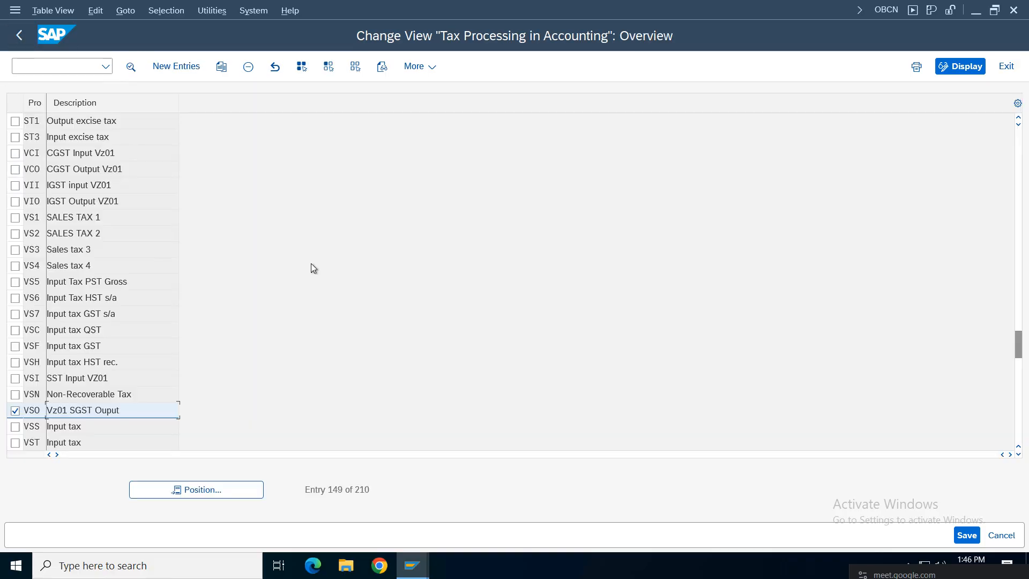
{"action": "left_click", "coordinate": [18, 36]}
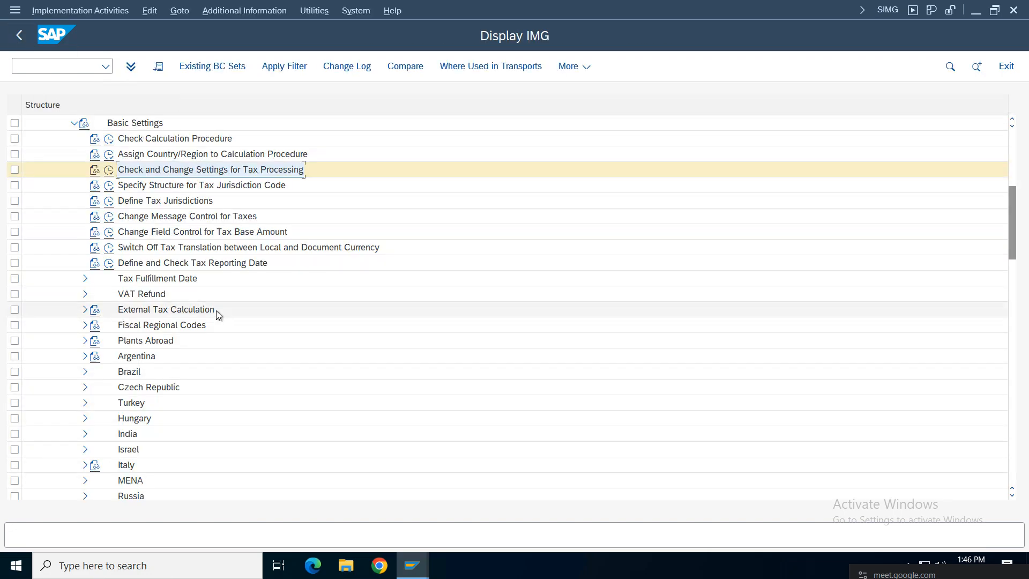
Step: Open Define Procedures, position on VZ01GS and open its control data
{"action": "left_click", "coordinate": [108, 138]}
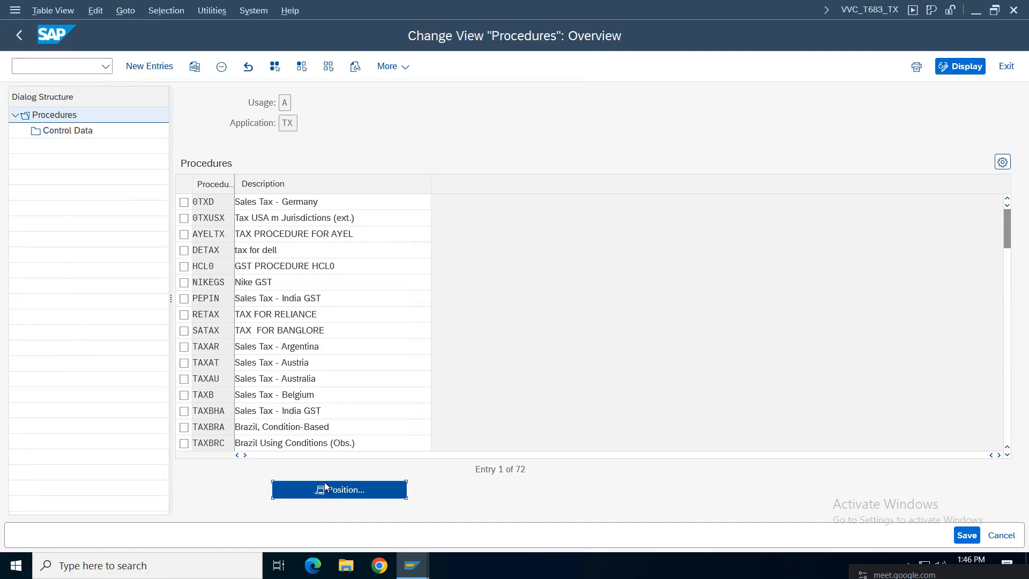
{"action": "left_click", "coordinate": [325, 487]}
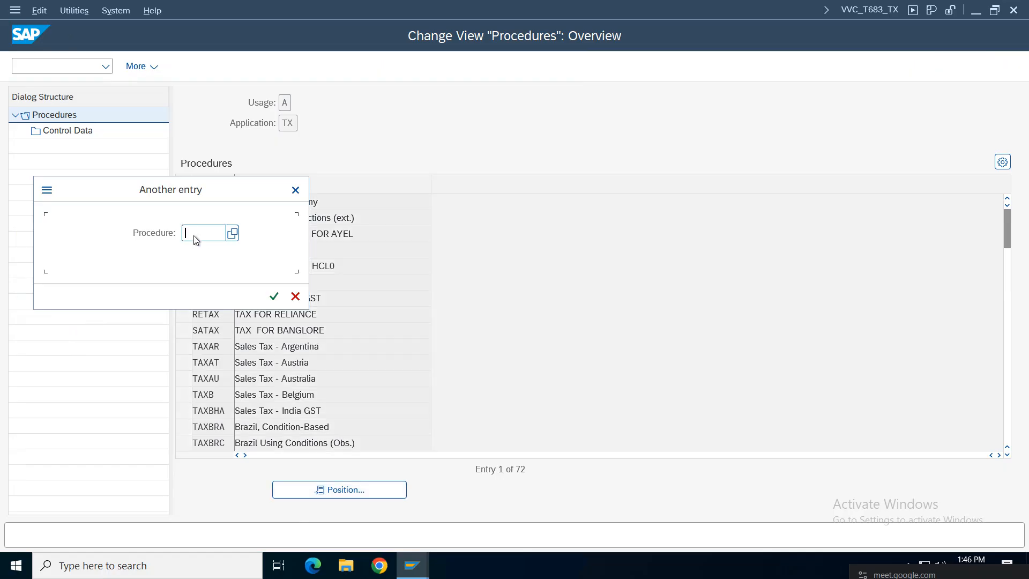
{"action": "left_click", "coordinate": [194, 237]}
{"action": "left_click", "coordinate": [205, 240]}
{"action": "type", "text": "vz01gs"}
{"action": "key", "text": "Return"}
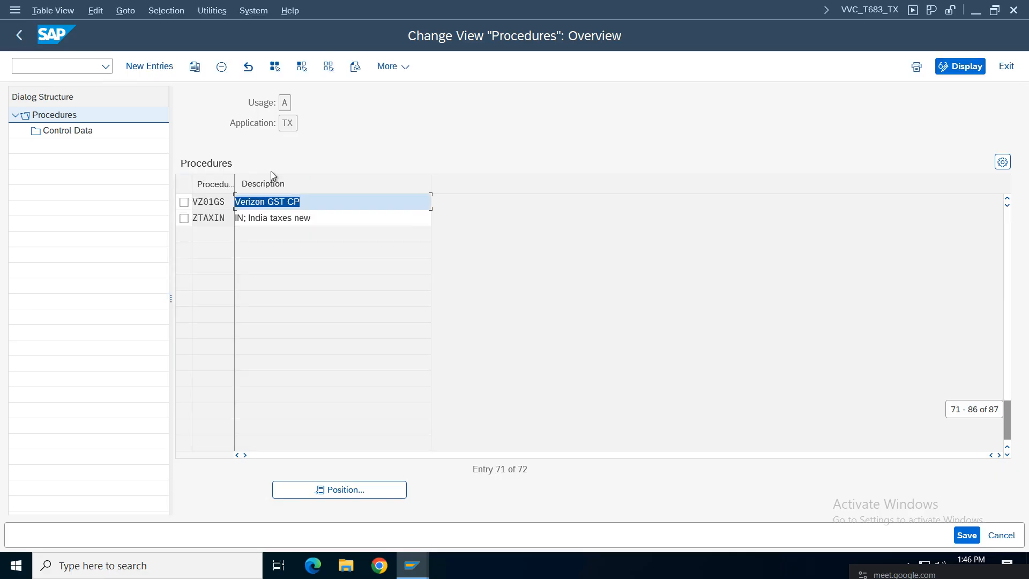
{"action": "left_click", "coordinate": [185, 201]}
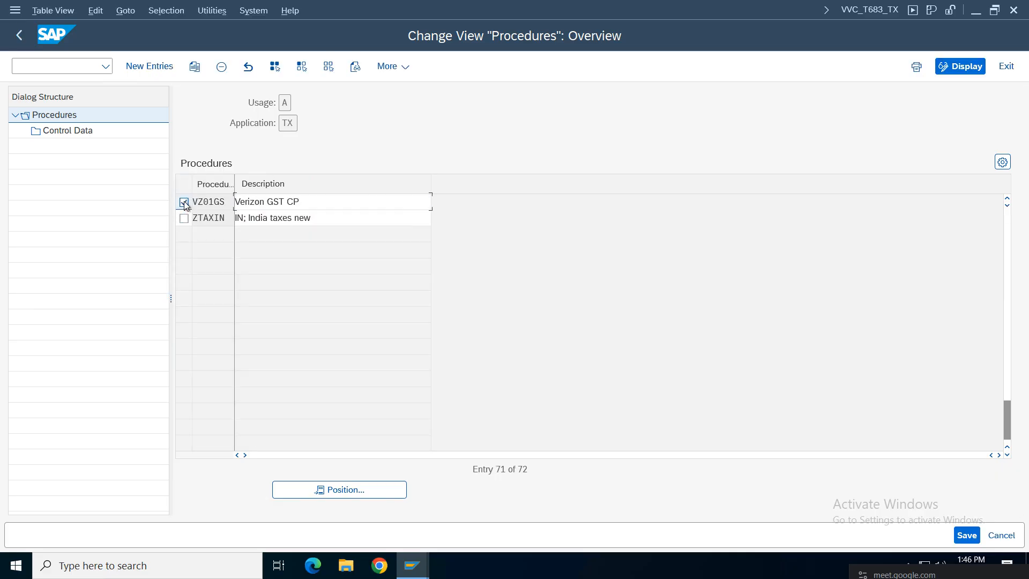
{"action": "double_click", "coordinate": [78, 131]}
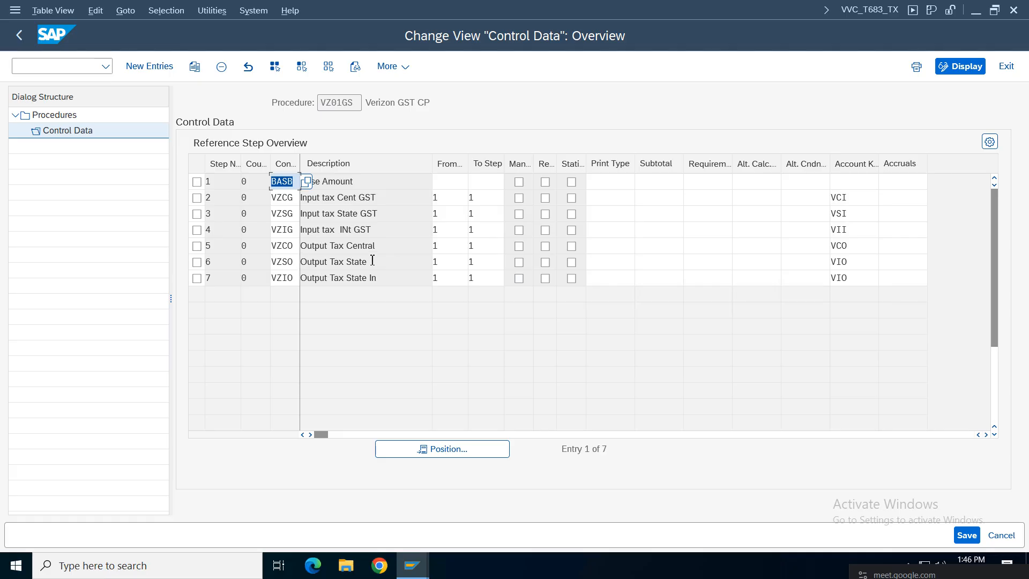
Step: Change step 6's account key to VSO, correcting the mistyped zero to the letter O
{"action": "left_click", "coordinate": [866, 268]}
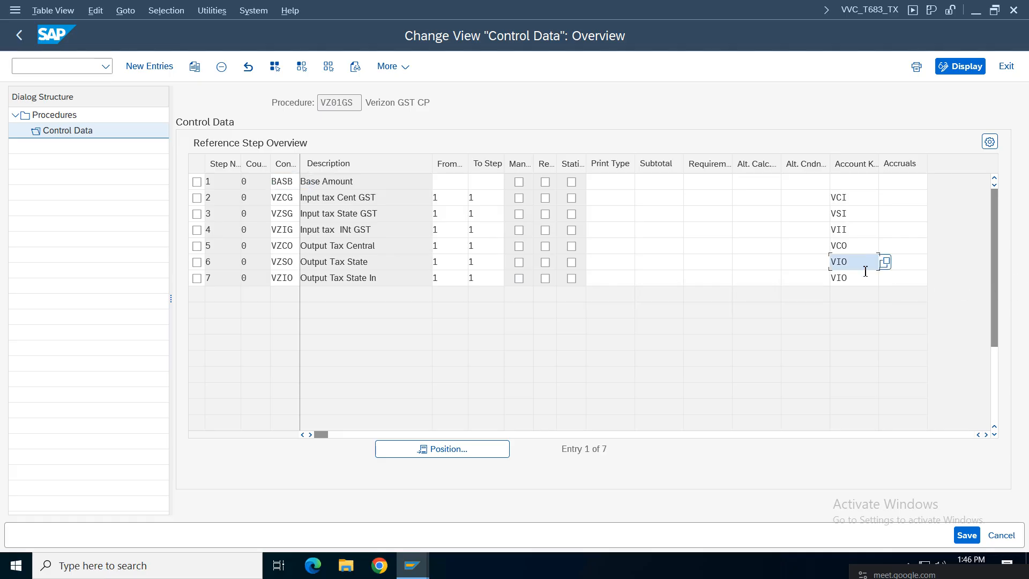
{"action": "type", "text": "Vs"}
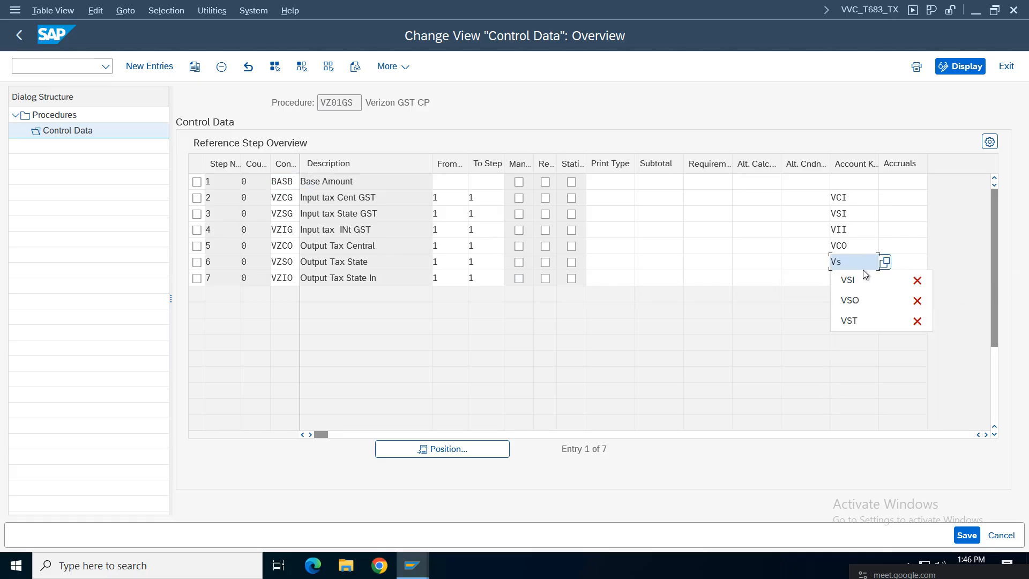
{"action": "type", "text": "0"}
{"action": "key", "text": "Return"}
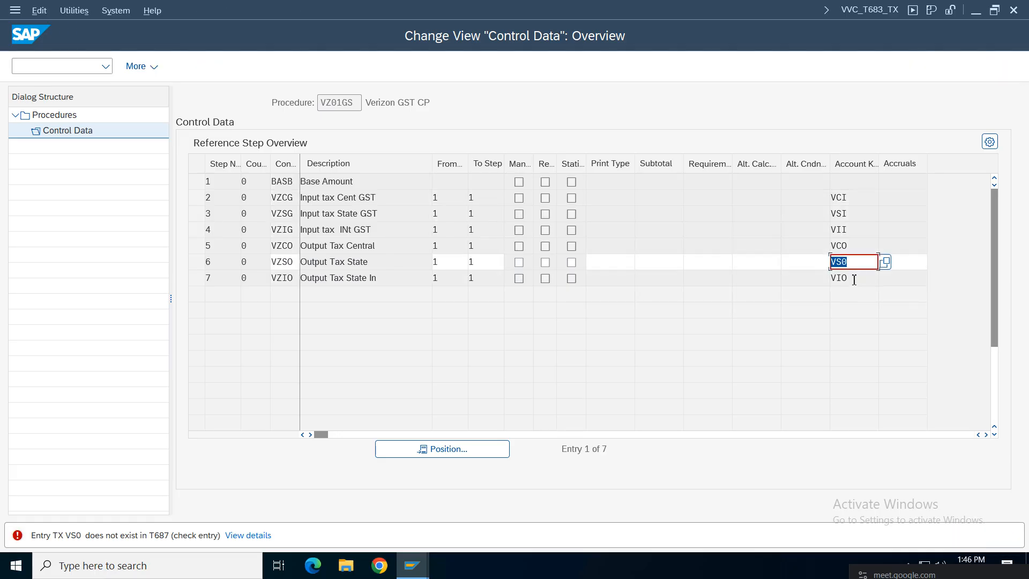
{"action": "left_click", "coordinate": [858, 265]}
{"action": "key", "text": "BackSpace"}
{"action": "type", "text": "O"}
{"action": "key", "text": "Return"}
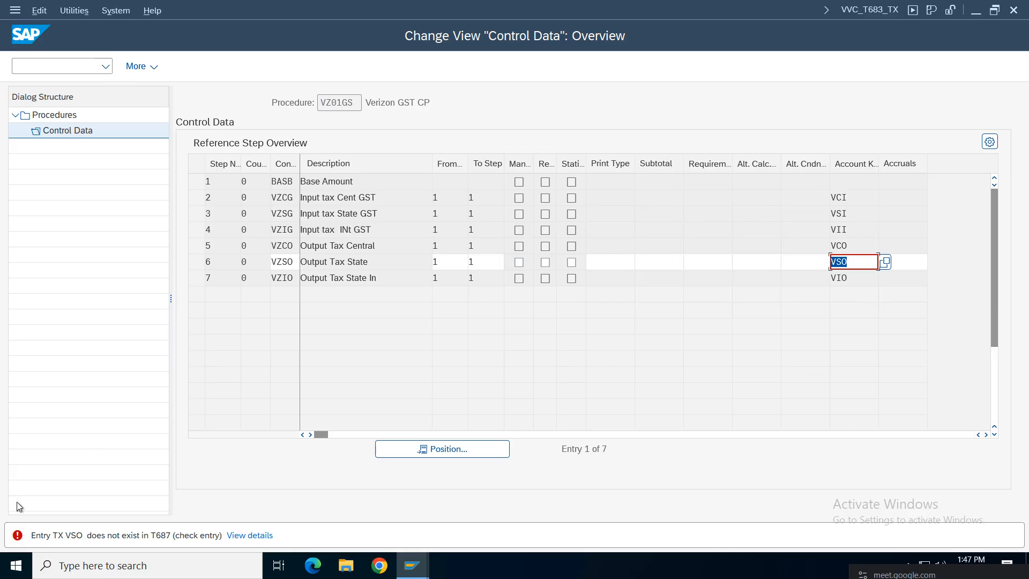
Step: Open SE16N in a new session and load the selection fields of table T687
{"action": "left_click", "coordinate": [45, 75]}
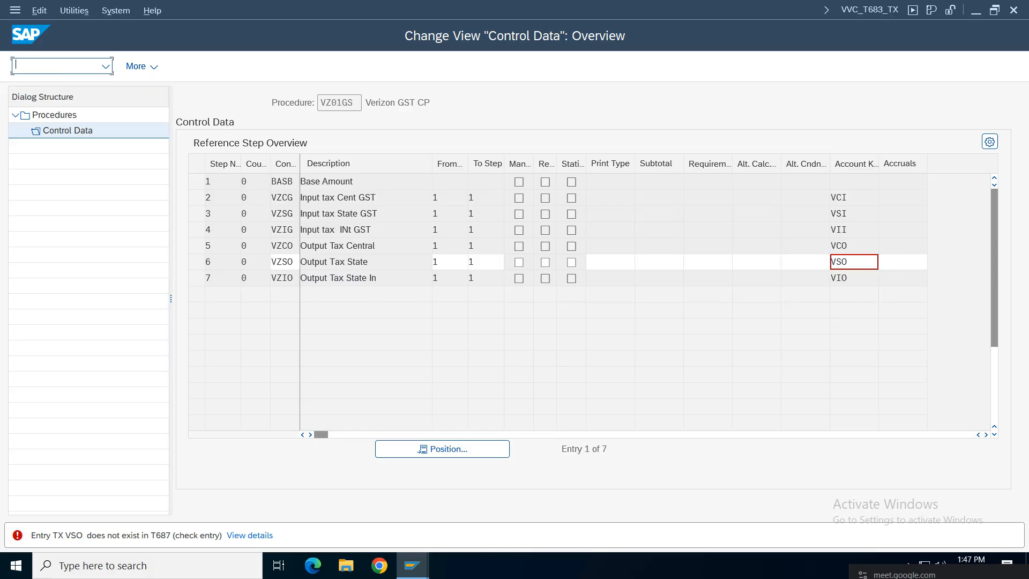
{"action": "type", "text": "/ose16n"}
{"action": "key", "text": "Return"}
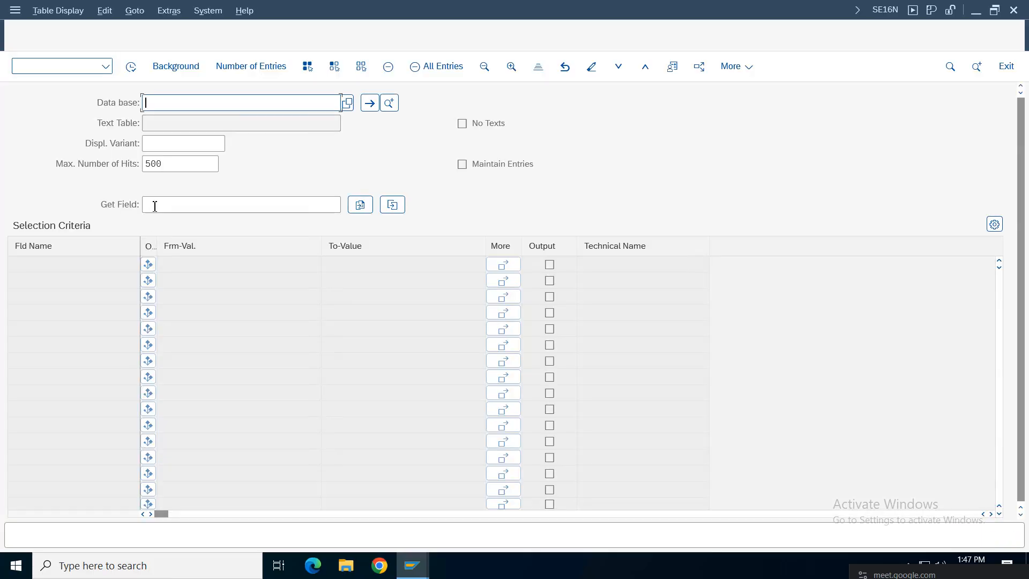
{"action": "left_click", "coordinate": [162, 102]}
{"action": "left_click", "coordinate": [177, 105]}
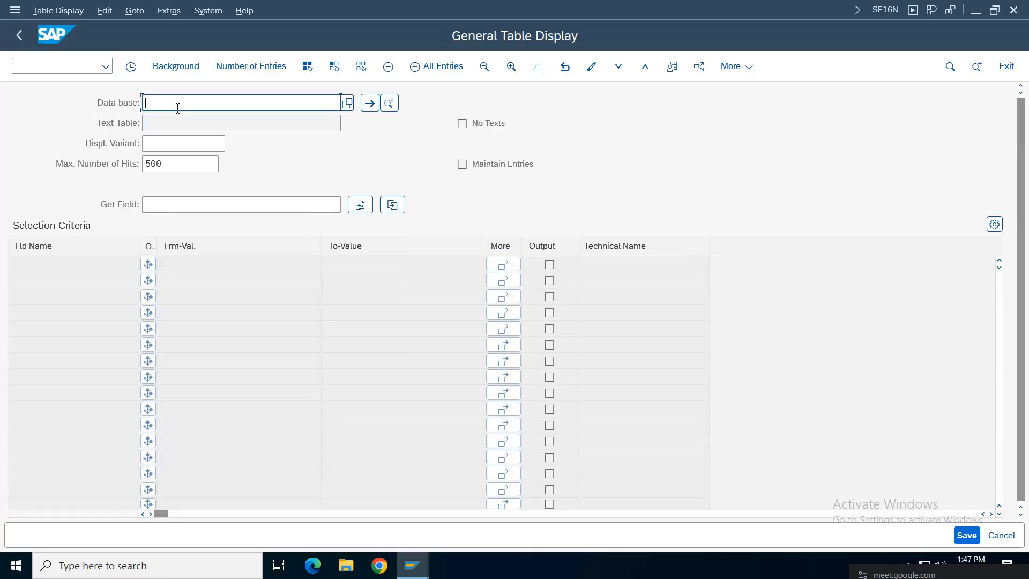
{"action": "type", "text": "t687"}
{"action": "left_click", "coordinate": [412, 565]}
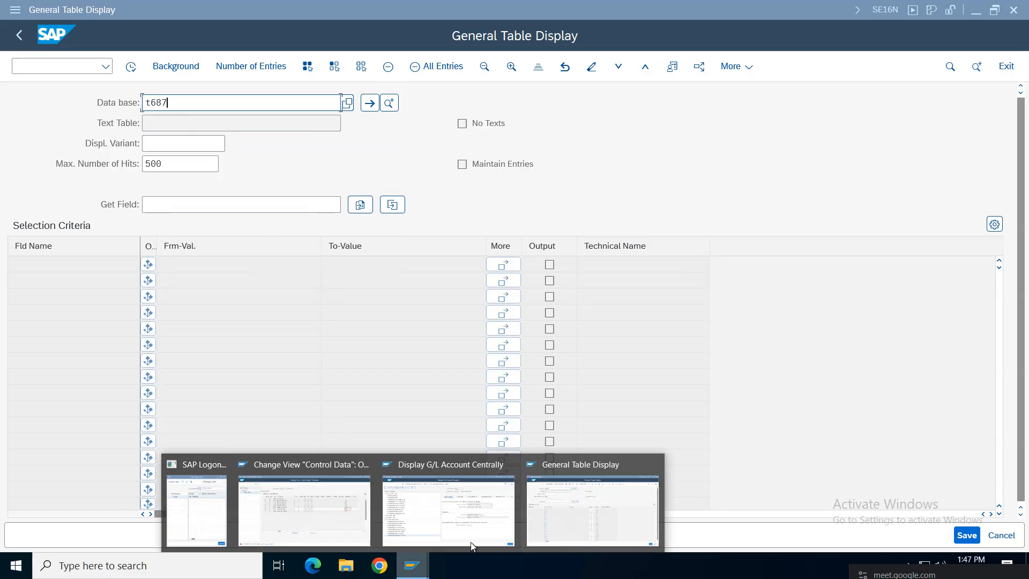
{"action": "left_click", "coordinate": [331, 509]}
{"action": "left_click", "coordinate": [412, 565]}
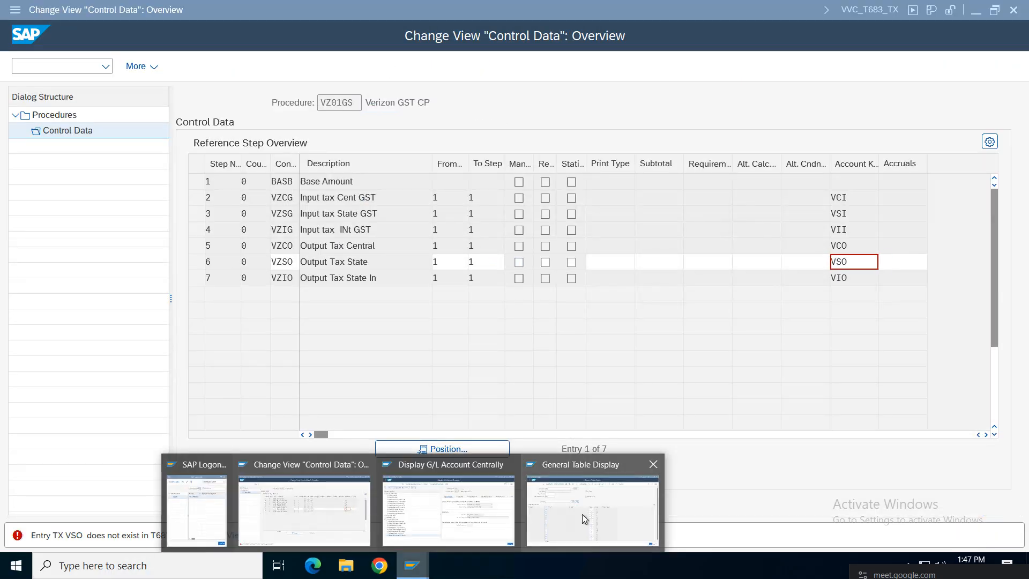
{"action": "left_click", "coordinate": [585, 516]}
{"action": "key", "text": "Return"}
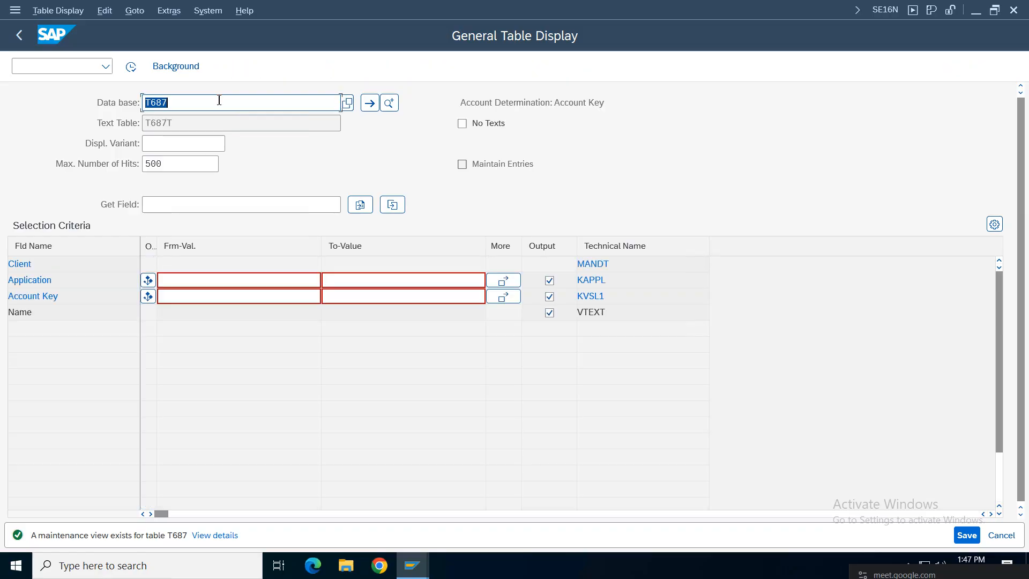
Step: Look up account key VSO in T687, which returns no entries
{"action": "left_click", "coordinate": [177, 293]}
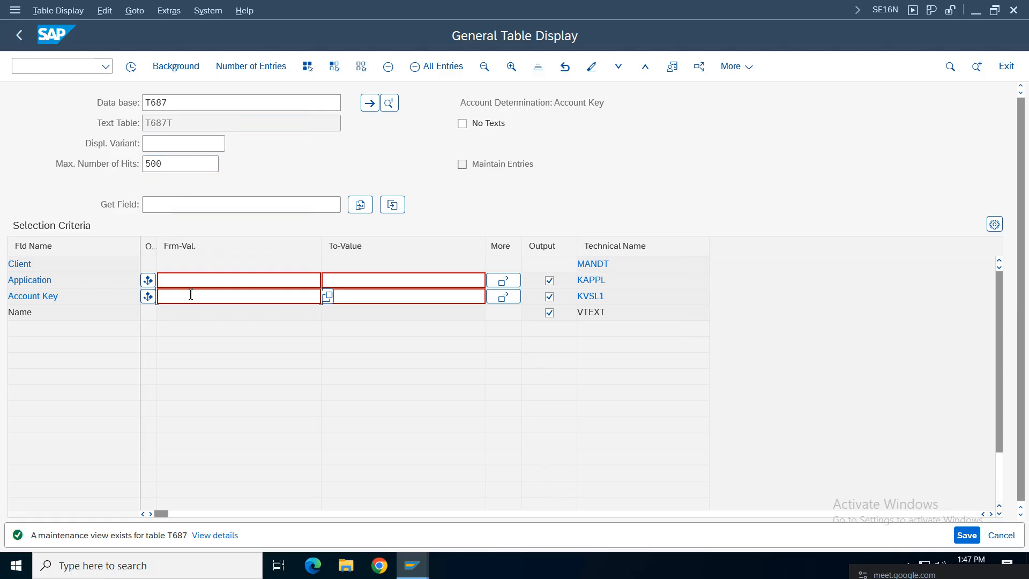
{"action": "type", "text": "vso"}
{"action": "key", "text": "Return"}
{"action": "key", "text": "F8"}
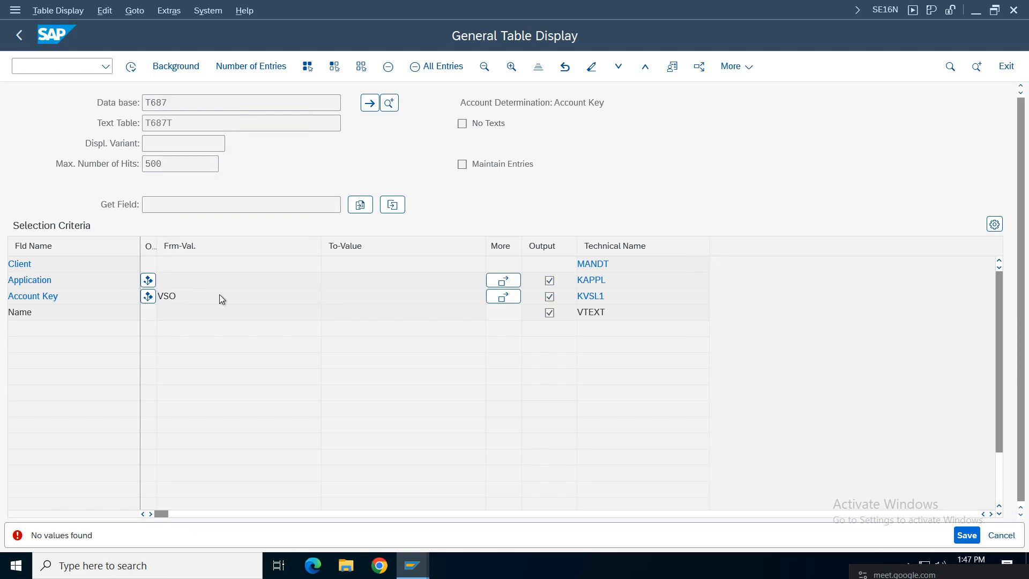
{"action": "key", "text": "Return"}
Step: Change the account key filter to VCO and run it, finding CGST Output Vz01
{"action": "left_click", "coordinate": [170, 300]}
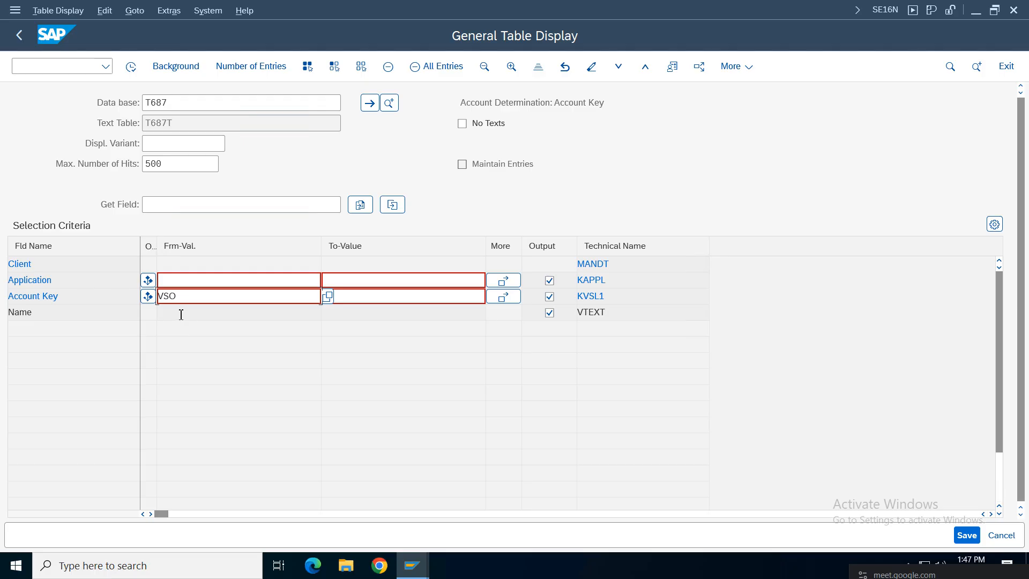
{"action": "type", "text": "c"}
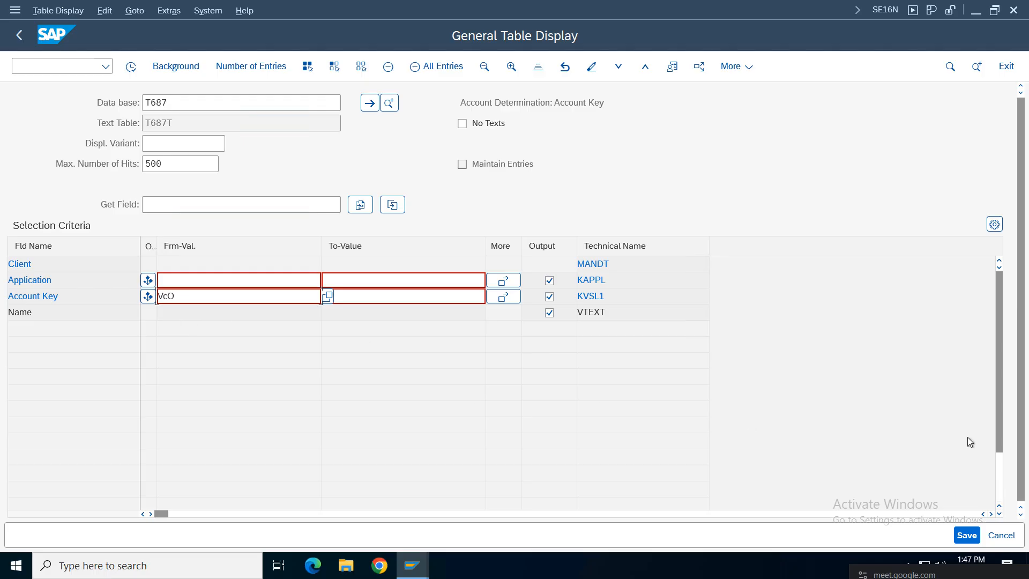
{"action": "left_click", "coordinate": [131, 66]}
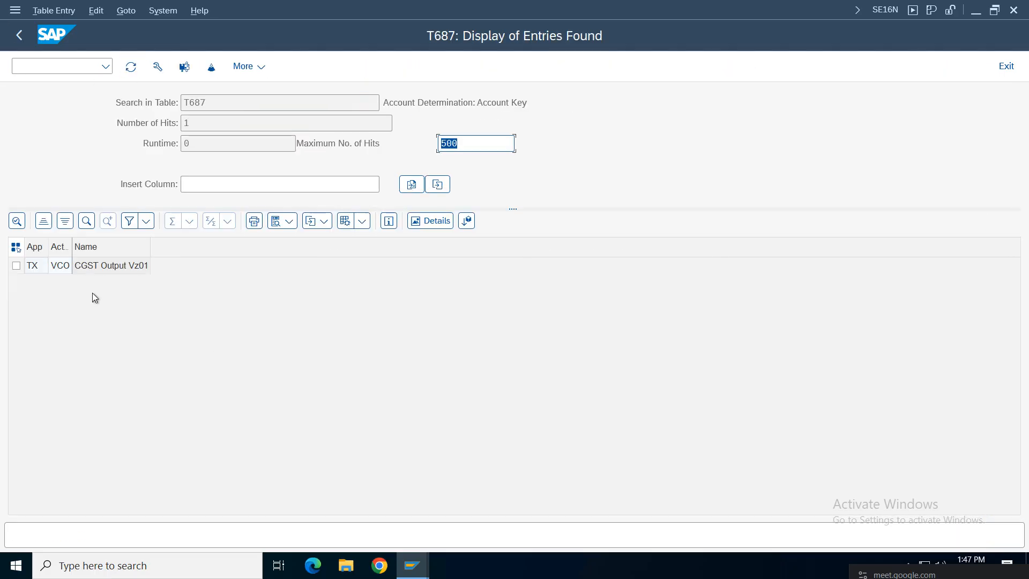
{"action": "left_click", "coordinate": [94, 266]}
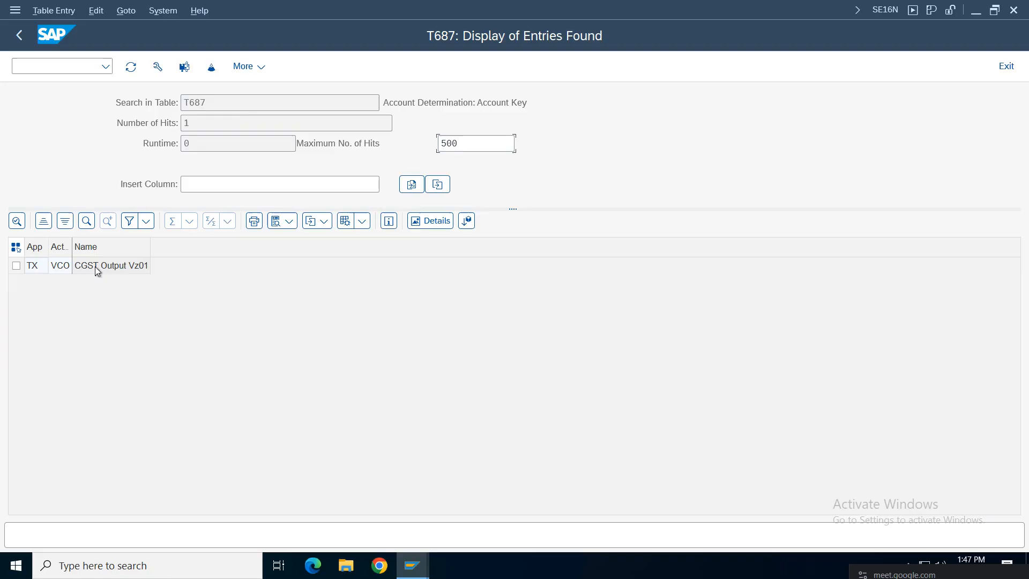
{"action": "left_click", "coordinate": [32, 266]}
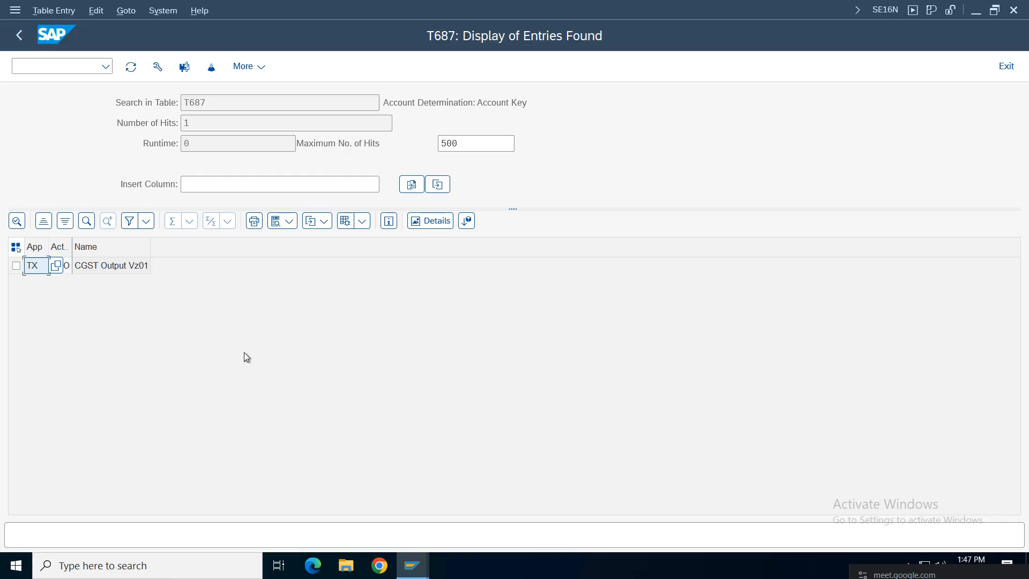
{"action": "left_click", "coordinate": [412, 565]}
Step: Discard the unsaved VSO account key on VZ01GS step 6 and return to the Basic Settings tree
{"action": "left_click", "coordinate": [336, 503]}
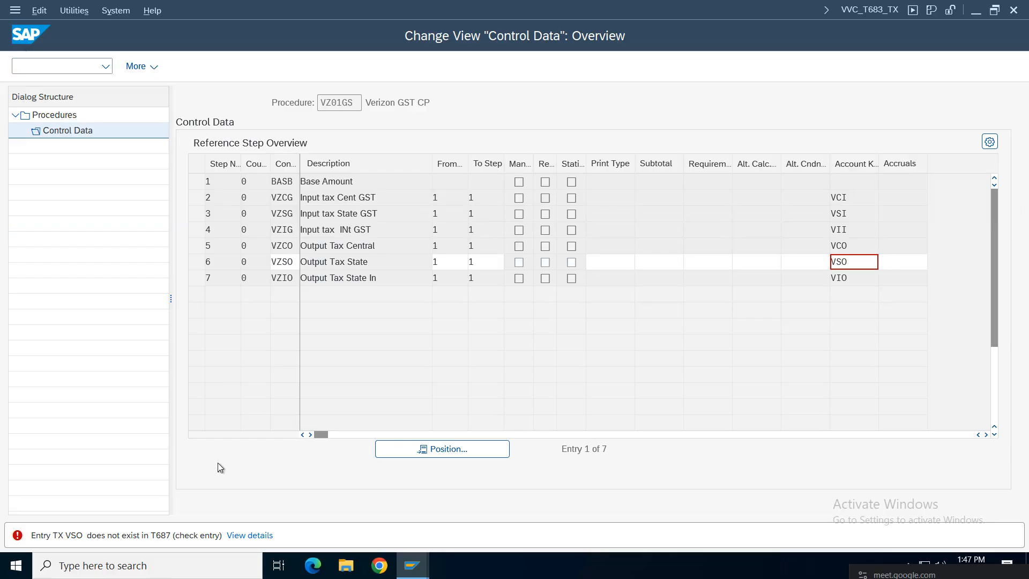
{"action": "key", "text": "F12"}
{"action": "left_click", "coordinate": [250, 315]}
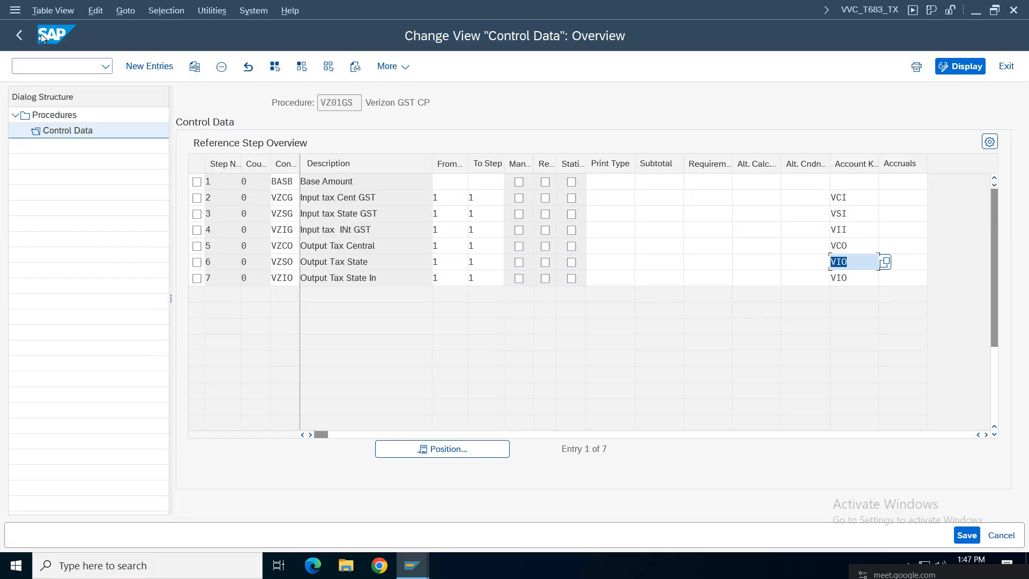
{"action": "left_click", "coordinate": [19, 35]}
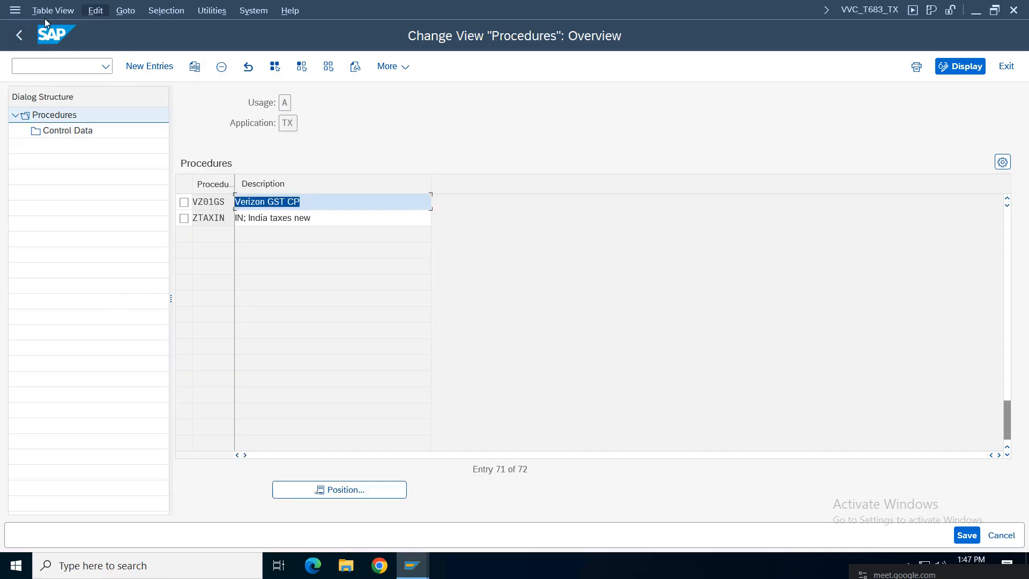
{"action": "left_click", "coordinate": [19, 35]}
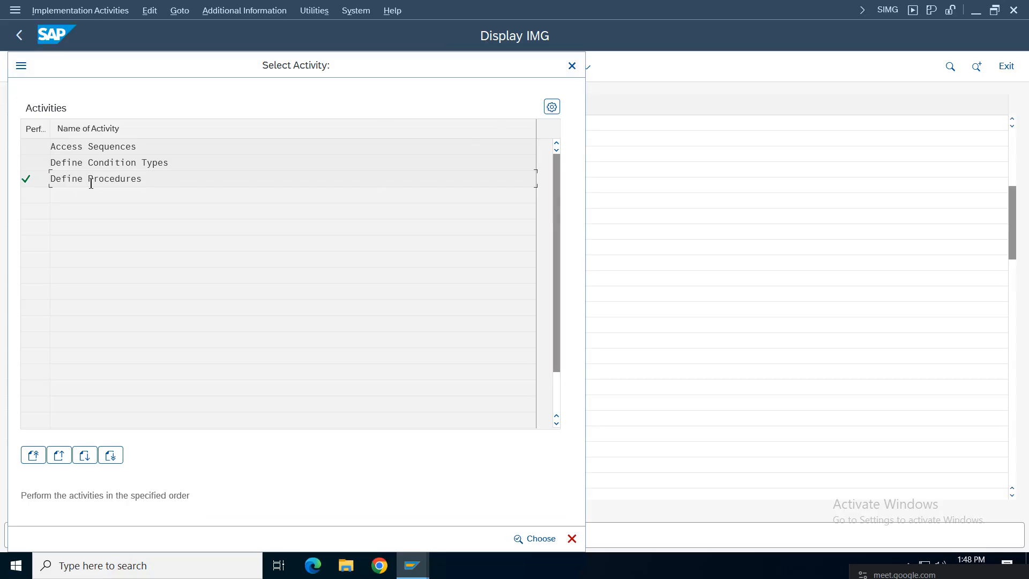
{"action": "left_click", "coordinate": [571, 67]}
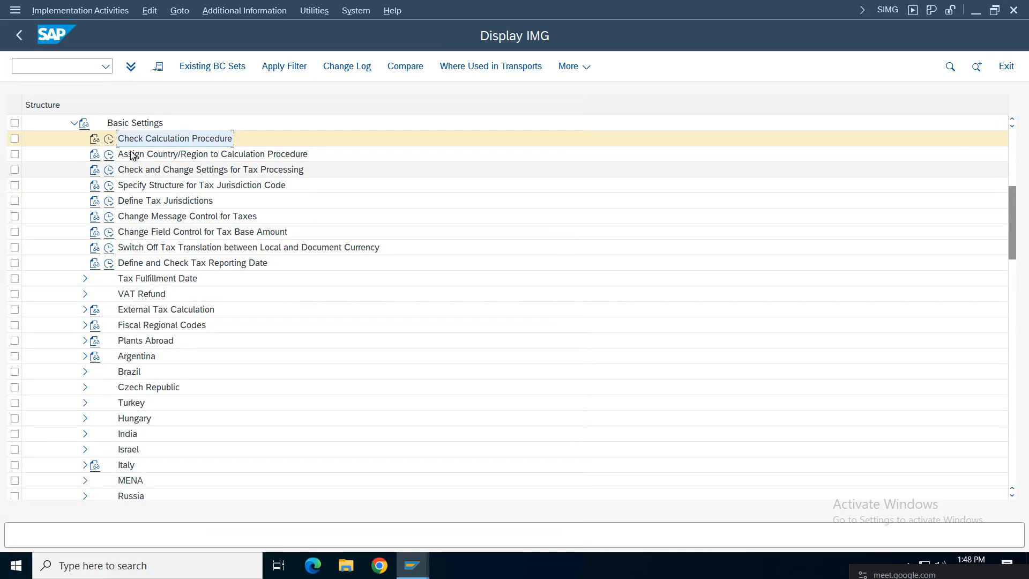
Step: Give tax process key VS0 the description 'Vz01 SGST Ouput' and save it under the customizing request
{"action": "left_click", "coordinate": [109, 169]}
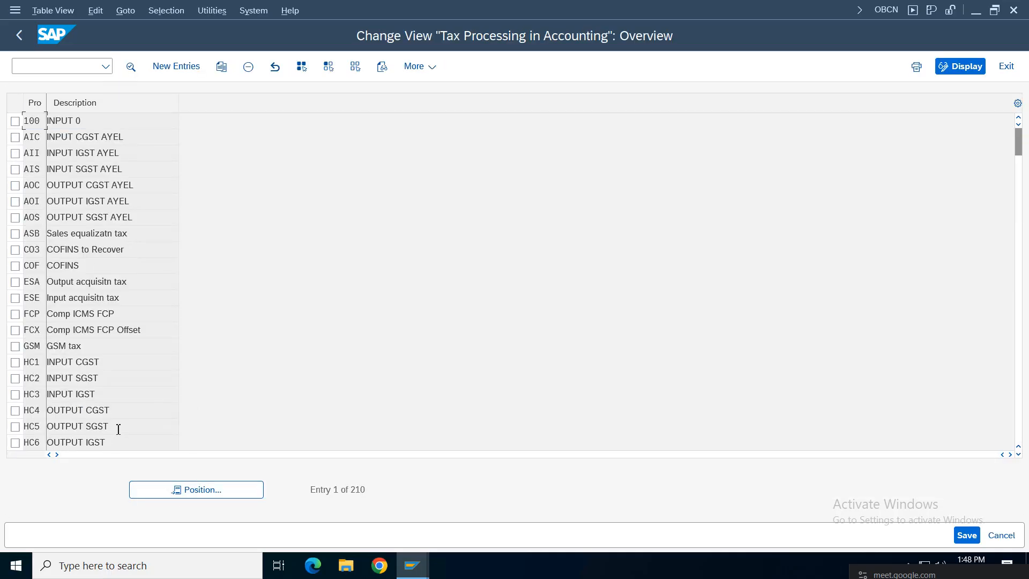
{"action": "left_click", "coordinate": [211, 489]}
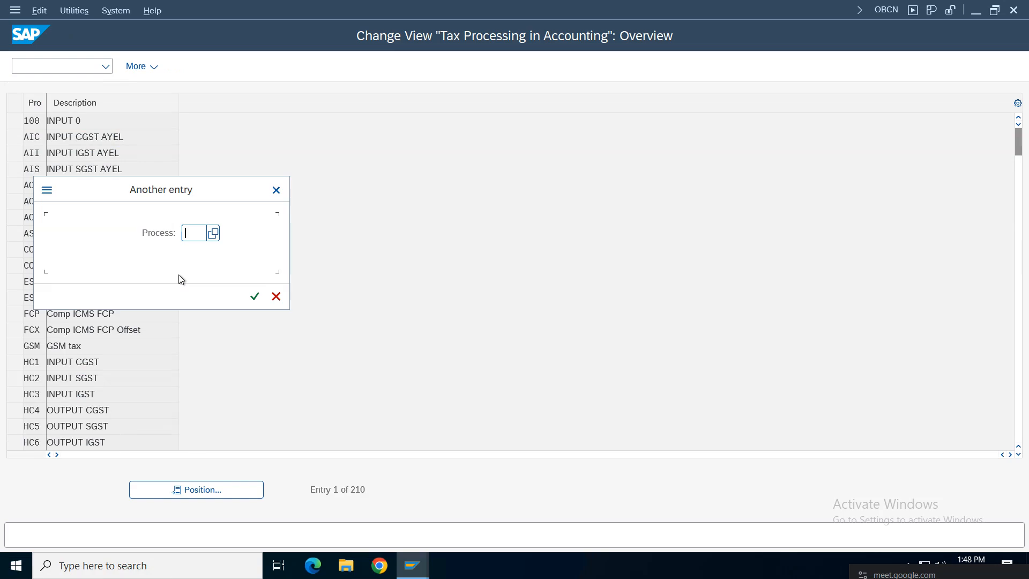
{"action": "type", "text": "vs0"}
{"action": "key", "text": "Return"}
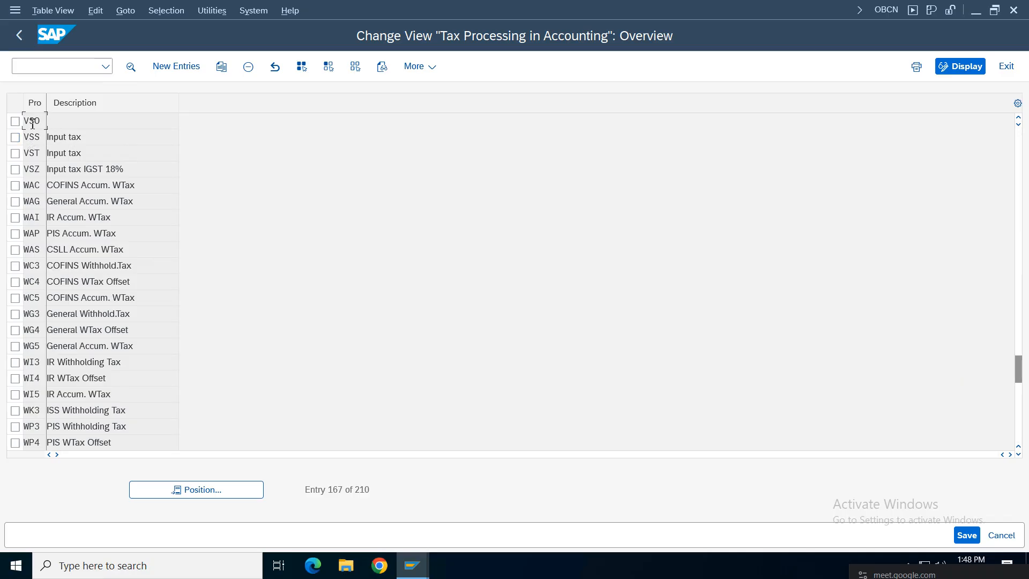
{"action": "left_click", "coordinate": [15, 121]}
{"action": "double_click", "coordinate": [91, 120]}
{"action": "left_click", "coordinate": [161, 166]}
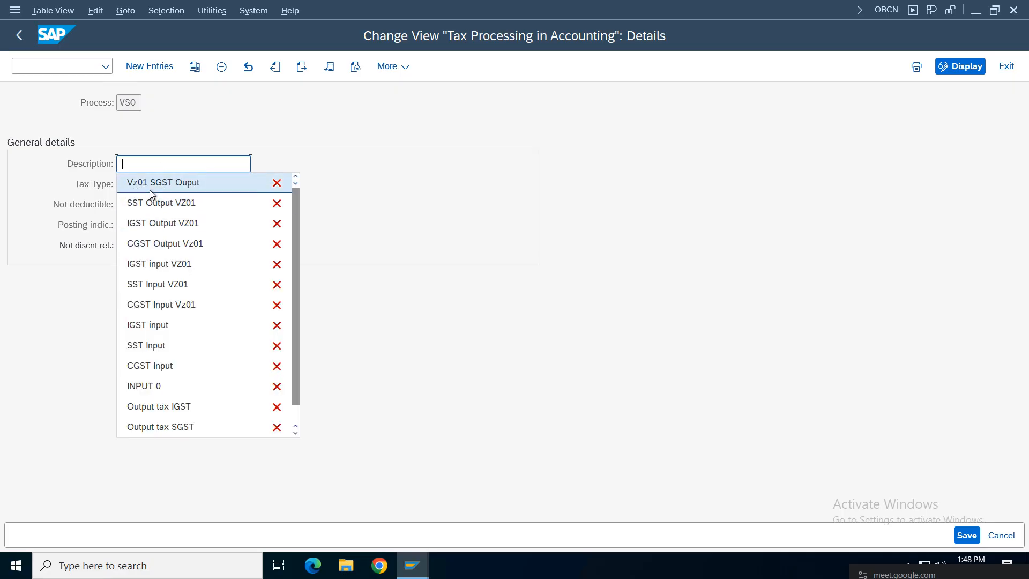
{"action": "left_click", "coordinate": [150, 187]}
{"action": "left_click", "coordinate": [967, 535]}
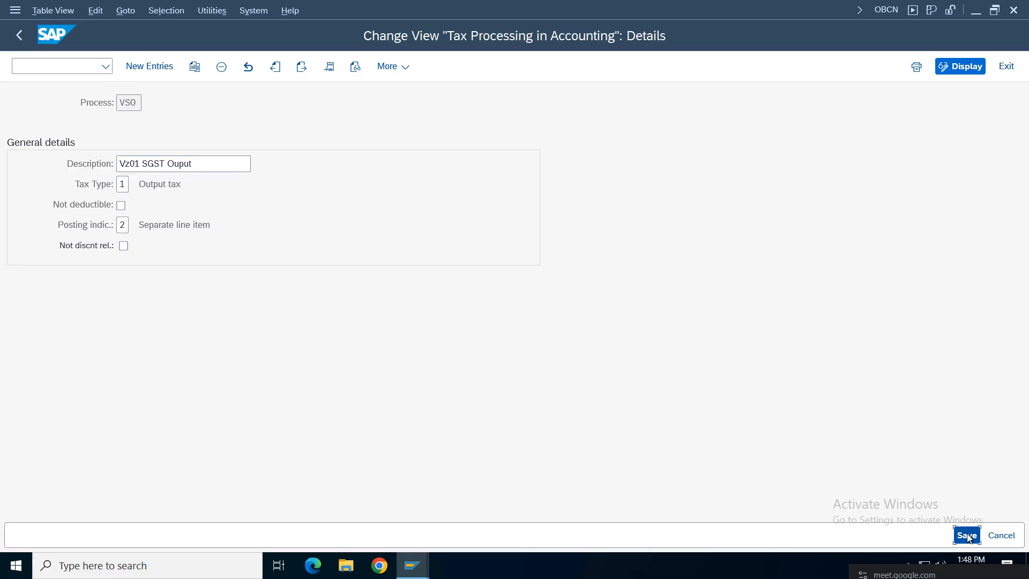
{"action": "left_click", "coordinate": [342, 295]}
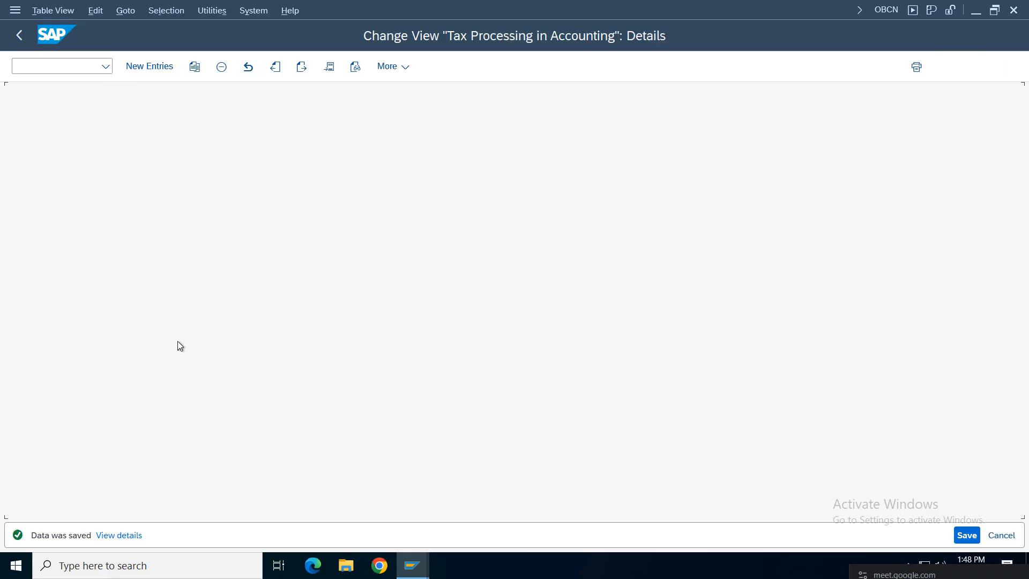
Step: Select the VS0 key text, switch back to the tax processing window and return to the IMG tree
{"action": "left_click_drag", "start_coordinate": [139, 104], "coordinate": [87, 96]}
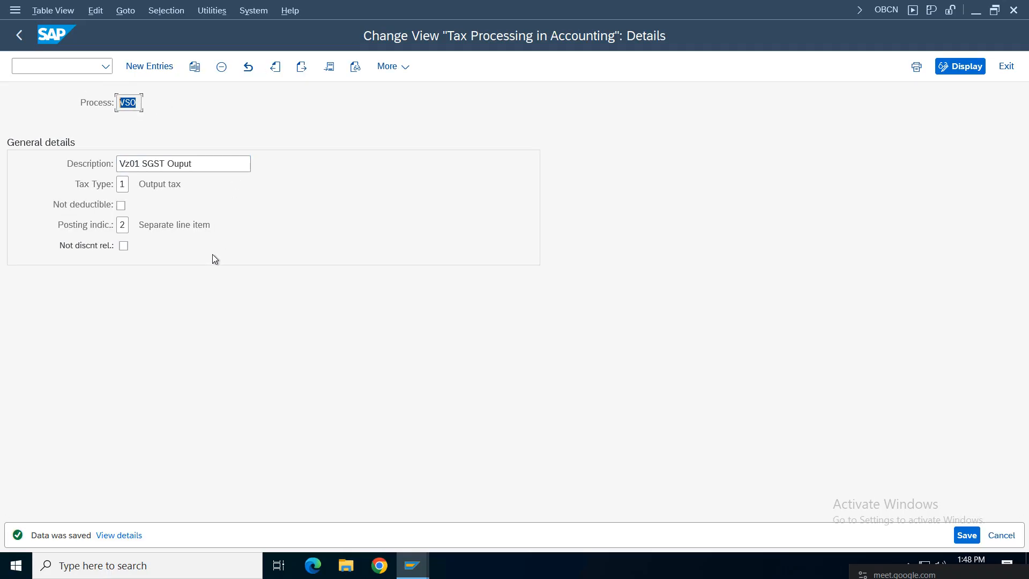
{"action": "left_click", "coordinate": [178, 185]}
{"action": "left_click", "coordinate": [174, 228]}
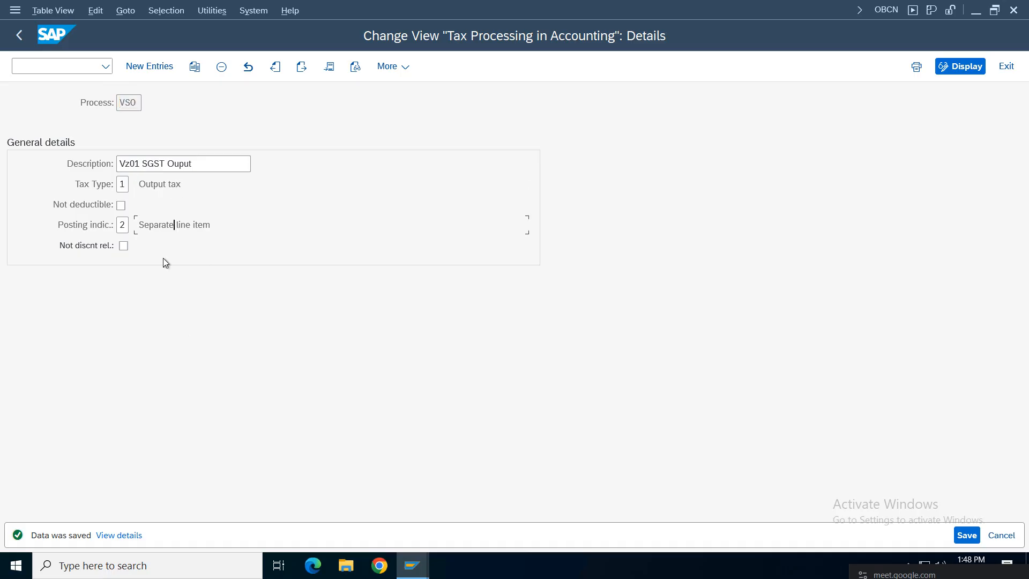
{"action": "double_click", "coordinate": [140, 103]}
{"action": "left_click", "coordinate": [411, 565]}
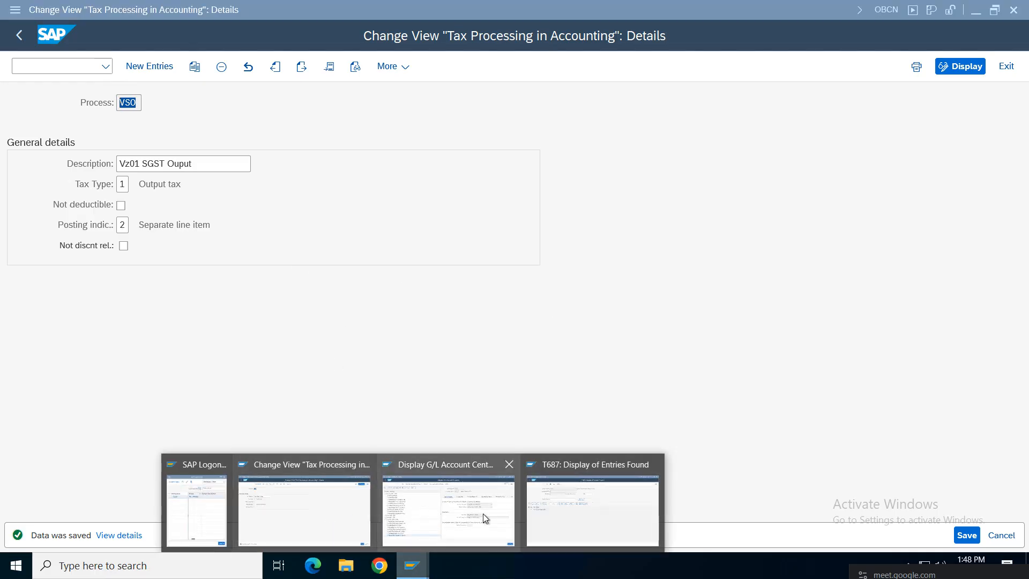
{"action": "left_click", "coordinate": [304, 514]}
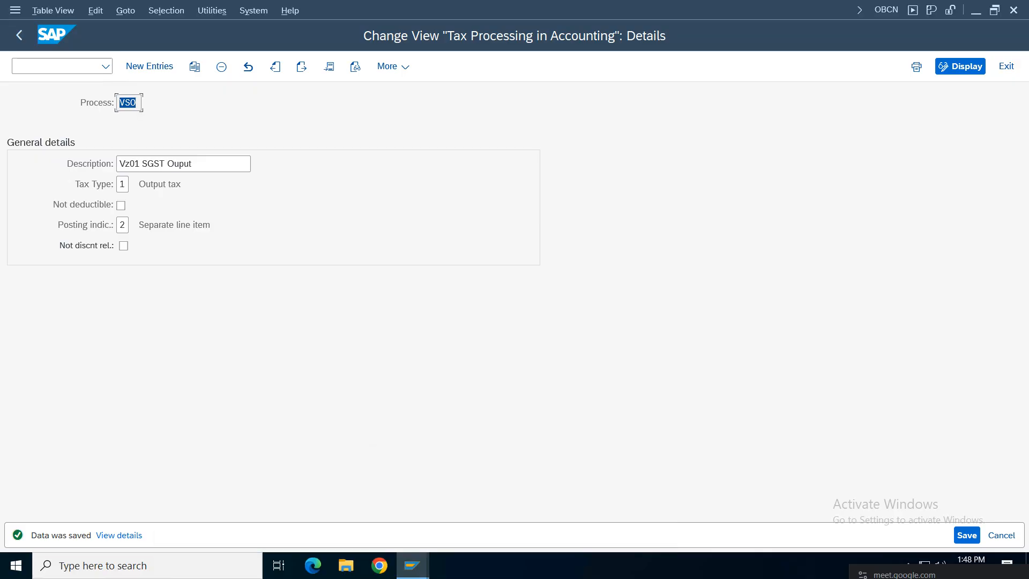
{"action": "left_click", "coordinate": [19, 35]}
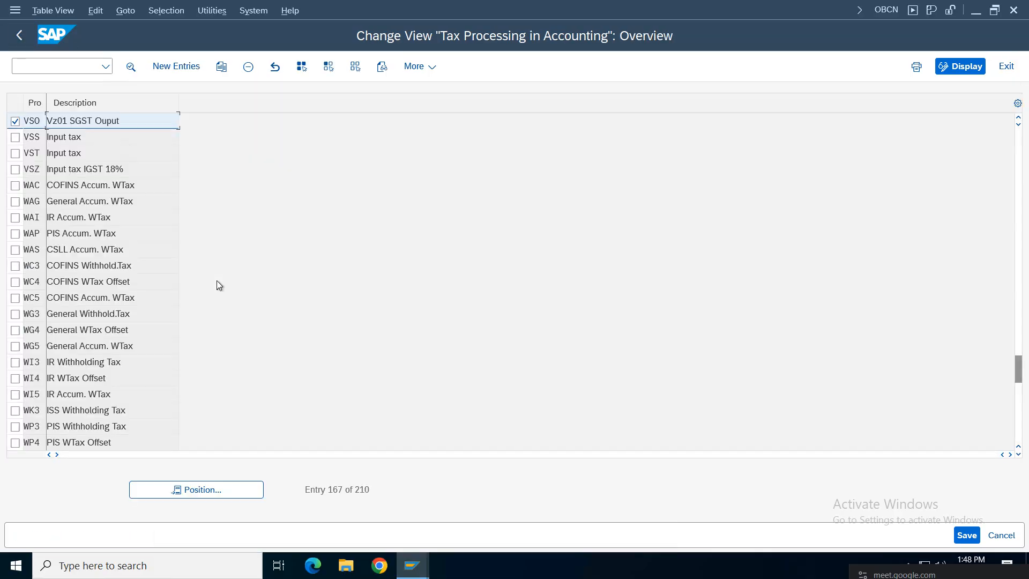
{"action": "left_click", "coordinate": [19, 35]}
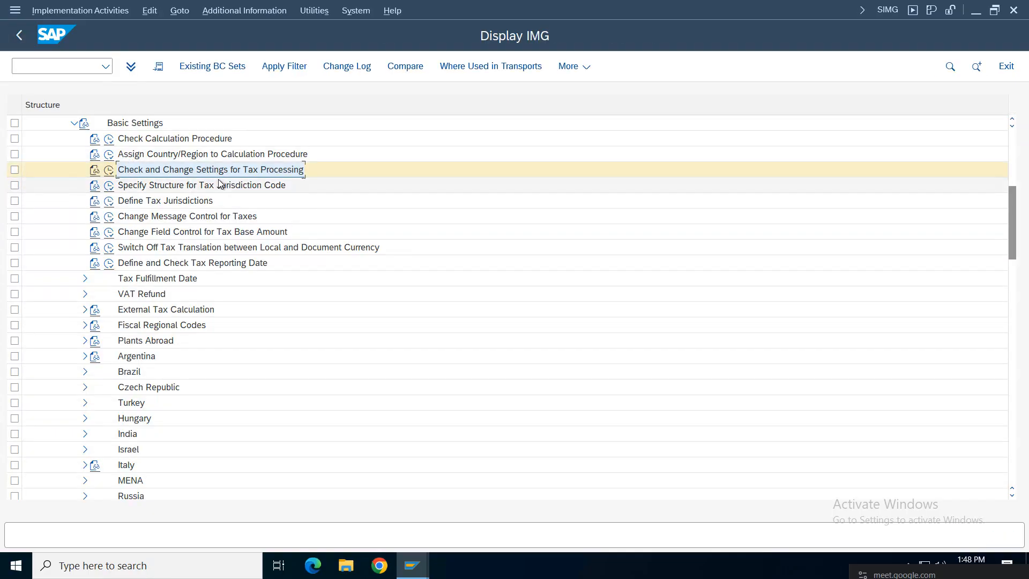
Step: Open the control data of procedure VZ01GS from the Define Procedures list
{"action": "left_click", "coordinate": [108, 140]}
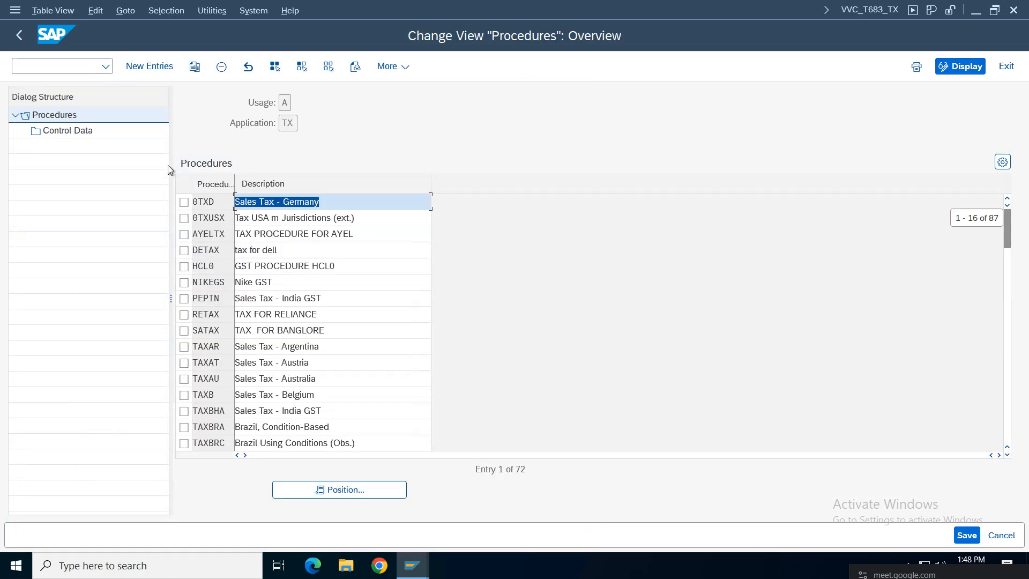
{"action": "left_click", "coordinate": [342, 484]}
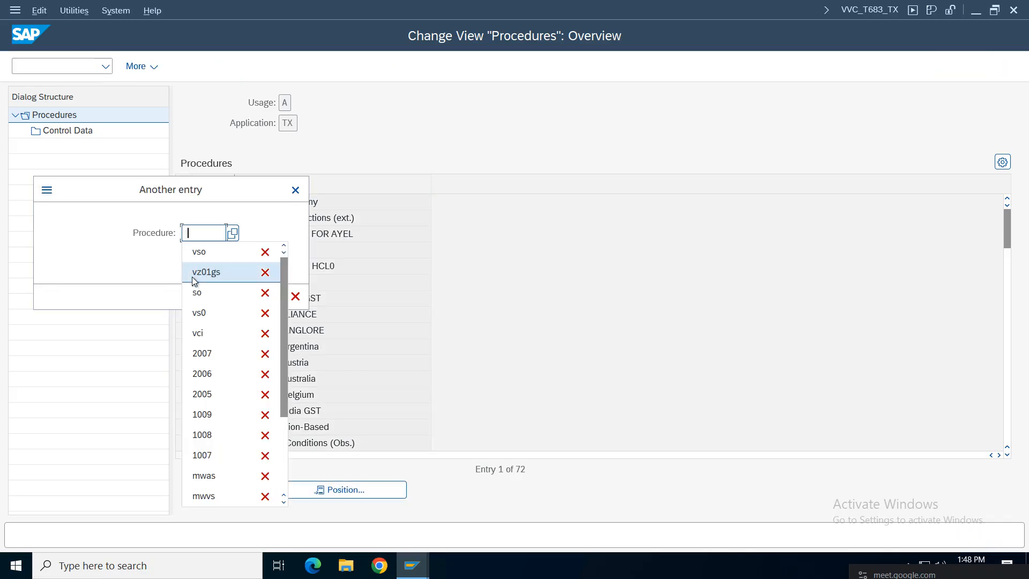
{"action": "left_click", "coordinate": [214, 272]}
{"action": "left_click", "coordinate": [276, 296]}
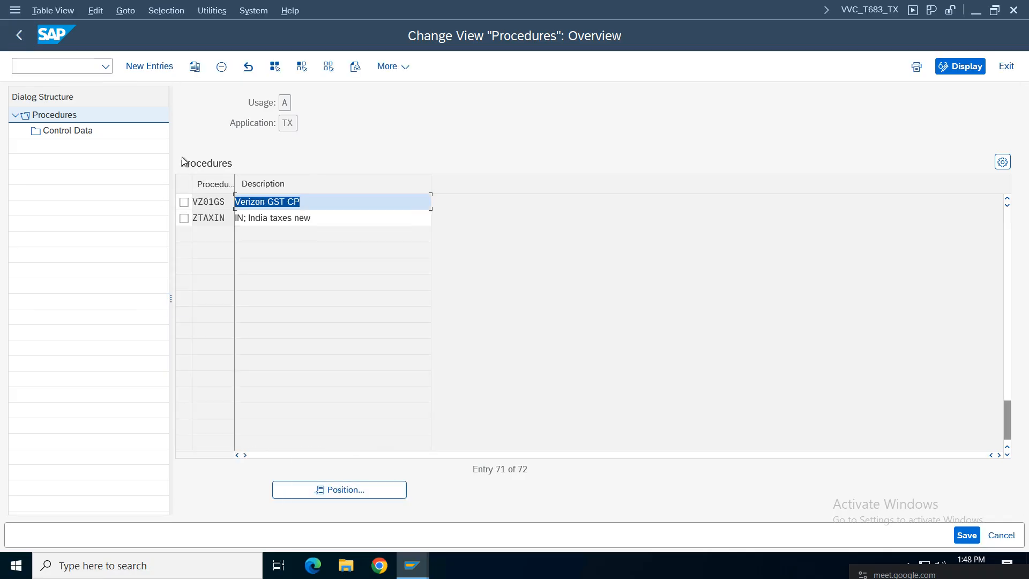
{"action": "left_click", "coordinate": [183, 202]}
{"action": "double_click", "coordinate": [70, 129]}
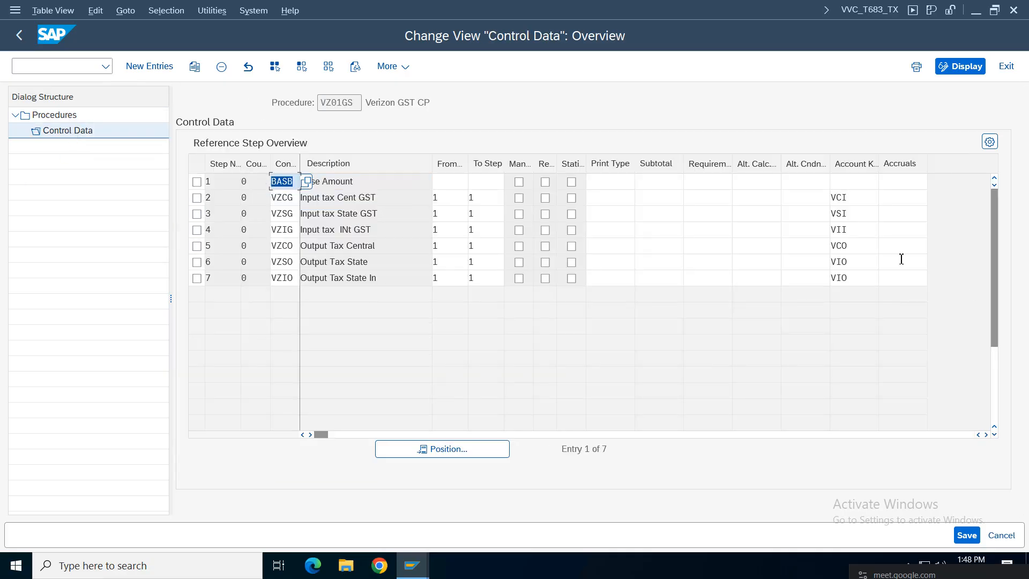
Step: Change step 6's account key from VIO to VSO
{"action": "left_click", "coordinate": [860, 266]}
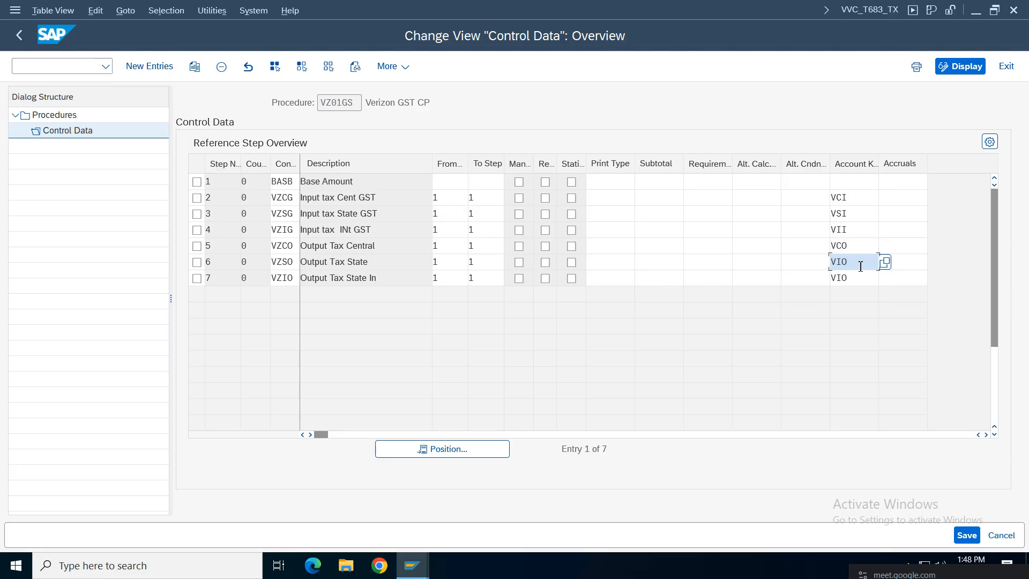
{"action": "key", "text": "BackSpace"}
{"action": "key", "text": "BackSpace"}
{"action": "key", "text": "BackSpace"}
{"action": "type", "text": "VSO"}
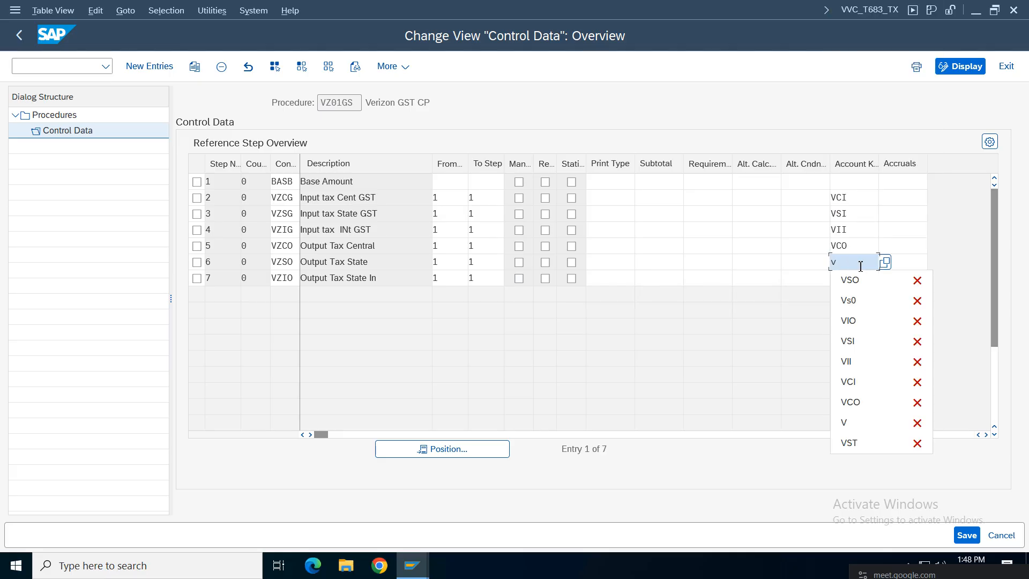
{"action": "key", "text": "Return"}
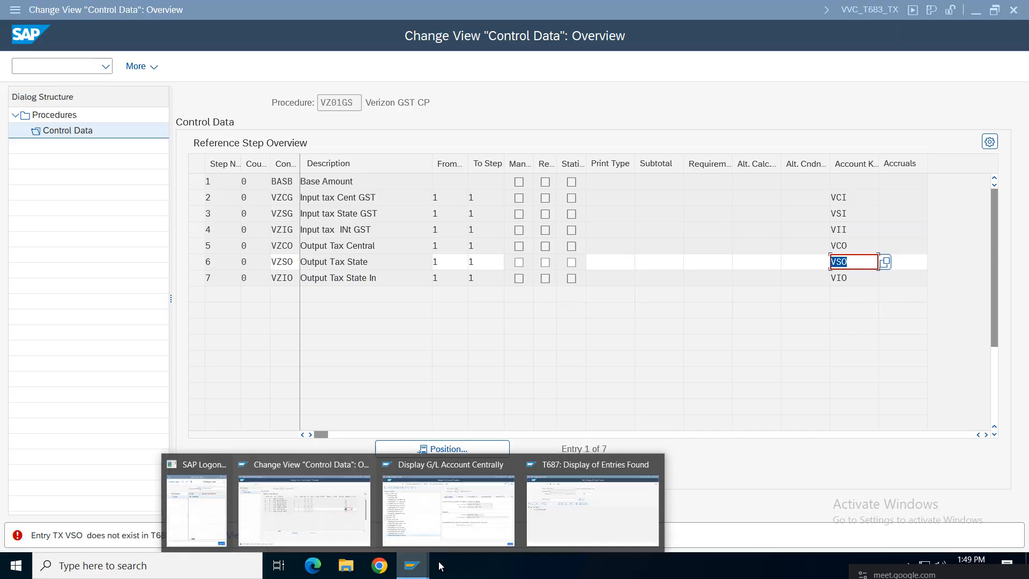
{"action": "left_click", "coordinate": [691, 280]}
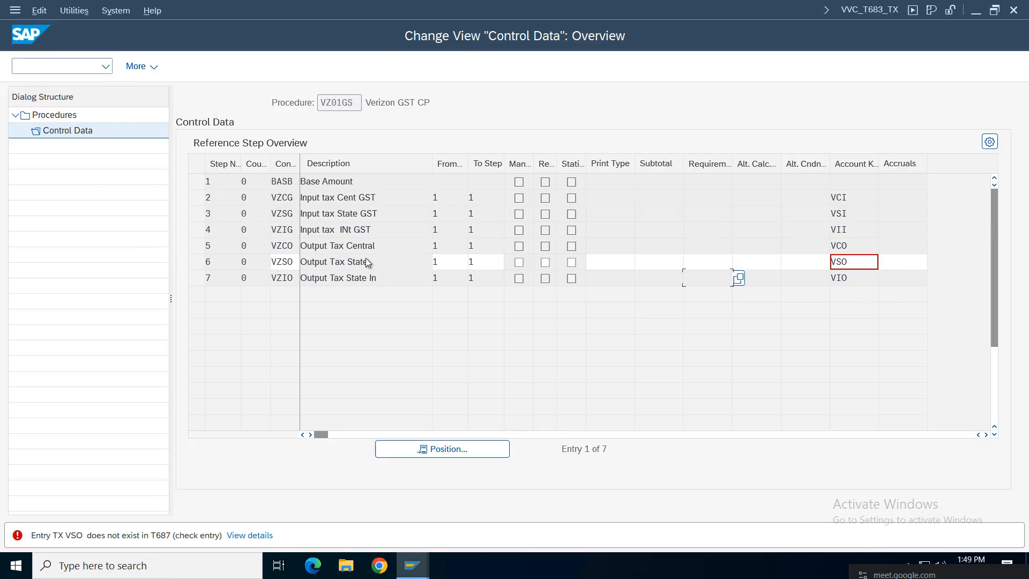
Step: Discard the rejected VSO entry, leaving VIO, and return to the procedures list
{"action": "key", "text": "F12"}
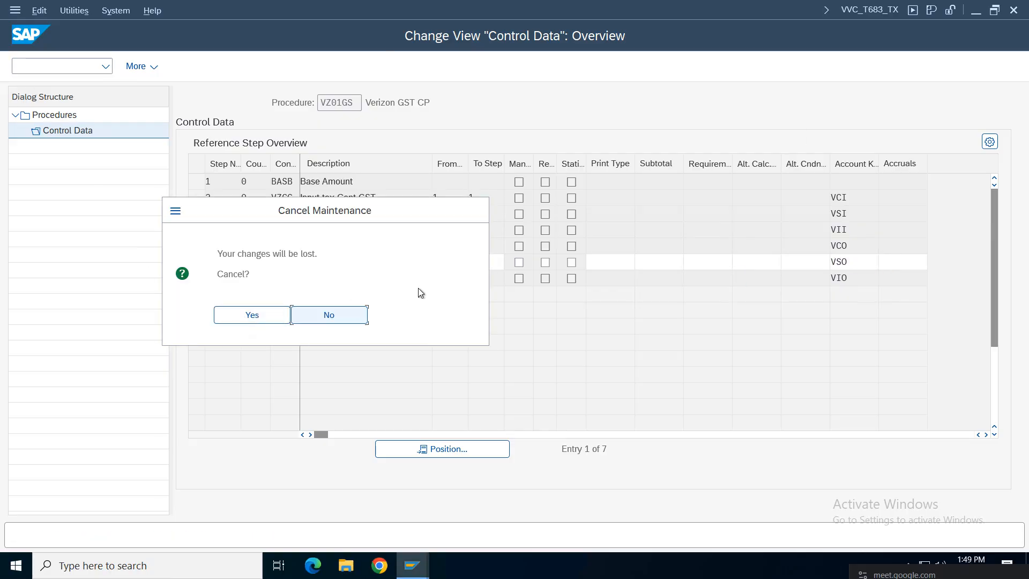
{"action": "left_click", "coordinate": [362, 317]}
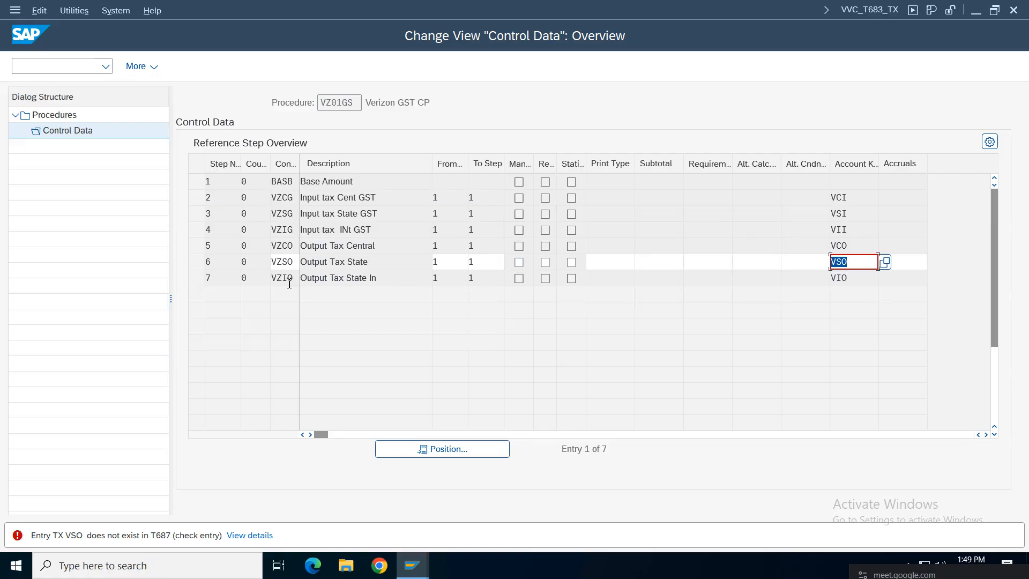
{"action": "key", "text": "F12"}
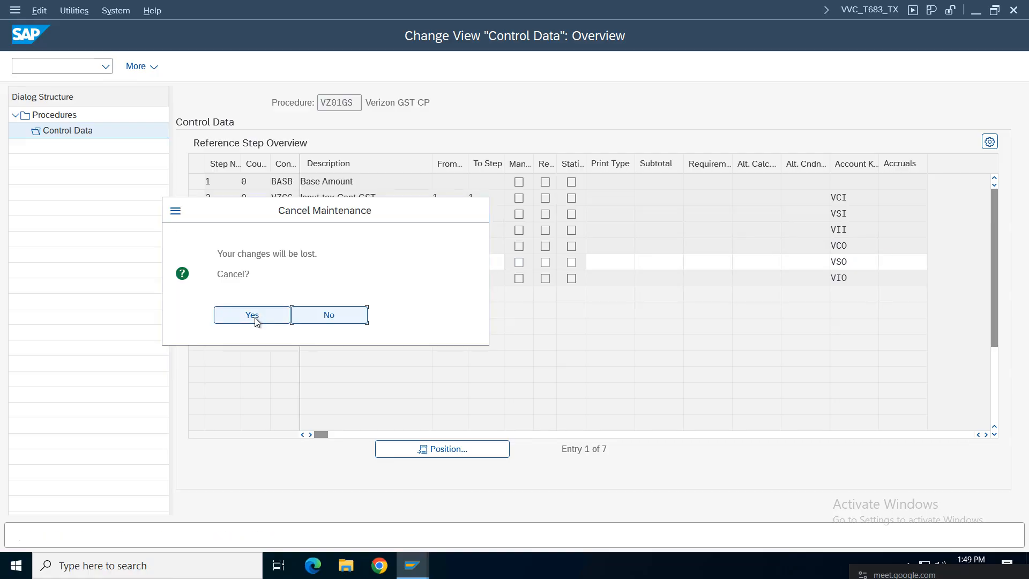
{"action": "left_click", "coordinate": [331, 315]}
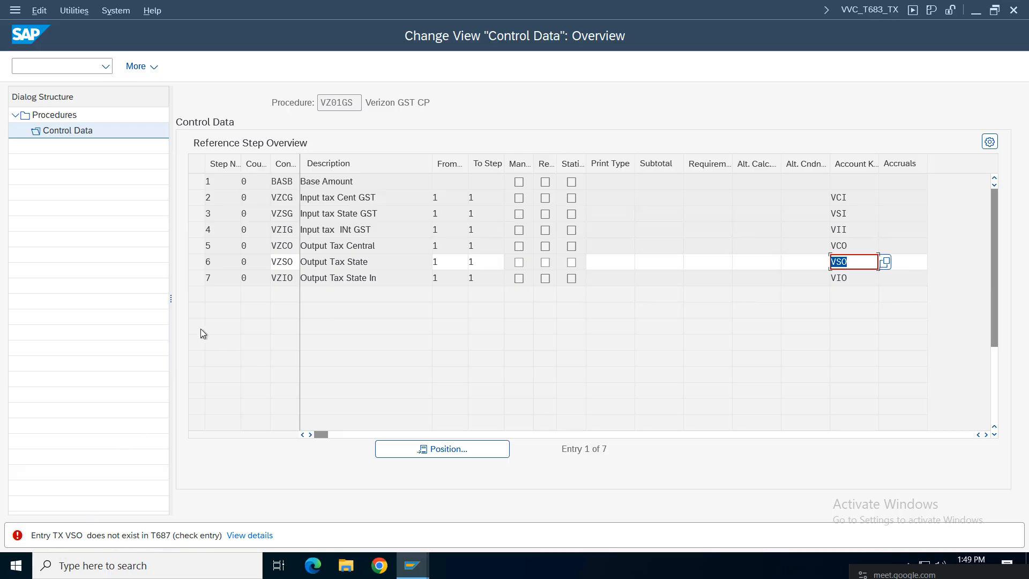
{"action": "key", "text": "F12"}
{"action": "left_click", "coordinate": [253, 319]}
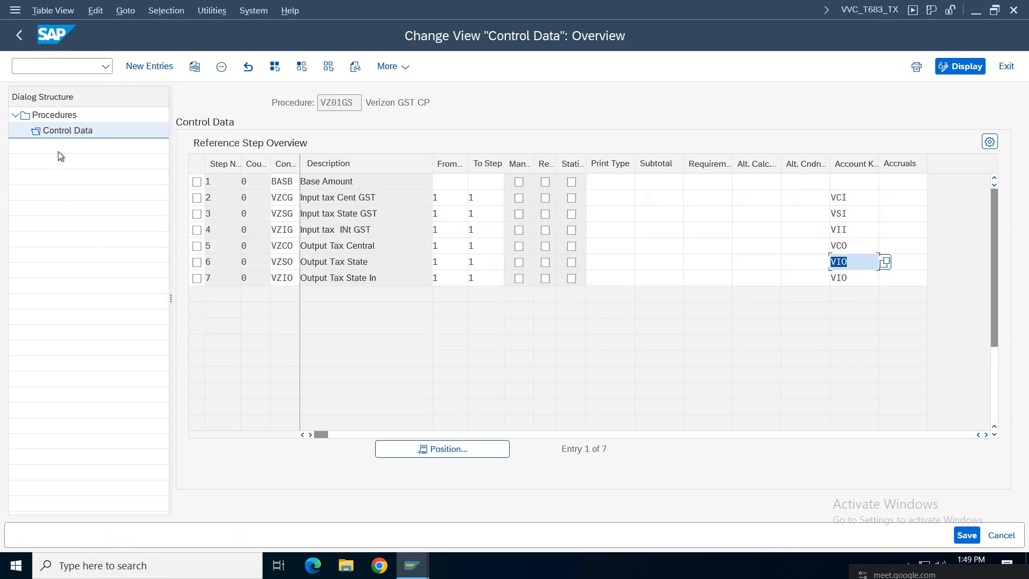
{"action": "left_click", "coordinate": [28, 37]}
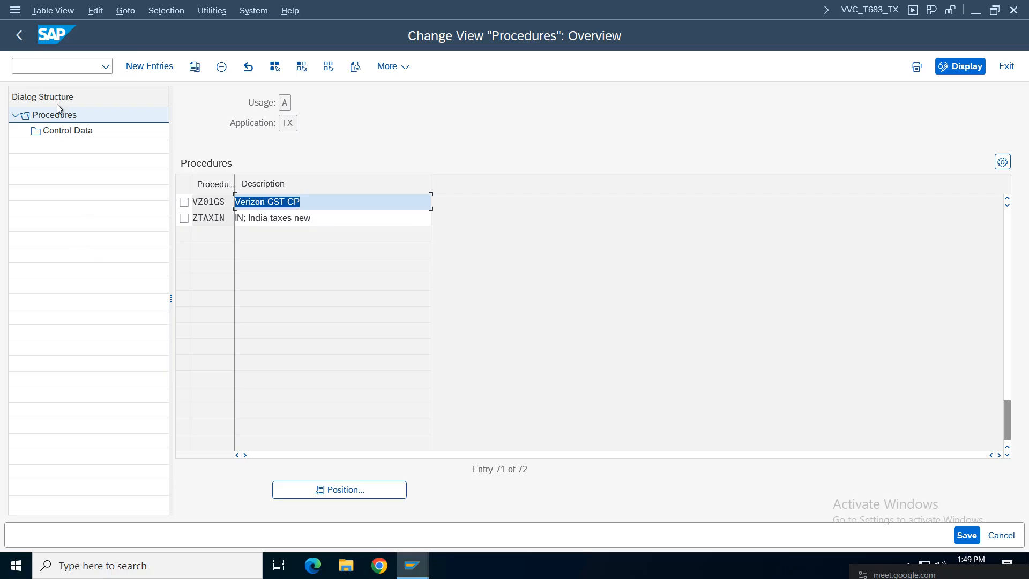
Step: Start a new tax processing entry and enter process key VOS
{"action": "left_click", "coordinate": [18, 35]}
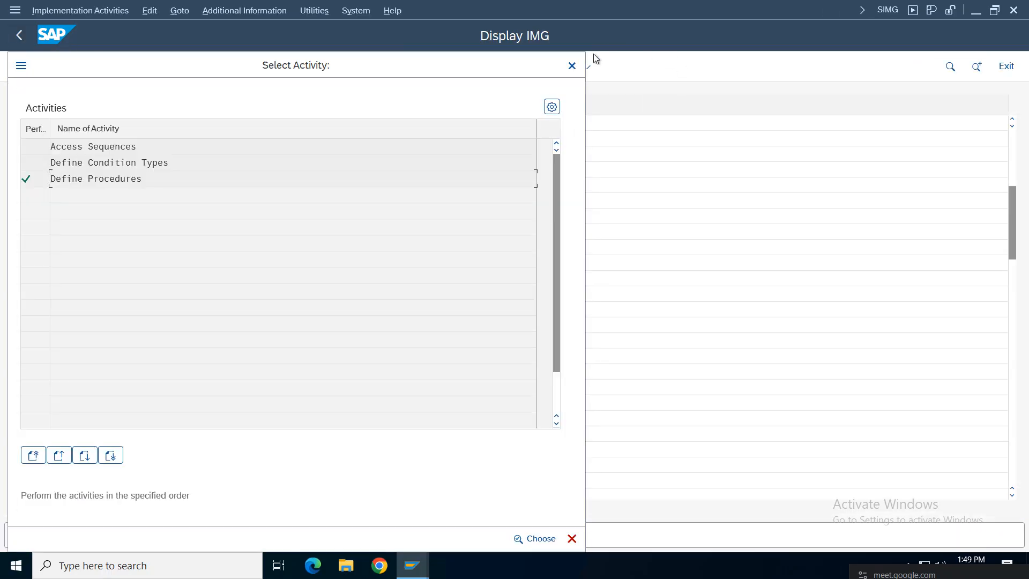
{"action": "left_click", "coordinate": [572, 65]}
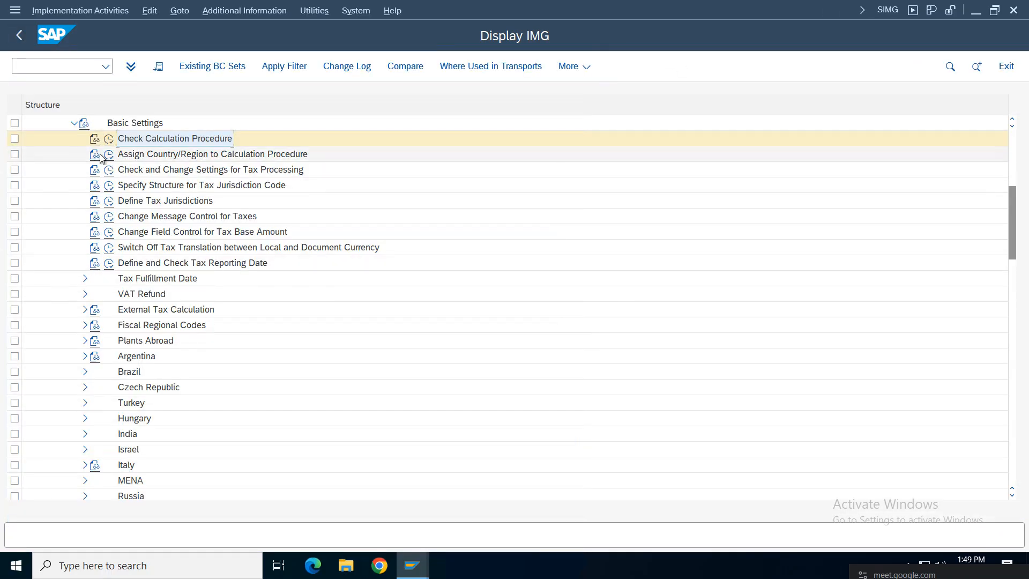
{"action": "left_click", "coordinate": [109, 170]}
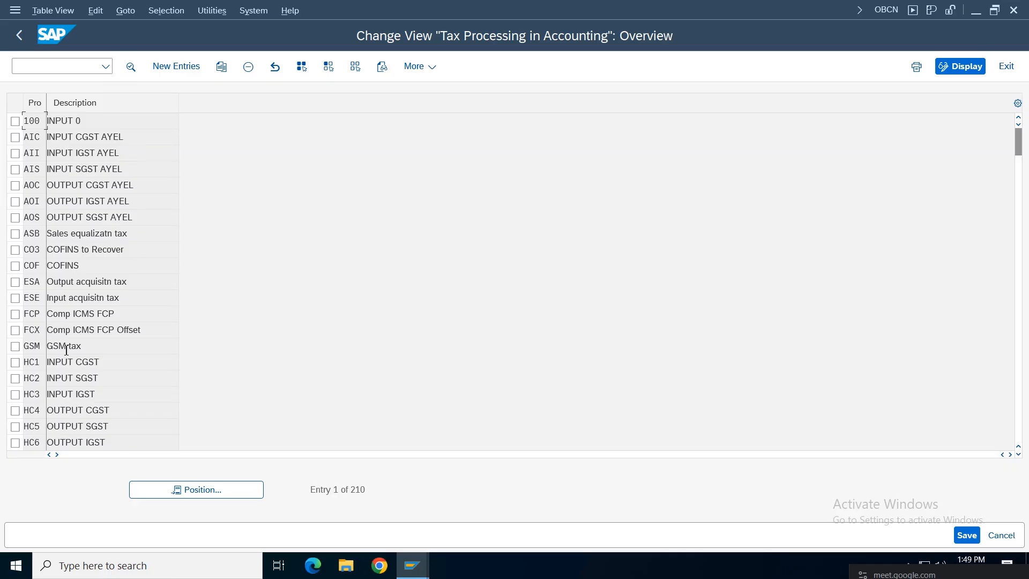
{"action": "left_click", "coordinate": [175, 67]}
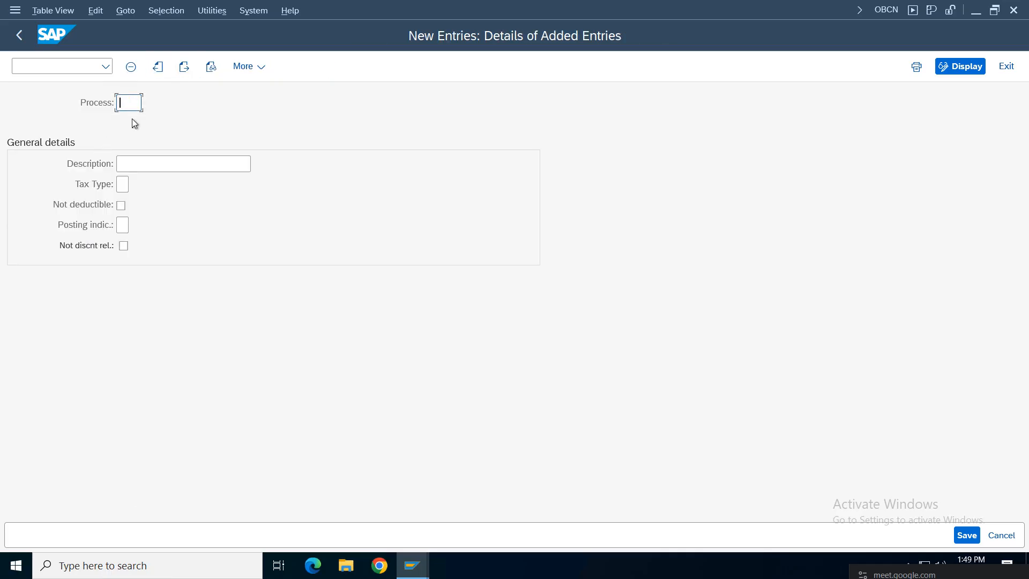
{"action": "type", "text": "v0S"}
{"action": "left_click", "coordinate": [129, 109]}
{"action": "key", "text": "BackSpace"}
{"action": "type", "text": "V"}
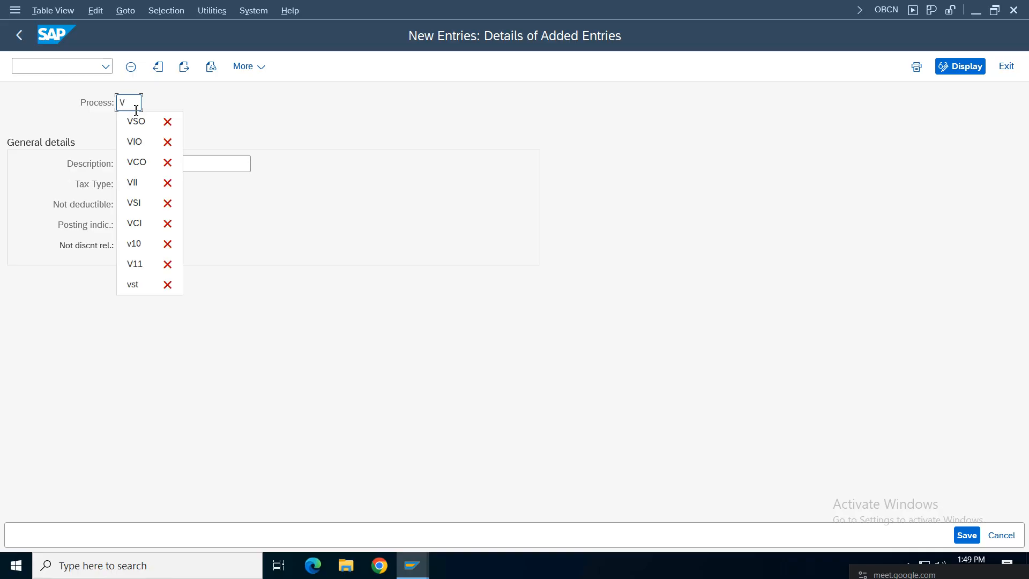
{"action": "type", "text": "SO"}
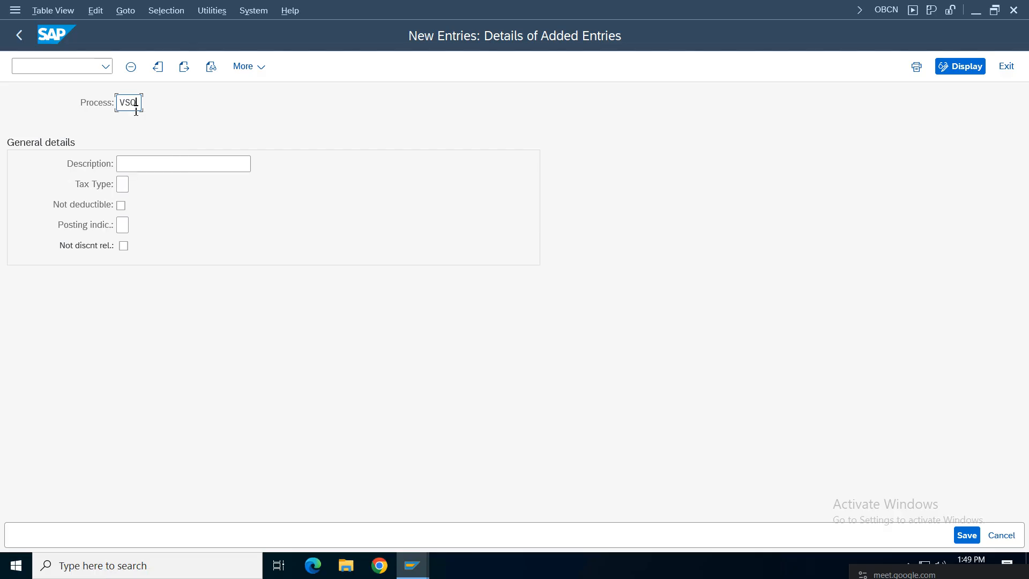
{"action": "key", "text": "BackSpace"}
{"action": "type", "text": "01 S"}
Step: Set description 'Vz01 SGST Ouput', tax type Output tax and posting indicator Separate line item
{"action": "left_click", "coordinate": [141, 164]}
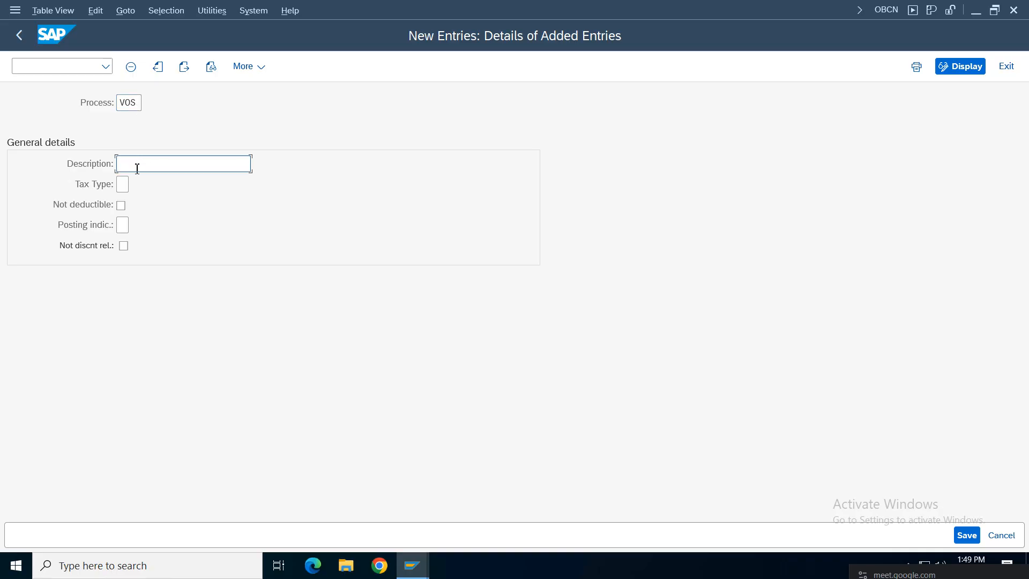
{"action": "left_click", "coordinate": [169, 186]}
{"action": "left_click", "coordinate": [123, 185]}
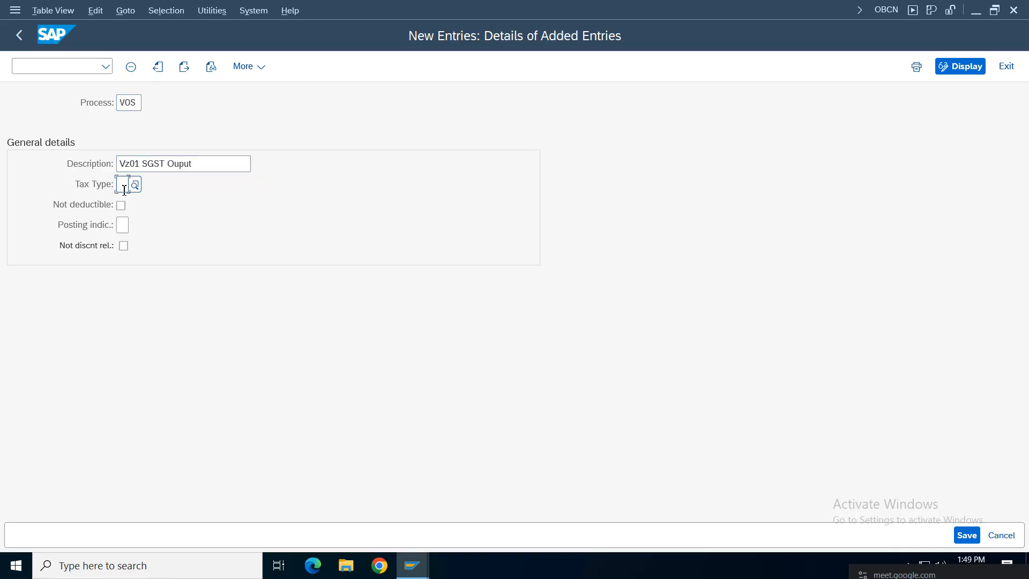
{"action": "left_click", "coordinate": [131, 204]}
{"action": "left_click", "coordinate": [134, 184]}
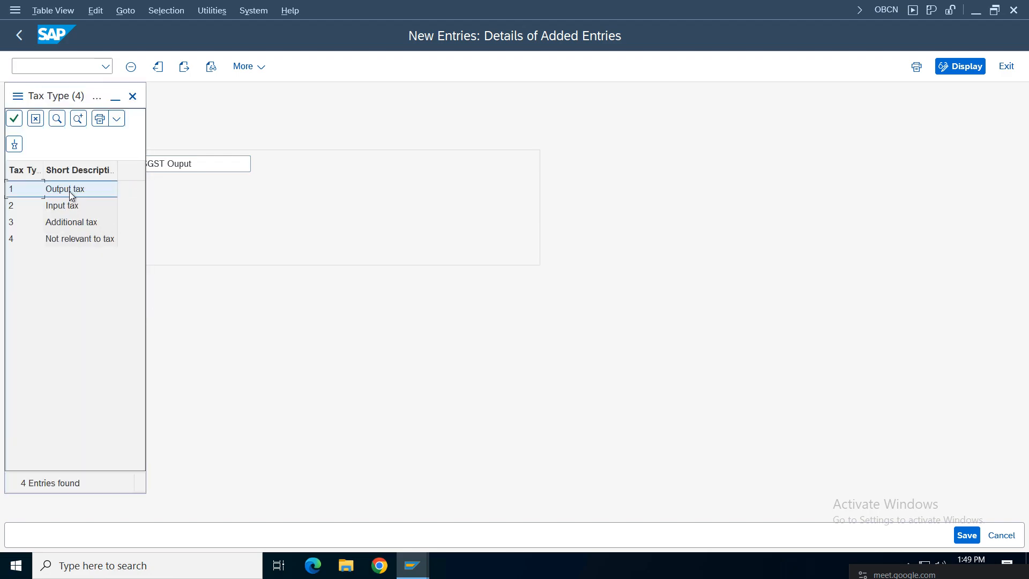
{"action": "left_click", "coordinate": [68, 189]}
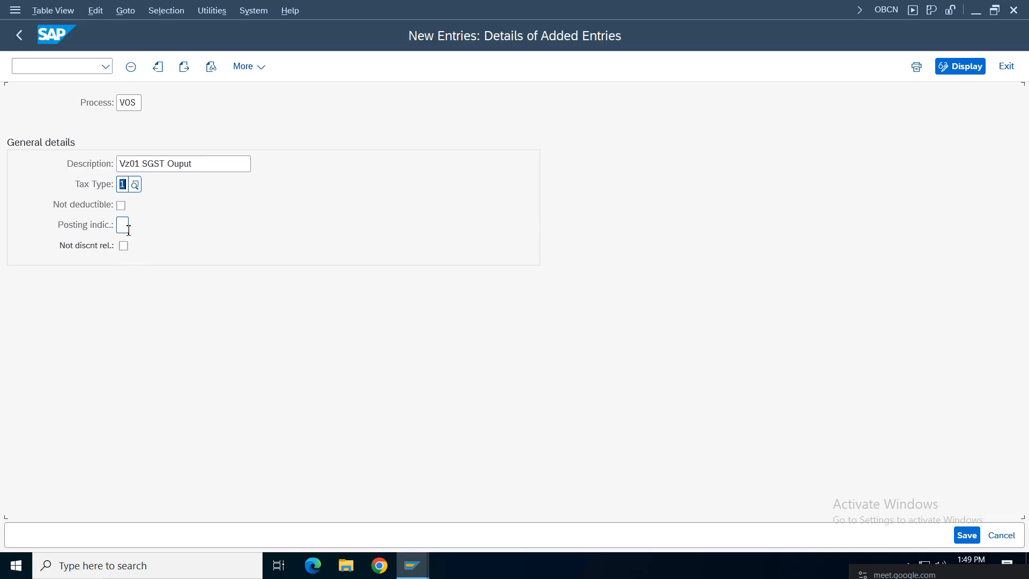
{"action": "left_click", "coordinate": [129, 231]}
{"action": "left_click", "coordinate": [131, 243]}
{"action": "key", "text": "F4"}
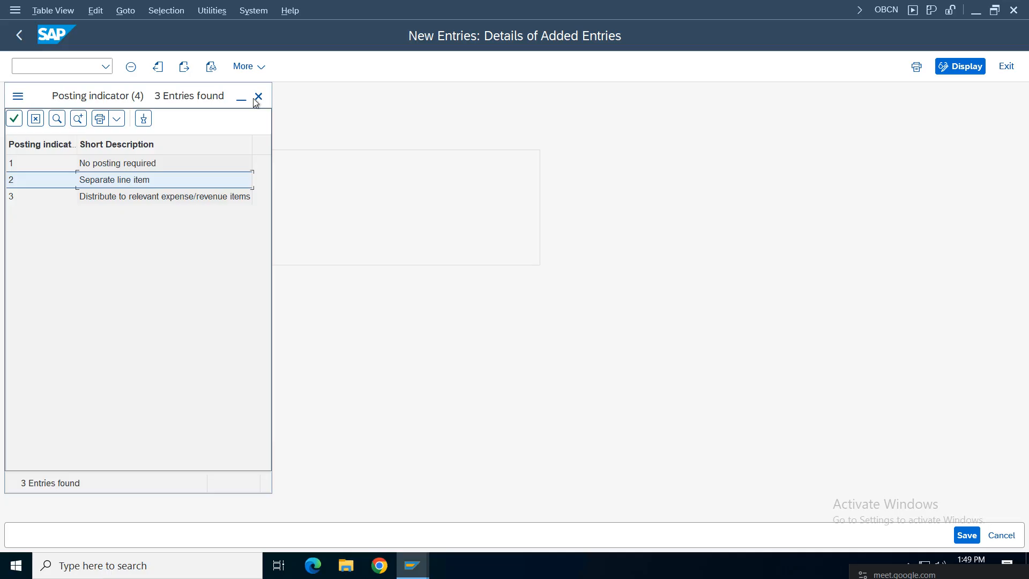
{"action": "left_click", "coordinate": [258, 96]}
Step: Save the new VOS key under the customizing request and return to the IMG tree
{"action": "left_click", "coordinate": [967, 535]}
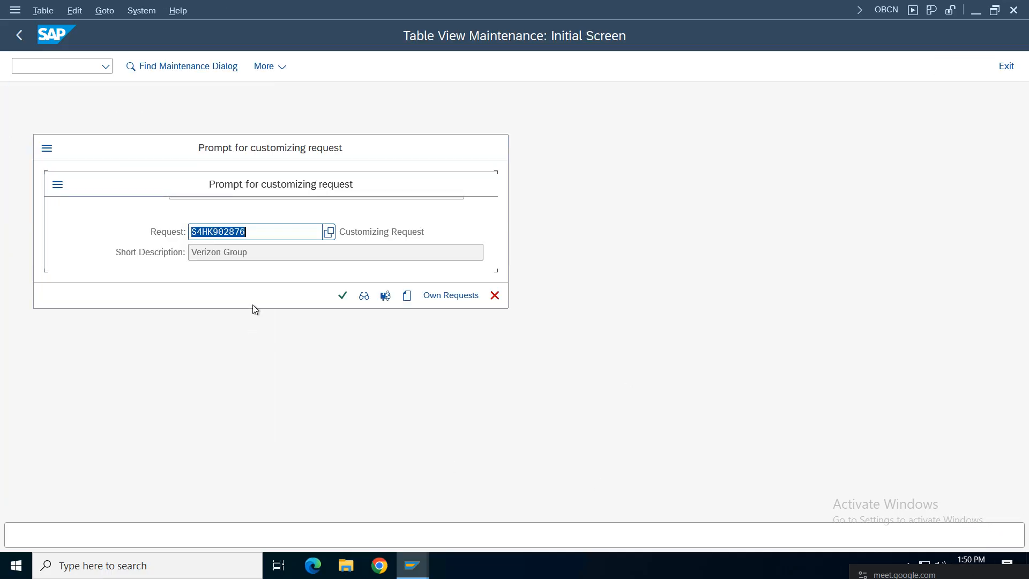
{"action": "left_click", "coordinate": [343, 296]}
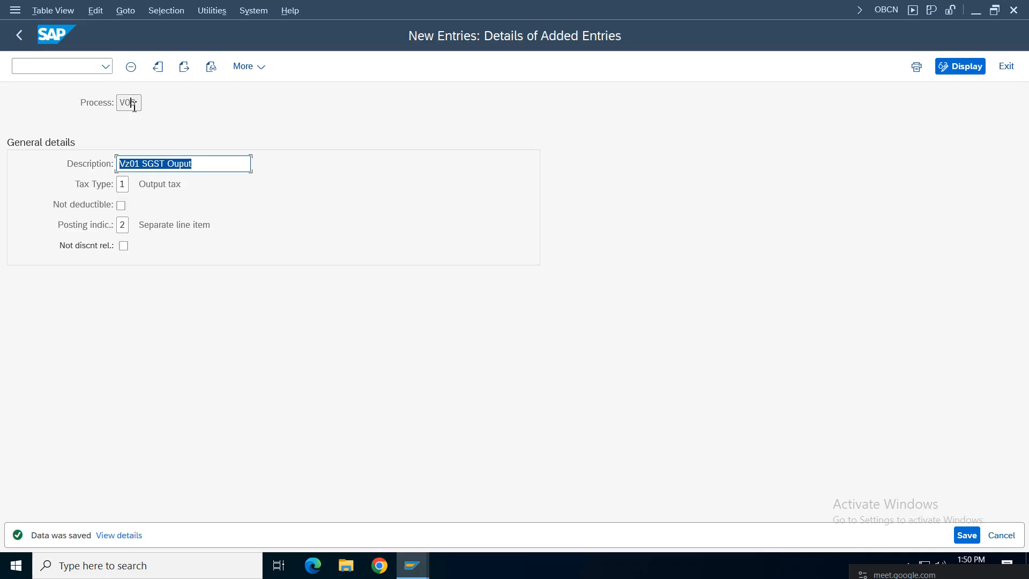
{"action": "left_click", "coordinate": [133, 105]}
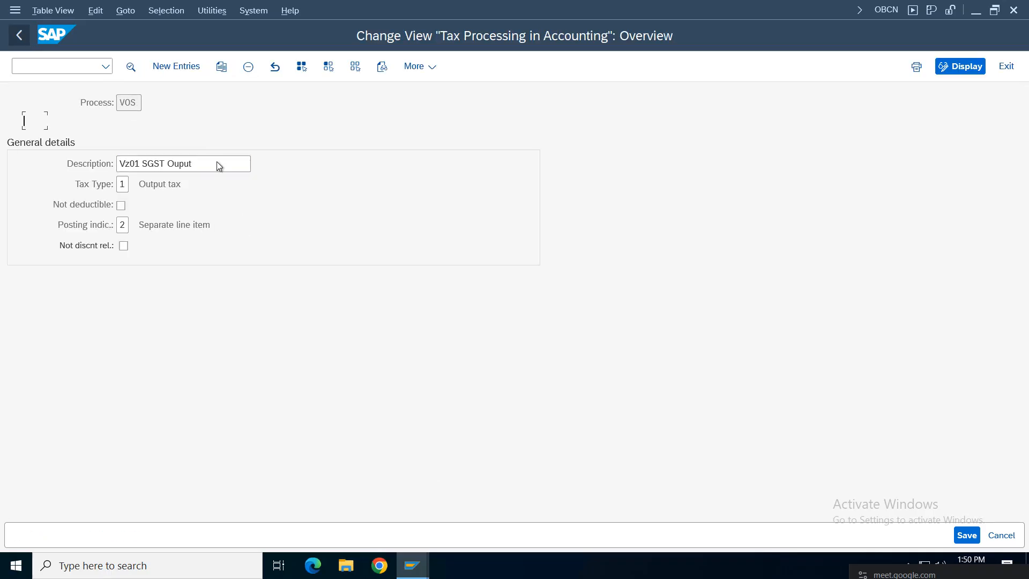
{"action": "left_click", "coordinate": [19, 36]}
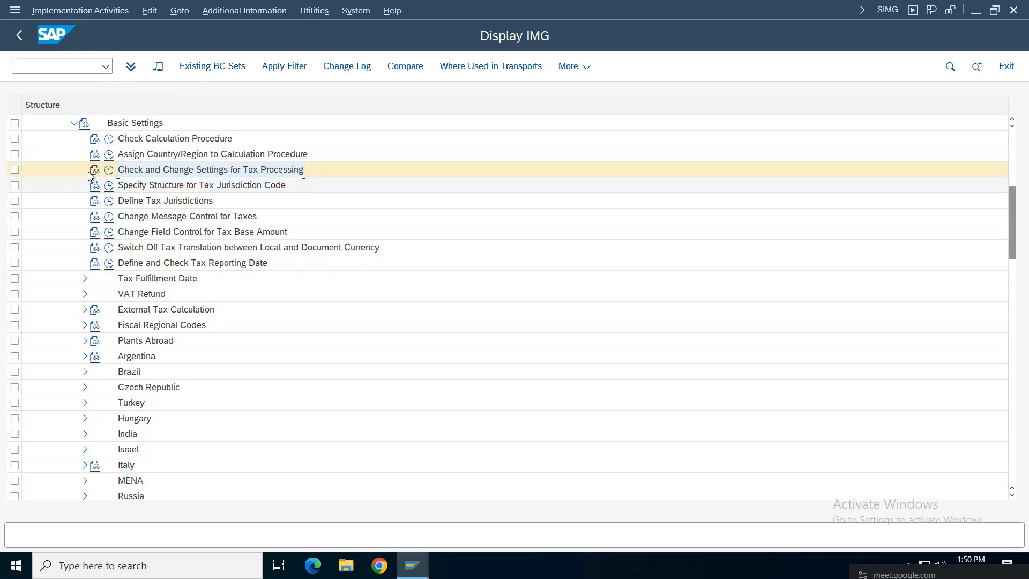
Step: Open Define Procedures, position to VZ01GS and open its control data
{"action": "left_click", "coordinate": [129, 169]}
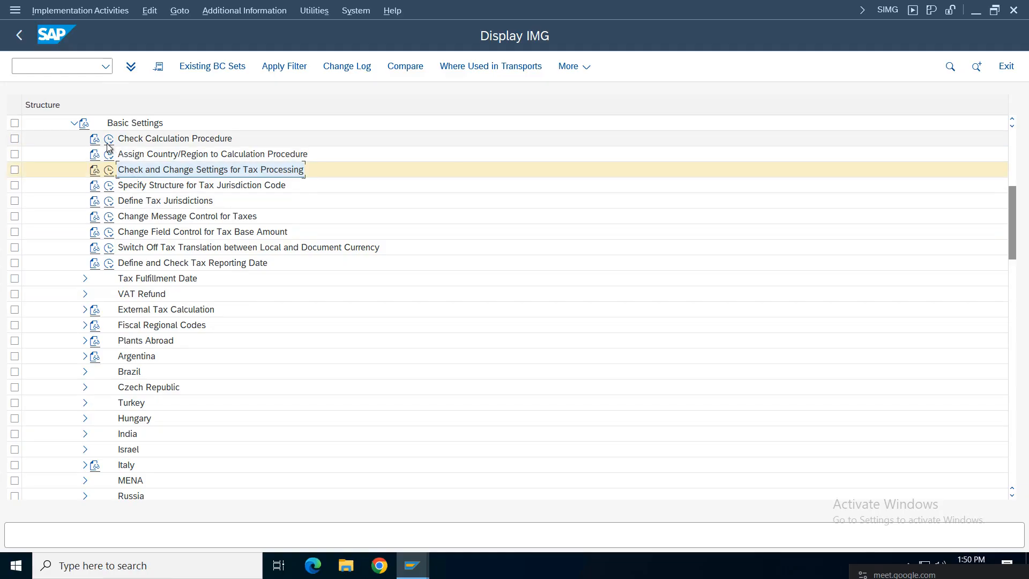
{"action": "left_click", "coordinate": [109, 170]}
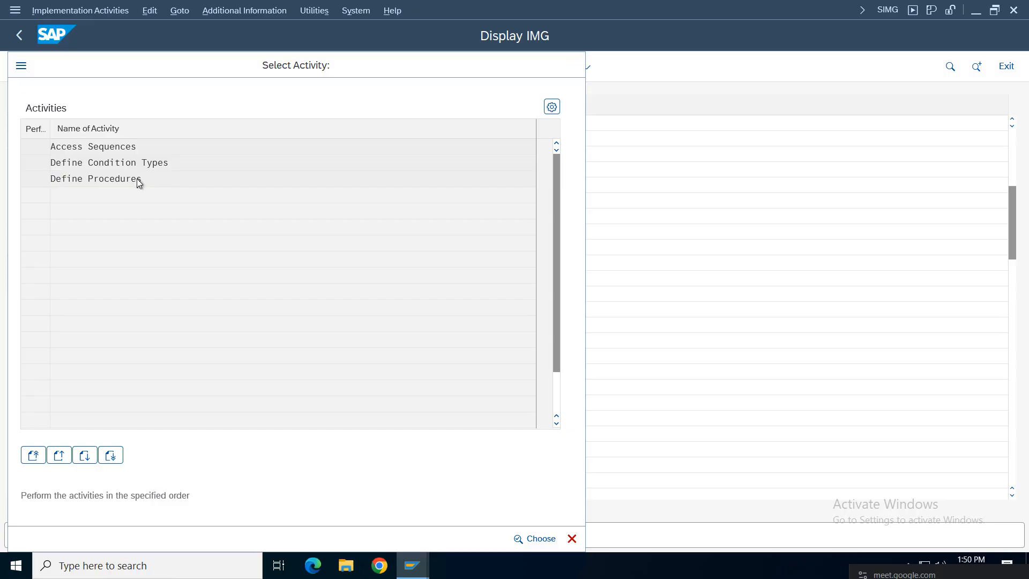
{"action": "double_click", "coordinate": [136, 180]}
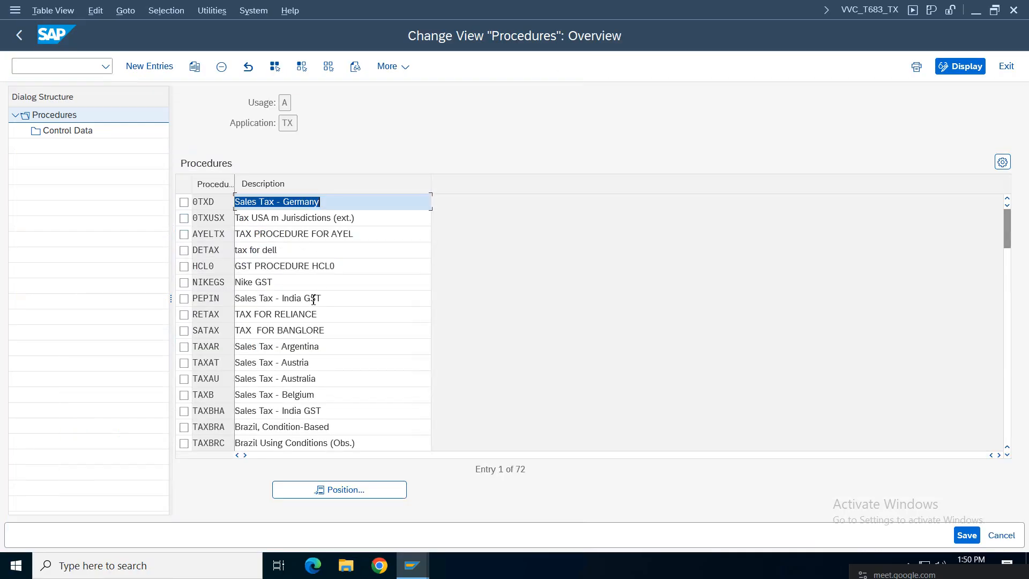
{"action": "left_click", "coordinate": [340, 489]}
{"action": "left_click", "coordinate": [198, 236]}
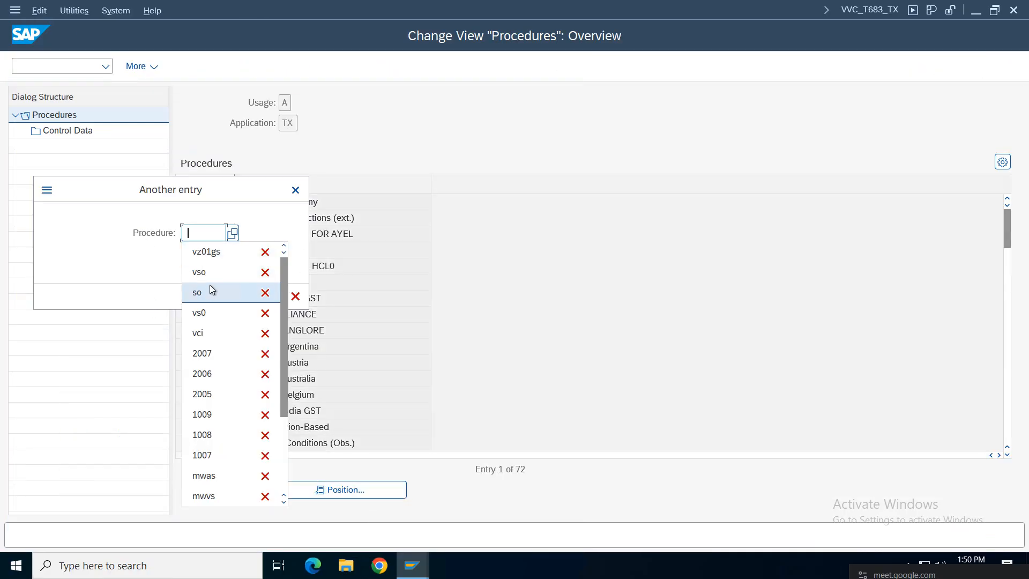
{"action": "left_click", "coordinate": [210, 254]}
{"action": "left_click", "coordinate": [273, 297]}
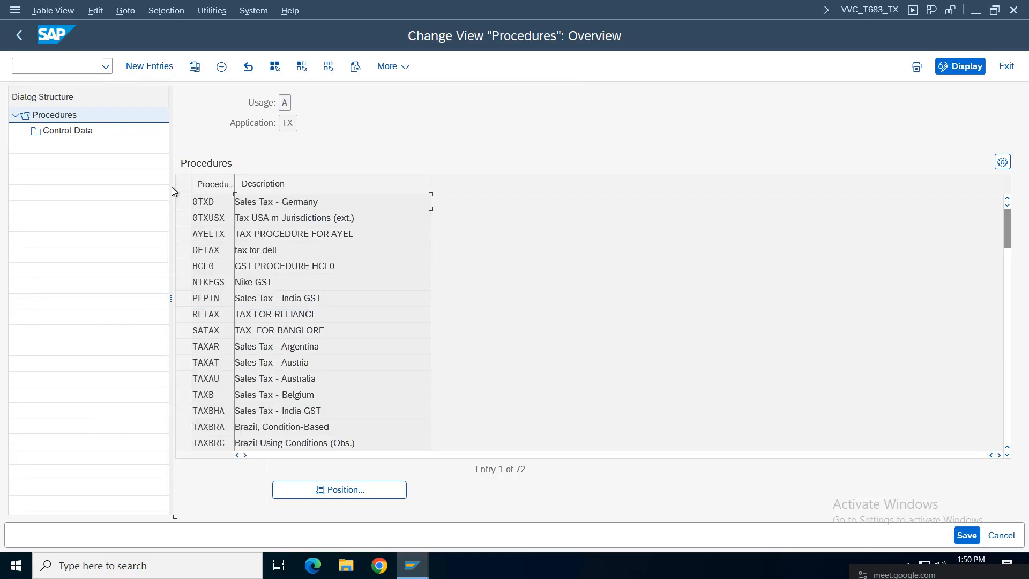
{"action": "left_click", "coordinate": [184, 202]}
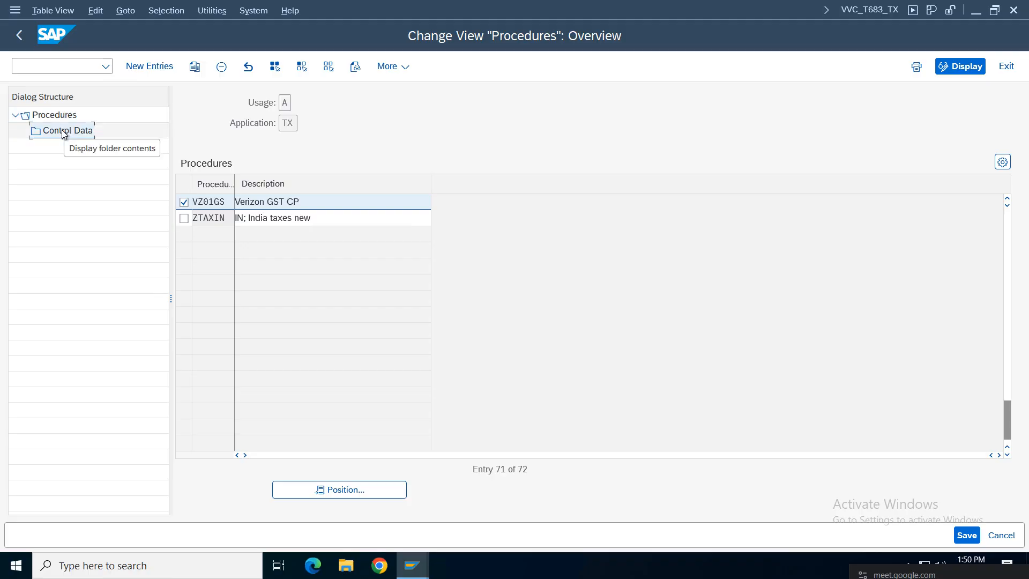
{"action": "double_click", "coordinate": [62, 129]}
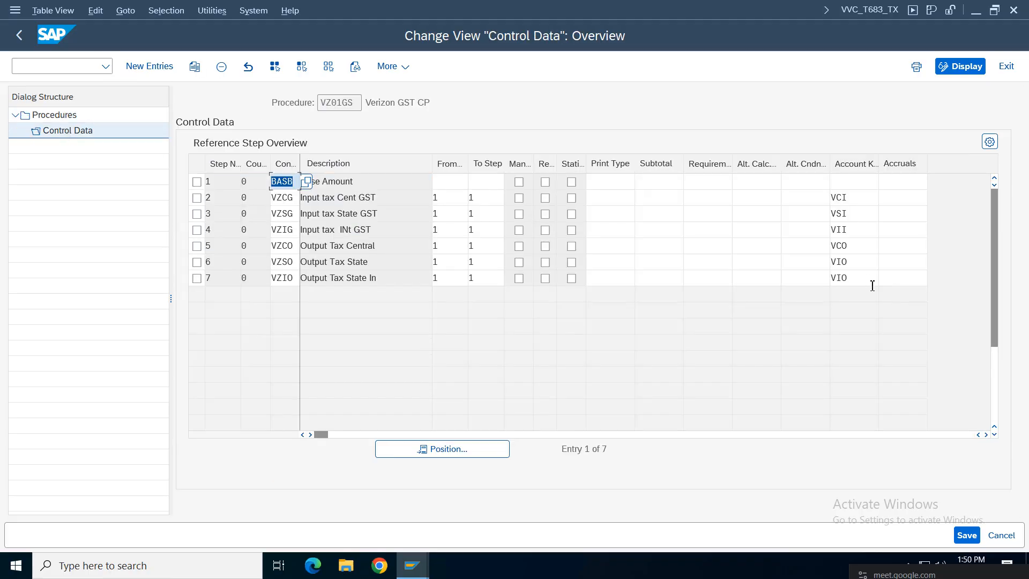
Step: Set step 6's account key to VOS and save under the customizing request
{"action": "left_click", "coordinate": [856, 261]}
{"action": "type", "text": "VI"}
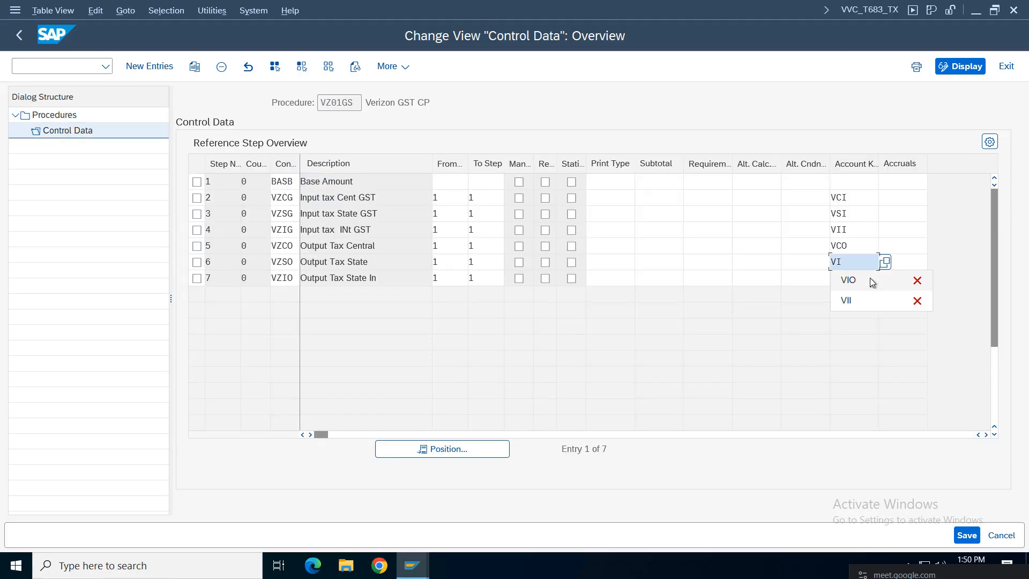
{"action": "key", "text": "BackSpace"}
{"action": "type", "text": "OS"}
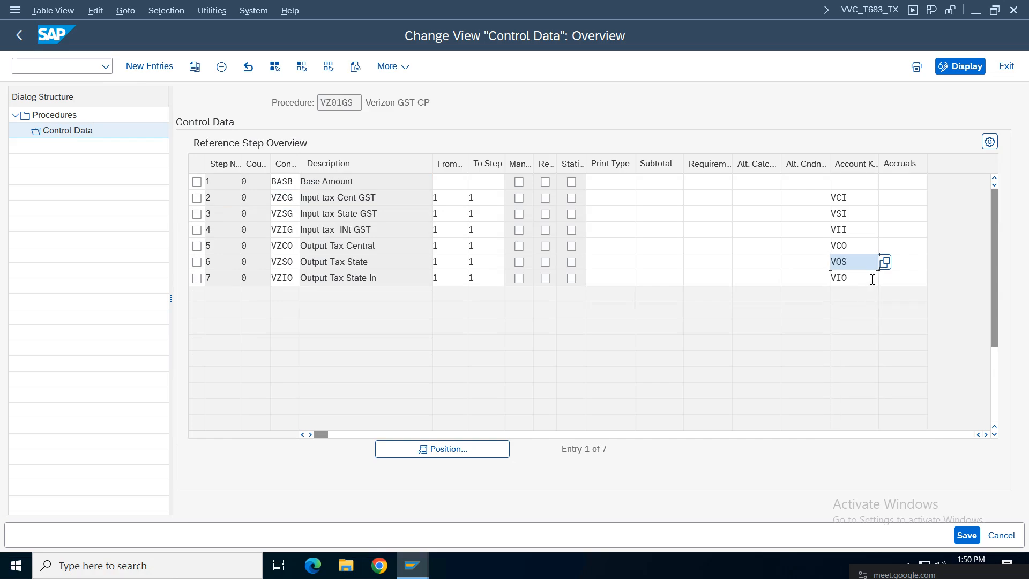
{"action": "key", "text": "Return"}
{"action": "left_click", "coordinate": [967, 535]}
{"action": "left_click", "coordinate": [343, 296]}
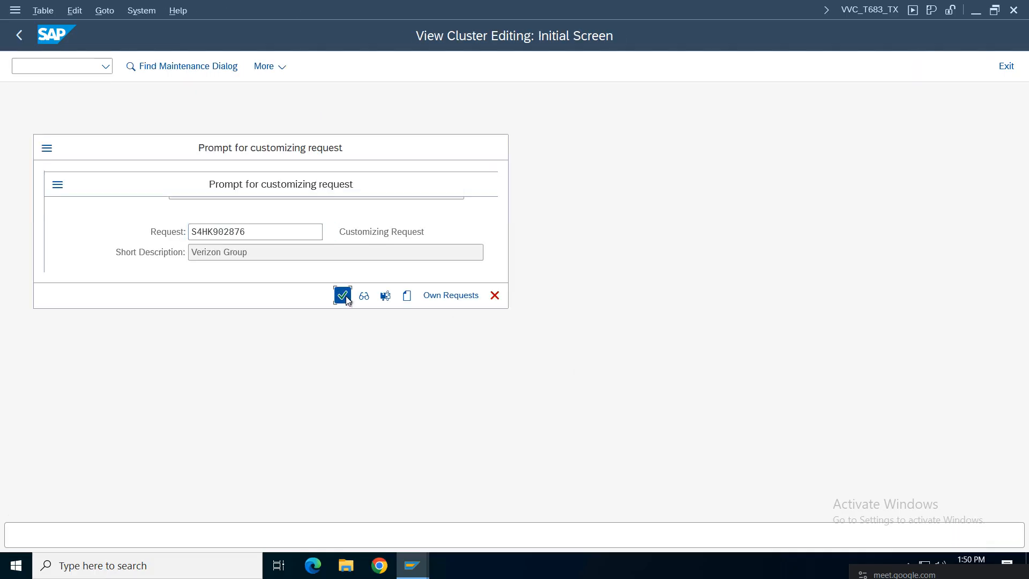
{"action": "left_click", "coordinate": [859, 269]}
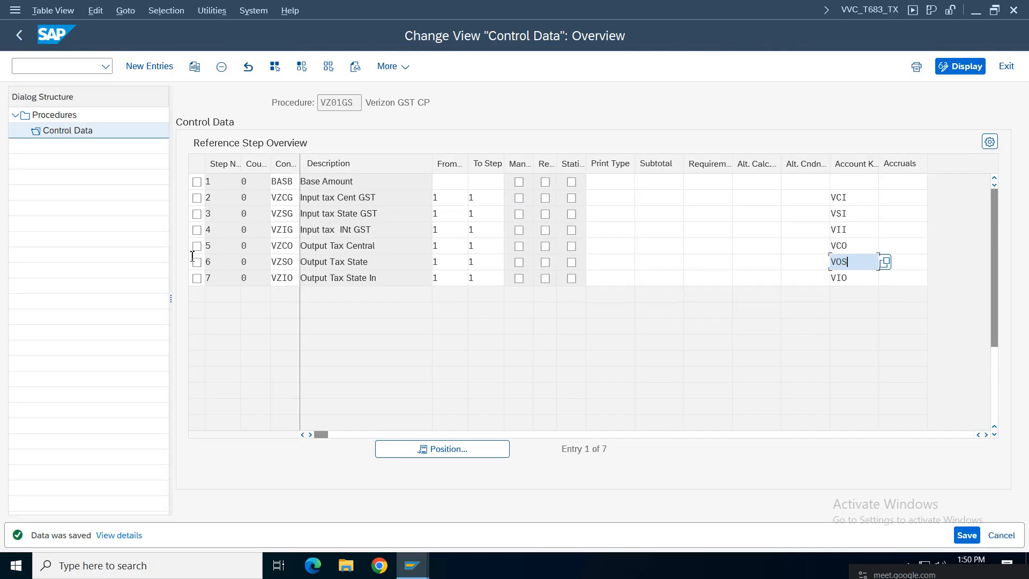
Step: Review the VZ01GS control data rows and account keys, widening the Account Key column
{"action": "left_click", "coordinate": [196, 262]}
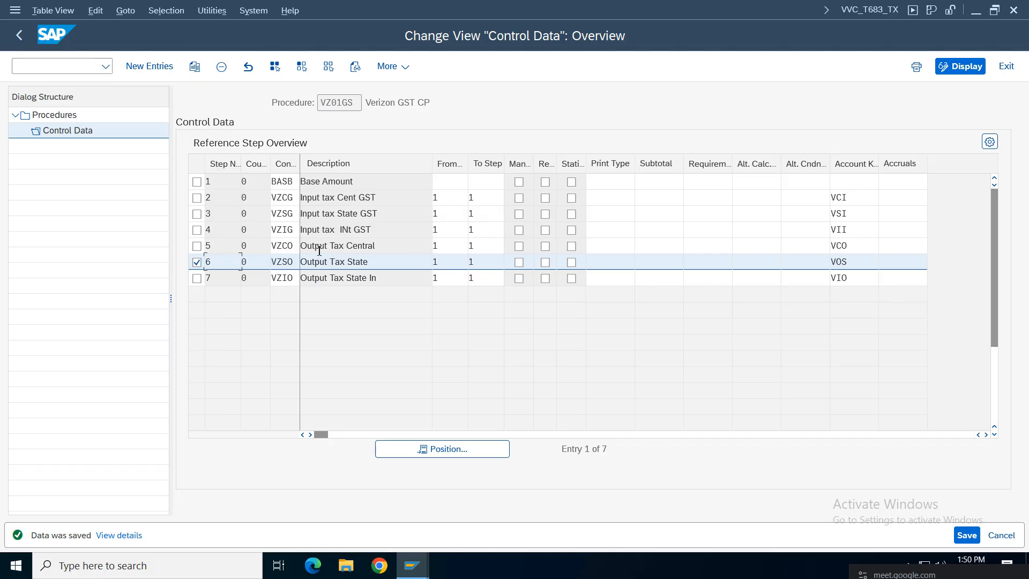
{"action": "left_click_drag", "start_coordinate": [380, 185], "coordinate": [295, 187]}
{"action": "left_click", "coordinate": [311, 185]}
{"action": "left_click_drag", "start_coordinate": [216, 182], "coordinate": [206, 182]}
{"action": "left_click", "coordinate": [458, 198]}
{"action": "left_click", "coordinate": [481, 197]}
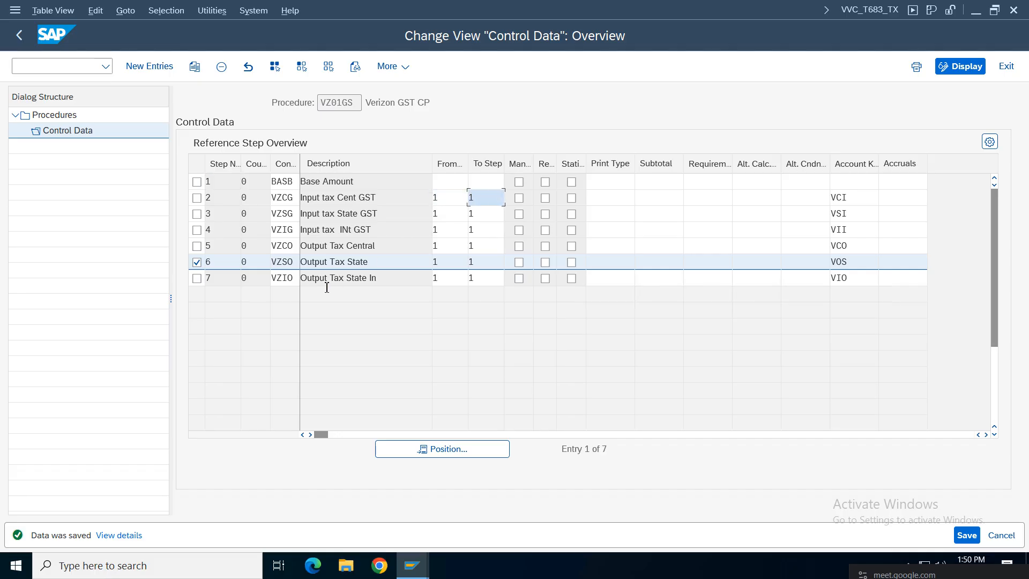
{"action": "left_click", "coordinate": [291, 275]}
{"action": "left_click", "coordinate": [217, 172]}
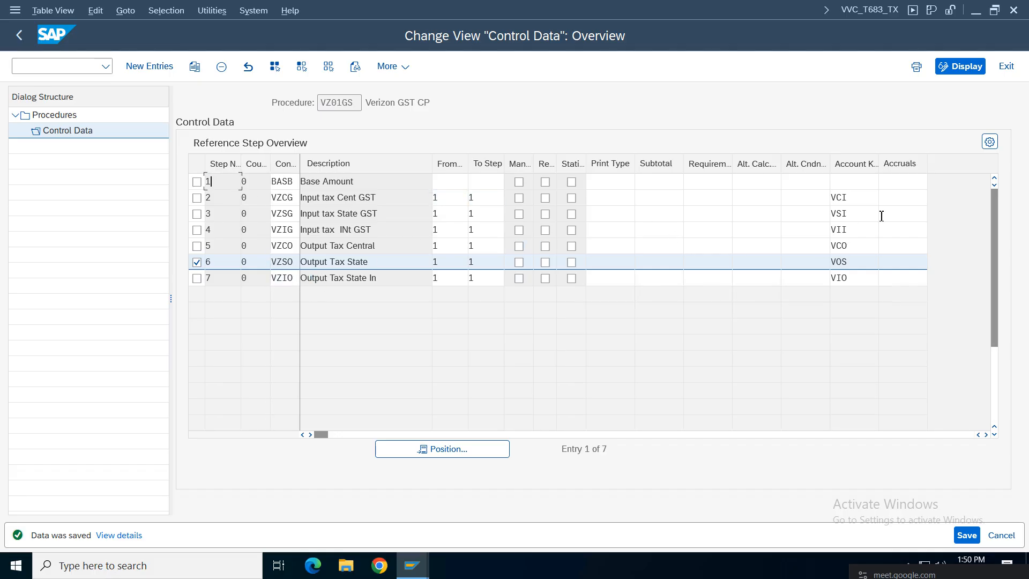
{"action": "left_click", "coordinate": [855, 202]}
{"action": "left_click_drag", "start_coordinate": [879, 163], "coordinate": [936, 165]}
{"action": "left_click", "coordinate": [860, 280]}
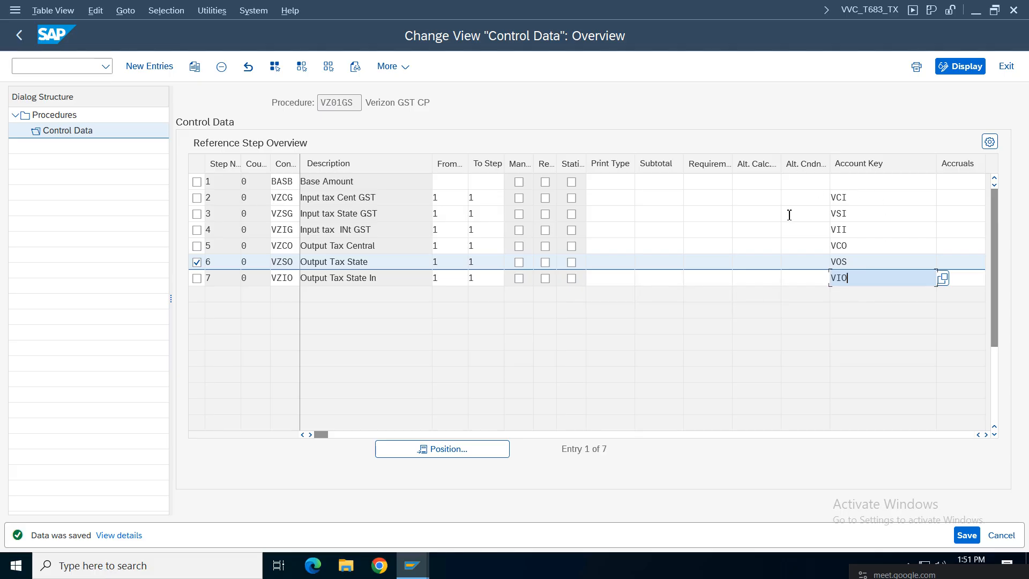
{"action": "left_click", "coordinate": [860, 201]}
{"action": "left_click", "coordinate": [856, 283]}
Step: Back out to the tax settings tree and minimise SAP to reveal the notes spreadsheet
{"action": "left_click", "coordinate": [19, 36]}
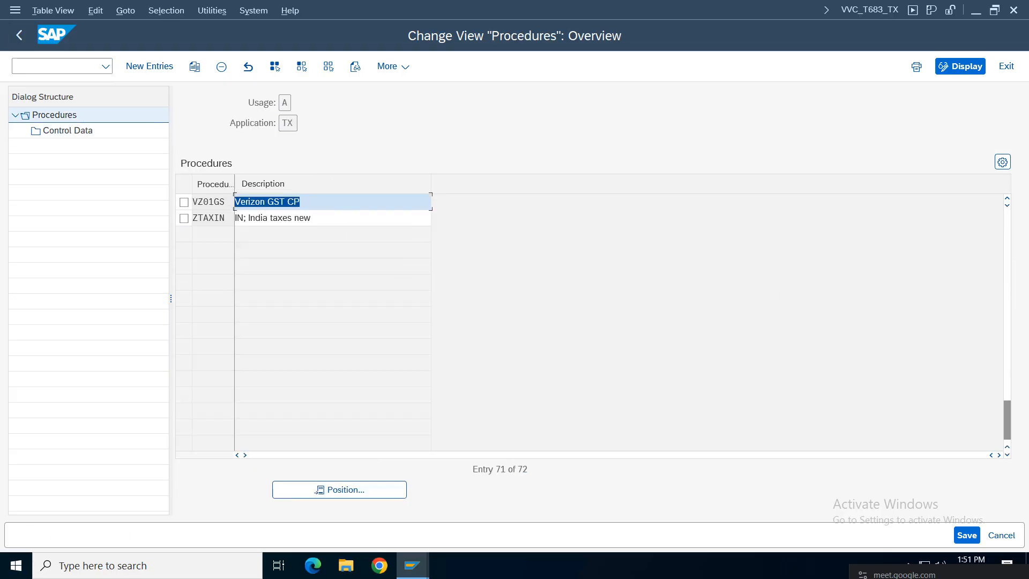
{"action": "left_click", "coordinate": [21, 36]}
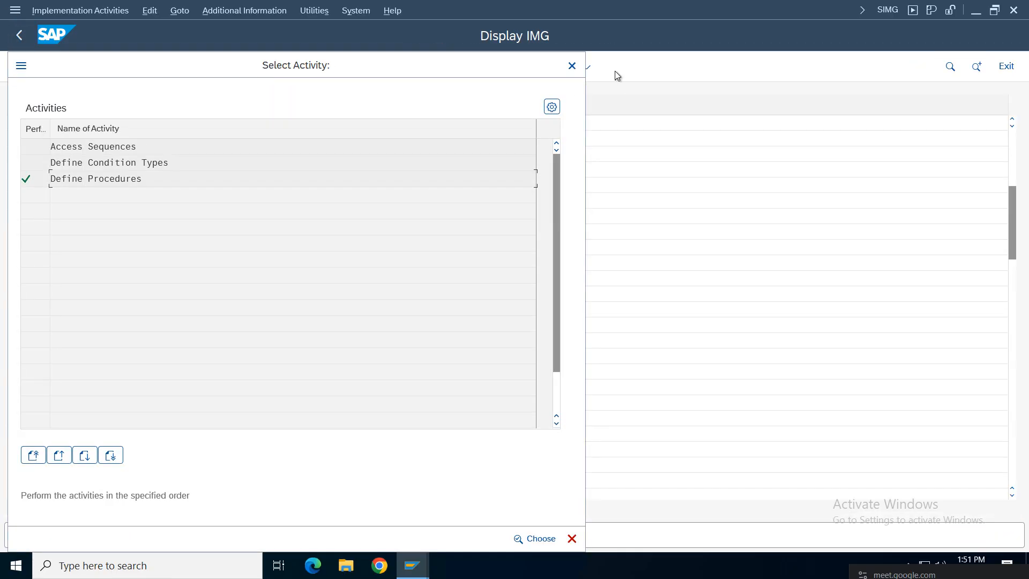
{"action": "left_click", "coordinate": [572, 66]}
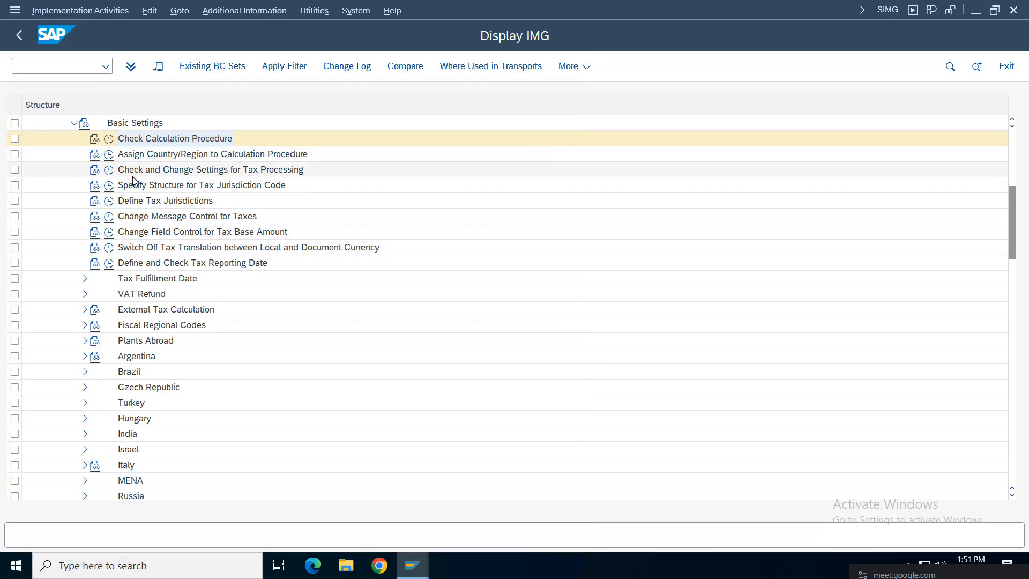
{"action": "left_click", "coordinate": [148, 156]}
{"action": "mouse_move", "coordinate": [557, 5]}
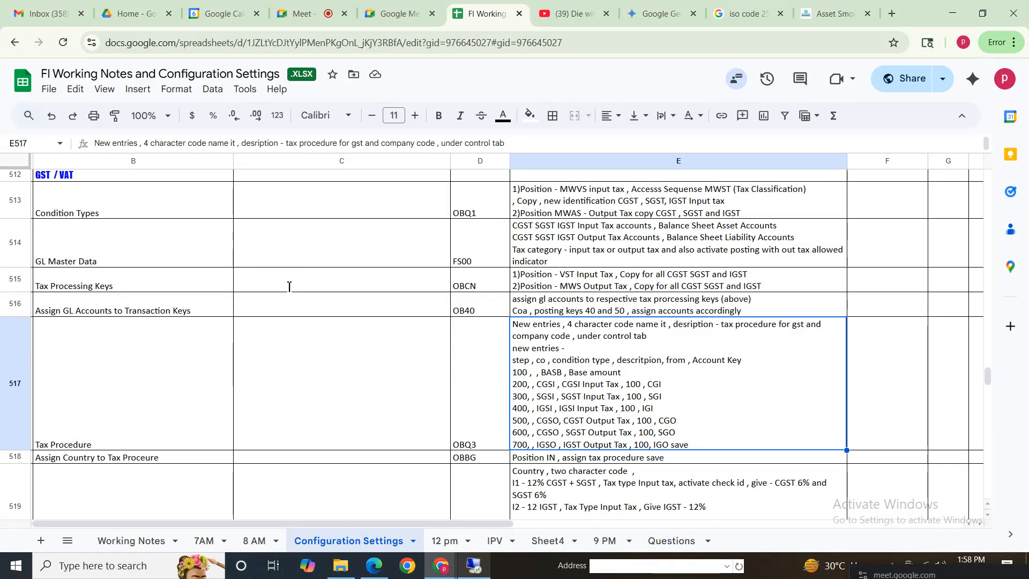
{"action": "left_click", "coordinate": [647, 8]}
Step: Select the Tax Procedure notes in B517:E517 and move down to the OBBG note in B518
{"action": "left_click_drag", "start_coordinate": [80, 399], "coordinate": [786, 390]}
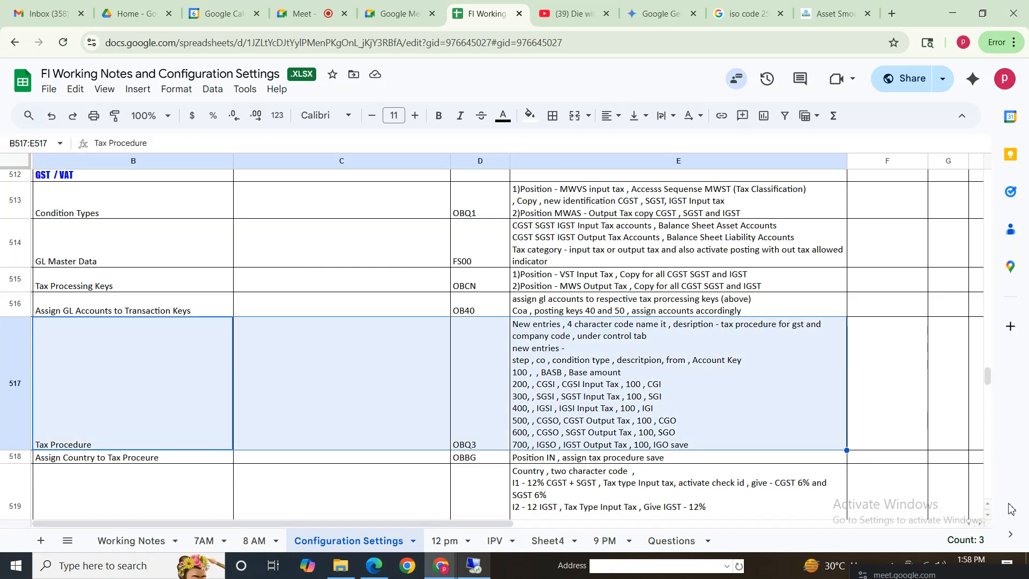
{"action": "scroll", "coordinate": [988, 382], "scroll_direction": "down", "scroll_amount": 3}
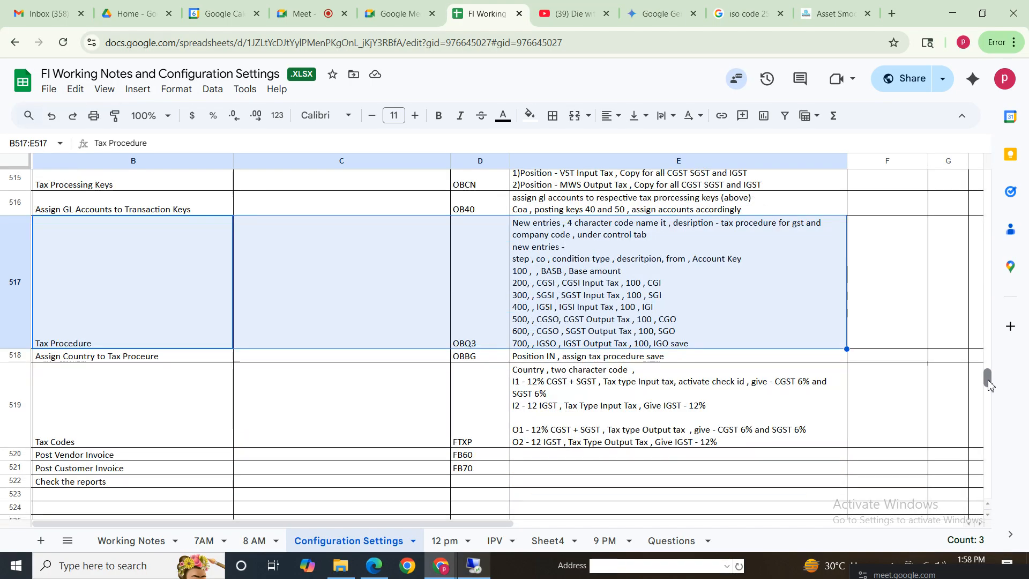
{"action": "key", "text": "Down"}
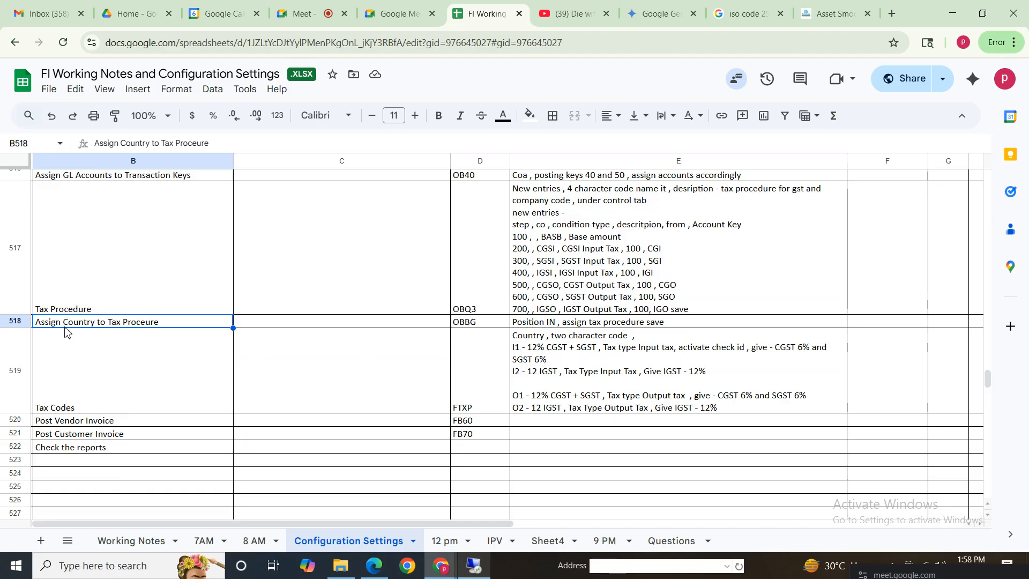
Step: Open the country-to-procedure assignment table and jump to India (IN)
{"action": "left_click", "coordinate": [475, 568]}
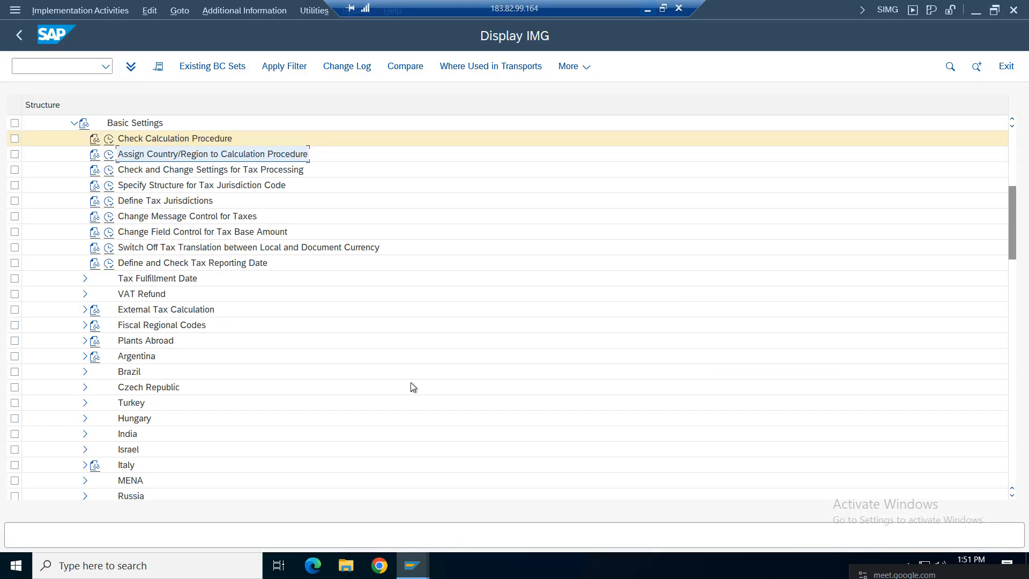
{"action": "left_click", "coordinate": [109, 156]}
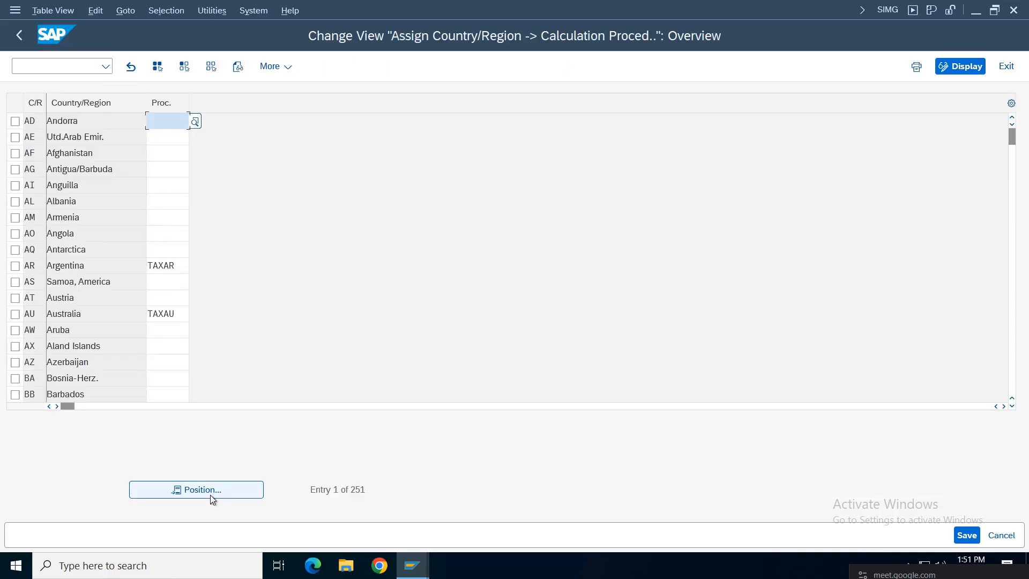
{"action": "left_click", "coordinate": [210, 494]}
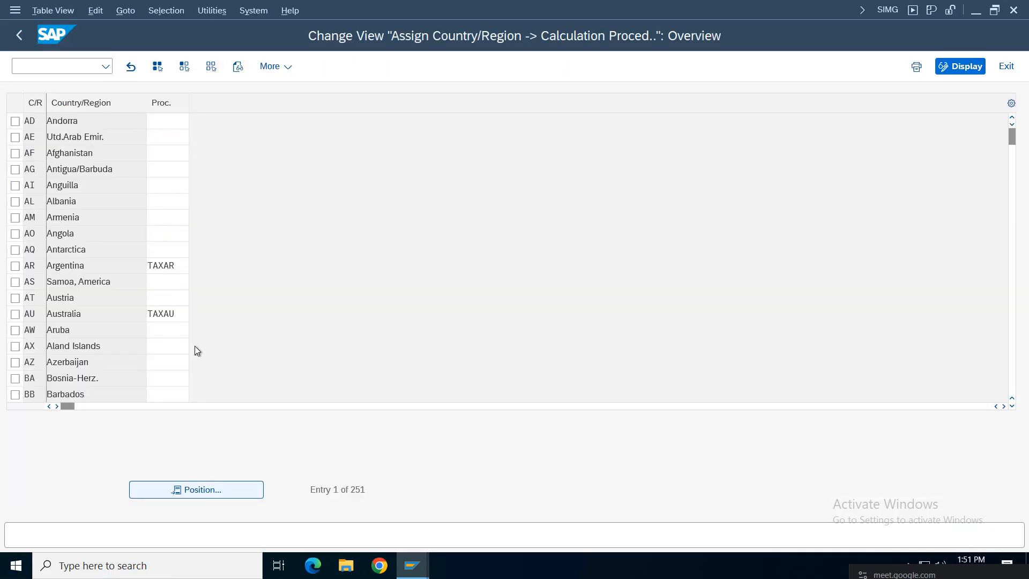
{"action": "type", "text": "in"}
{"action": "key", "text": "Return"}
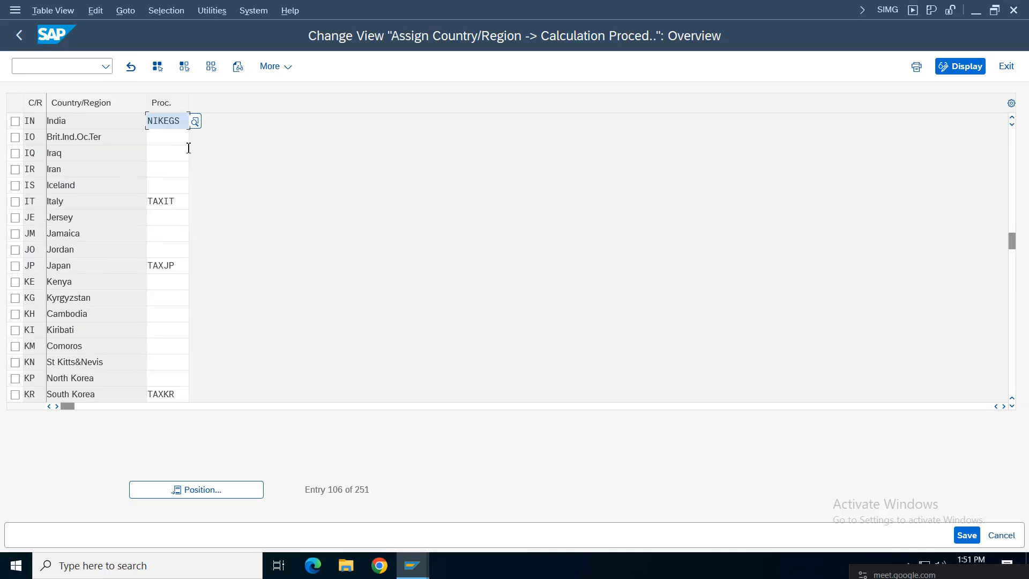
Step: Replace NIKEGS with VZ01GS for India and save under the customizing request
{"action": "key", "text": "BackSpace"}
{"action": "key", "text": "BackSpace"}
{"action": "key", "text": "BackSpace"}
{"action": "key", "text": "BackSpace"}
{"action": "key", "text": "BackSpace"}
{"action": "key", "text": "BackSpace"}
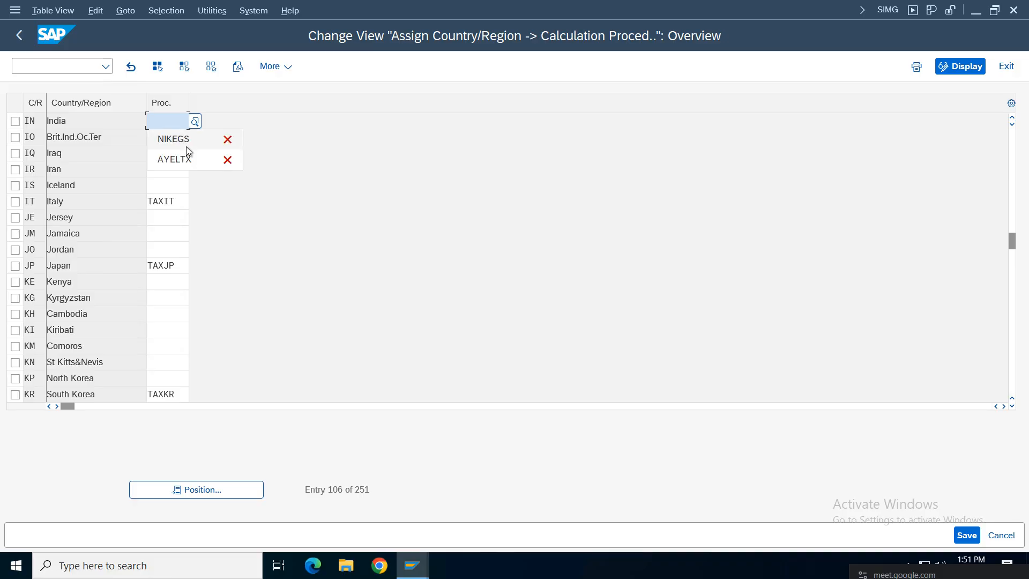
{"action": "type", "text": "VZ)!"}
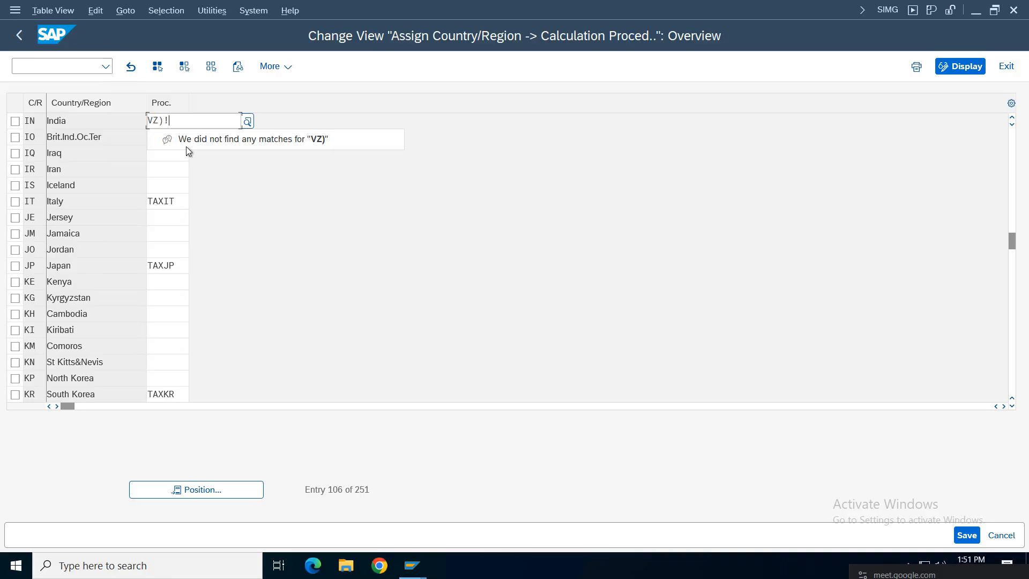
{"action": "key", "text": "BackSpace"}
{"action": "type", "text": "01GS"}
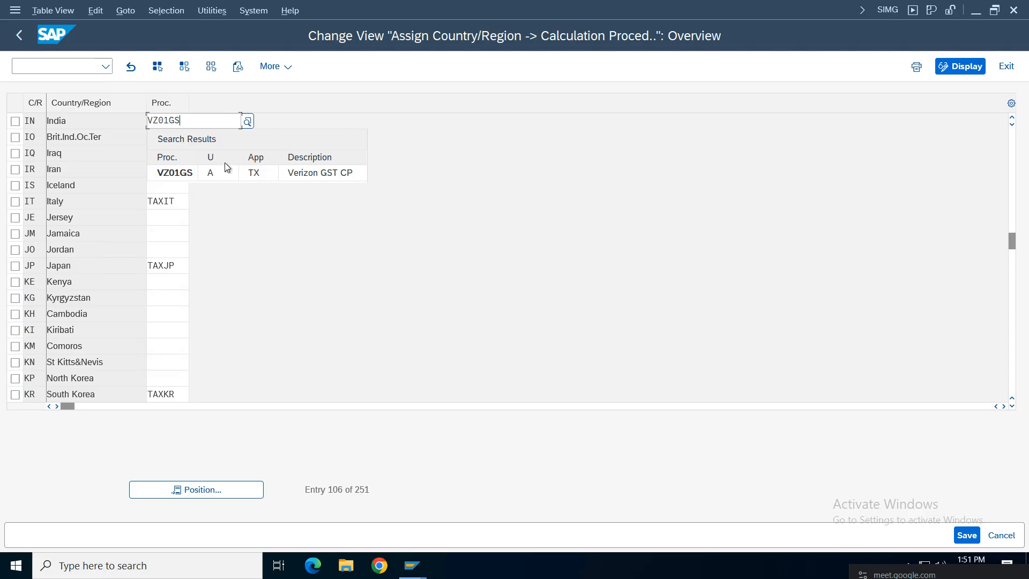
{"action": "left_click", "coordinate": [268, 173]}
{"action": "key", "text": "ctrl+s"}
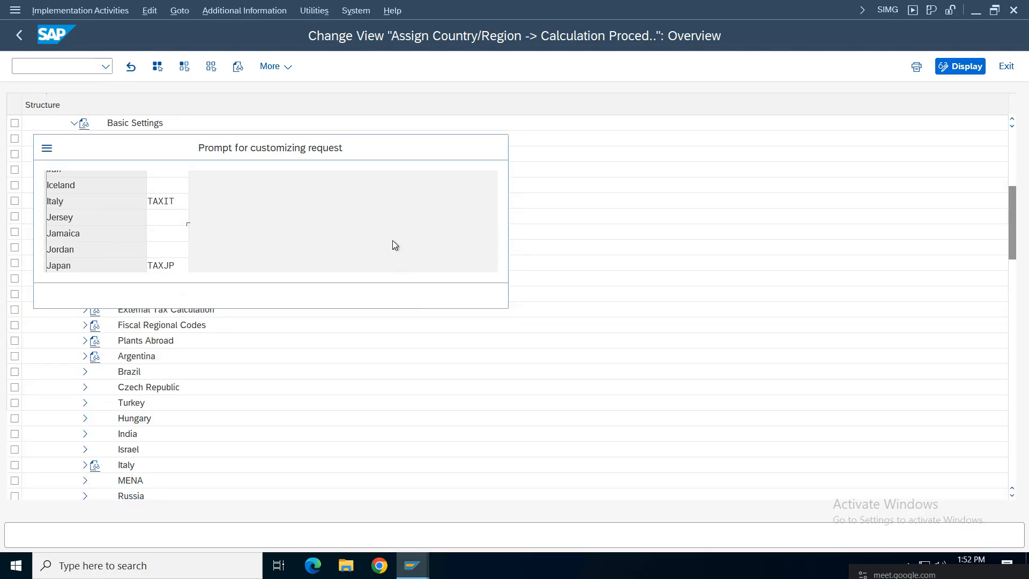
{"action": "left_click", "coordinate": [341, 296]}
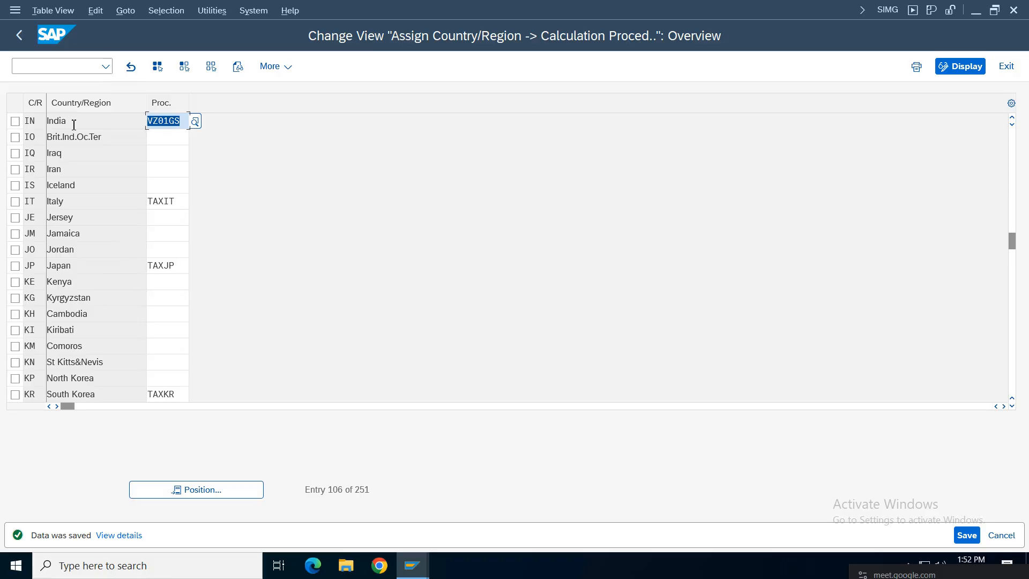
Step: Return to the tax settings tree, minimise SAP, and select the Tax Codes note in B519
{"action": "left_click", "coordinate": [16, 45]}
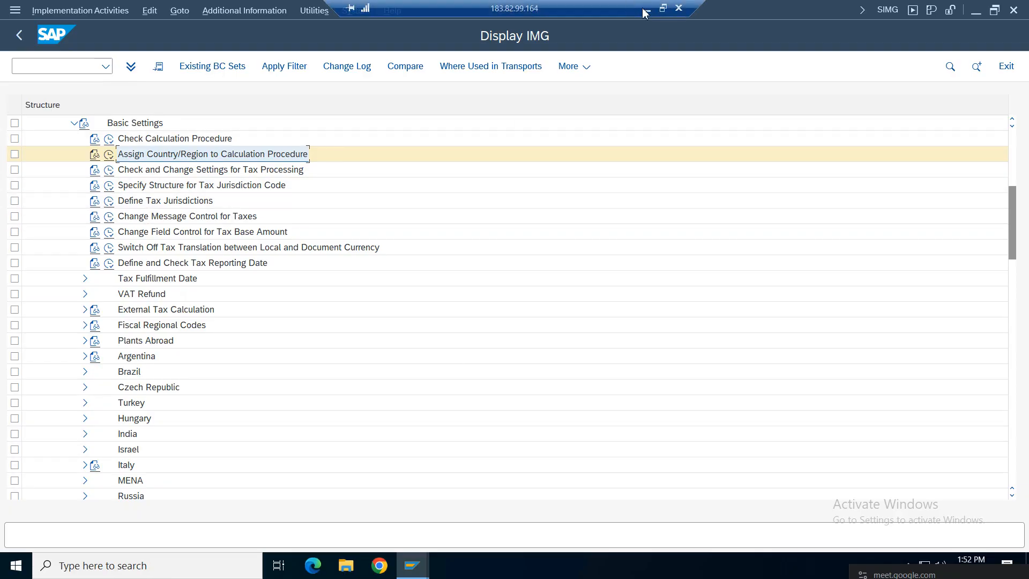
{"action": "left_click", "coordinate": [643, 9]}
{"action": "left_click", "coordinate": [107, 369]}
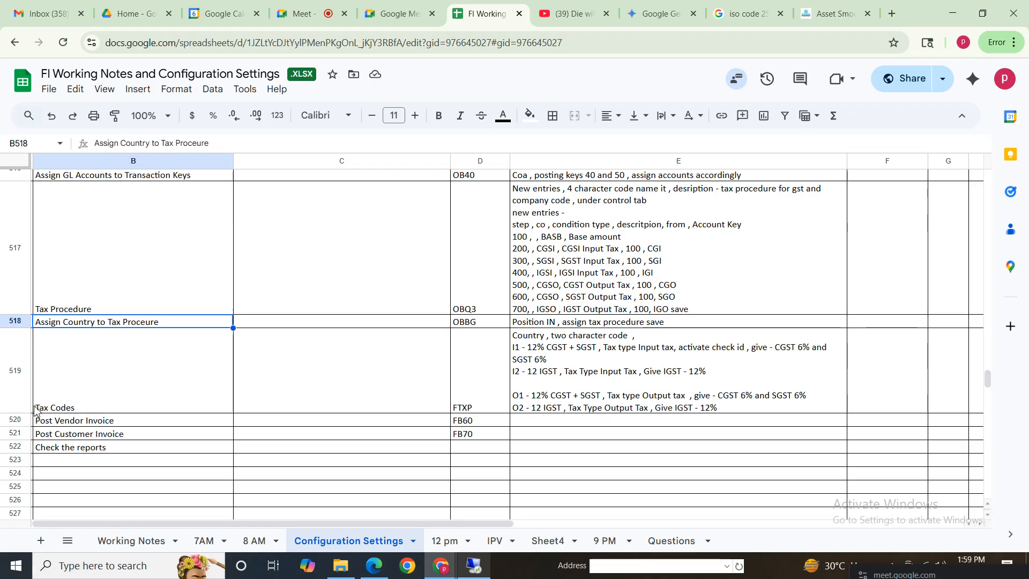
{"action": "left_click", "coordinate": [16, 386]}
{"action": "left_click_drag", "start_coordinate": [138, 362], "coordinate": [738, 371]}
{"action": "left_click", "coordinate": [88, 319]}
{"action": "left_click_drag", "start_coordinate": [62, 386], "coordinate": [714, 406]}
{"action": "left_click", "coordinate": [580, 361]}
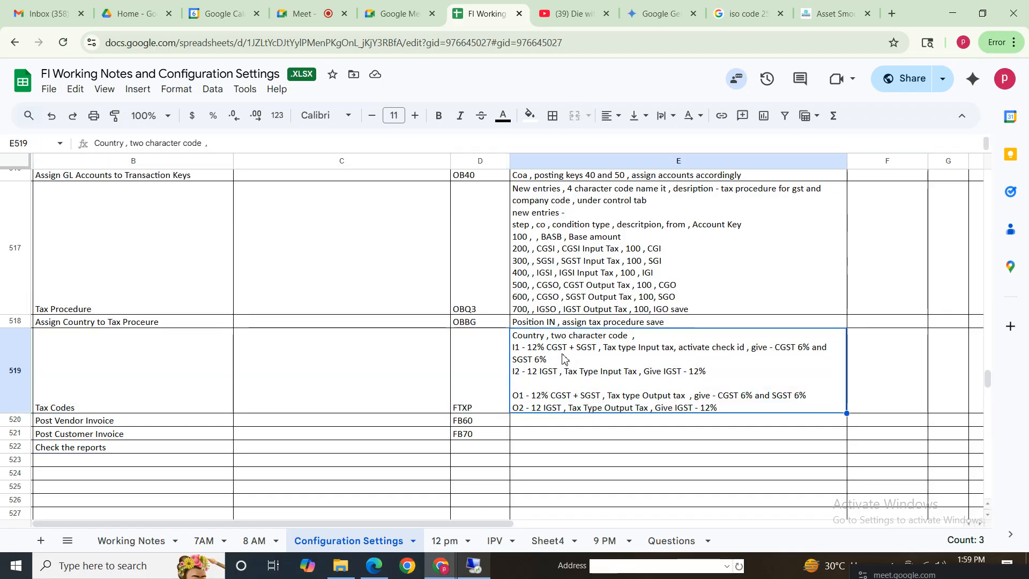
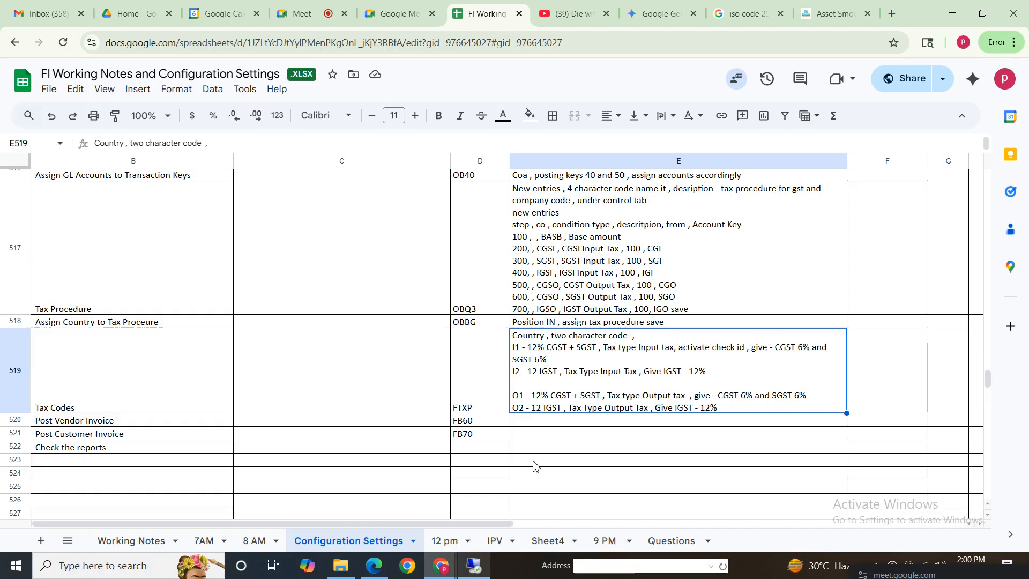
Step: Switch from the Google Sheets tax-code notes to the SAP Display IMG window
{"action": "left_click", "coordinate": [473, 569]}
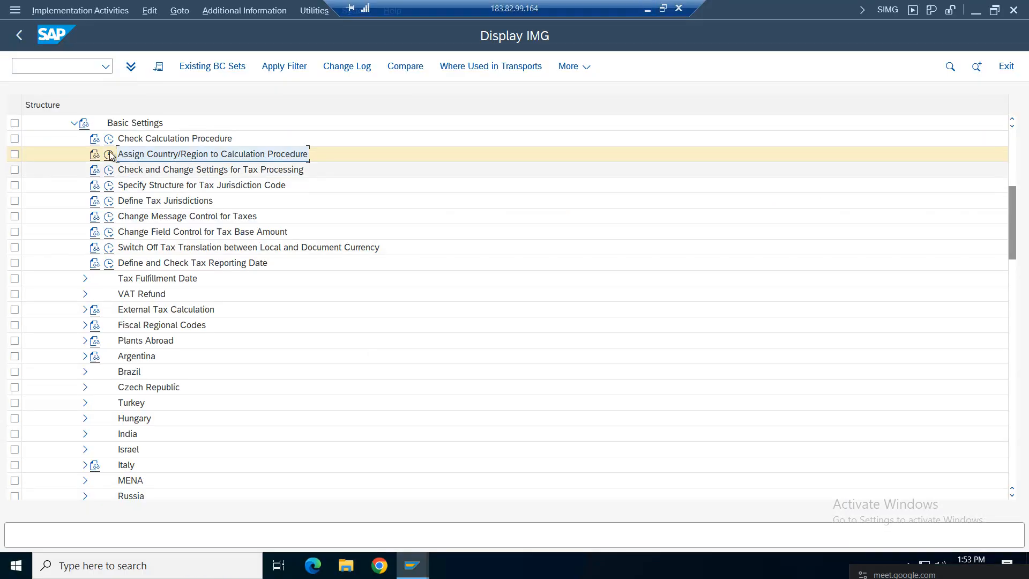
Step: Open Define Tax Codes for Sales and Purchases under Calculation for country IN
{"action": "left_click", "coordinate": [74, 124]}
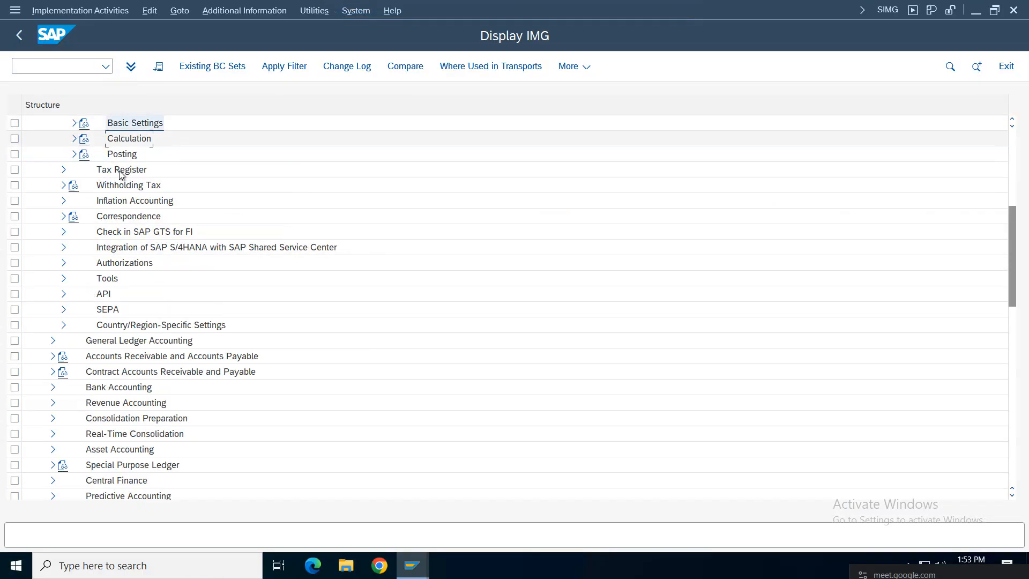
{"action": "left_click", "coordinate": [73, 138]}
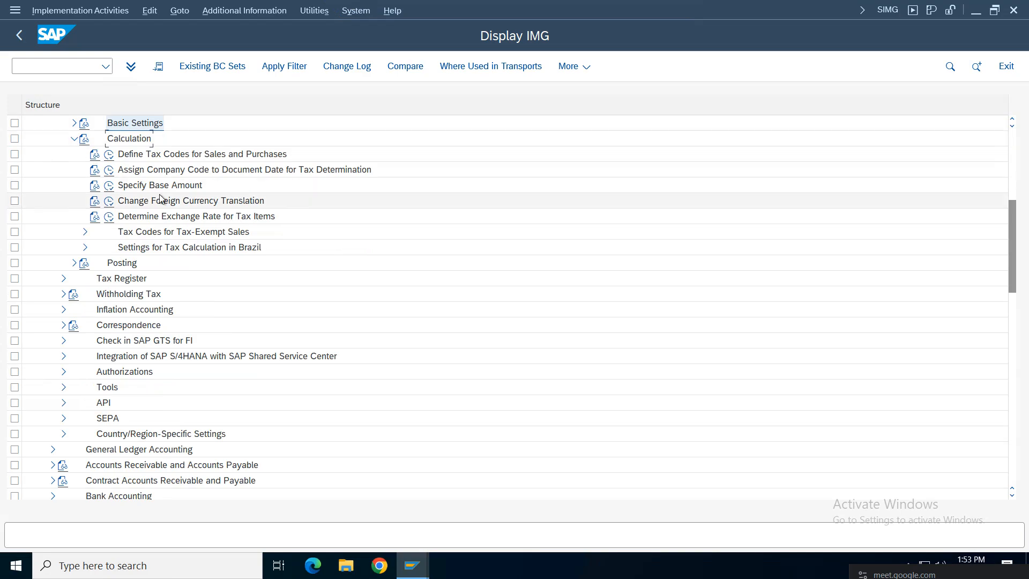
{"action": "double_click", "coordinate": [121, 154]}
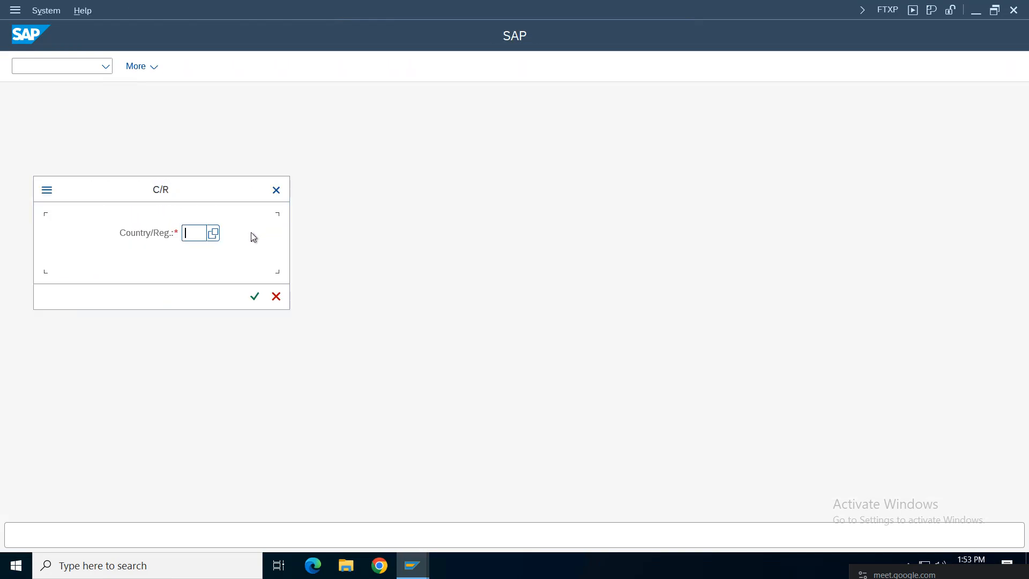
{"action": "type", "text": "IN"}
{"action": "key", "text": "Return"}
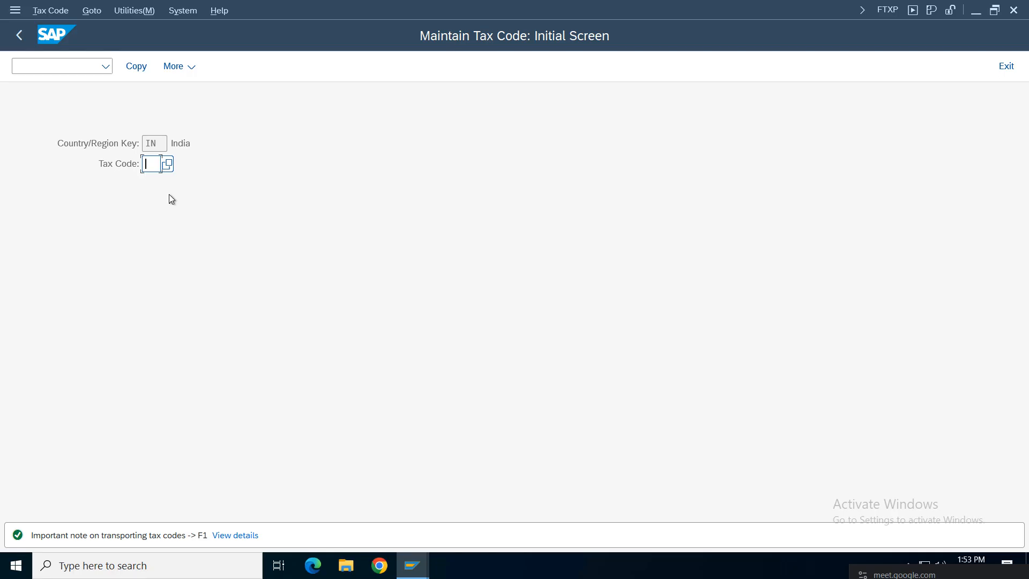
Step: Start creating the new tax code V1
{"action": "type", "text": "V"}
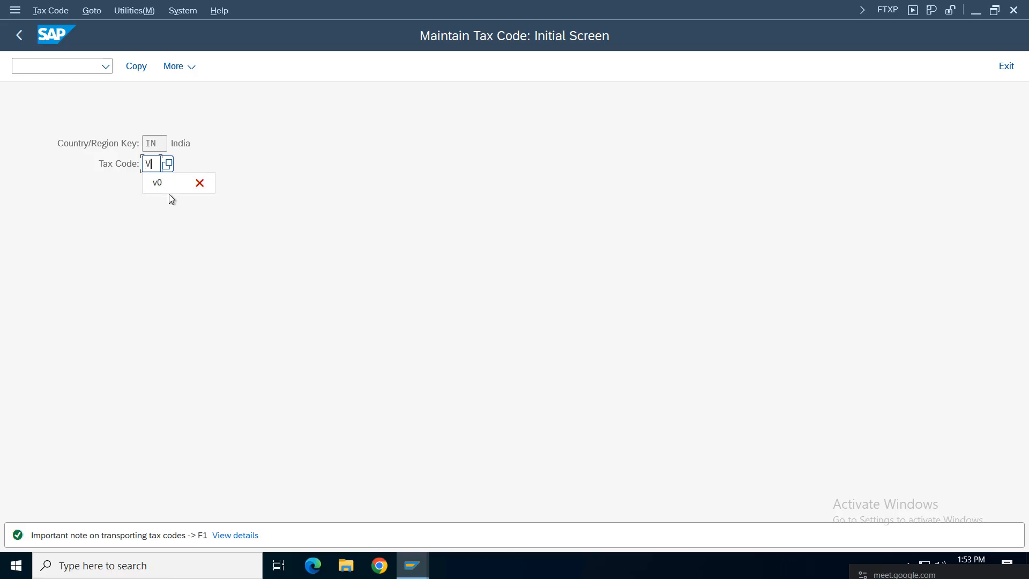
{"action": "type", "text": "I"}
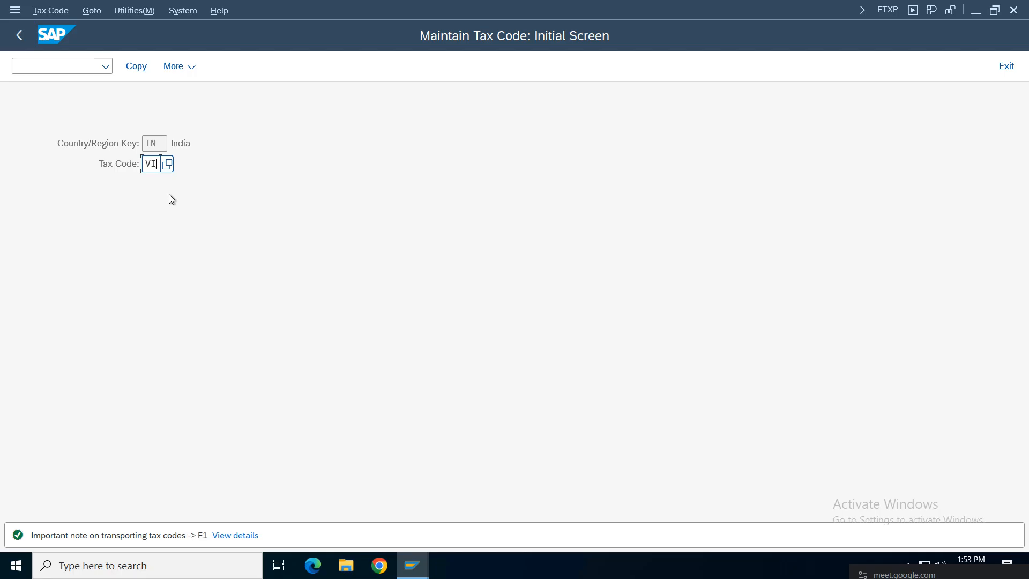
{"action": "key", "text": "BackSpace"}
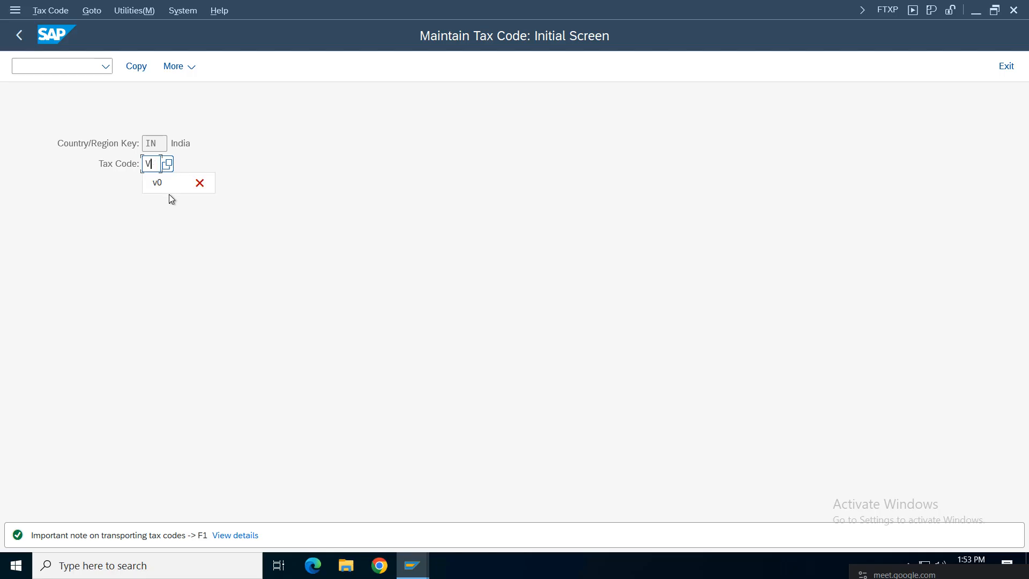
{"action": "type", "text": "1"}
{"action": "key", "text": "Return"}
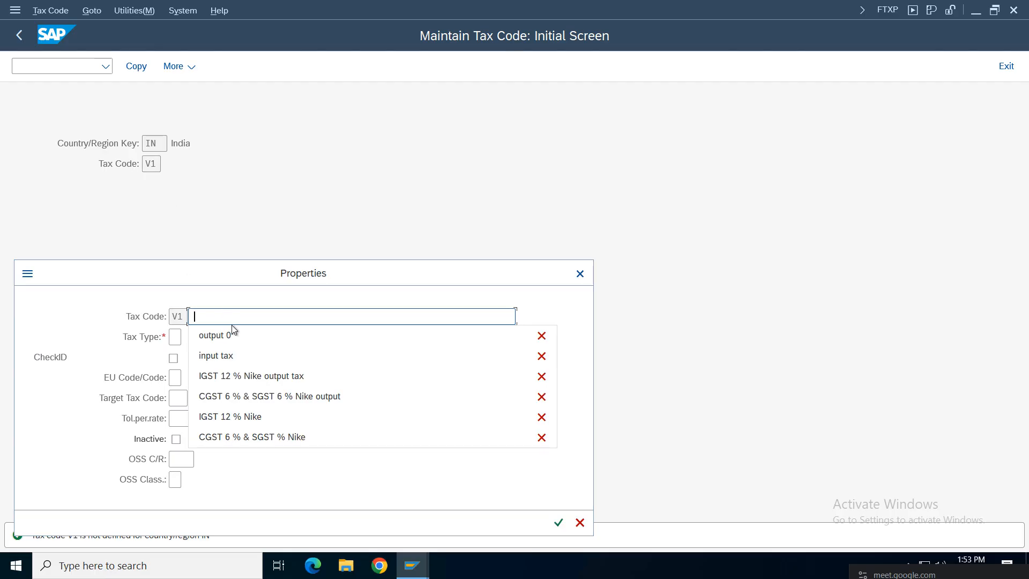
Step: Describe V1 as 'IGST 12 % VZ01 Input Tax' with tax type V and CheckID on, then confirm
{"action": "left_click", "coordinate": [236, 376]}
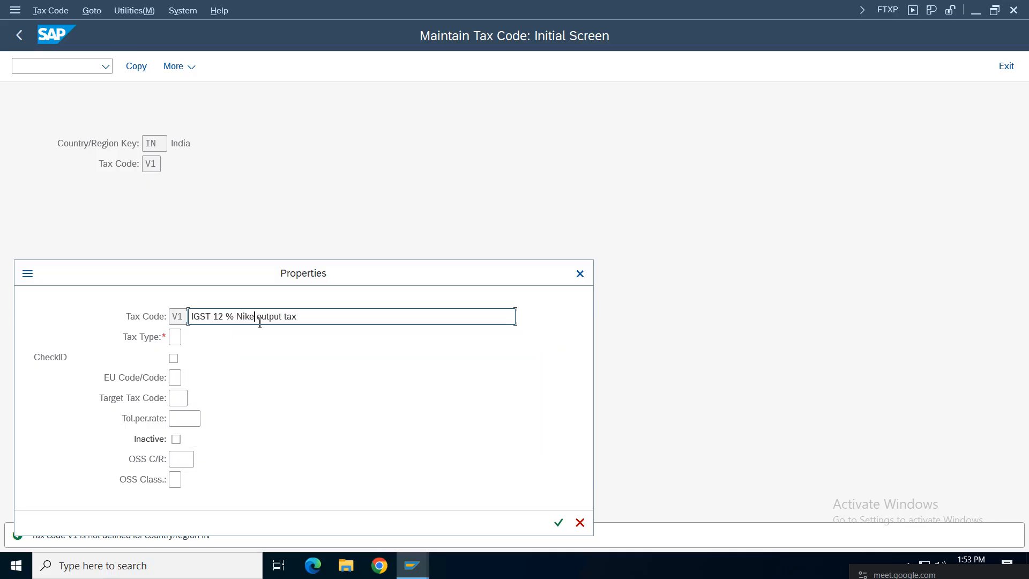
{"action": "key", "text": "BackSpace"}
{"action": "key", "text": "BackSpace"}
{"action": "key", "text": "BackSpace"}
{"action": "key", "text": "BackSpace"}
{"action": "type", "text": "VZ01"}
{"action": "key", "text": "Delete"}
{"action": "key", "text": "Delete"}
{"action": "key", "text": "Delete"}
{"action": "key", "text": "Delete"}
{"action": "key", "text": "Delete"}
{"action": "key", "text": "Delete"}
{"action": "key", "text": "Delete"}
{"action": "left_click", "coordinate": [175, 336]}
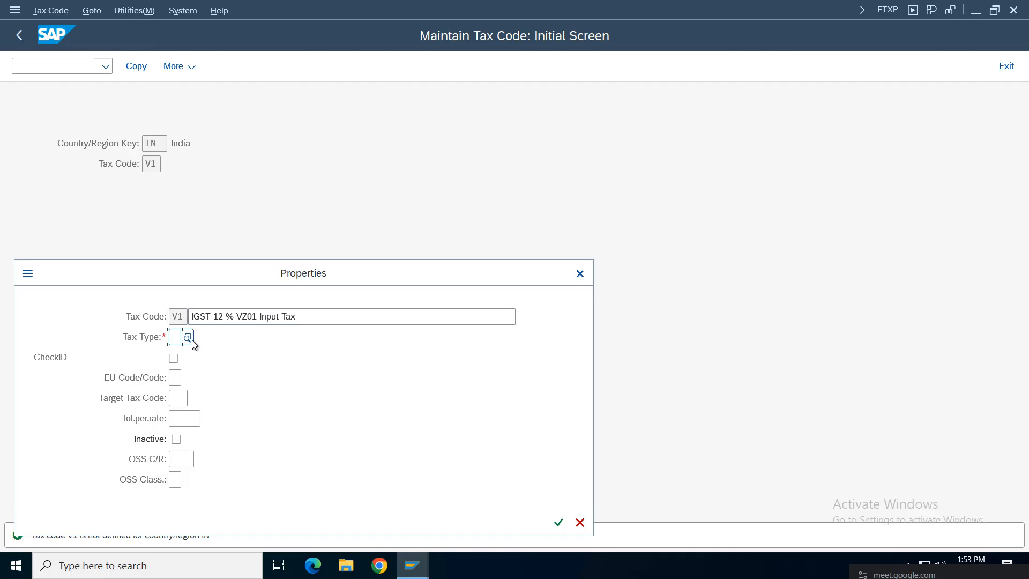
{"action": "left_click", "coordinate": [192, 339]}
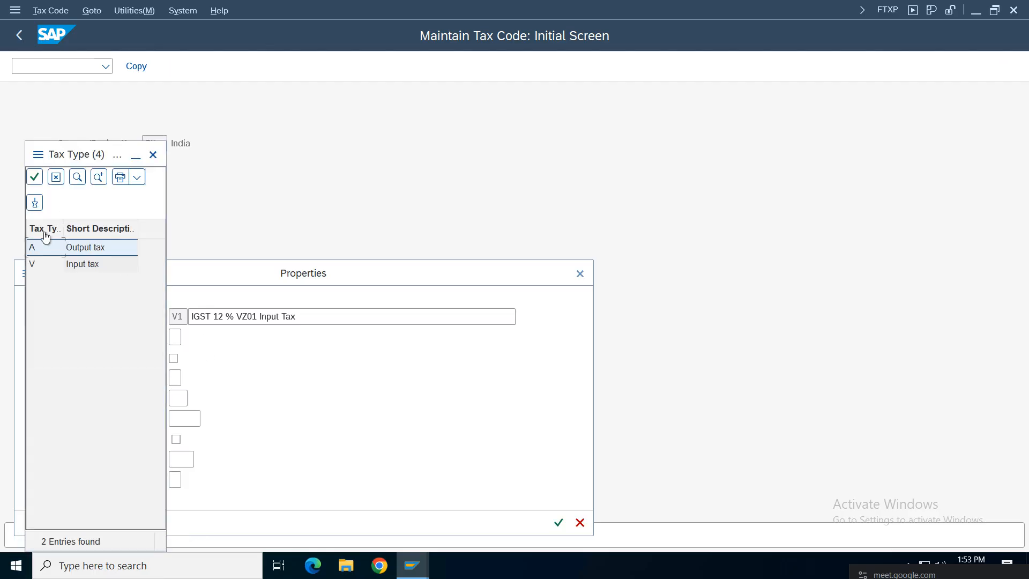
{"action": "double_click", "coordinate": [85, 268]}
{"action": "left_click", "coordinate": [173, 358]}
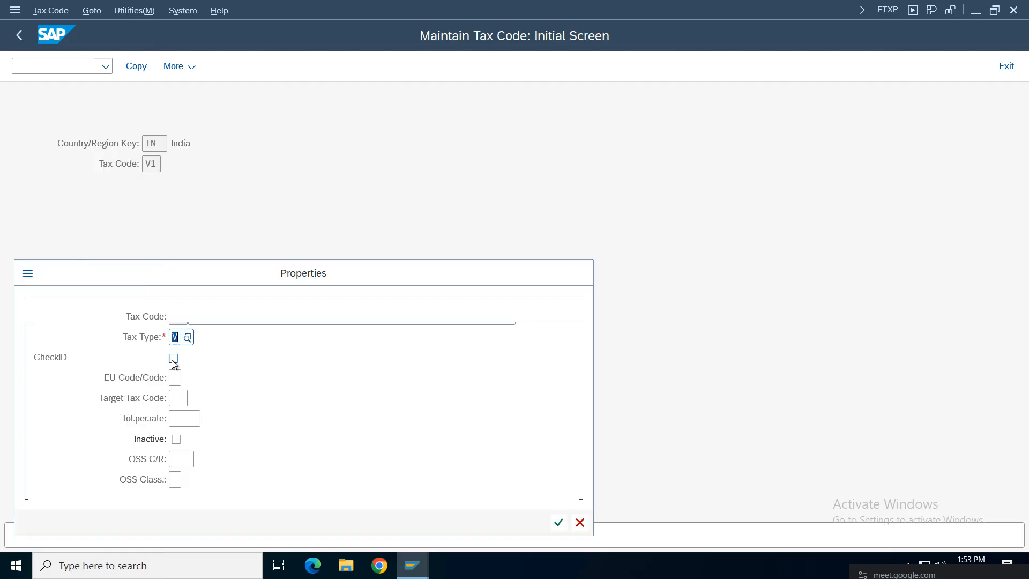
{"action": "left_click", "coordinate": [558, 523]}
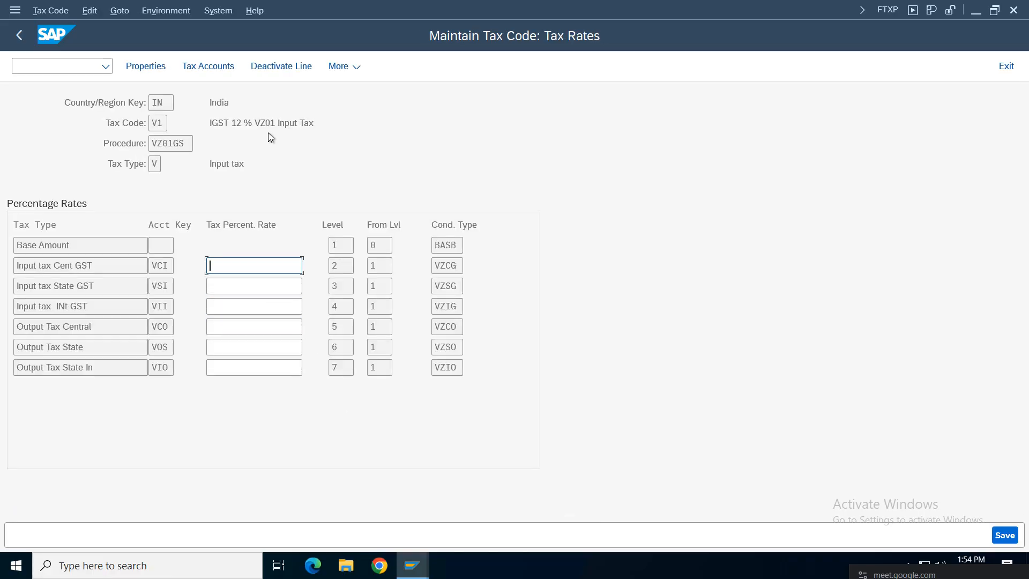
Step: Enter a 12 % rate on V1's Input tax INt GST line and save
{"action": "left_click_drag", "start_coordinate": [314, 123], "coordinate": [111, 127]}
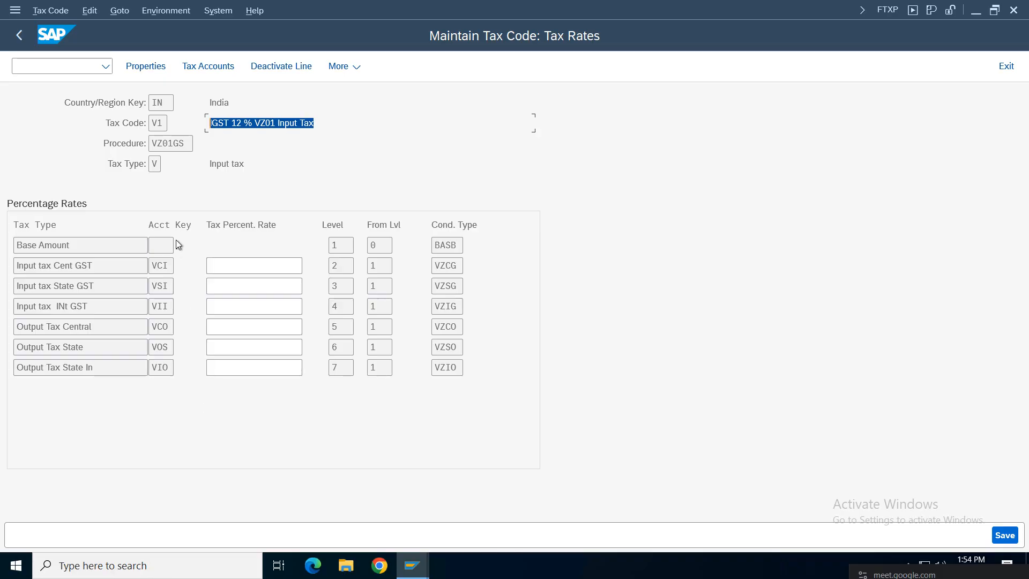
{"action": "left_click", "coordinate": [107, 271]}
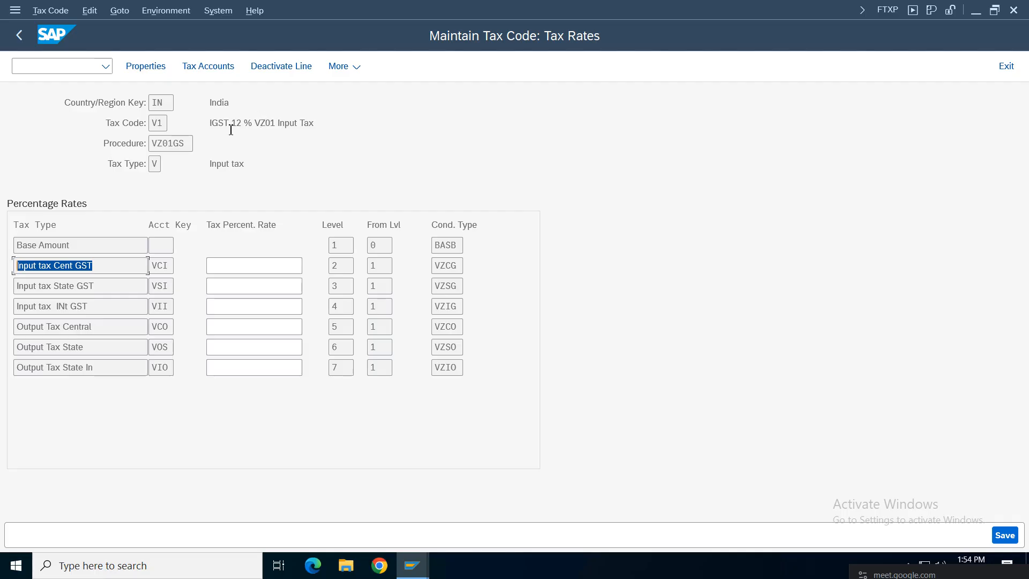
{"action": "left_click_drag", "start_coordinate": [212, 122], "coordinate": [421, 122]}
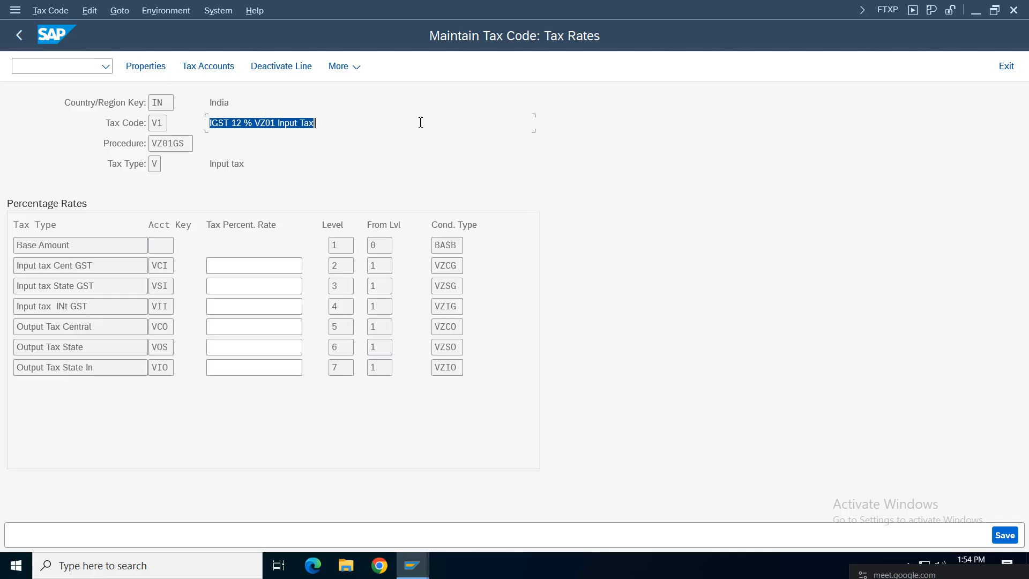
{"action": "left_click_drag", "start_coordinate": [211, 121], "coordinate": [363, 122]}
{"action": "left_click_drag", "start_coordinate": [23, 305], "coordinate": [152, 307]}
{"action": "left_click", "coordinate": [250, 306]}
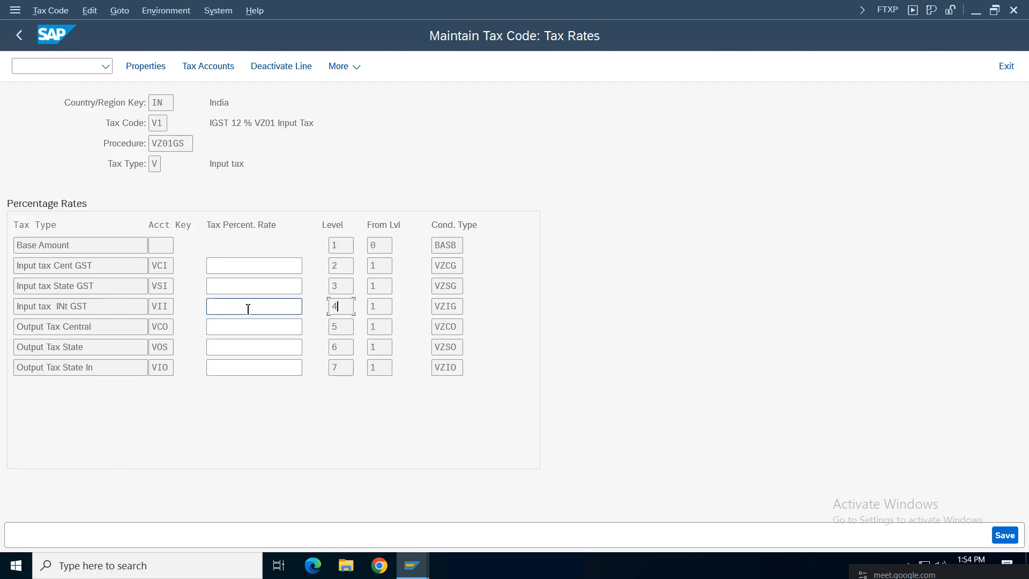
{"action": "type", "text": "12"}
{"action": "key", "text": "Return"}
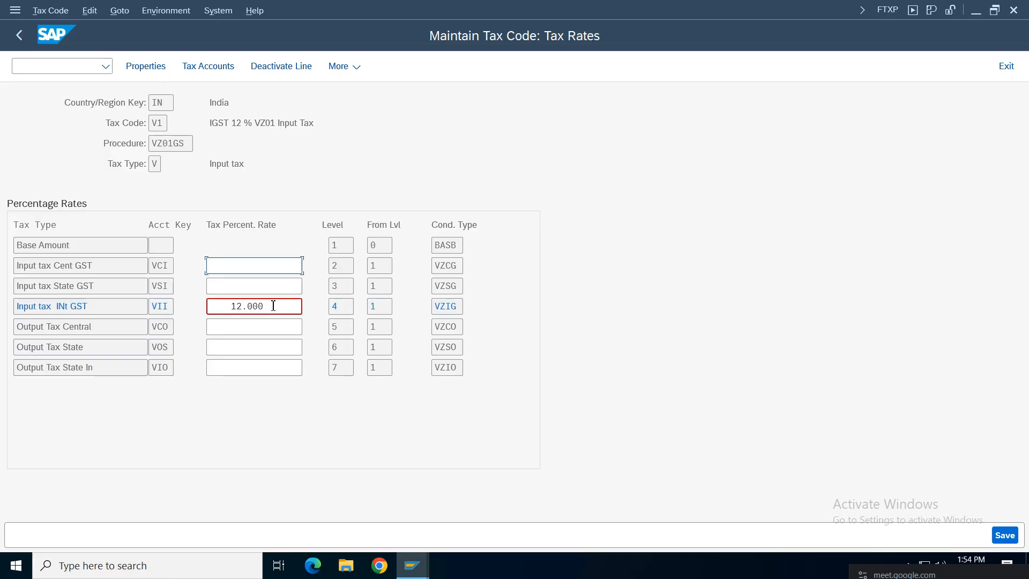
{"action": "key", "text": "ctrl+s"}
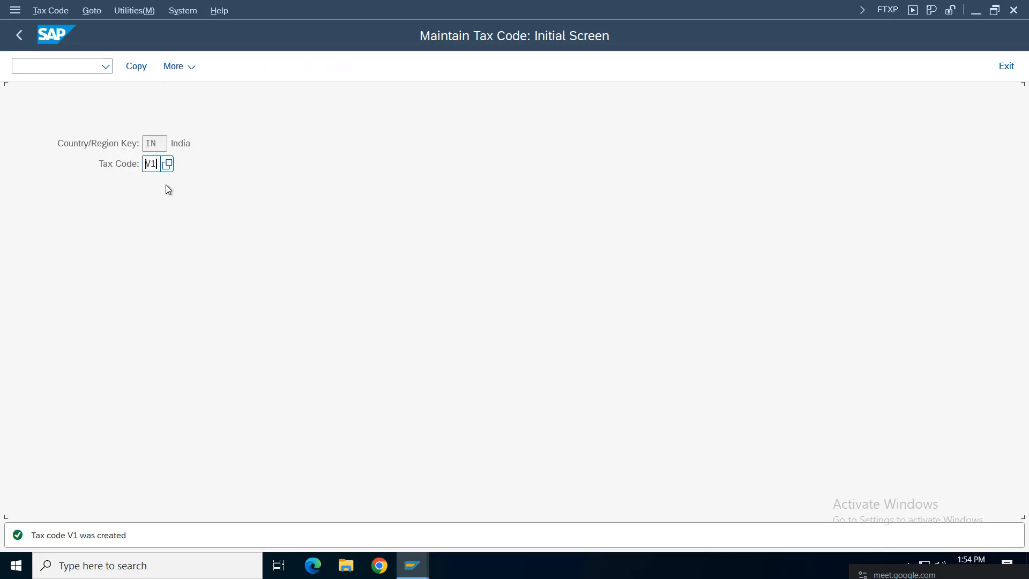
Step: Start creating tax code V2 after correcting an invalid entry
{"action": "type", "text": "2"}
{"action": "key", "text": "Return"}
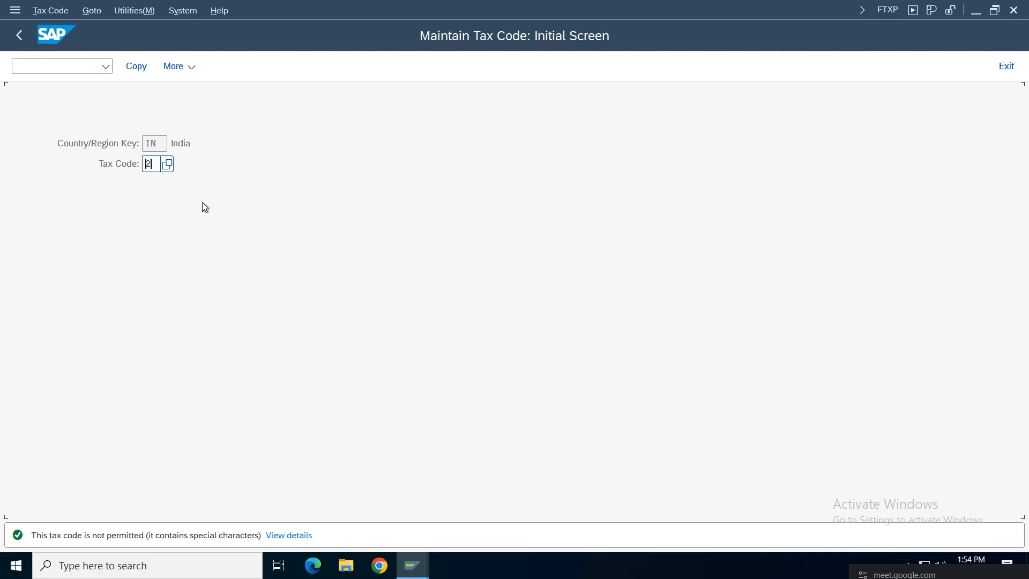
{"action": "key", "text": "BackSpace"}
{"action": "type", "text": "V2"}
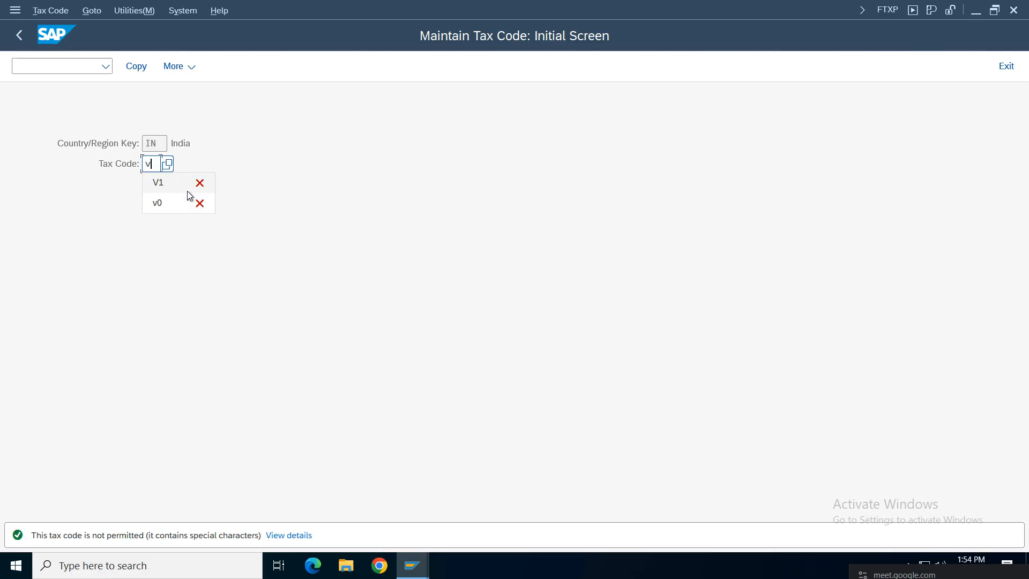
{"action": "key", "text": "Return"}
Step: Describe V2 as 'CGST 6 % & SGST % VZ01 Input Tax' with tax type V and CheckID, then confirm
{"action": "left_click", "coordinate": [223, 316]}
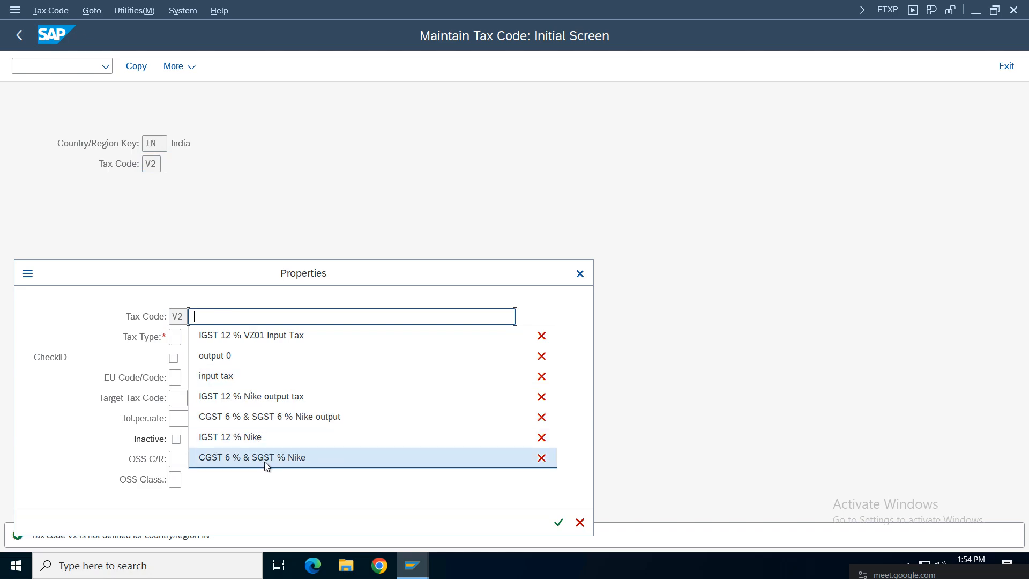
{"action": "left_click", "coordinate": [264, 461]}
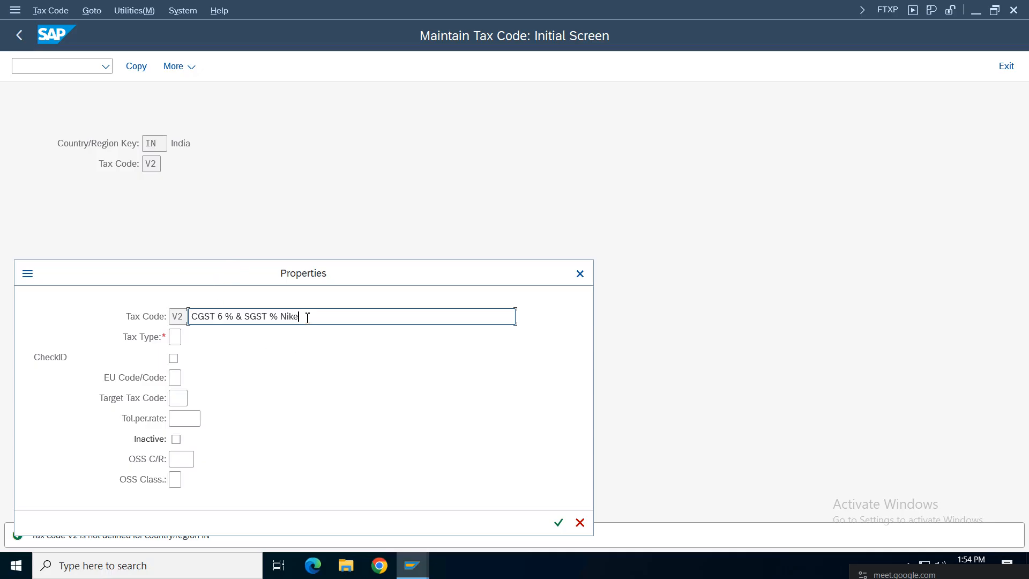
{"action": "key", "text": "BackSpace"}
{"action": "key", "text": "BackSpace"}
{"action": "type", "text": "VZ01 Input Tax"}
{"action": "left_click", "coordinate": [176, 336]}
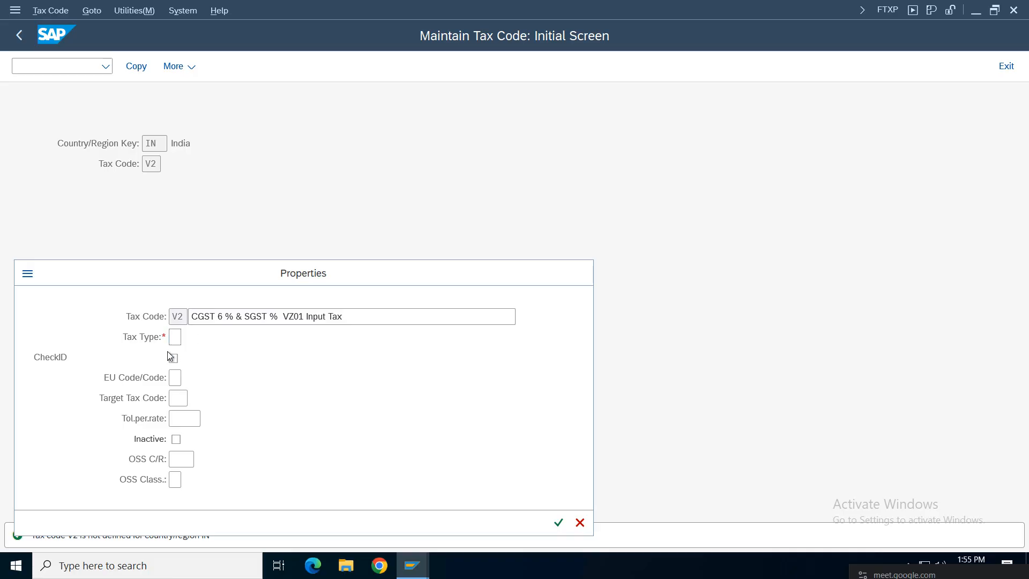
{"action": "key", "text": "F4"}
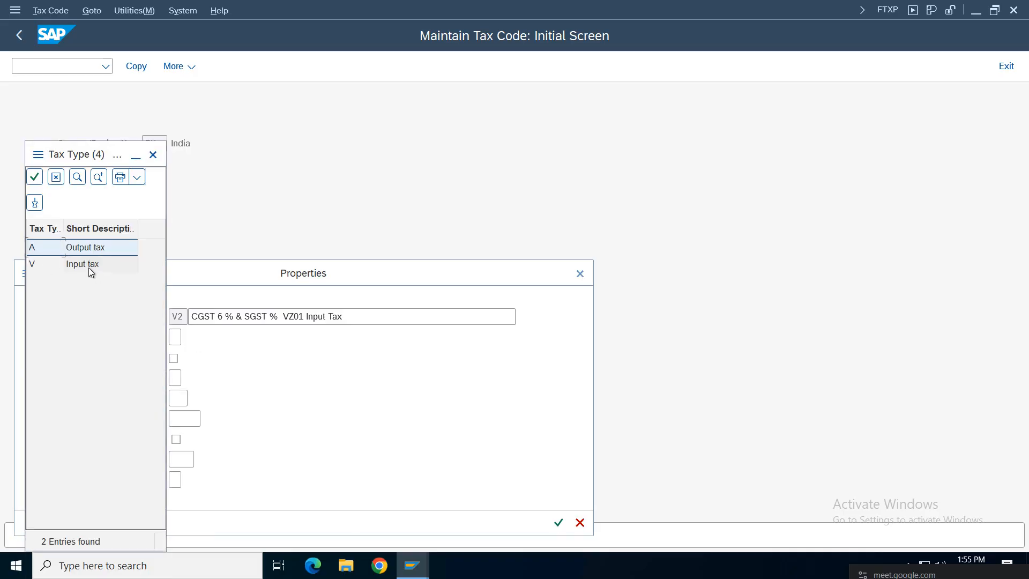
{"action": "left_click", "coordinate": [90, 268]}
{"action": "left_click", "coordinate": [174, 358]}
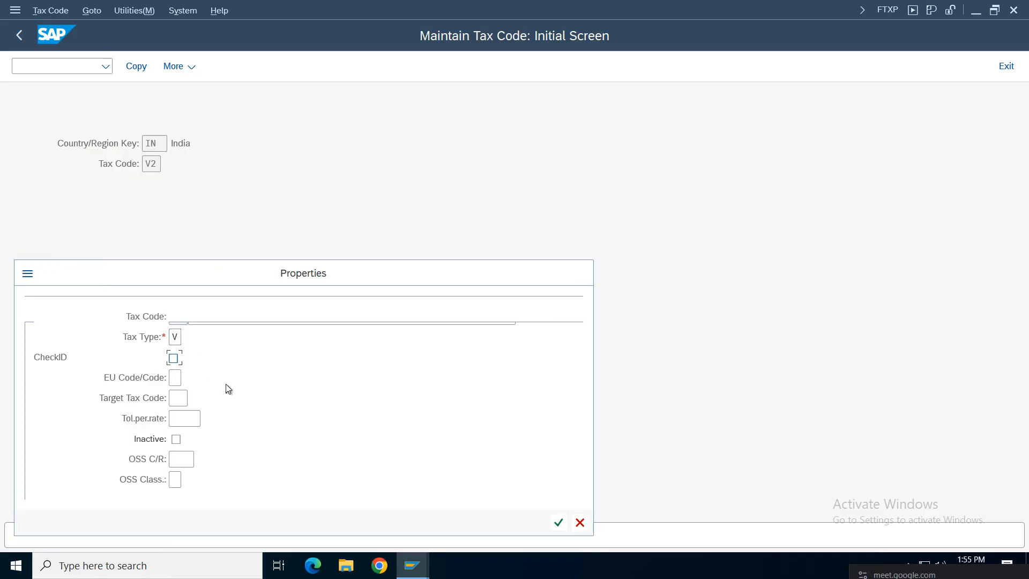
{"action": "left_click", "coordinate": [559, 523]}
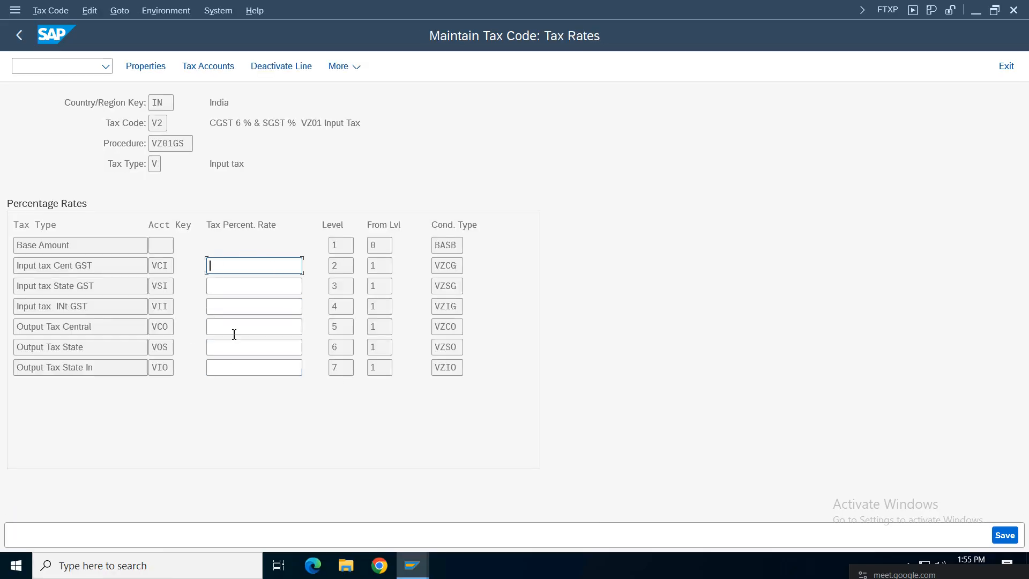
Step: Enter 6 % for V2's central and state input GST rates
{"action": "left_click", "coordinate": [233, 126]}
{"action": "left_click", "coordinate": [254, 266]}
{"action": "type", "text": "6"}
{"action": "key", "text": "Return"}
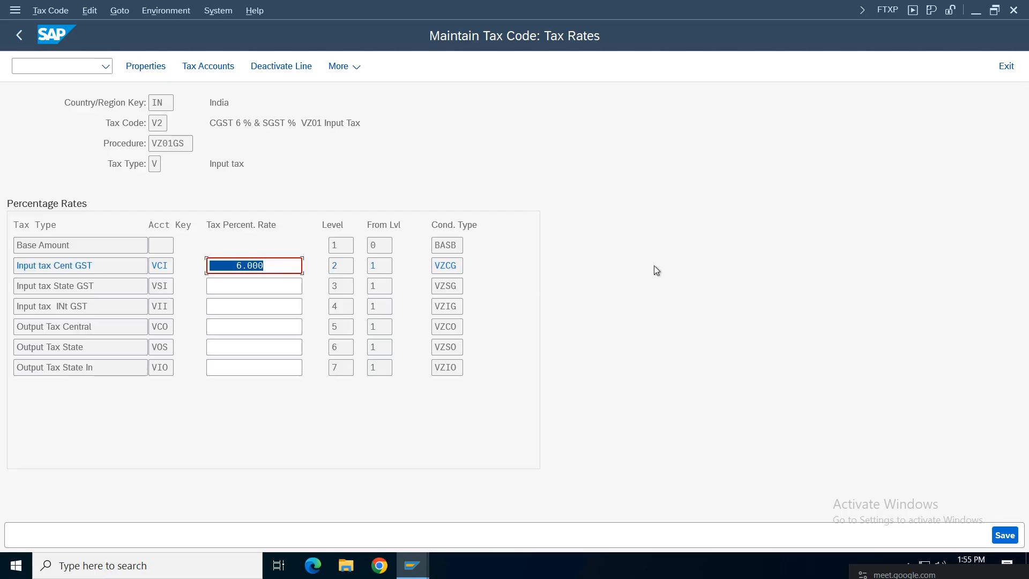
{"action": "left_click", "coordinate": [250, 285]}
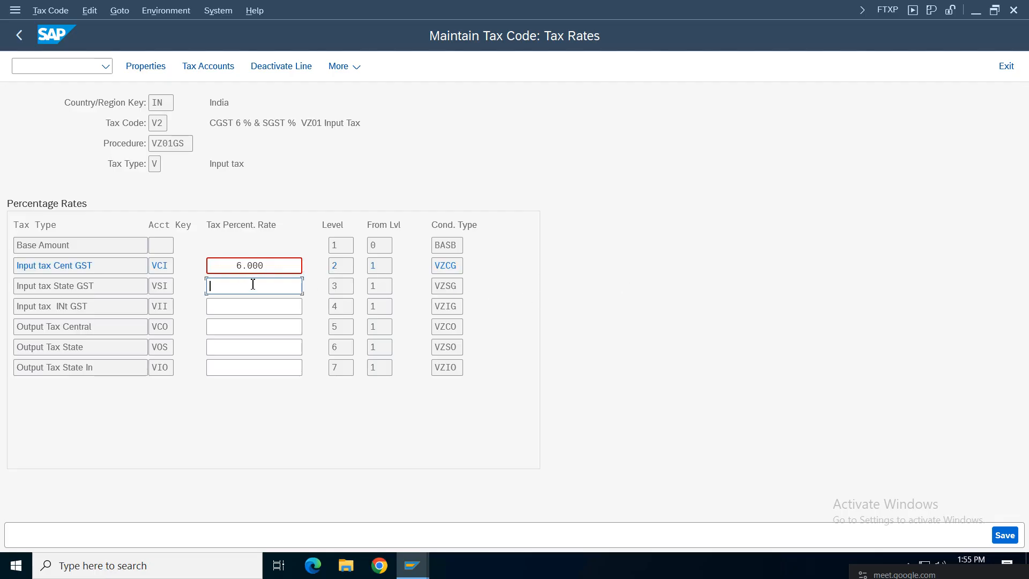
{"action": "type", "text": "6"}
{"action": "key", "text": "Return"}
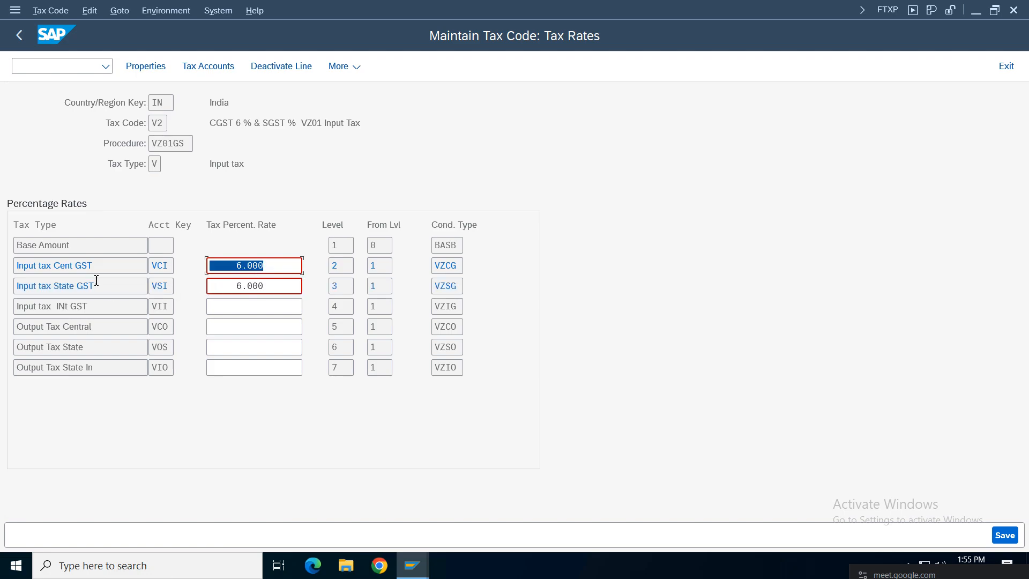
Step: Review the VZCG and VZSG rate rows and save tax code V2
{"action": "left_click_drag", "start_coordinate": [95, 267], "coordinate": [24, 266]}
{"action": "left_click_drag", "start_coordinate": [128, 291], "coordinate": [17, 297]}
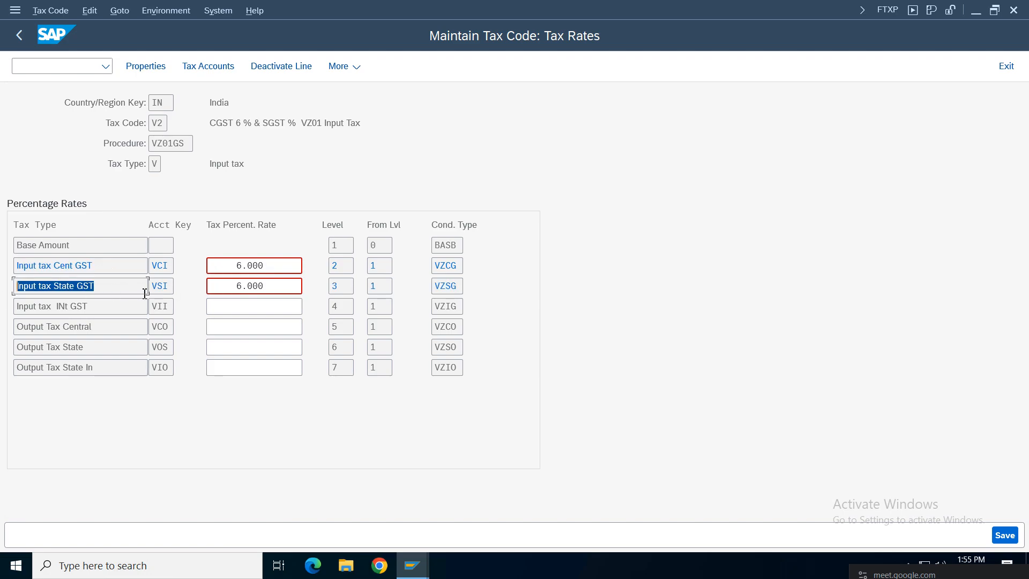
{"action": "left_click", "coordinate": [96, 285]}
{"action": "left_click", "coordinate": [258, 266]}
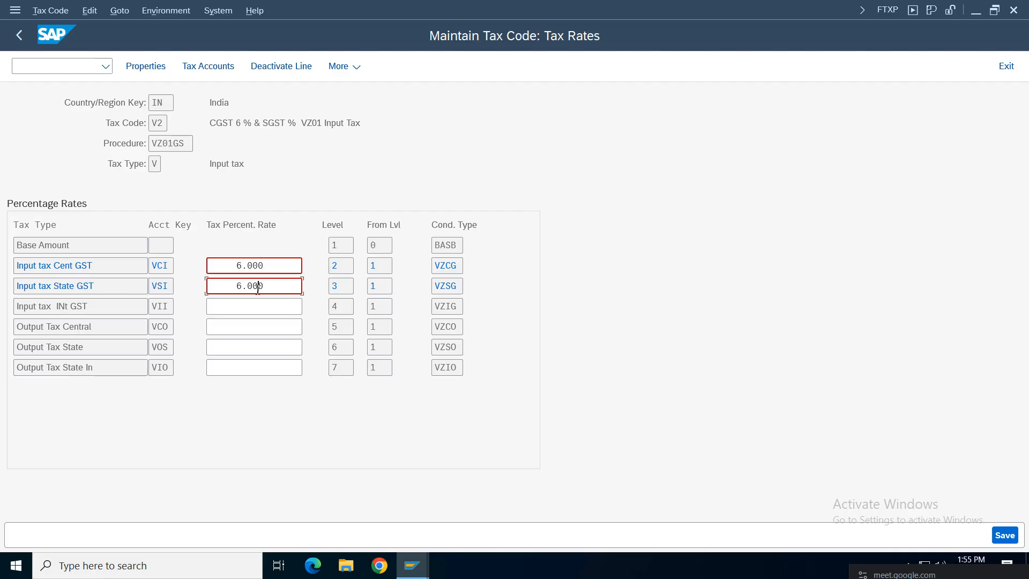
{"action": "left_click_drag", "start_coordinate": [389, 117], "coordinate": [88, 118]}
{"action": "left_click", "coordinate": [443, 265]}
{"action": "left_click", "coordinate": [448, 285]}
{"action": "left_click", "coordinate": [272, 302]}
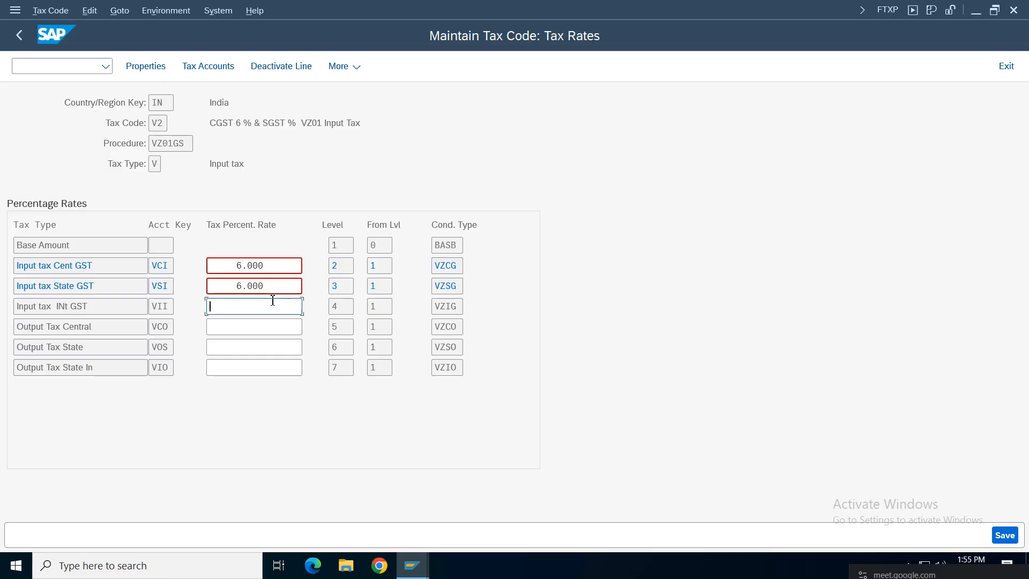
{"action": "left_click", "coordinate": [1005, 536]}
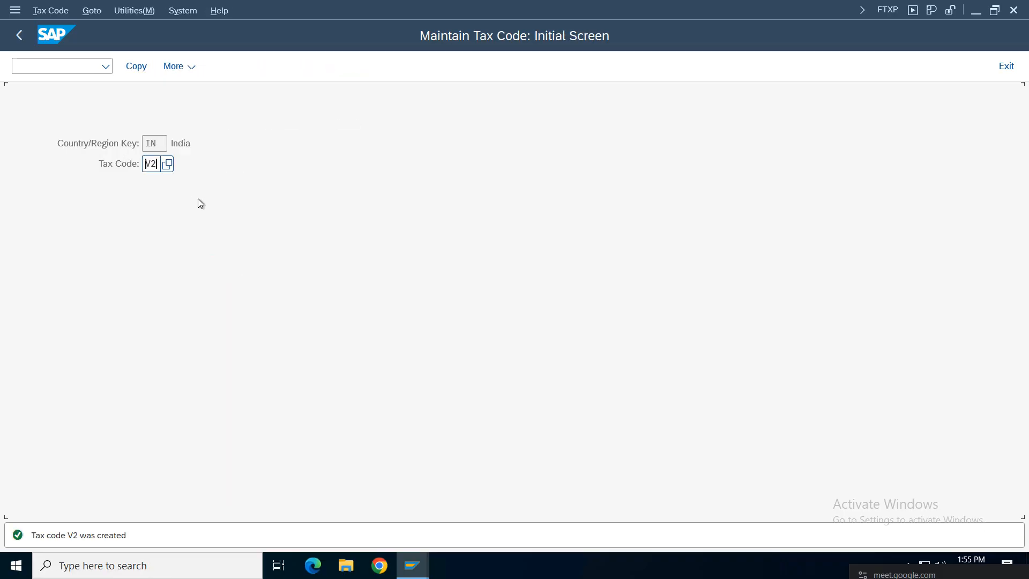
Step: Start creating the new tax code V3
{"action": "key", "text": "BackSpace"}
{"action": "key", "text": "BackSpace"}
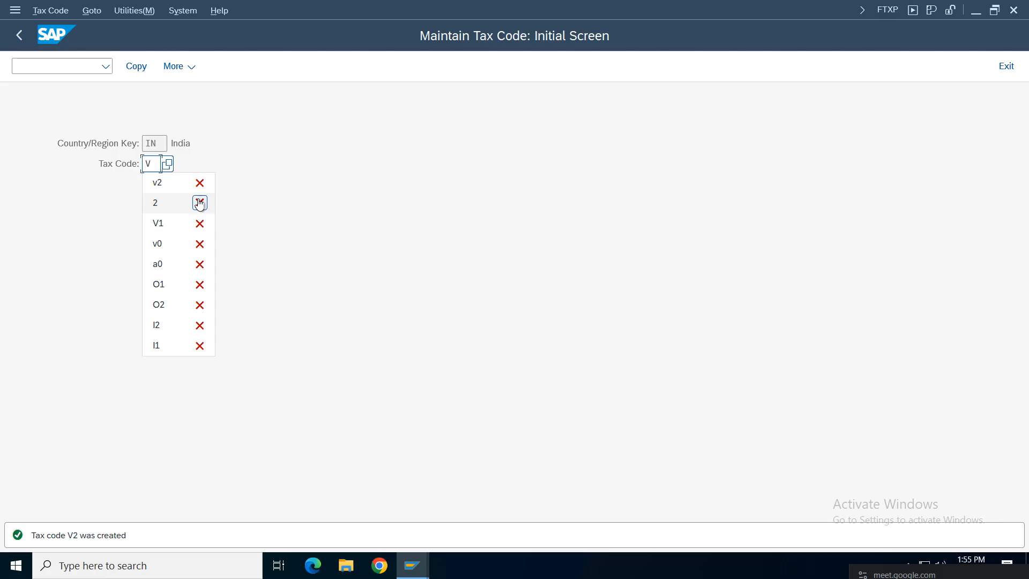
{"action": "type", "text": "3"}
{"action": "key", "text": "Return"}
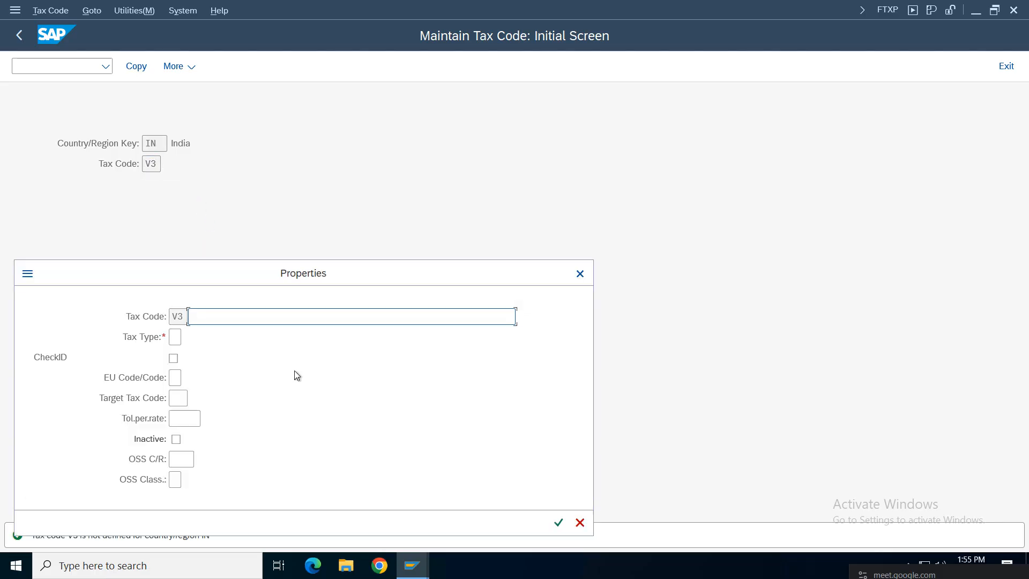
Step: Describe V3 as 'IGST 12 % VZ01 output tax' with output tax type A and CheckID, then confirm
{"action": "left_click", "coordinate": [216, 317]}
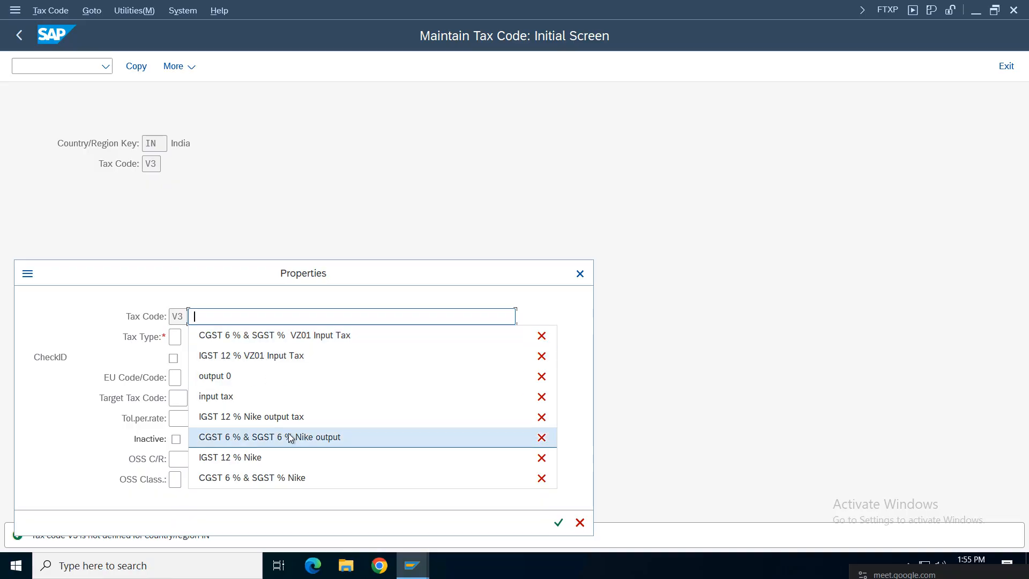
{"action": "left_click", "coordinate": [319, 437]}
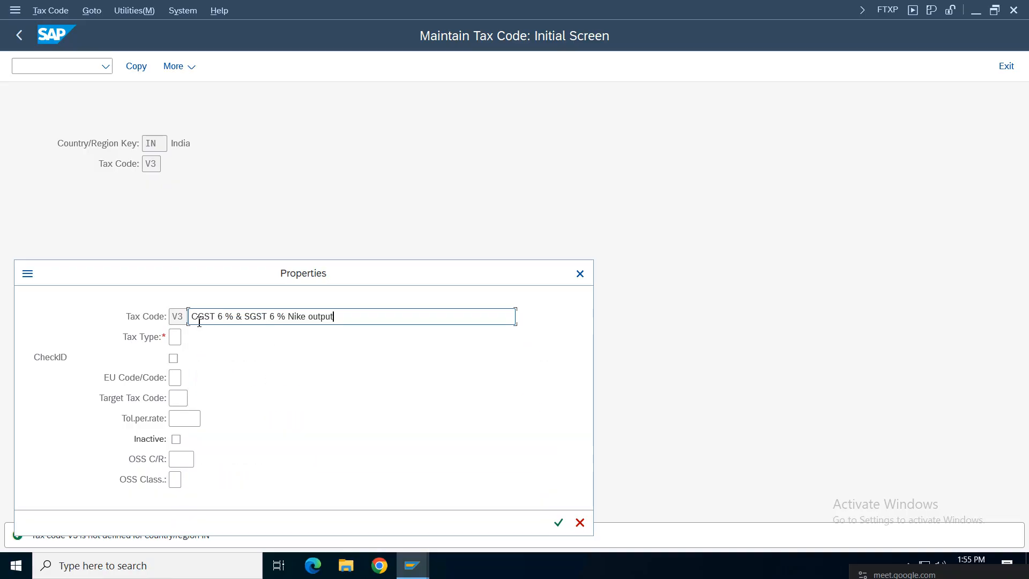
{"action": "left_click_drag", "start_coordinate": [356, 322], "coordinate": [131, 317]}
{"action": "key", "text": "BackSpace"}
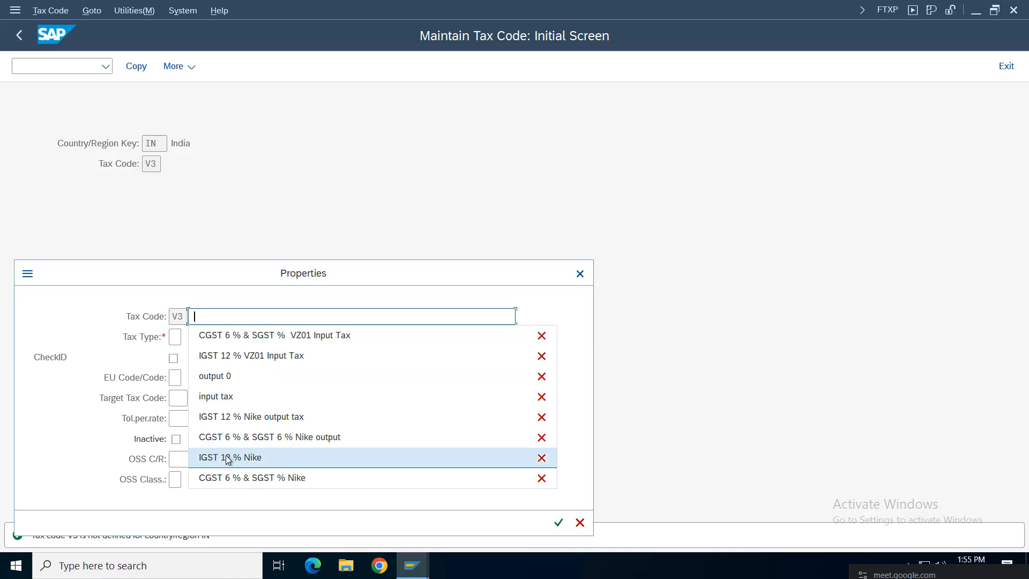
{"action": "left_click", "coordinate": [227, 417]}
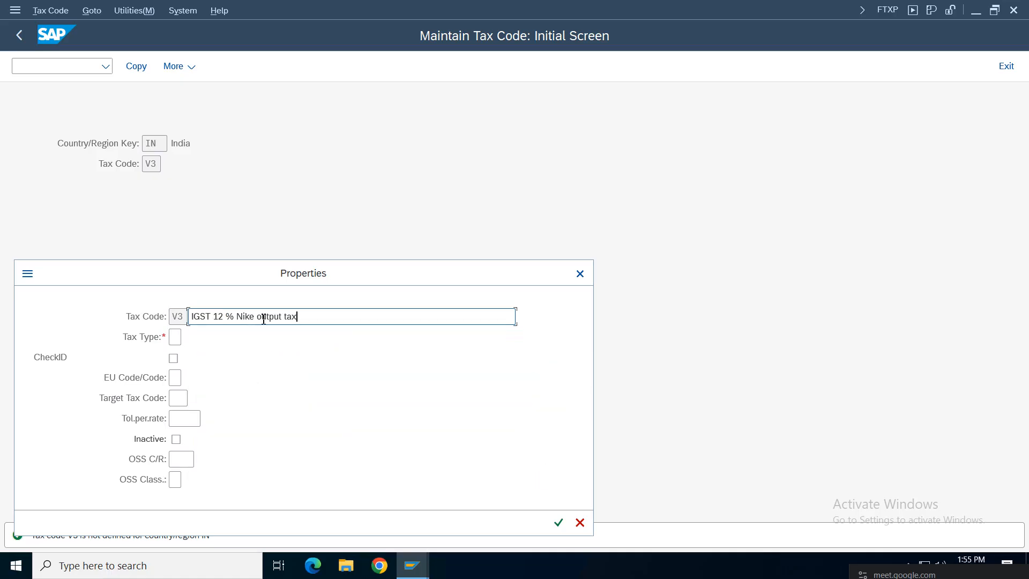
{"action": "key", "text": "BackSpace"}
{"action": "key", "text": "BackSpace"}
{"action": "key", "text": "BackSpace"}
{"action": "key", "text": "BackSpace"}
{"action": "key", "text": "BackSpace"}
{"action": "type", "text": "VZ01"}
{"action": "left_click", "coordinate": [176, 338]}
{"action": "left_click", "coordinate": [187, 338]}
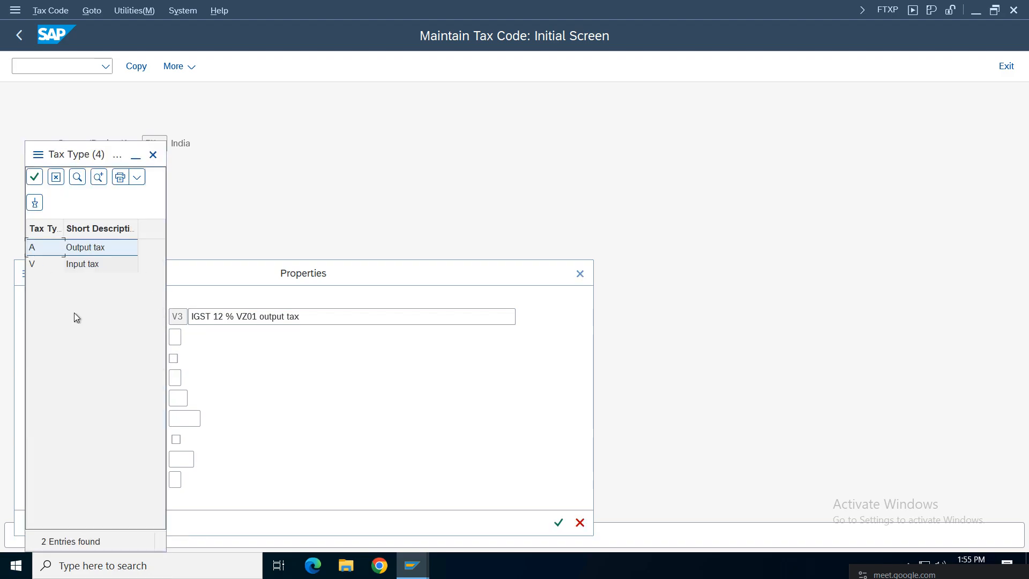
{"action": "left_click", "coordinate": [77, 247]}
{"action": "left_click", "coordinate": [173, 358]}
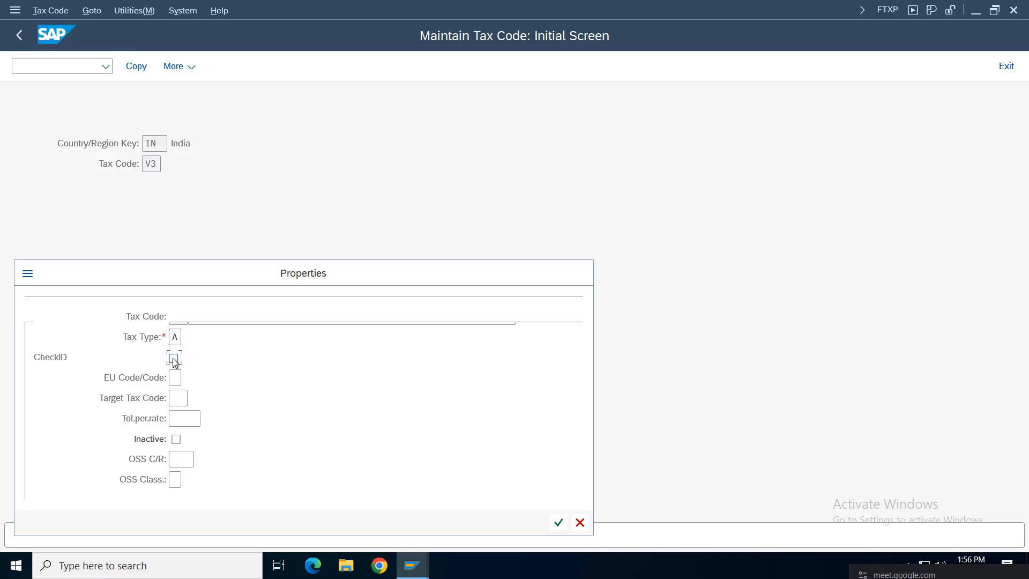
{"action": "left_click", "coordinate": [558, 522]}
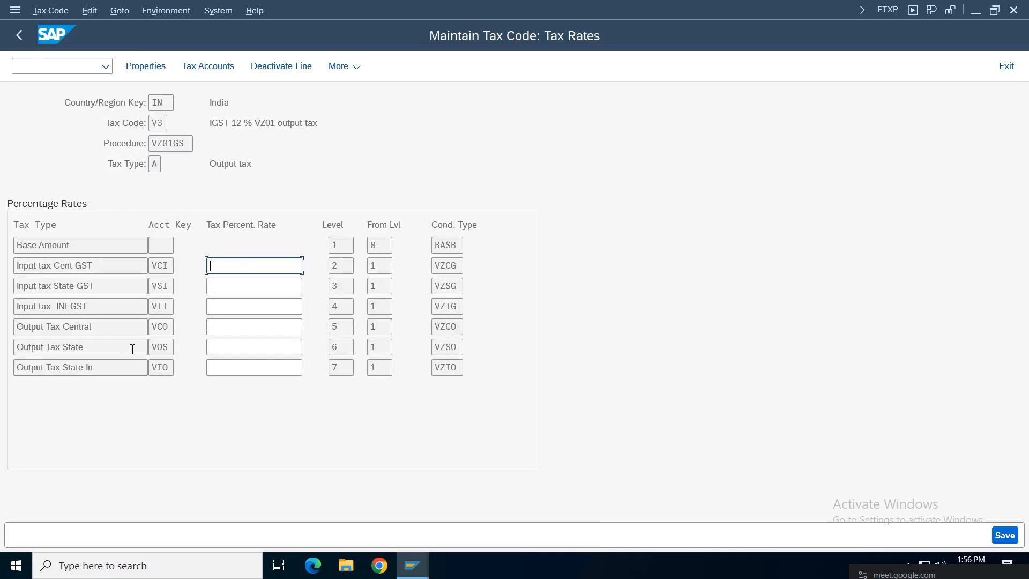
Step: Enter 12 % on the Output Tax State In row and save tax code V3
{"action": "left_click", "coordinate": [68, 368]}
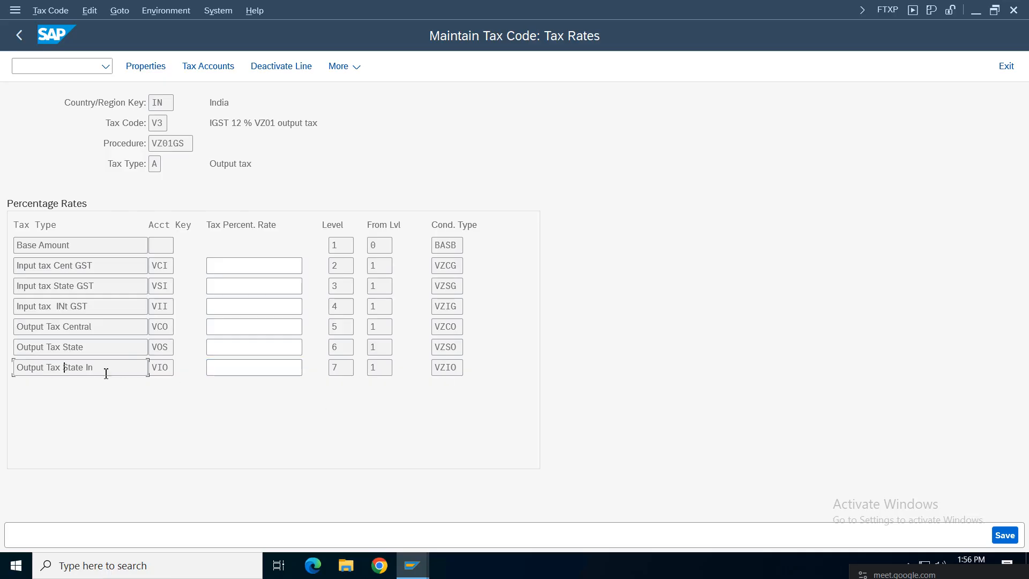
{"action": "left_click_drag", "start_coordinate": [106, 371], "coordinate": [17, 370]}
{"action": "left_click", "coordinate": [258, 367]}
{"action": "type", "text": "12"}
{"action": "key", "text": "Return"}
{"action": "key", "text": "ctrl+s"}
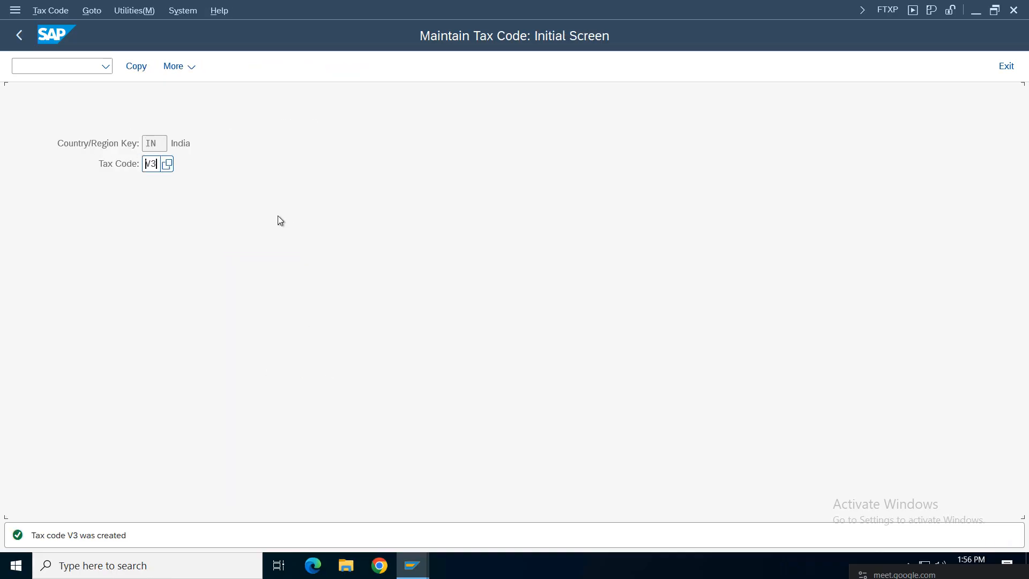
{"action": "double_click", "coordinate": [151, 164]}
Step: Create tax code V4 described 'CGST 6 % & SGST 6 % VZ01 output' with output tax type A
{"action": "key", "text": "BackSpace"}
{"action": "type", "text": "v"}
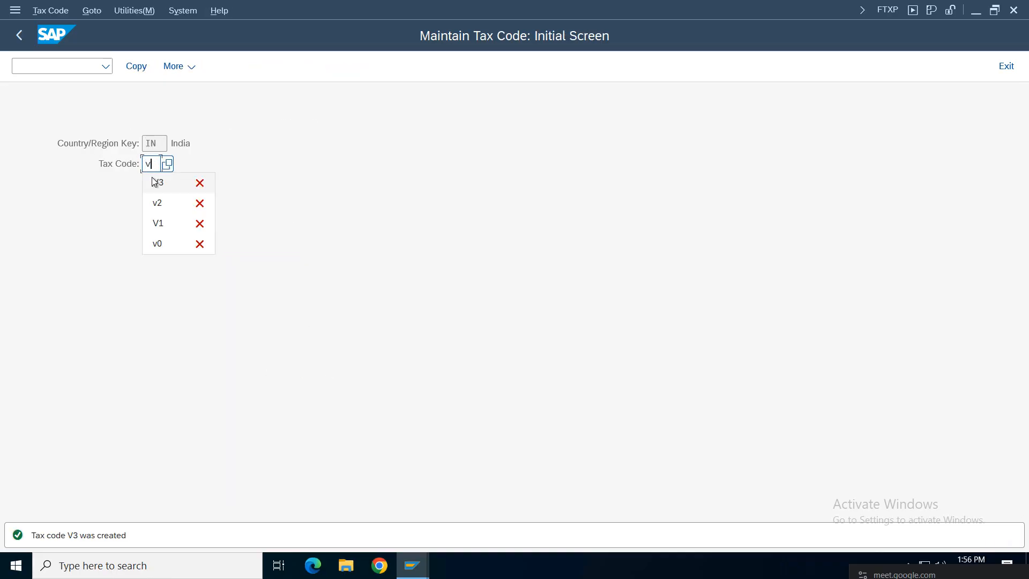
{"action": "type", "text": "4"}
{"action": "key", "text": "Return"}
{"action": "left_click", "coordinate": [219, 314]}
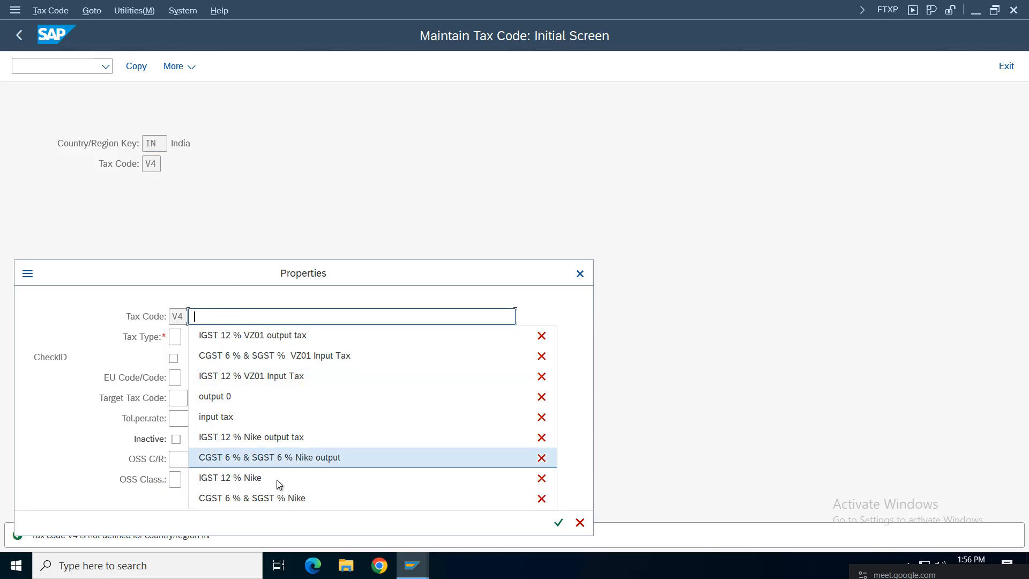
{"action": "left_click", "coordinate": [268, 458]}
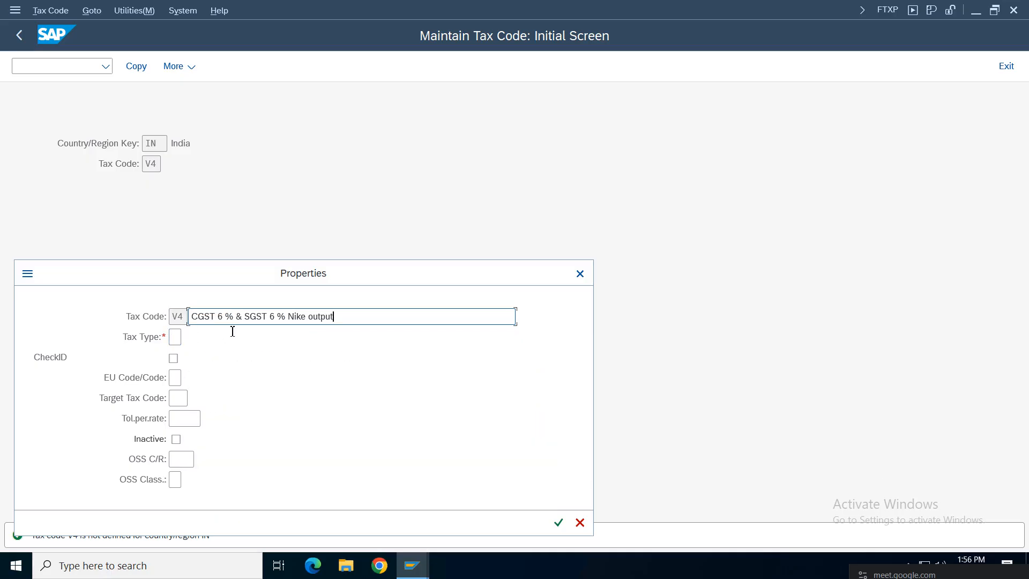
{"action": "left_click", "coordinate": [306, 316]}
{"action": "type", "text": "VZ01"}
{"action": "left_click", "coordinate": [175, 336]}
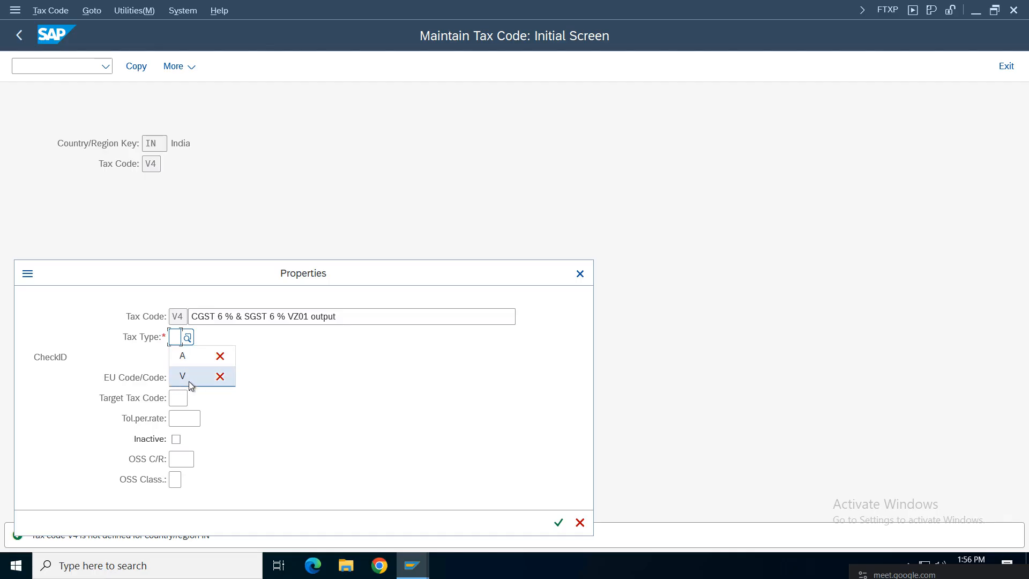
{"action": "left_click", "coordinate": [188, 338]}
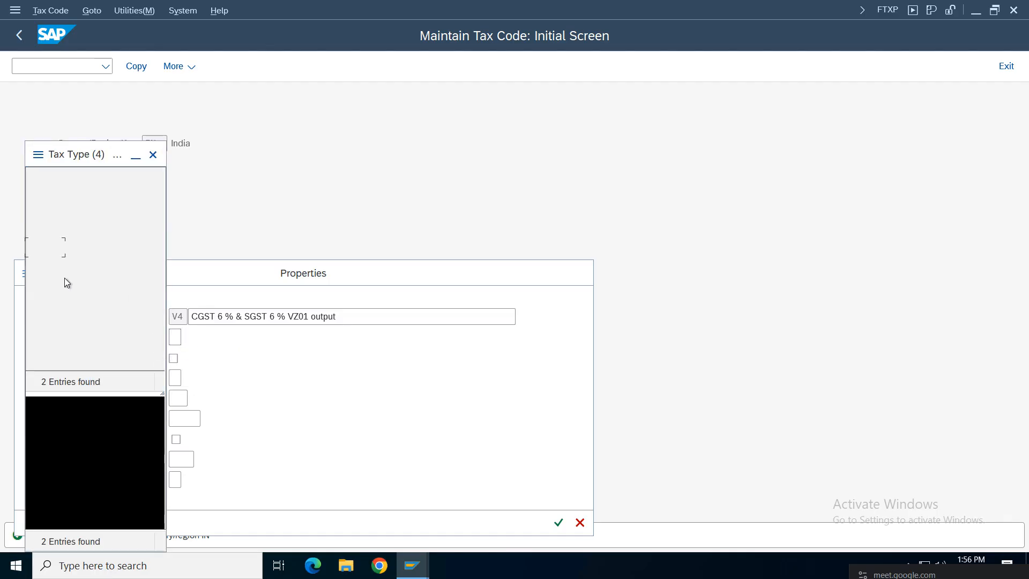
{"action": "double_click", "coordinate": [83, 248]}
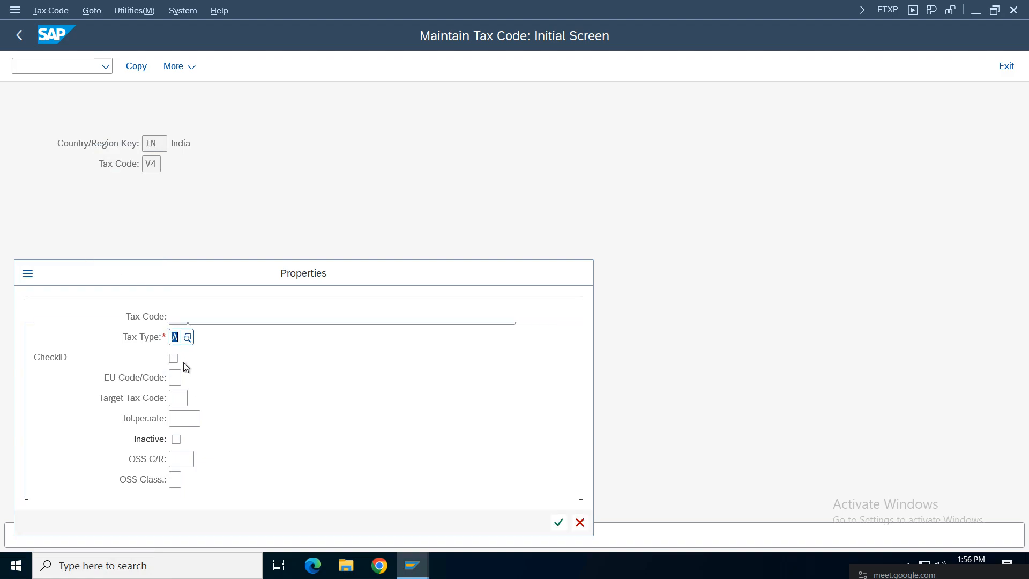
{"action": "left_click", "coordinate": [558, 522]}
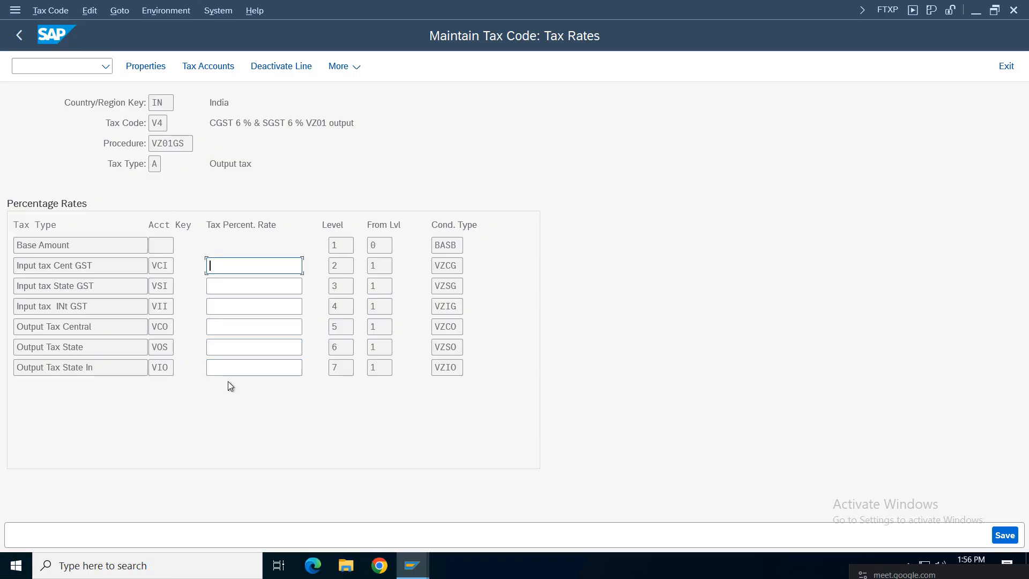
Step: Enter 6 % output central and state rates for V4, save, and return to Display IMG
{"action": "left_click", "coordinate": [254, 330]}
{"action": "type", "text": "6"}
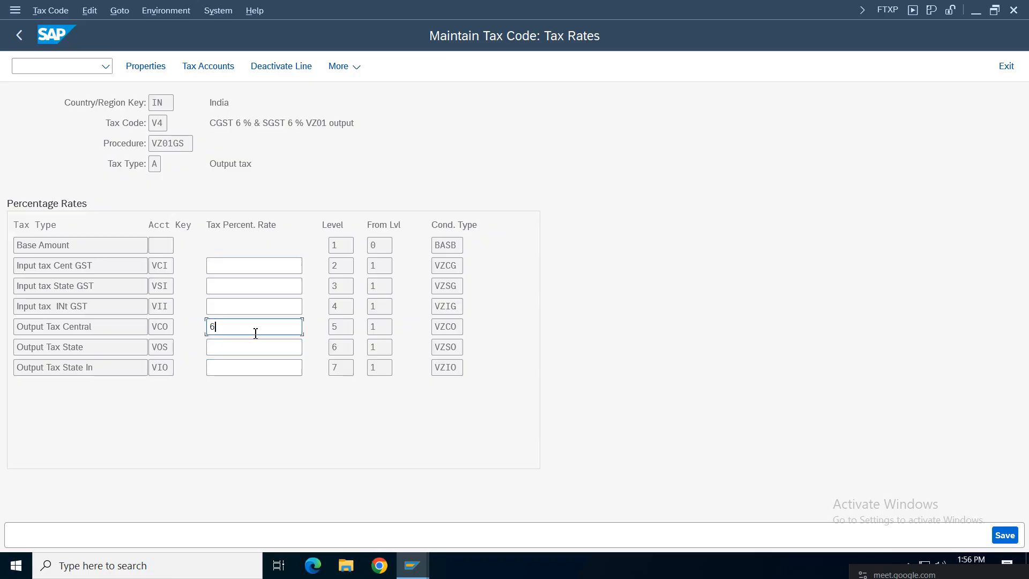
{"action": "left_click", "coordinate": [252, 347]}
{"action": "type", "text": "6"}
{"action": "key", "text": "Return"}
{"action": "key", "text": "ctrl+s"}
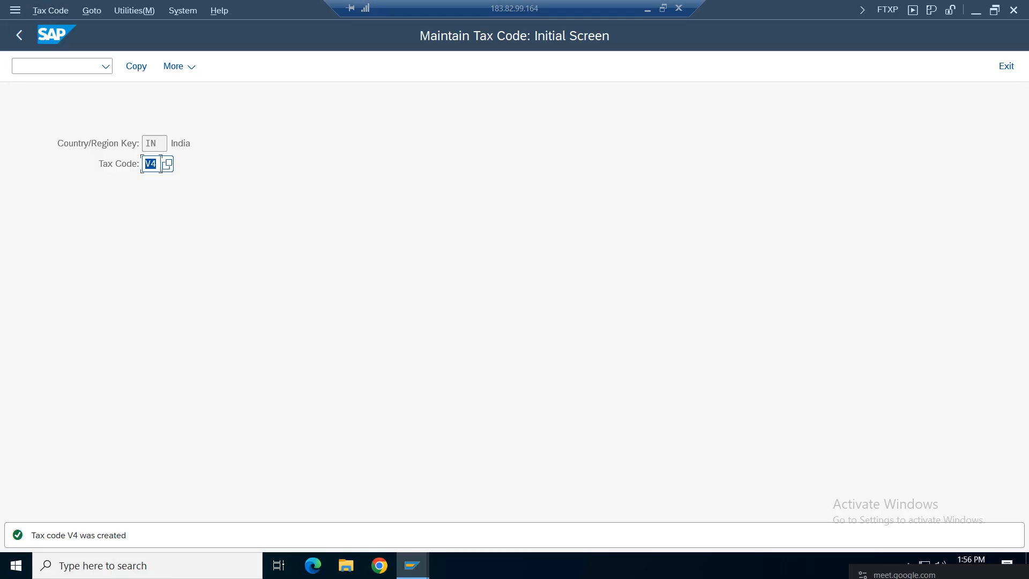
{"action": "left_click", "coordinate": [18, 35]}
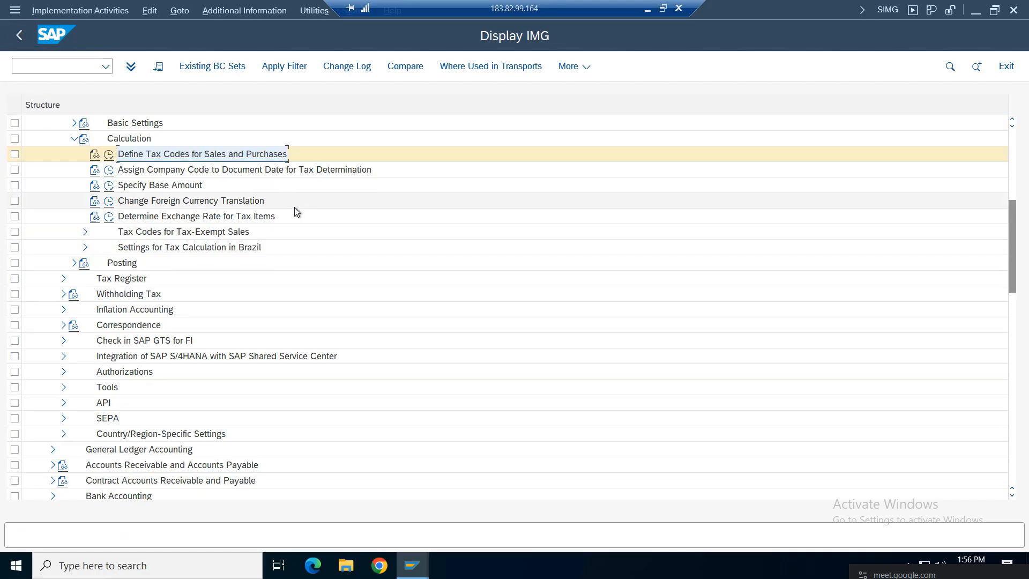
Step: Open vendor invoice entry (/oFB60) in a new session and set company code VZ01
{"action": "left_click", "coordinate": [59, 66]}
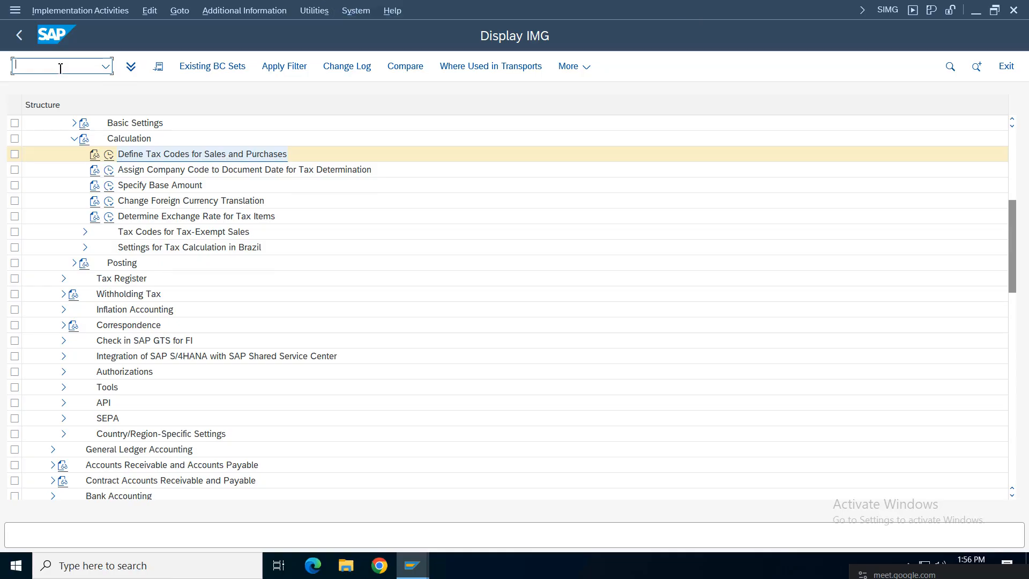
{"action": "type", "text": "/ofb60"}
{"action": "key", "text": "Return"}
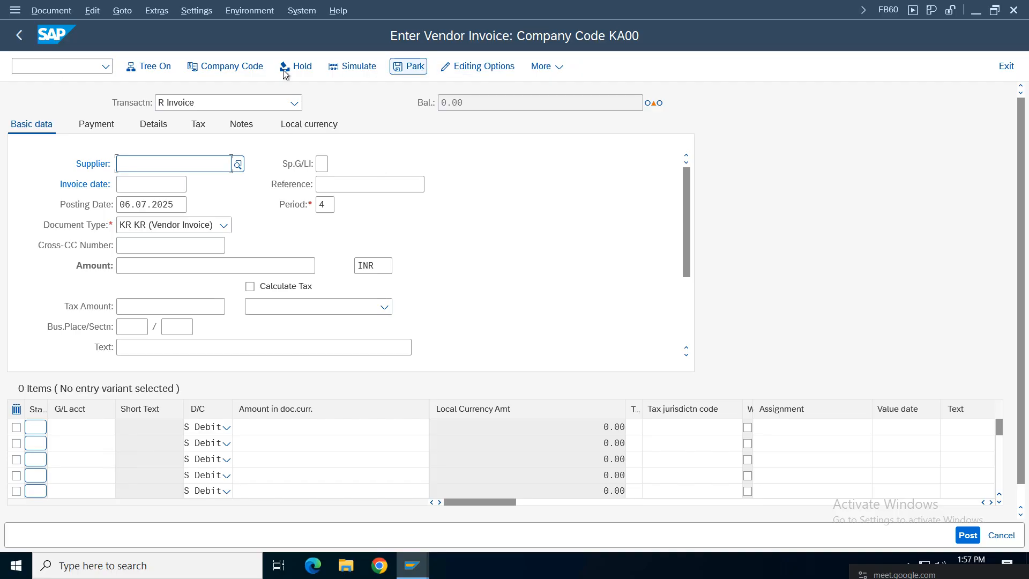
{"action": "left_click", "coordinate": [231, 69]}
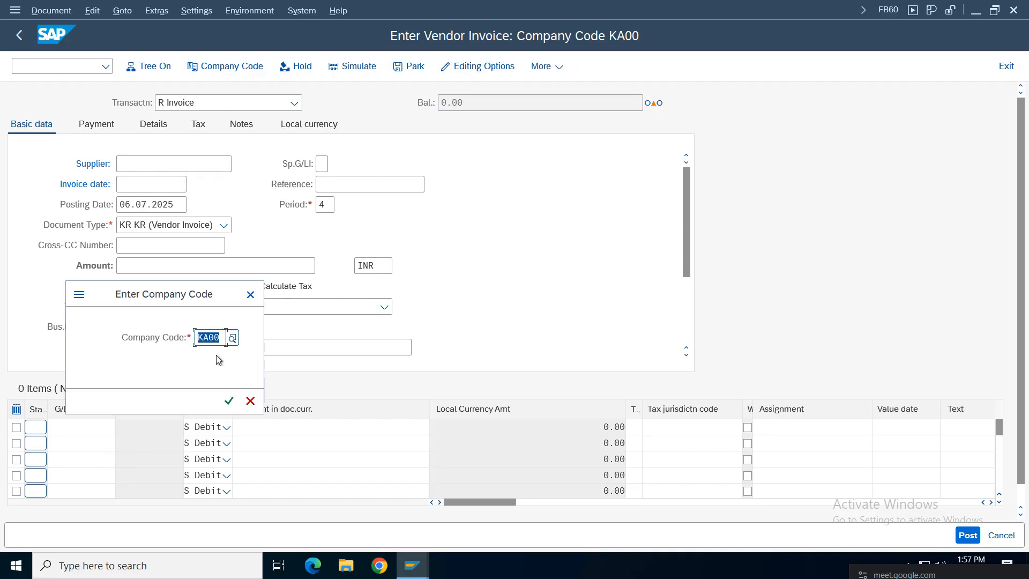
{"action": "type", "text": "ka00"}
{"action": "key", "text": "Return"}
{"action": "type", "text": "vz01"}
{"action": "key", "text": "Return"}
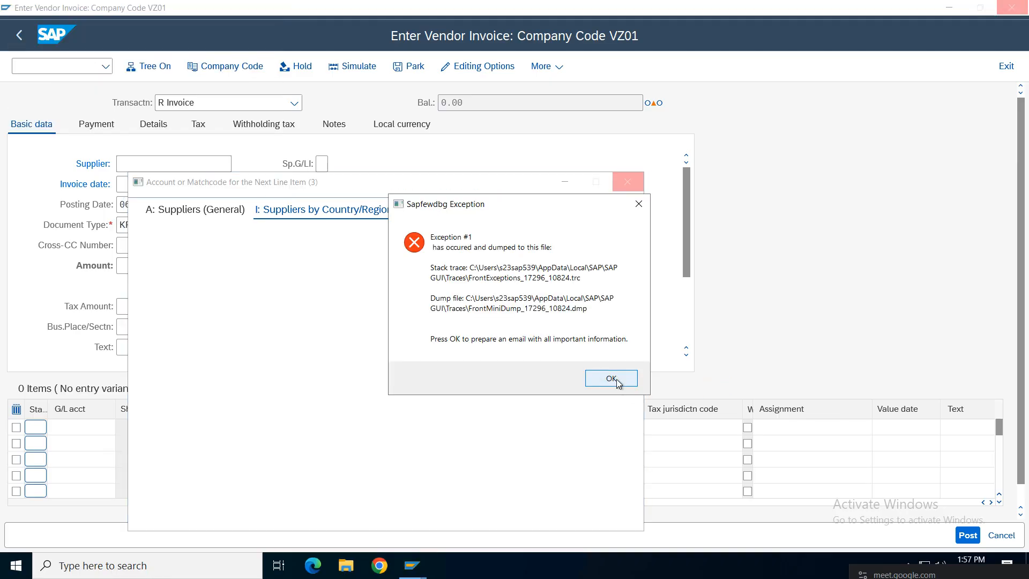
Step: Dismiss the exception errors and force-end the frozen SAP GUI and supplier search window
{"action": "left_click", "coordinate": [612, 378]}
{"action": "left_click", "coordinate": [640, 335]}
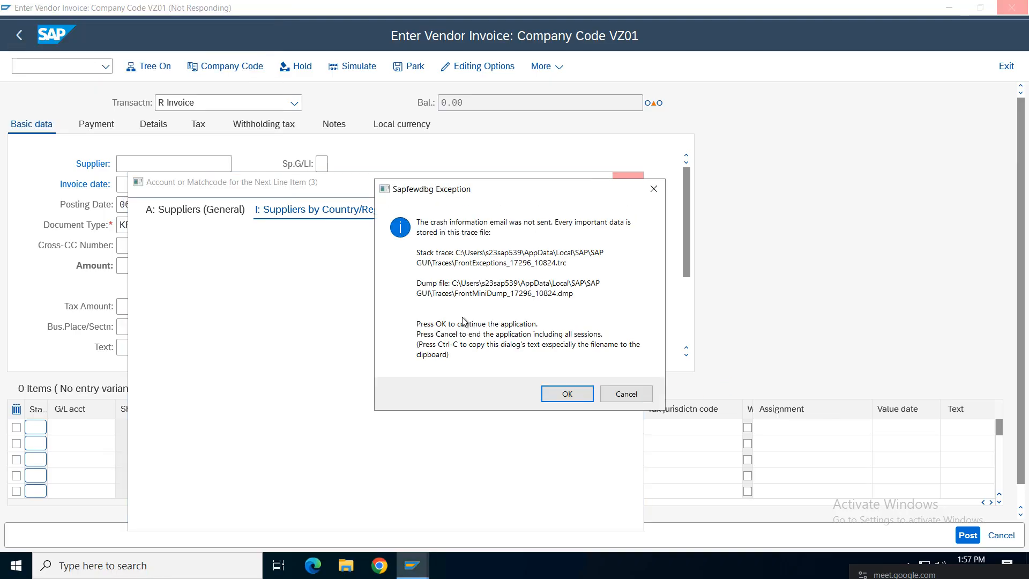
{"action": "left_click", "coordinate": [626, 394]}
{"action": "left_click", "coordinate": [632, 335]}
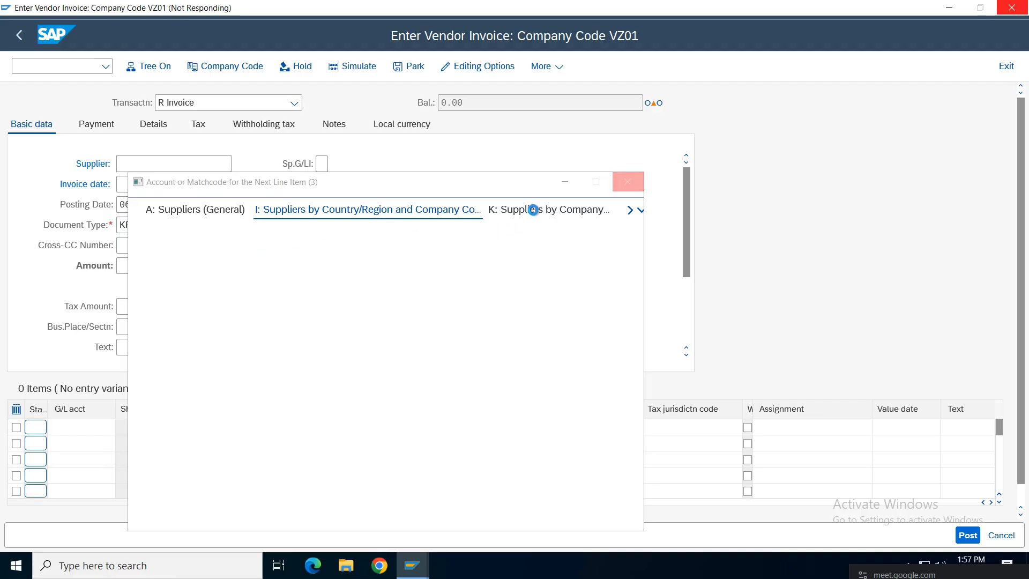
{"action": "left_click", "coordinate": [628, 182]}
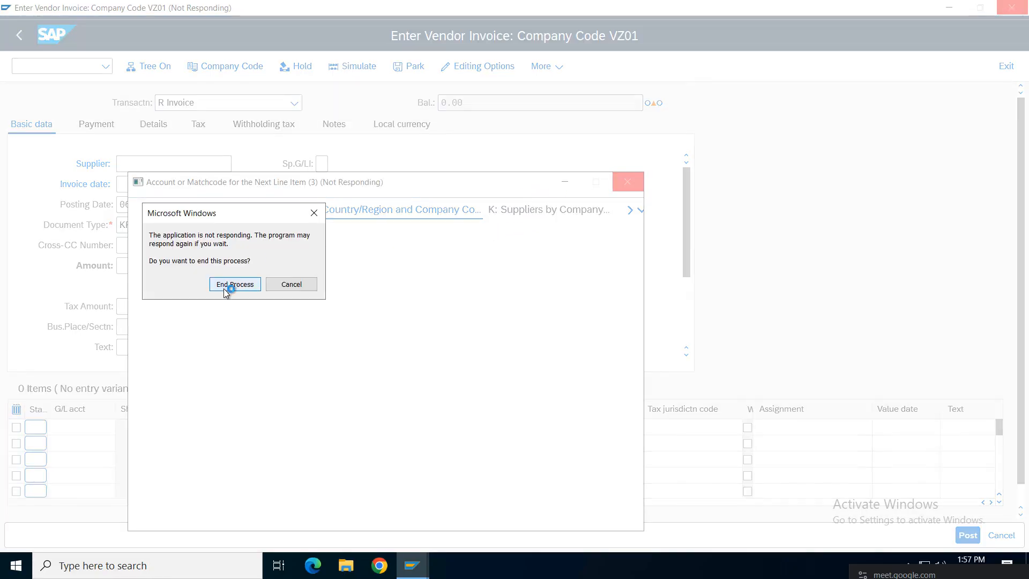
{"action": "left_click", "coordinate": [229, 285]}
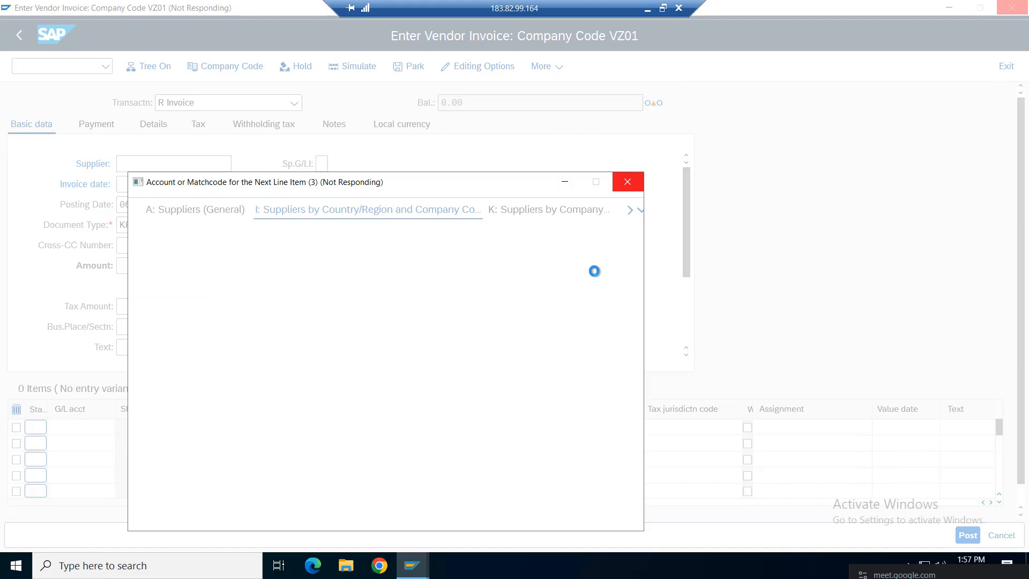
{"action": "left_click", "coordinate": [630, 187]}
Step: End the unresponsive SAP process and refresh the remote Windows desktop repeatedly
{"action": "left_click", "coordinate": [229, 282]}
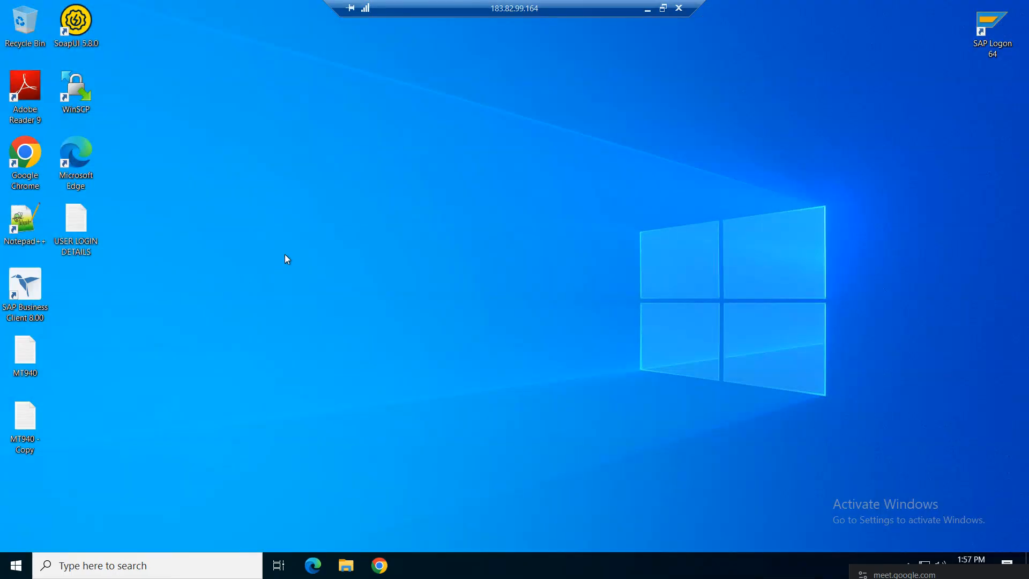
{"action": "right_click", "coordinate": [480, 248]}
{"action": "left_click", "coordinate": [525, 284]}
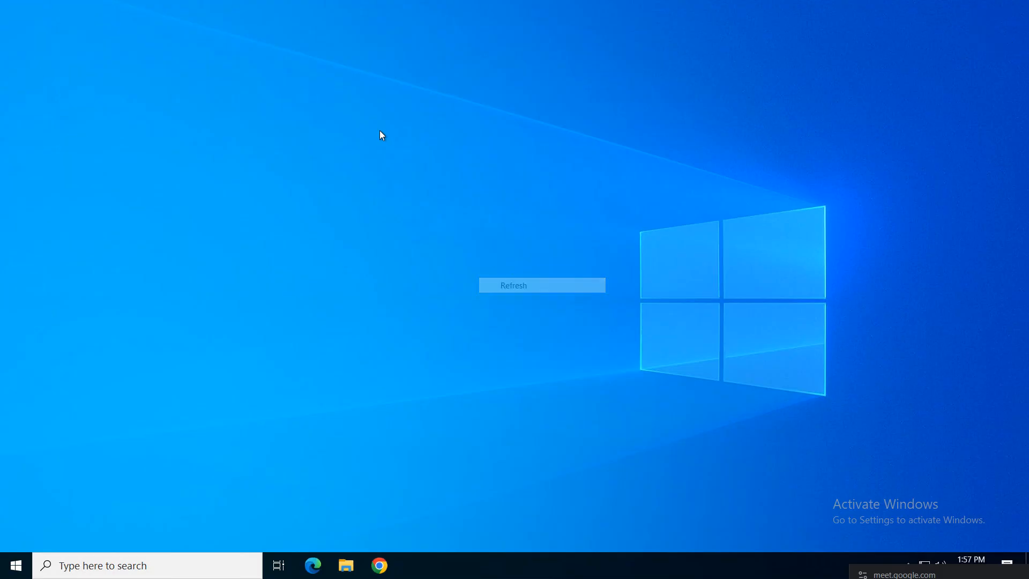
{"action": "right_click", "coordinate": [380, 132]}
{"action": "left_click", "coordinate": [416, 177]}
{"action": "right_click", "coordinate": [391, 156]}
{"action": "left_click", "coordinate": [445, 201]}
{"action": "right_click", "coordinate": [362, 160]}
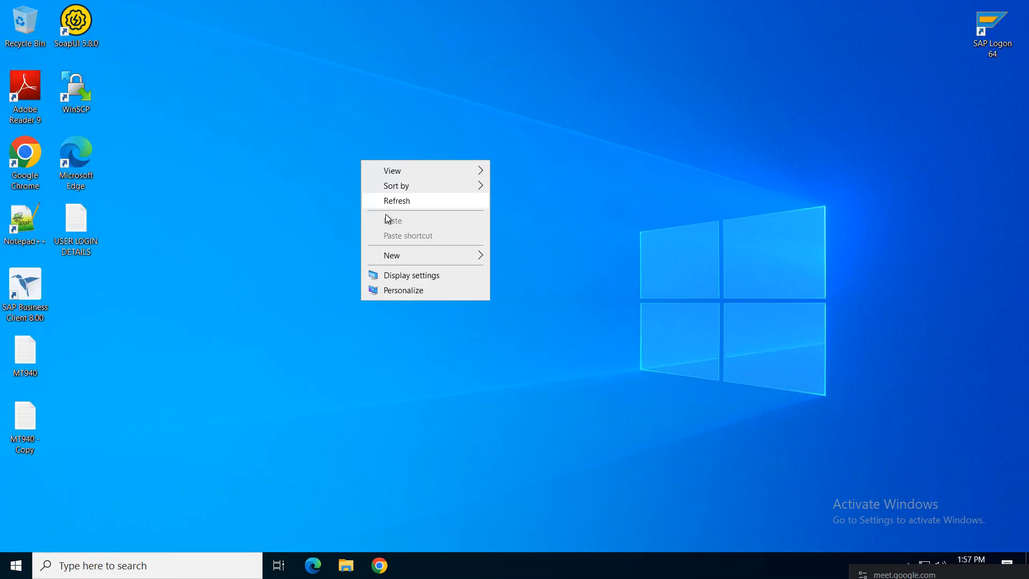
{"action": "left_click", "coordinate": [403, 206]}
{"action": "right_click", "coordinate": [380, 182]}
{"action": "left_click", "coordinate": [429, 223]}
{"action": "right_click", "coordinate": [376, 189]}
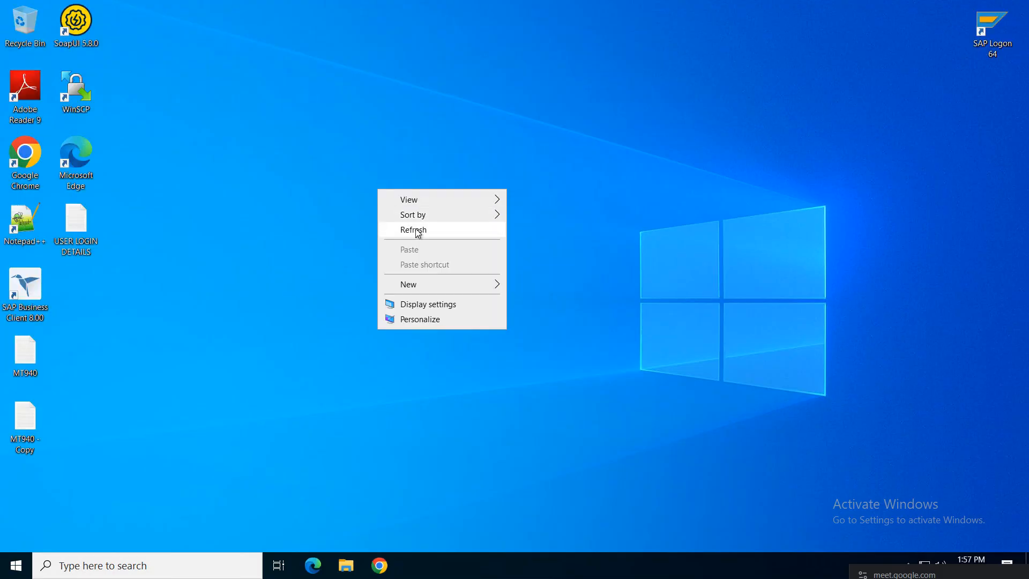
{"action": "left_click", "coordinate": [415, 229]}
{"action": "right_click", "coordinate": [503, 113]}
{"action": "left_click", "coordinate": [523, 152]}
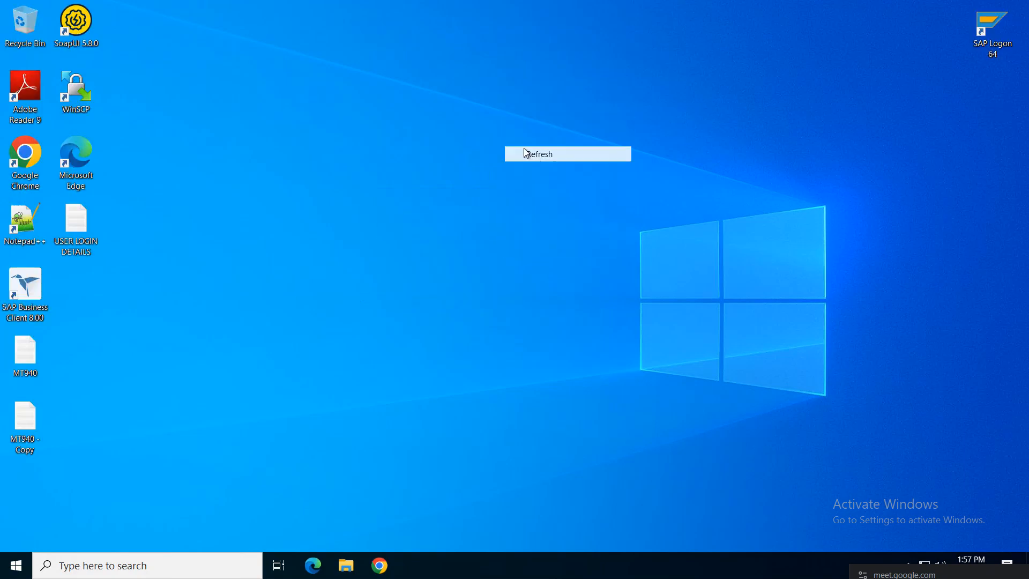
{"action": "right_click", "coordinate": [439, 114]}
{"action": "left_click", "coordinate": [471, 157]}
{"action": "right_click", "coordinate": [433, 126]}
{"action": "left_click", "coordinate": [471, 167]}
{"action": "right_click", "coordinate": [434, 119]}
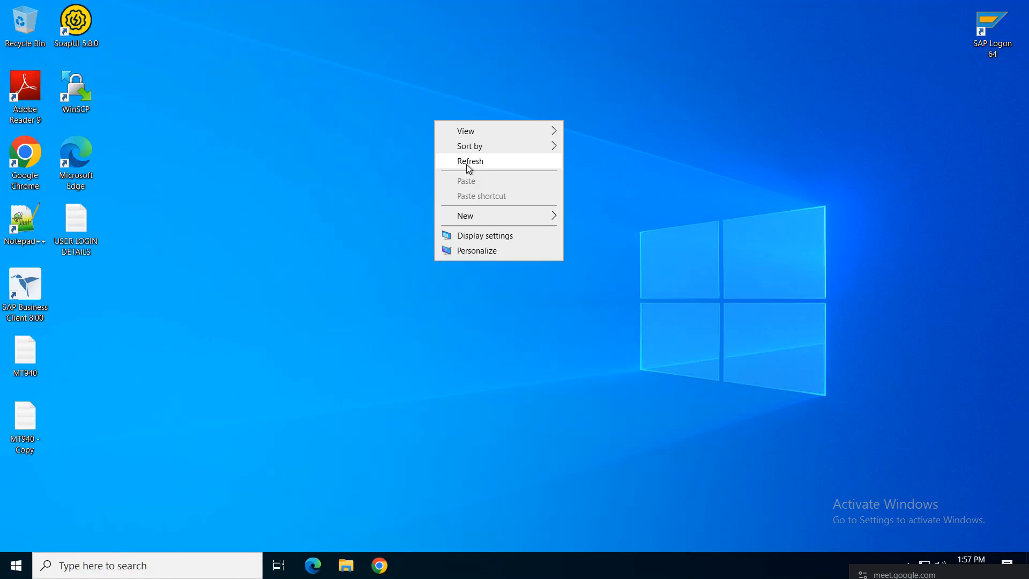
{"action": "left_click", "coordinate": [467, 160]}
Step: Refresh once more, then launch SAP Logon 64 and open the S4HANA logon screen
{"action": "right_click", "coordinate": [394, 133]}
{"action": "left_click", "coordinate": [435, 173]}
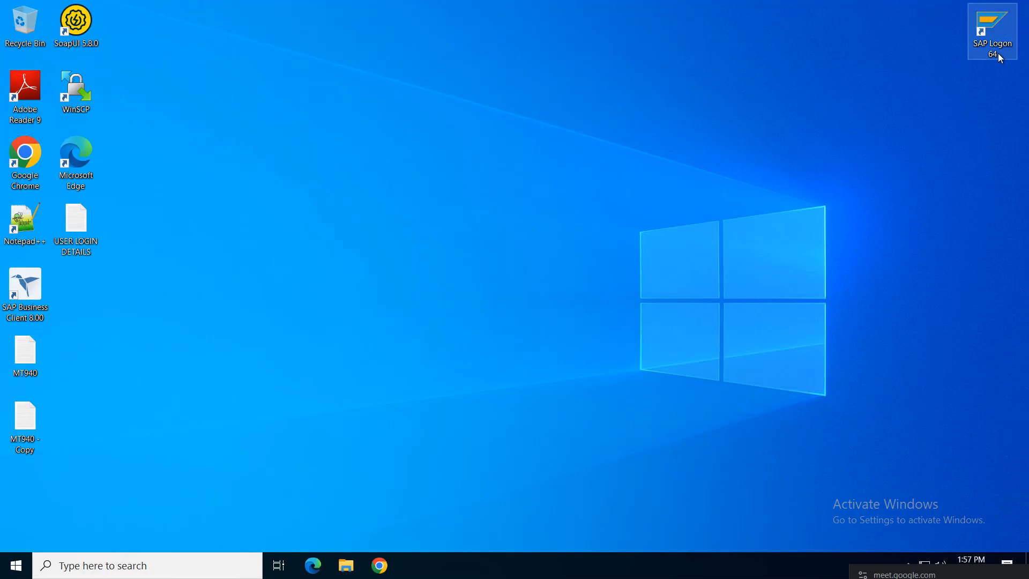
{"action": "left_click", "coordinate": [997, 53]}
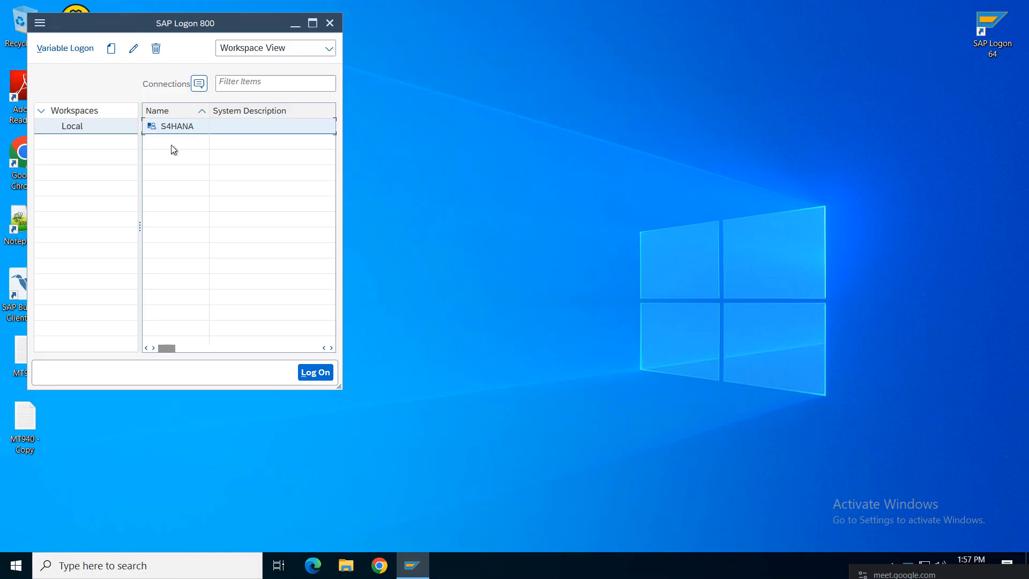
{"action": "double_click", "coordinate": [173, 127]}
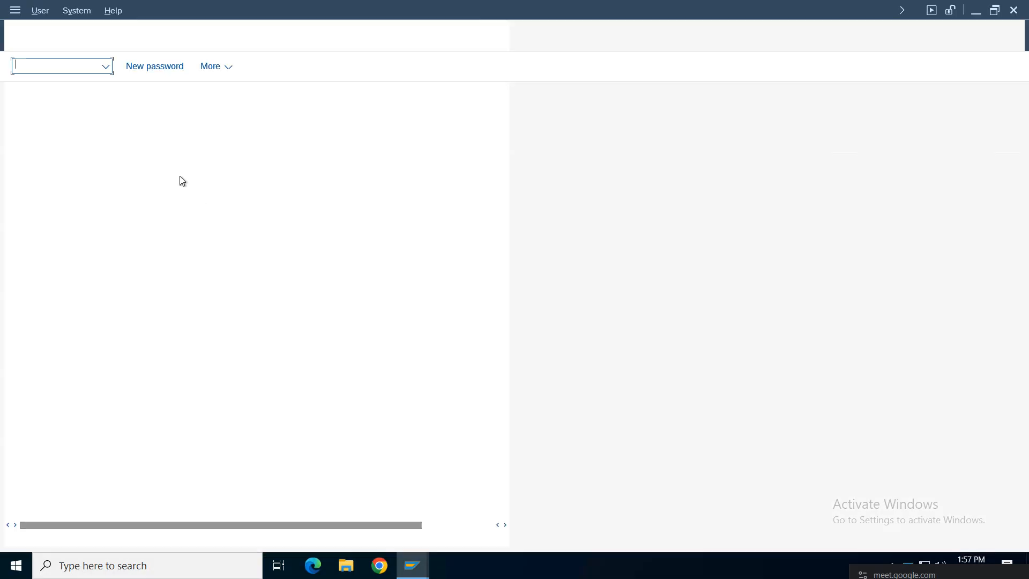
Step: Fill in the saved user name and password and submit the S4HANA logon
{"action": "type", "text": "k"}
{"action": "left_click", "coordinate": [158, 168]}
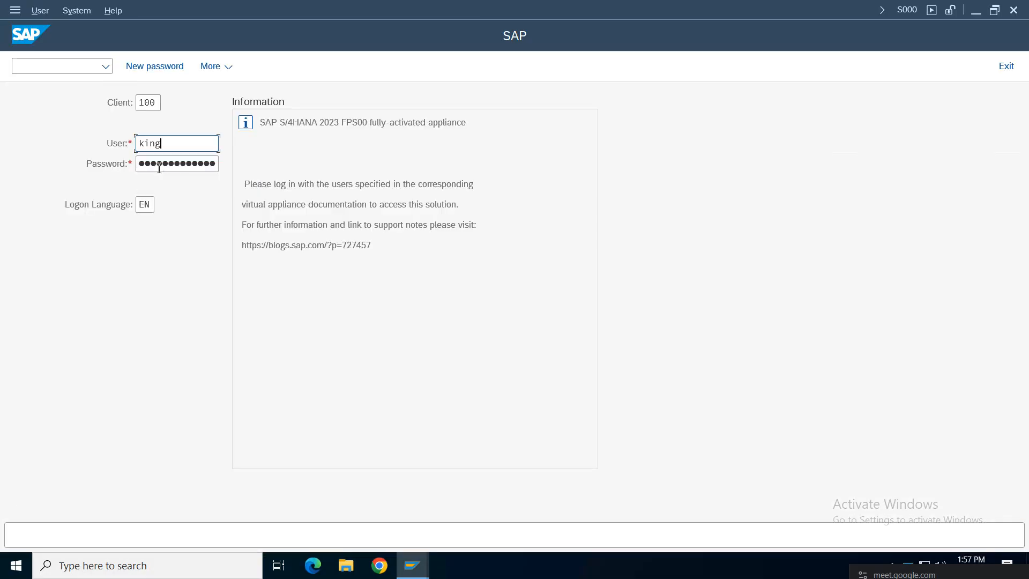
{"action": "key", "text": "Tab"}
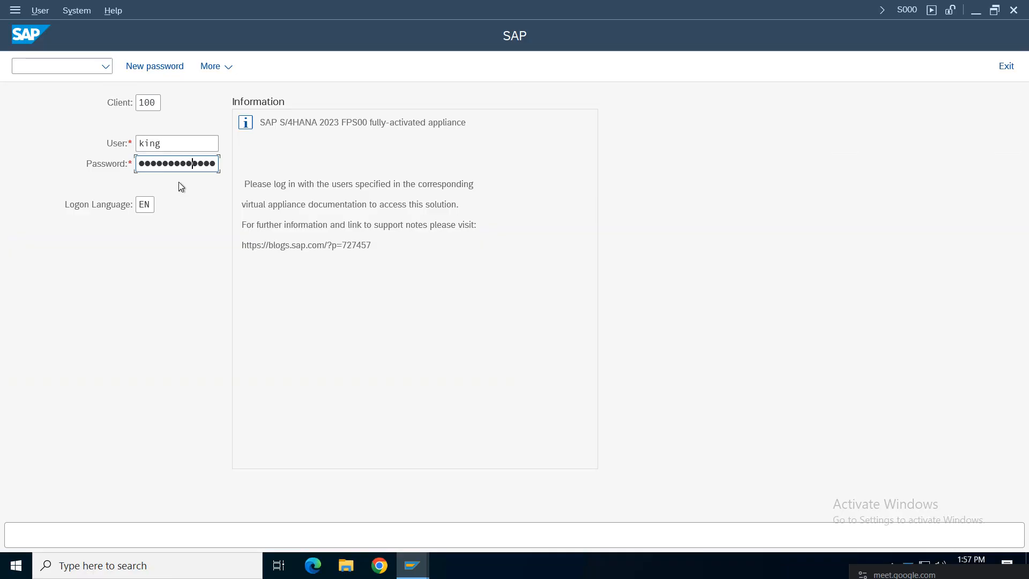
{"action": "key", "text": "Return"}
Step: Exit the rejected logon, centre the SAP Logon window, and open the USER LOGIN DETAILS note
{"action": "key", "text": "Tab"}
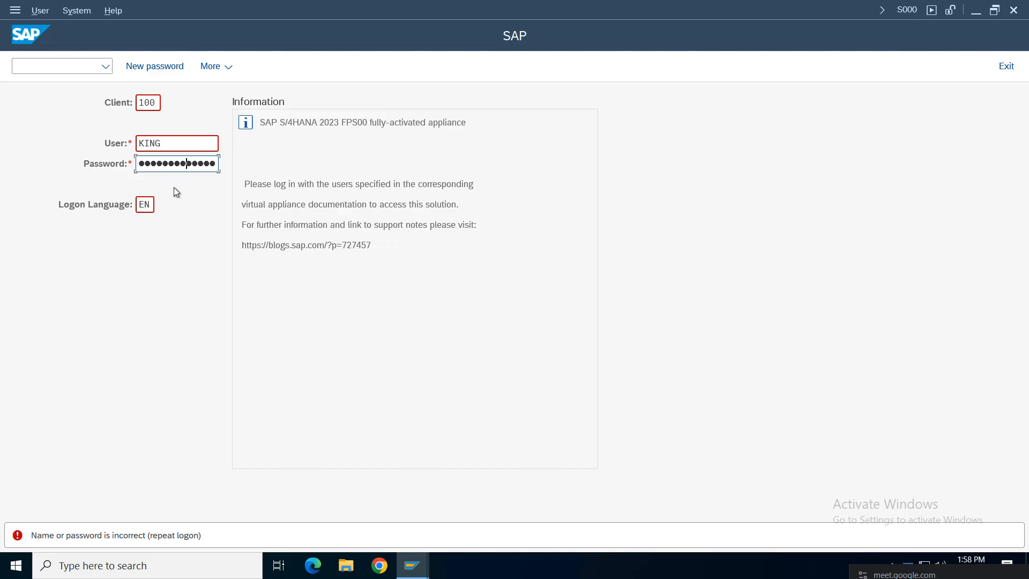
{"action": "key", "text": "Return"}
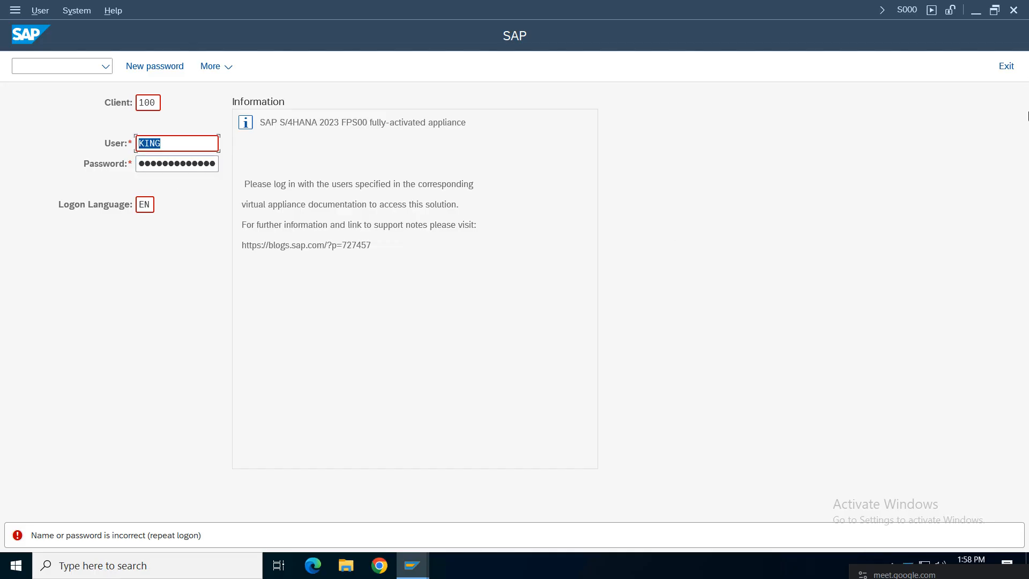
{"action": "left_click", "coordinate": [1005, 67]}
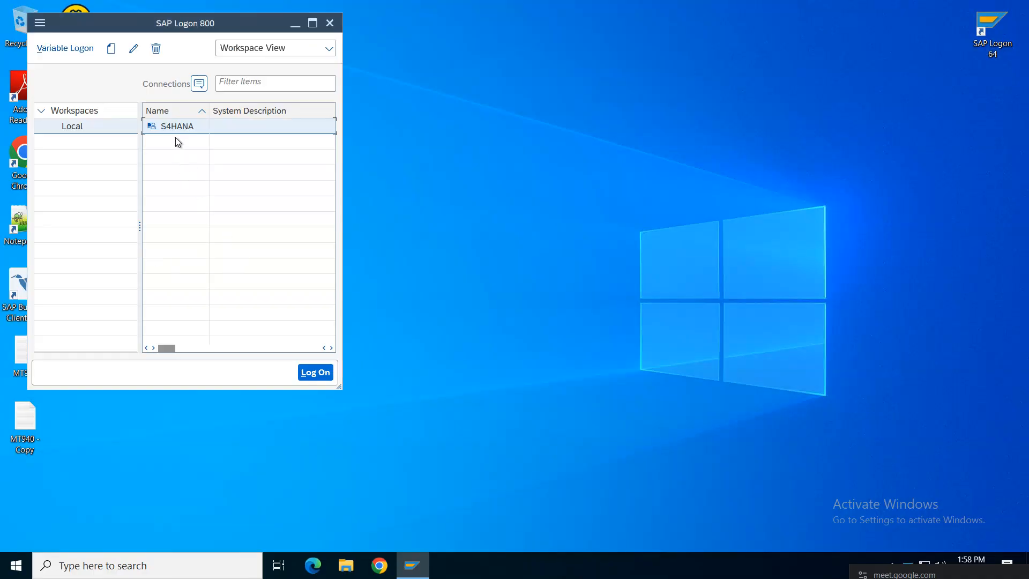
{"action": "left_click_drag", "start_coordinate": [247, 24], "coordinate": [639, 57]}
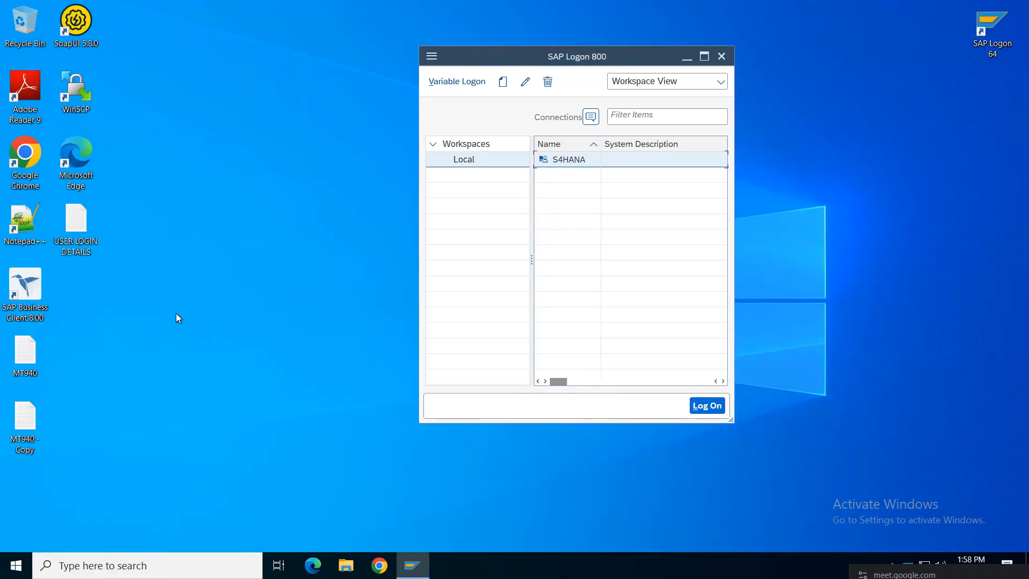
{"action": "double_click", "coordinate": [76, 225]}
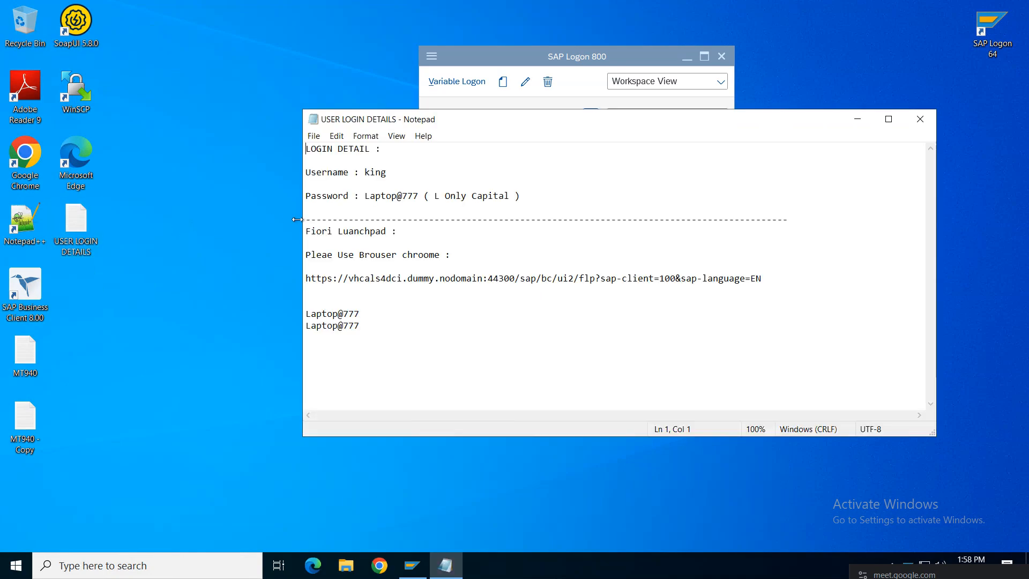
Step: Check the password in the login details note, retry the S4HANA logon, and exit when rejected
{"action": "left_click_drag", "start_coordinate": [373, 329], "coordinate": [226, 325]}
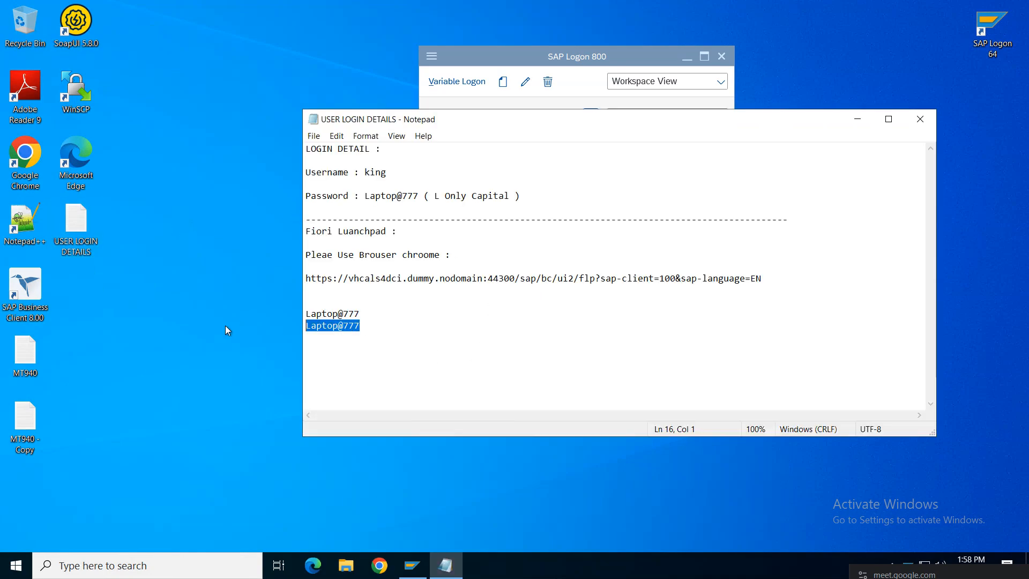
{"action": "left_click", "coordinate": [920, 119]}
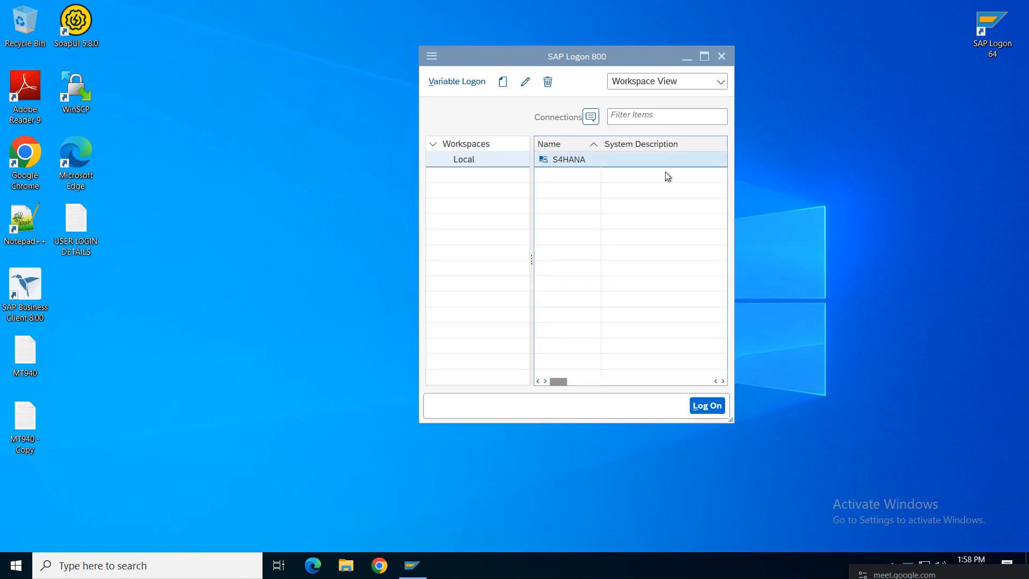
{"action": "right_click", "coordinate": [570, 165]}
{"action": "left_click", "coordinate": [615, 172]}
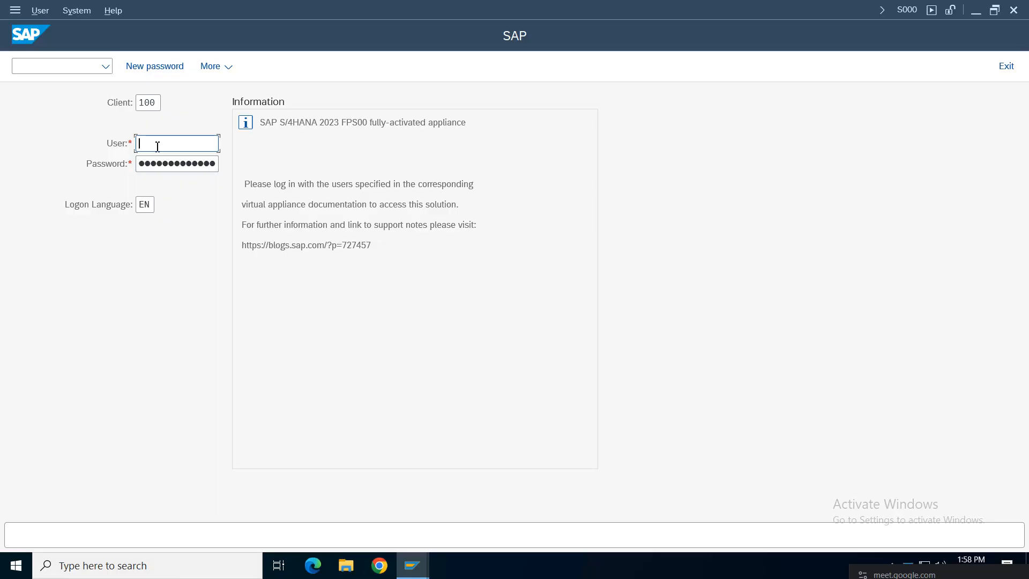
{"action": "left_click", "coordinate": [155, 165]}
{"action": "key", "text": "Return"}
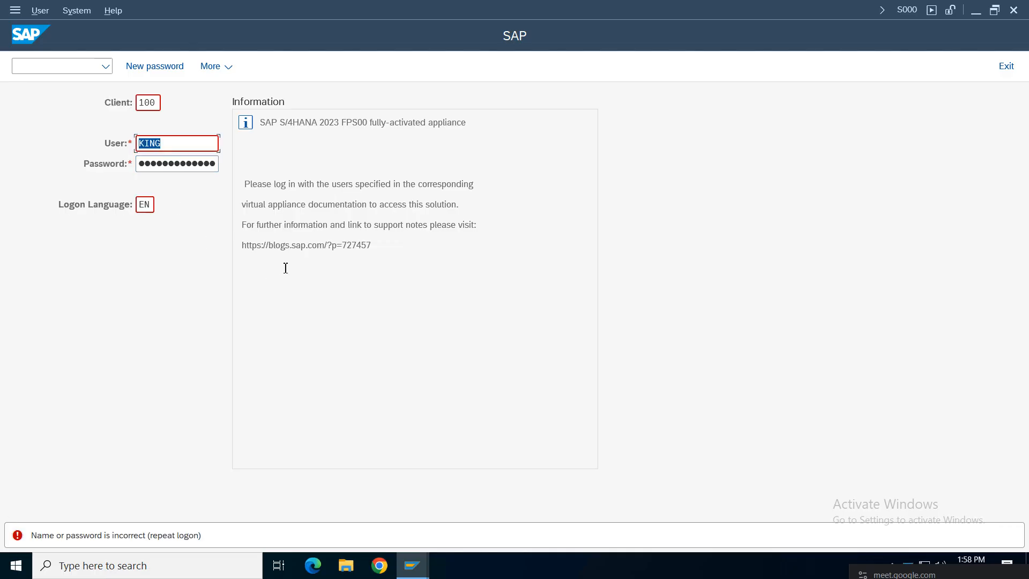
{"action": "left_click", "coordinate": [1006, 66]}
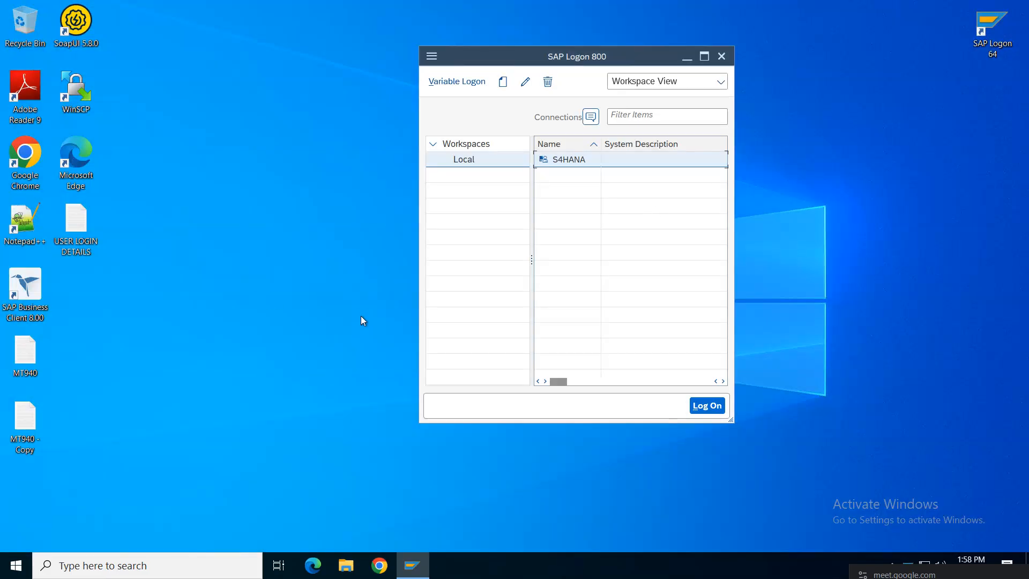
Step: Reopen the S4HANA logon with the saved user, check the system status, then exit it
{"action": "double_click", "coordinate": [568, 160]}
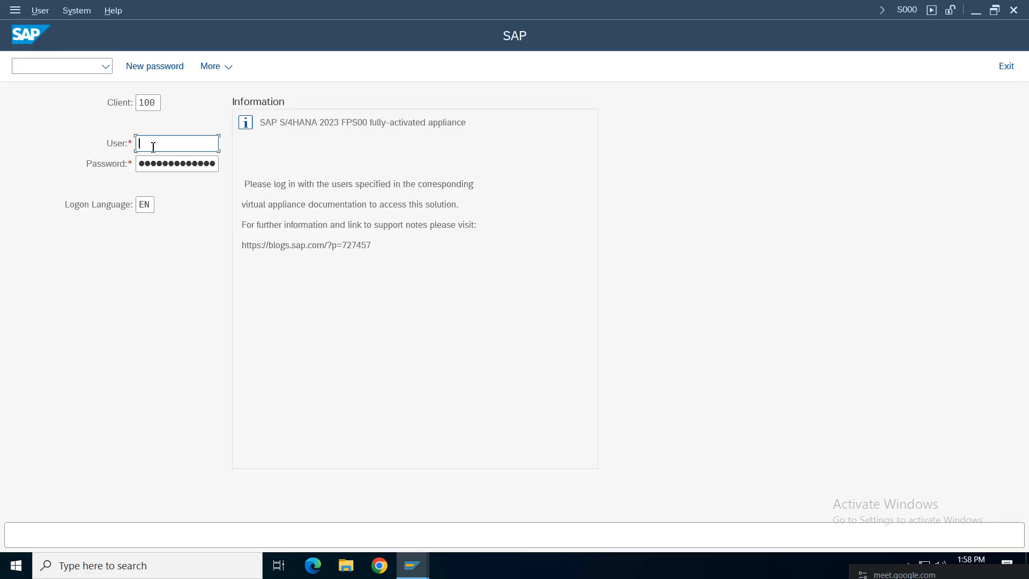
{"action": "left_click", "coordinate": [161, 169]}
{"action": "left_click", "coordinate": [155, 165]}
{"action": "left_click", "coordinate": [909, 11]}
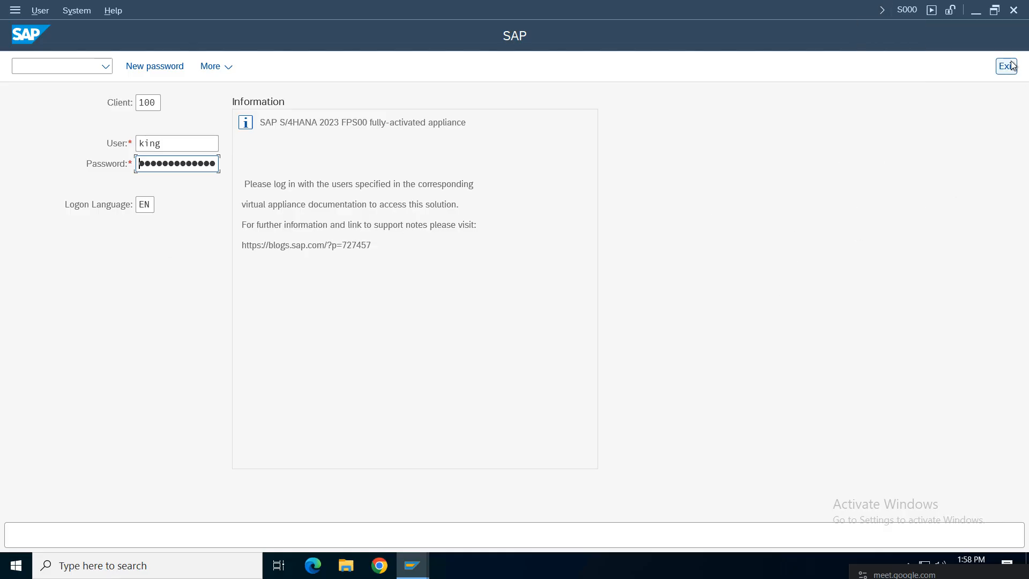
{"action": "left_click", "coordinate": [1004, 64]}
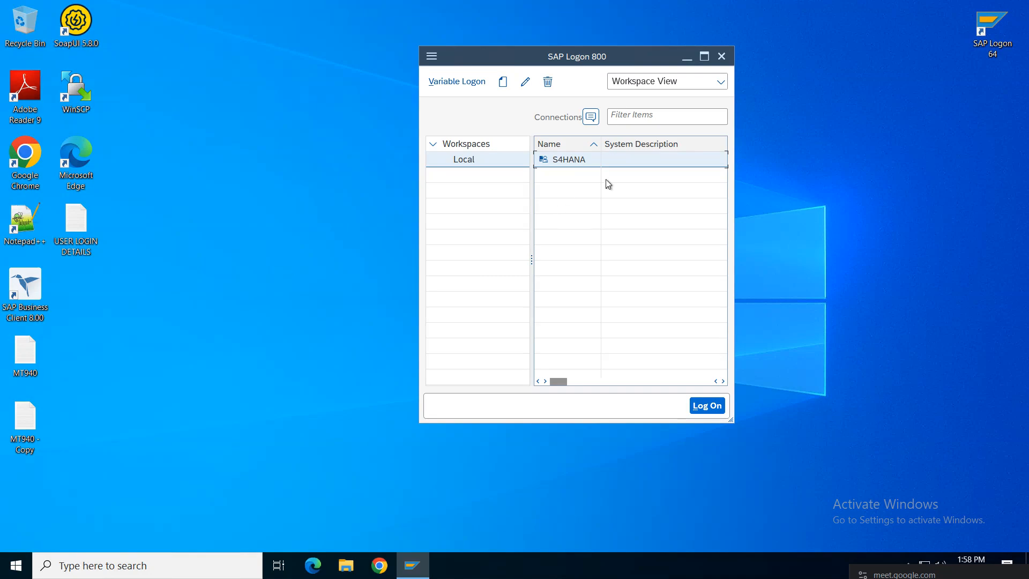
Step: Close SAP Logon and disconnect the remote desktop session via Start > Disconnect
{"action": "left_click", "coordinate": [721, 57]}
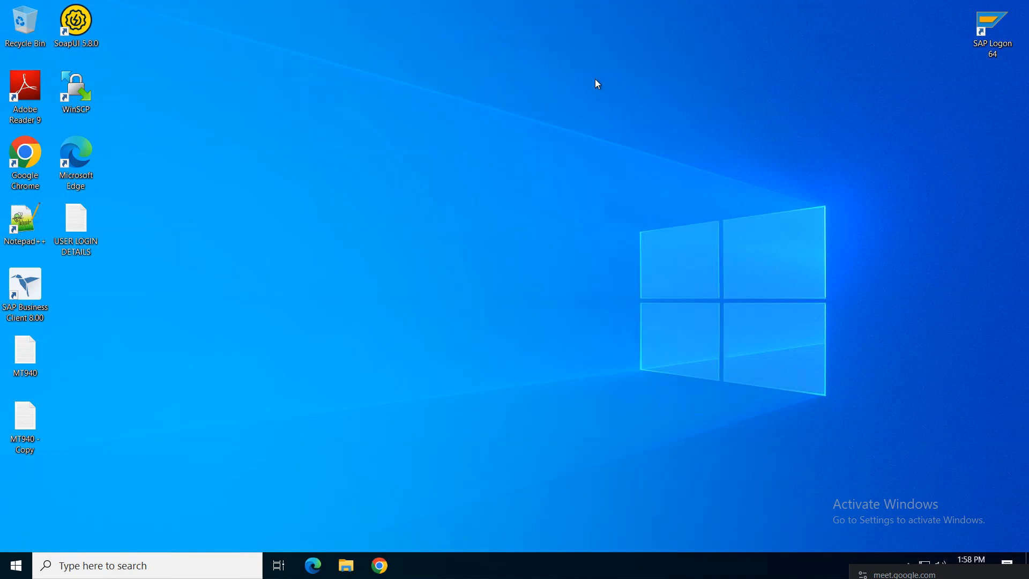
{"action": "mouse_move", "coordinate": [621, 5]}
{"action": "left_click", "coordinate": [678, 8]}
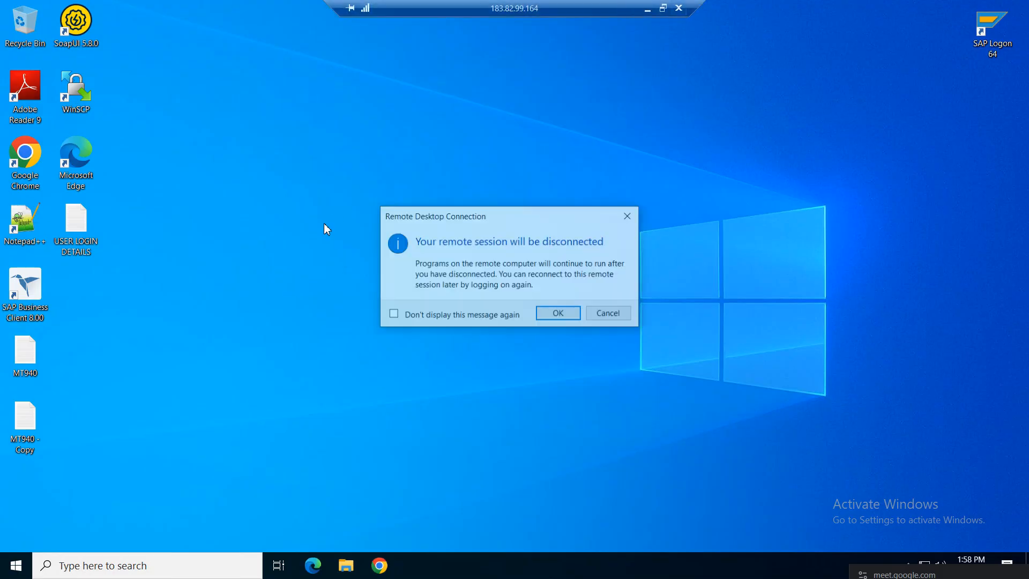
{"action": "left_click", "coordinate": [628, 216]}
{"action": "left_click", "coordinate": [16, 565]}
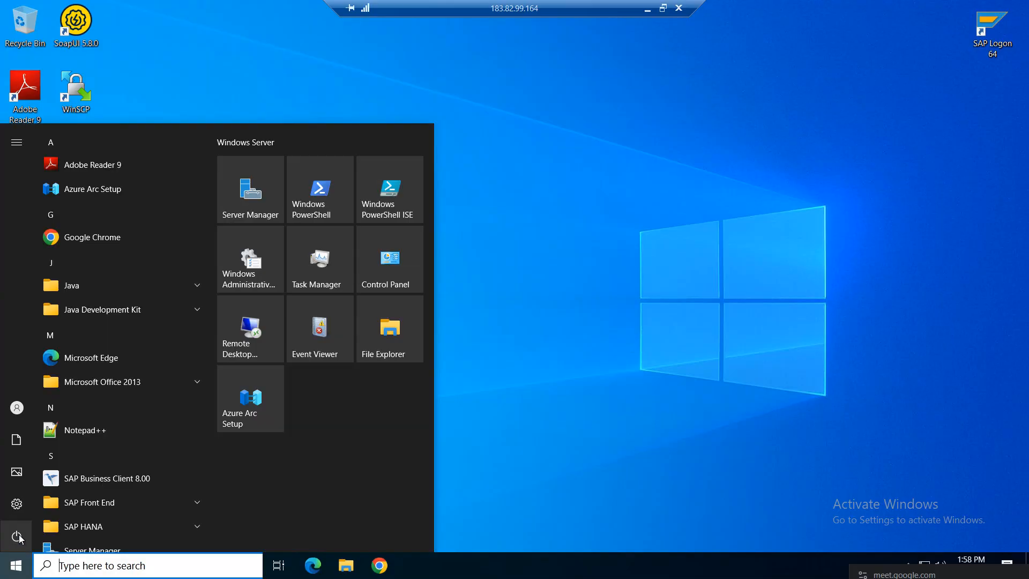
{"action": "left_click", "coordinate": [48, 501]}
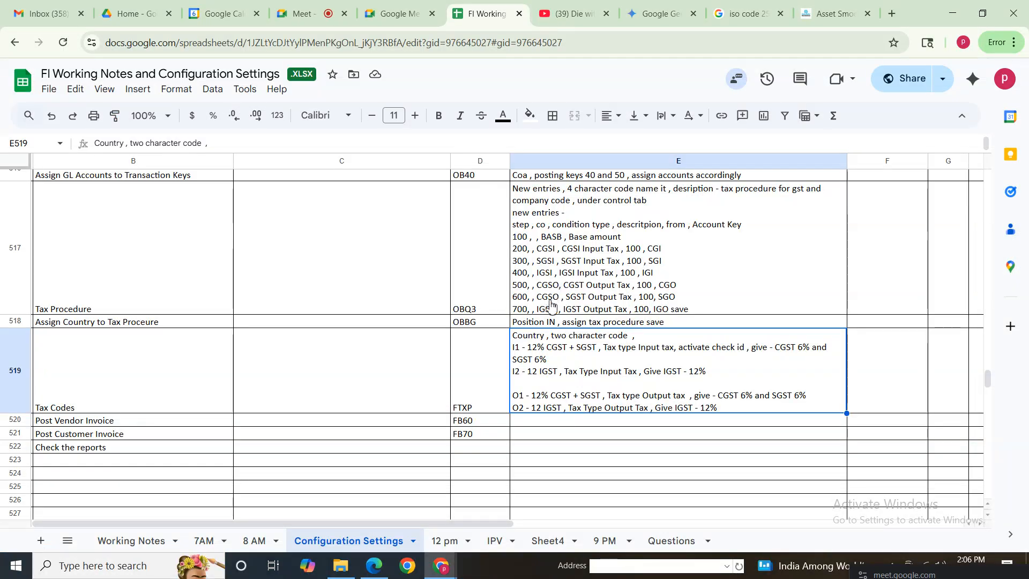
Step: Search 'rdc', launch Remote Desktop Connection, and reconnect to the remote server
{"action": "left_click", "coordinate": [579, 296]}
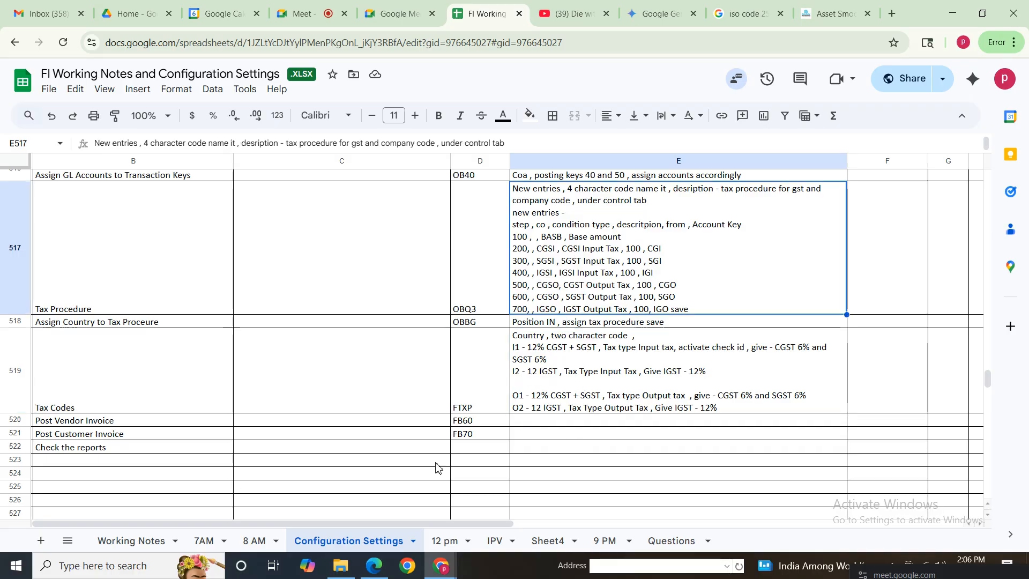
{"action": "left_click", "coordinate": [135, 571]}
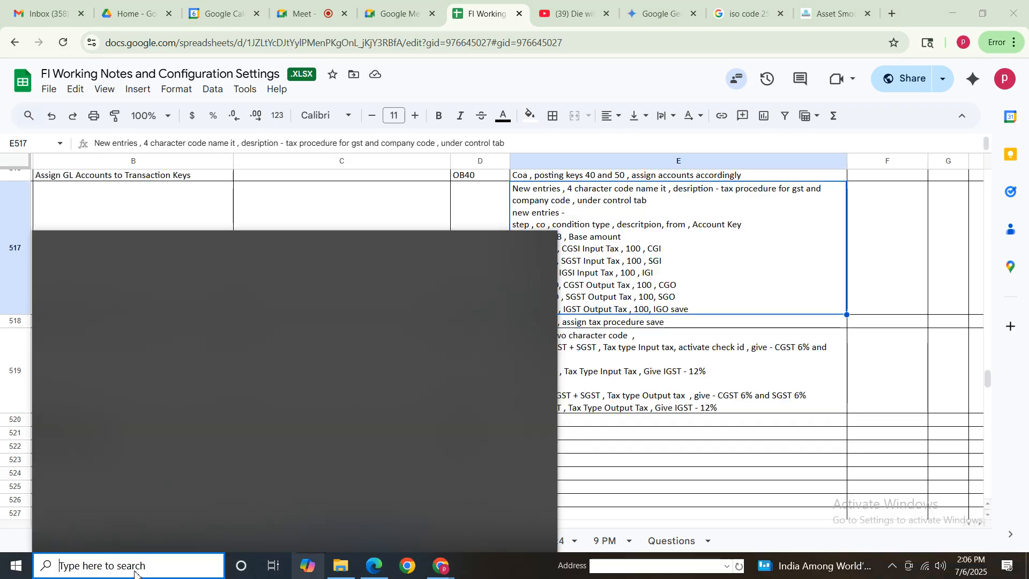
{"action": "type", "text": "rdc"}
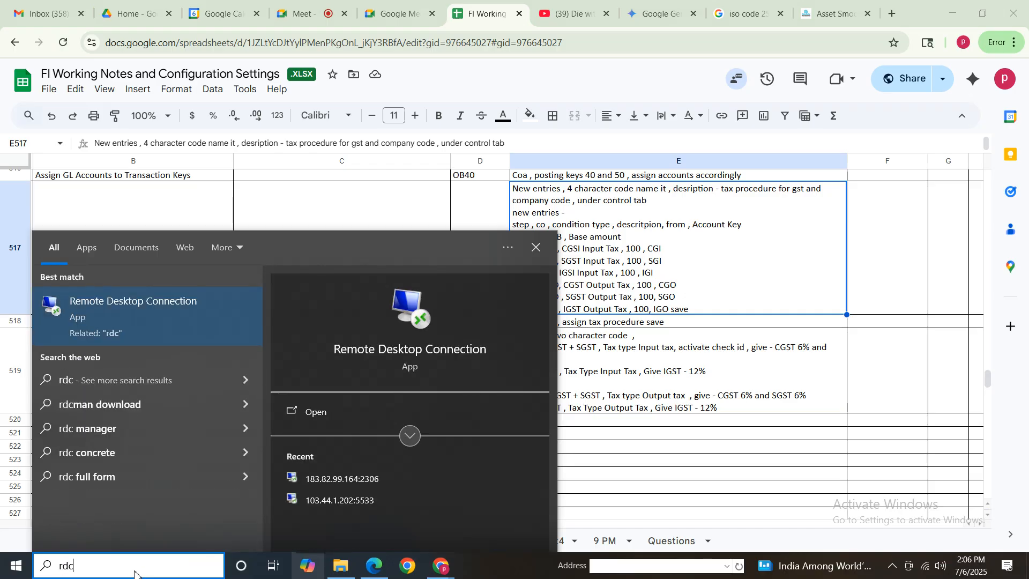
{"action": "left_click", "coordinate": [158, 329]}
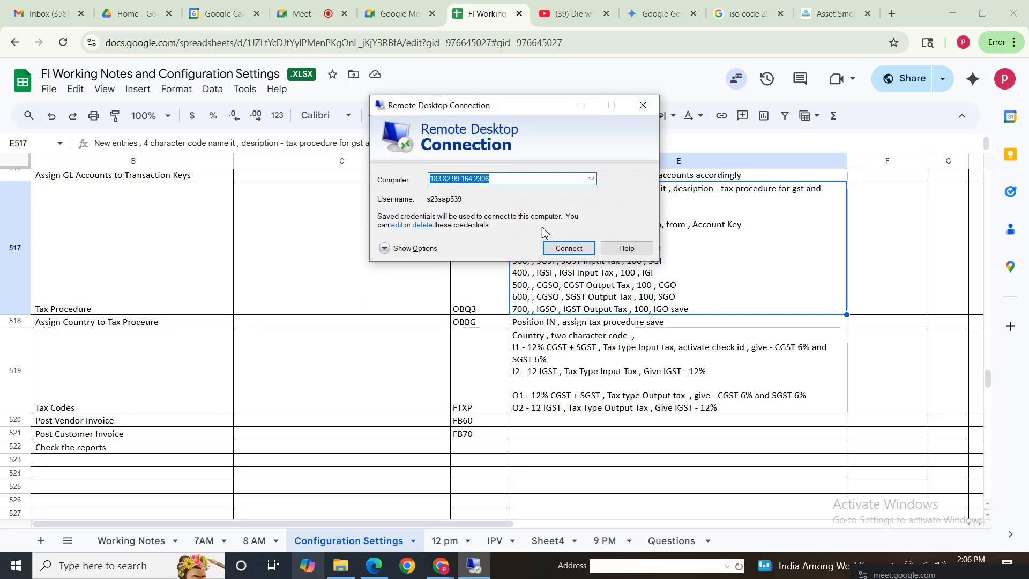
{"action": "left_click", "coordinate": [567, 250]}
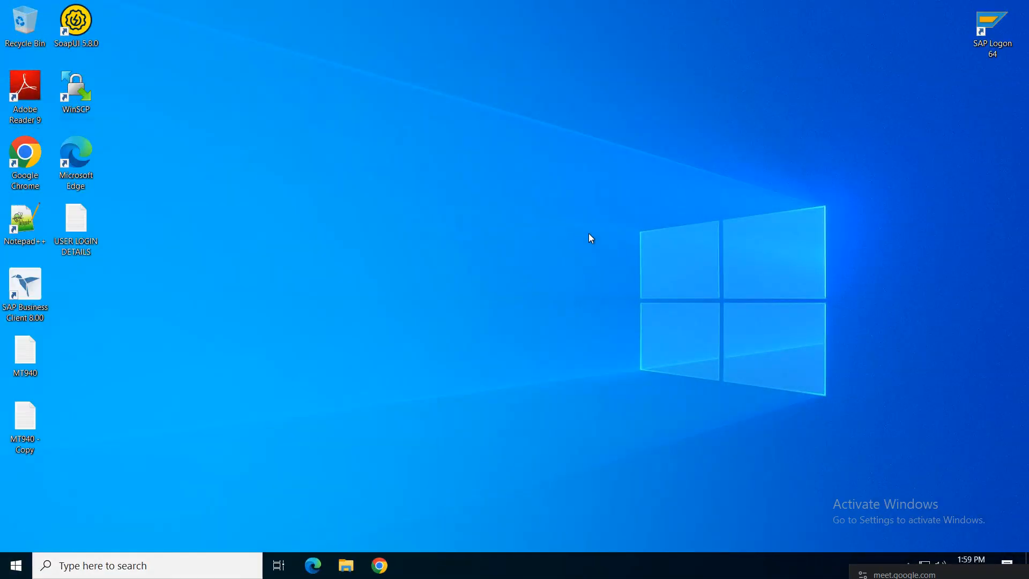
{"action": "right_click", "coordinate": [589, 234]}
Step: Refresh the reconnected remote desktop several times
{"action": "left_click", "coordinate": [624, 276]}
{"action": "right_click", "coordinate": [505, 224]}
{"action": "right_click", "coordinate": [525, 218]}
{"action": "left_click", "coordinate": [554, 262]}
{"action": "right_click", "coordinate": [506, 218]}
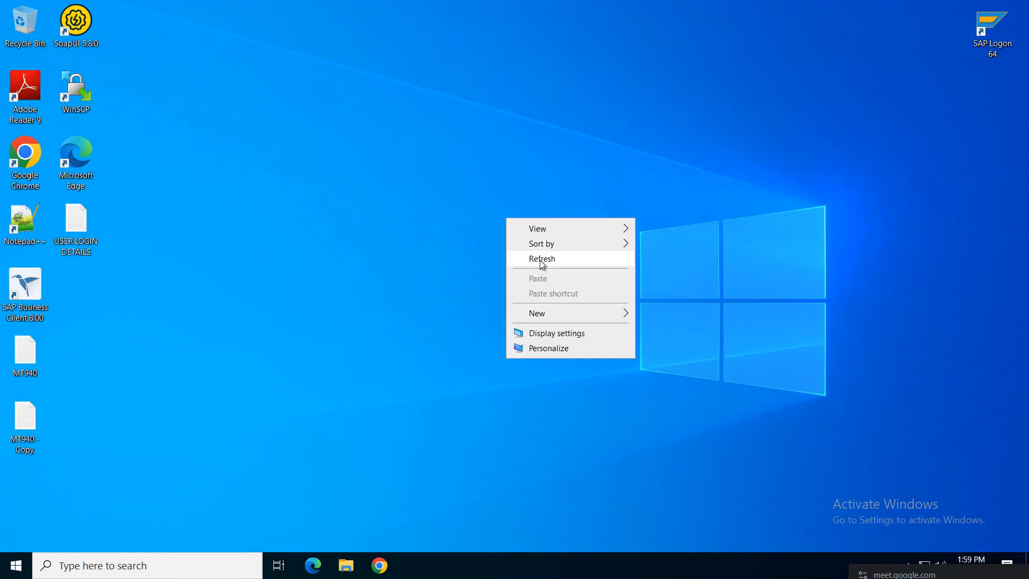
{"action": "left_click", "coordinate": [539, 259]}
{"action": "right_click", "coordinate": [507, 227]}
{"action": "left_click", "coordinate": [541, 263]}
{"action": "right_click", "coordinate": [509, 233]}
{"action": "left_click", "coordinate": [543, 273]}
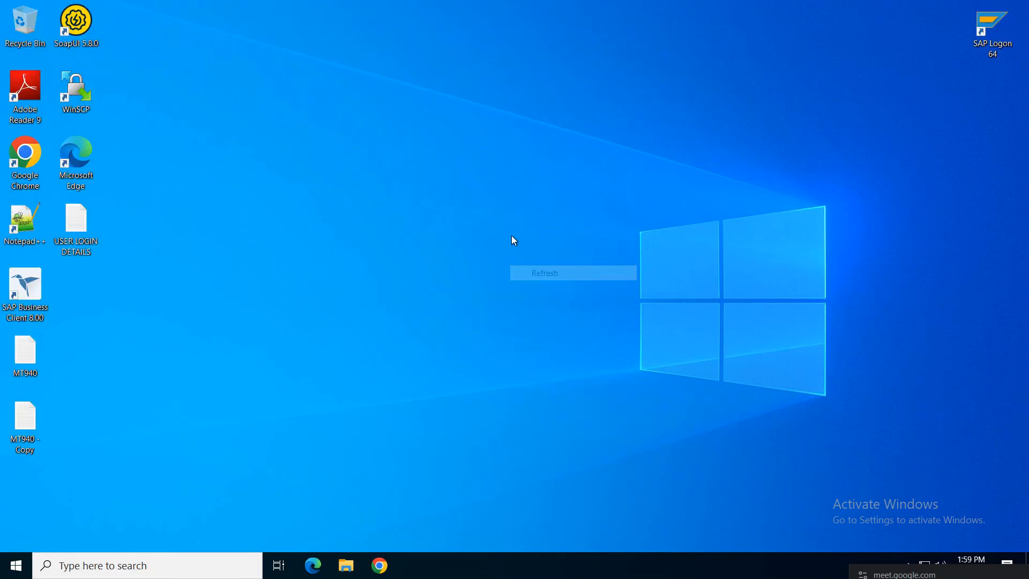
{"action": "right_click", "coordinate": [511, 234]}
{"action": "left_click", "coordinate": [541, 274]}
Step: Launch SAP Logon 64, log on to S4HANA with the saved user, and exit after rejection
{"action": "left_click", "coordinate": [994, 31]}
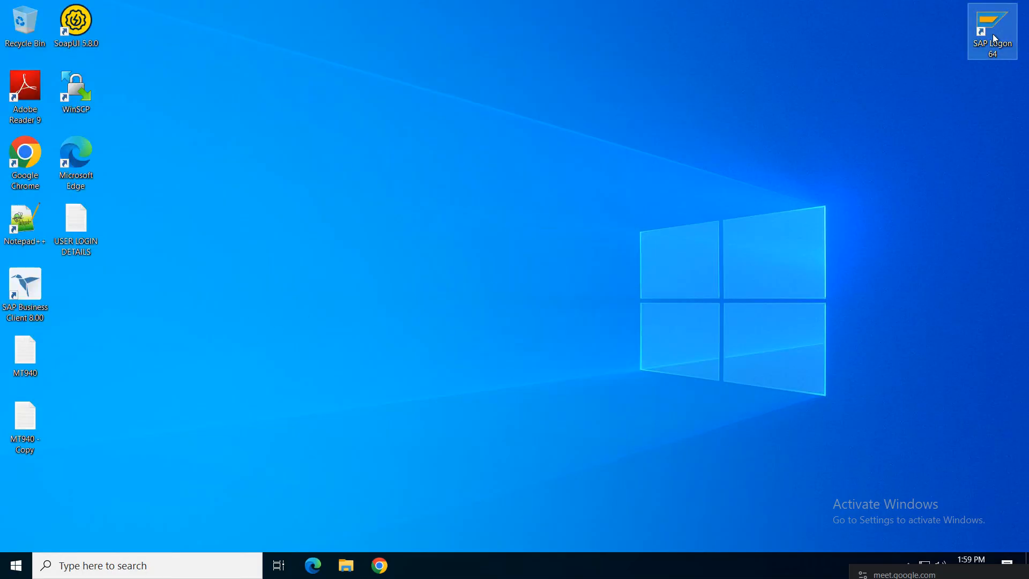
{"action": "key", "text": "Return"}
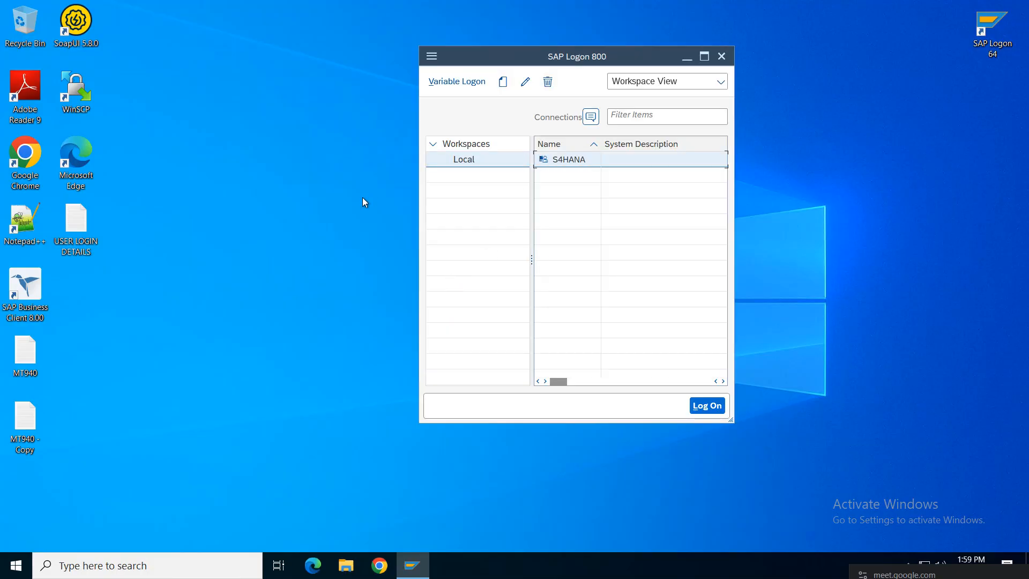
{"action": "key", "text": "Return"}
{"action": "left_click", "coordinate": [172, 143]}
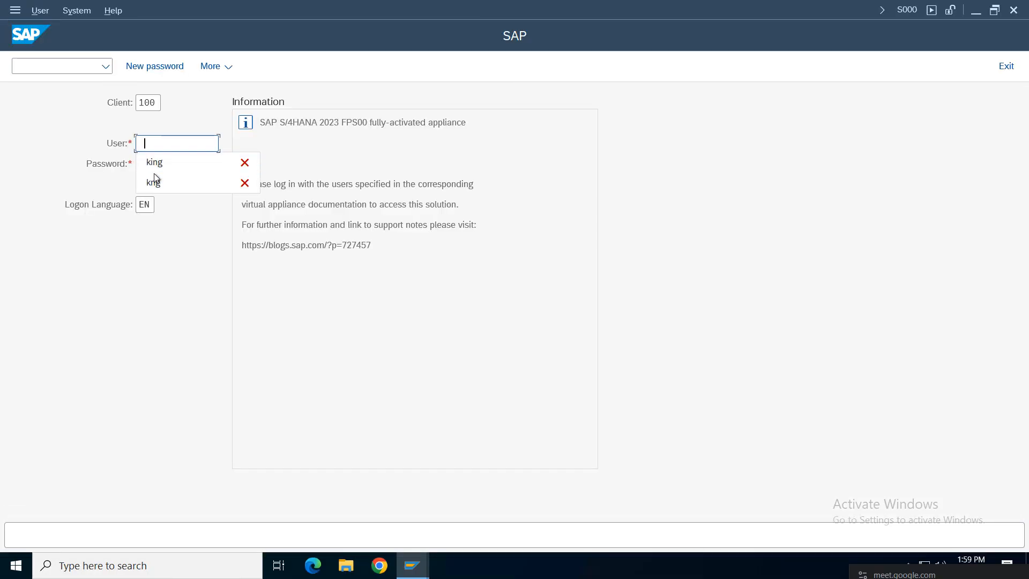
{"action": "left_click", "coordinate": [160, 163]}
{"action": "left_click", "coordinate": [183, 169]}
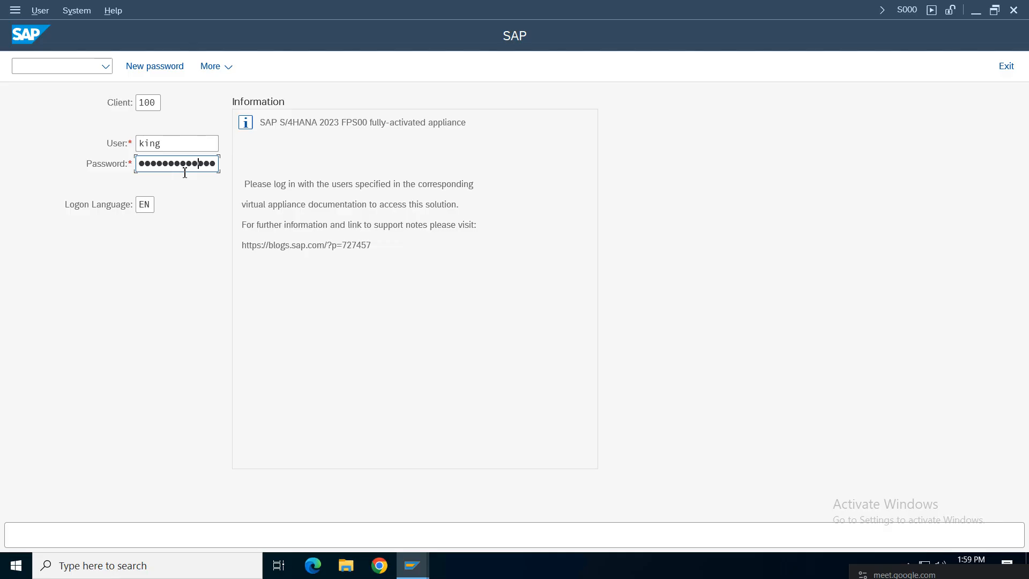
{"action": "key", "text": "Return"}
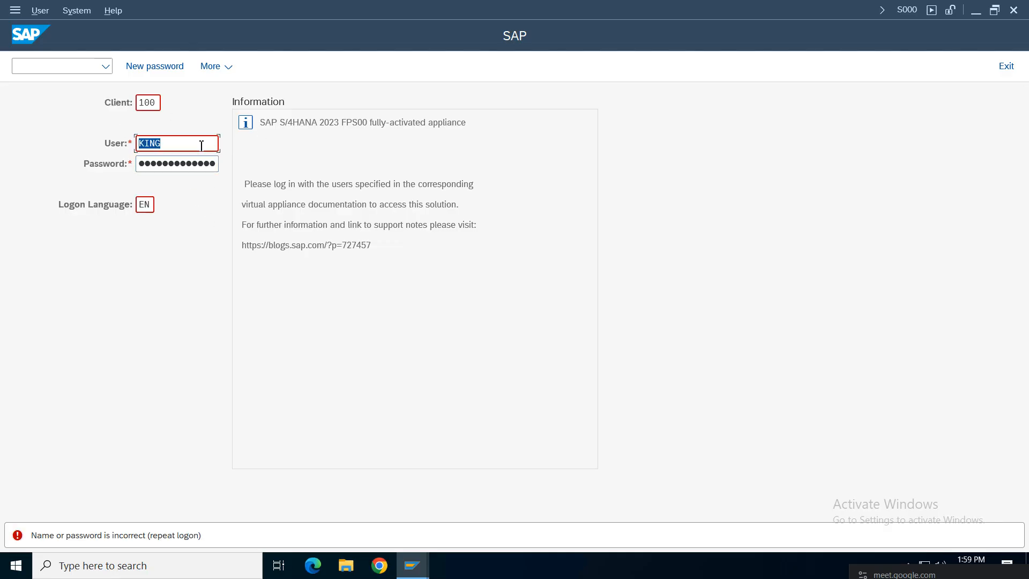
{"action": "left_click", "coordinate": [1006, 66]}
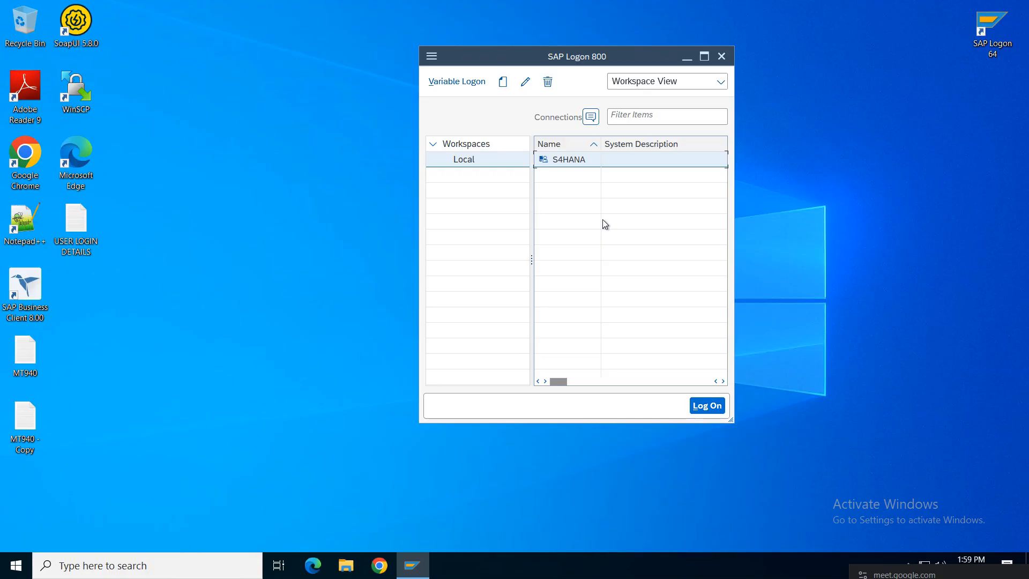
Step: Retry the S4HANA logon, exit the rejected screen, and minimise the remote session
{"action": "double_click", "coordinate": [572, 162]}
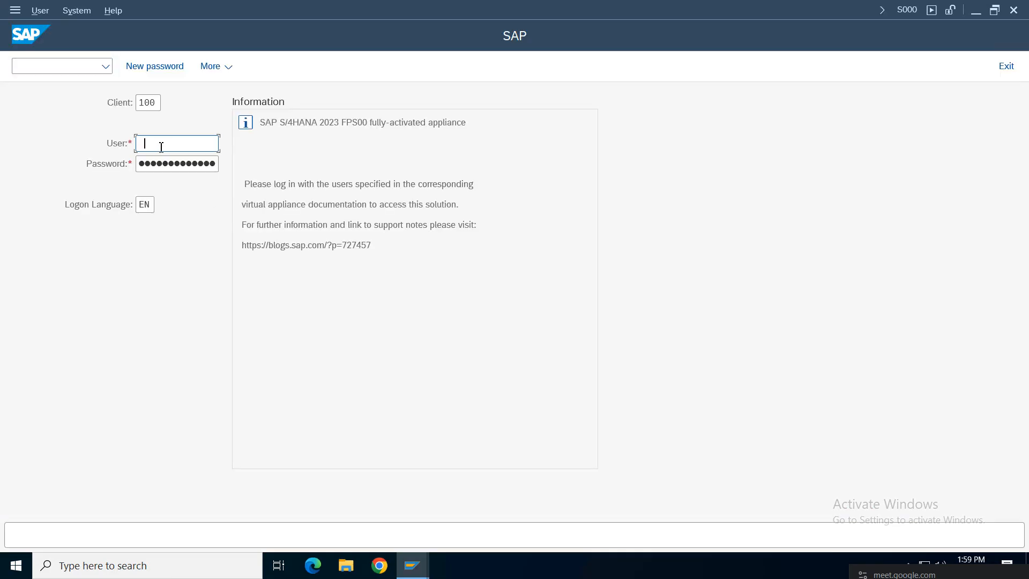
{"action": "left_click", "coordinate": [160, 166]}
{"action": "left_click", "coordinate": [160, 166]}
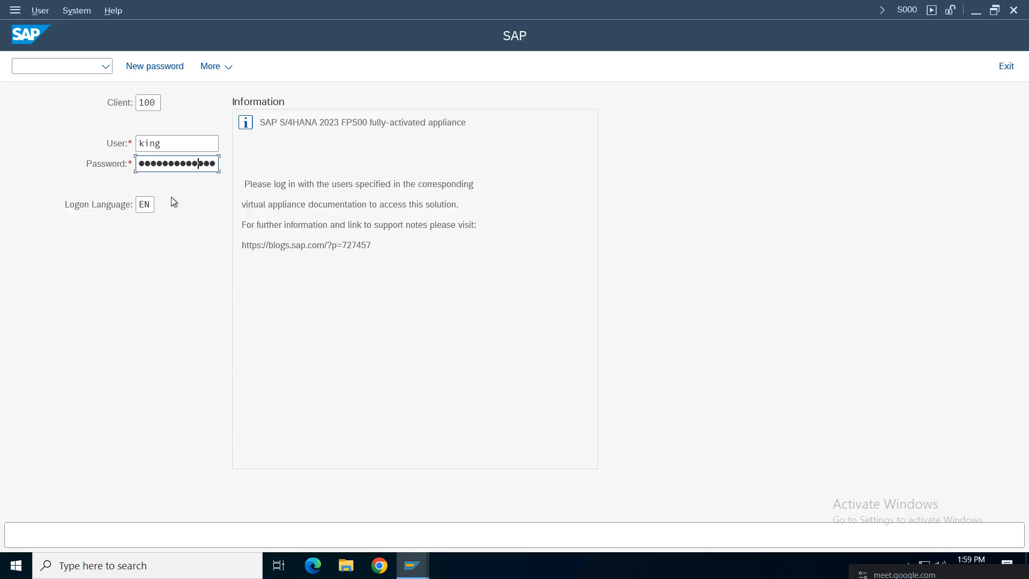
{"action": "key", "text": "Return"}
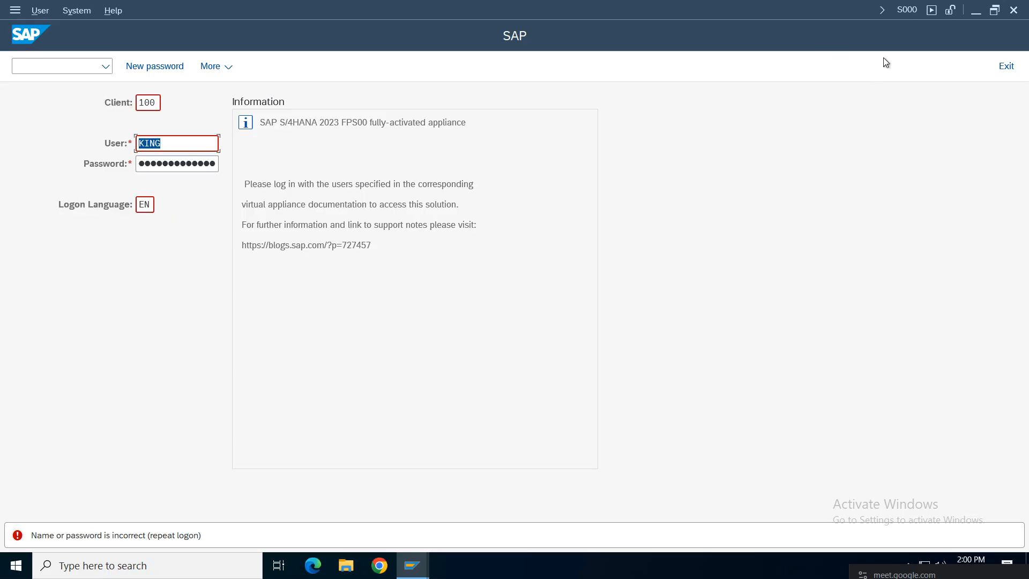
{"action": "left_click", "coordinate": [1006, 66]}
{"action": "mouse_move", "coordinate": [527, 5]}
{"action": "left_click", "coordinate": [649, 9]}
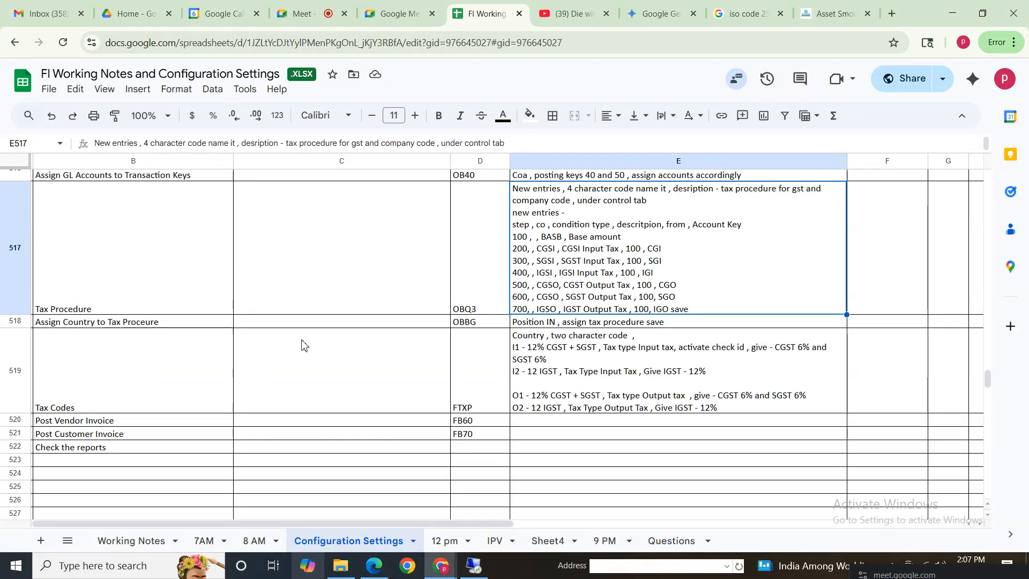